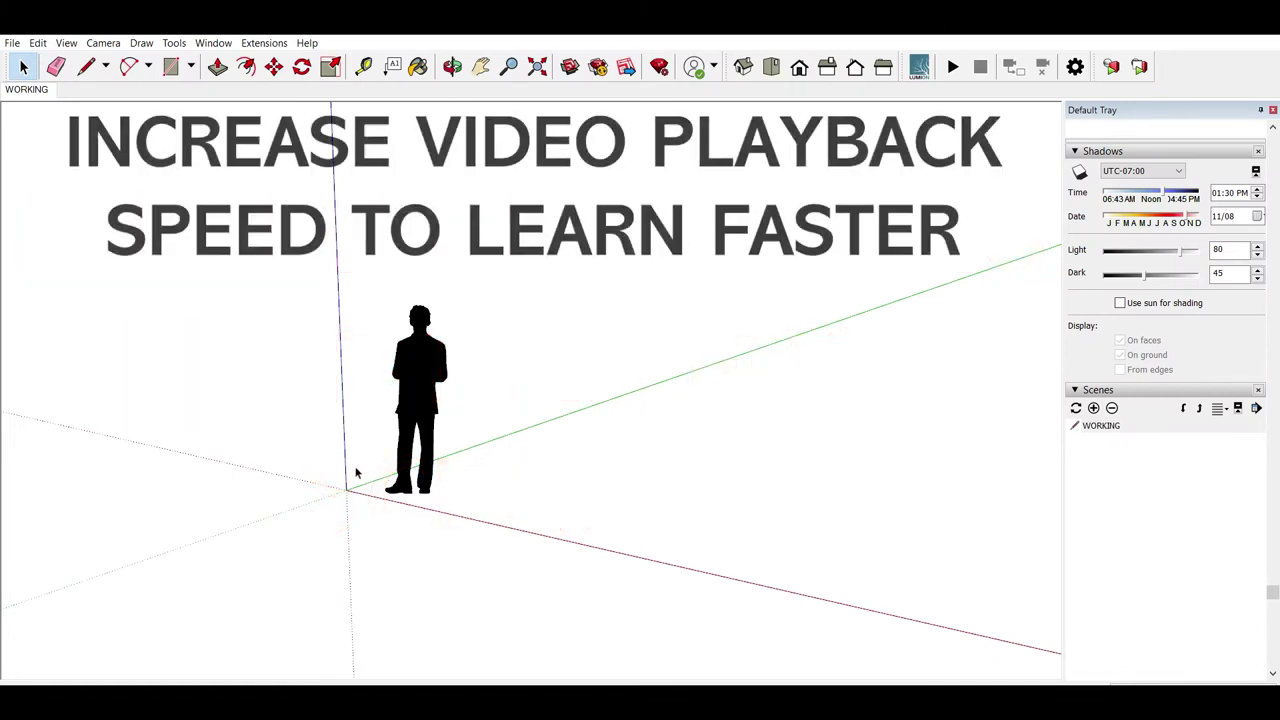
Step: Add a new scene named PLAN after WORKING
left_click(1093, 408)
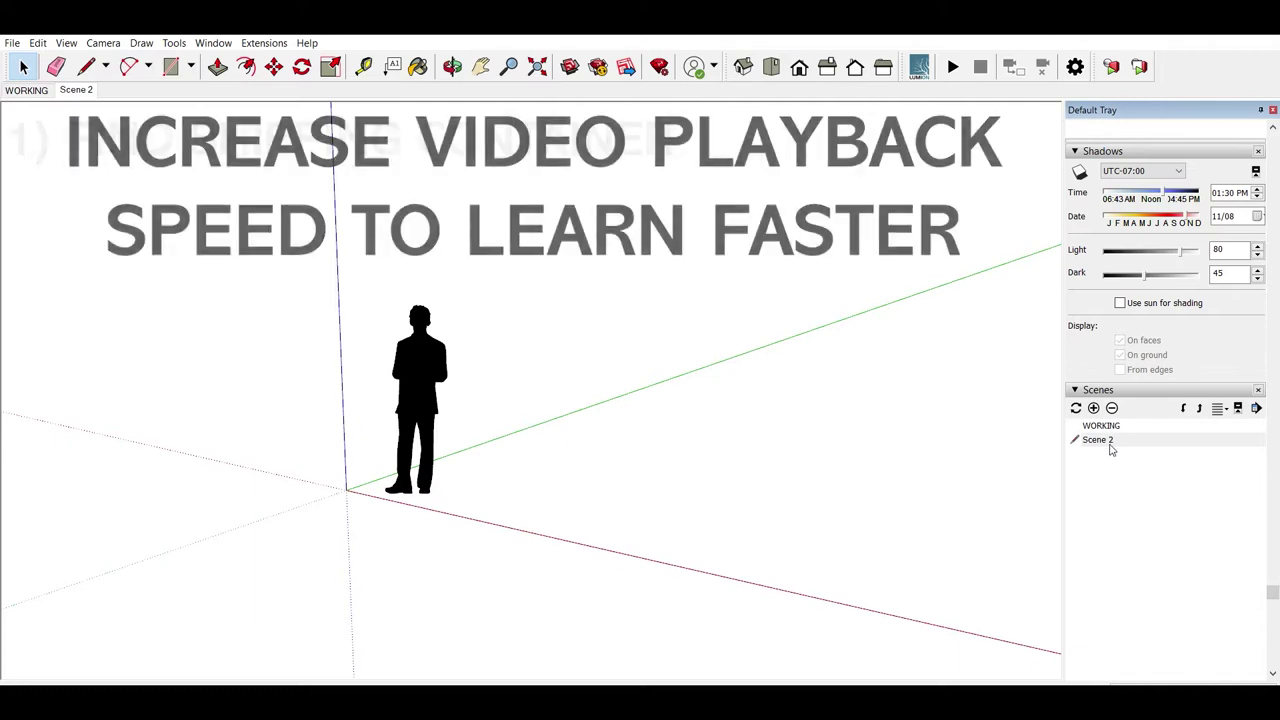
scroll("down", 3)
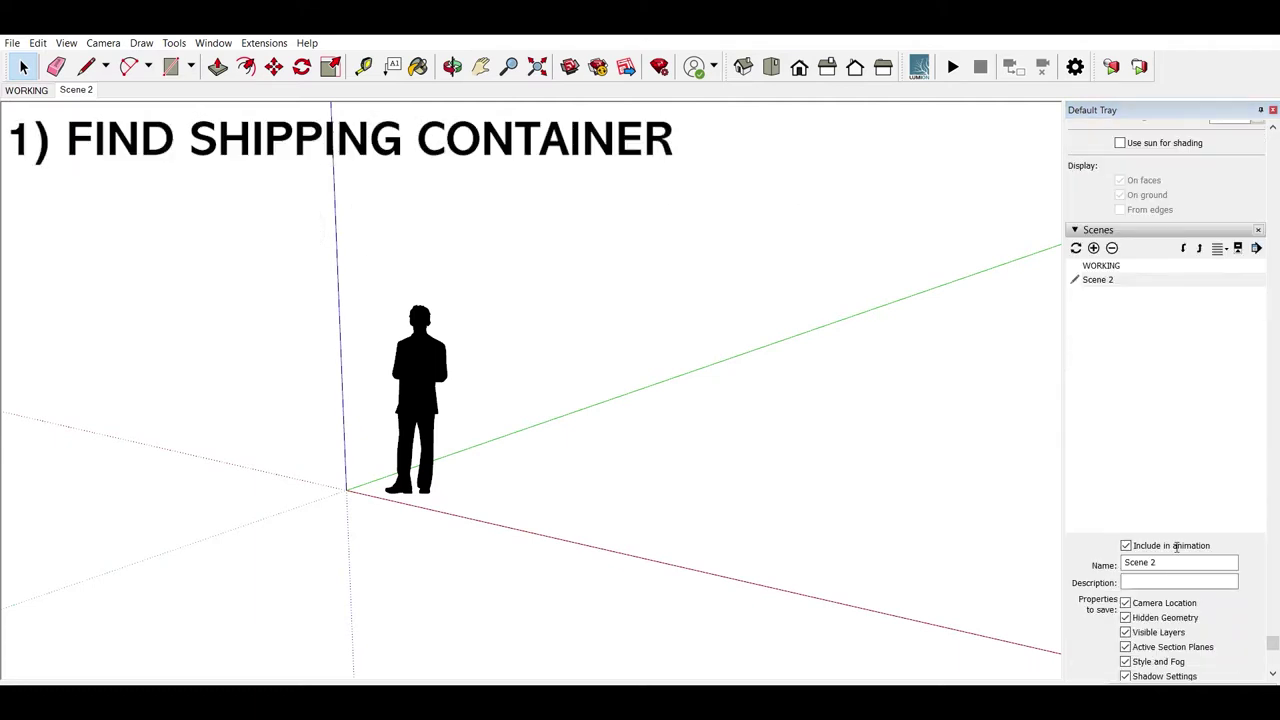
type("PLAN")
key("Return")
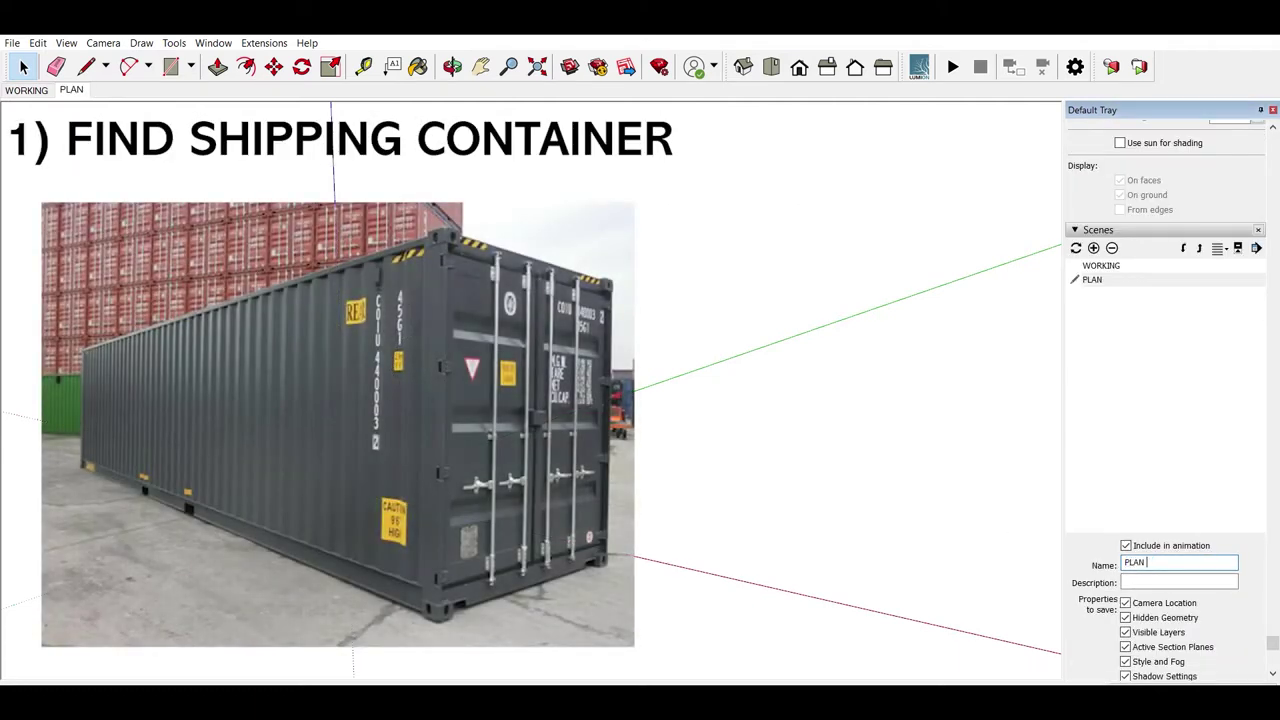
Step: Add a second scene named PERSPECTIVE, then make PLAN the current top view
left_click(1093, 247)
left_click_drag(1175, 562, 1057, 549)
type("PECTI")
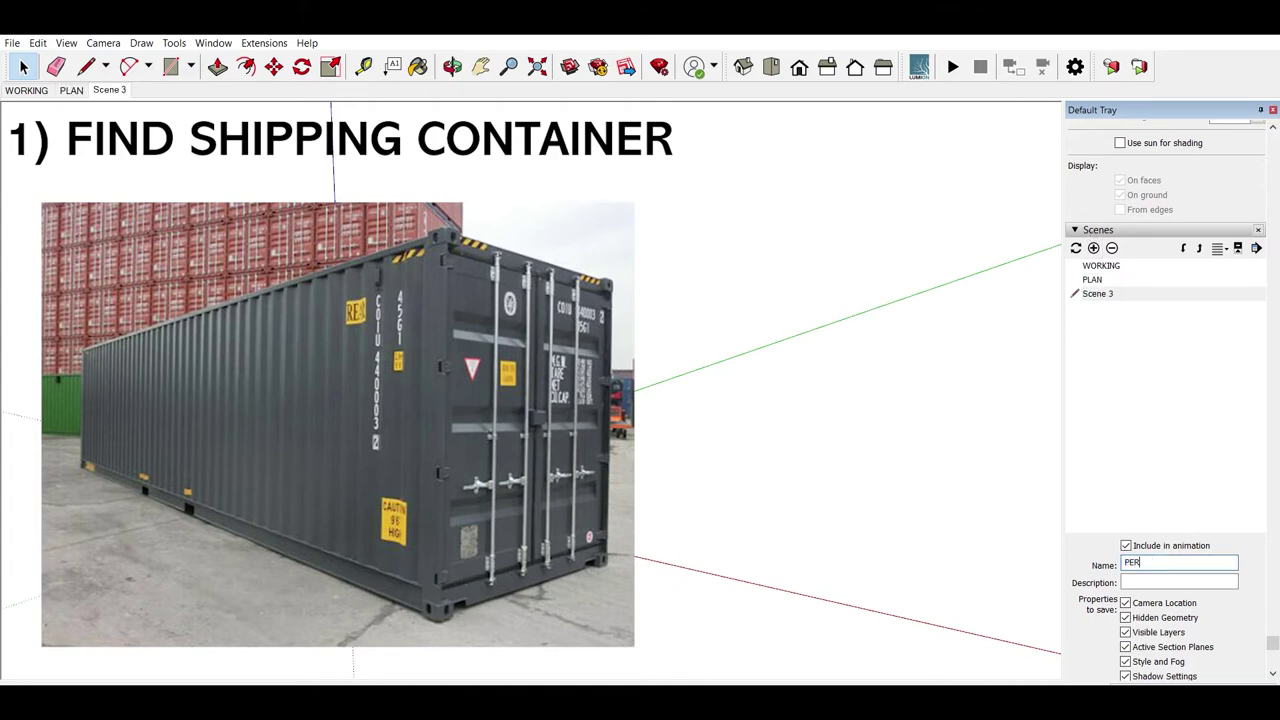
type("VE")
key("Return")
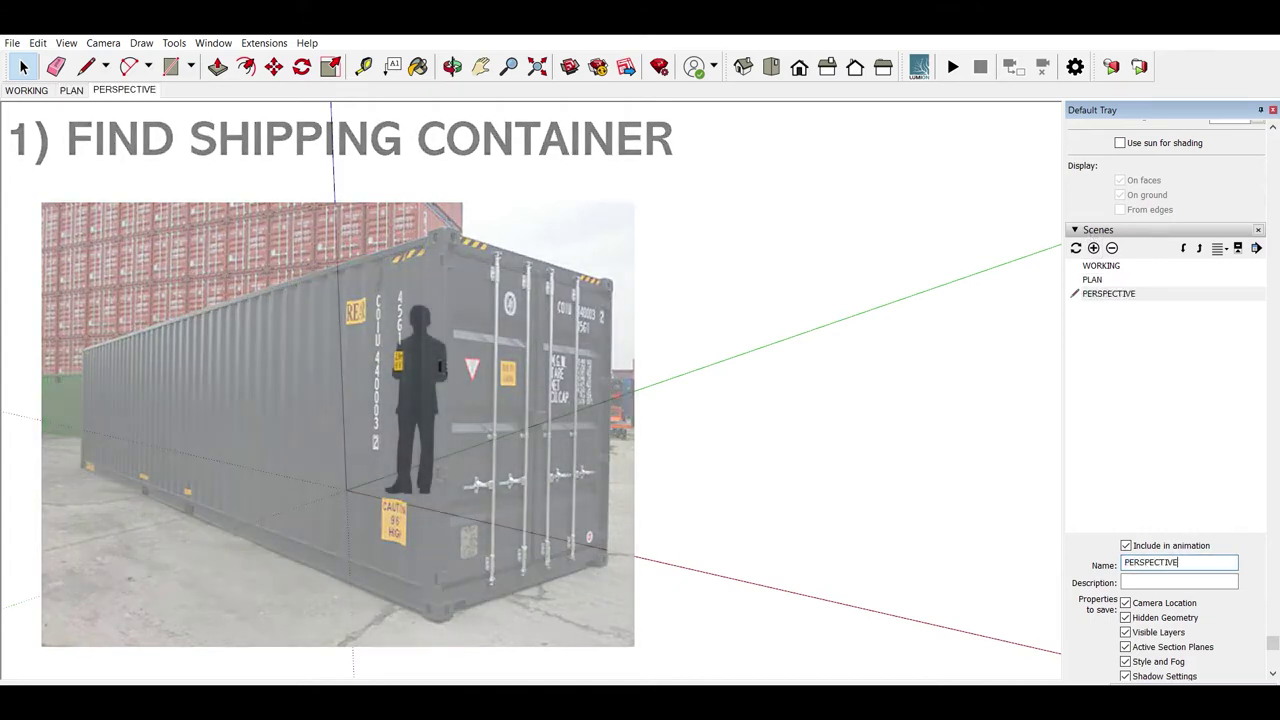
left_click(72, 90)
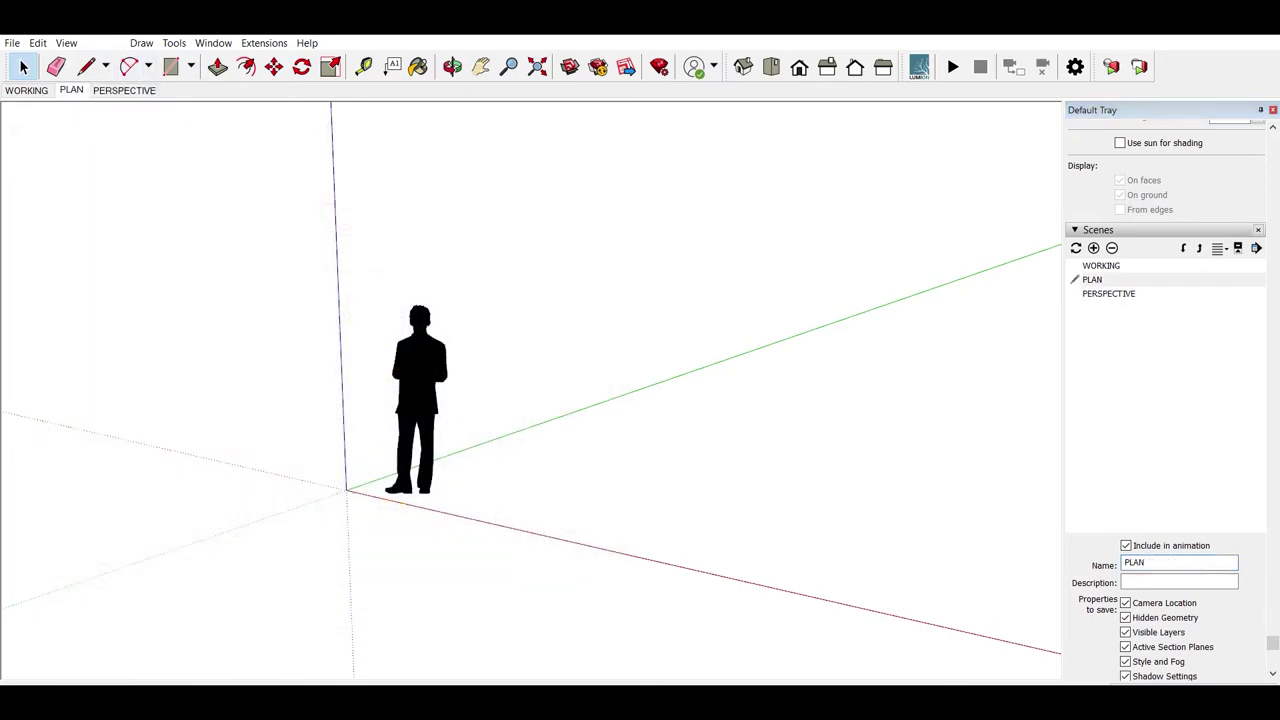
left_click(120, 92)
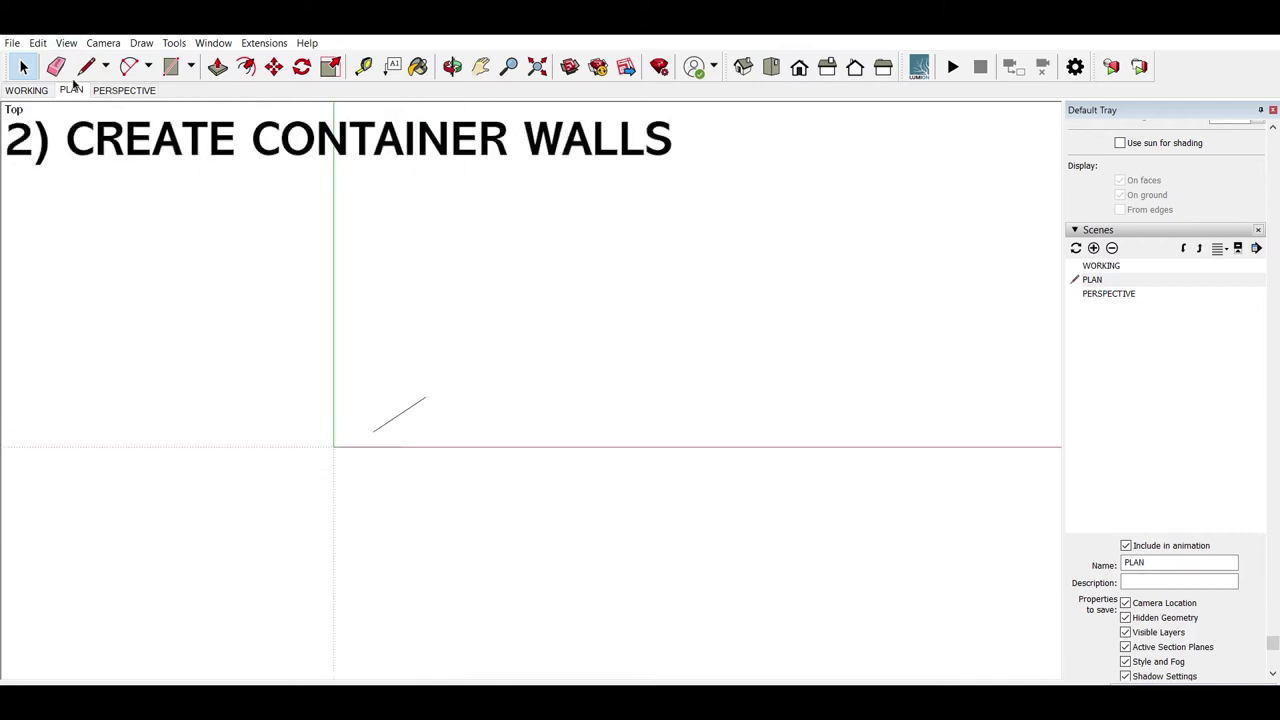
Step: Reorder the scenes to WORKING, PERSPECTIVE, PLAN and return to the PLAN top view
left_click(124, 90)
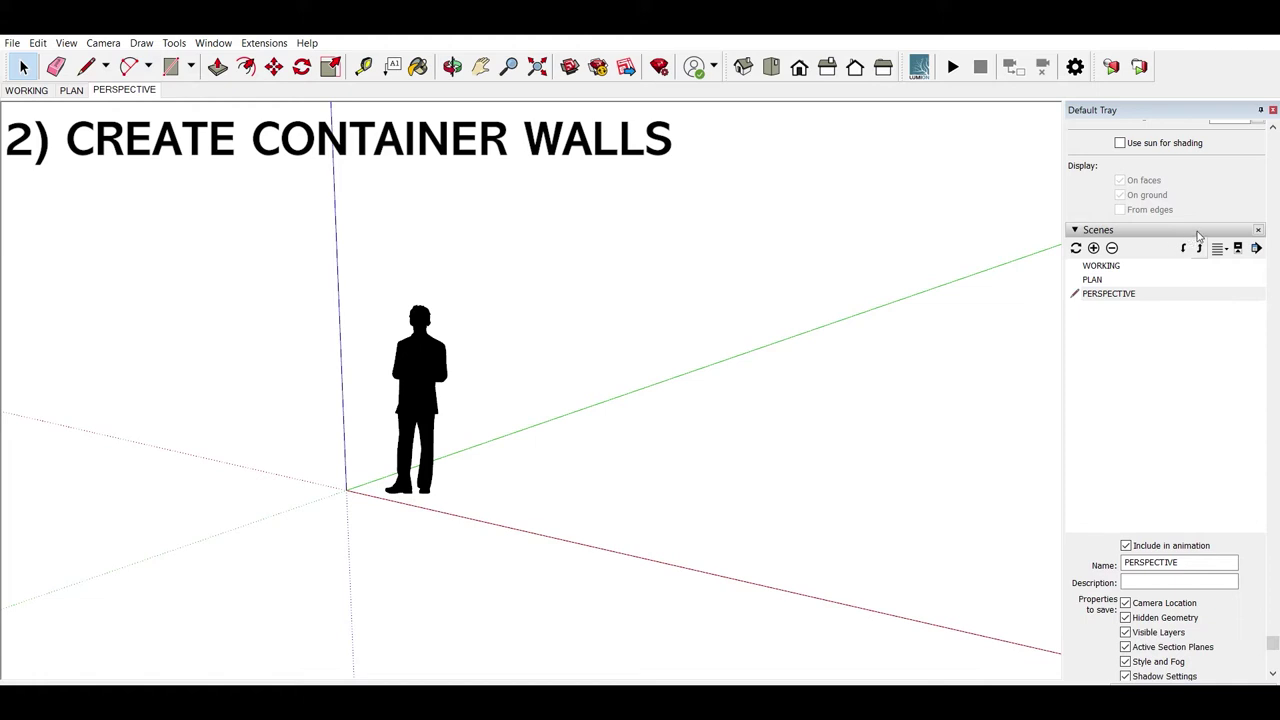
left_click(1184, 248)
left_click(36, 91)
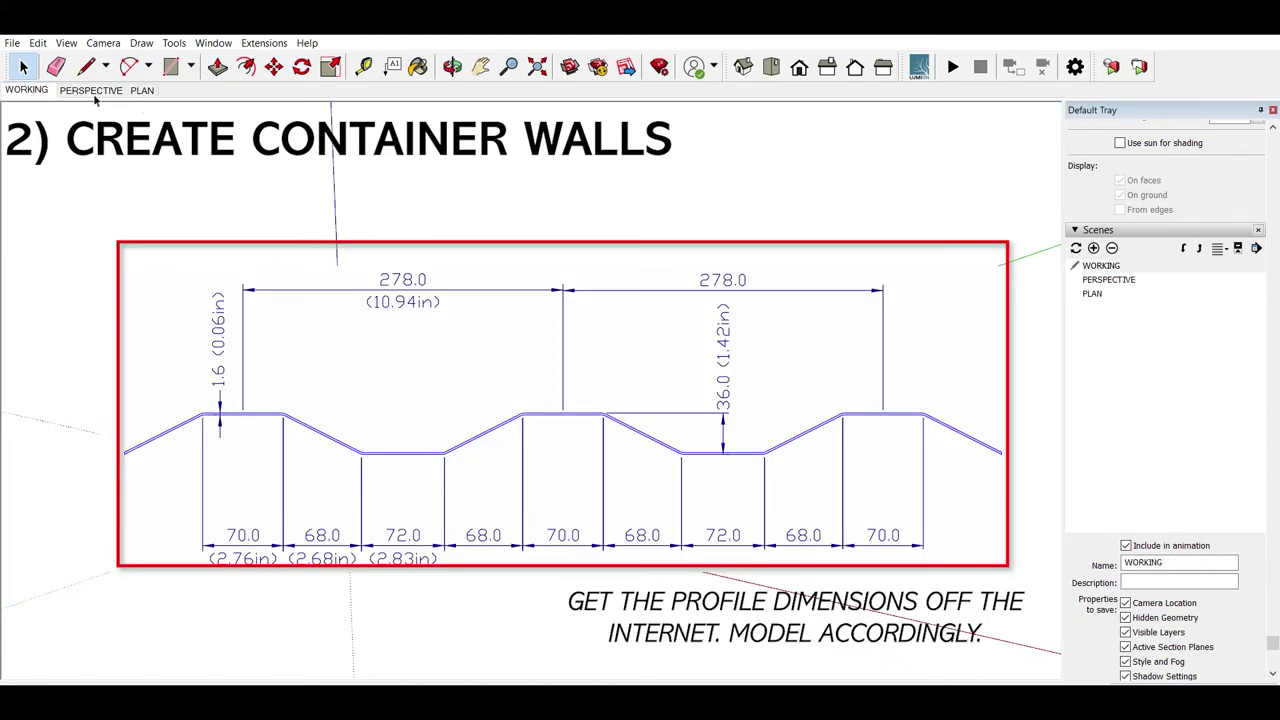
left_click(92, 90)
left_click(142, 90)
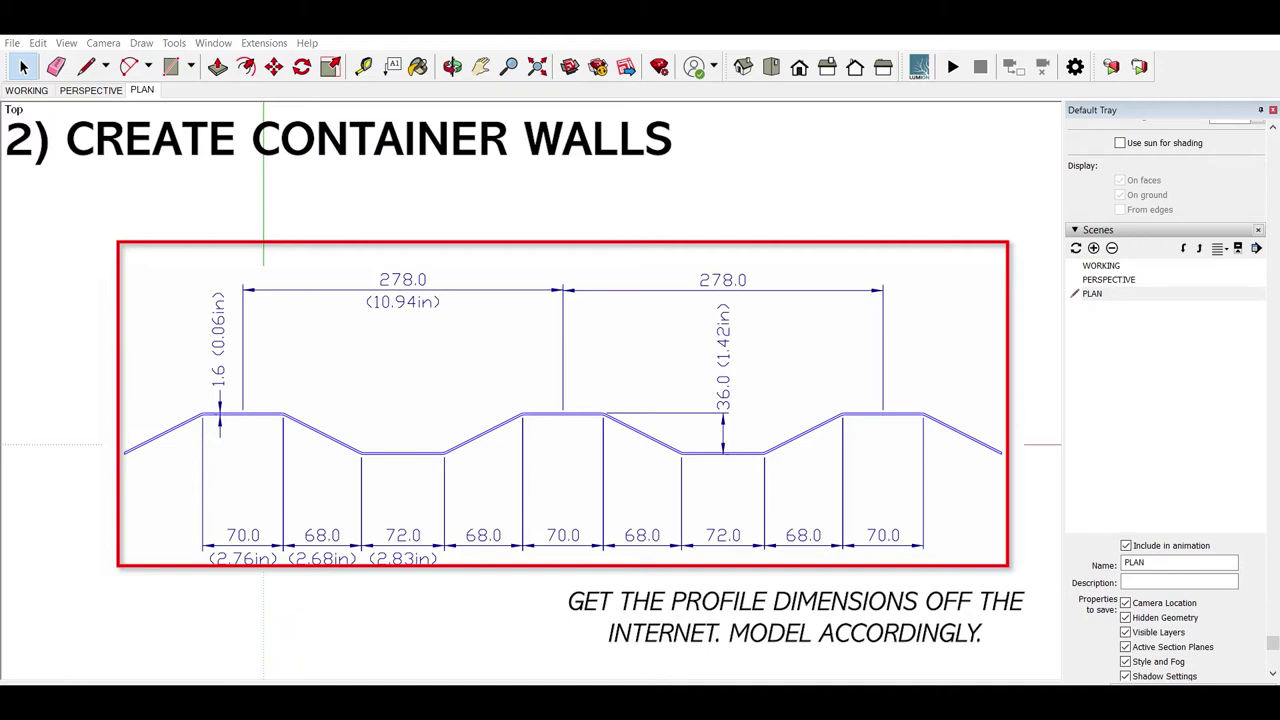
left_click_drag(560, 400, 529, 407)
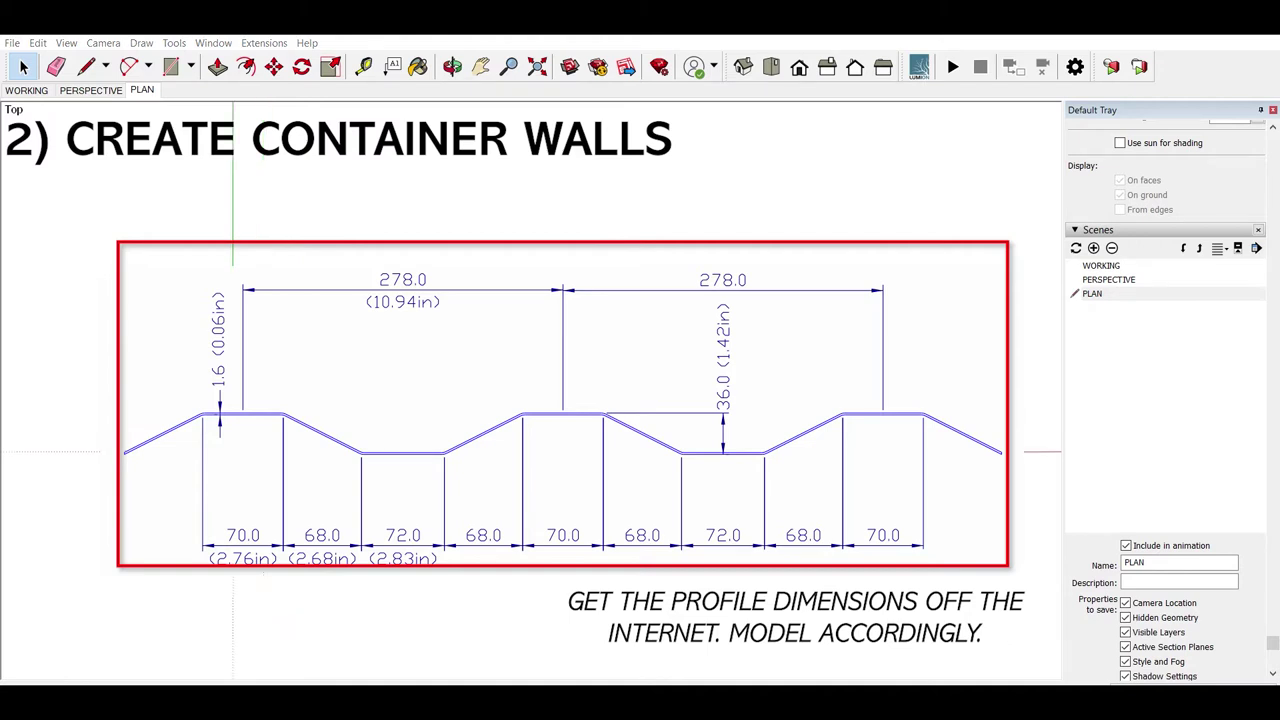
key("l")
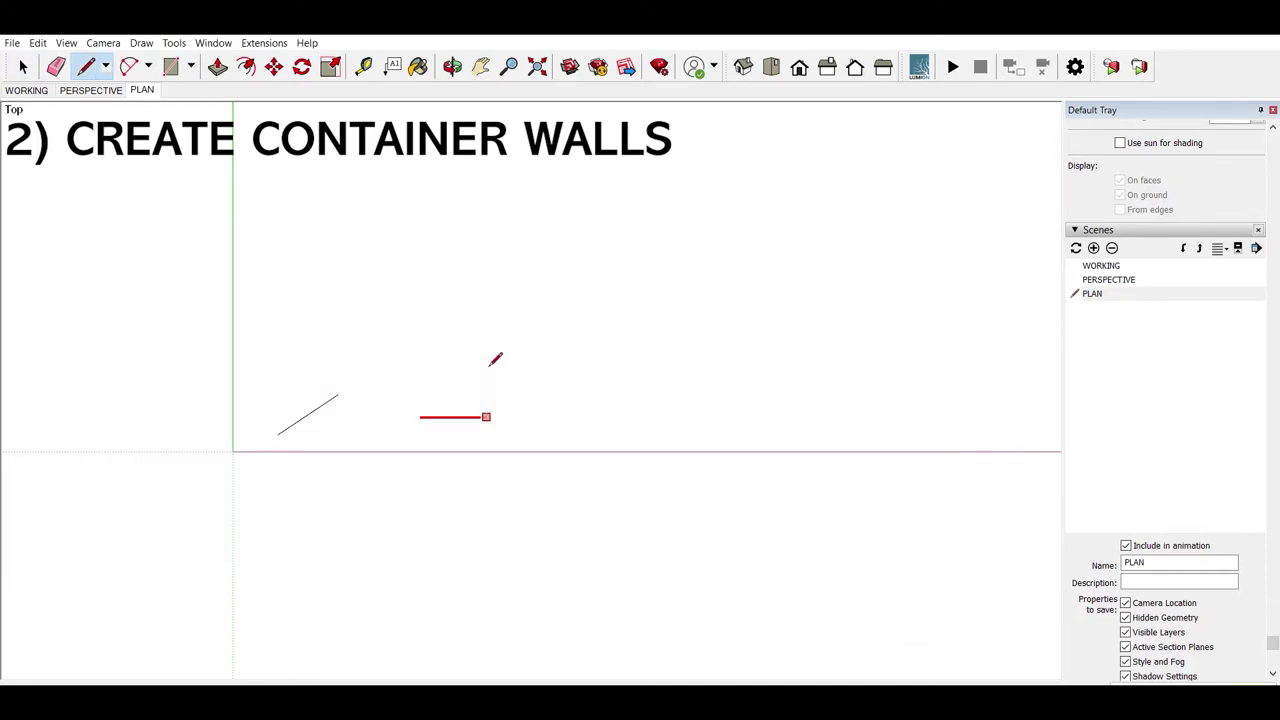
Step: Draw a vertical line up from the short base line's midpoint
key("Escape")
key("space")
scroll("up", 3)
scroll("up", 3)
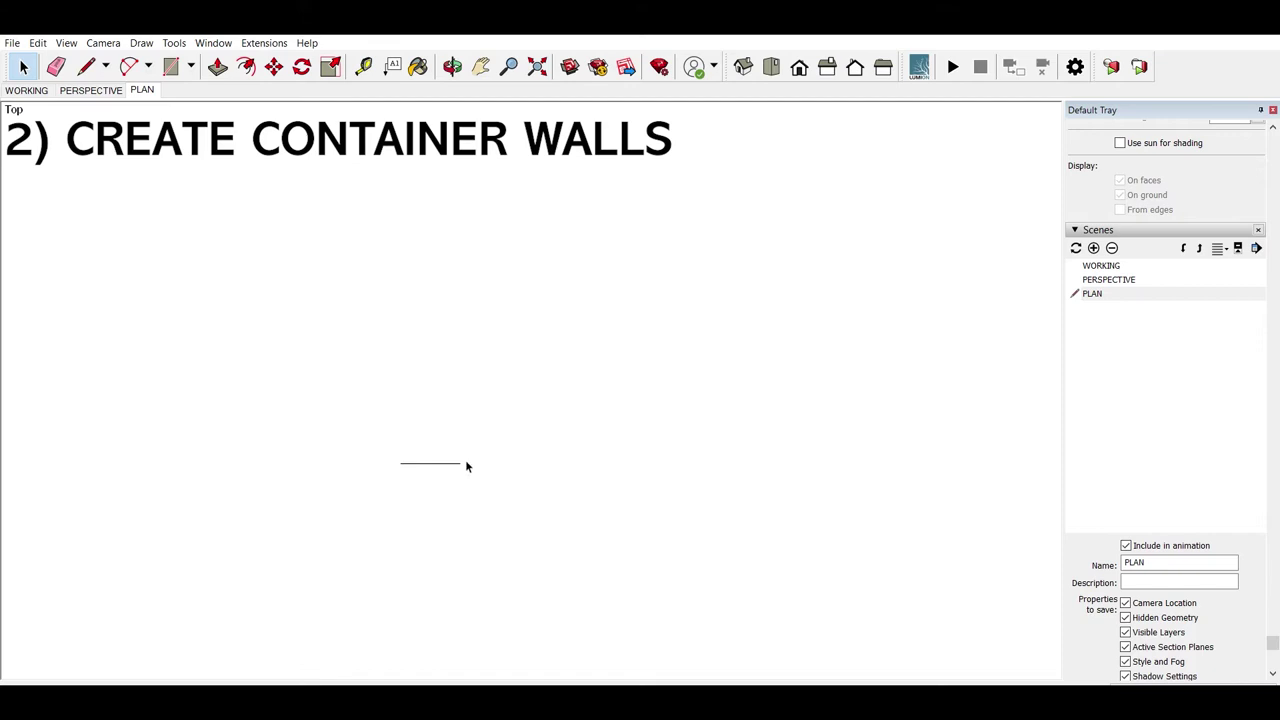
left_click(362, 60)
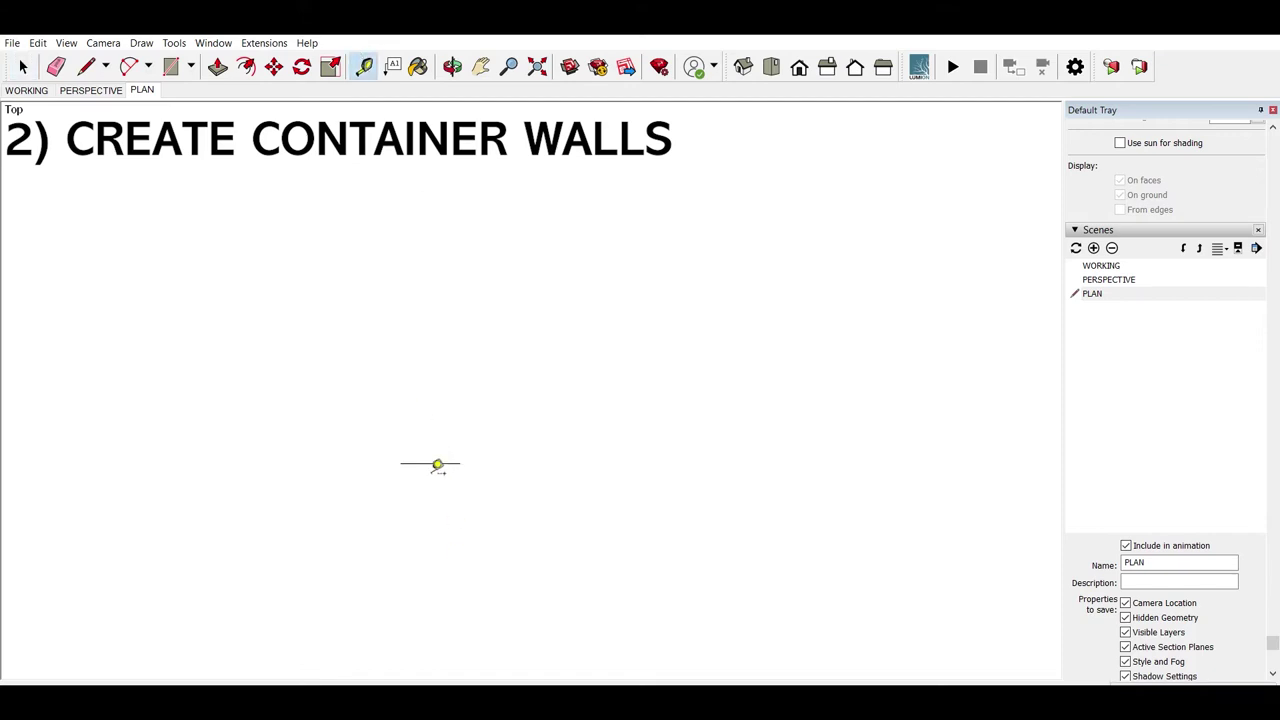
key("space")
key("l")
left_click(430, 462)
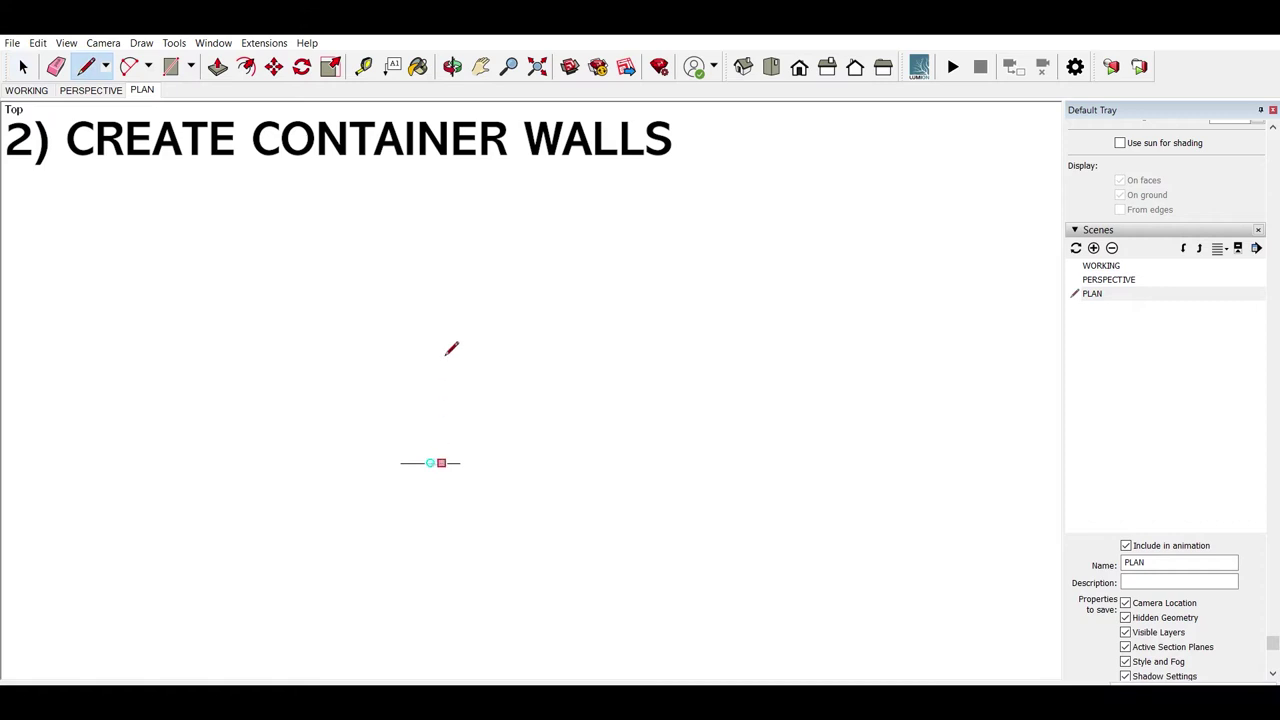
left_click(445, 345)
key("space")
Step: Copy the vertical line to the right as a second upright
key("m")
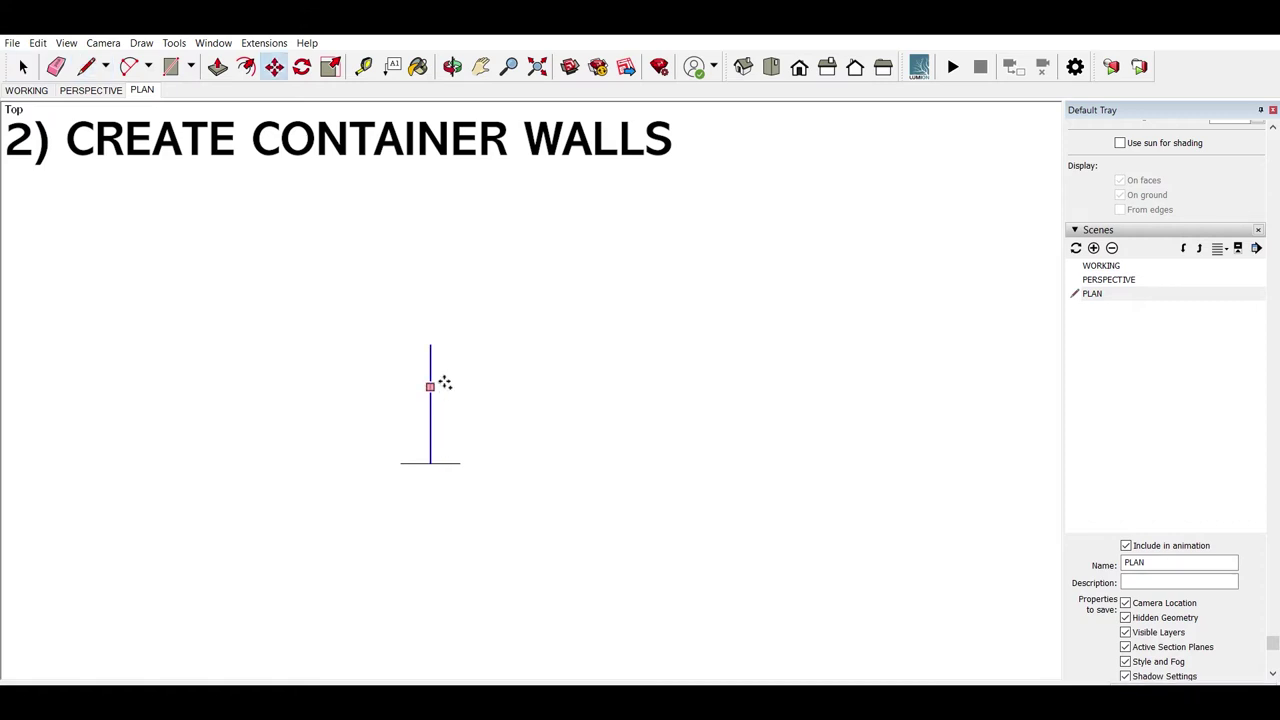
left_click(430, 387)
key("ctrl")
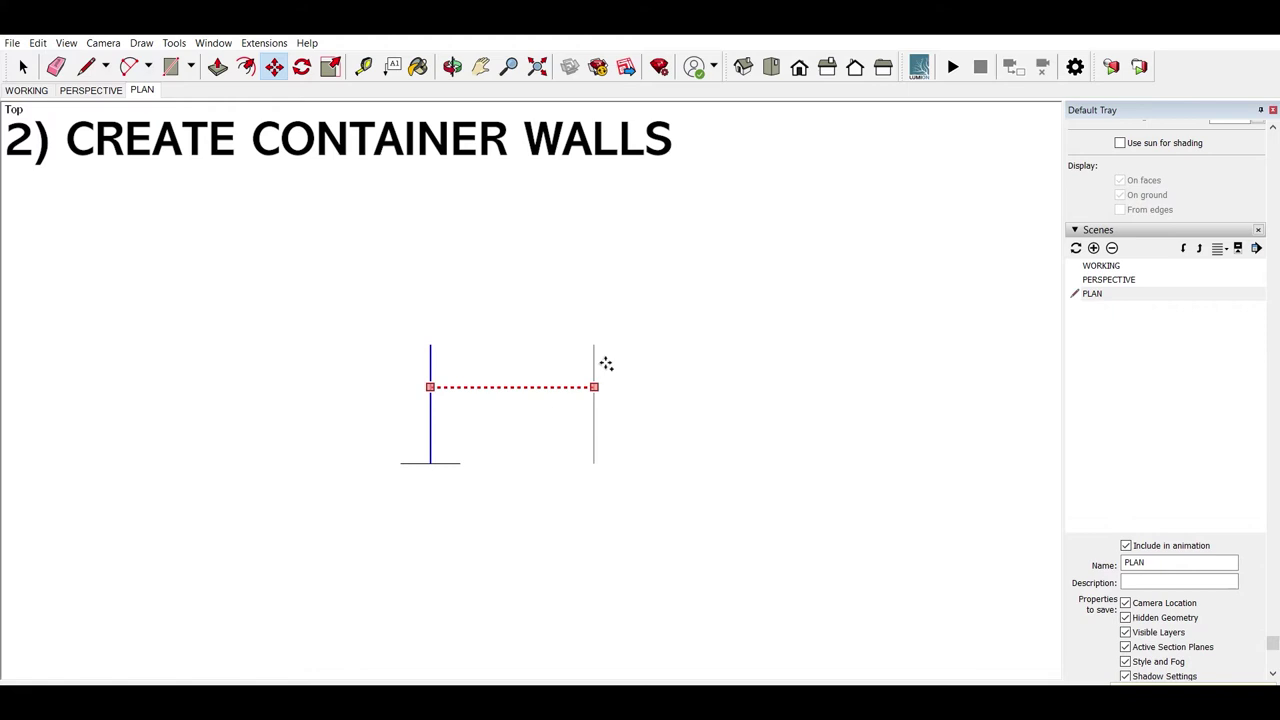
key("Return")
key("space")
Step: Copy the short base line to sit beneath the right upright
left_click(454, 461)
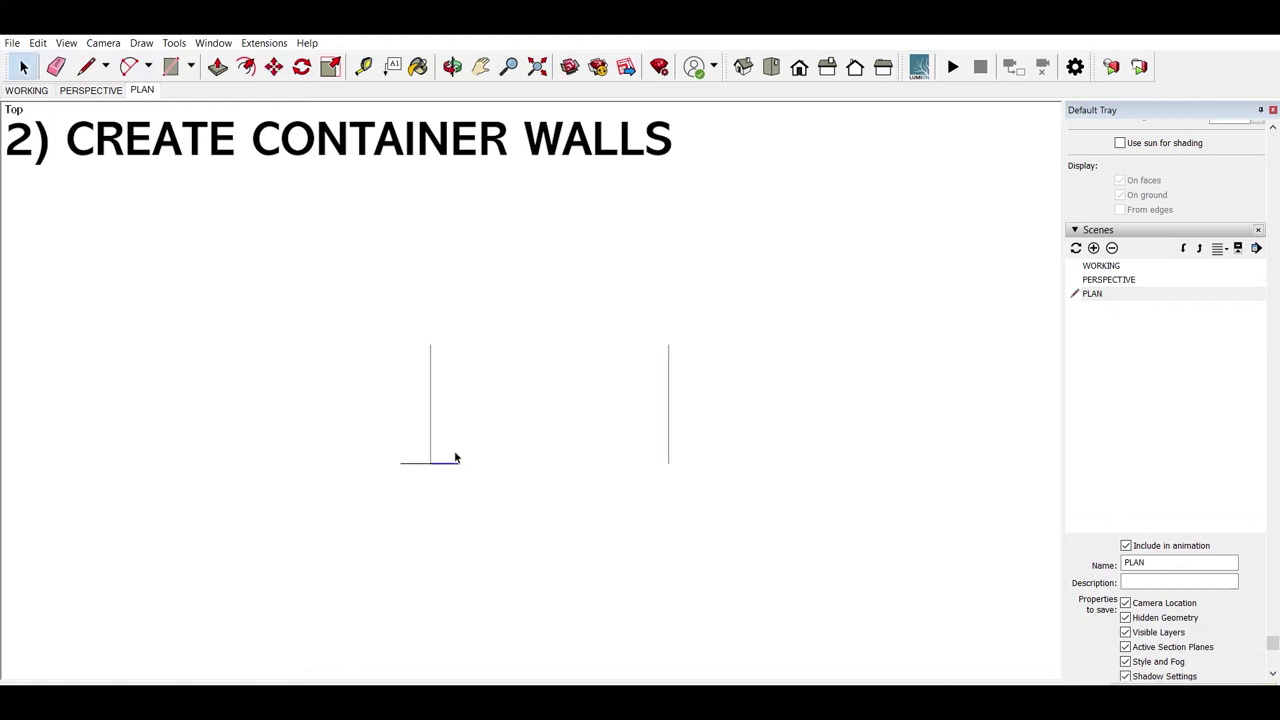
key("m")
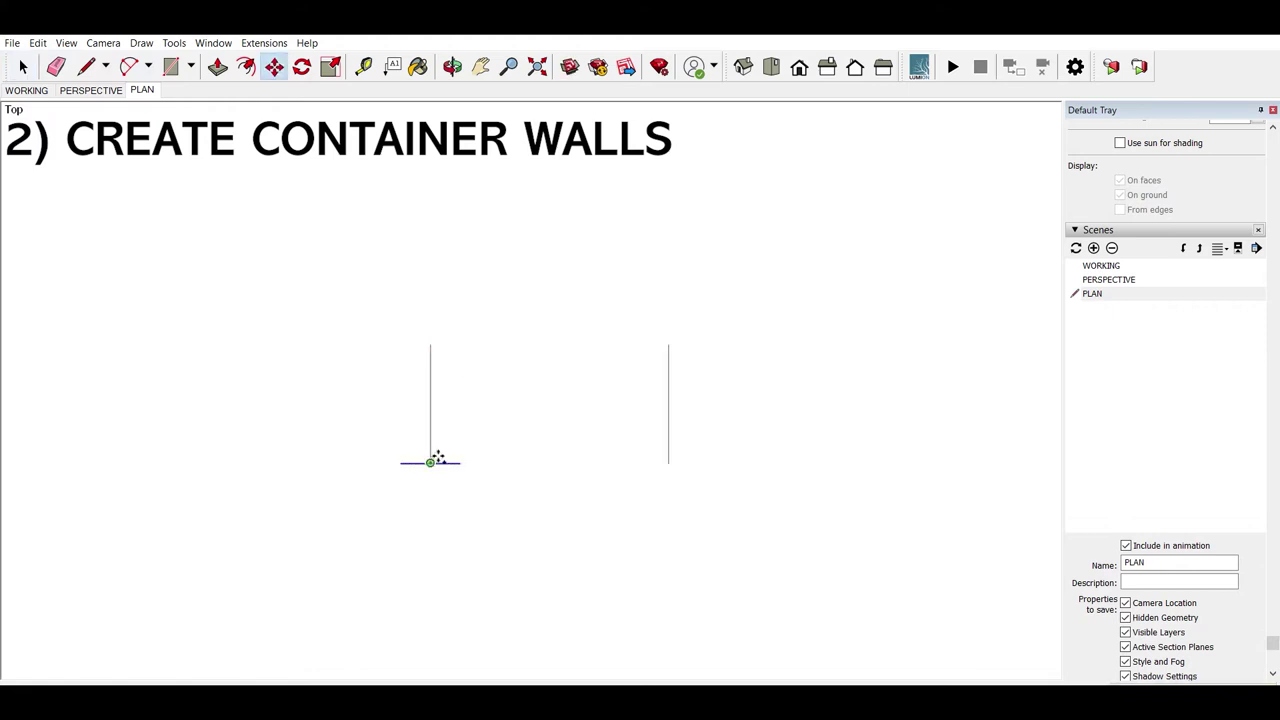
left_click(430, 462)
key("ctrl")
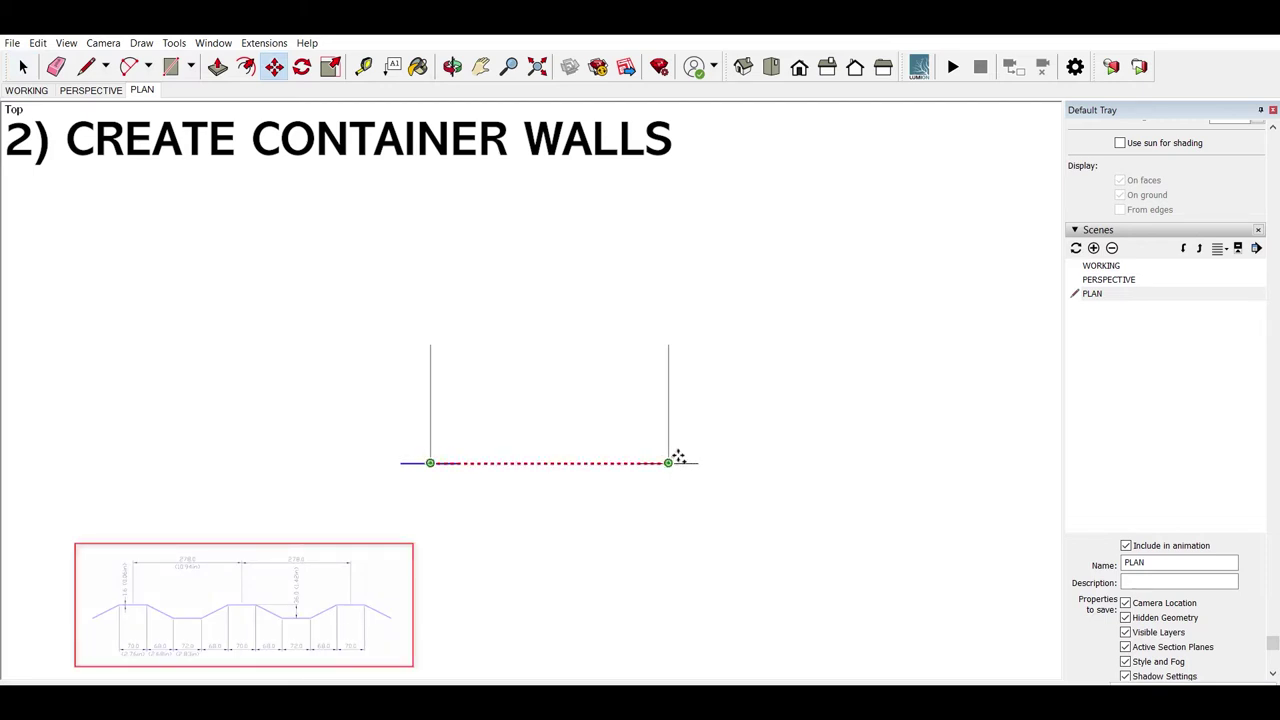
left_click(678, 457)
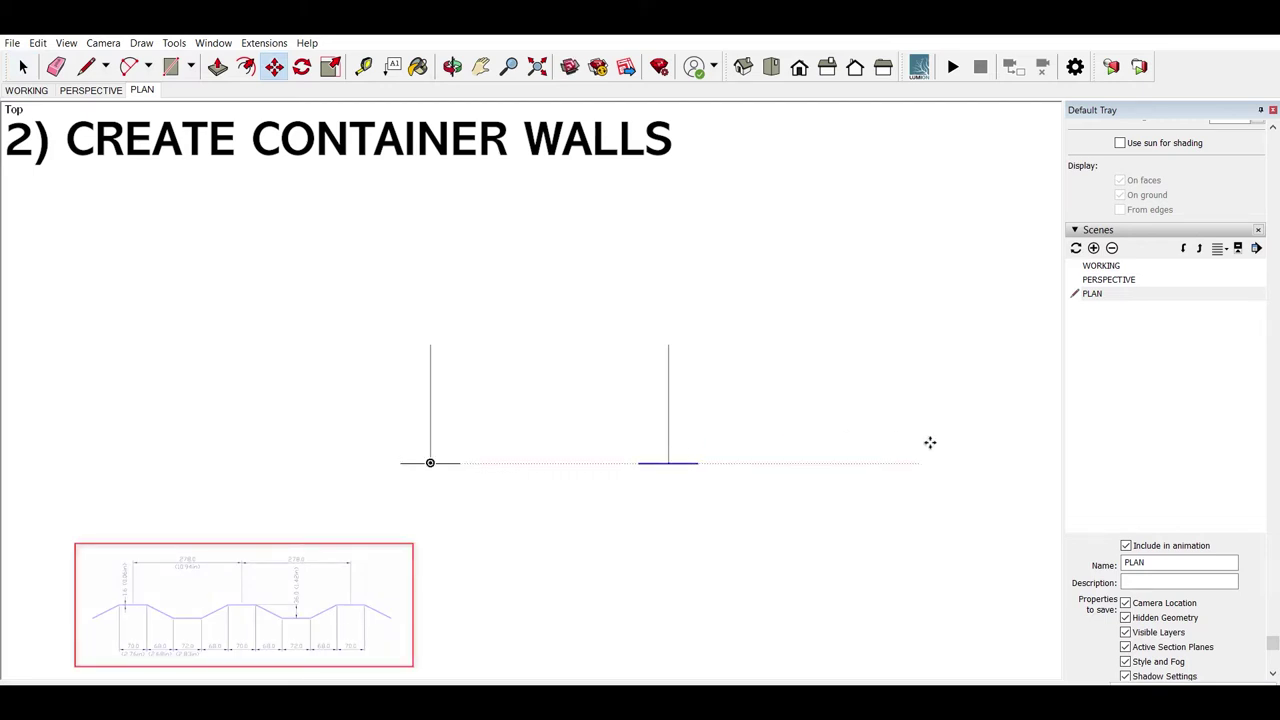
key("space")
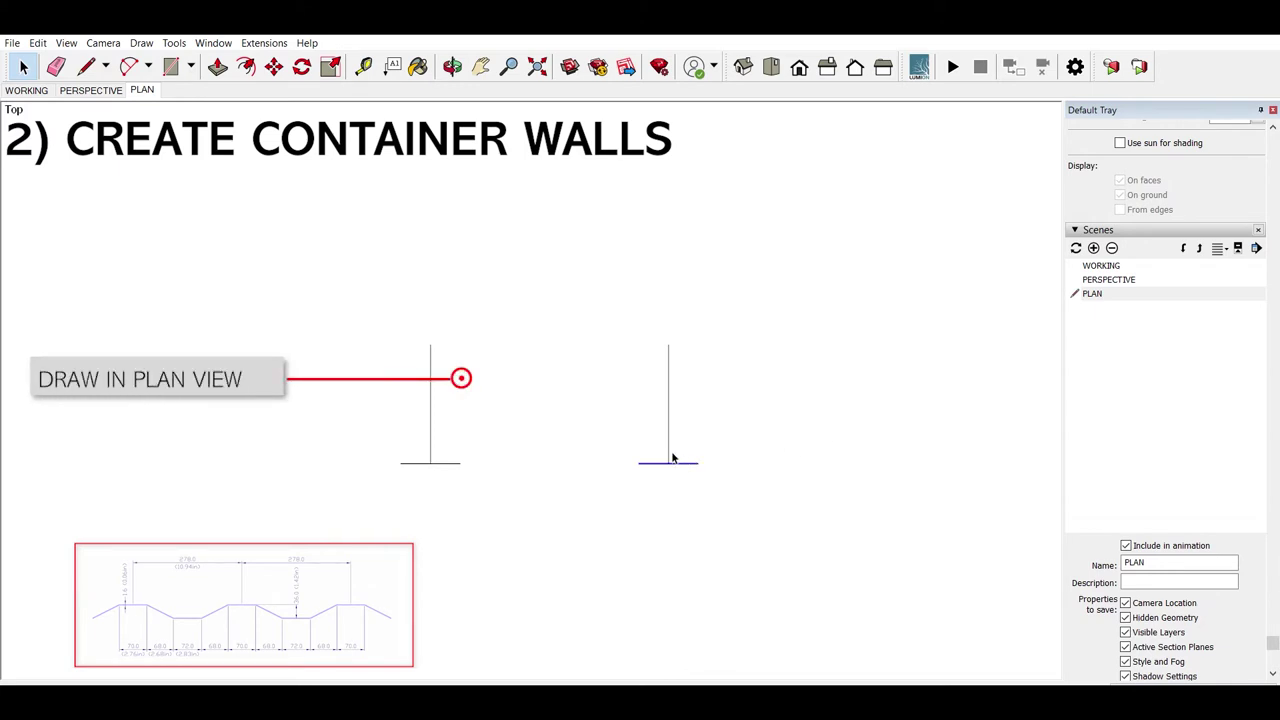
Step: Join the two uprights' tops and draw a centre line down to base level
key("l")
left_click(668, 345)
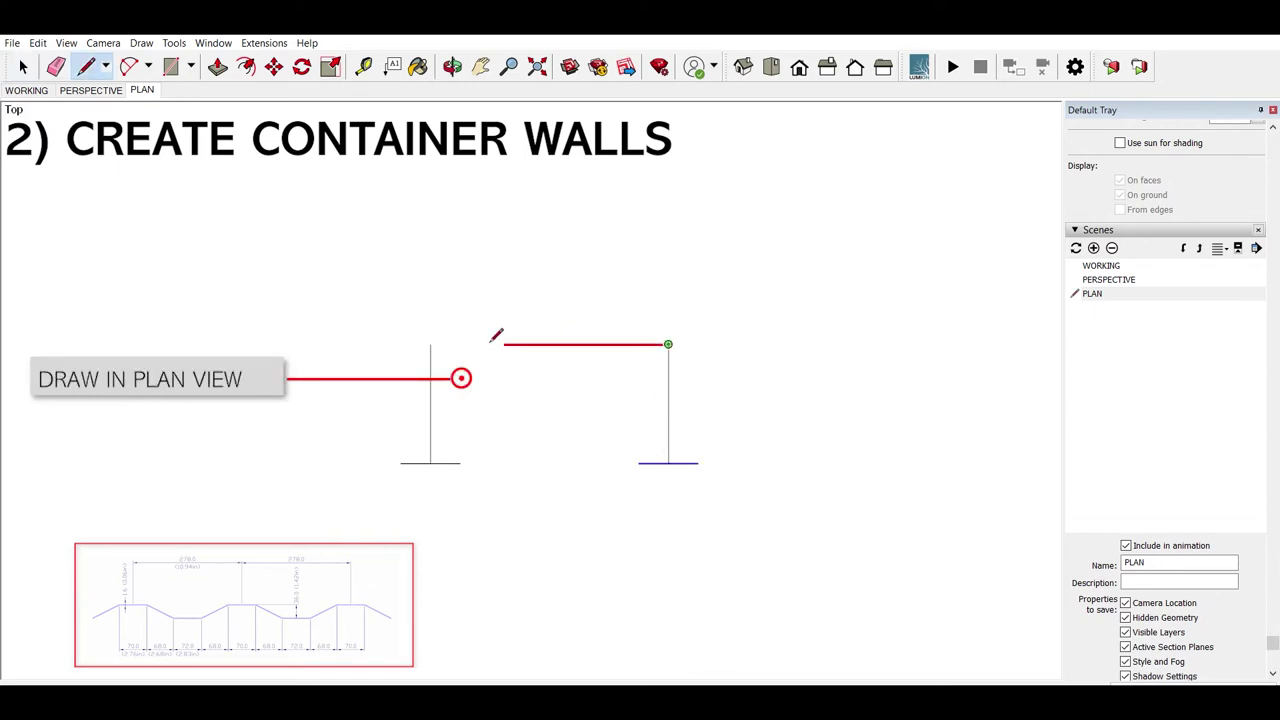
left_click(430, 345)
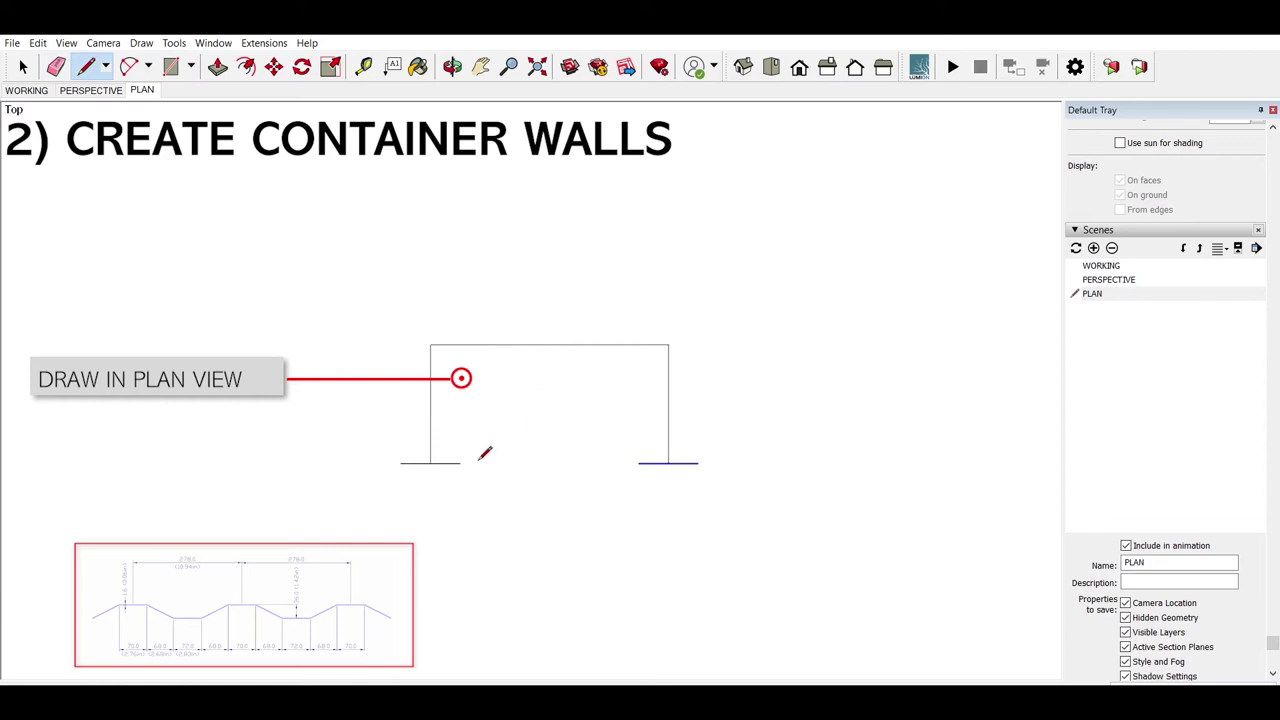
left_click(549, 344)
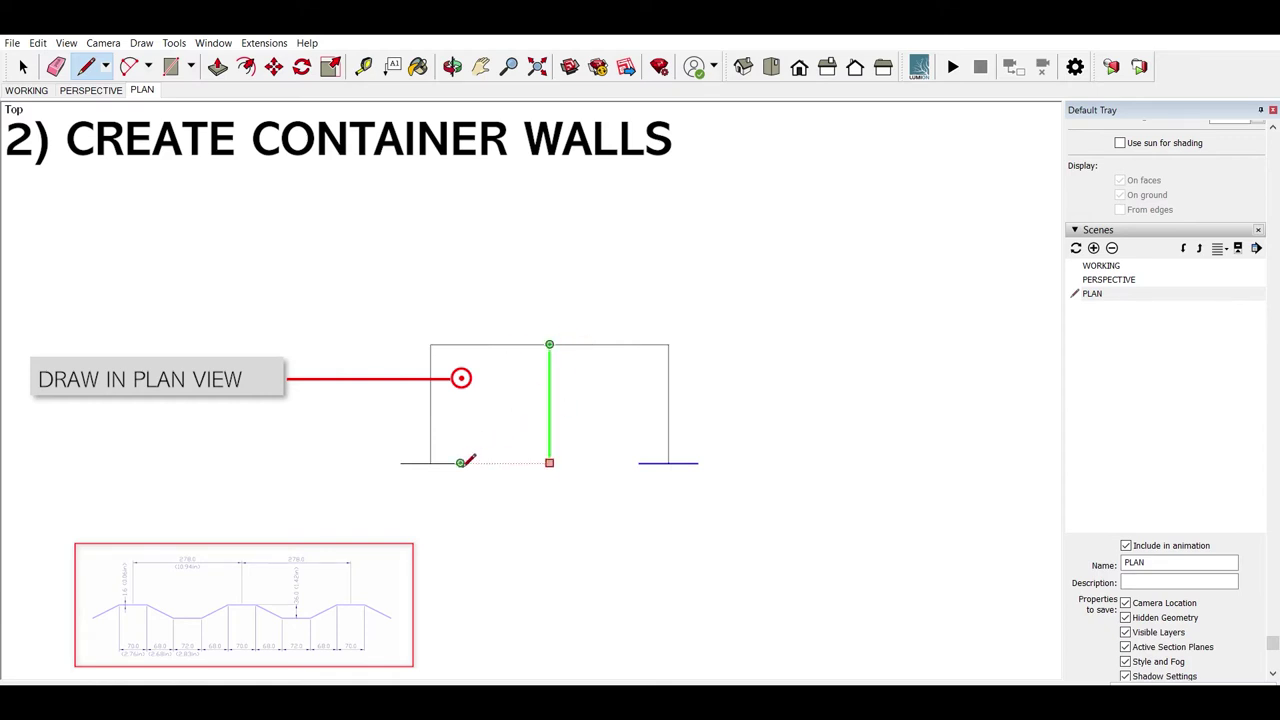
left_click(462, 462)
key("space")
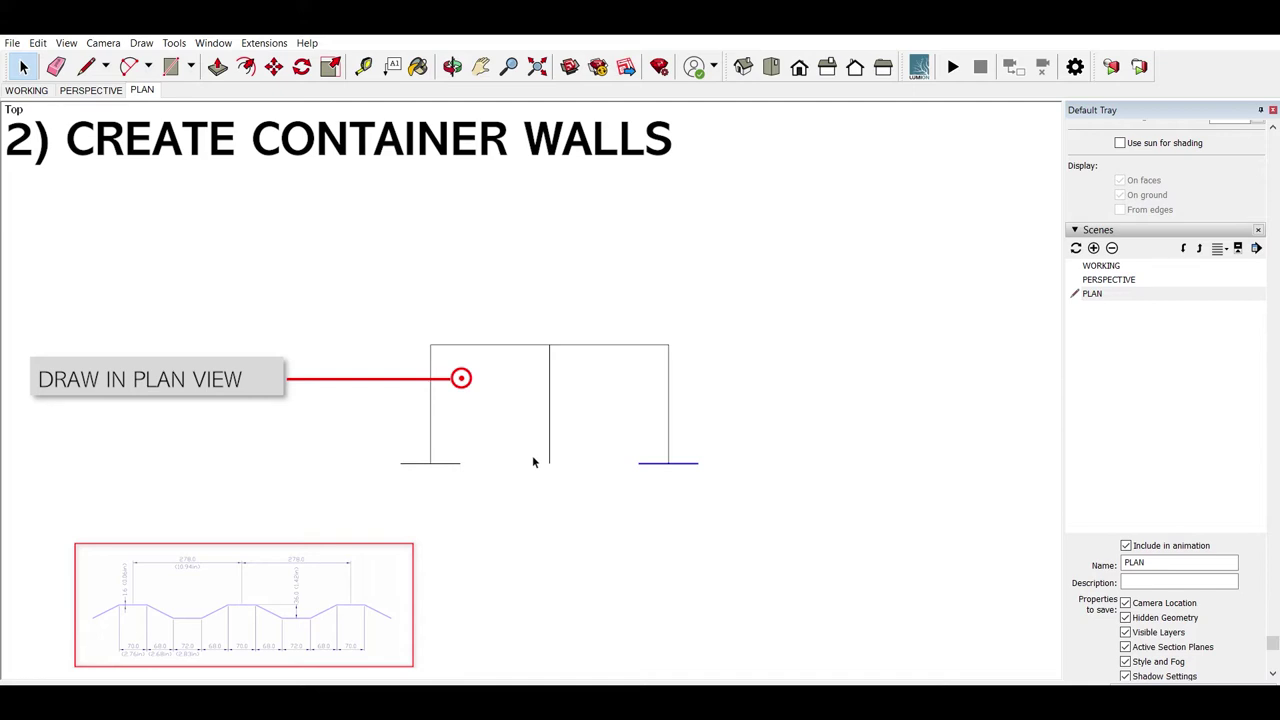
Step: Draw a 36-long vertical drop below the centre line's bottom
key("l")
left_click(549, 462)
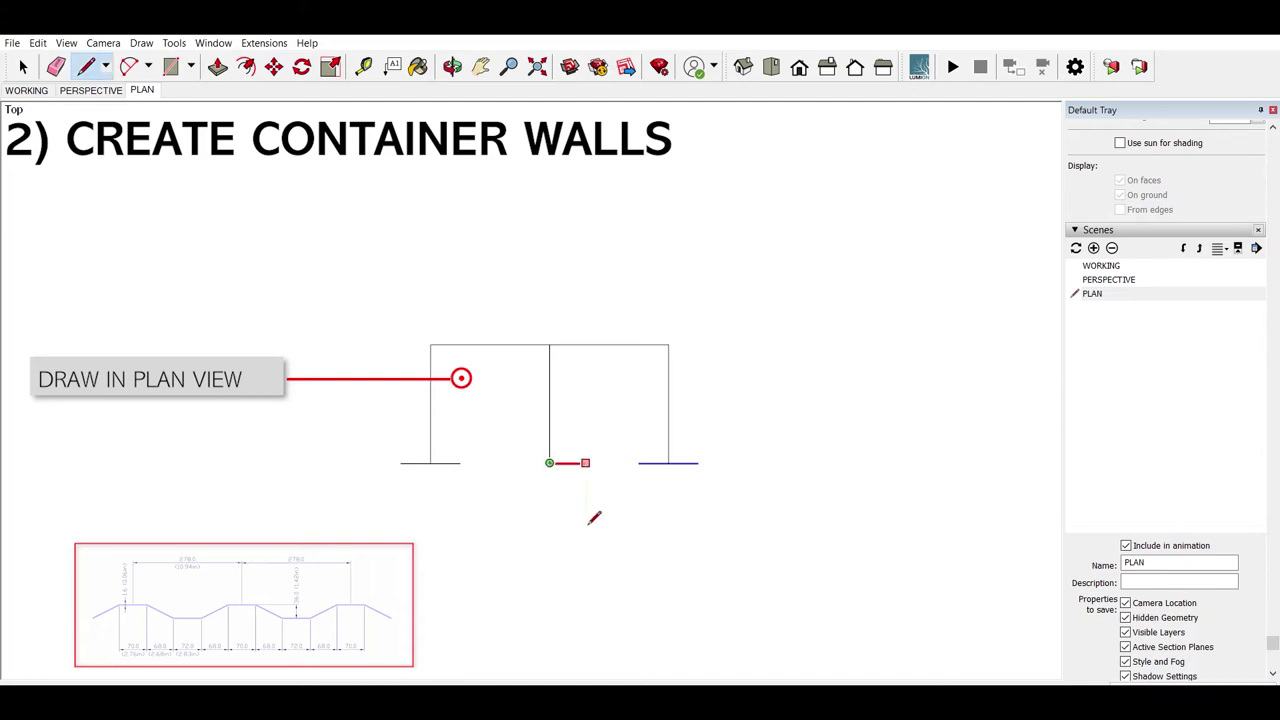
type("36")
key("Return")
key("space")
Step: Delete the middle vertical edge and both side uprights
left_click(550, 440)
key("Delete")
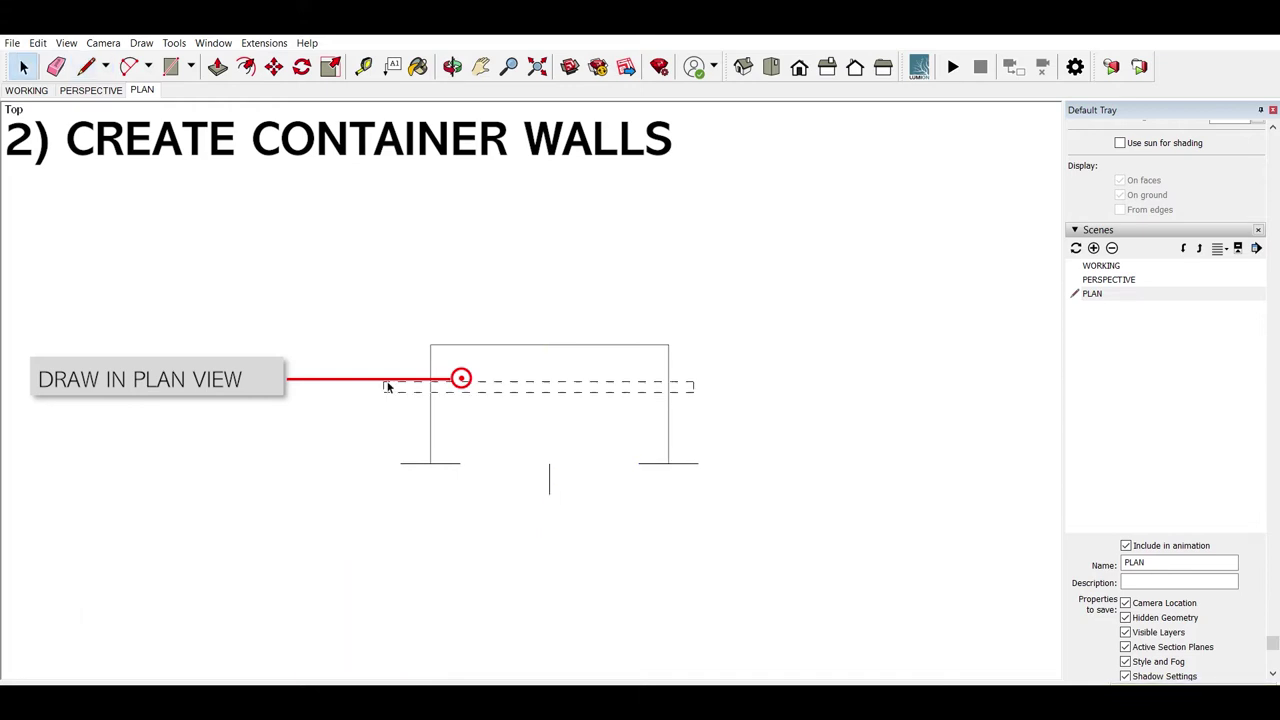
key("Delete")
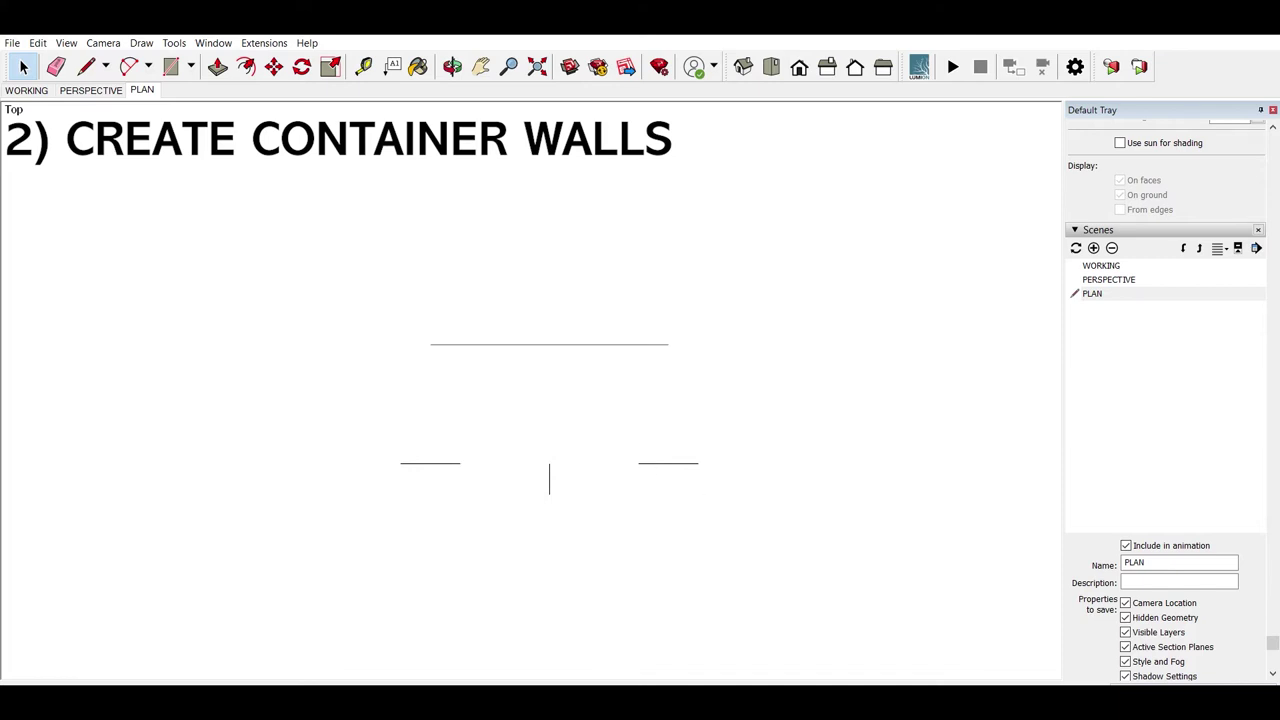
Step: Draw a short horizontal trough-bottom segment and move it up to the central stub
key("l")
left_click(591, 520)
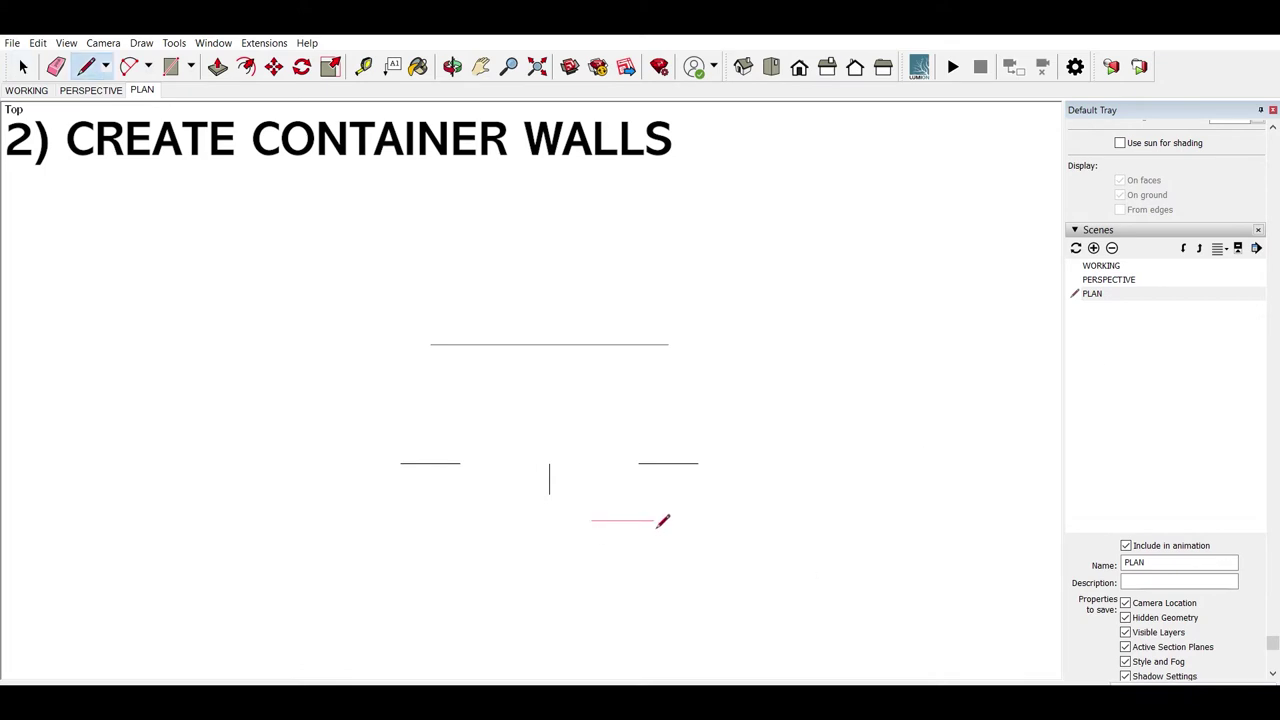
left_click(657, 520)
key("space")
key("m")
left_click(631, 519)
key("space")
Step: Connect both ends of the trough bottom to the base lines with sloped edges
key("l")
left_click(580, 493)
left_click(638, 463)
key("space")
key("l")
left_click(519, 493)
left_click(460, 463)
key("space")
Step: Delete the stray top horizontal line and the vertical helper edge
left_click(548, 464)
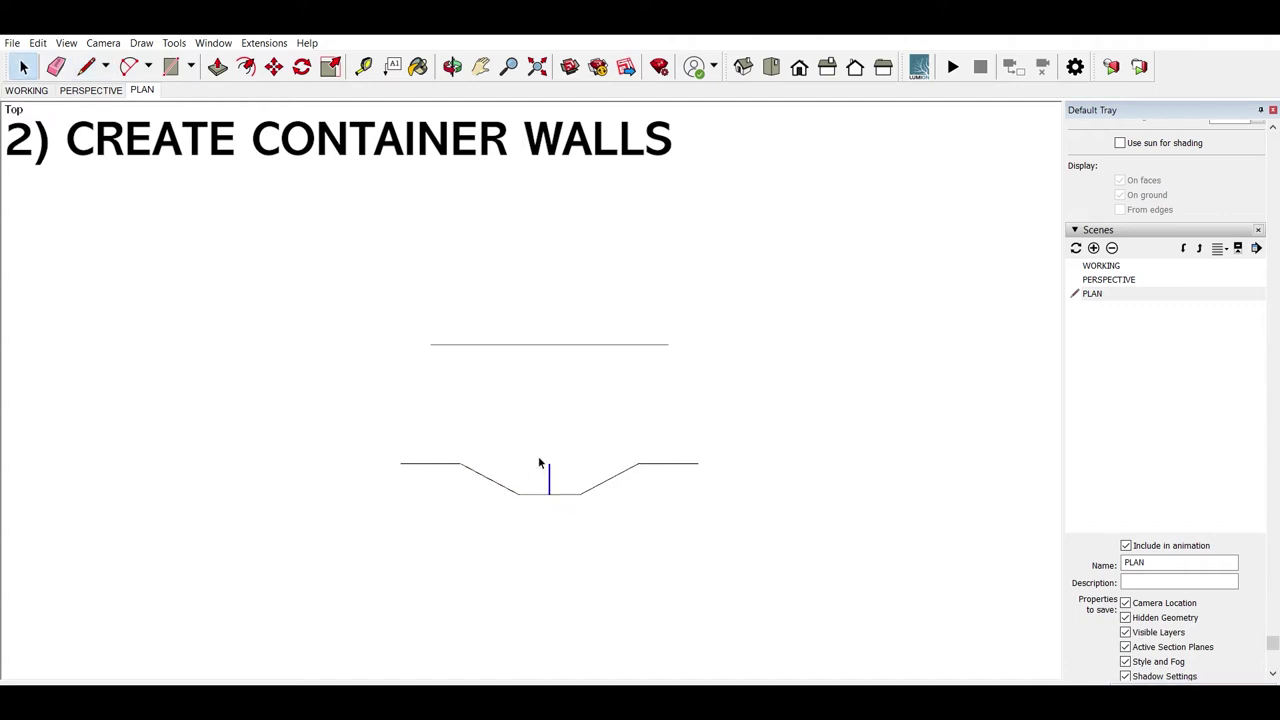
left_click_drag(676, 314, 313, 356)
key("Delete")
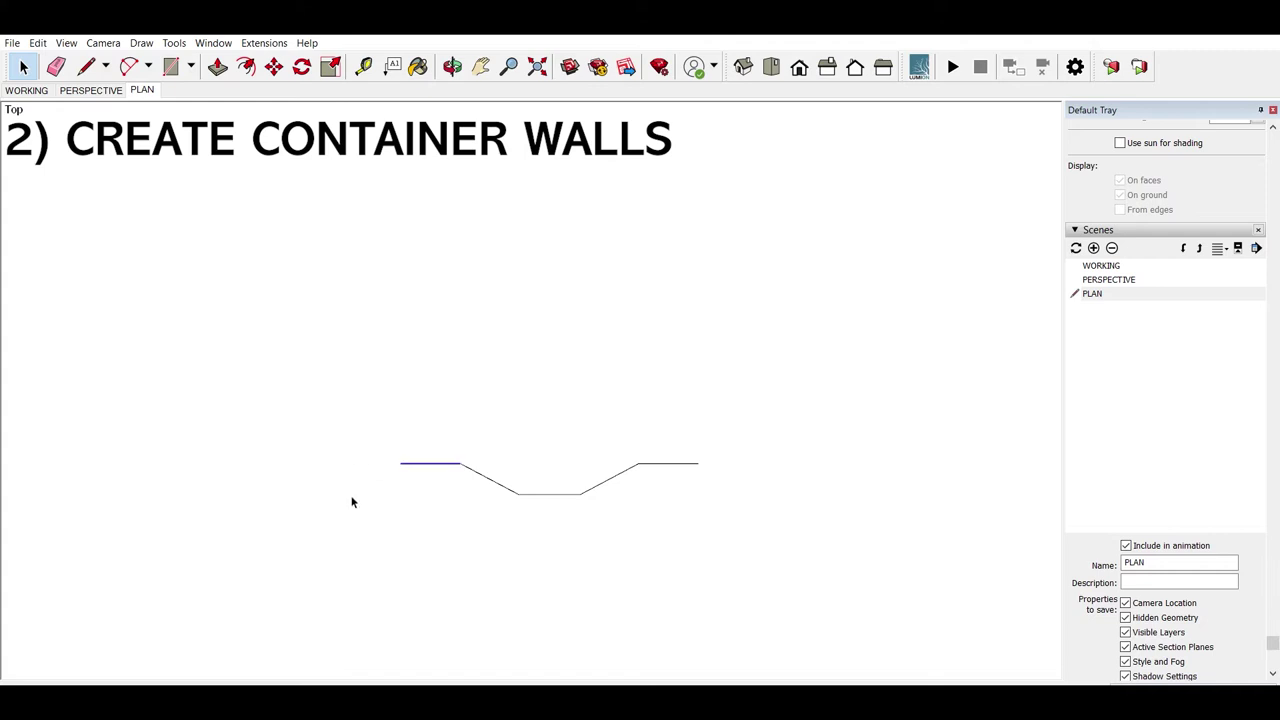
key("Delete")
scroll("down", 3)
scroll("up", 3)
Step: Copy the trough profile end to end to the right
scroll("up", 3)
left_click_drag(657, 566, 343, 429)
key("m")
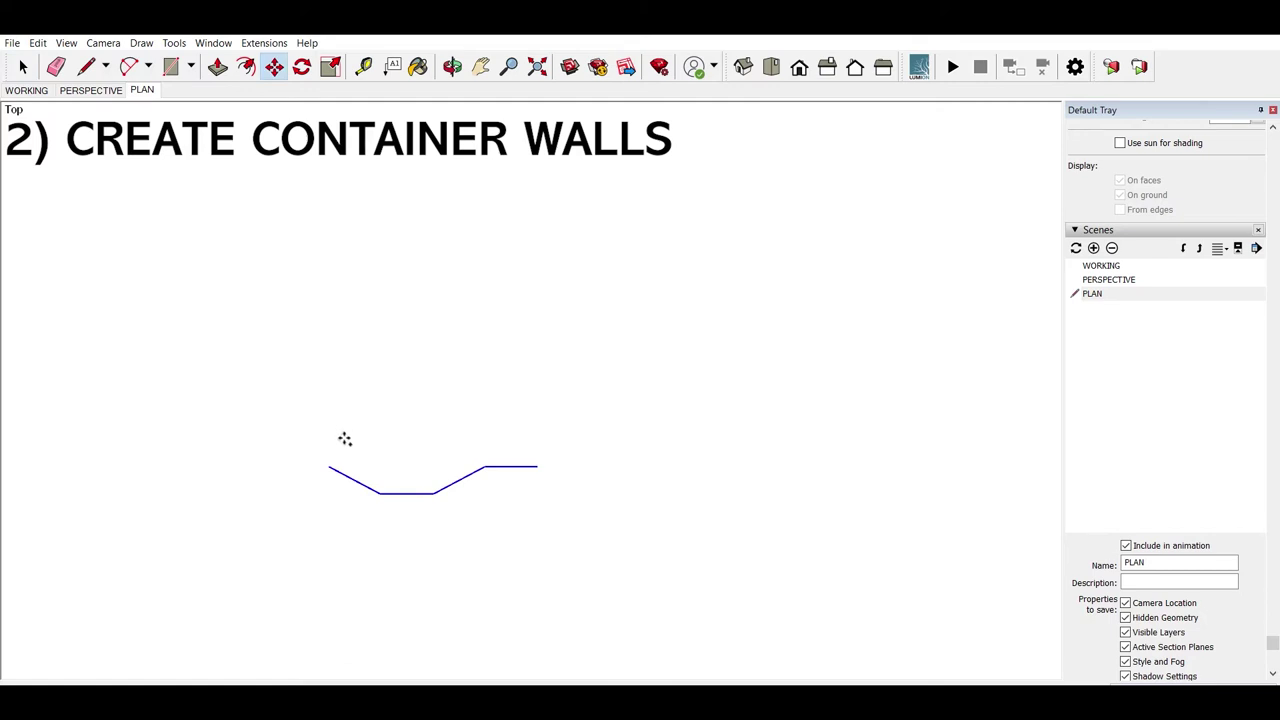
left_click(329, 465)
key("ctrl")
left_click(543, 465)
key("space")
Step: Array the profile segment ten times (x10) along the line
scroll("down", 3)
scroll("down", 3)
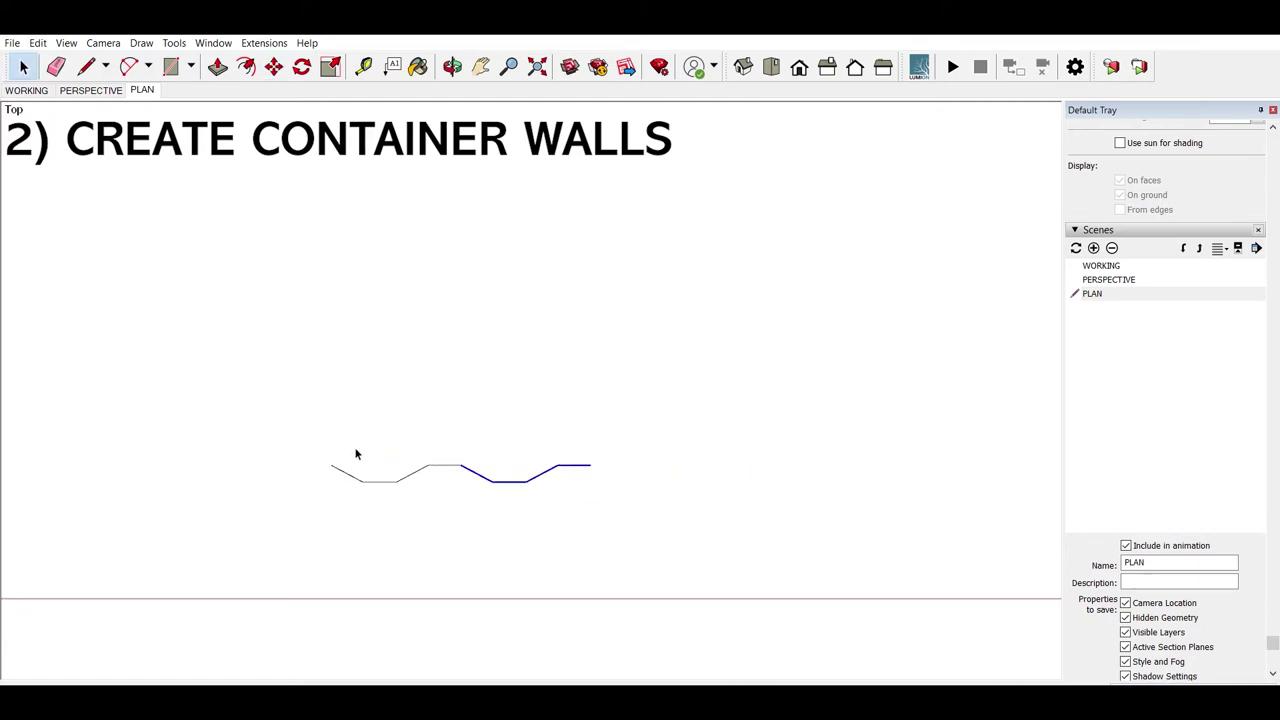
scroll("down", 3)
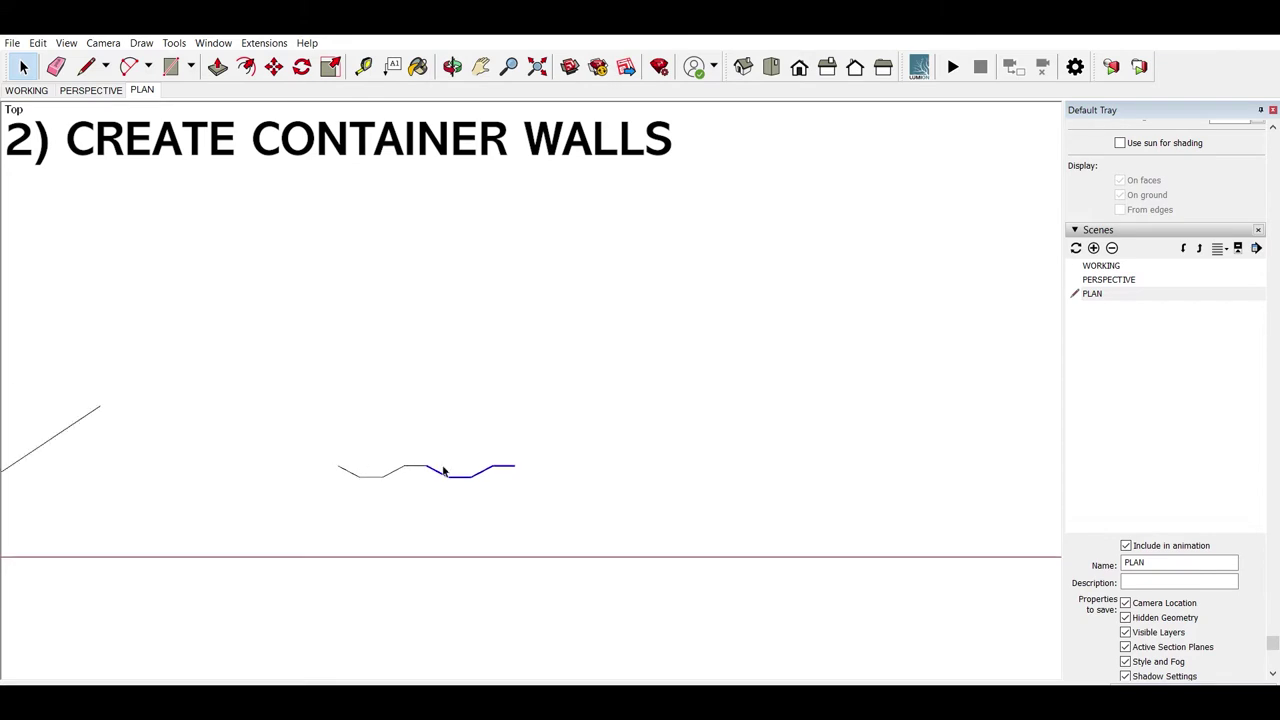
key("m")
left_click(442, 460)
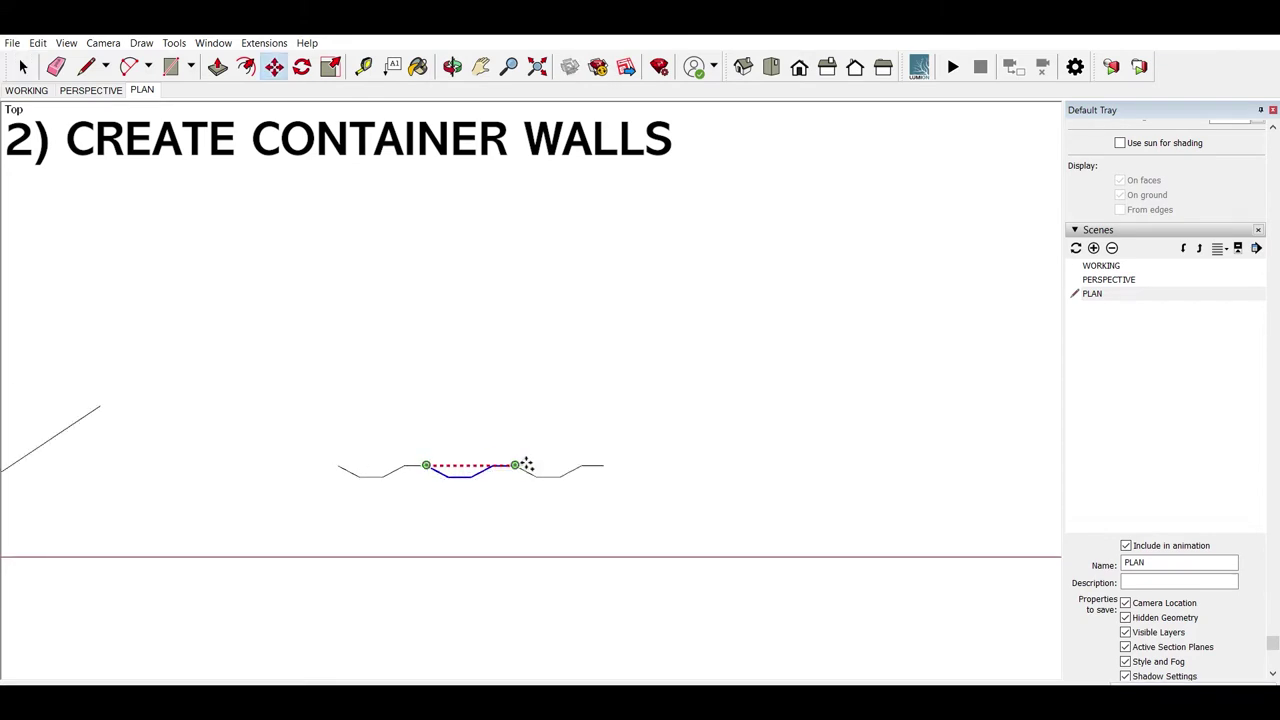
left_click(528, 457)
type("x10")
key("Return")
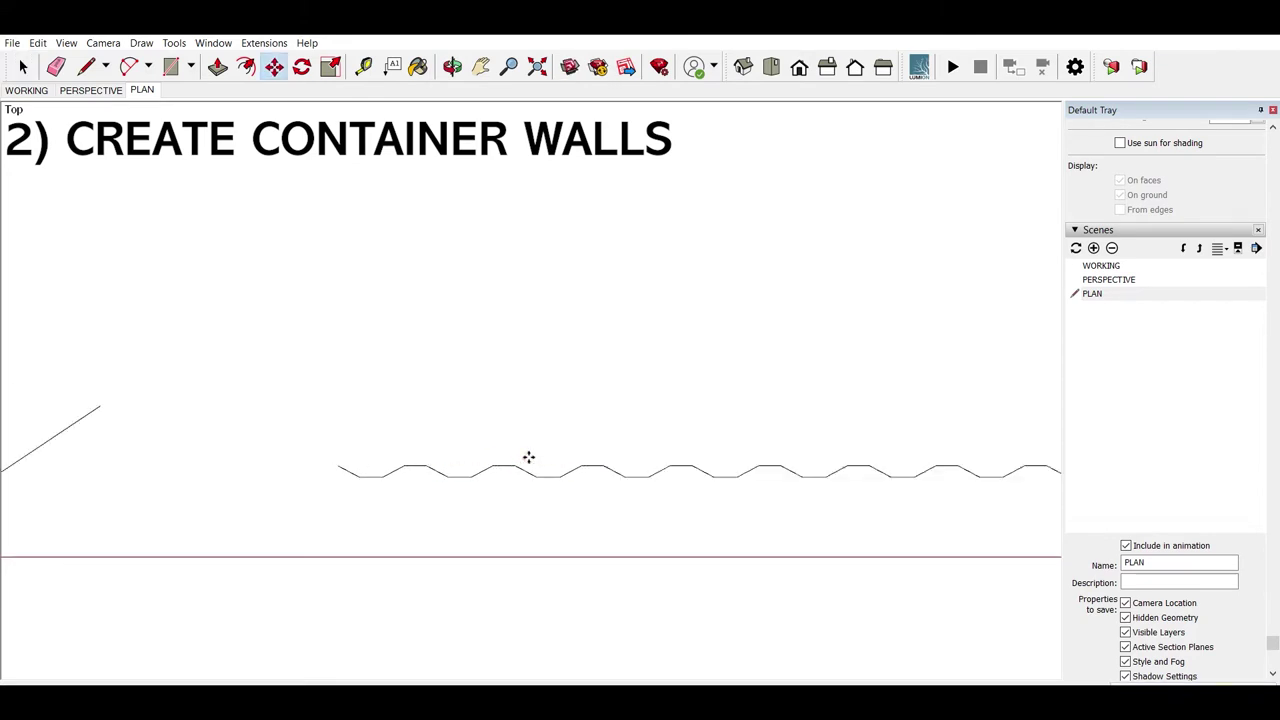
key("space")
Step: Draw a 12192-long reference line from the wavy profile's left end
scroll("down", 3)
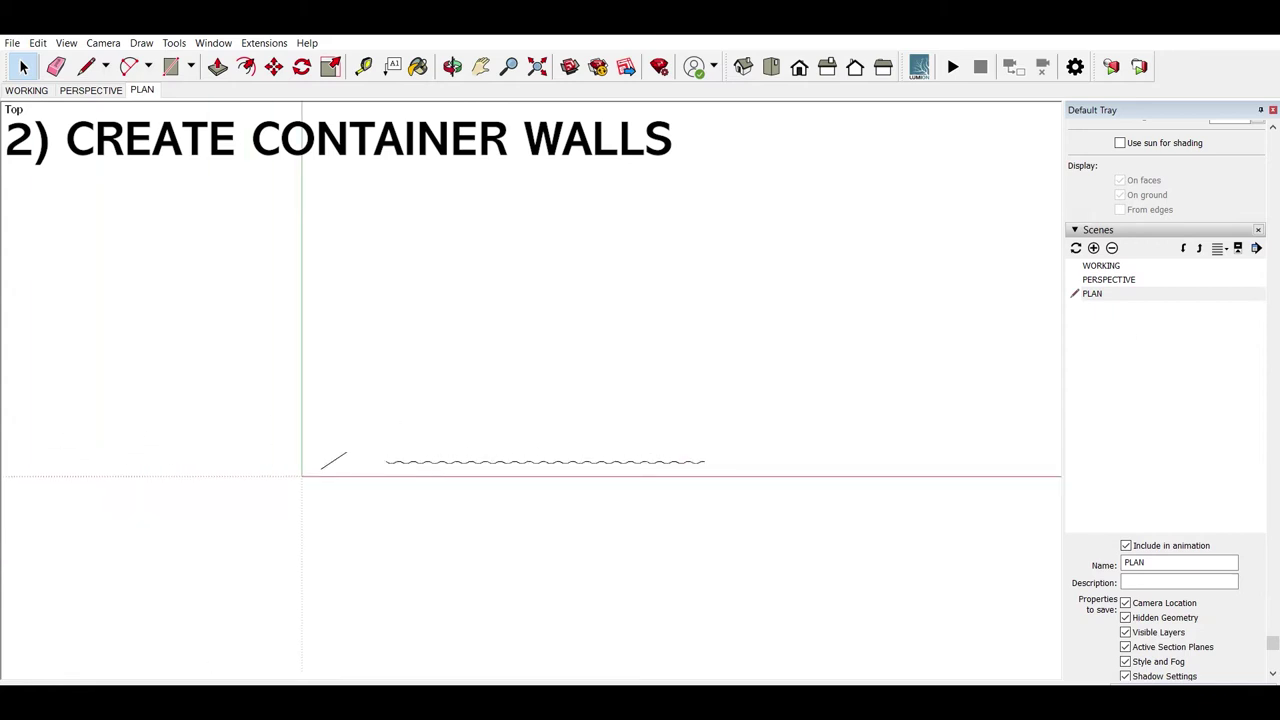
scroll("up", 3)
scroll("up", 3)
scroll("down", 3)
scroll("up", 3)
left_click_drag(870, 539, 244, 480)
scroll("up", 3)
scroll("up", 3)
scroll("down", 3)
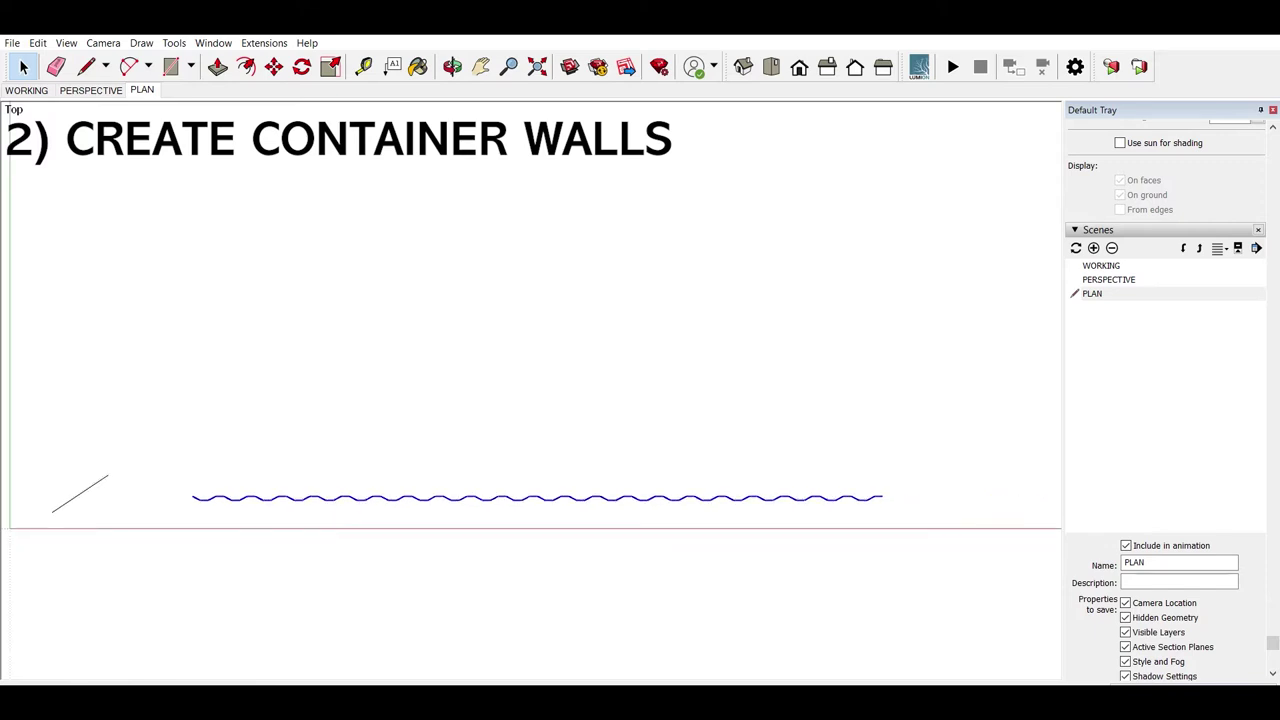
key("l")
left_click(192, 497)
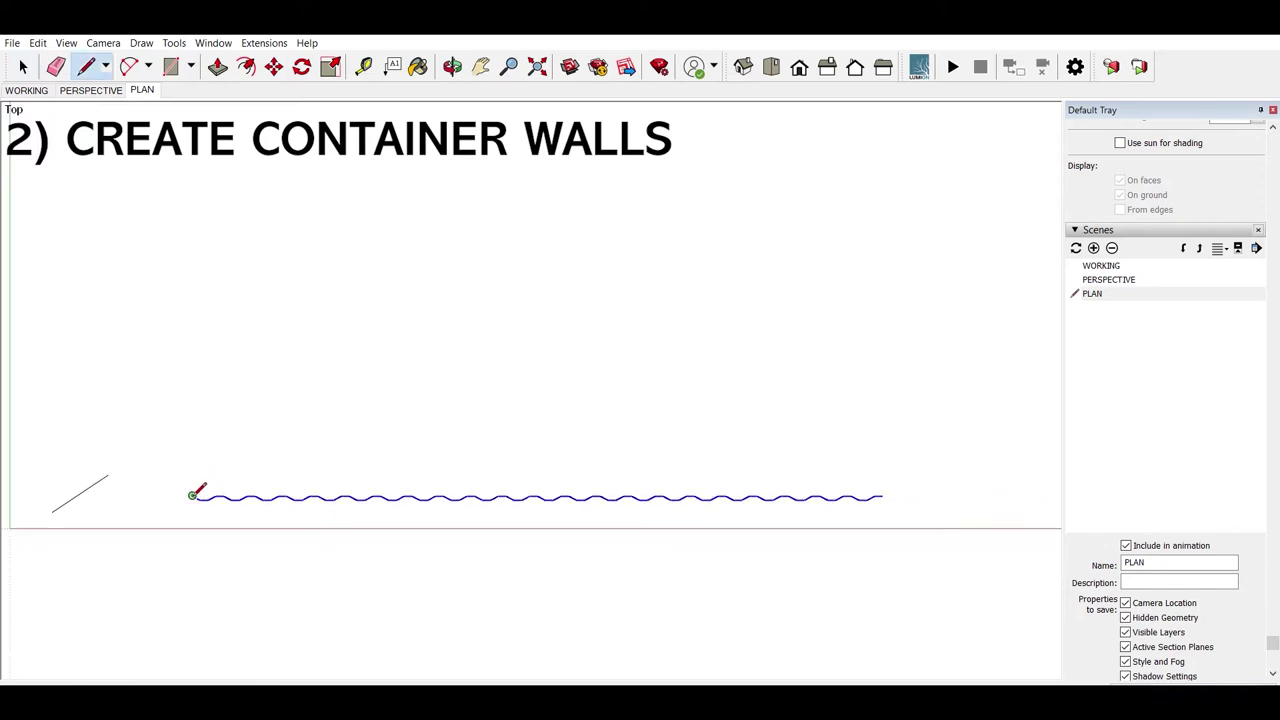
left_click(192, 357)
type("12192")
key("Return")
key("space")
Step: Delete the spare left vertical edge
scroll("up", 3)
key("l")
scroll("up", 3)
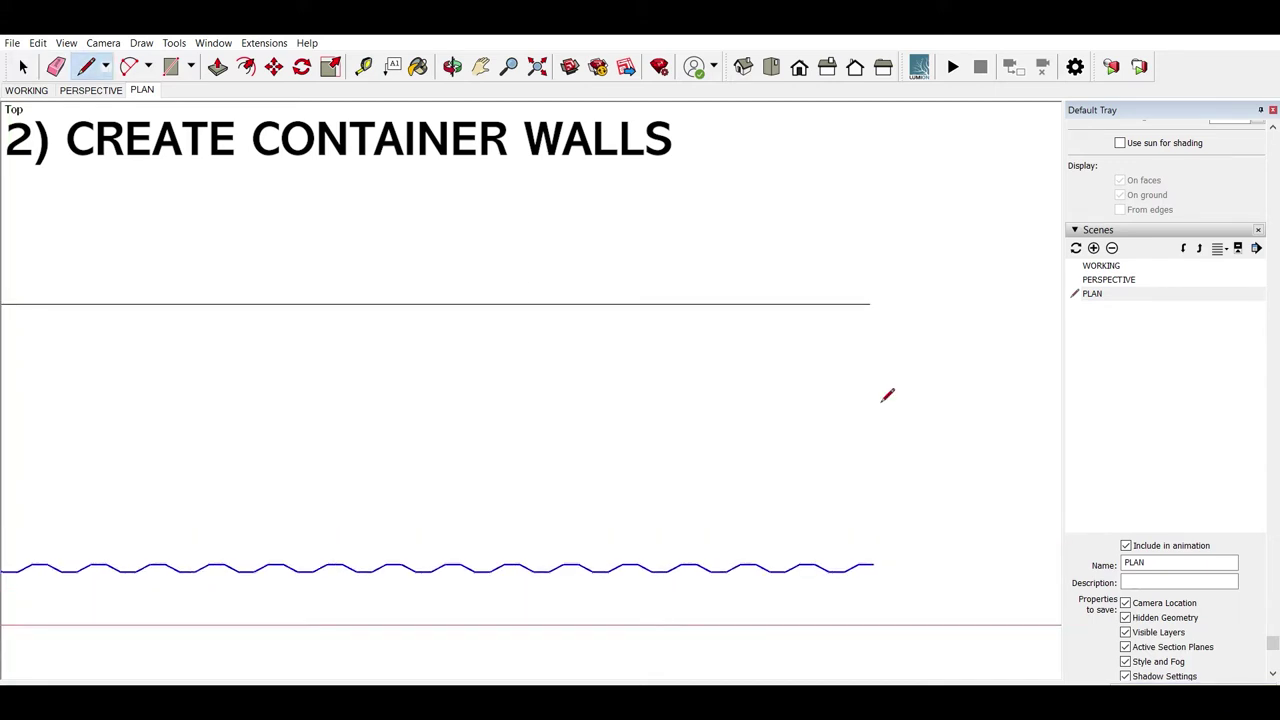
left_click(870, 303)
key("space")
scroll("down", 3)
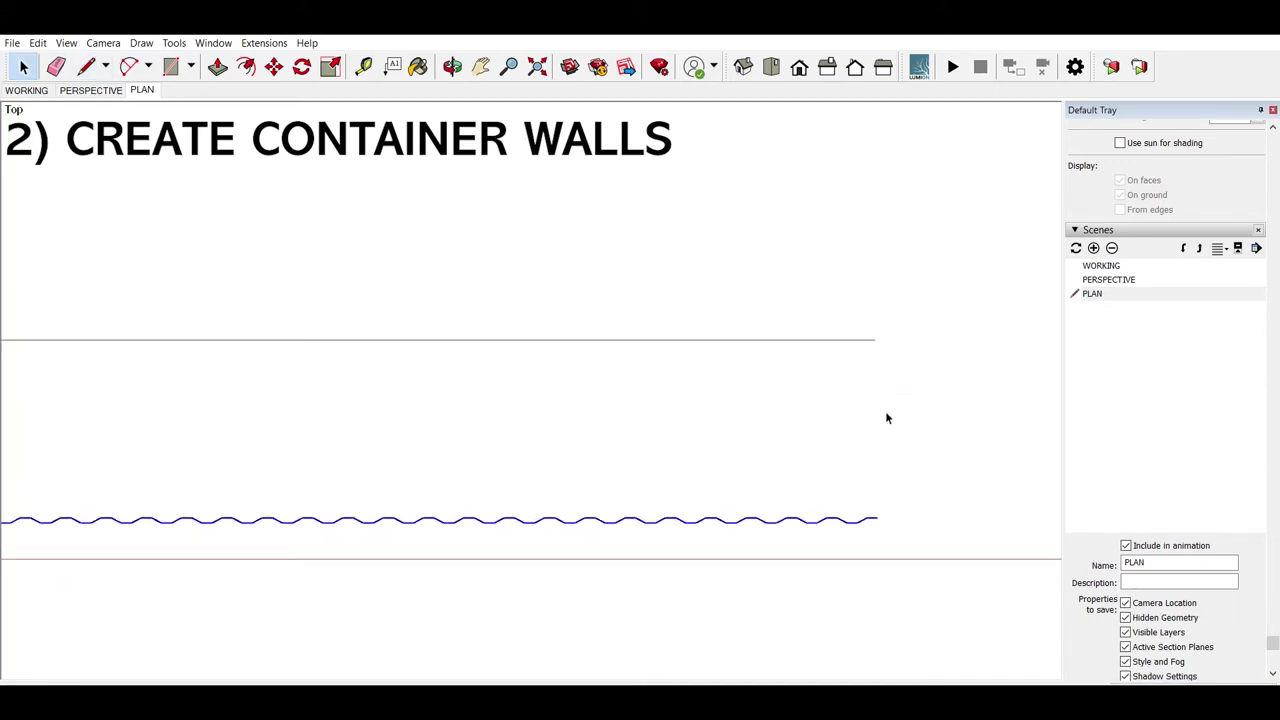
left_click(352, 450)
key("Delete")
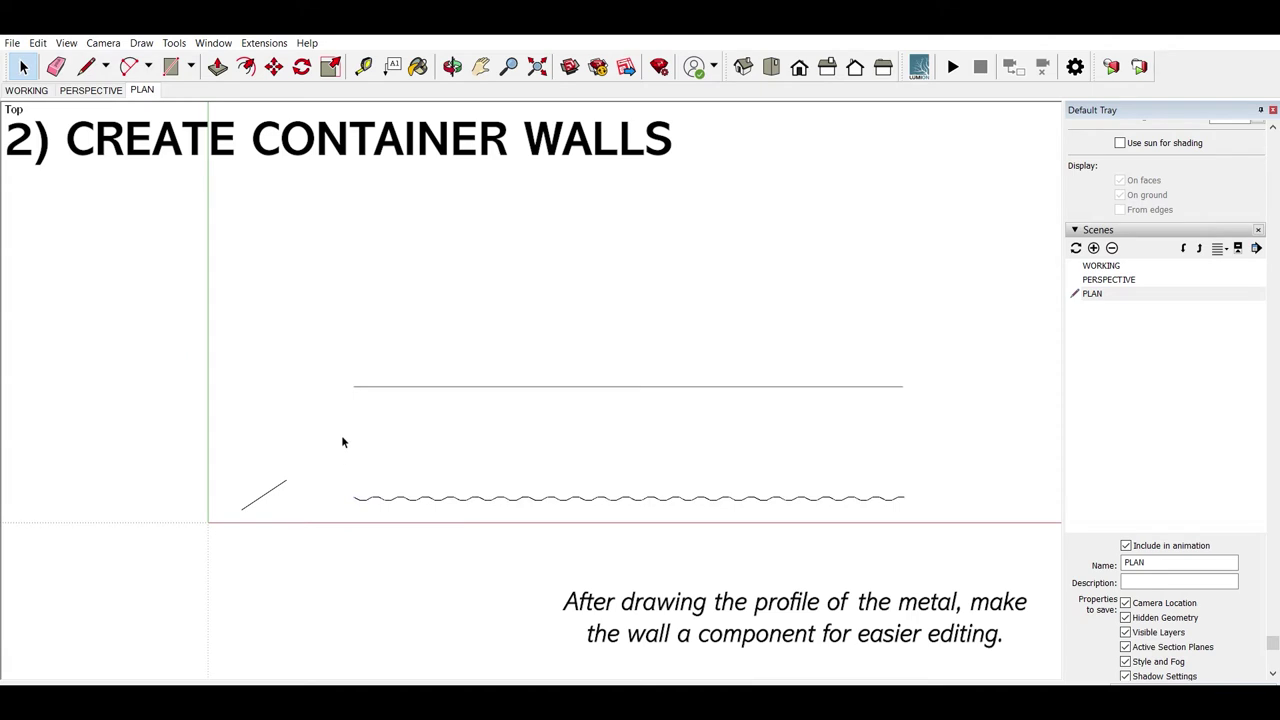
Step: Add a 20' dimension above the top reference line
left_click(353, 385)
left_click(902, 385)
left_click(866, 350)
key("space")
scroll("up", 3)
scroll("up", 3)
scroll("up", 3)
scroll("up", 3)
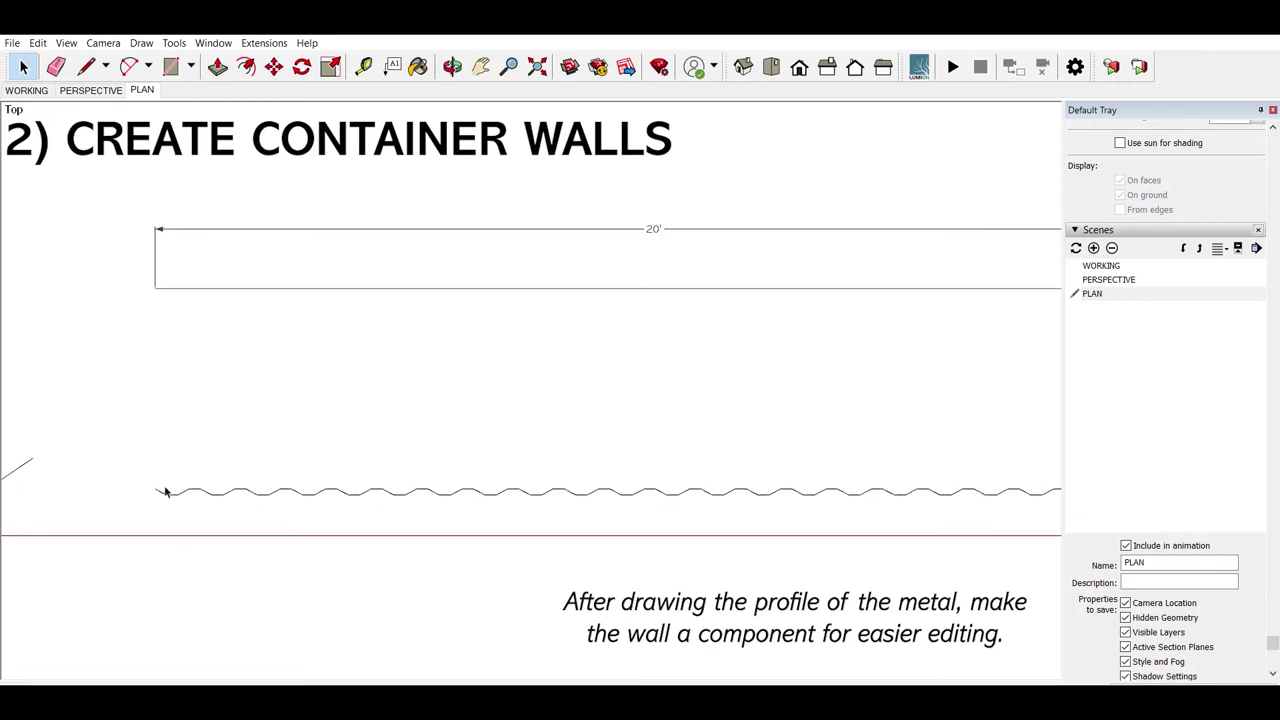
scroll("down", 3)
Step: Select the entire wavy profile and start moving a copy upward
triple_click(150, 481)
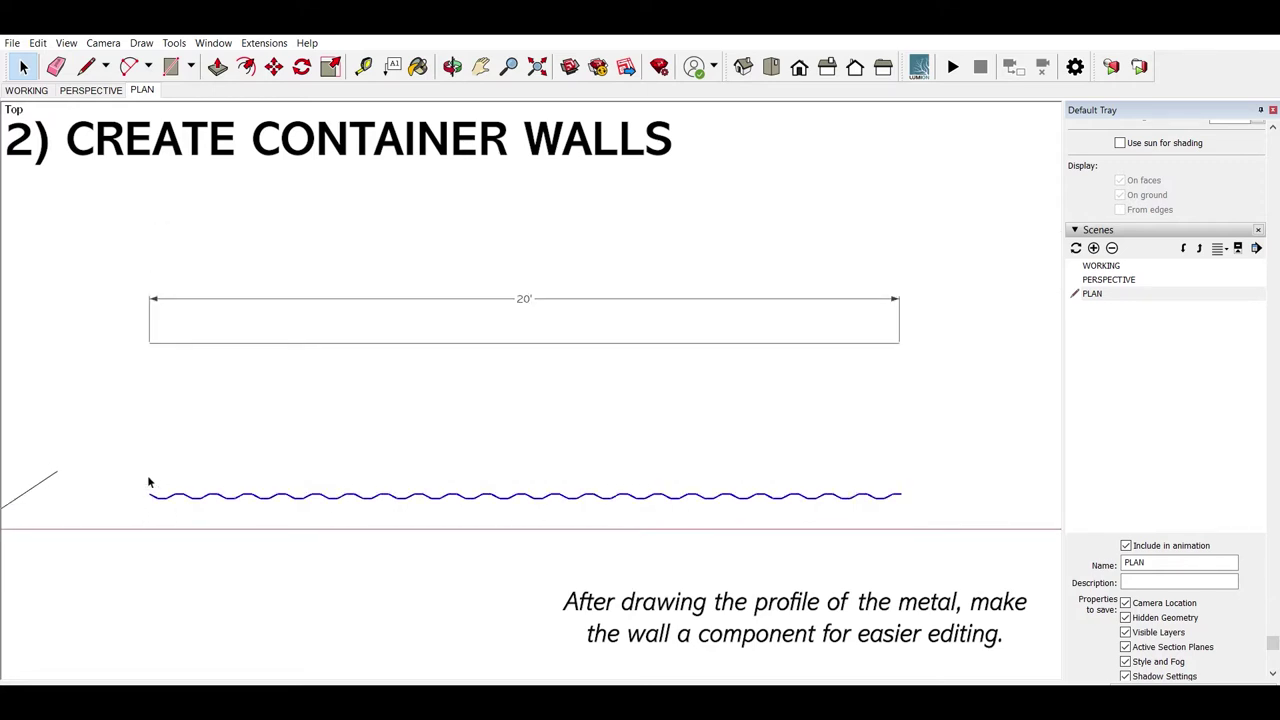
key("m")
scroll("up", 3)
Step: Place a Ctrl-Move copy of the wavy profile just above the original
left_click(165, 497)
key("ctrl")
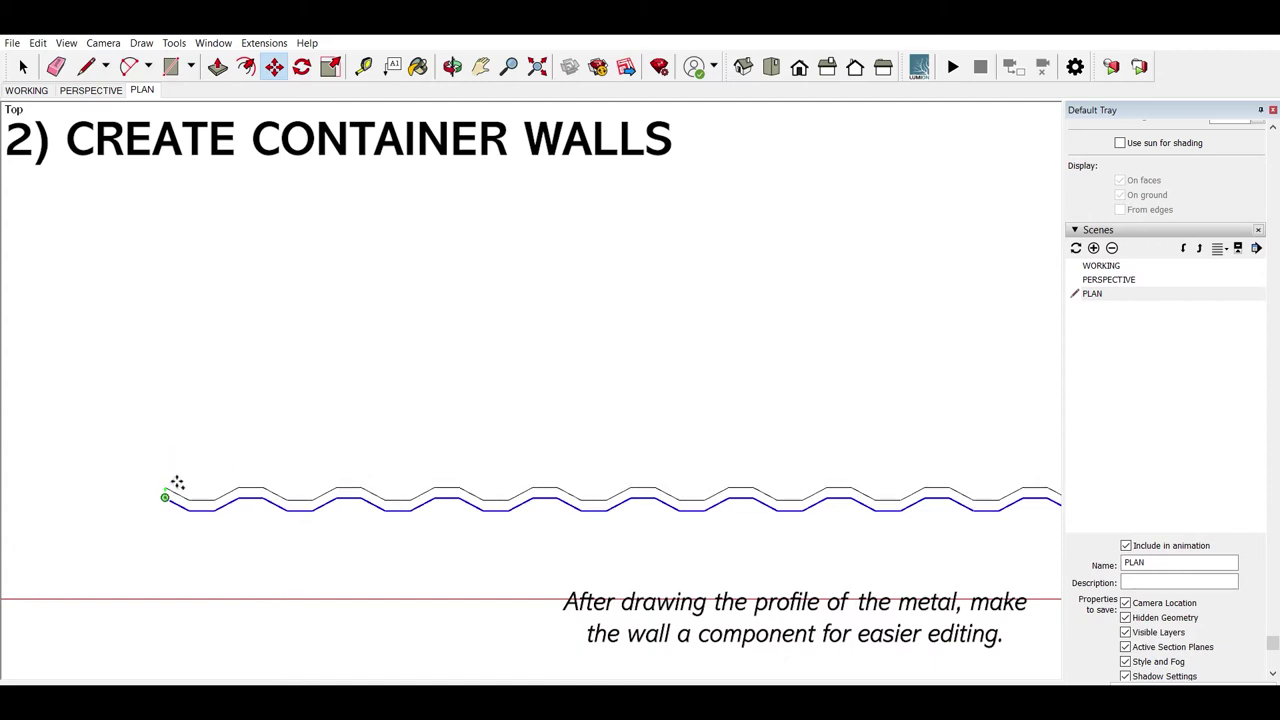
left_click(177, 484)
key("space")
scroll("up", 3)
key("l")
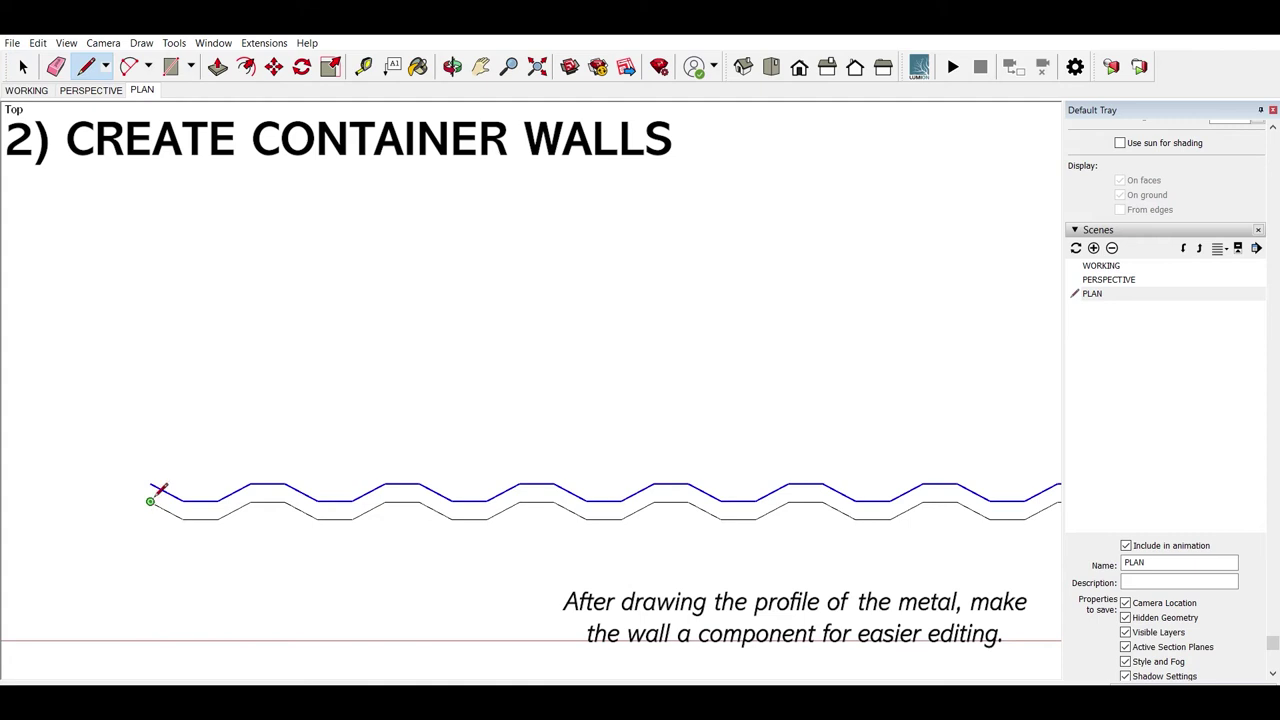
key("space")
scroll("down", 3)
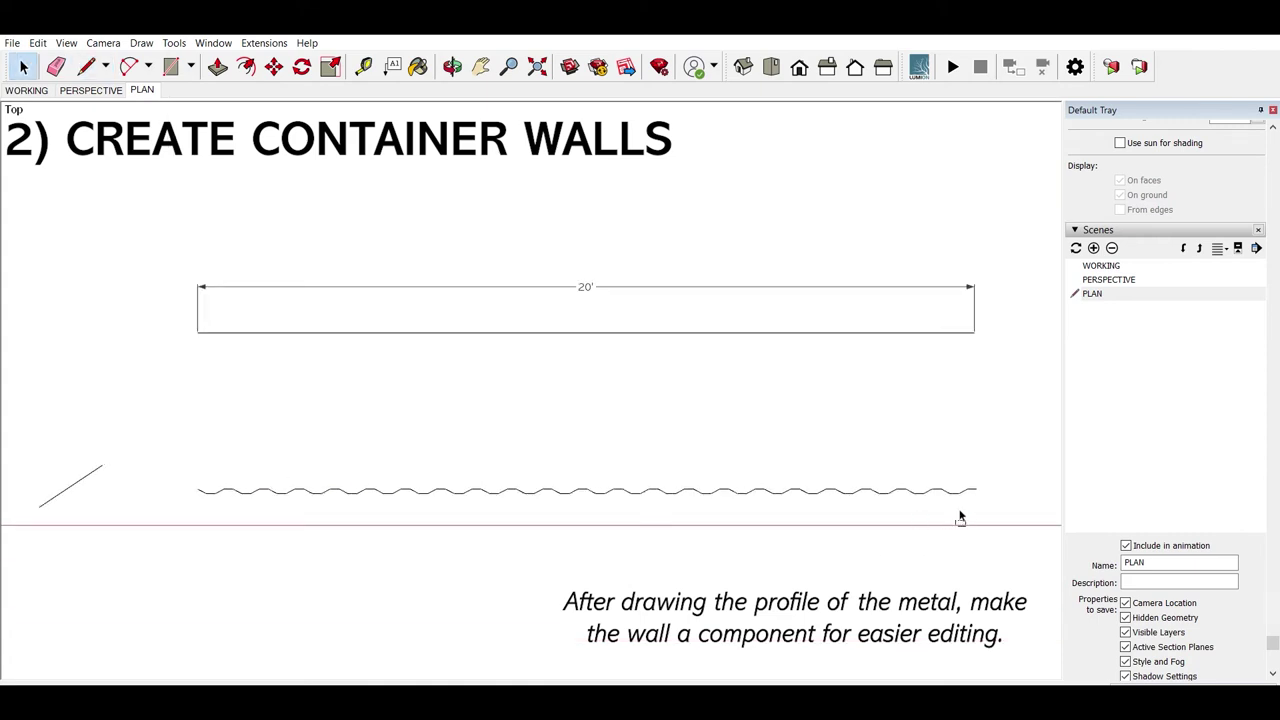
left_click_drag(594, 448, 196, 458)
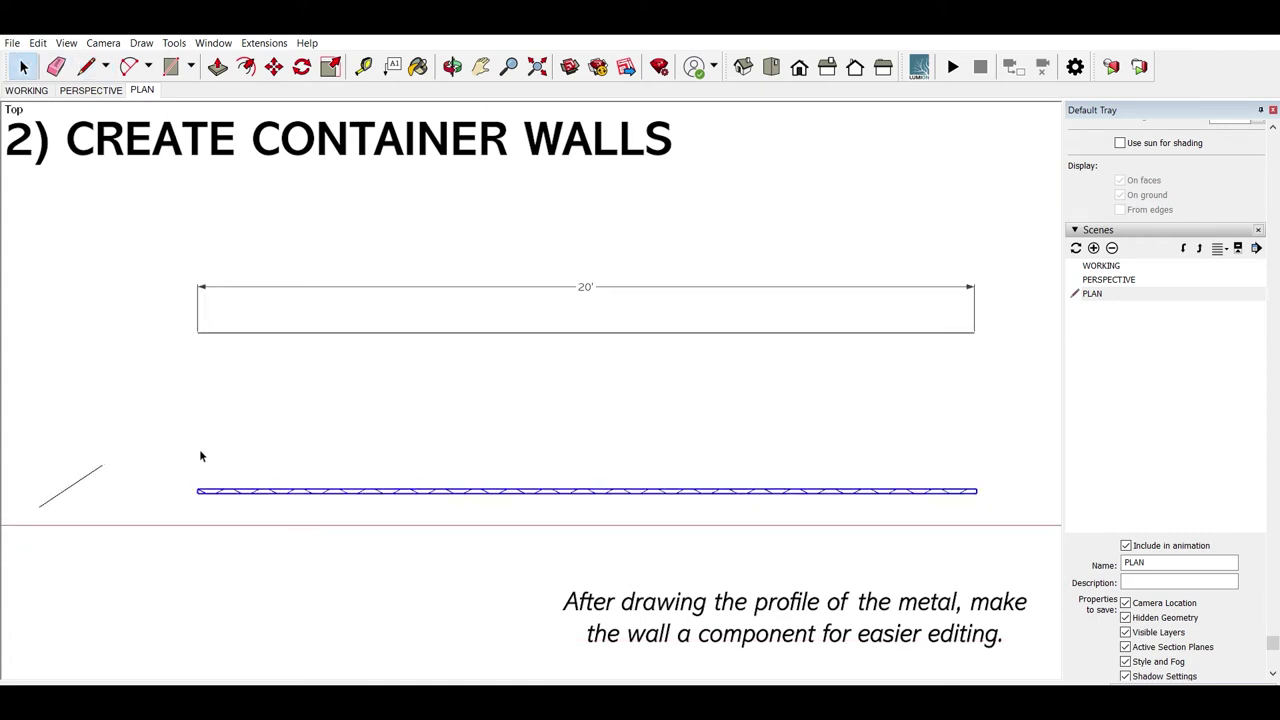
left_click(257, 485)
Step: Inside the wall component, select the profile and try copying it upward
double_click(363, 488)
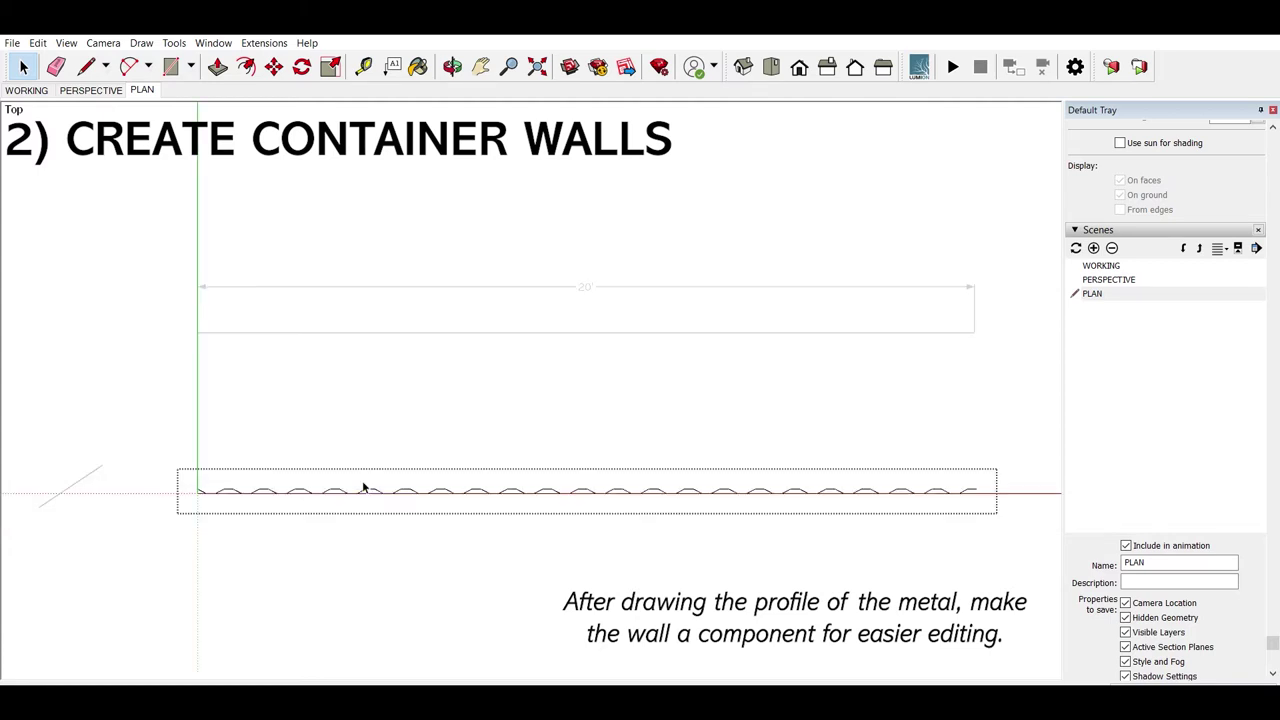
left_click_drag(1006, 455, 185, 527)
key("m")
left_click(331, 598)
key("ctrl")
key("Escape")
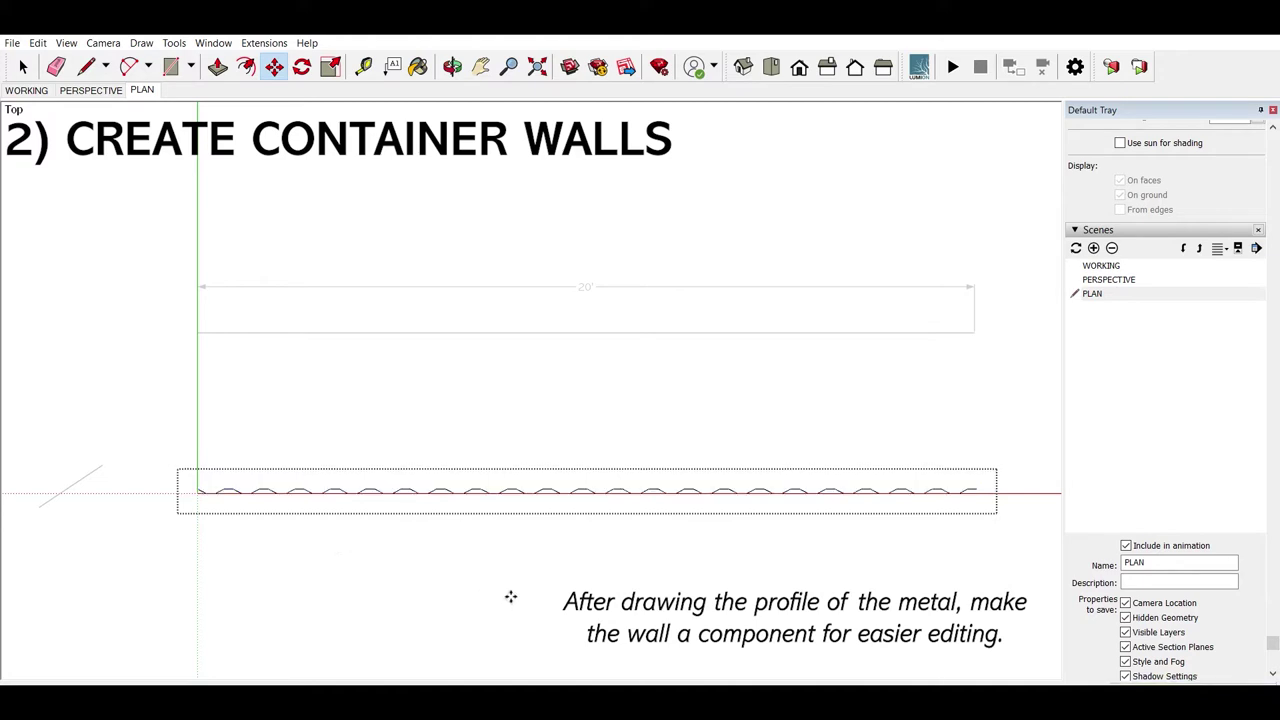
key("space")
left_click_drag(994, 530, 228, 484)
key("m")
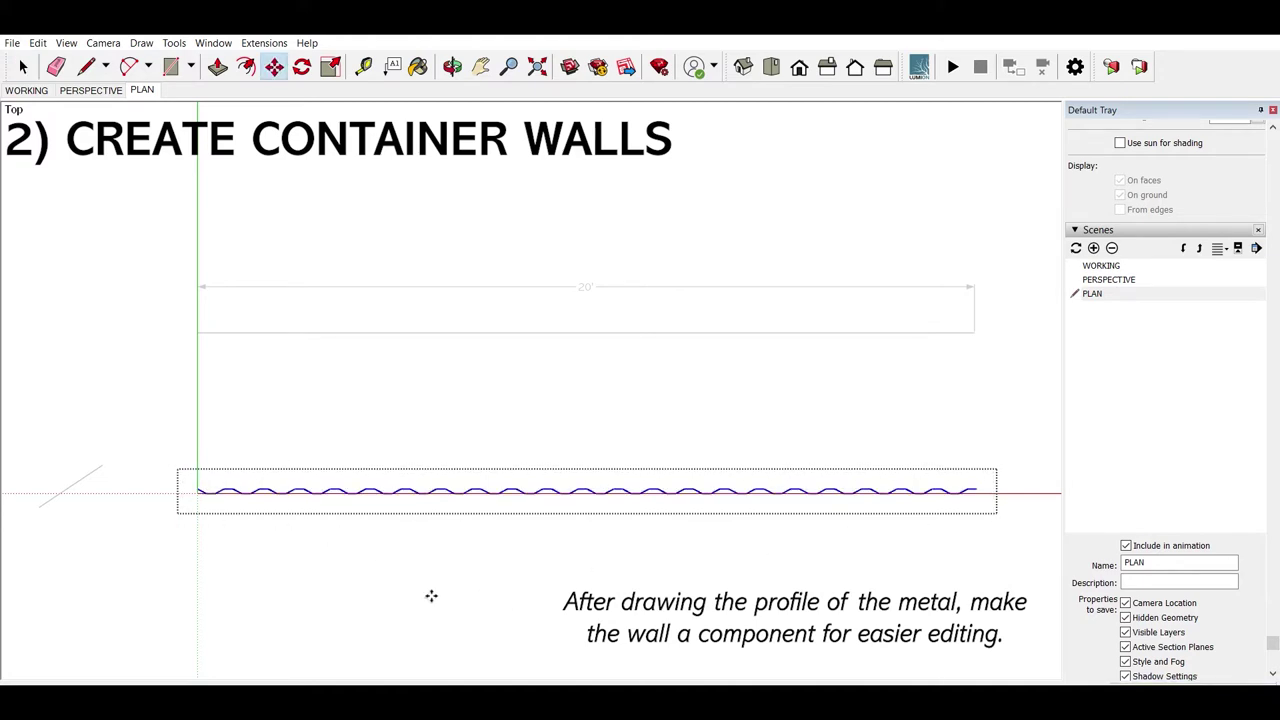
left_click(429, 594)
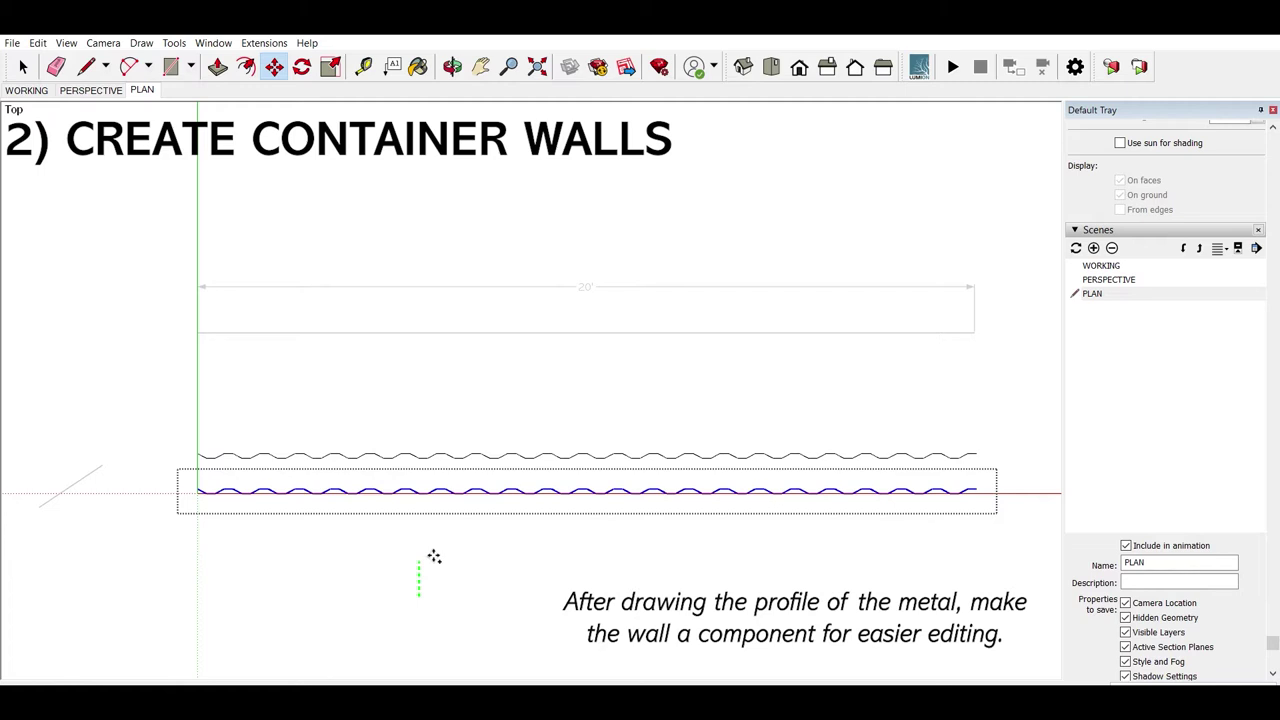
key("space")
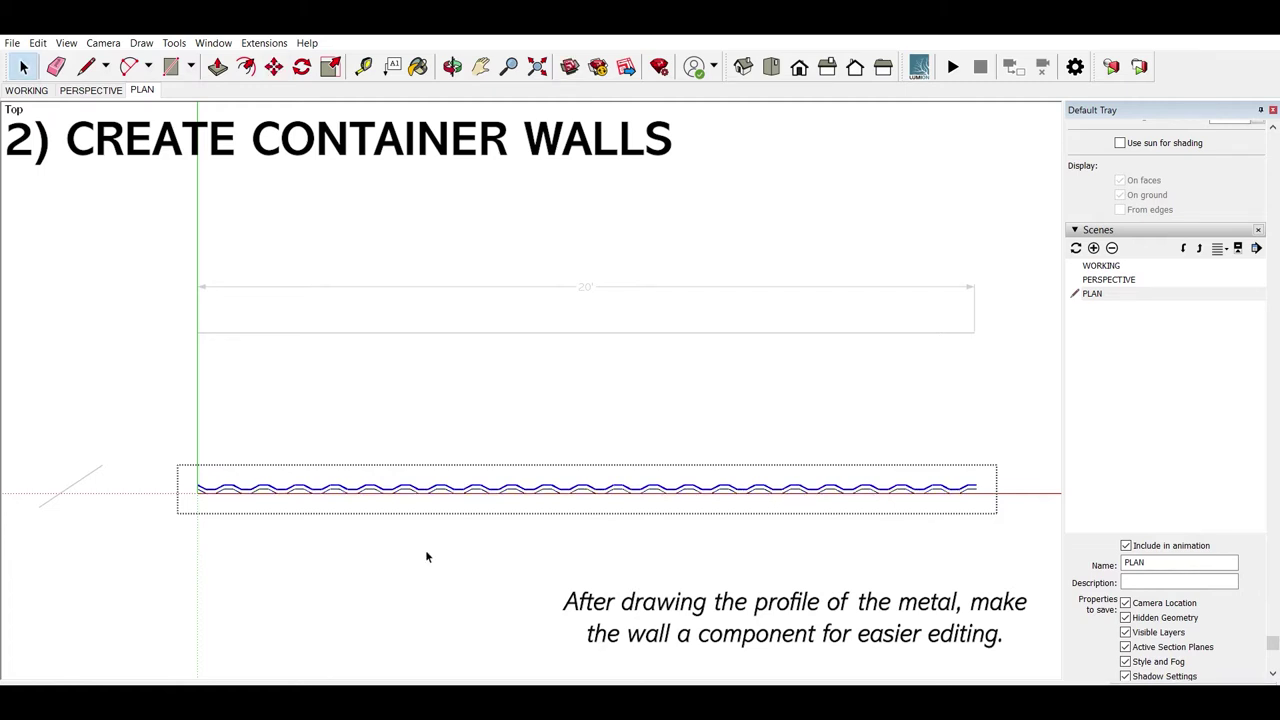
Step: Close the profile's left end with a straight edge and orbit to view the wall in 3D
key("l")
scroll("up", 3)
scroll("up", 3)
scroll("up", 3)
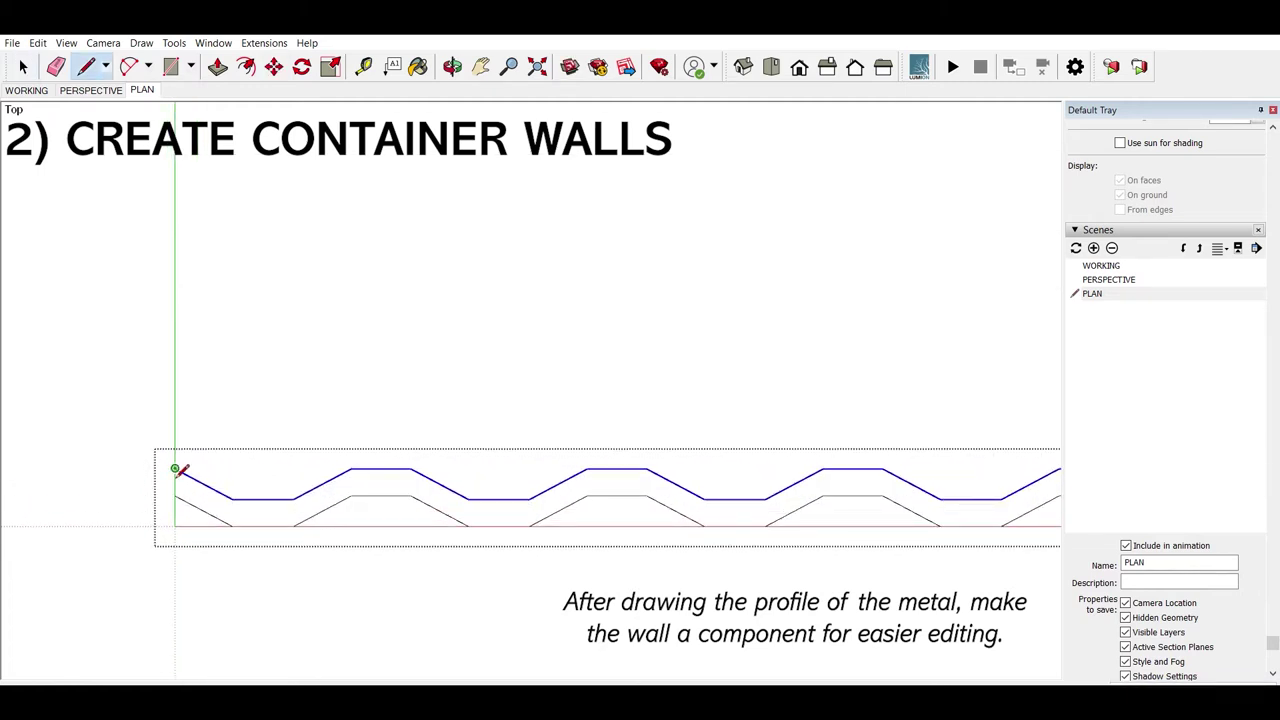
key("space")
left_click(188, 490)
scroll("down", 3)
scroll("down", 3)
scroll("up", 3)
scroll("up", 3)
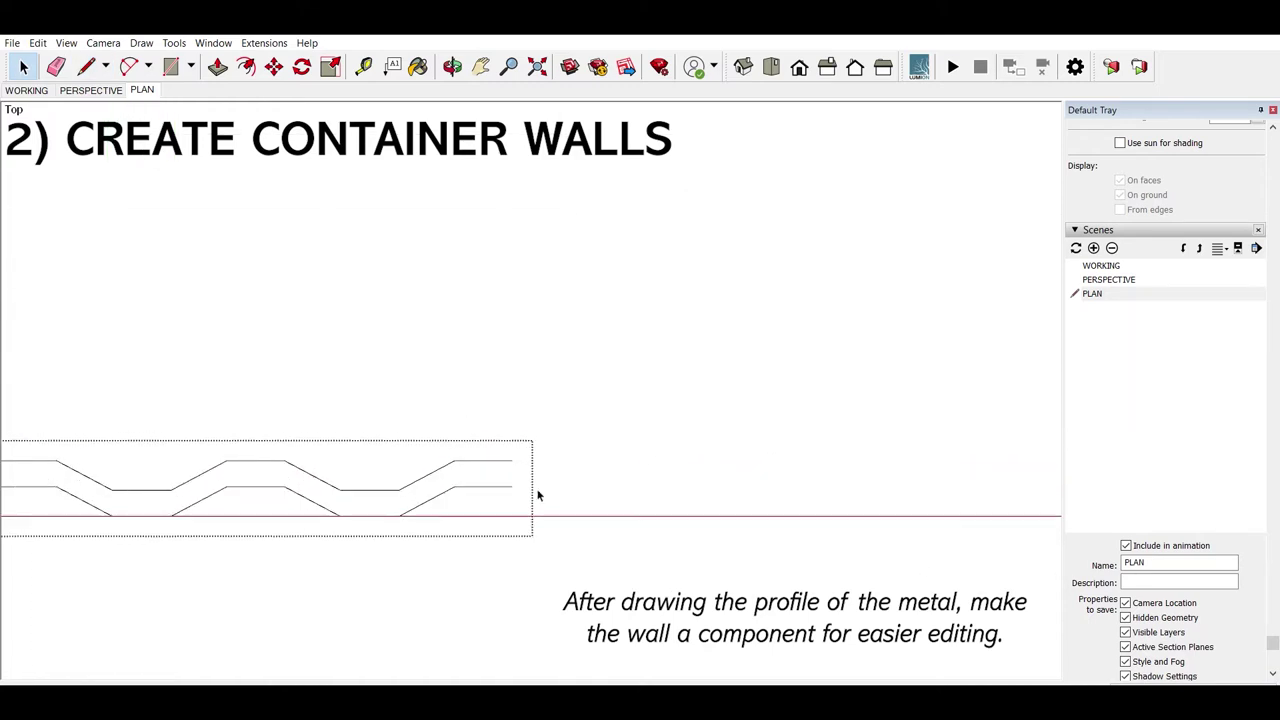
key("l")
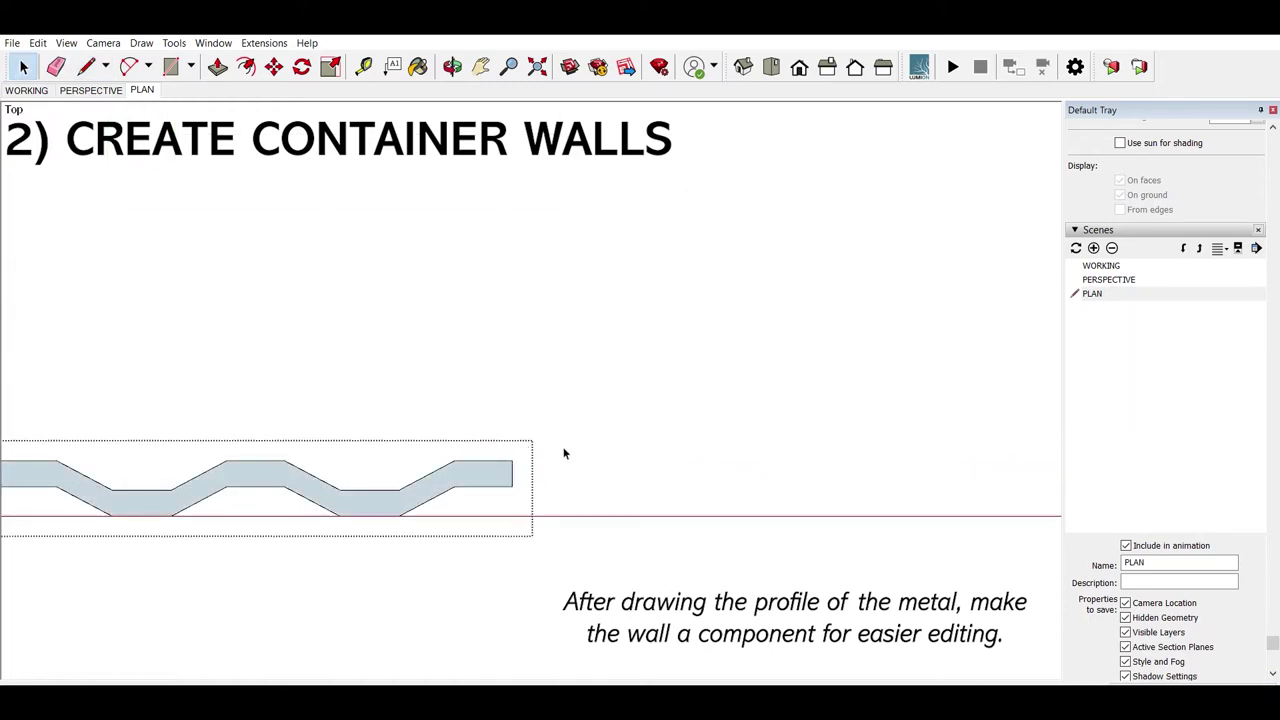
left_click_drag(595, 458, 424, 429)
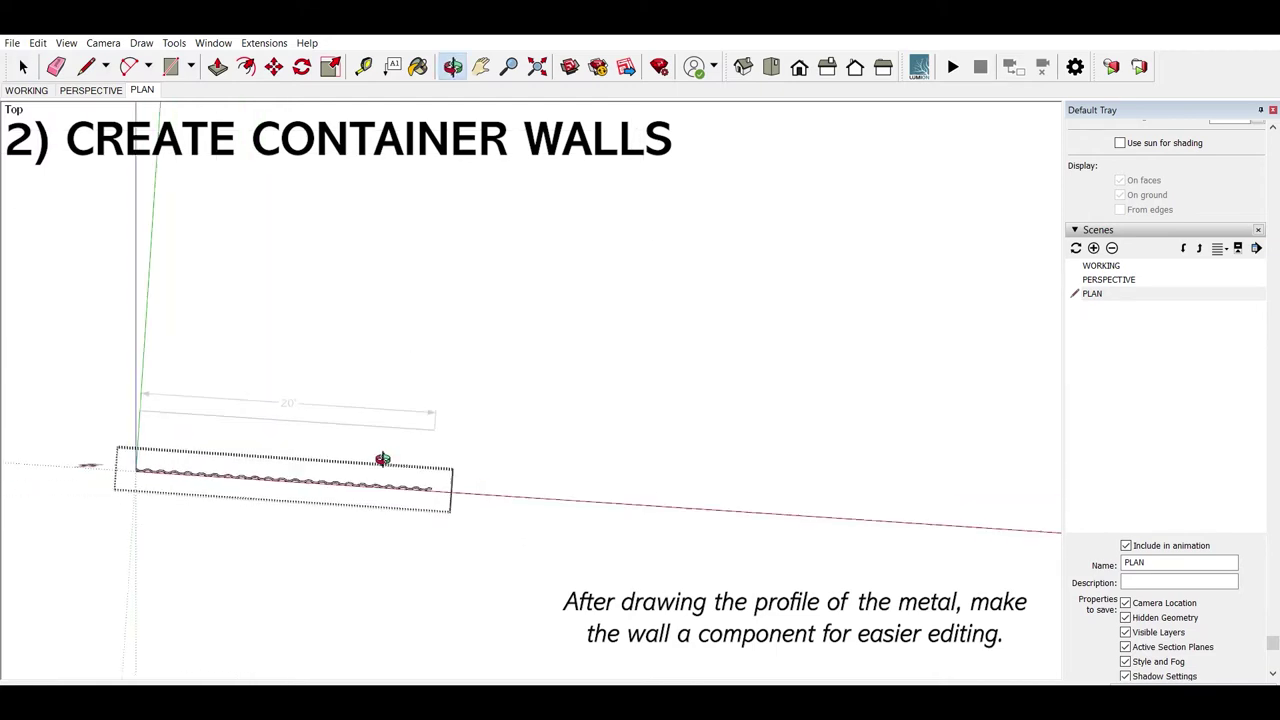
Step: In the PERSPECTIVE scene, rotate the corrugated wall about its centre
left_click(90, 90)
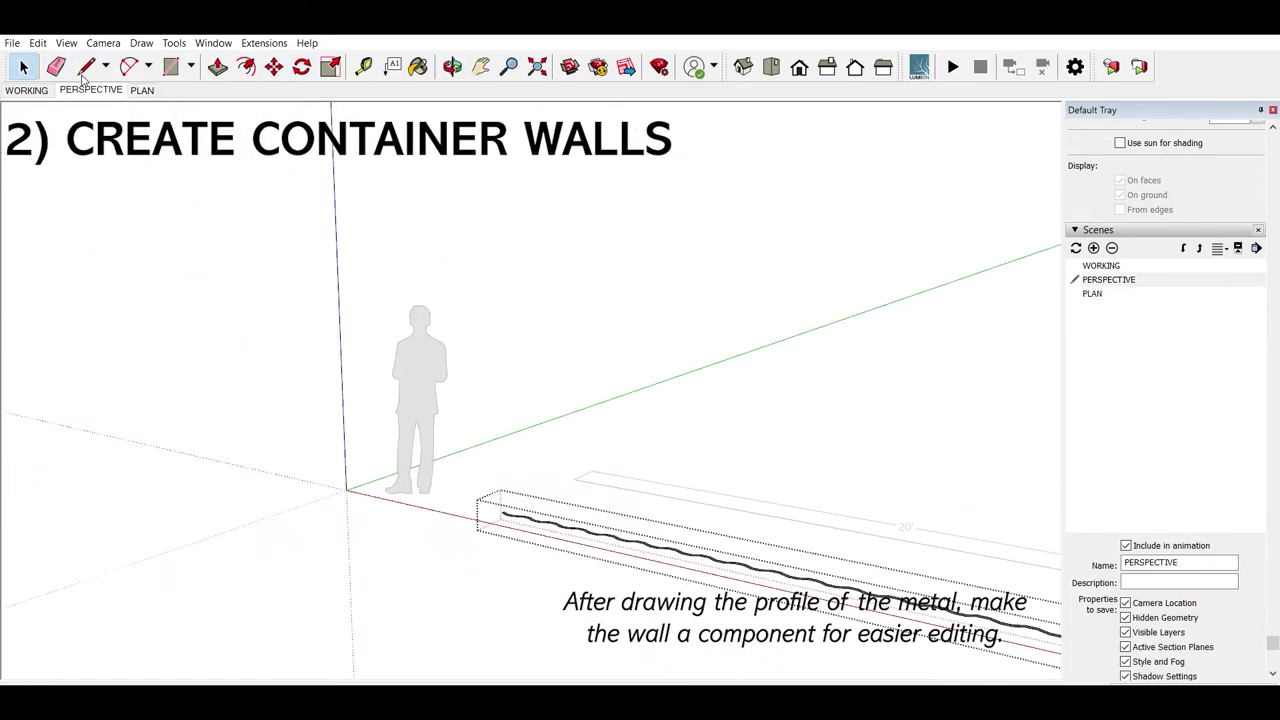
left_click(438, 447)
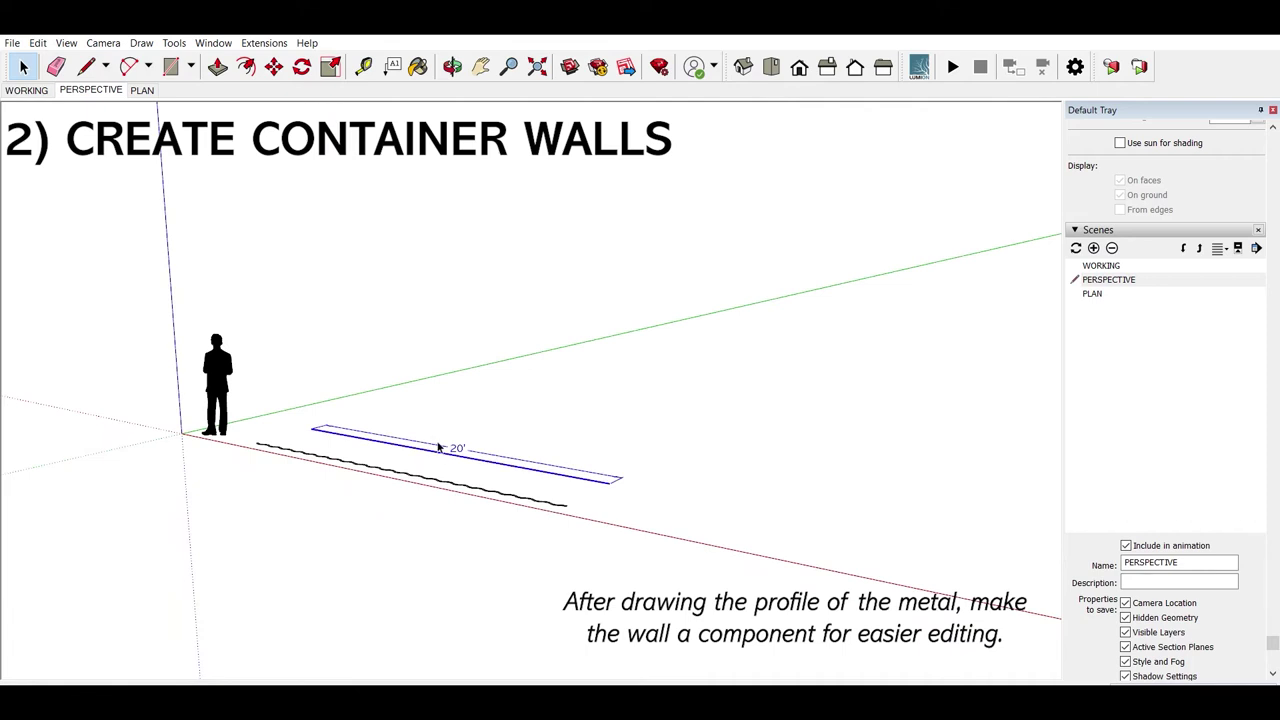
left_click_drag(438, 447, 366, 476)
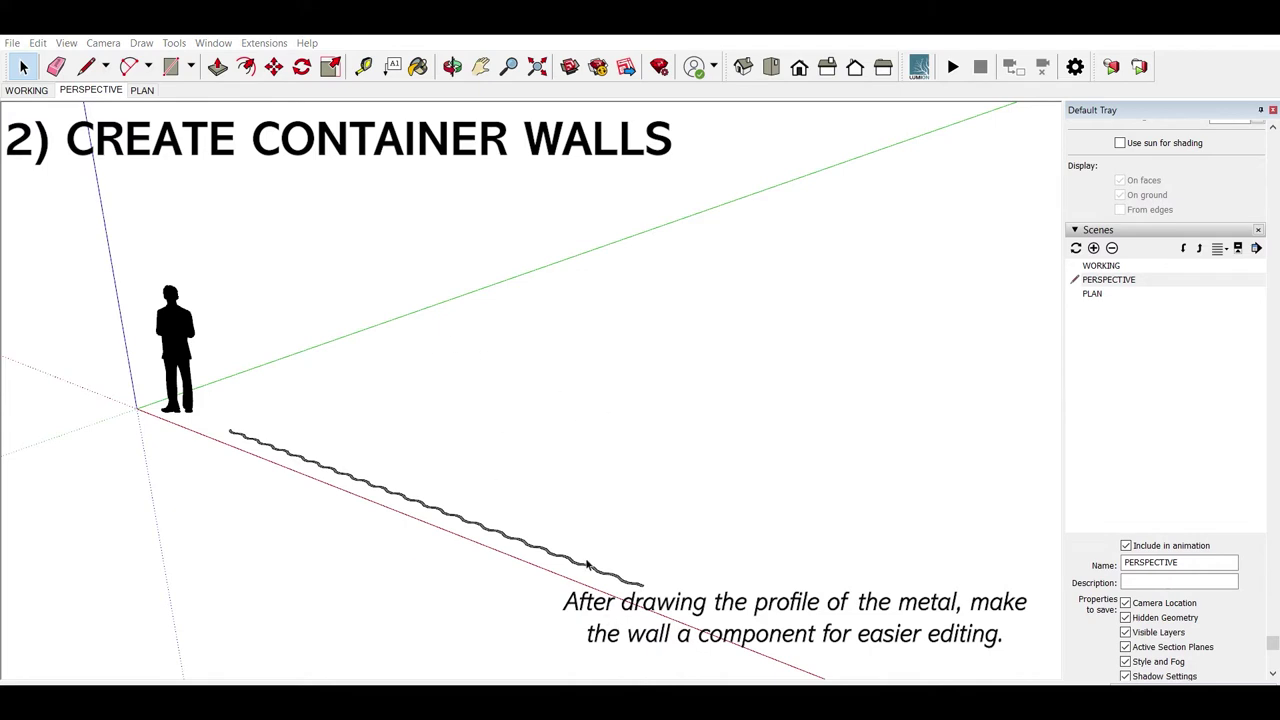
left_click(584, 557)
key("q")
left_click(420, 499)
left_click(492, 458)
left_click(477, 376)
key("space")
Step: Move the wall onto the green axis and start a ground edge beside the profile
key("m")
left_click(453, 484)
left_click(532, 432)
left_click(532, 432)
key("space")
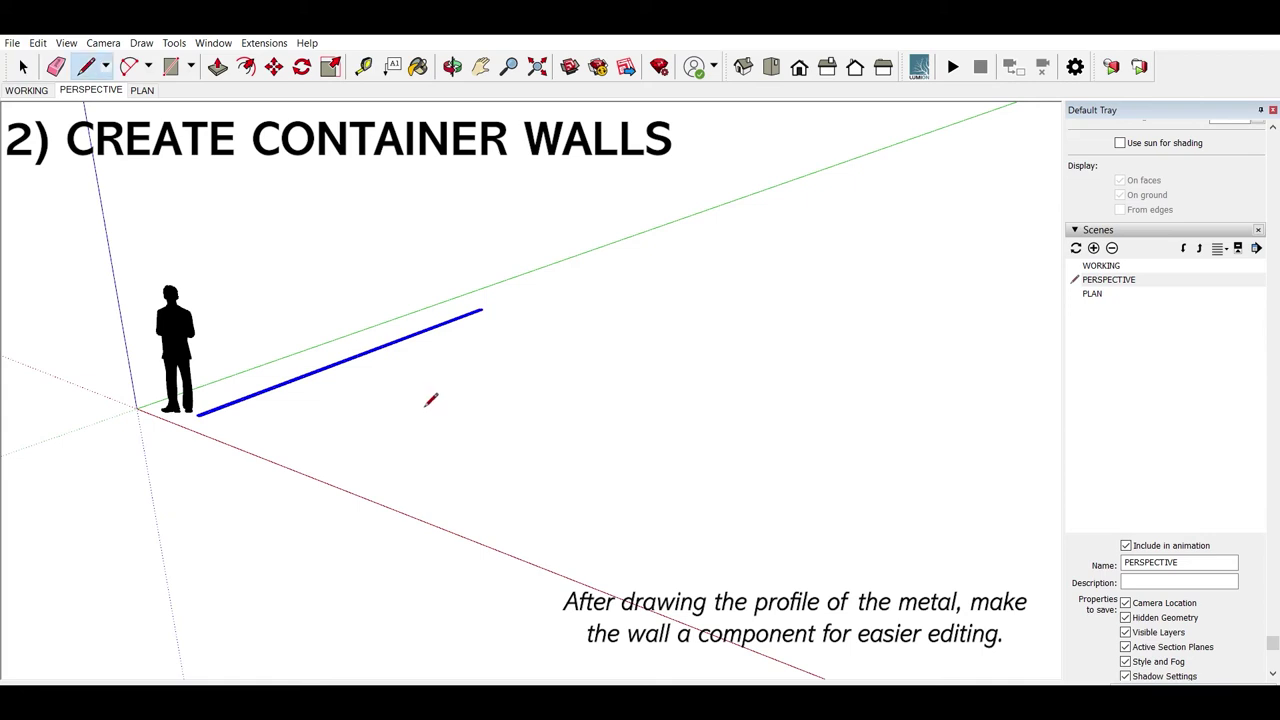
key("l")
left_click(521, 350)
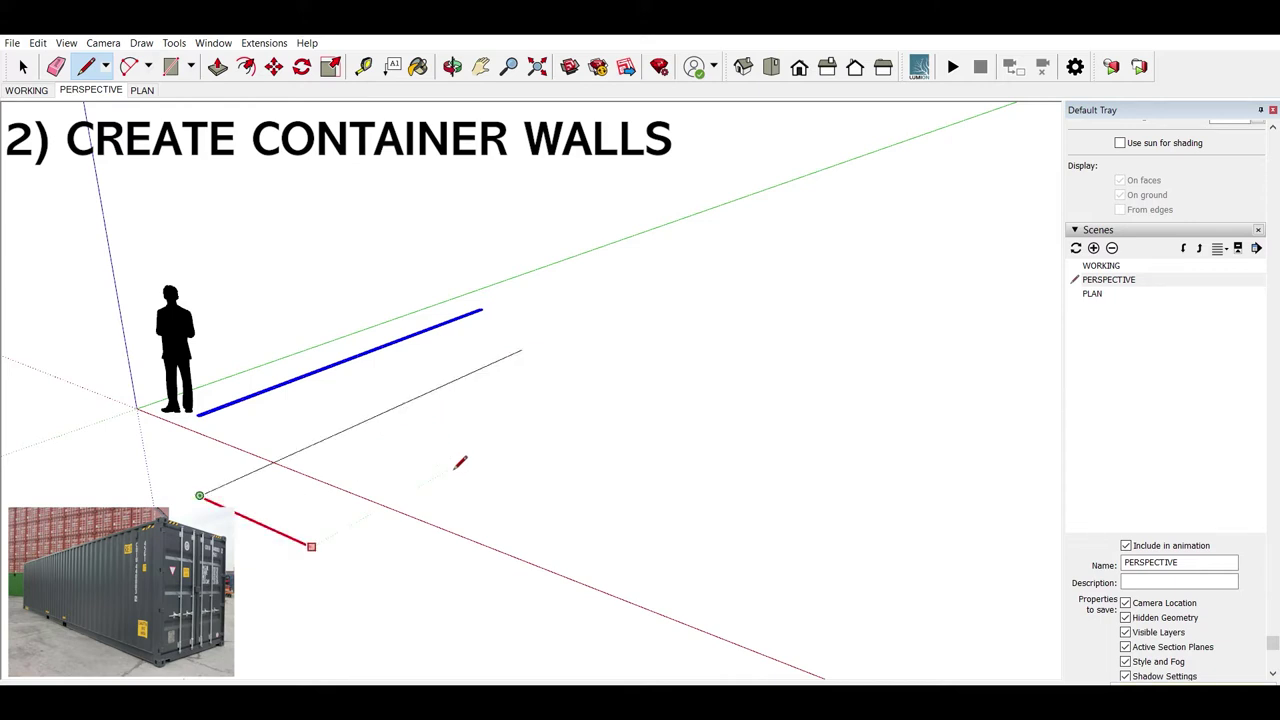
Step: Draw the 8' by 40' floor outline and close it into a face
type("8'")
key("Return")
type("40'")
key("Return")
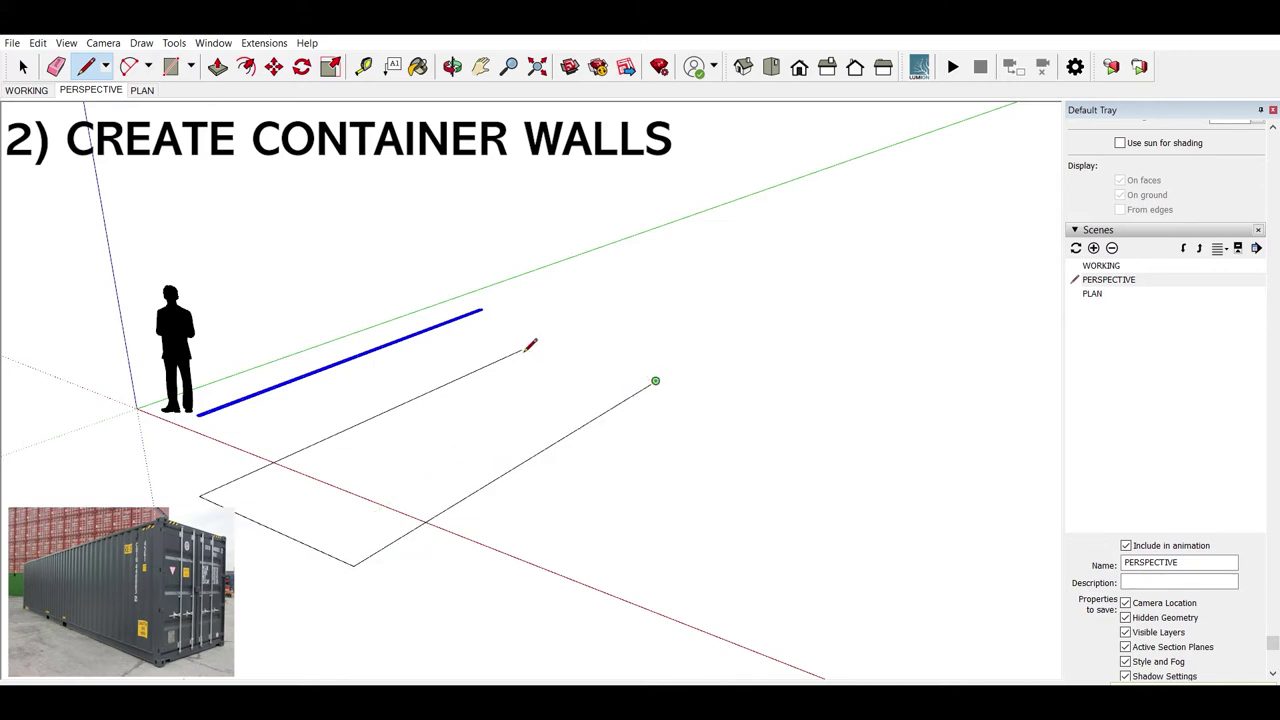
left_click(522, 348)
key("space")
scroll("down", 3)
scroll("down", 3)
Step: Push/Pull the floor face up 2591 into a solid box
double_click(489, 389)
key("p")
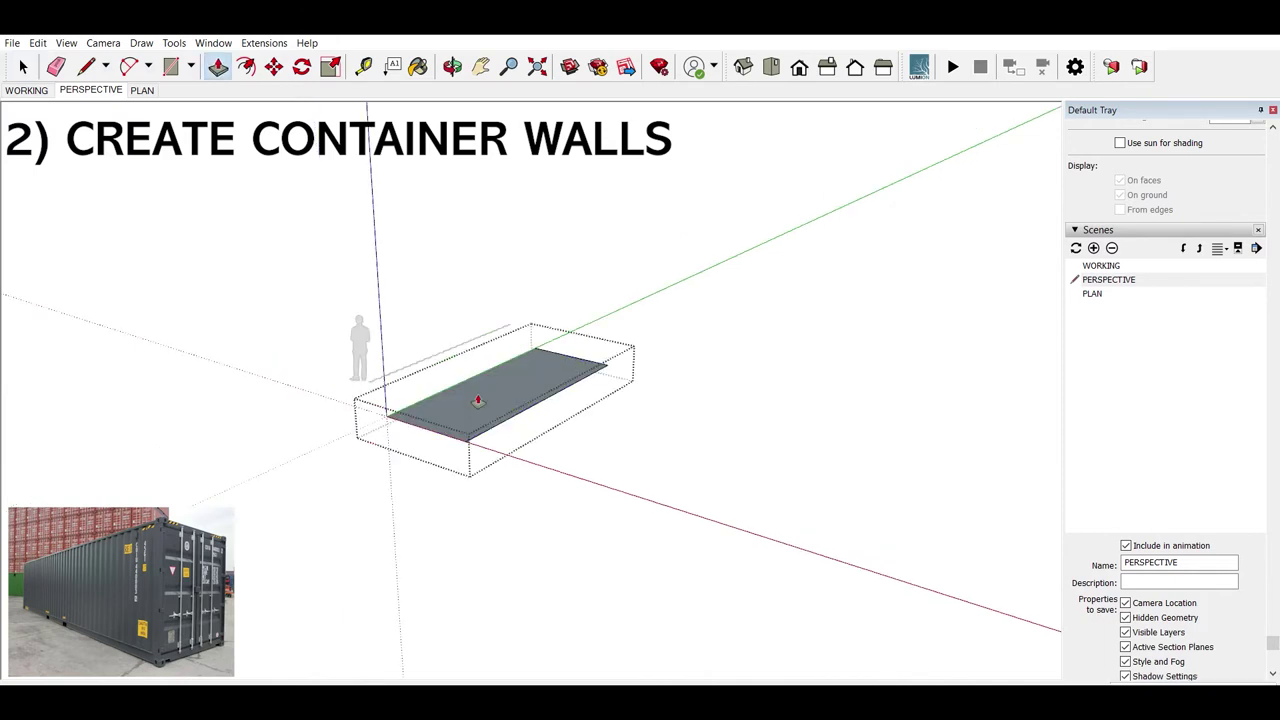
left_click(473, 400)
type("2591")
key("Return")
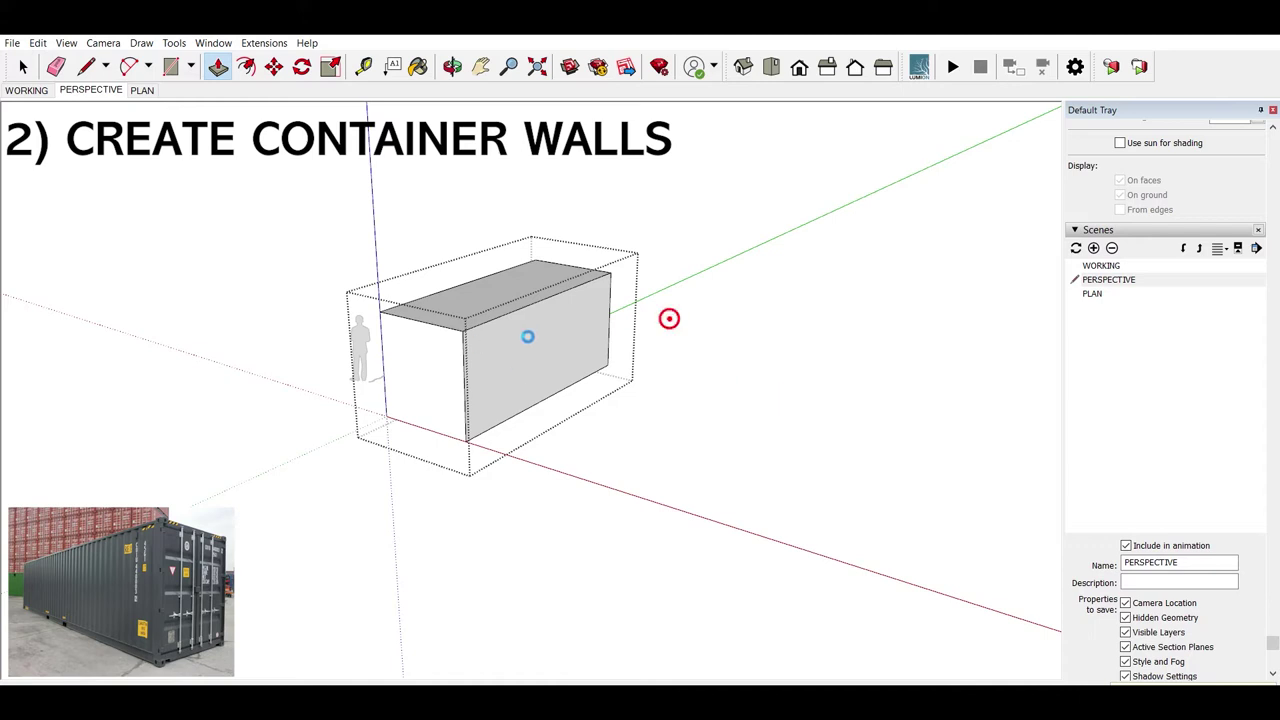
key("space")
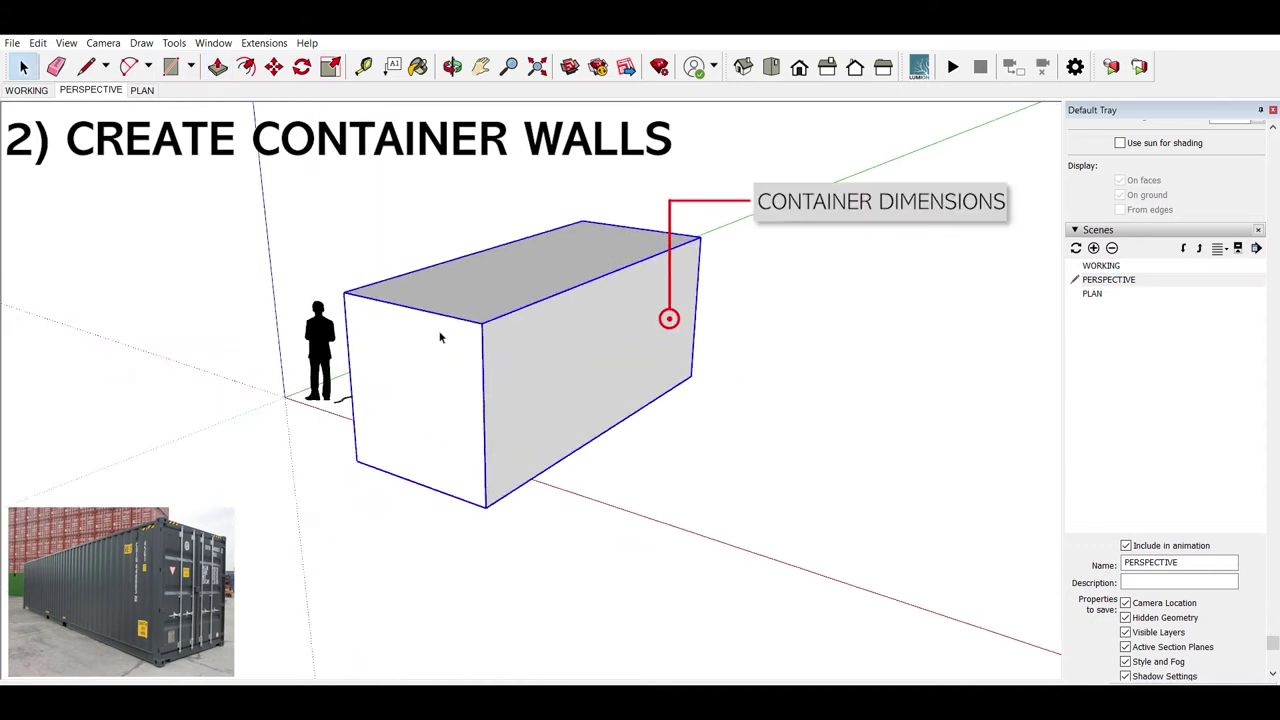
Step: Add the 20' length, 8' width and 8' 6" height dimensions to the box
key("ctrl+t")
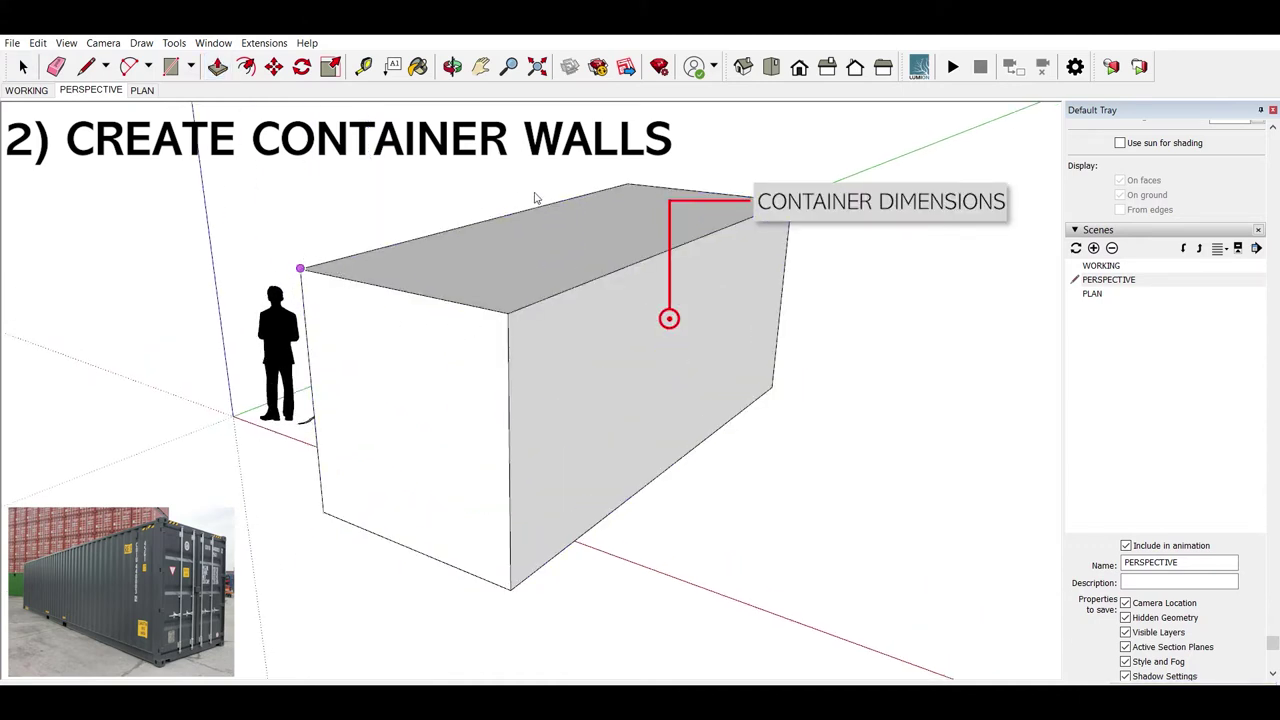
left_click(628, 185)
left_click(632, 160)
left_click(628, 183)
left_click(790, 197)
left_click(794, 155)
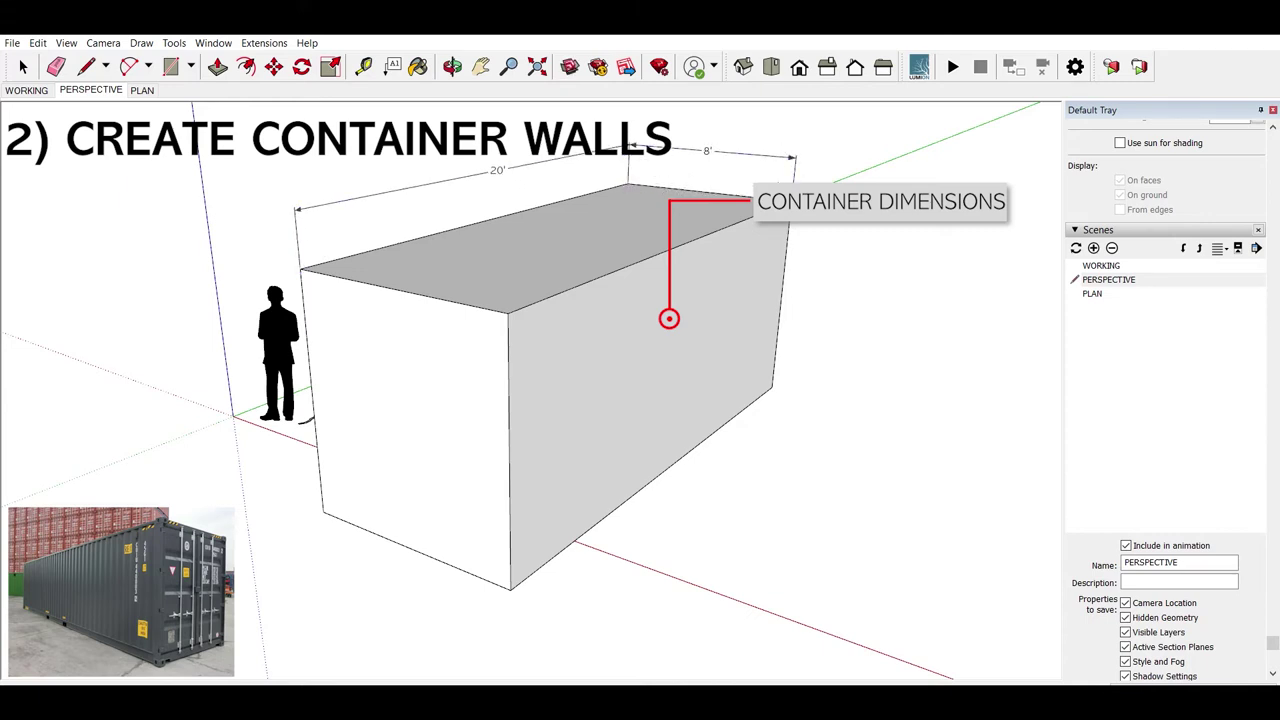
left_click(773, 385)
left_click(789, 222)
left_click(812, 300)
key("space")
triple_click(724, 292)
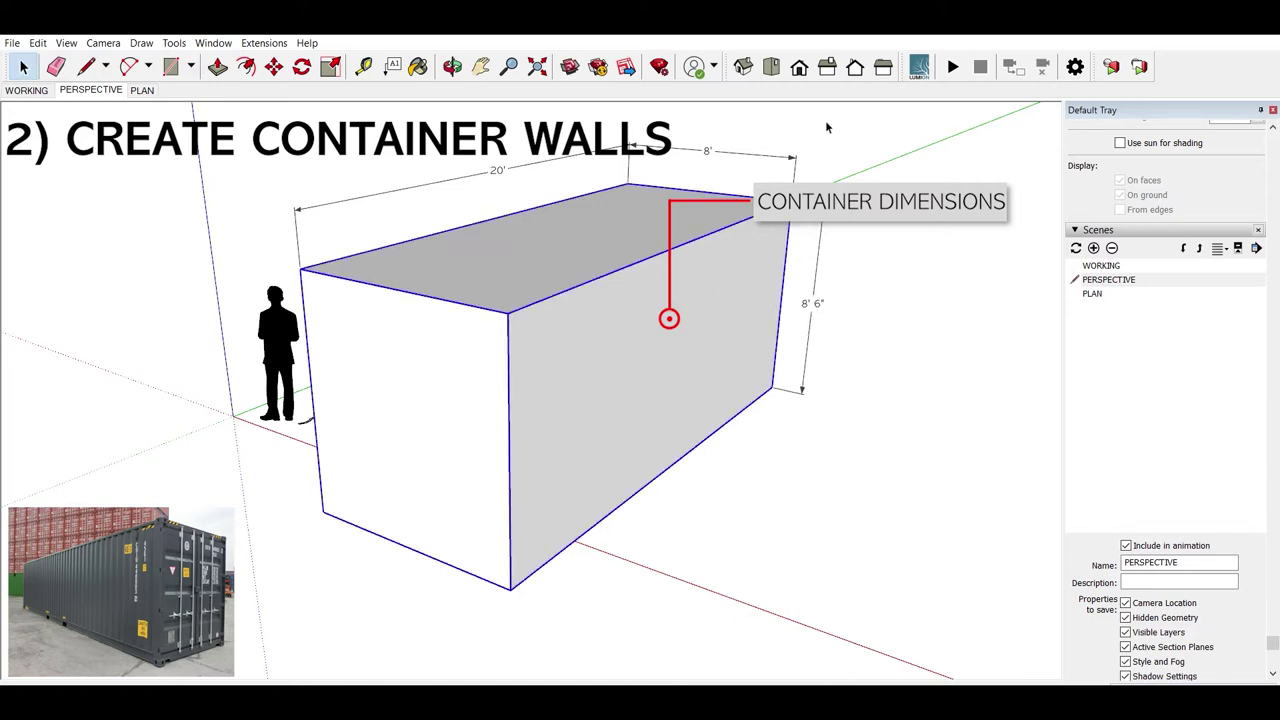
scroll("down", 3)
left_click_drag(571, 434, 400, 434)
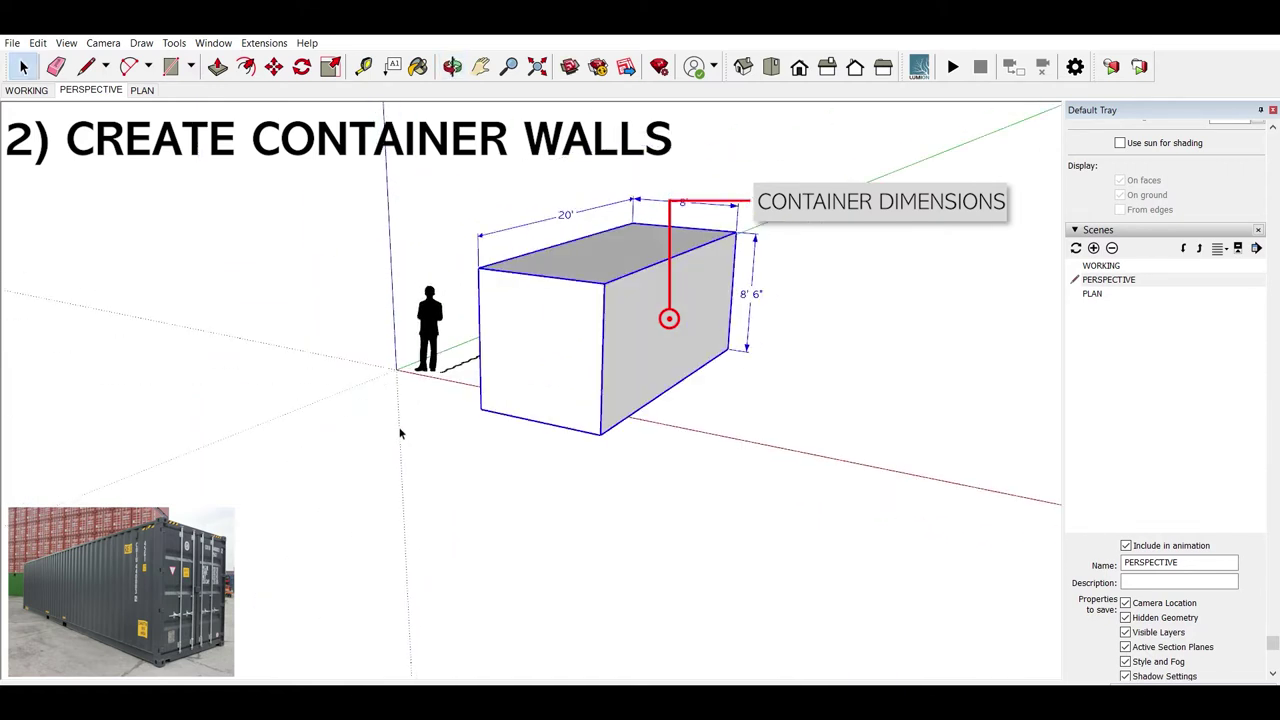
Step: Move the container box back behind the profile line
key("m")
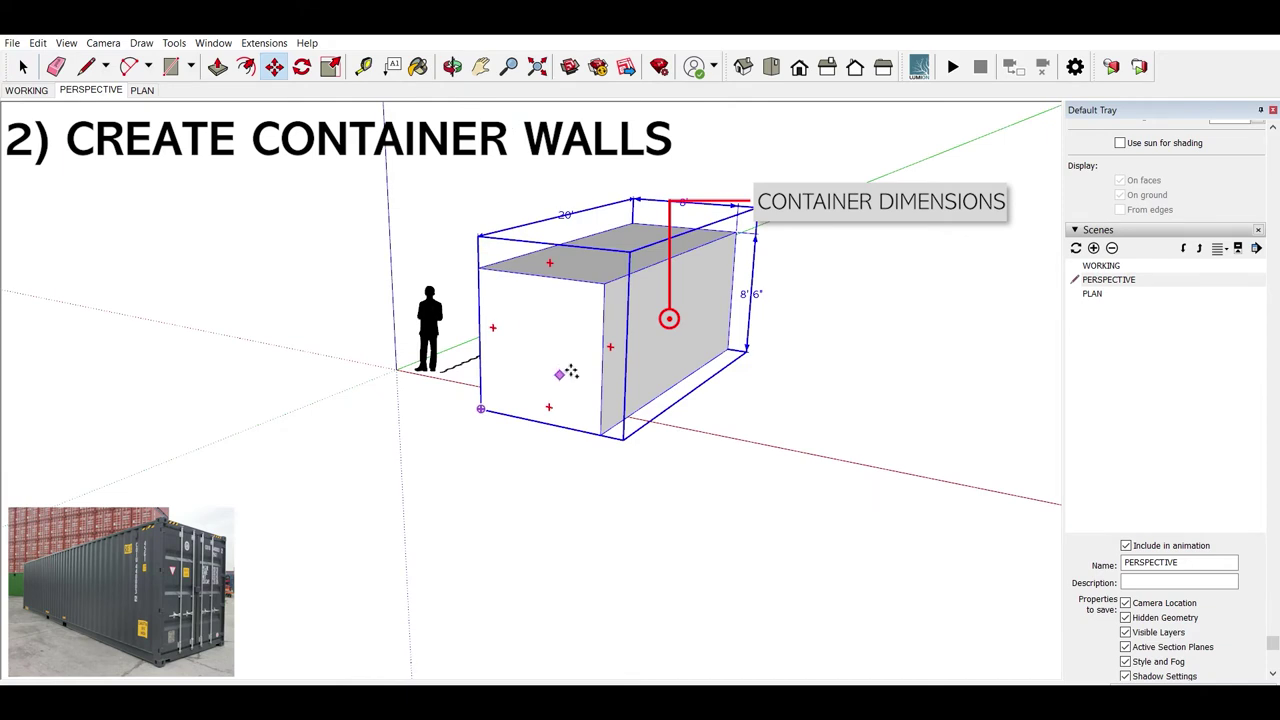
left_click(559, 374)
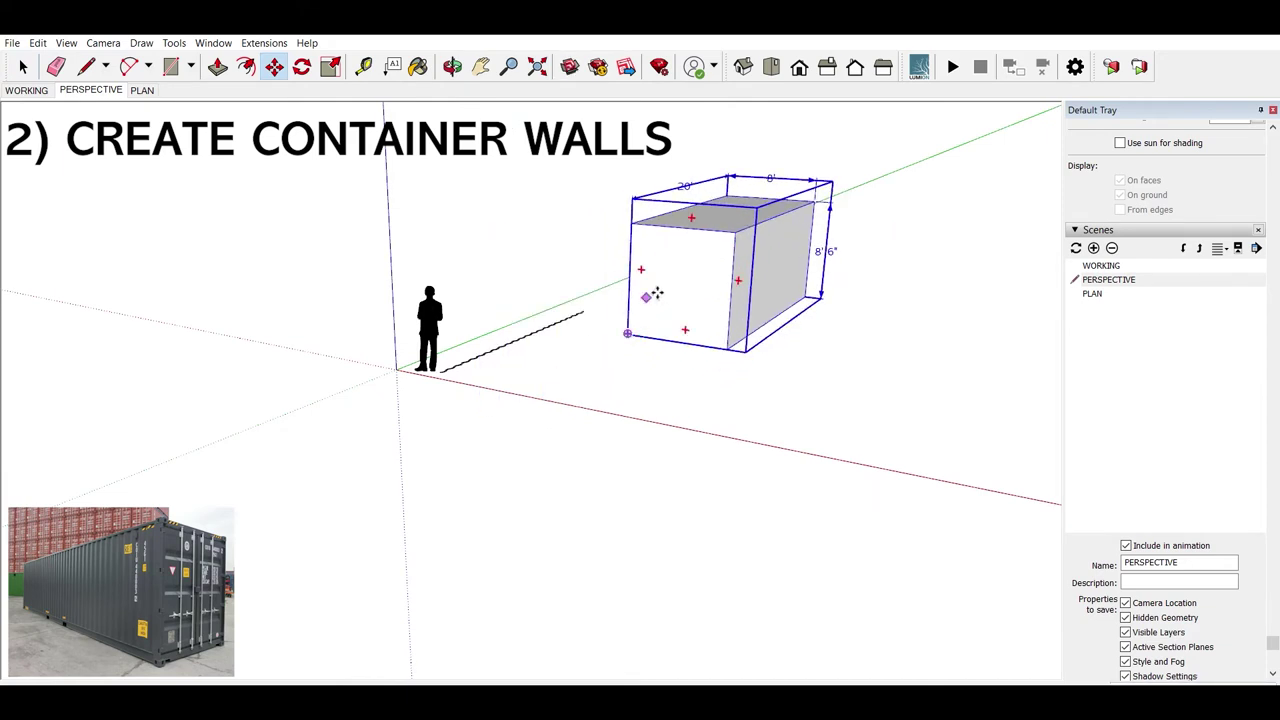
scroll("up", 3)
scroll("up", 3)
key("space")
left_click(473, 408)
scroll("down", 3)
scroll("up", 3)
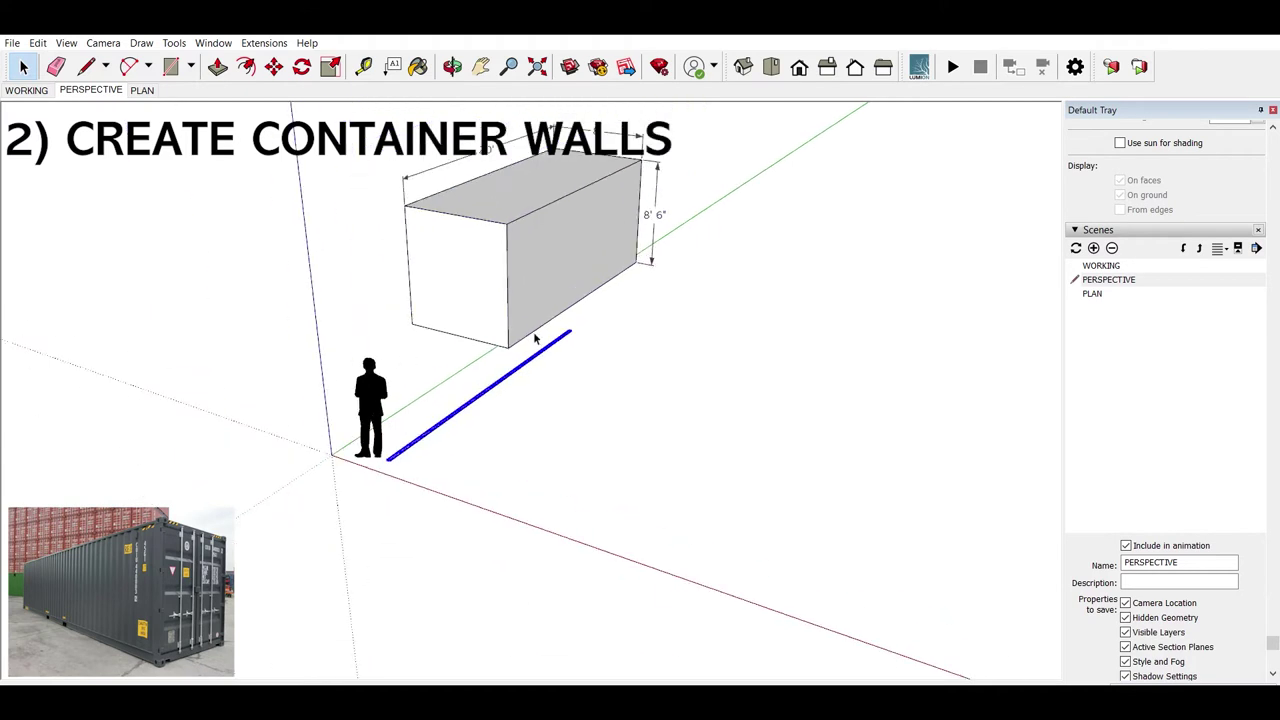
Step: Try moving the profile line to the right, undo it, and reselect the original line
key("m")
left_click(616, 329)
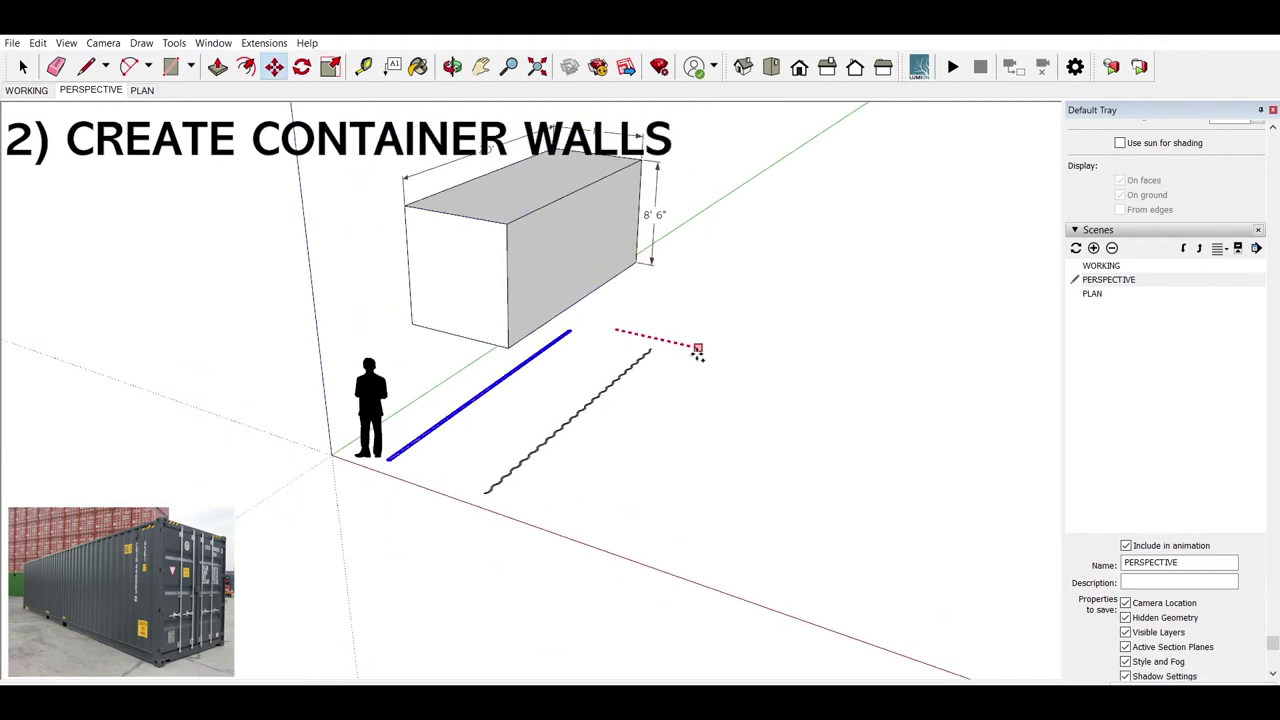
left_click(697, 352)
key("space")
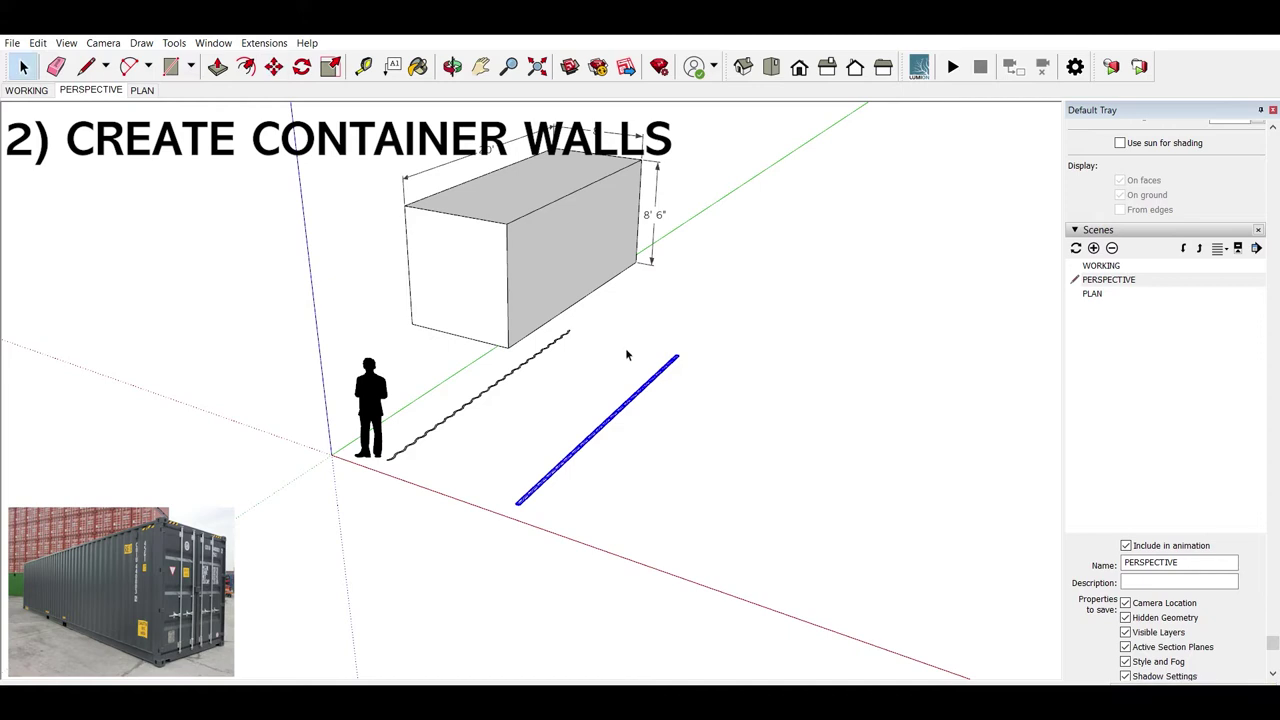
key("ctrl+z")
left_click(506, 376)
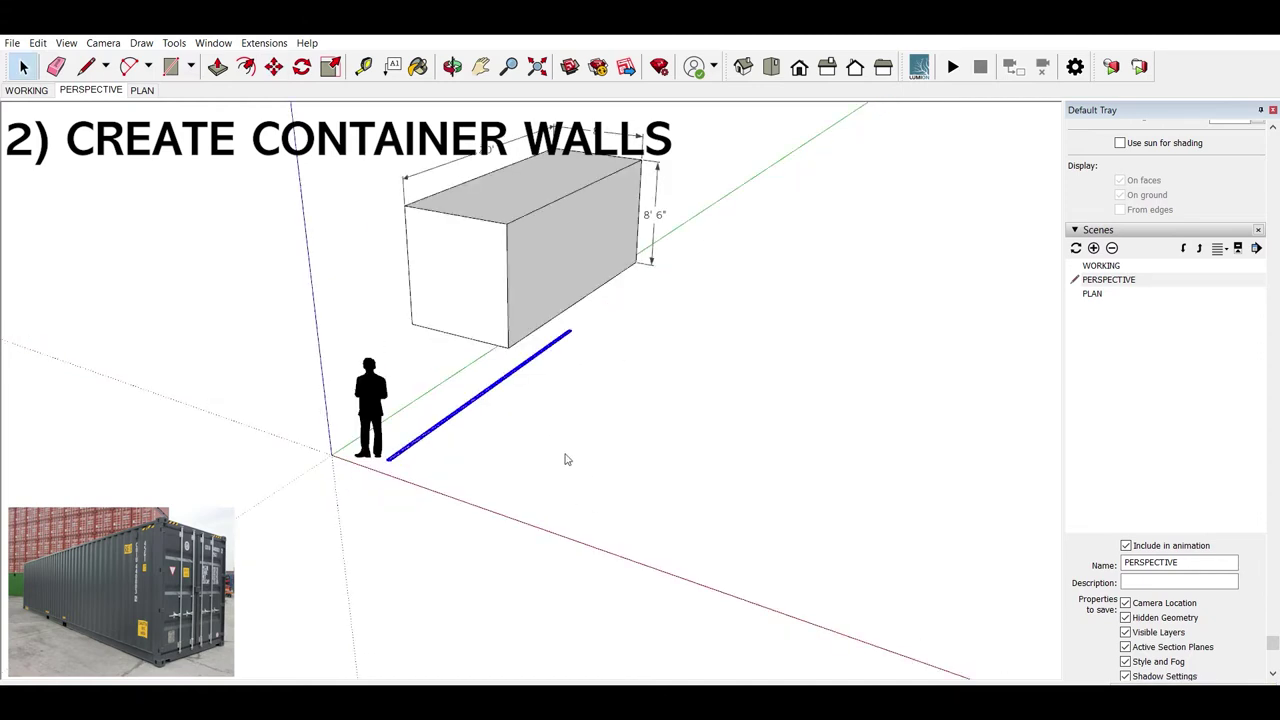
key("ctrl+t")
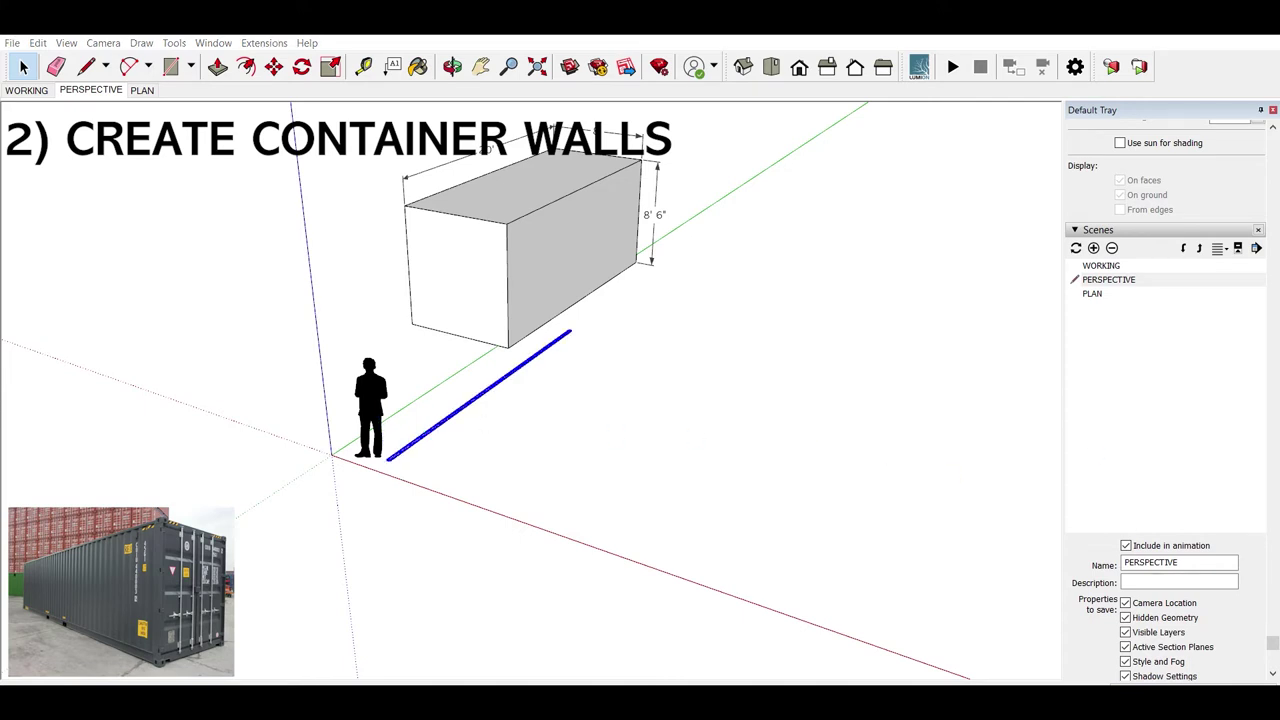
Step: Push/Pull the zigzag profile up into a ribbed wall panel in front of the container block
scroll("up", 3)
scroll("up", 3)
scroll("up", 3)
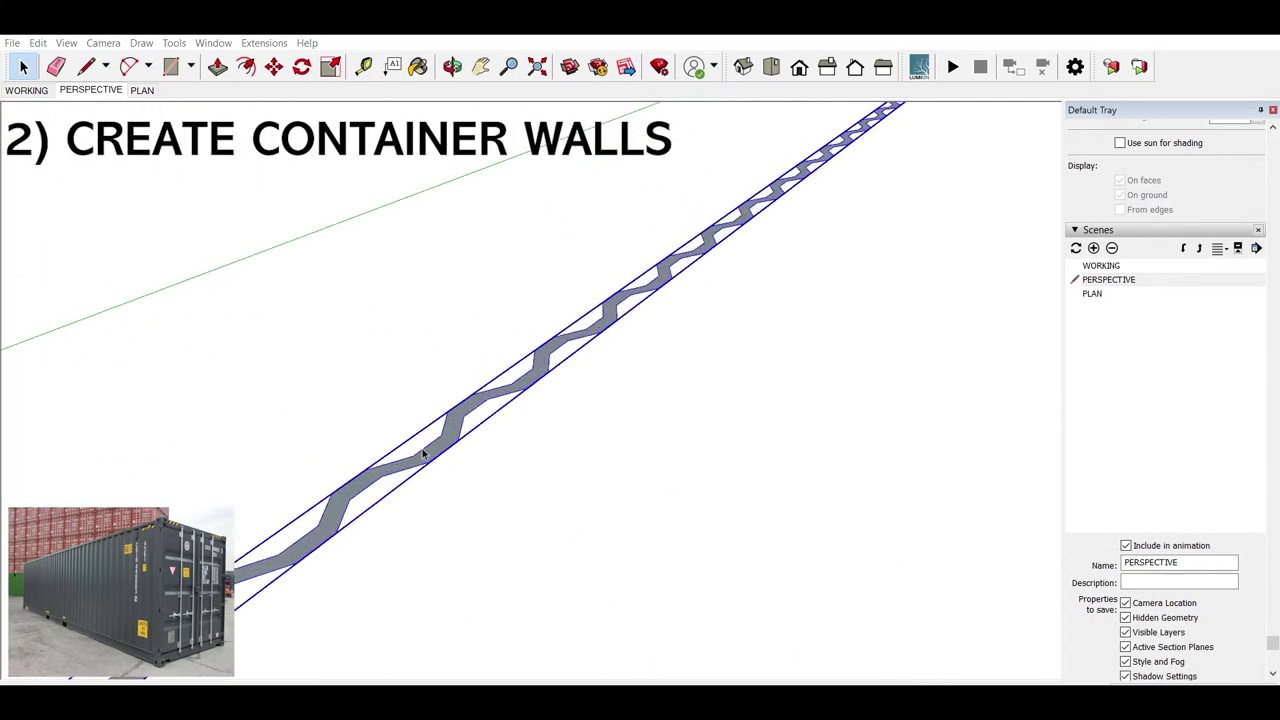
key("p")
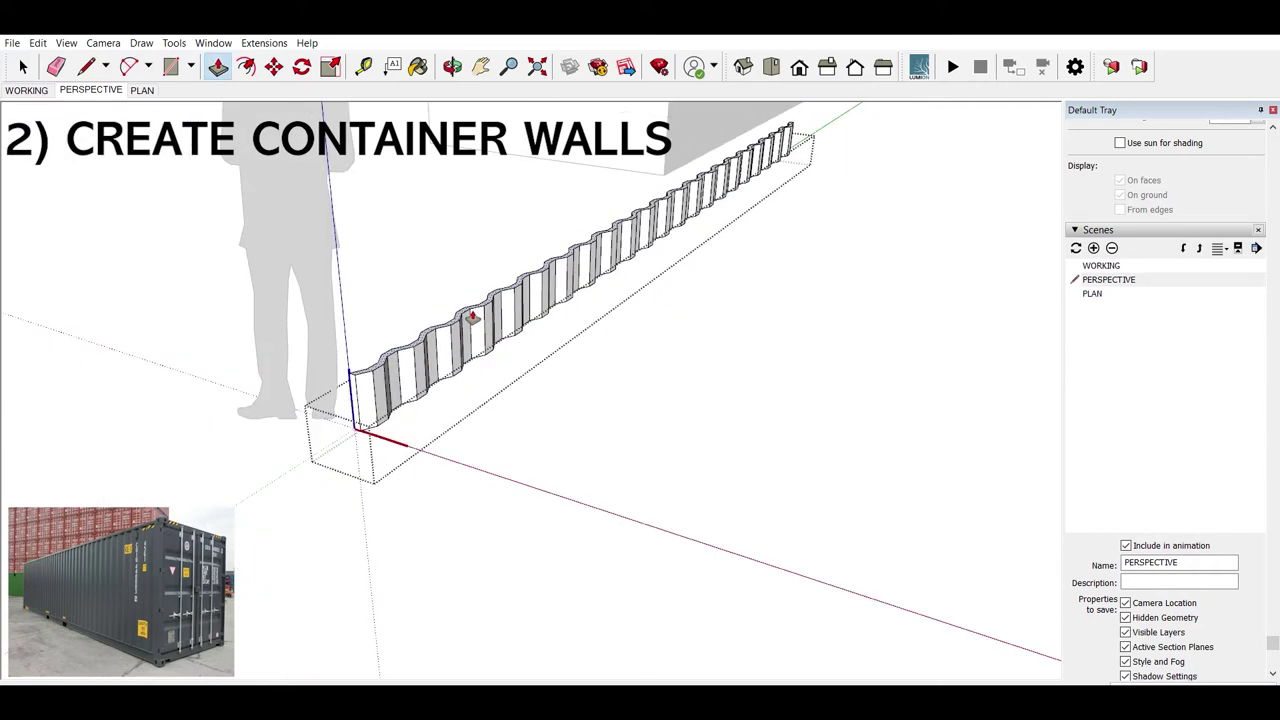
scroll("down", 3)
key("space")
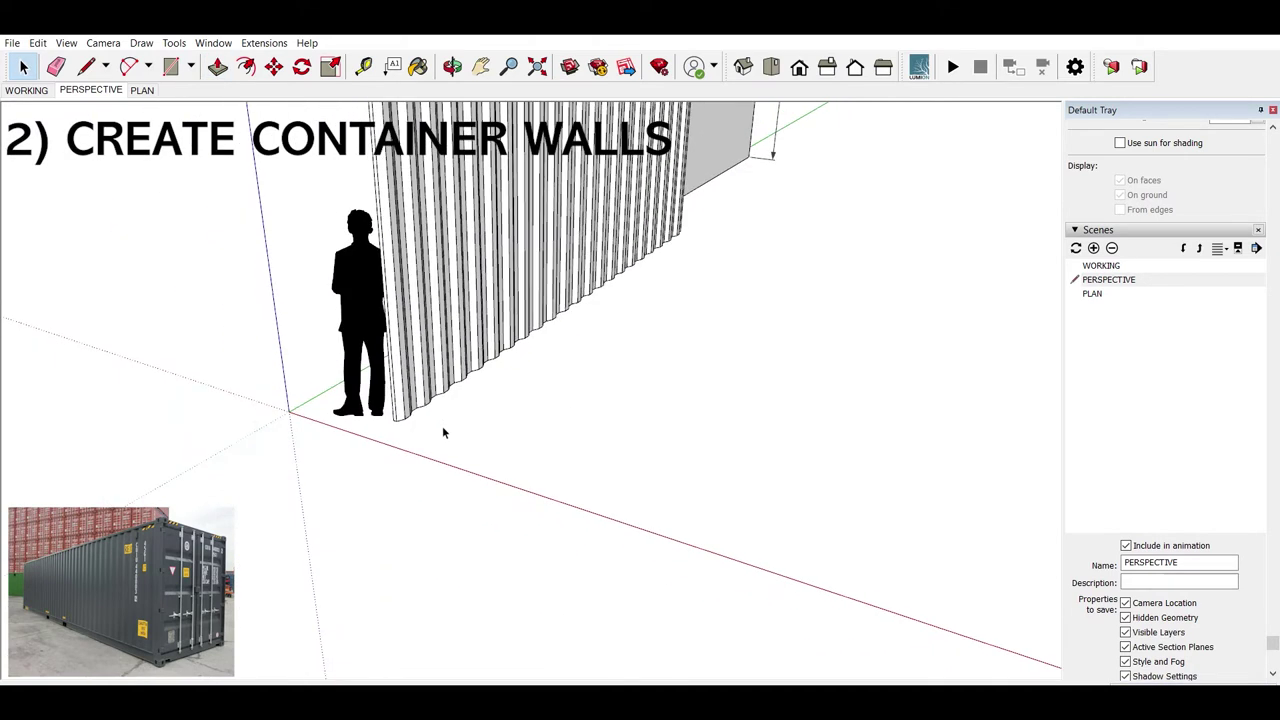
scroll("down", 3)
left_click(502, 288)
key("m")
left_click(502, 291)
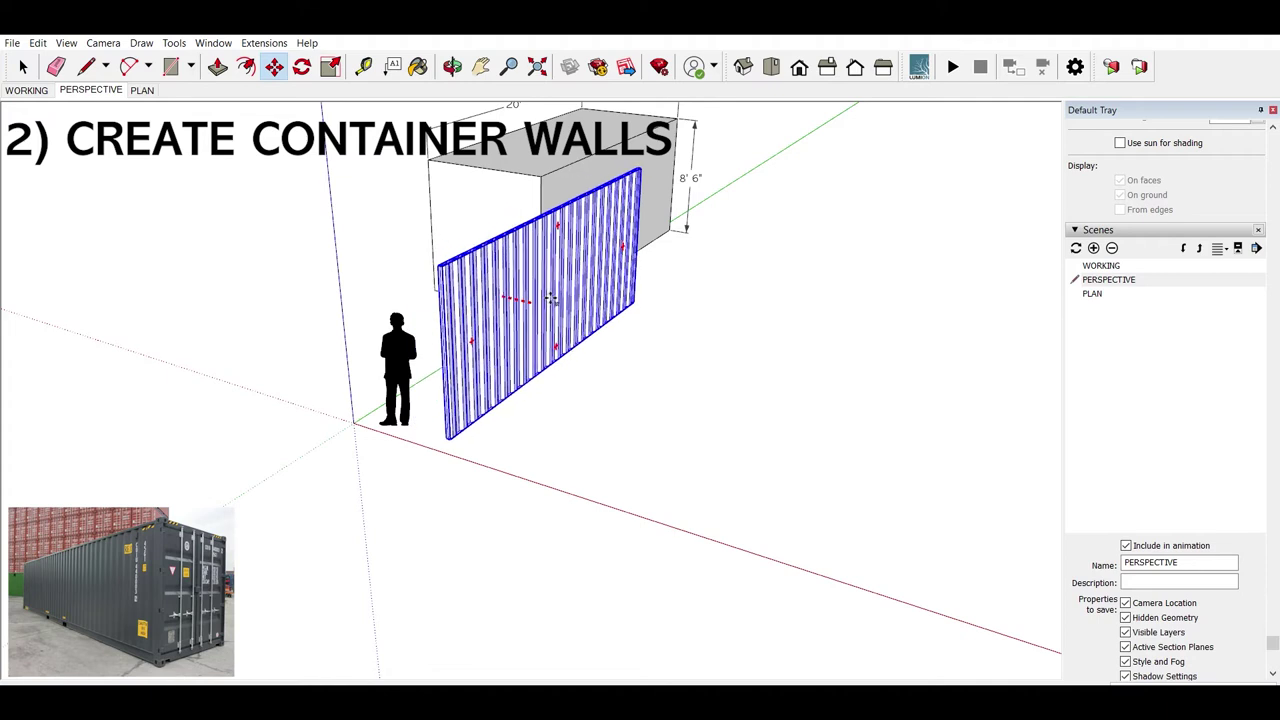
Step: Copy the corrugated wall across to stand parallel on the opposite side
key("space")
key("ctrl+z")
key("ctrl+y")
left_click(557, 305)
key("m")
left_click(570, 298)
key("ctrl")
scroll("down", 3)
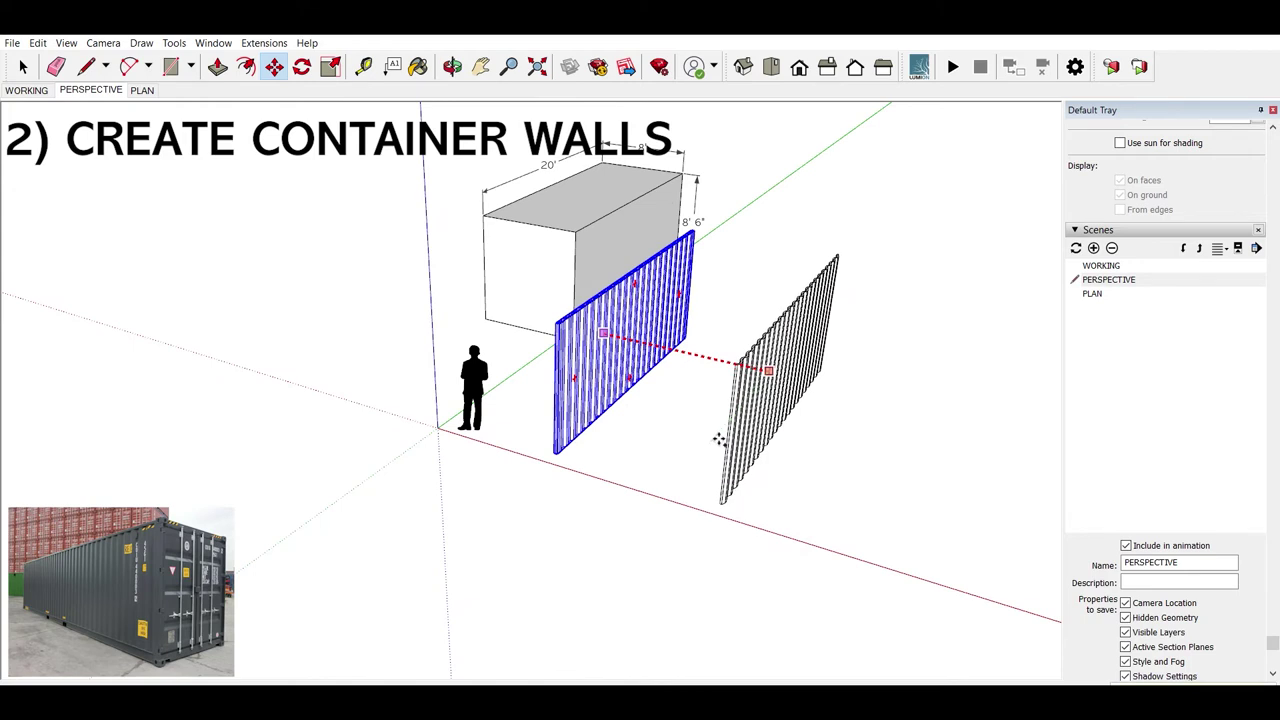
left_click(719, 439)
Step: Group the two side walls together and orbit around to check them
key("space")
left_click(596, 383)
key("ctrl+g")
left_click_drag(810, 311, 620, 328)
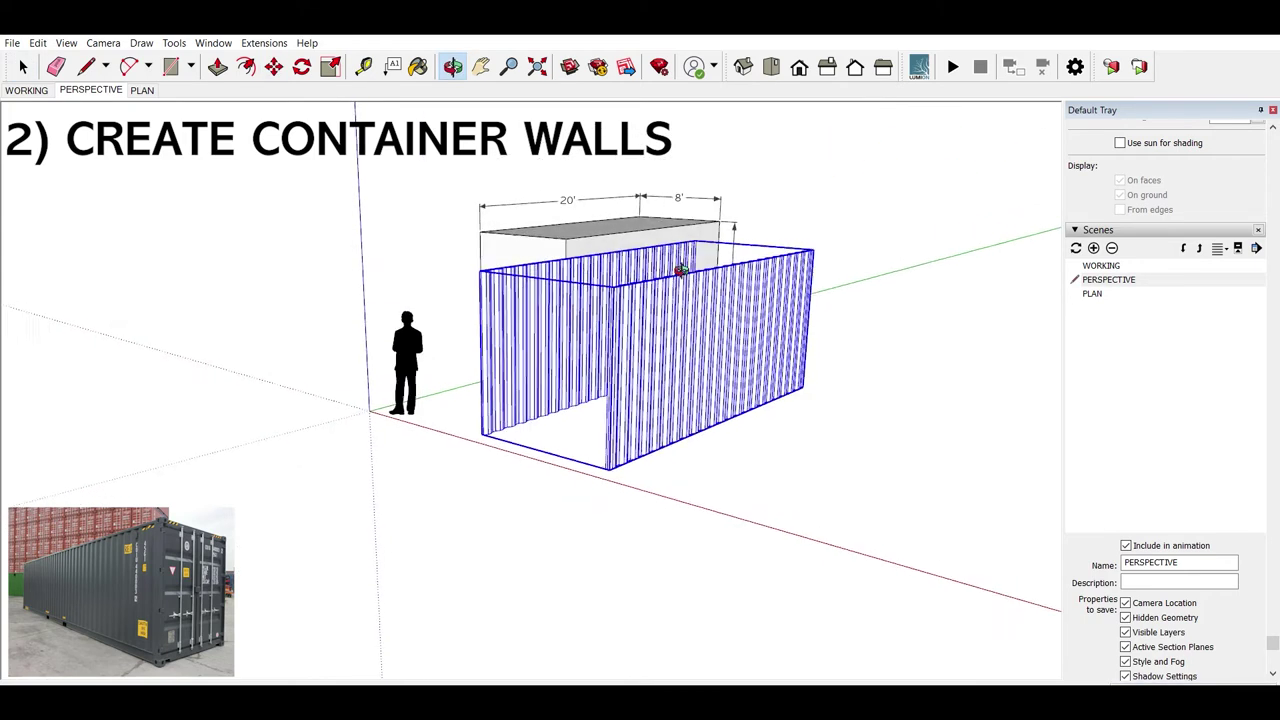
scroll("up", 3)
scroll("down", 3)
left_click(634, 512)
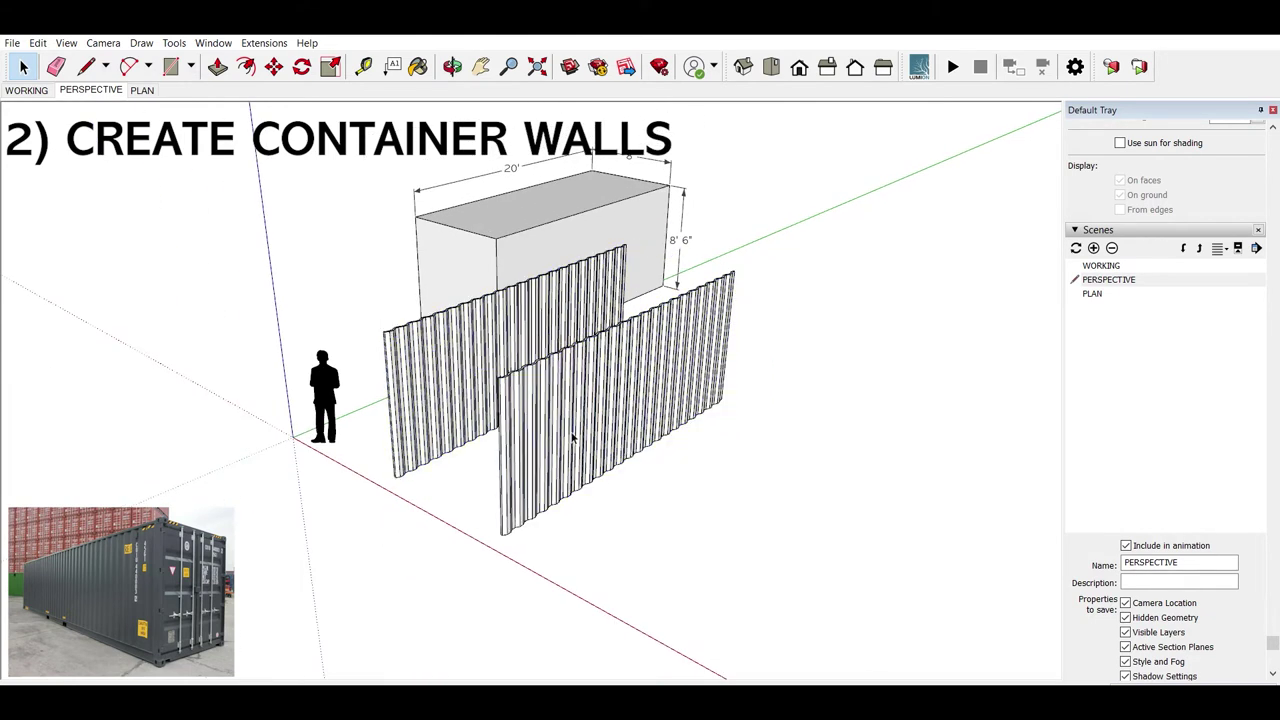
scroll("up", 3)
scroll("up", 3)
scroll("down", 3)
scroll("down", 3)
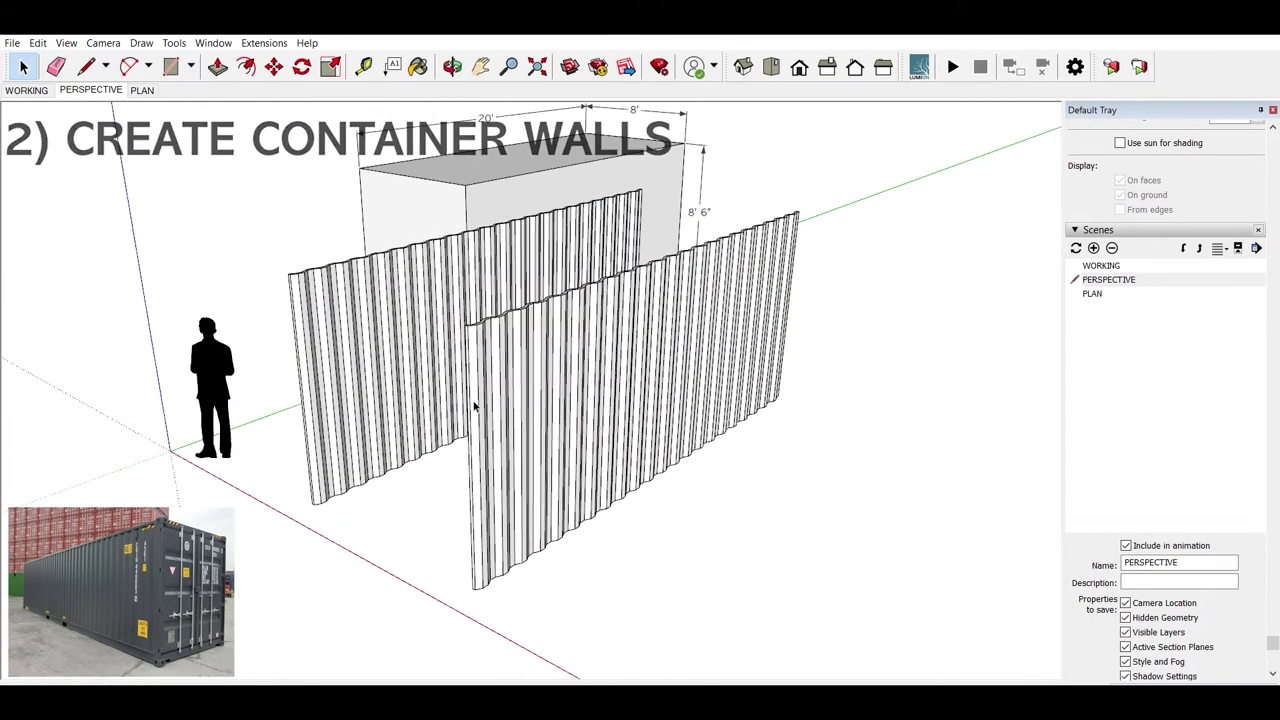
scroll("down", 3)
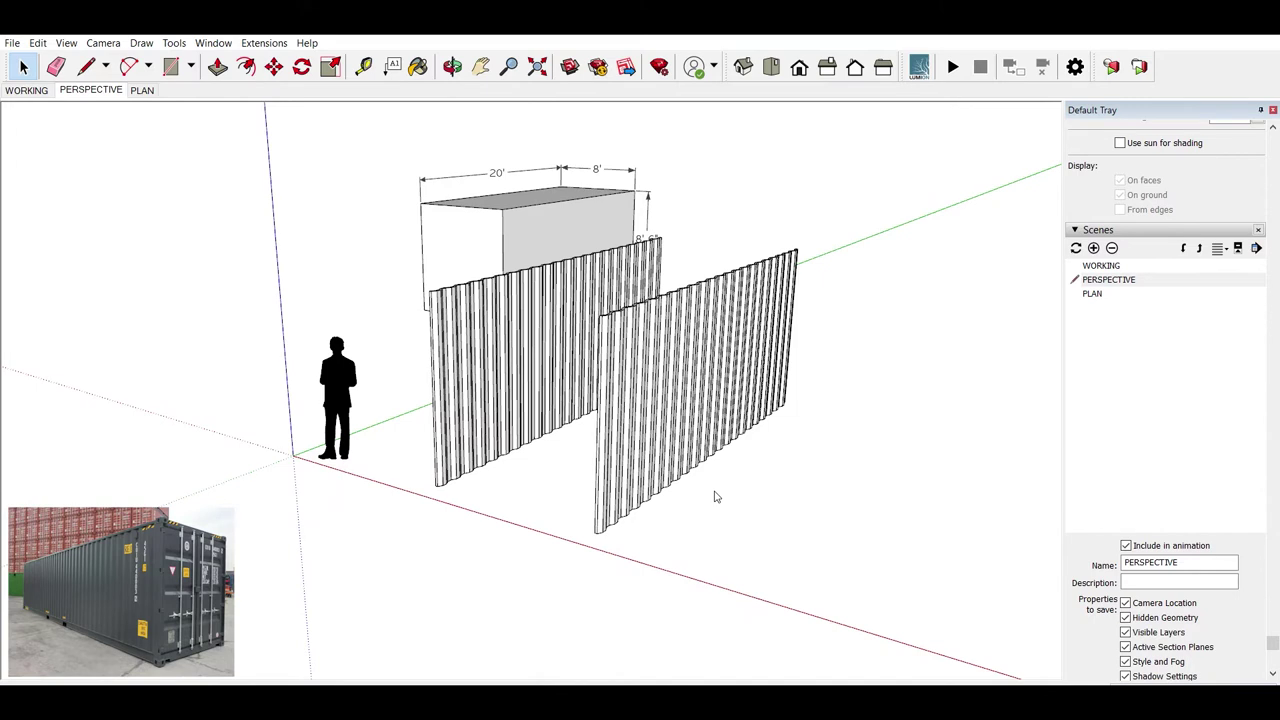
scroll("up", 3)
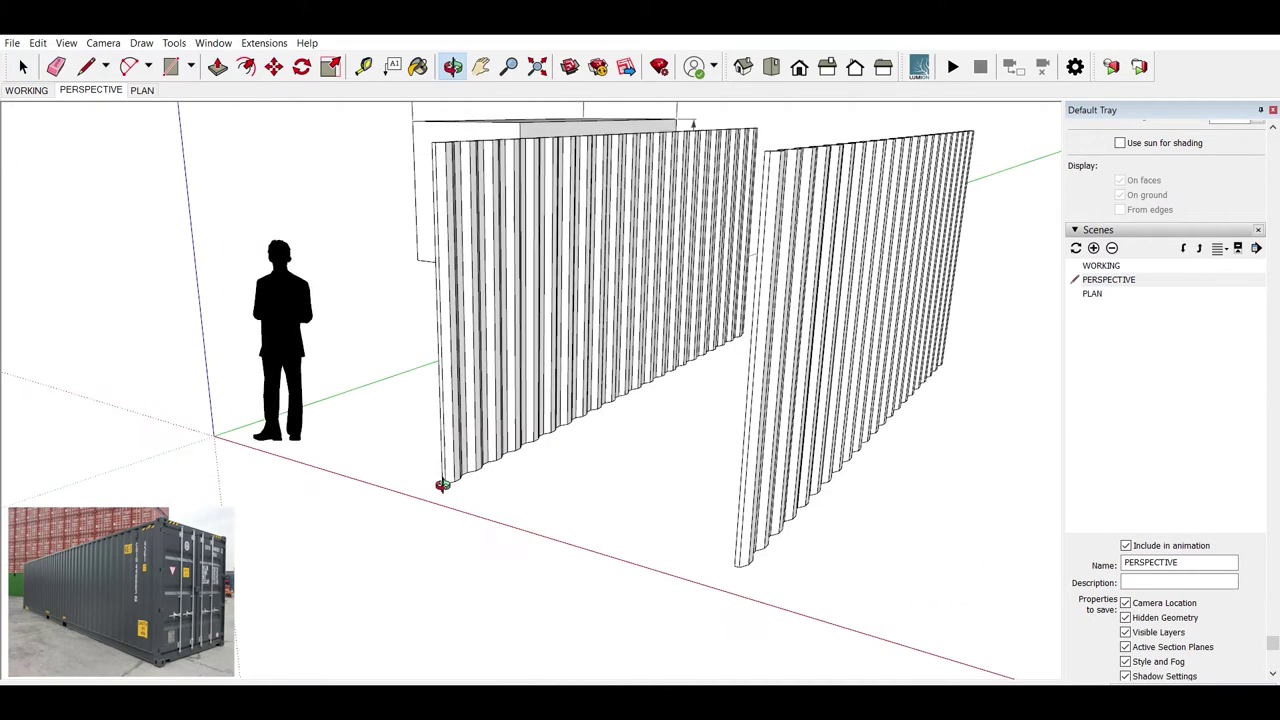
scroll("up", 3)
Step: Draw a floor rectangle spanning the wall bases and open it for editing
key("r")
left_click(490, 502)
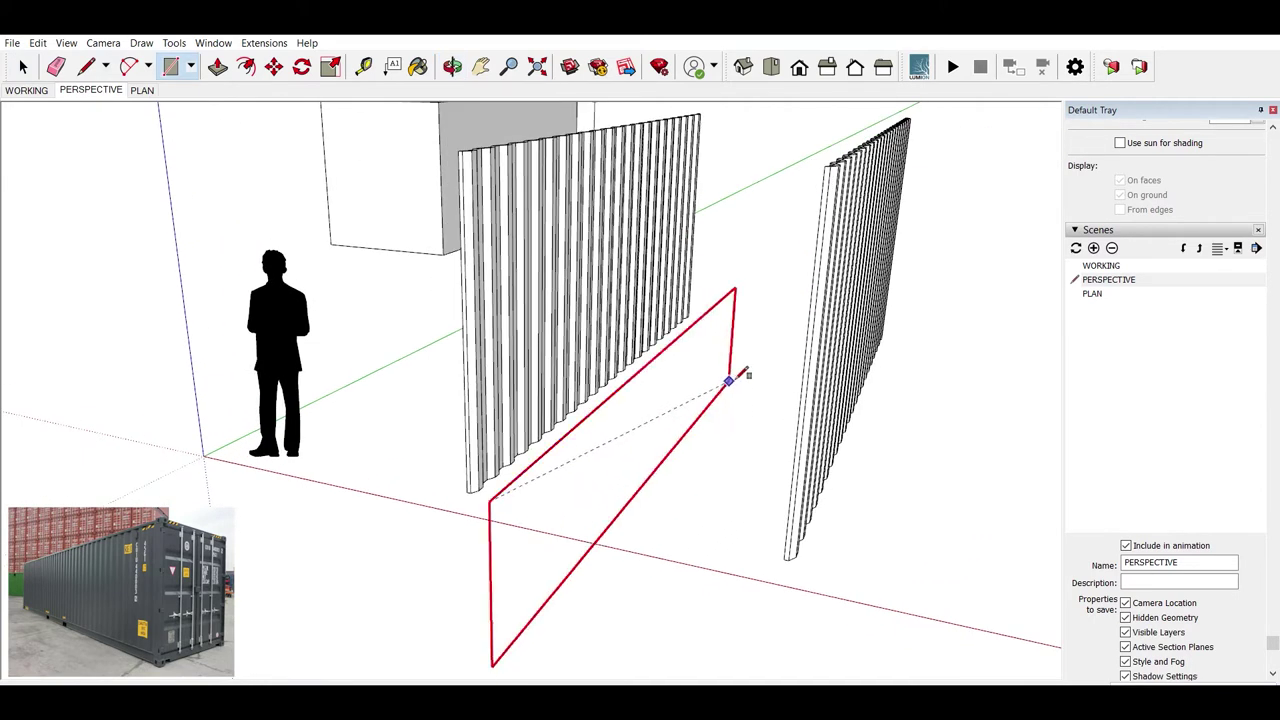
left_click(770, 332)
key("space")
left_click(655, 385)
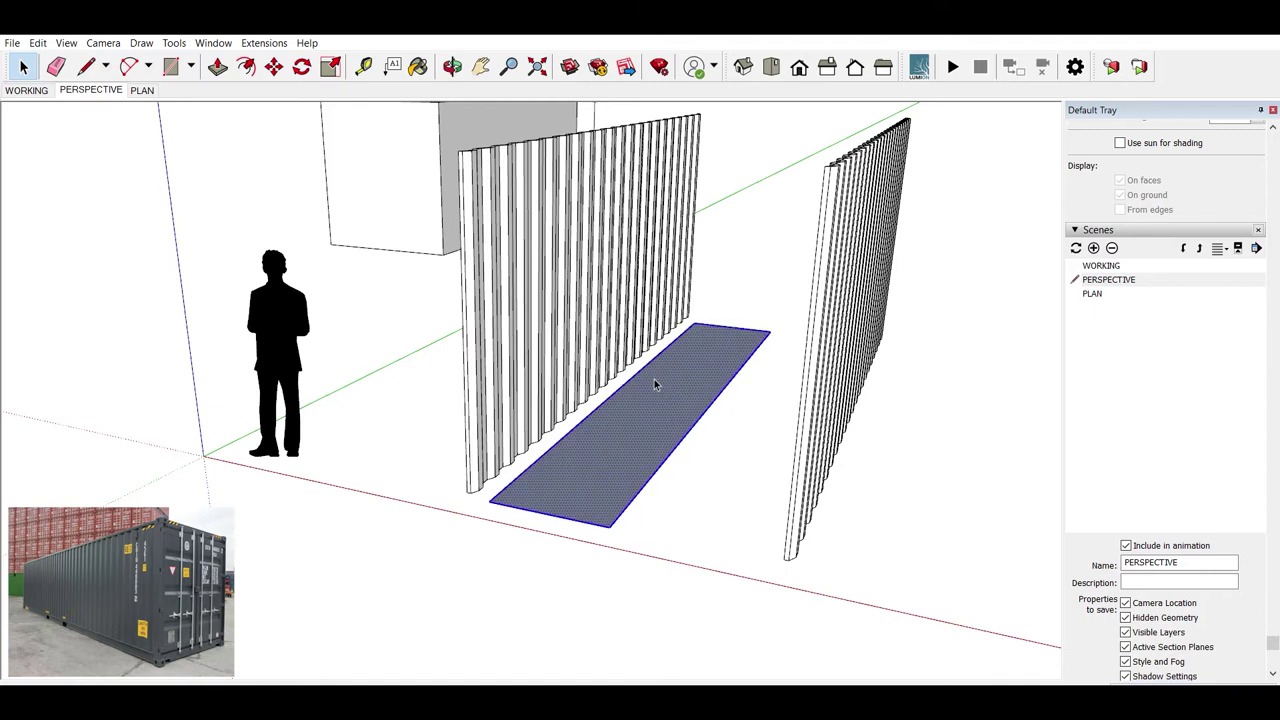
double_click(654, 380)
Step: Extrude the floor face into a slab and widen it to meet the right wall
key("p")
left_click(655, 385)
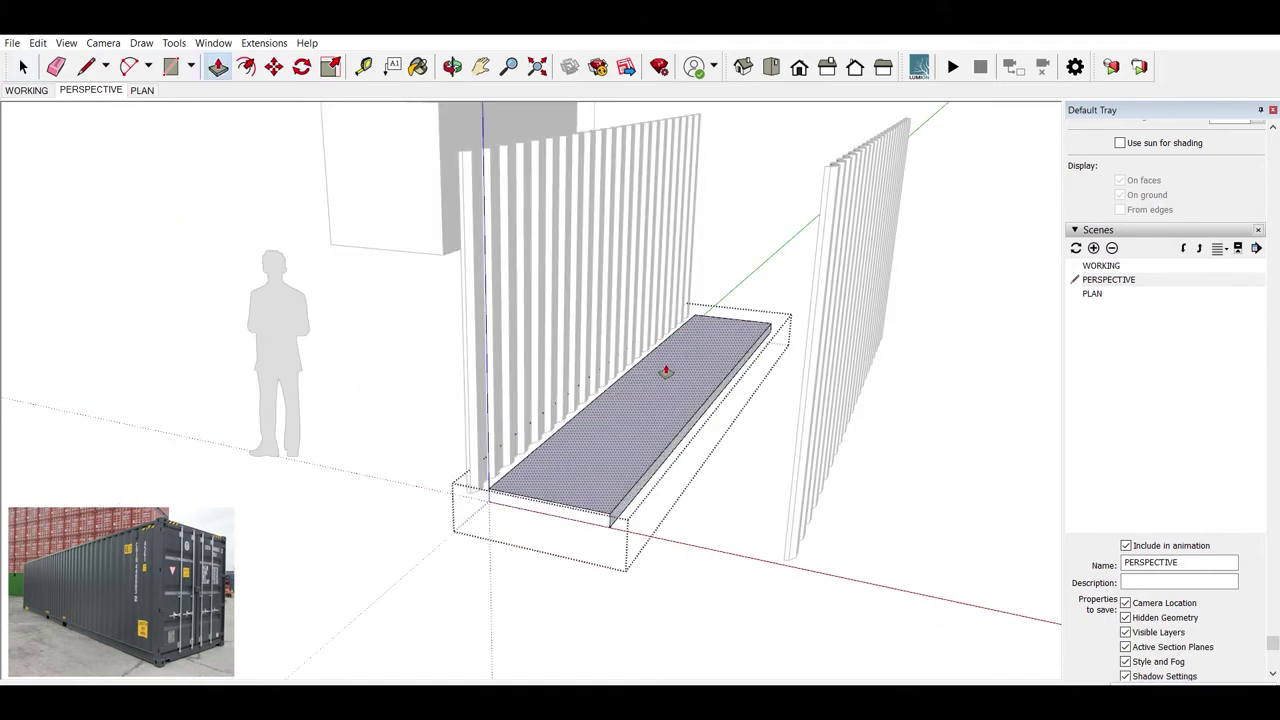
left_click(665, 372)
left_click(660, 459)
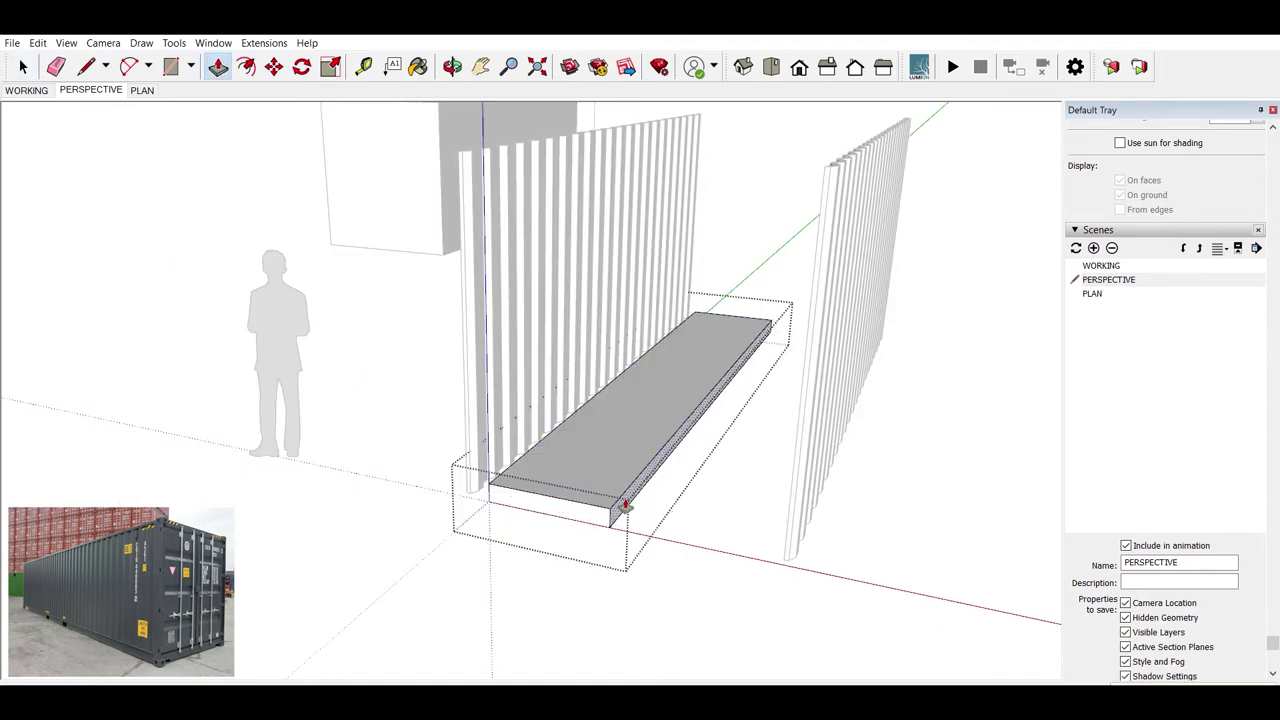
left_click(686, 471)
Step: Move the left corrugated wall by its corner down onto the floor slab
left_click_drag(686, 471, 806, 342)
scroll("up", 3)
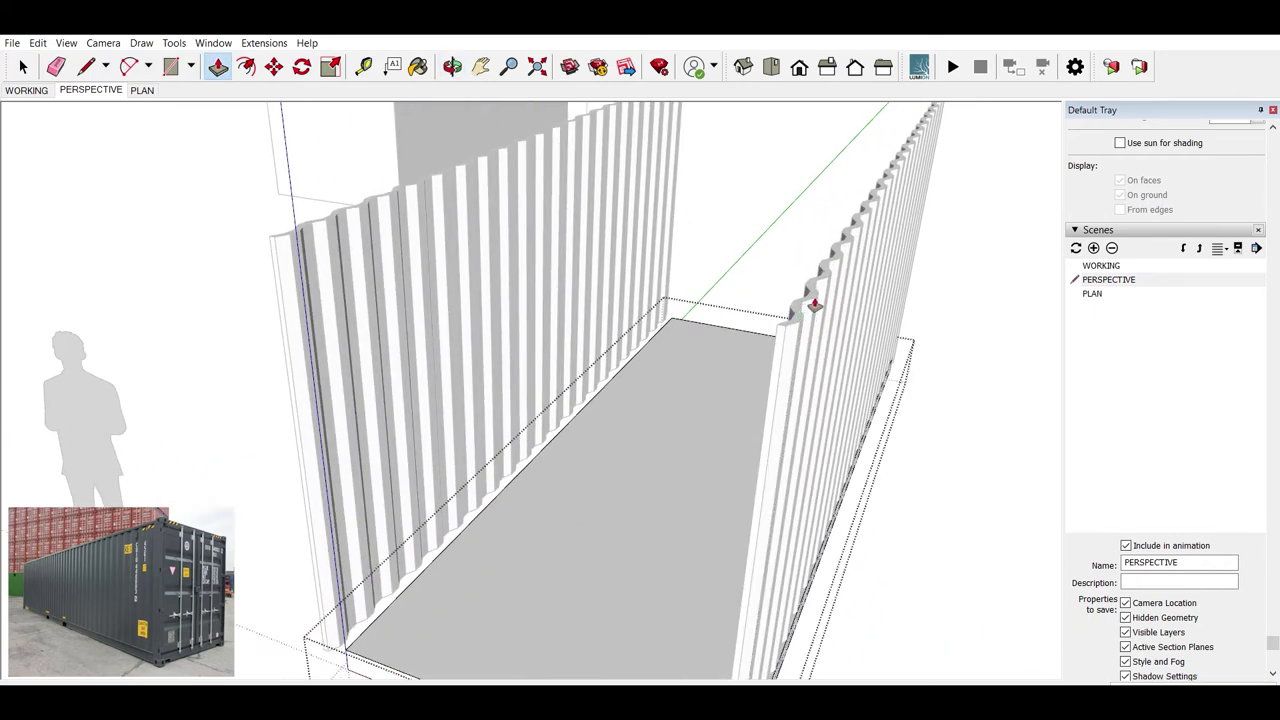
left_click_drag(811, 311, 700, 371)
scroll("up", 3)
scroll("down", 3)
scroll("down", 3)
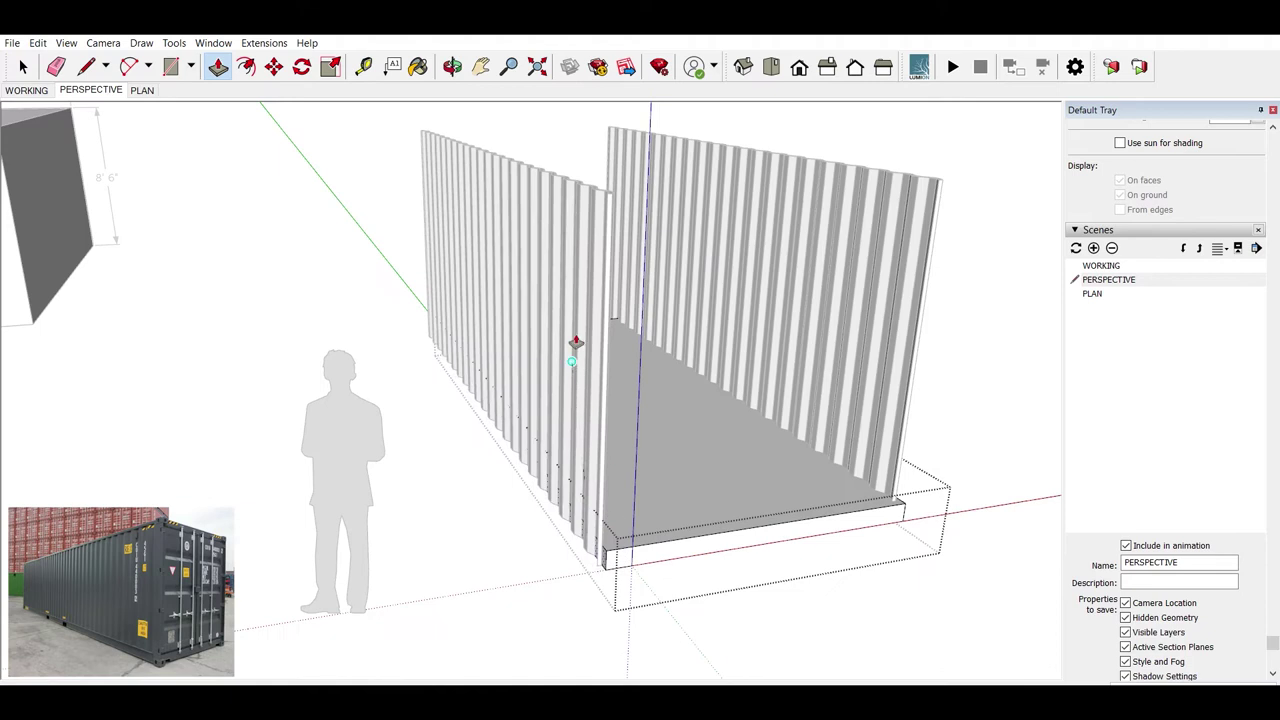
scroll("up", 3)
scroll("down", 3)
left_click(578, 247)
left_click(570, 260)
scroll("up", 3)
scroll("up", 3)
scroll("up", 3)
scroll("down", 3)
scroll("up", 3)
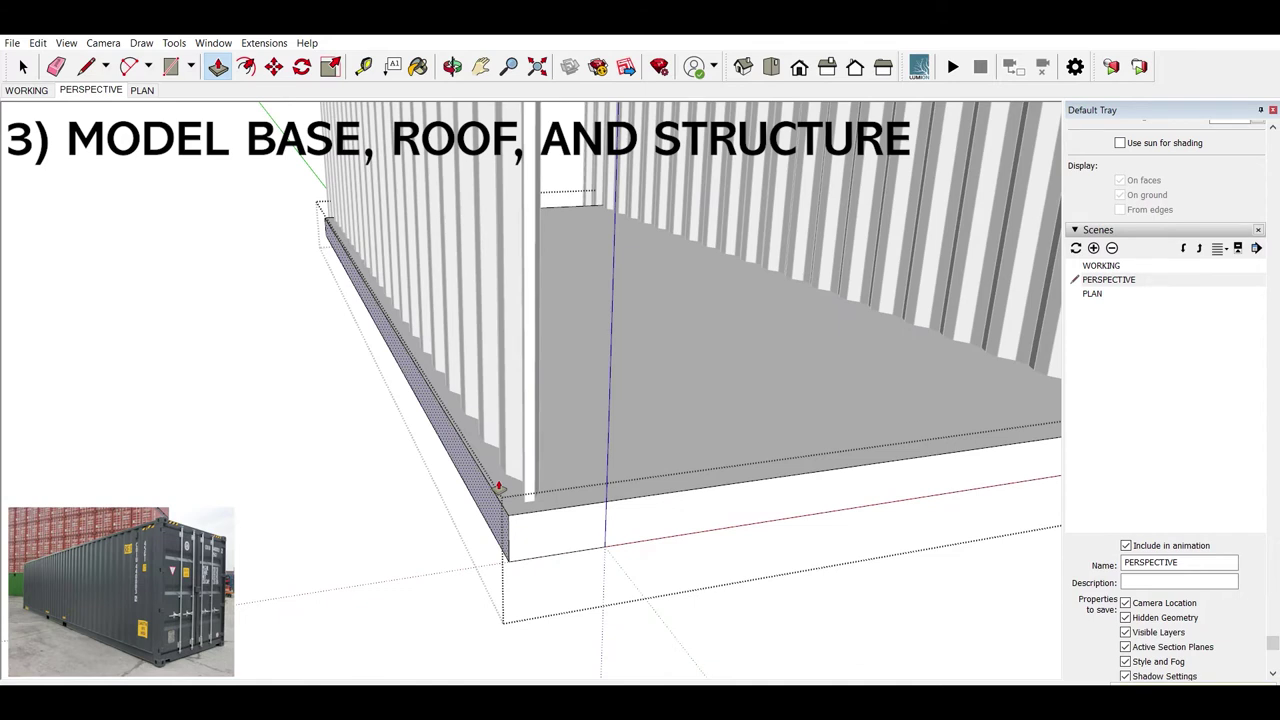
Step: Pull the base's front face and the floor out to thicken the base slab
scroll("down", 3)
left_click_drag(623, 534, 729, 561)
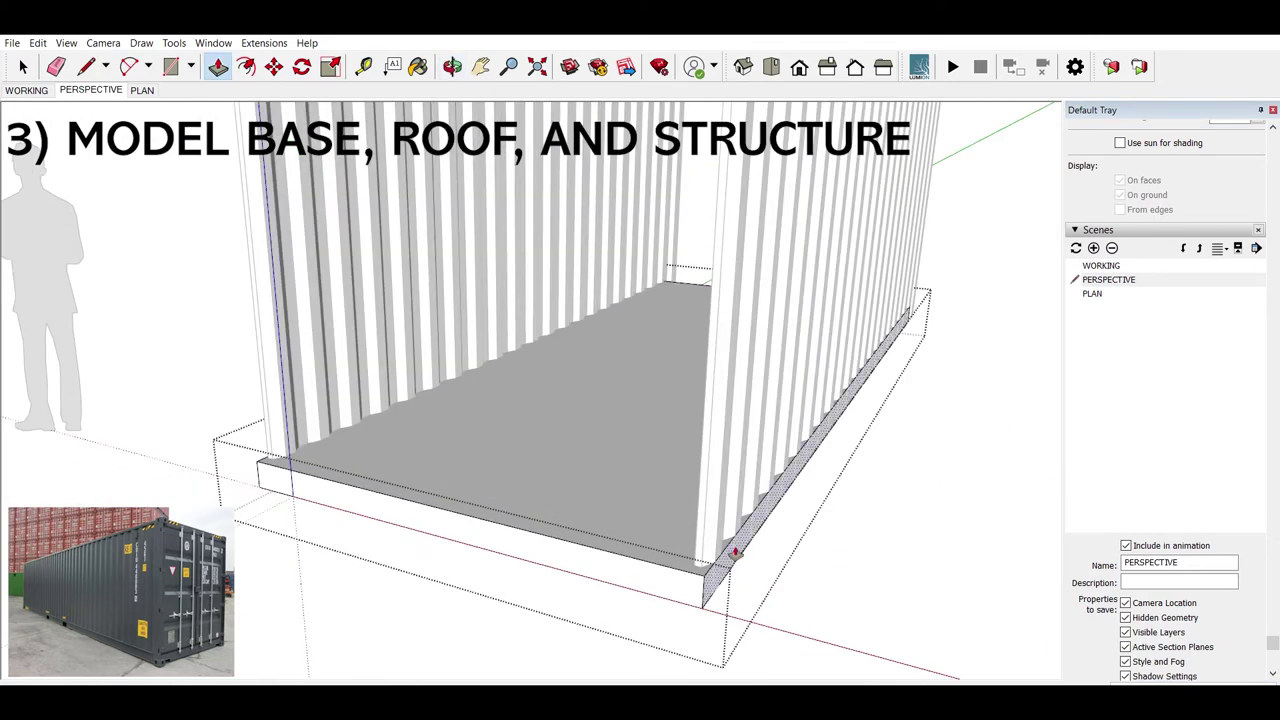
left_click(705, 548)
left_click(700, 543)
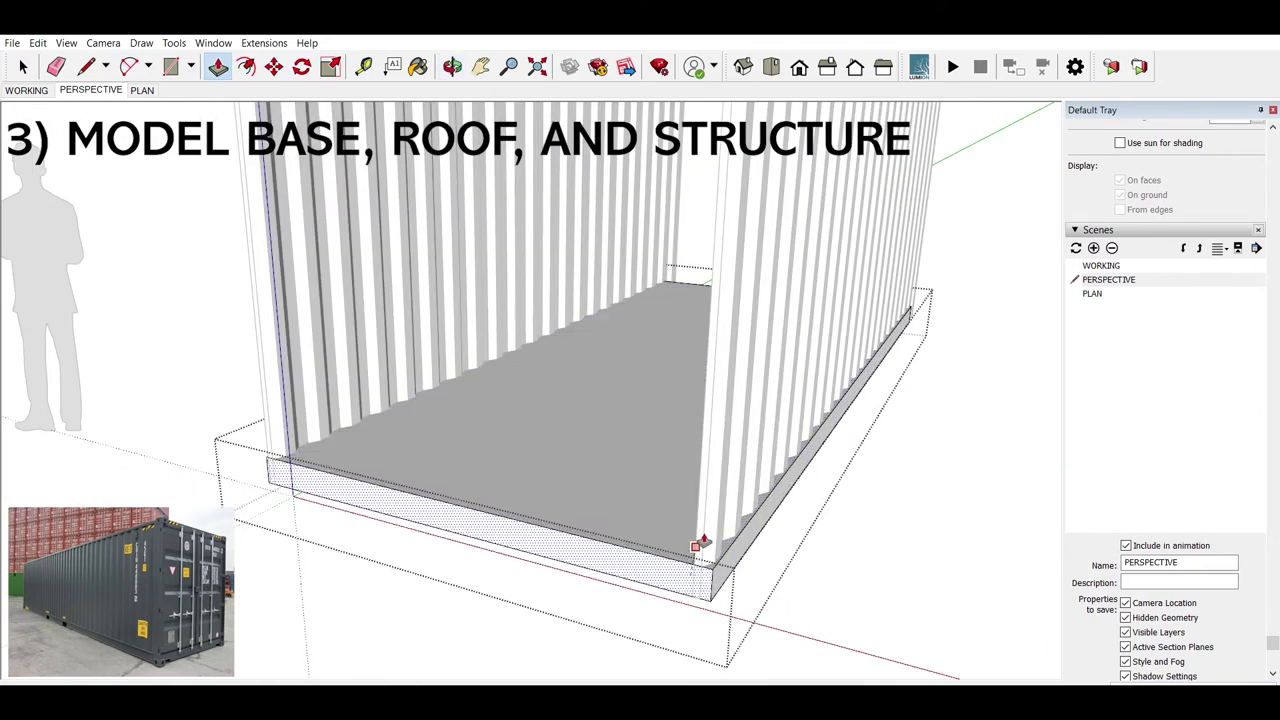
left_click_drag(700, 543, 642, 572)
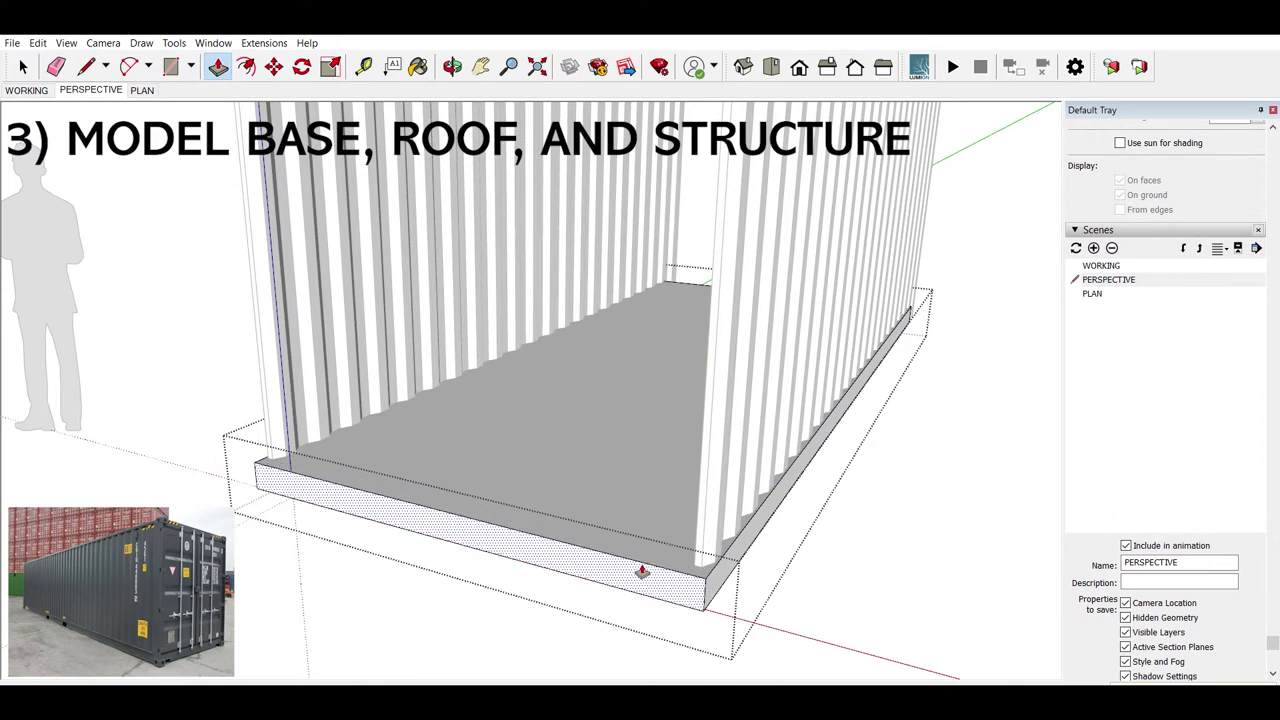
left_click_drag(657, 563, 720, 565)
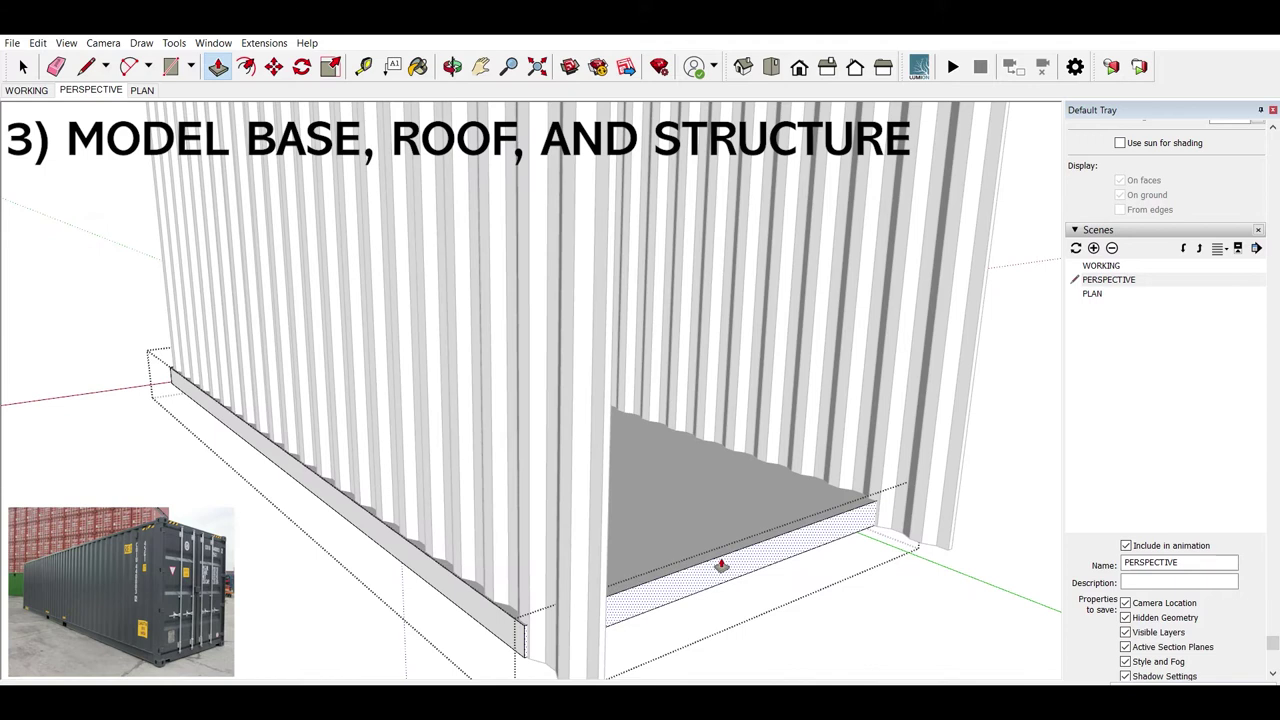
left_click_drag(720, 565, 611, 509)
scroll("down", 3)
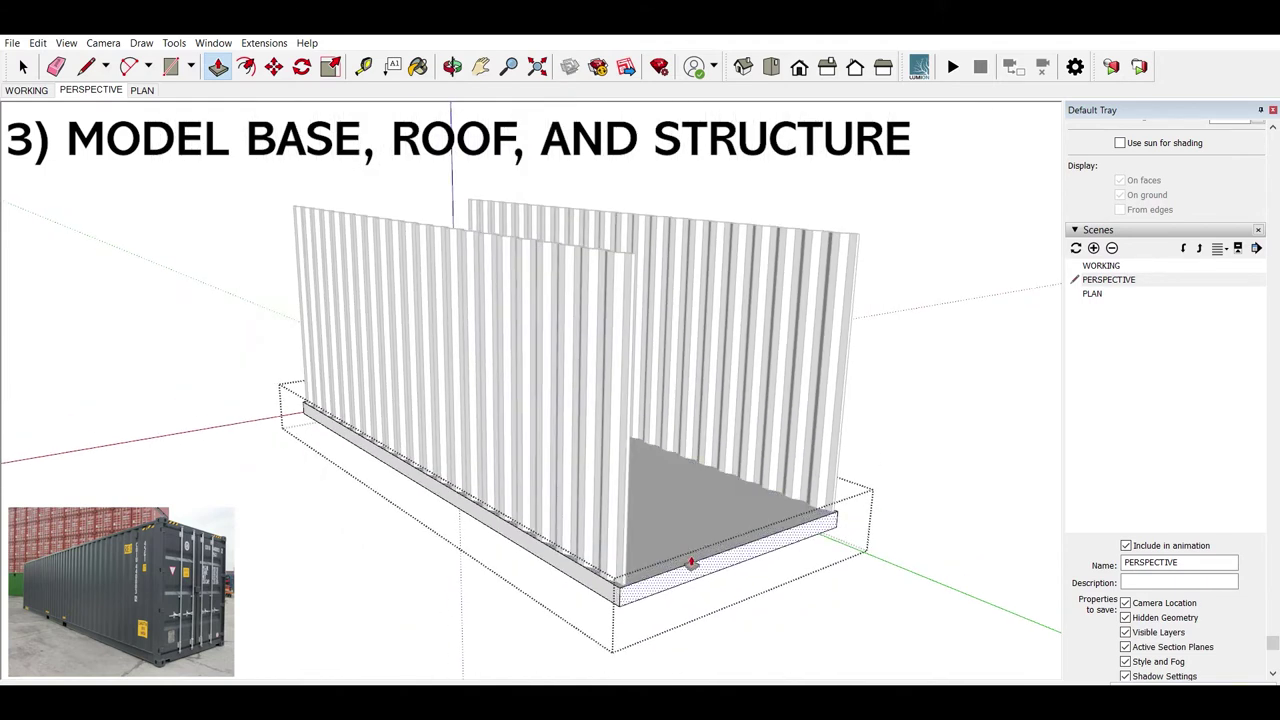
key("space")
left_click(591, 528)
Step: Clear the wall selection, orbit above the container, and select the corrugated walls group
left_click_drag(591, 528, 585, 497)
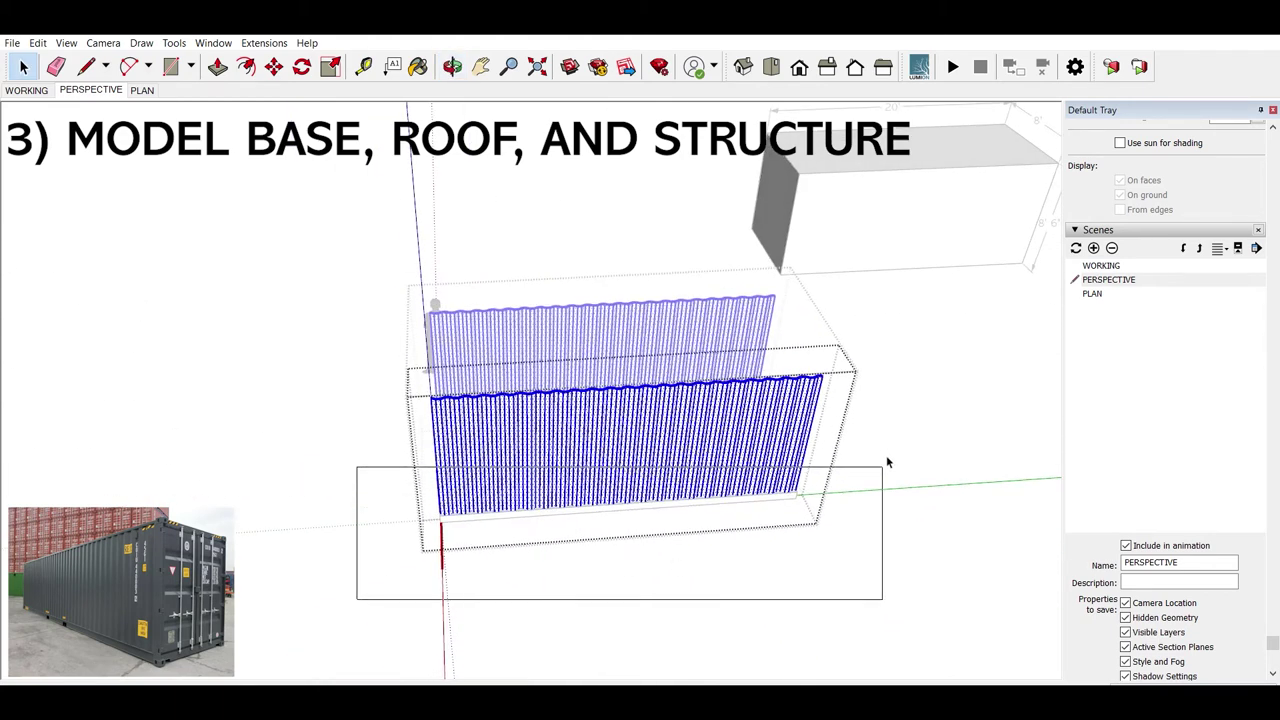
left_click_drag(356, 466, 884, 602)
left_click_drag(537, 466, 620, 500)
key("m")
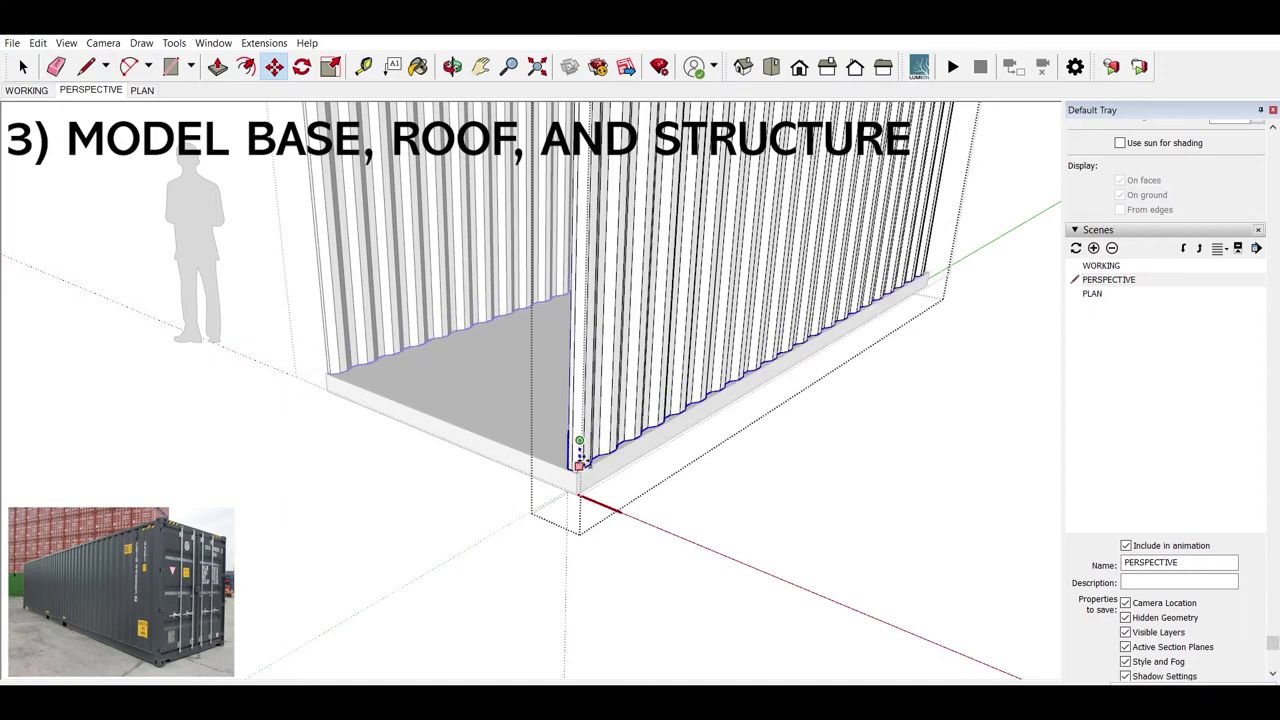
key("space")
left_click_drag(700, 557, 546, 368)
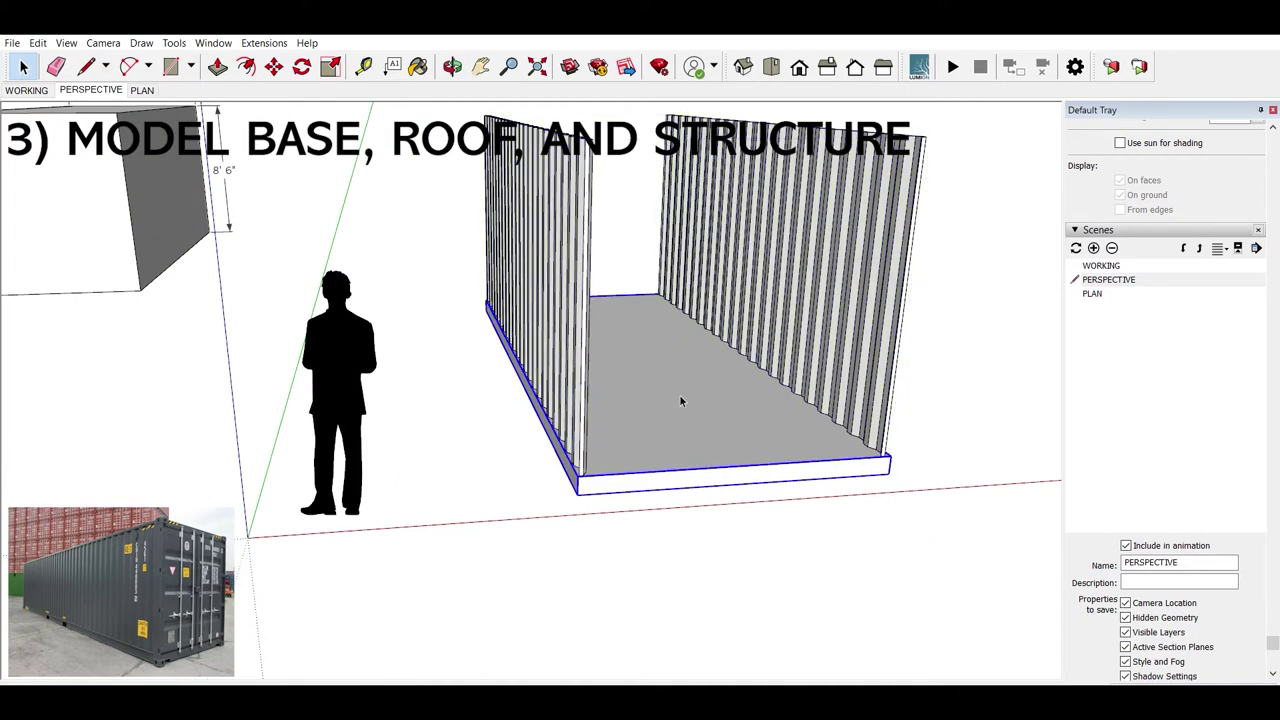
left_click(597, 359)
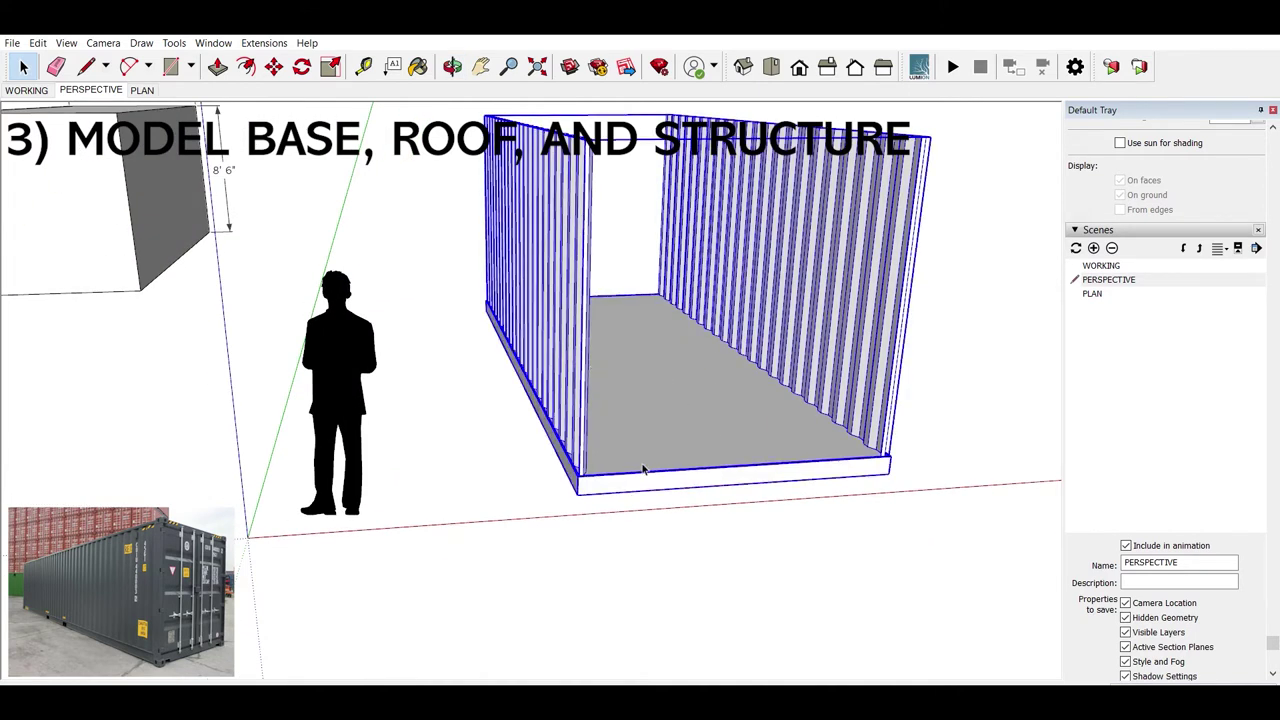
Step: Copy the base slab up onto the tops of the walls as a roof
double_click(705, 469)
left_click(698, 468)
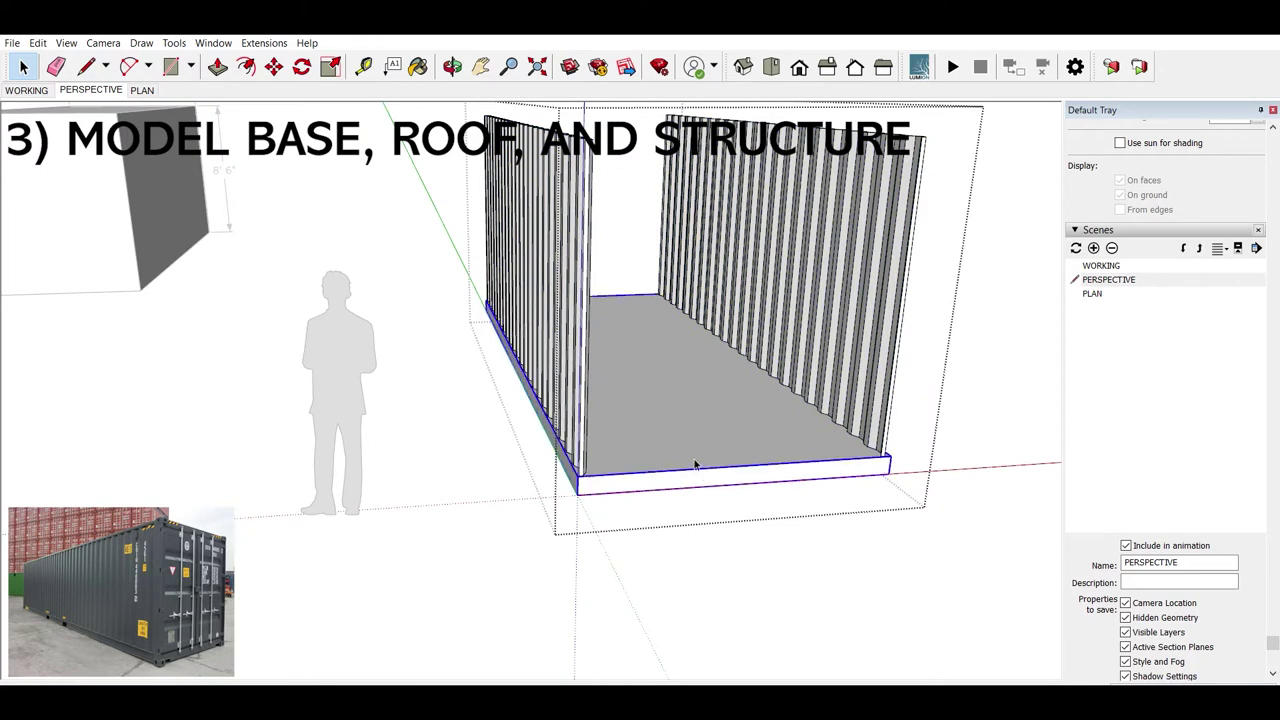
key("m")
left_click(718, 470)
scroll("up", 3)
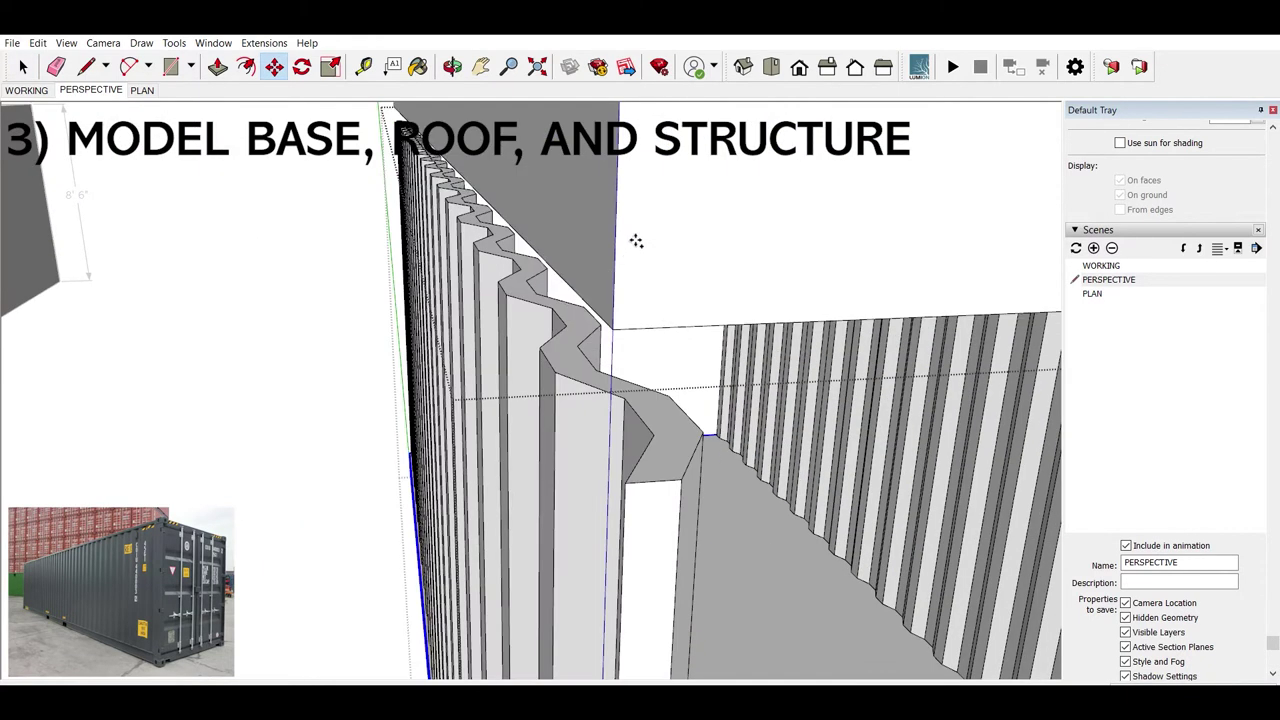
scroll("up", 3)
left_click(626, 286)
left_click_drag(558, 335, 547, 347)
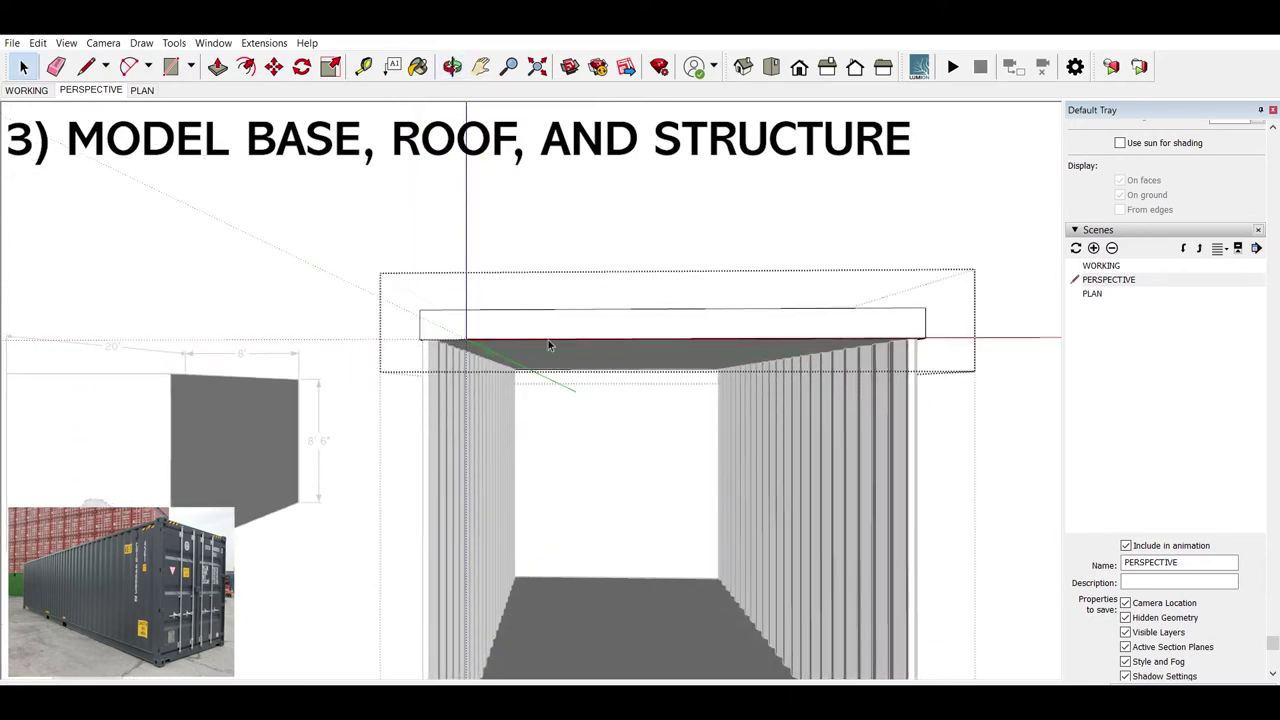
Step: Push/pull the roof slab to make it thinner
key("p")
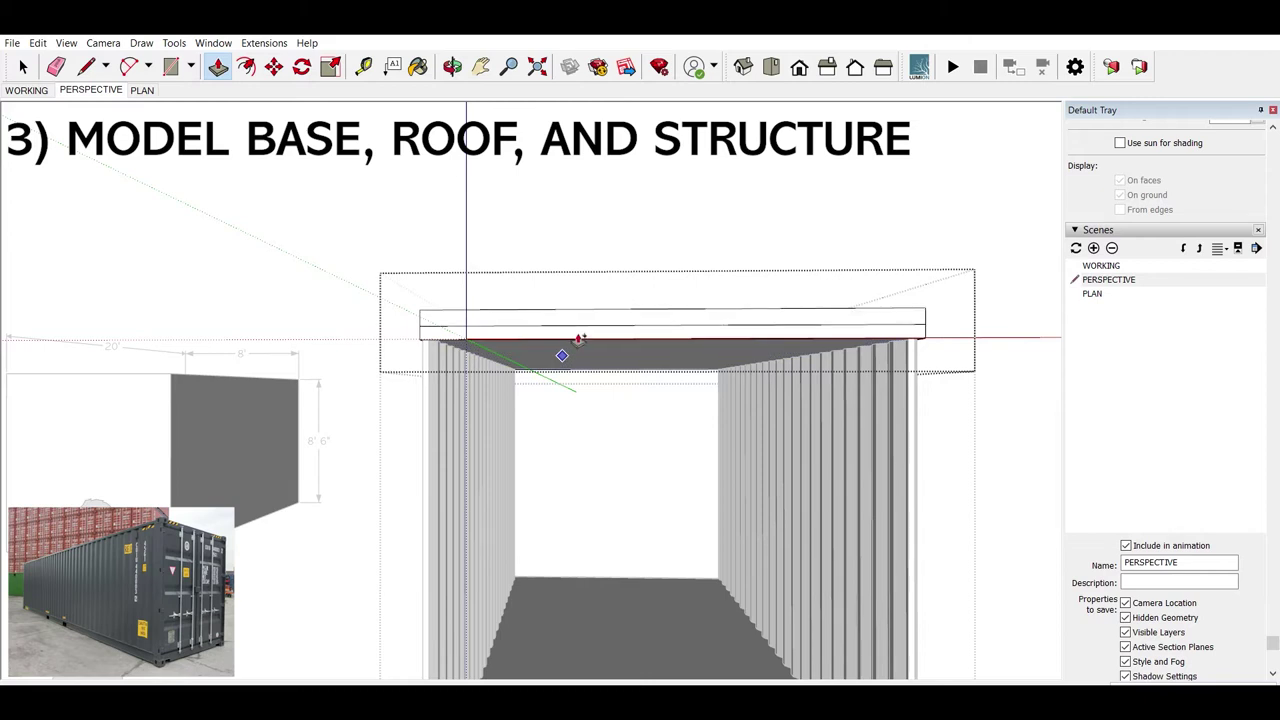
key("space")
left_click_drag(576, 344, 699, 452)
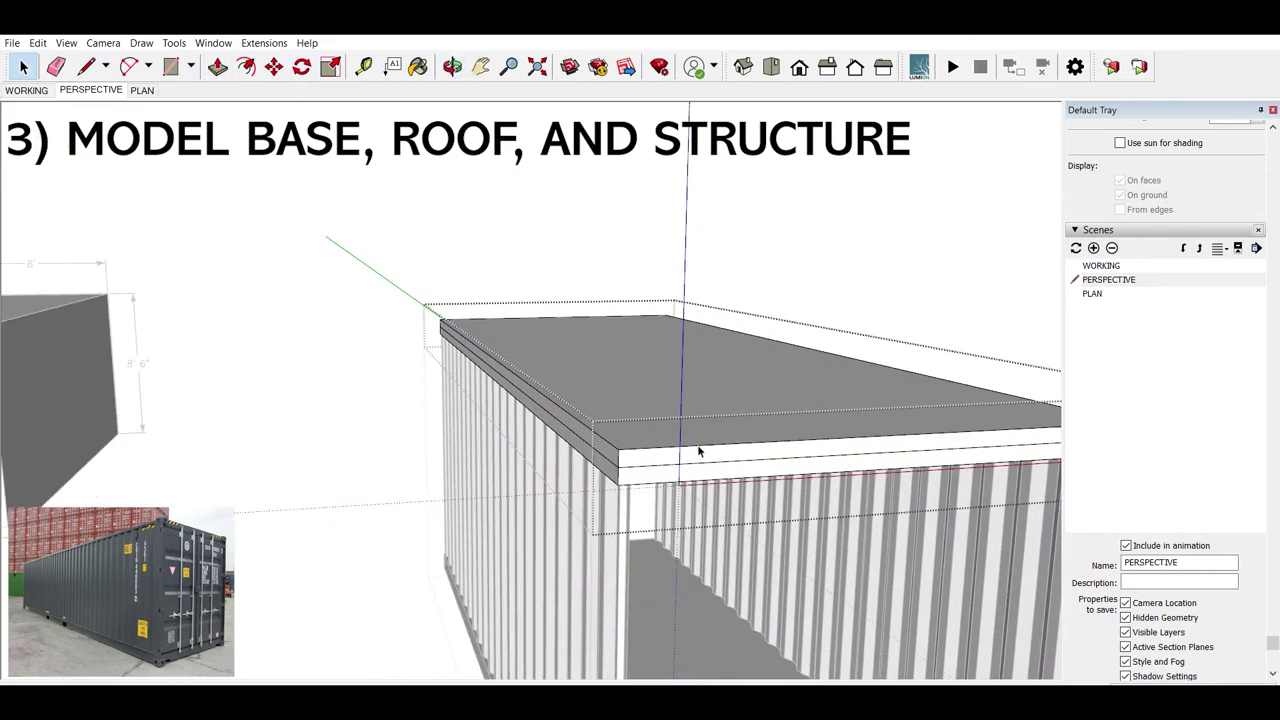
key("p")
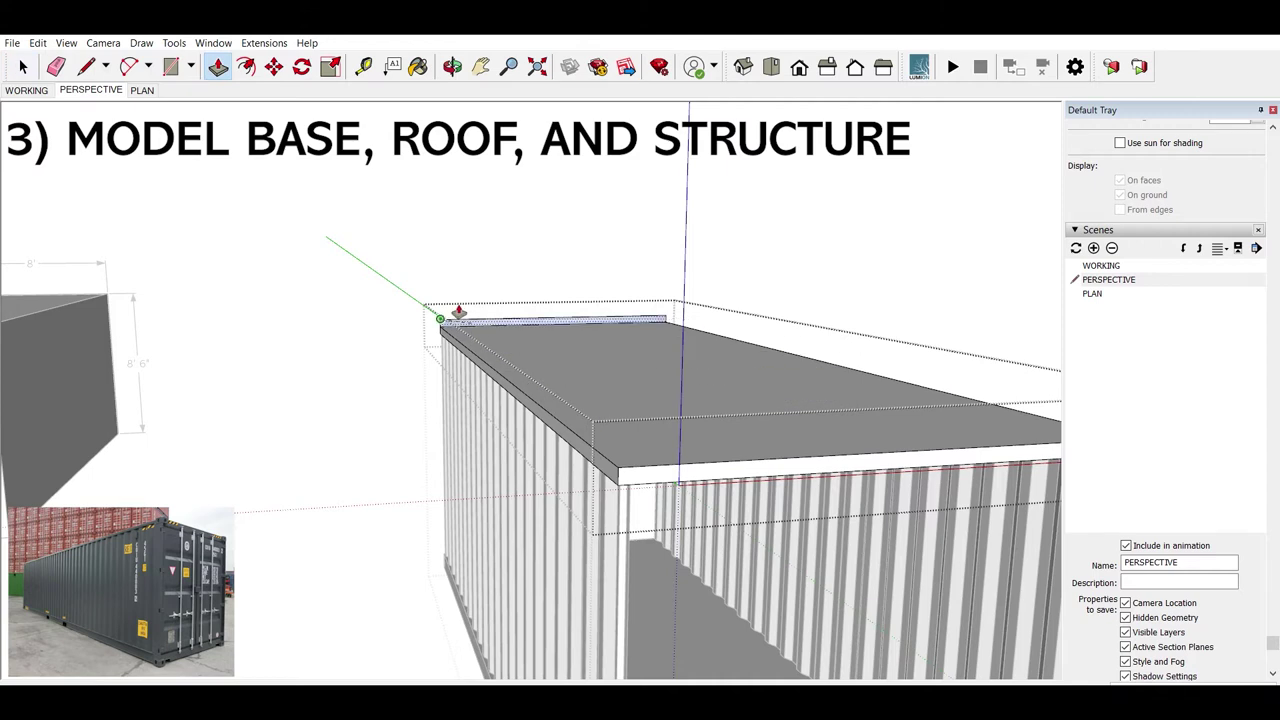
left_click(440, 310)
key("space")
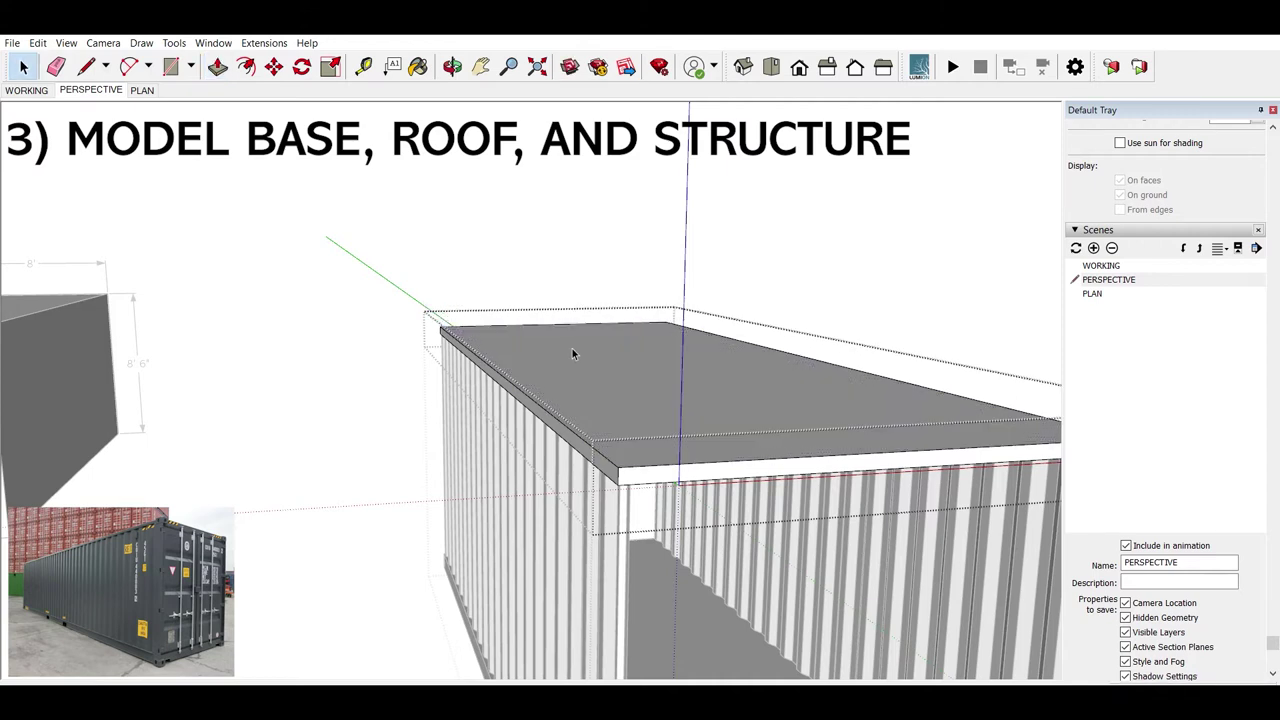
scroll("up", 3)
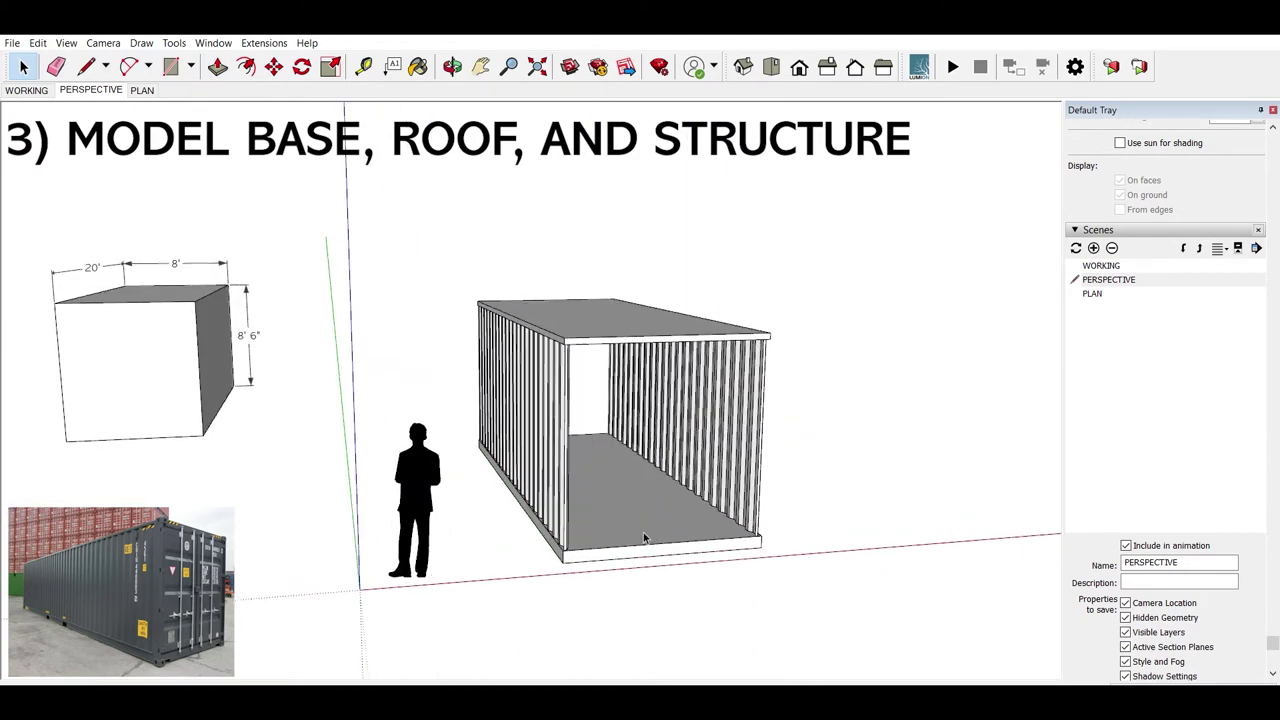
left_click_drag(644, 532, 545, 443)
Step: Reopen the container group and select the roof panel from a front view
left_click(545, 443)
double_click(588, 311)
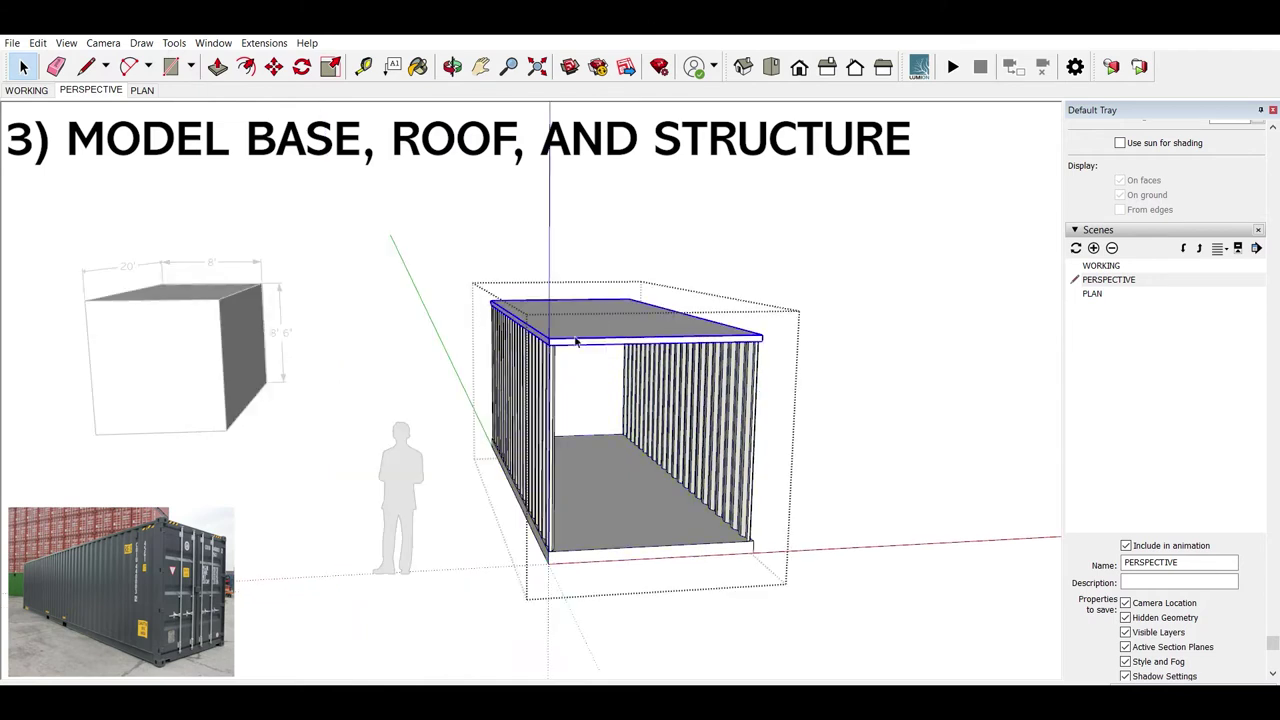
left_click_drag(663, 504, 588, 320)
left_click(588, 320)
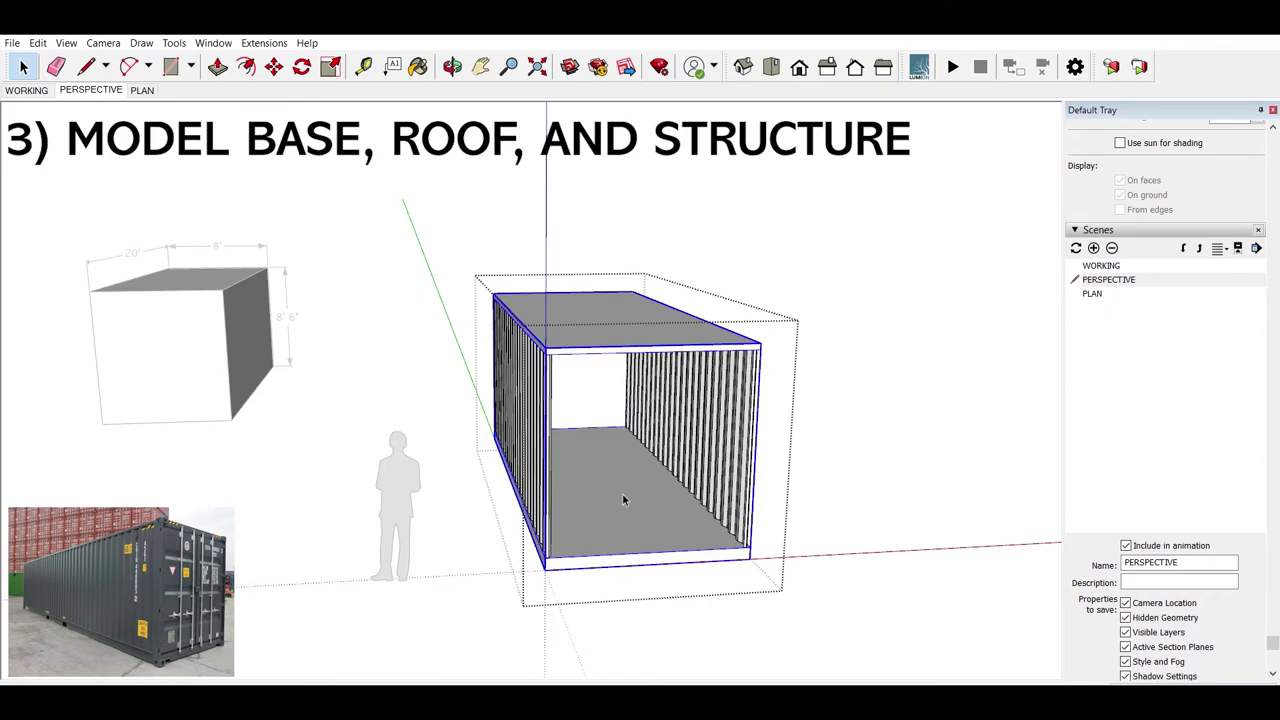
left_click_drag(621, 513, 550, 525)
scroll("up", 3)
scroll("up", 3)
key("r")
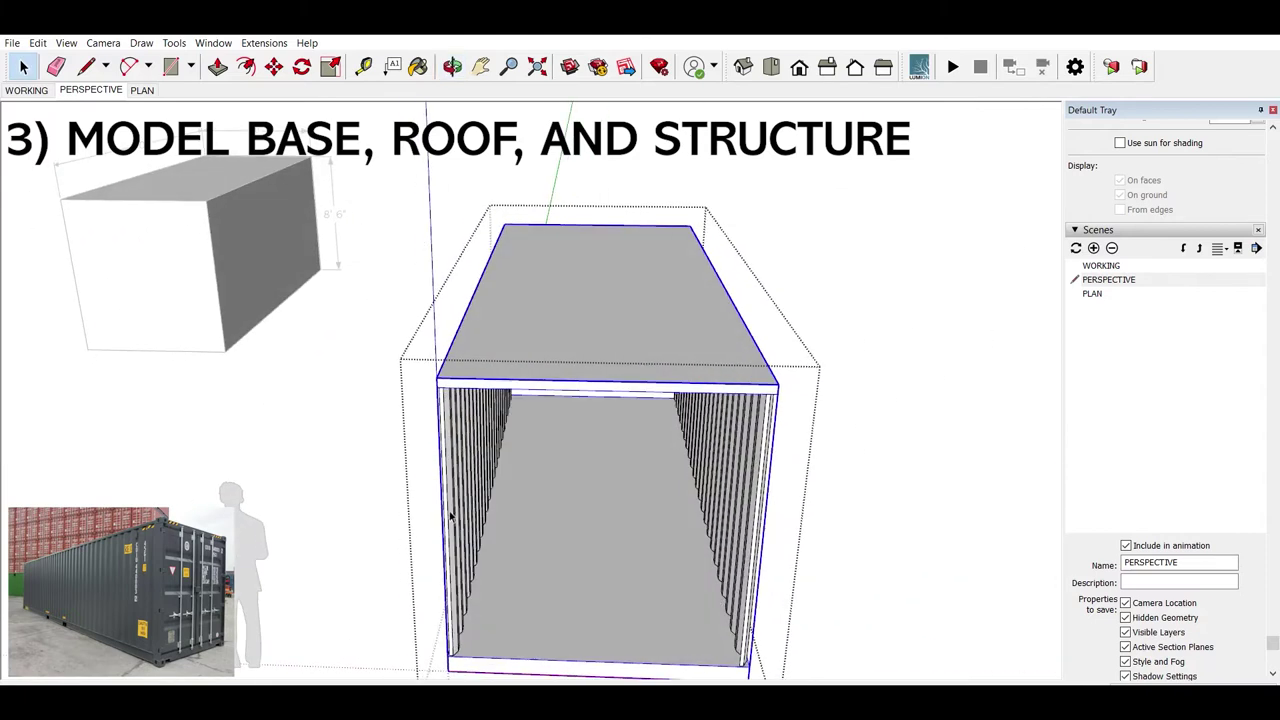
left_click_drag(450, 515, 487, 604)
scroll("up", 3)
scroll("up", 3)
Step: Draw a small face at the container corner and make it a group
key("r")
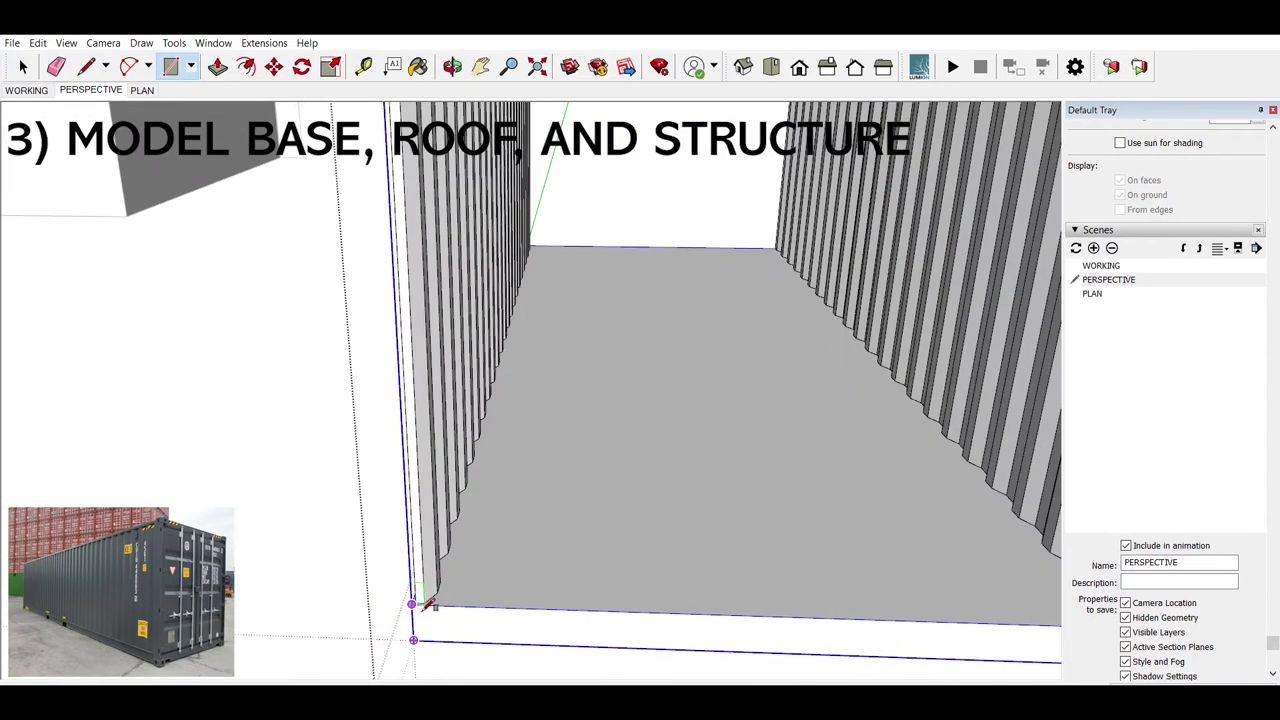
key("l")
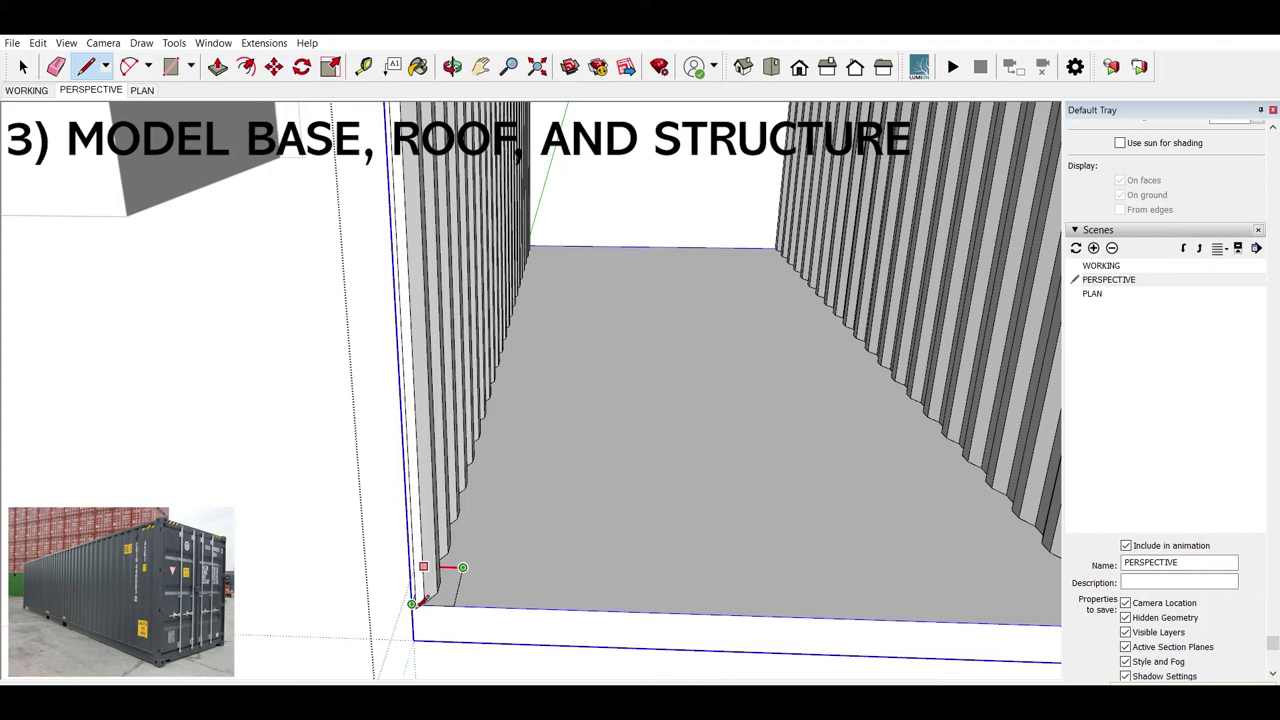
key("space")
left_click(446, 588)
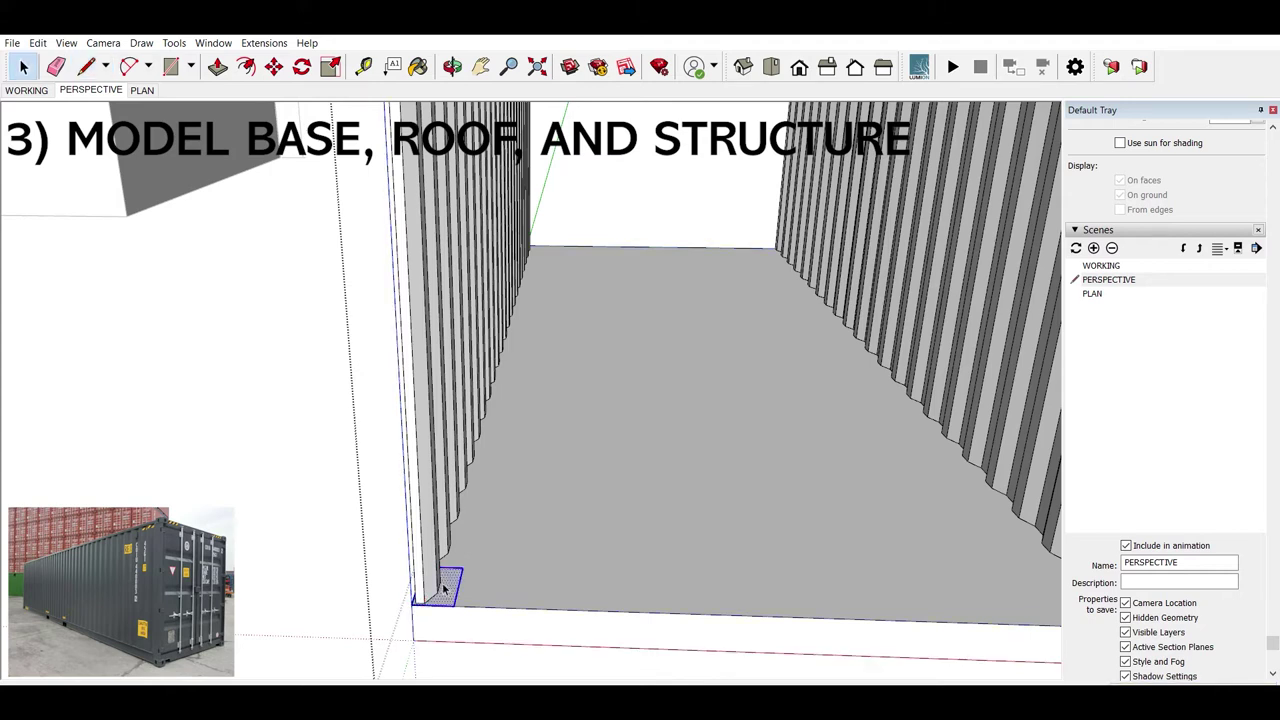
key("g")
left_click(466, 600)
Step: Raise the corner face into an upright column reaching the roof
key("p")
scroll("down", 3)
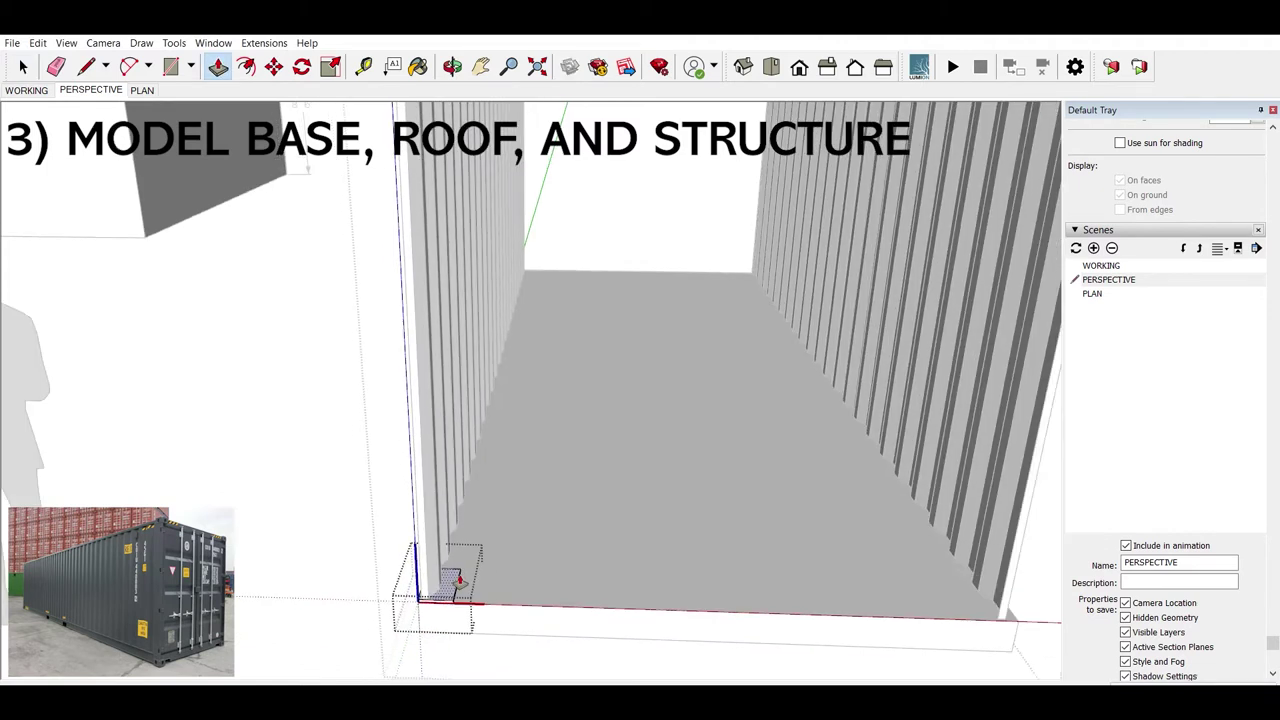
scroll("down", 3)
scroll("down", 3)
left_click(458, 588)
left_click(503, 361)
key("space")
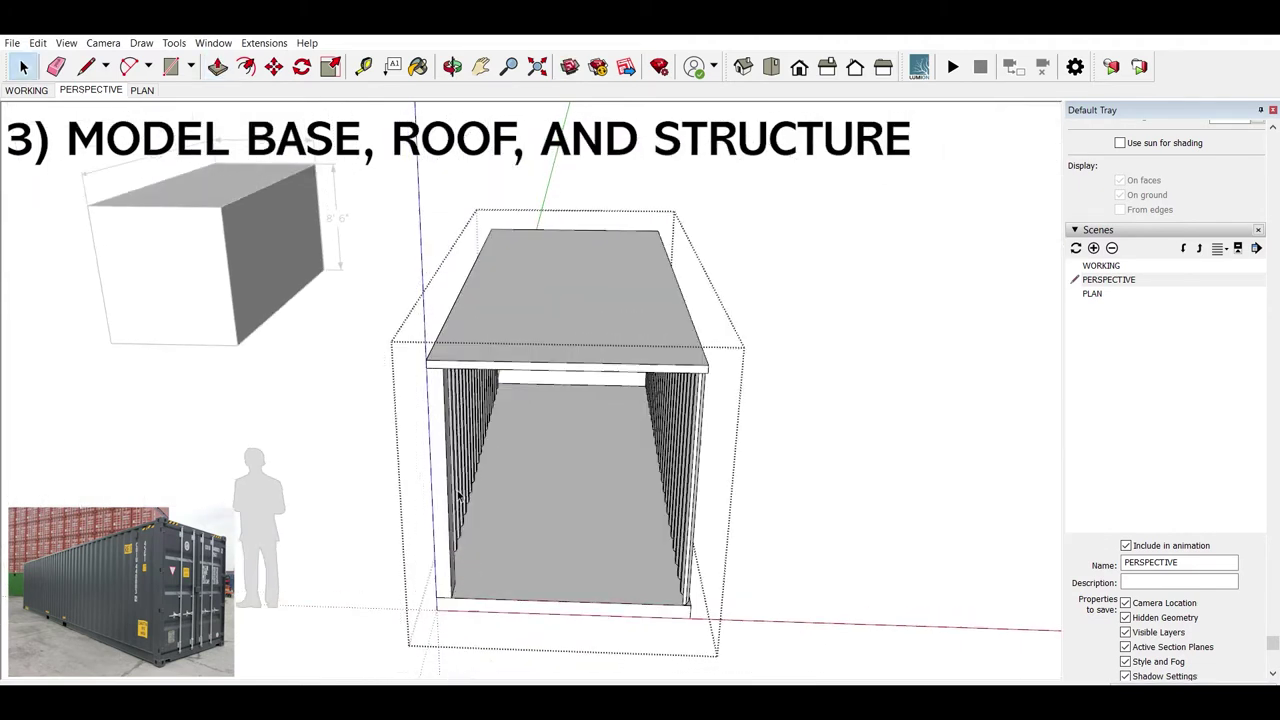
left_click_drag(503, 361, 737, 346)
scroll("up", 3)
scroll("up", 3)
left_click_drag(731, 453, 797, 409)
scroll("down", 3)
scroll("up", 3)
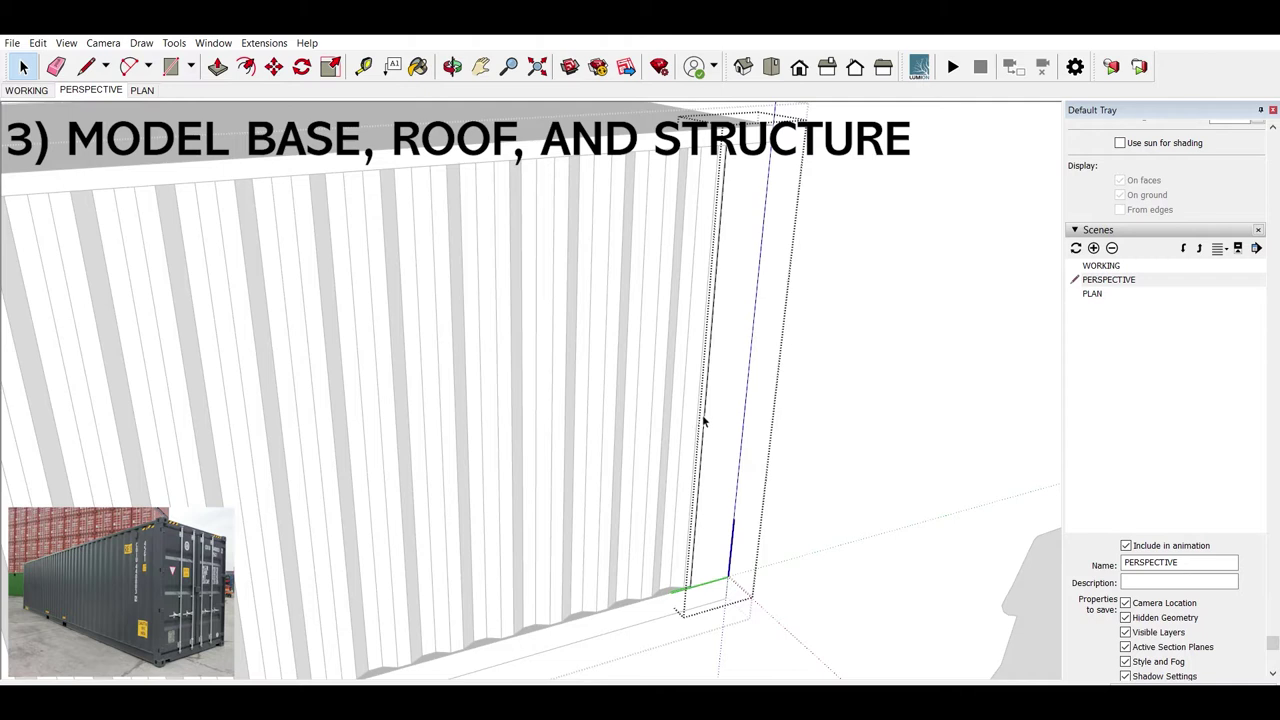
Step: Move the corner column to the container's far corner
key("p")
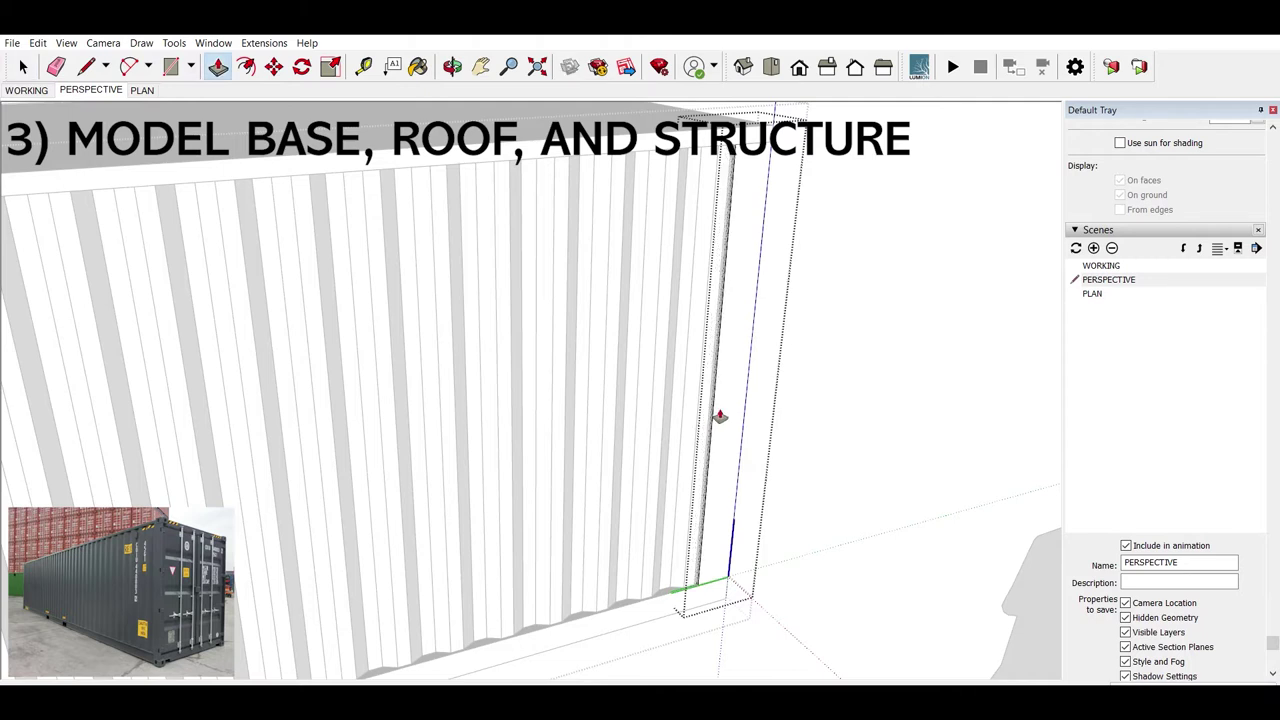
key("space")
left_click_drag(711, 420, 740, 630)
scroll("down", 3)
left_click(557, 521)
key("m")
left_click(568, 538)
left_click(732, 624)
key("space")
scroll("down", 3)
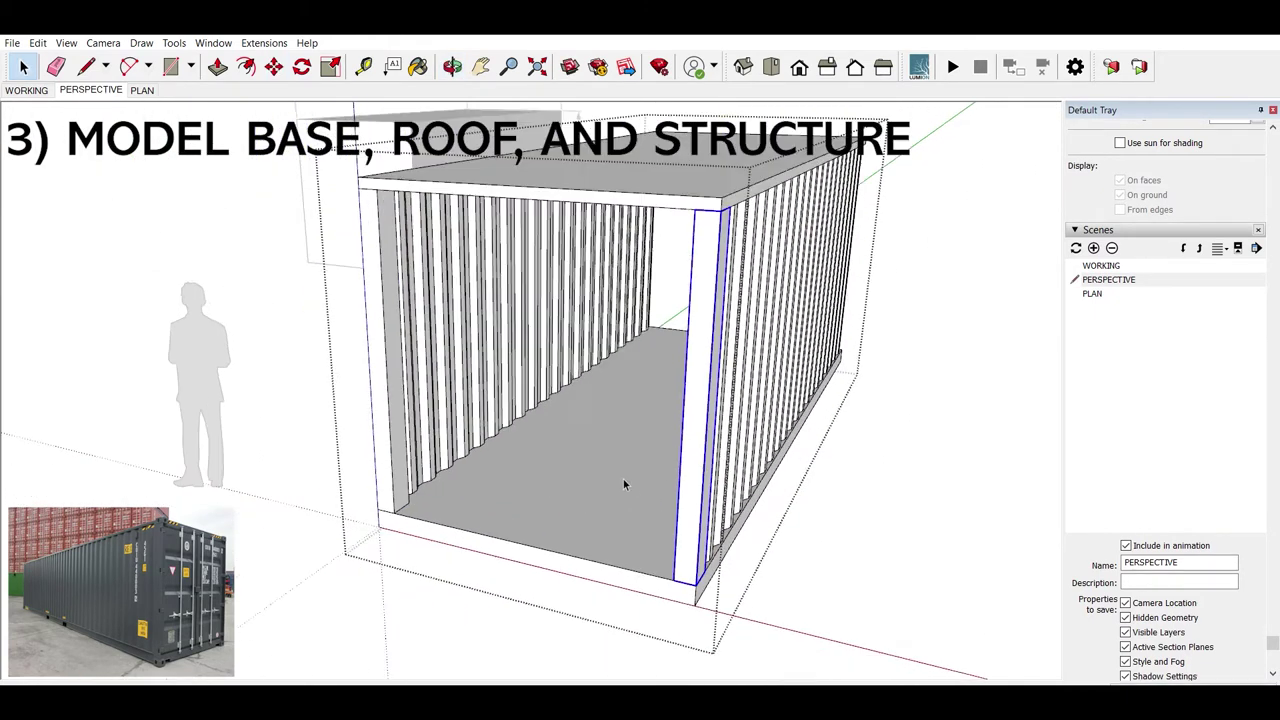
left_click_drag(623, 479, 640, 470)
scroll("up", 3)
scroll("up", 3)
Step: Enter the long base beam group along the wall and orbit to its top face
left_click(375, 528)
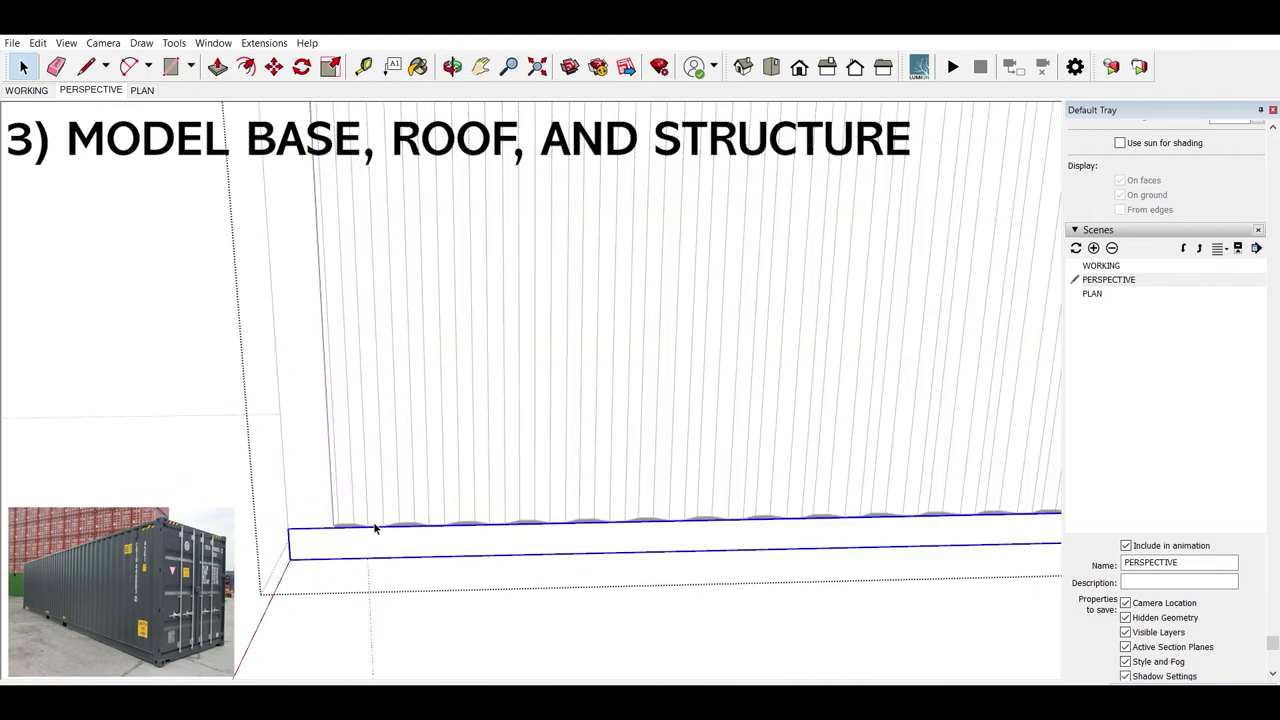
double_click(352, 522)
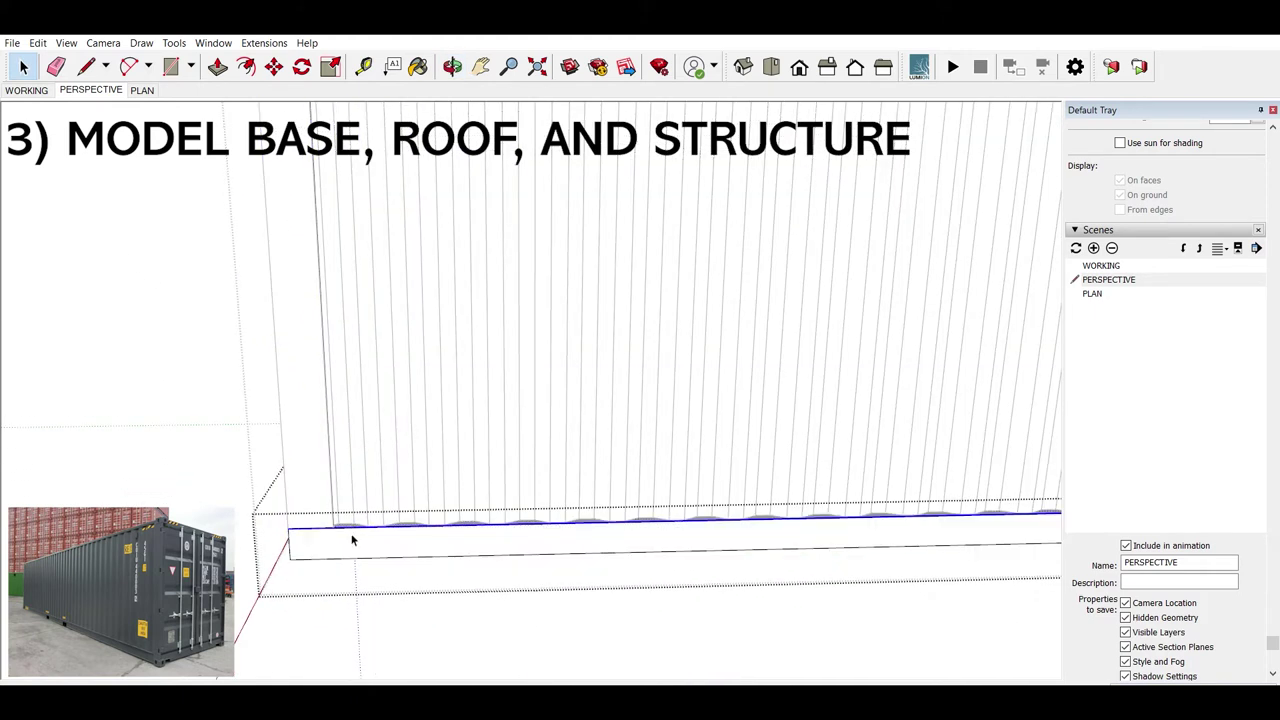
scroll("down", 3)
left_click_drag(343, 529, 377, 478)
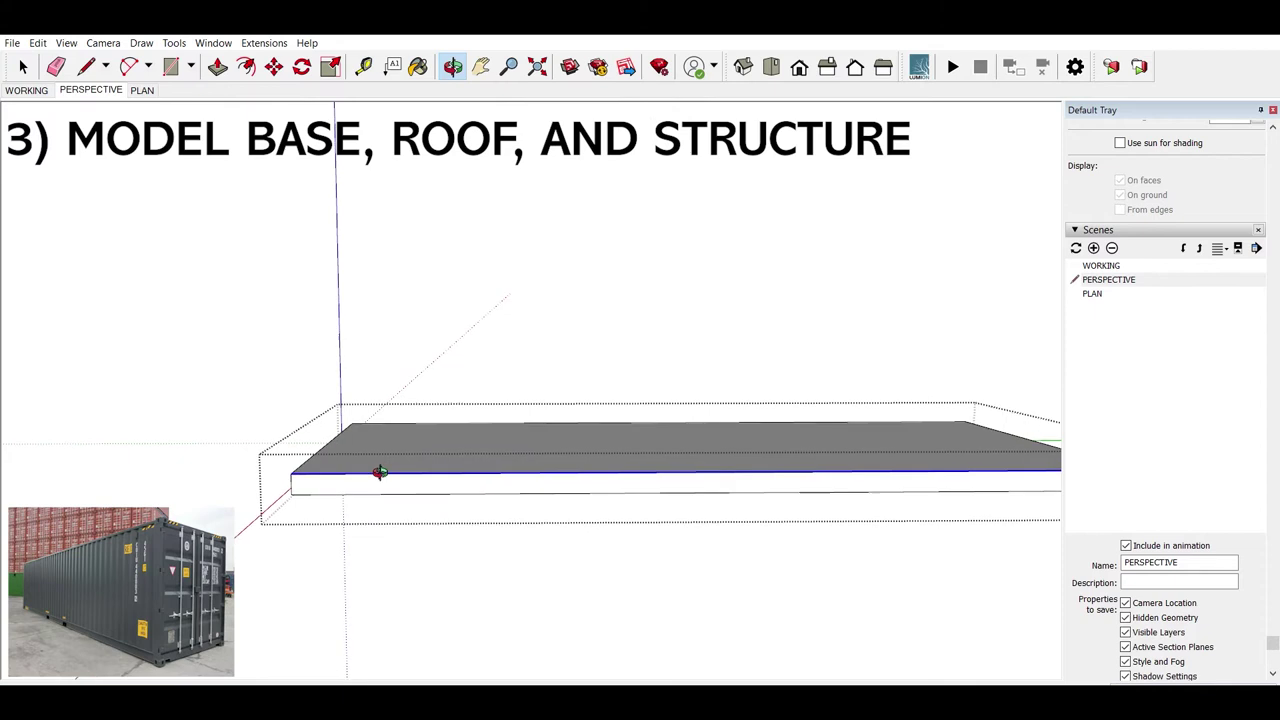
Step: Move the beam face's top and bottom edges to mark a thin strip along the front
key("m")
left_click(390, 478)
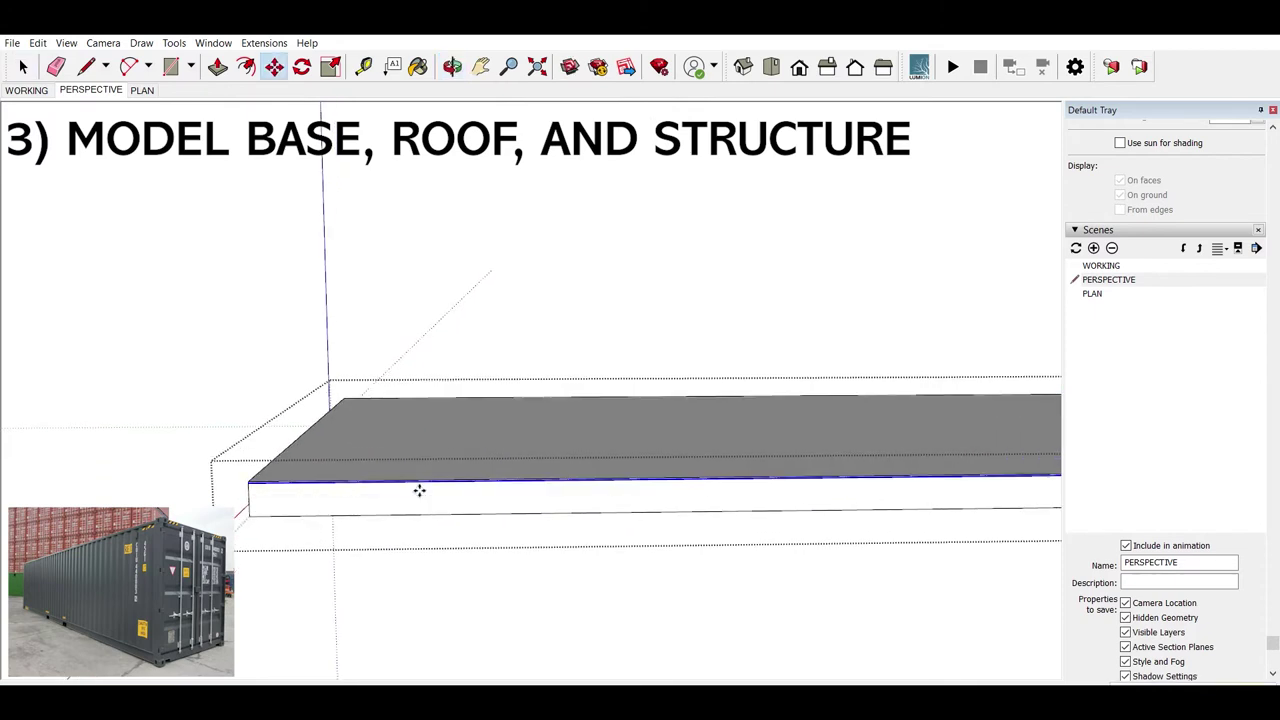
key("m")
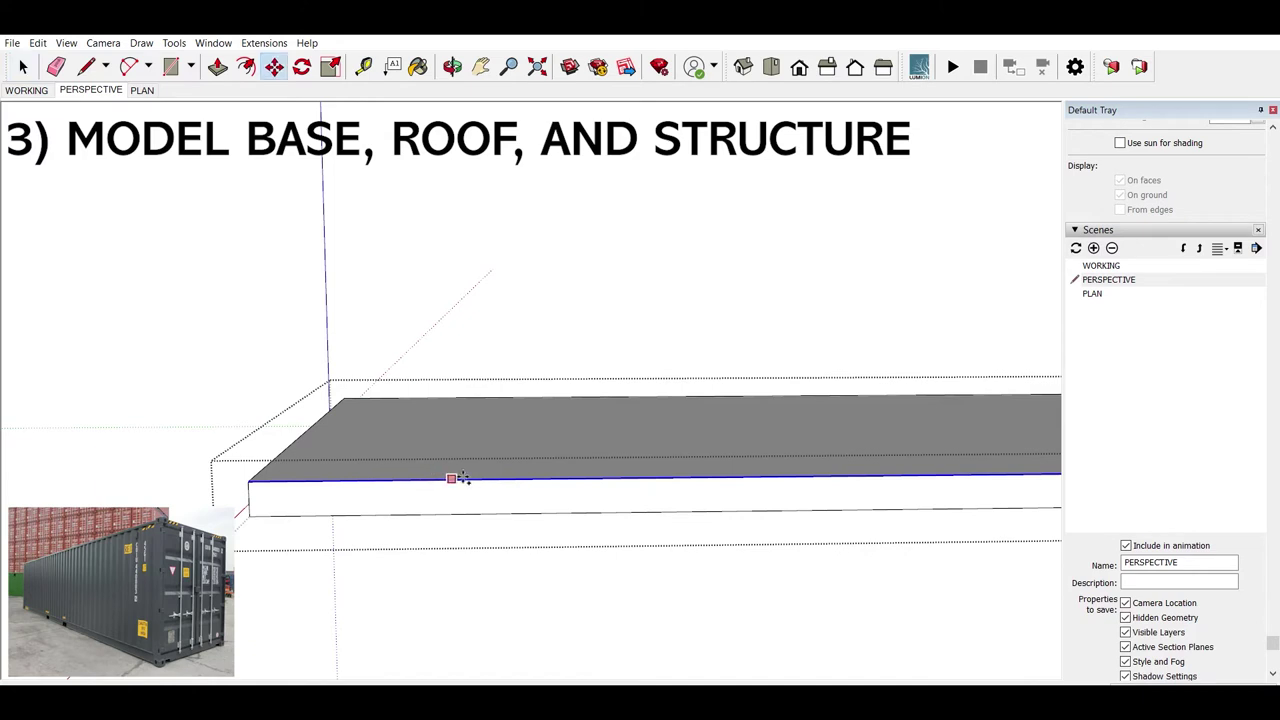
left_click(451, 478)
left_click(455, 492)
key("space")
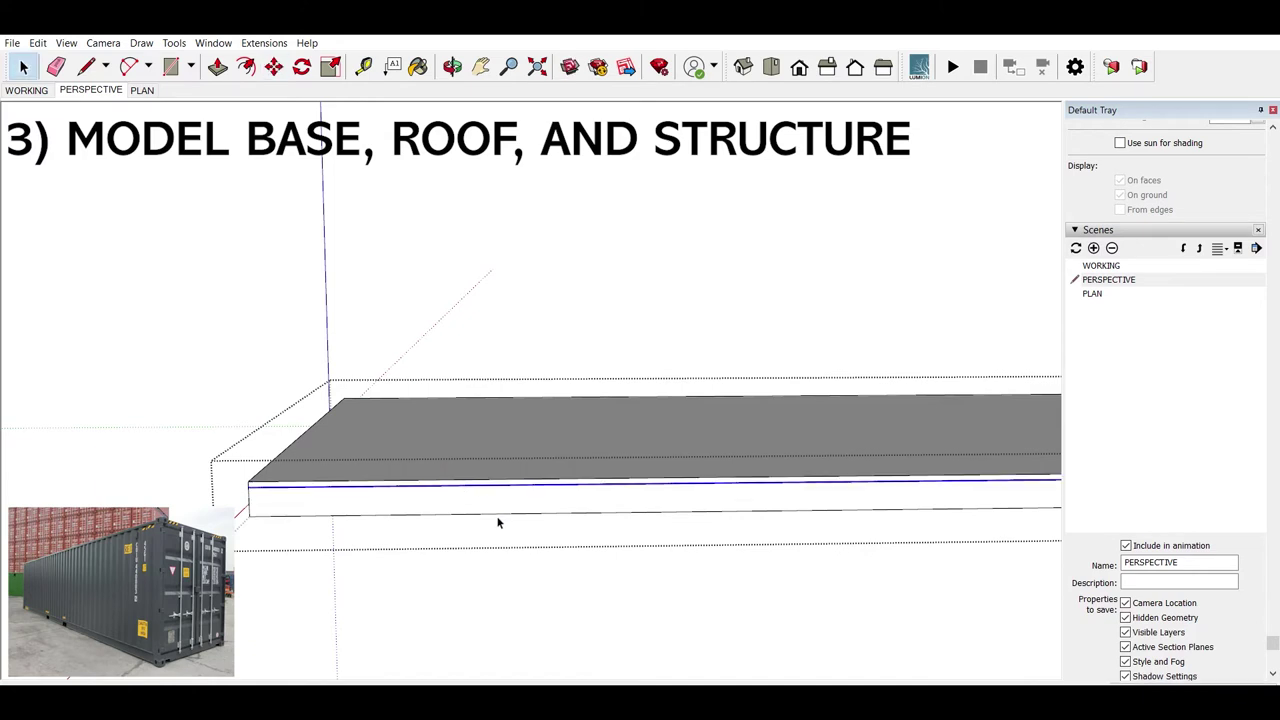
left_click(525, 509)
key("m")
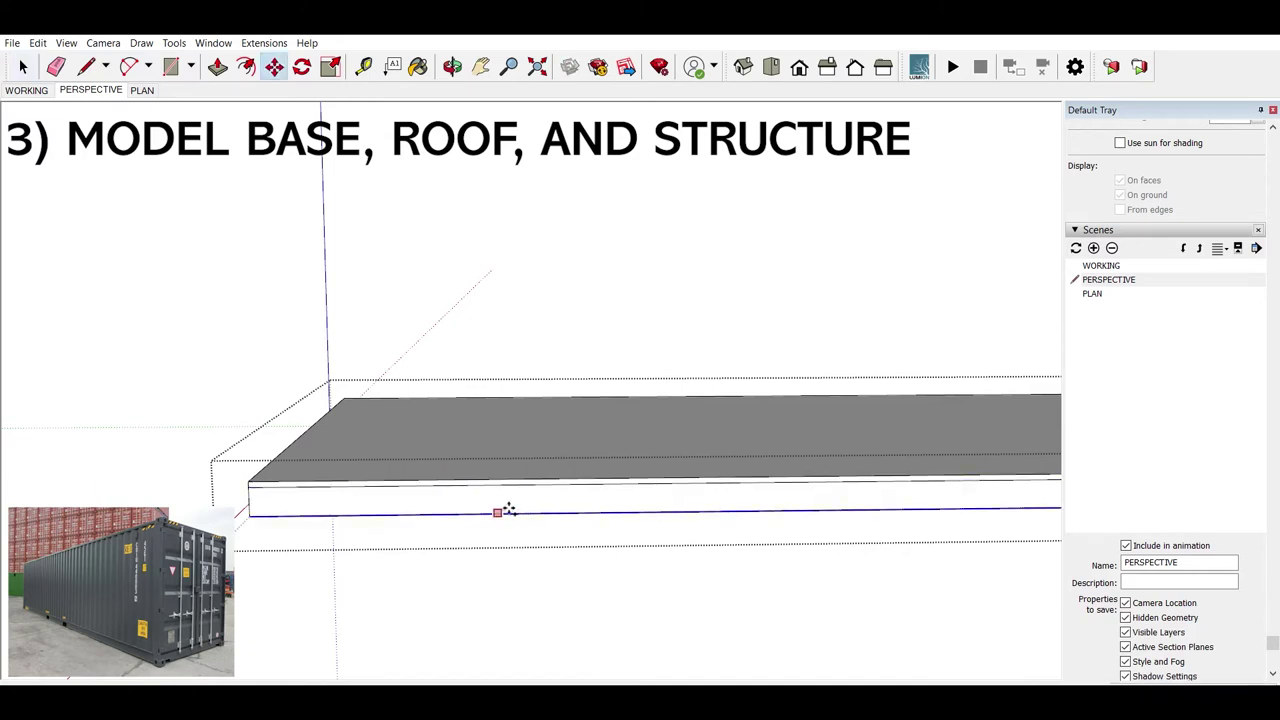
left_click(505, 511)
left_click(520, 498)
key("space")
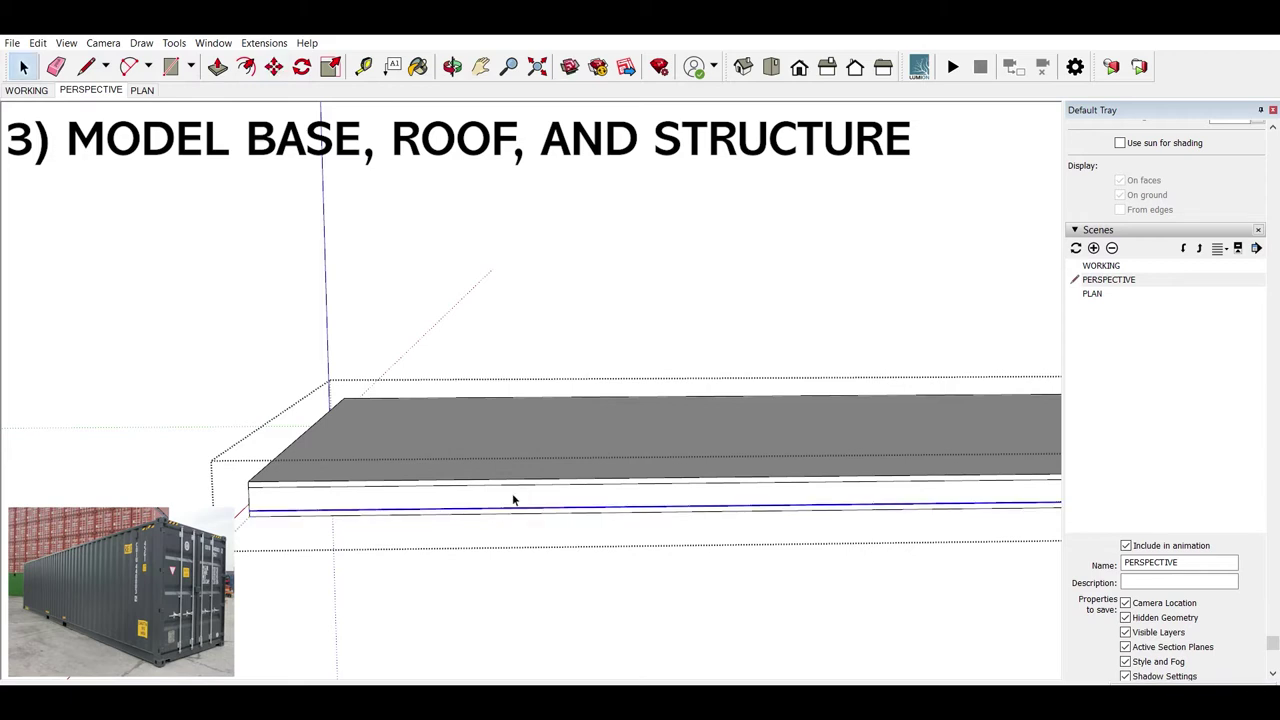
Step: Push the thin front strip inward to start the stepped profile
left_click(522, 494)
left_click(528, 493)
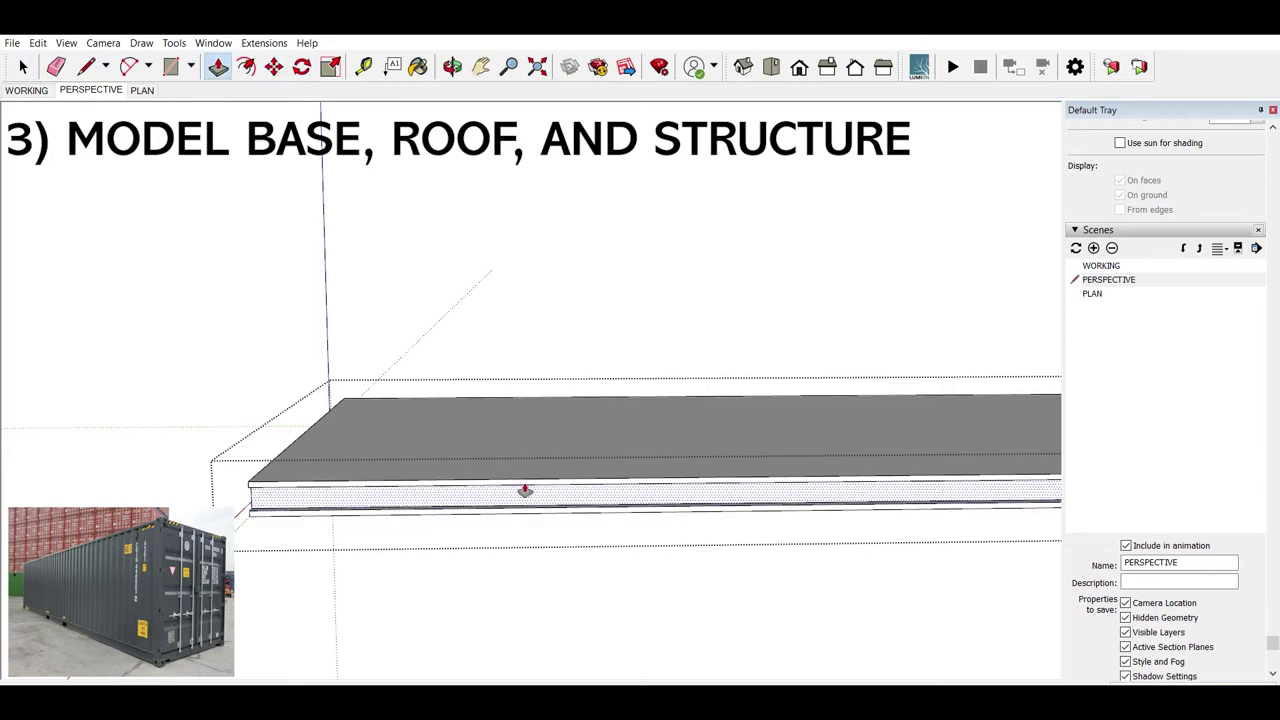
left_click(525, 491)
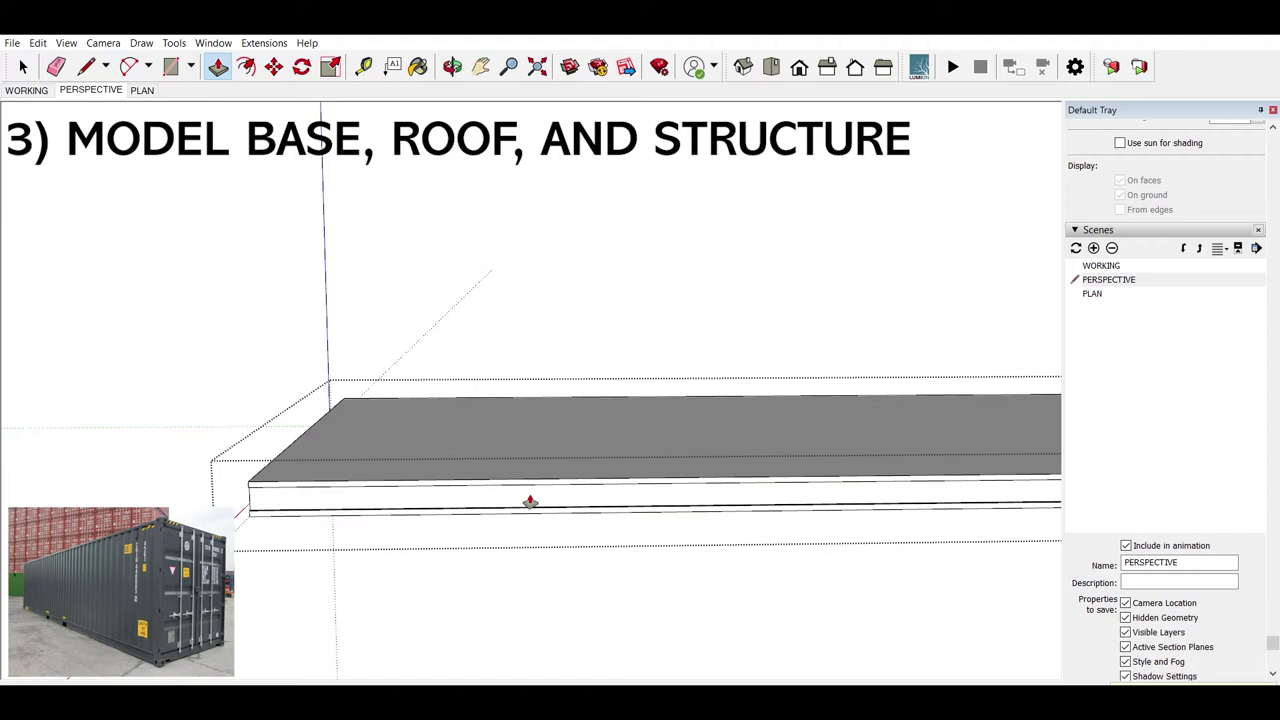
left_click_drag(531, 501, 463, 486)
key("space")
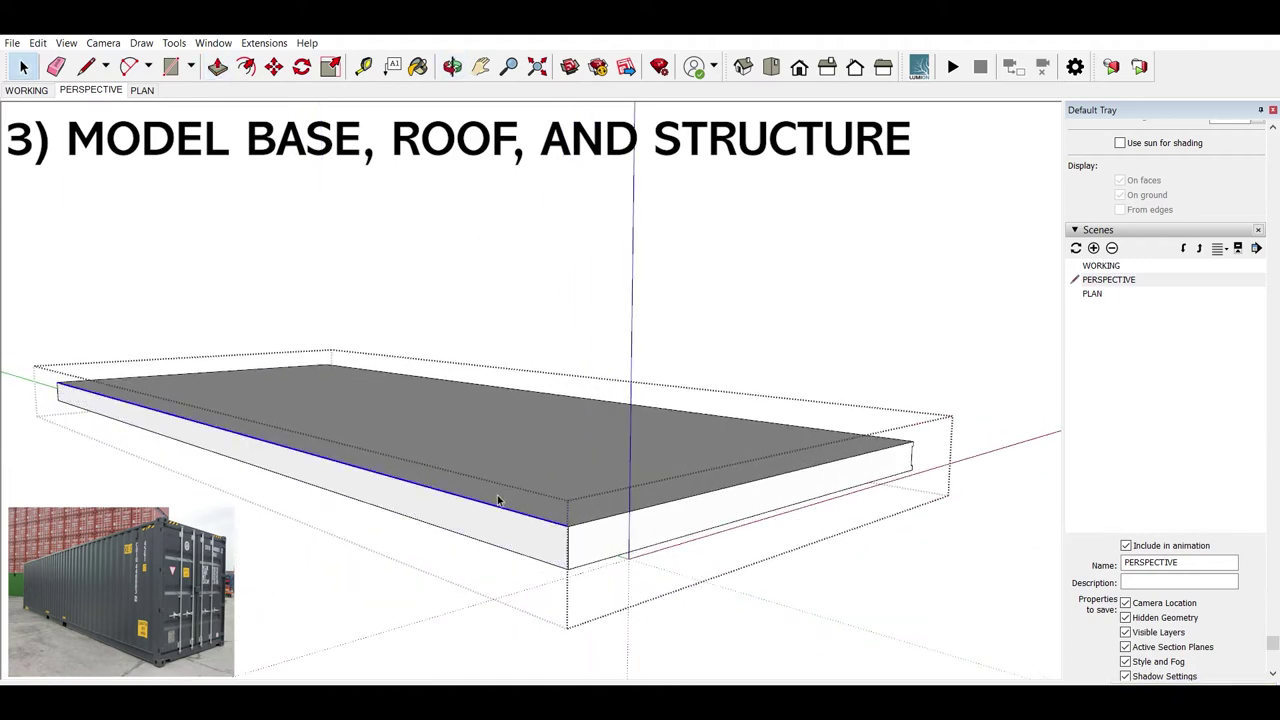
Step: Shift the front face's upper and lower edges to outline a second long strip
key("m")
left_click(510, 502)
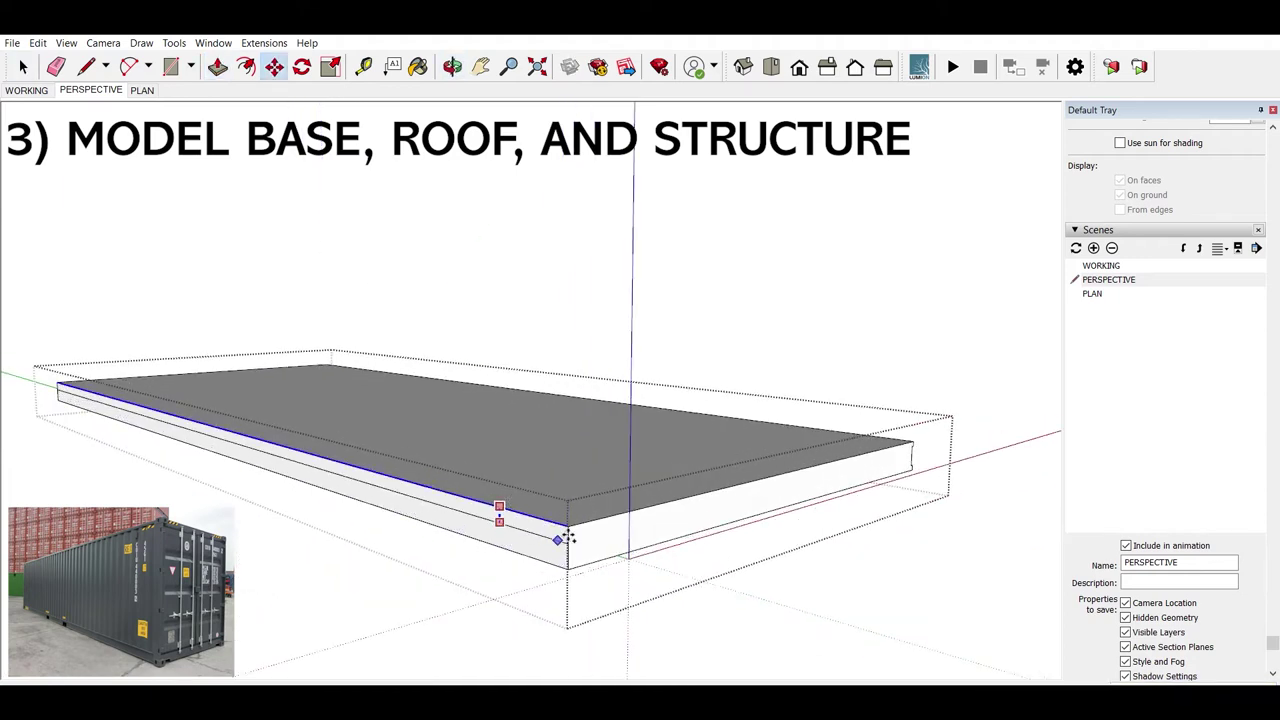
left_click(565, 537)
key("space")
left_click(541, 558)
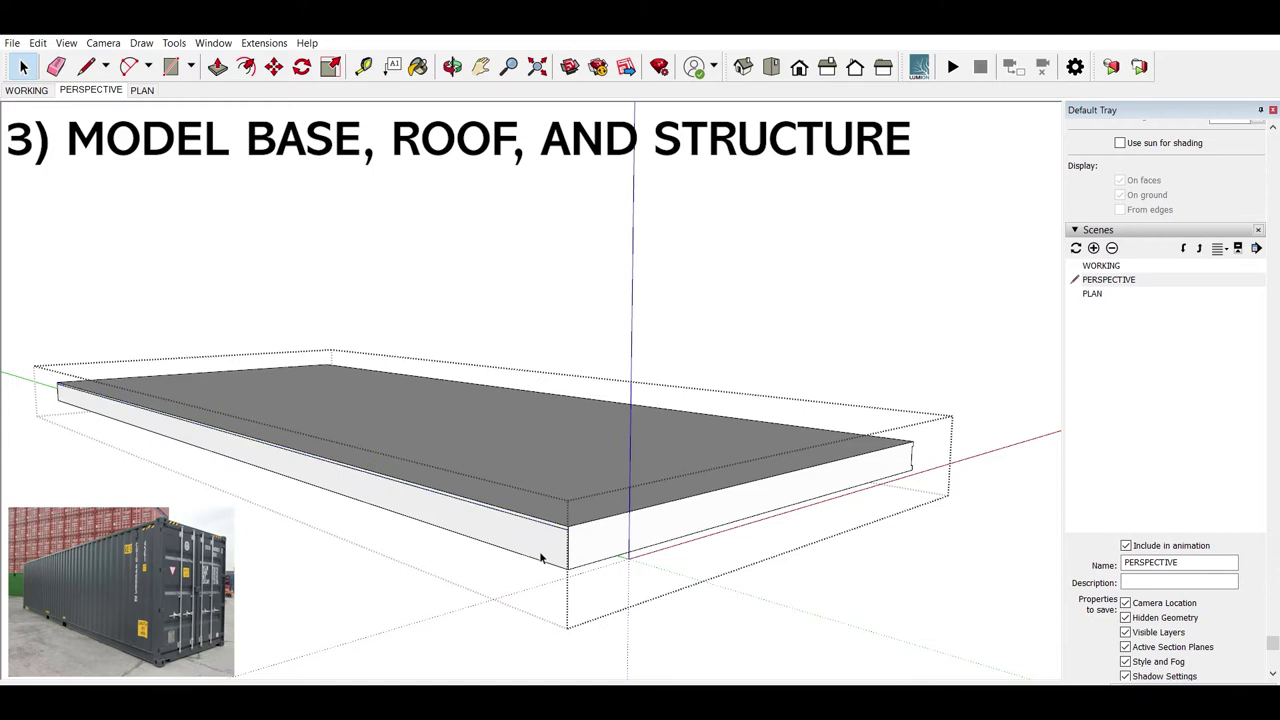
left_click(524, 551)
key("m")
left_click(516, 551)
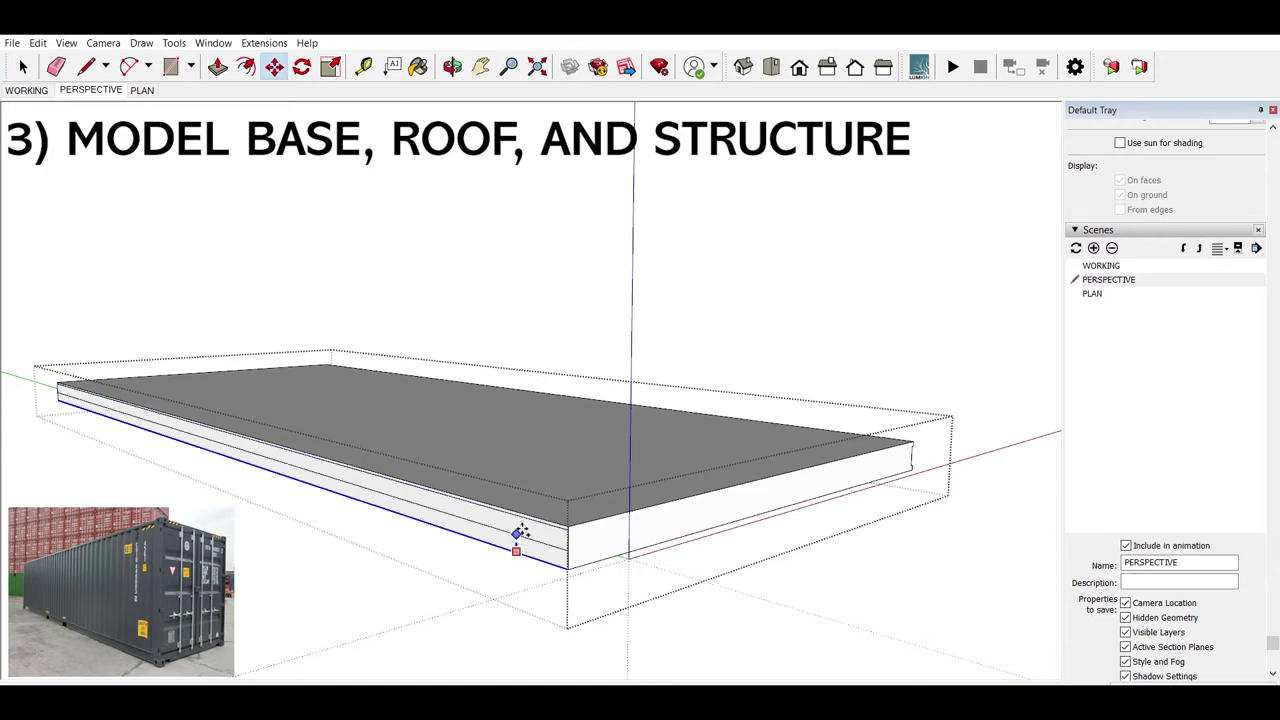
left_click(518, 532)
Step: Push the long front strip and the upper strip in to form the recessed lip
key("space")
left_click_drag(864, 528, 603, 509)
left_click(607, 474)
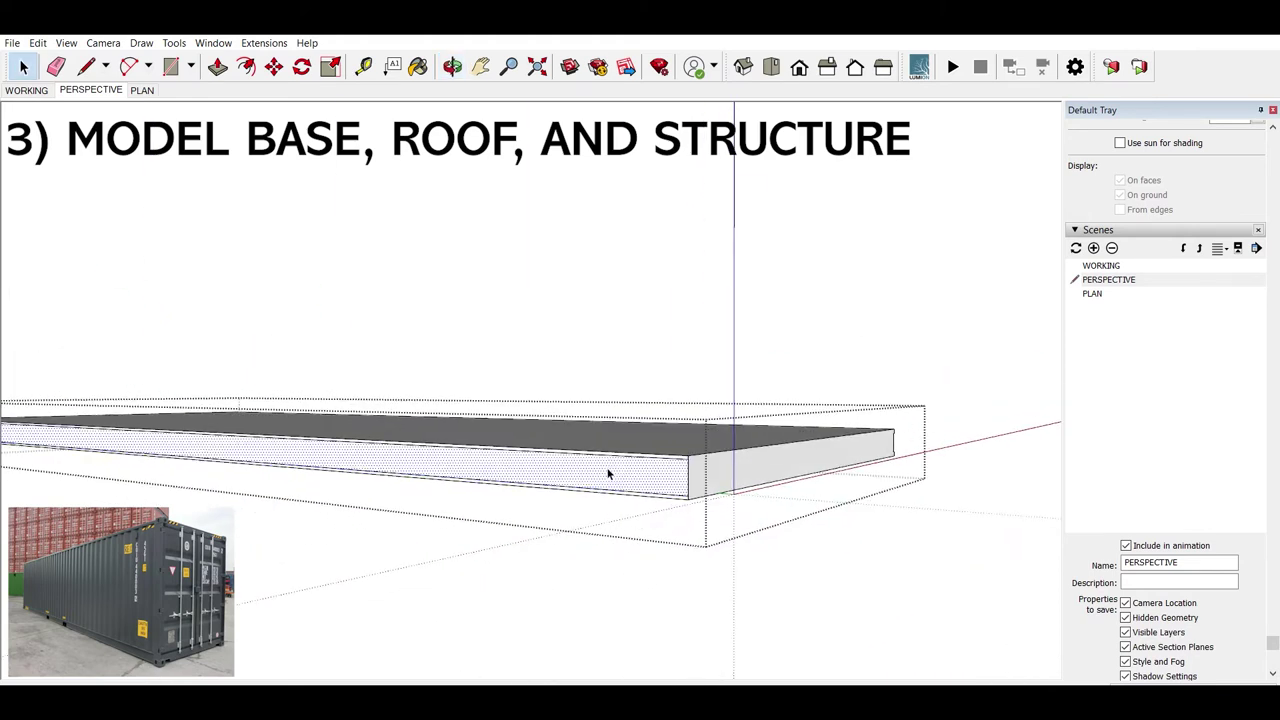
left_click(622, 465)
left_click(628, 465)
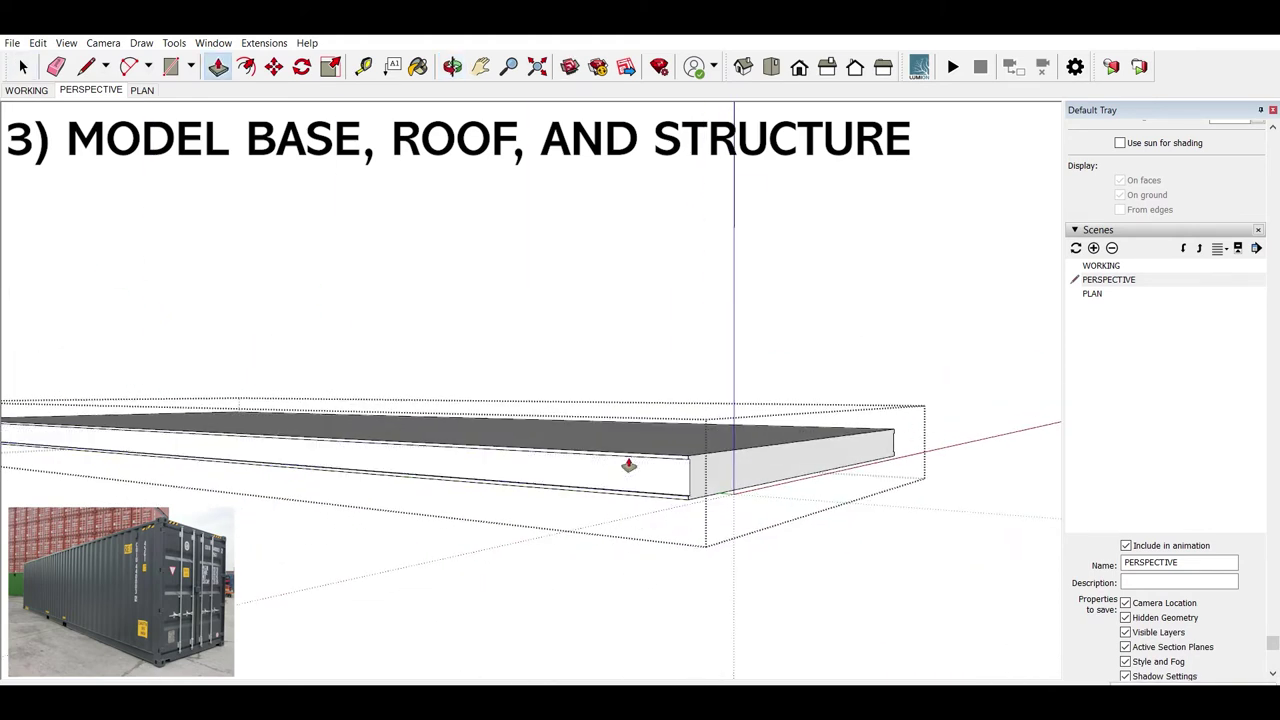
scroll("up", 3)
scroll("up", 3)
scroll("up", 3)
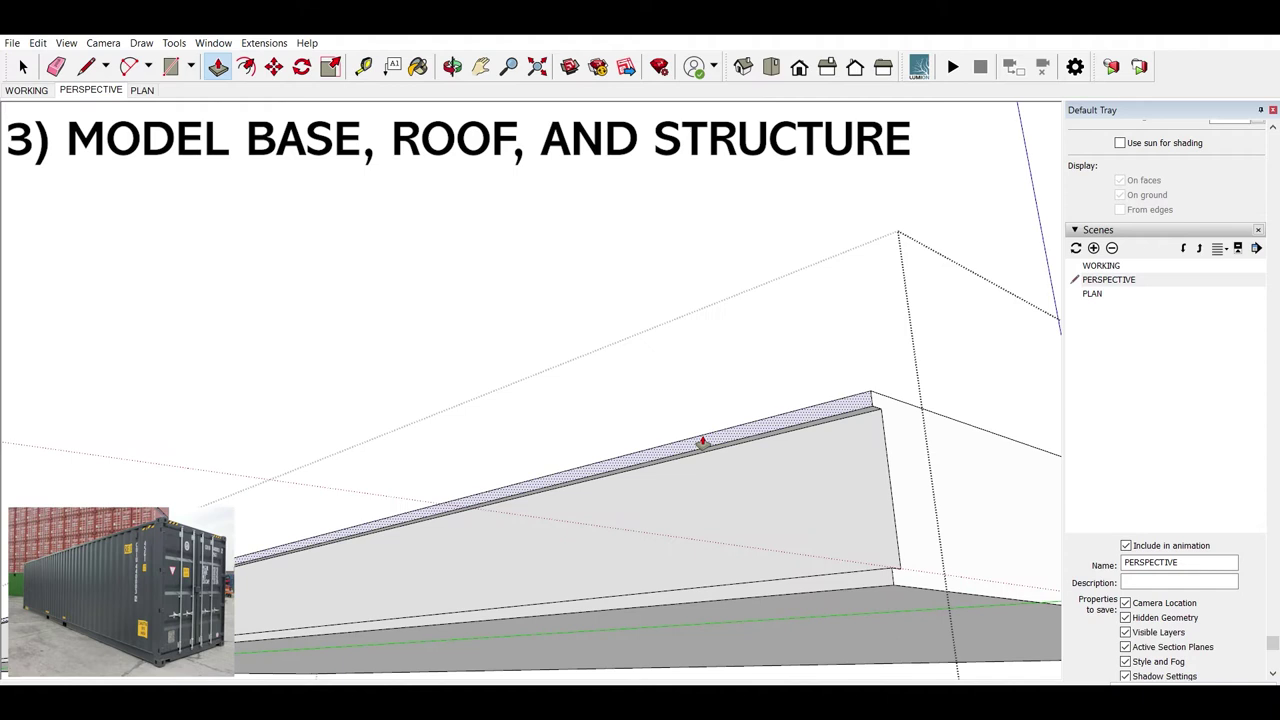
left_click(698, 453)
left_click(698, 453)
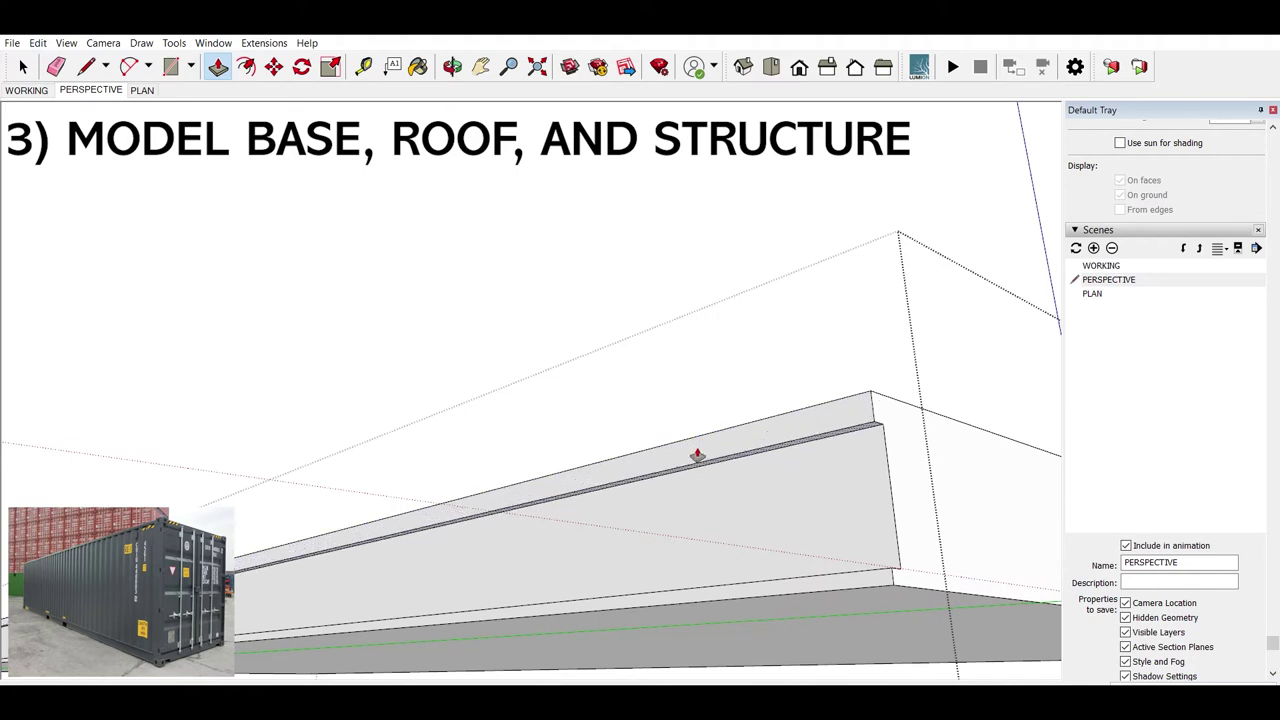
left_click_drag(691, 480, 528, 491)
key("space")
left_click_drag(617, 460, 488, 487)
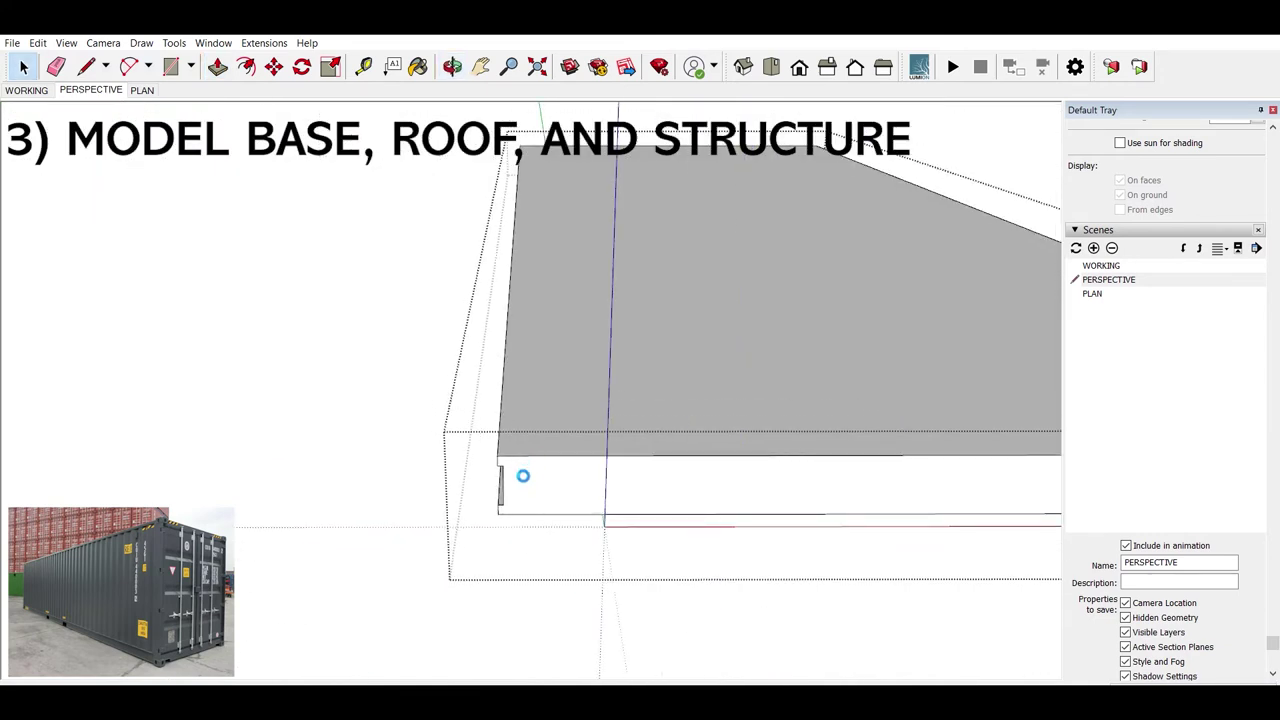
Step: Draw a line closing a face at the slab corner and extrude it along the edge
key("l")
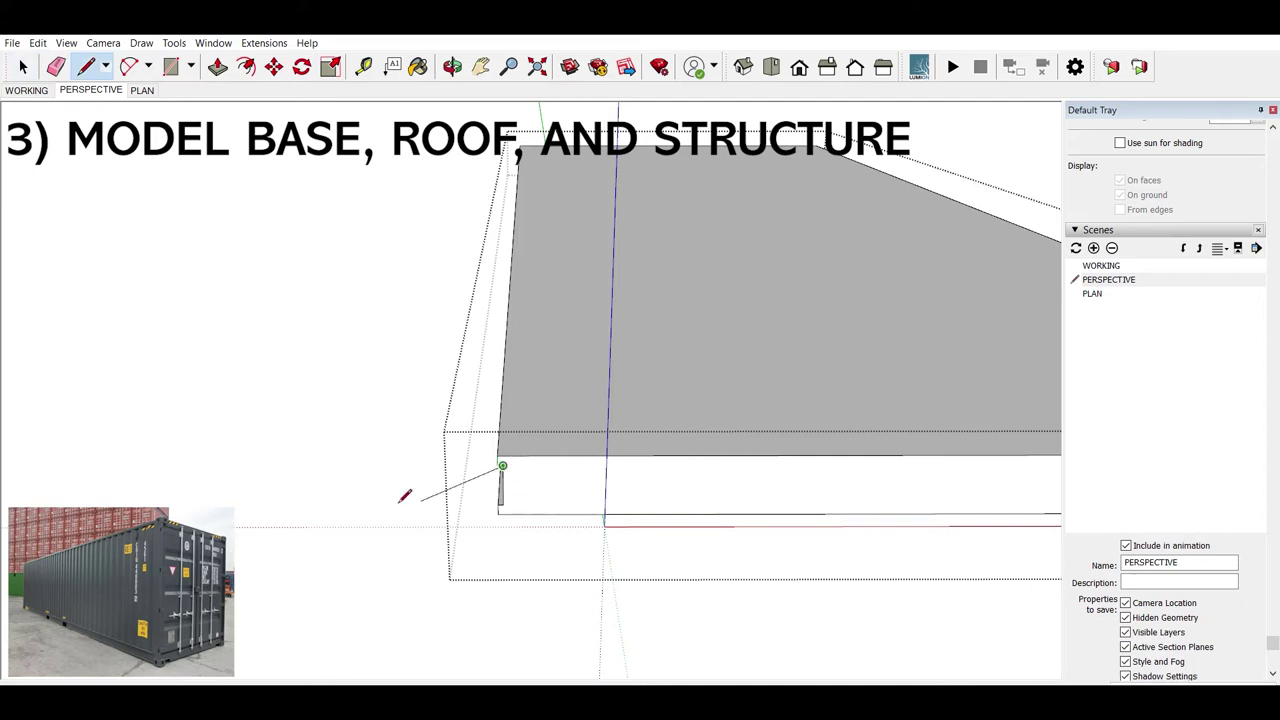
scroll("down", 3)
left_click_drag(591, 431, 837, 480)
scroll("up", 3)
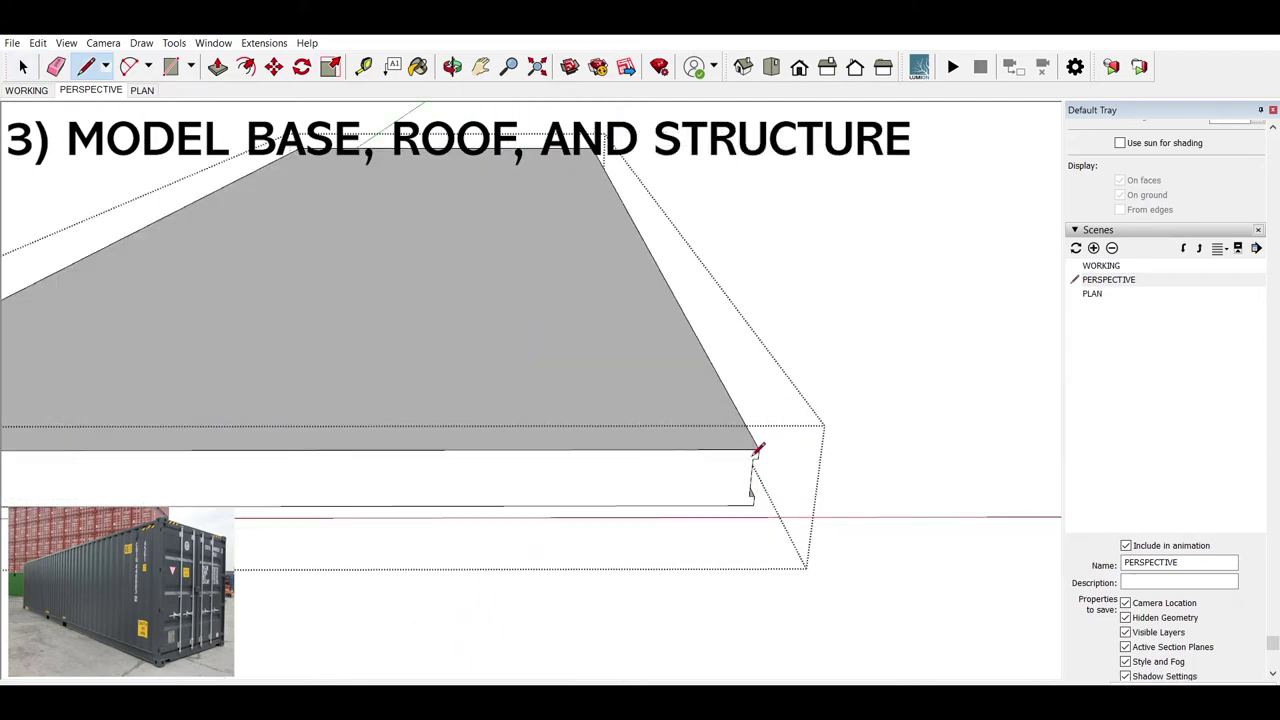
left_click(753, 457)
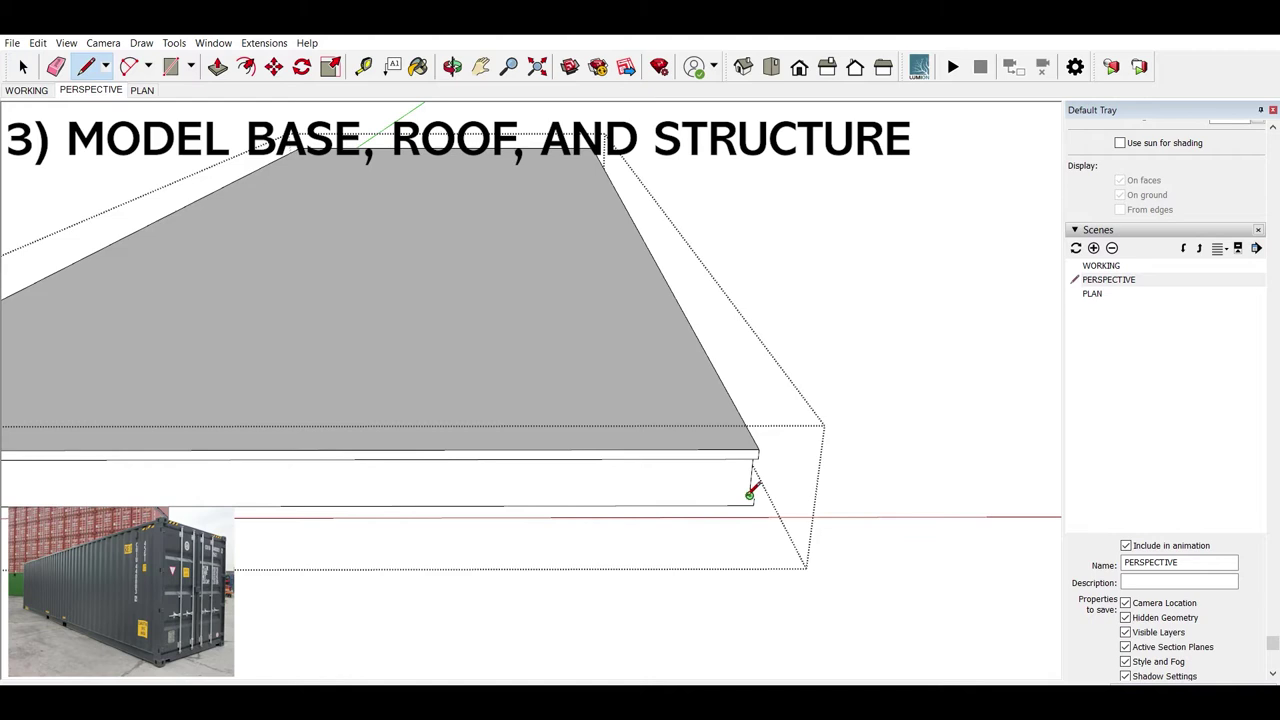
scroll("down", 3)
scroll("up", 3)
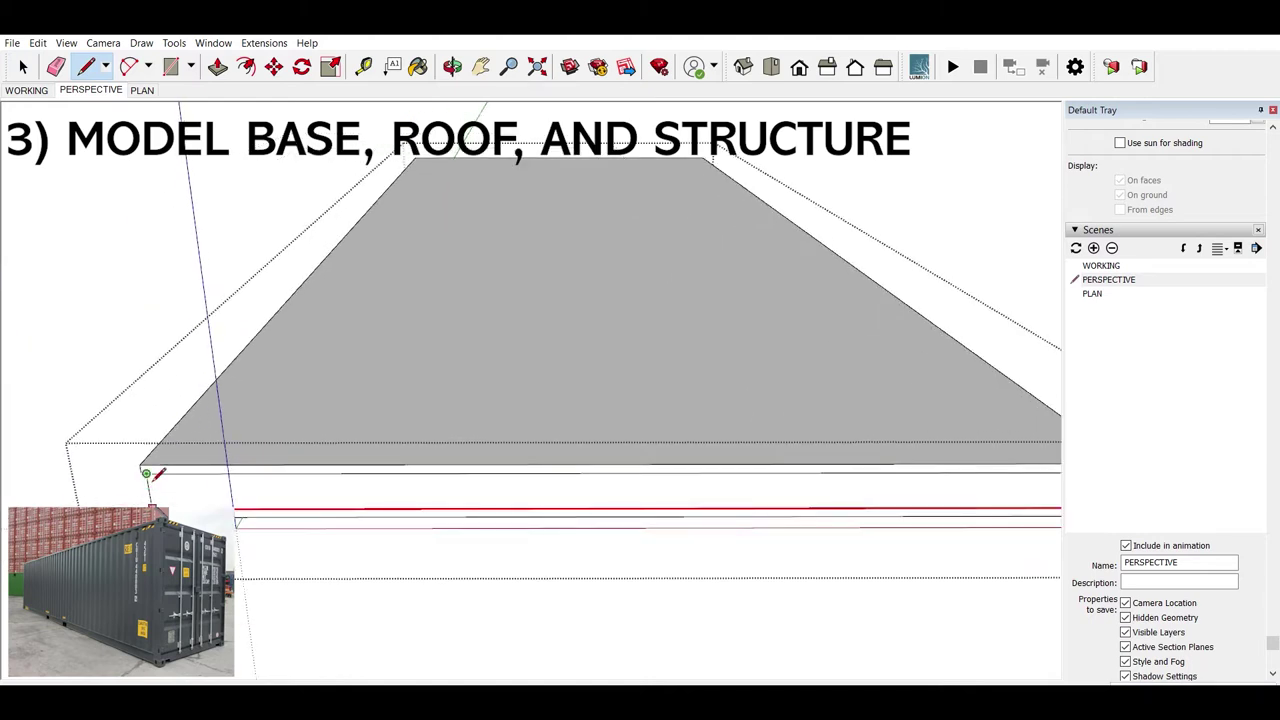
left_click(146, 473)
key("space")
key("p")
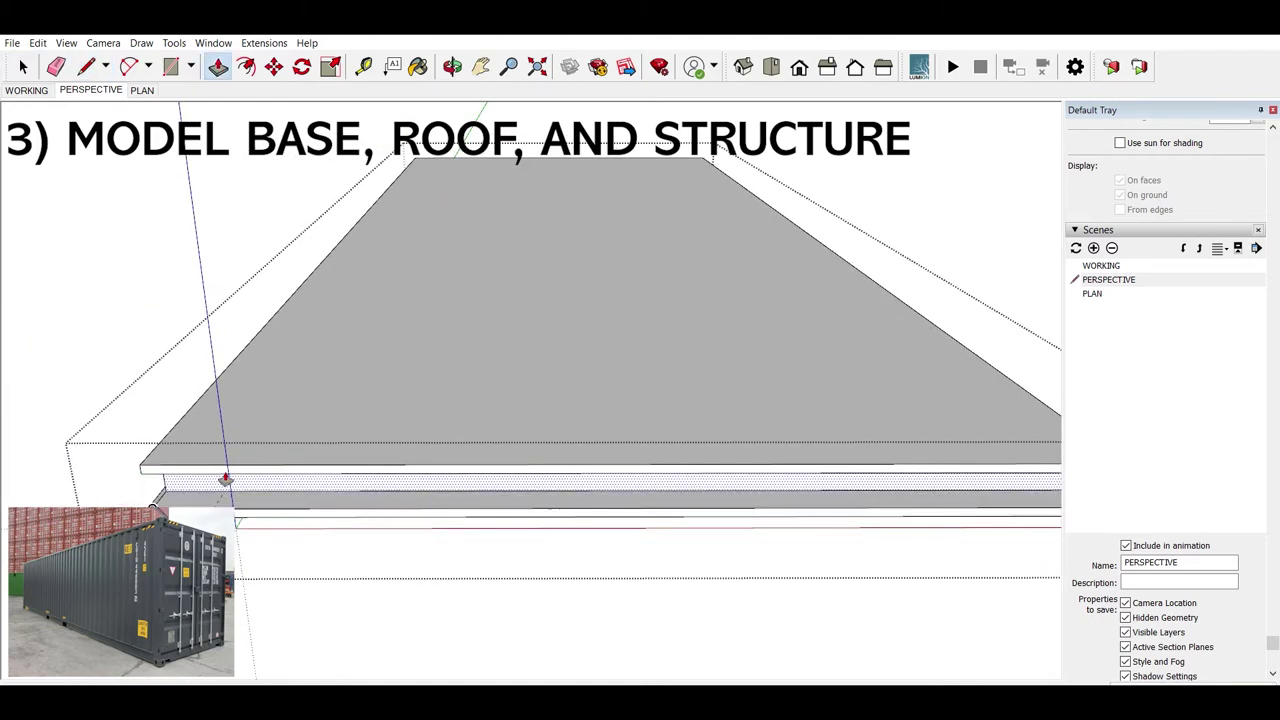
key("space")
Step: Outline a face beneath the slab between its corners and extrude it along the slab
scroll("down", 3)
left_click_drag(417, 429, 80, 449)
scroll("up", 3)
scroll("up", 3)
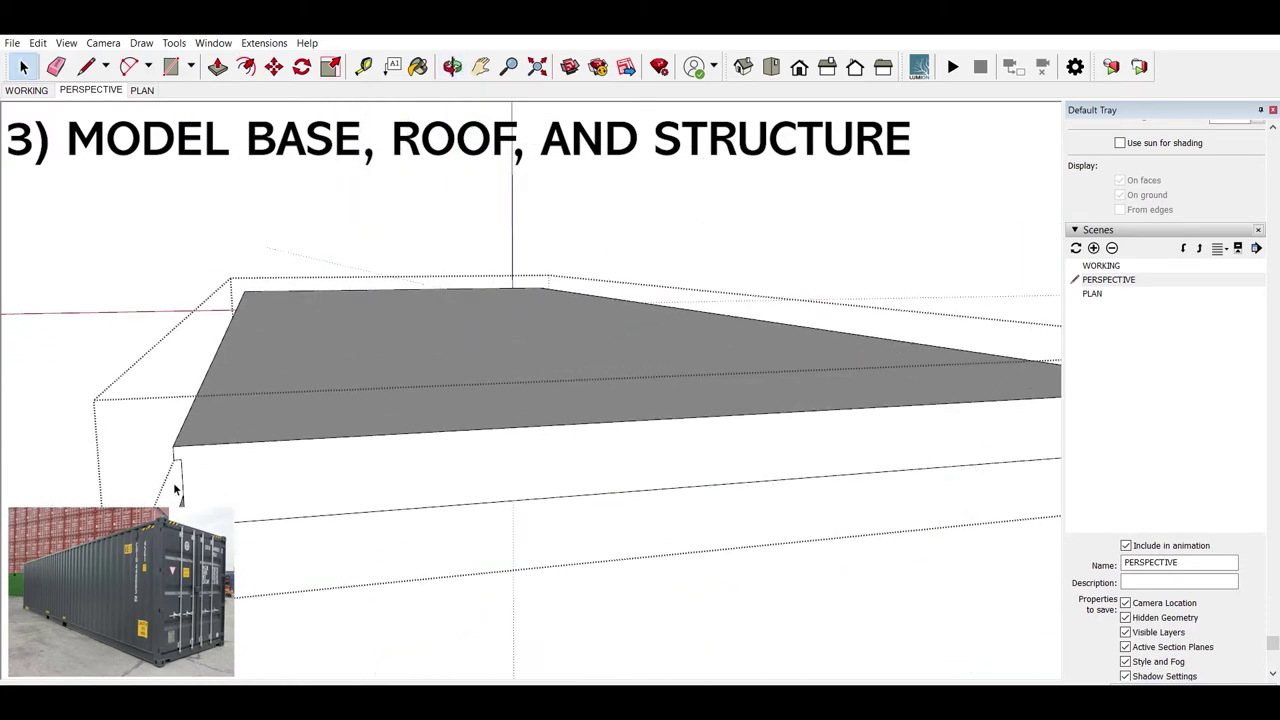
key("l")
left_click(185, 444)
scroll("down", 3)
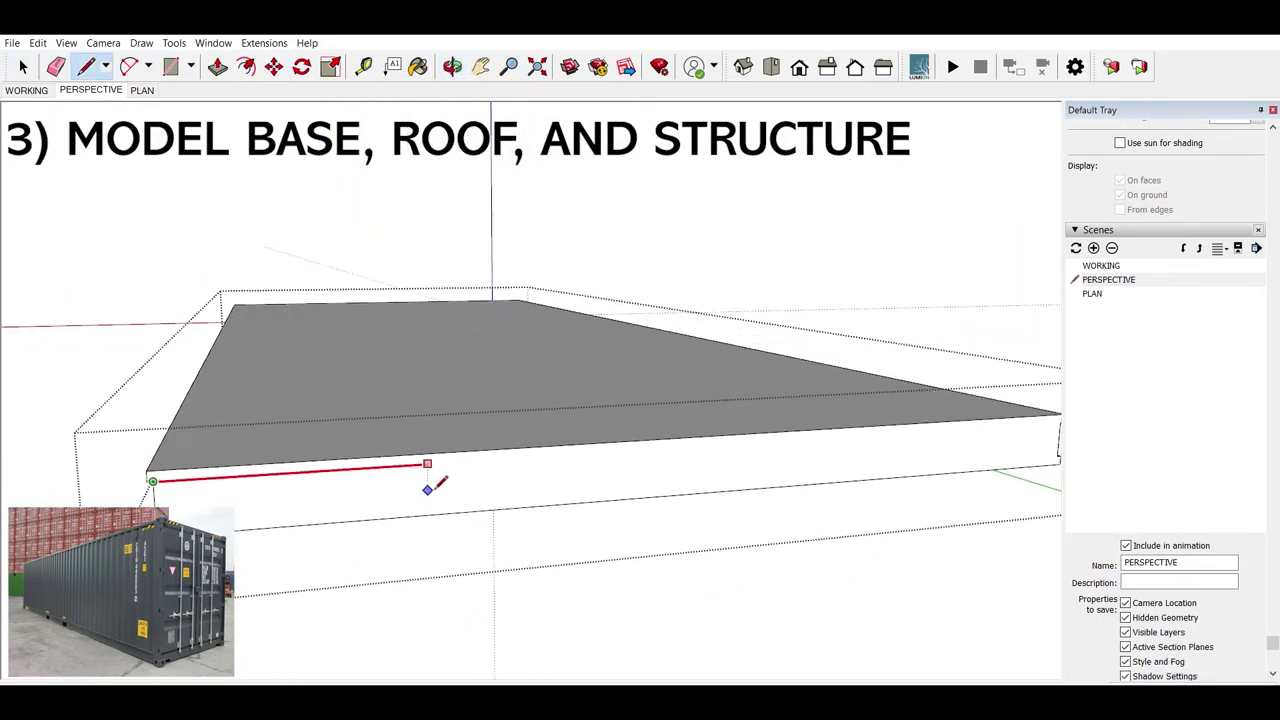
scroll("up", 3)
left_click(880, 407)
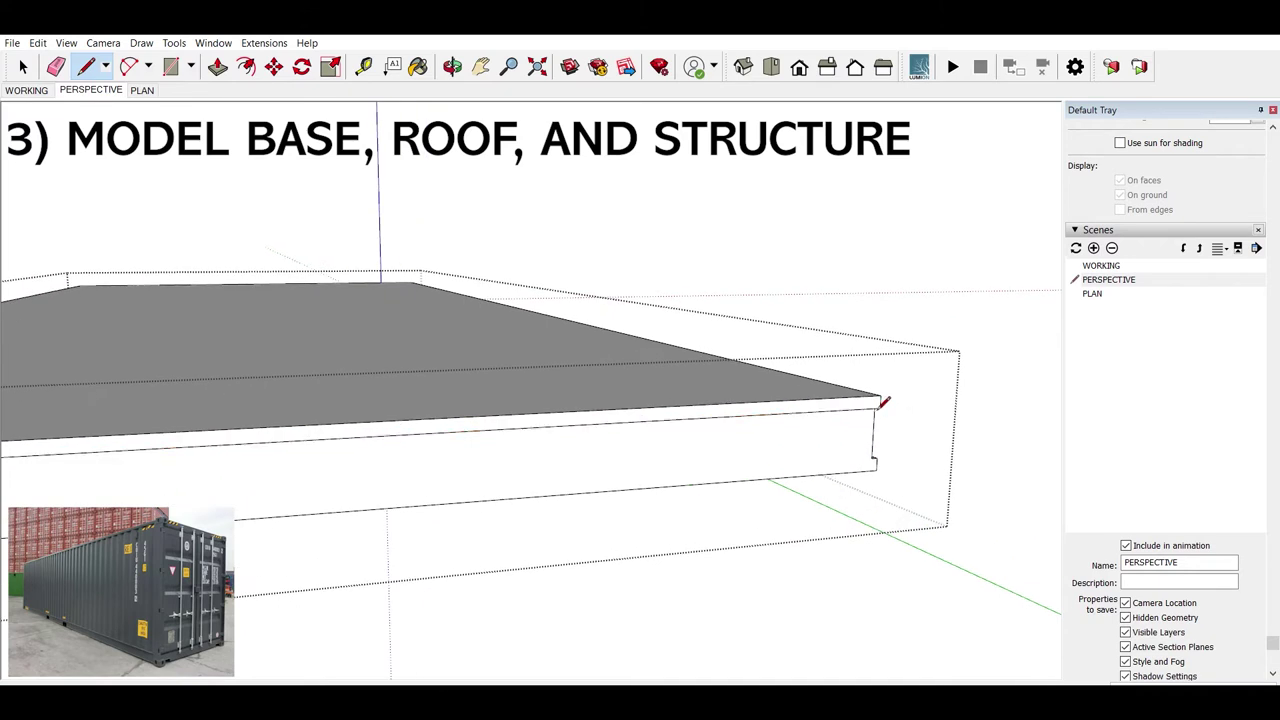
left_click(875, 458)
scroll("down", 3)
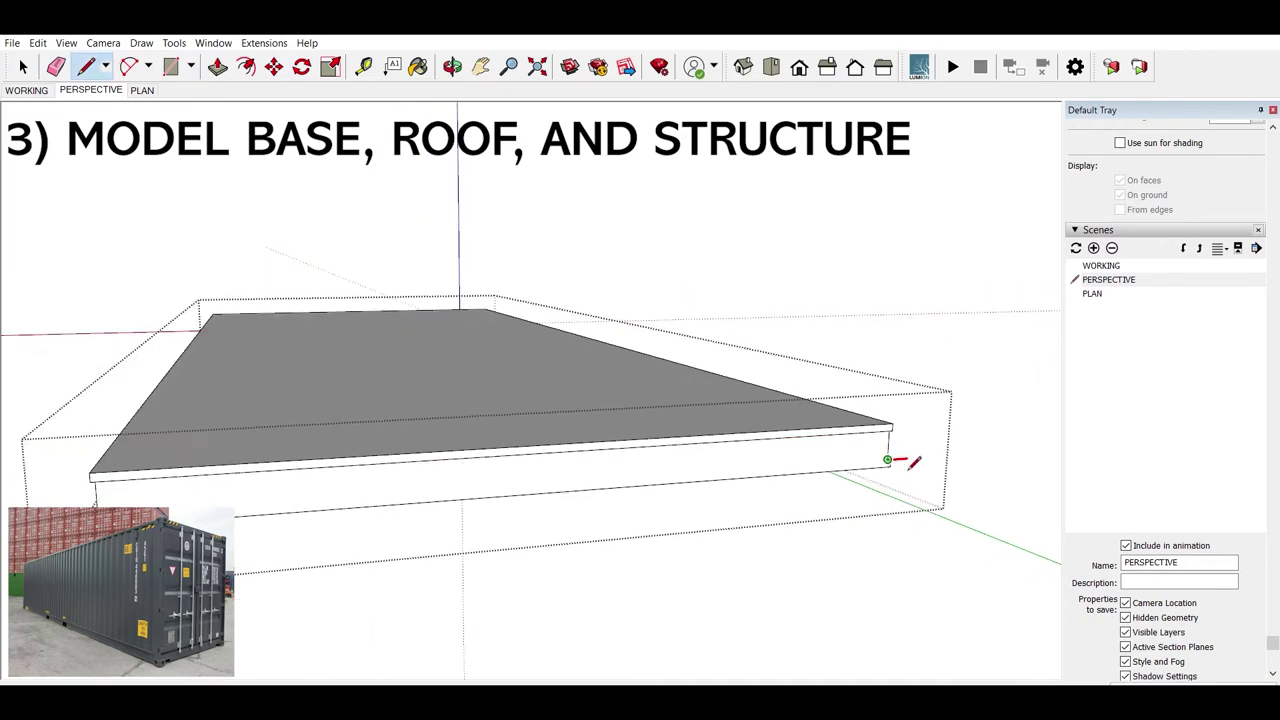
left_click(95, 480)
key("space")
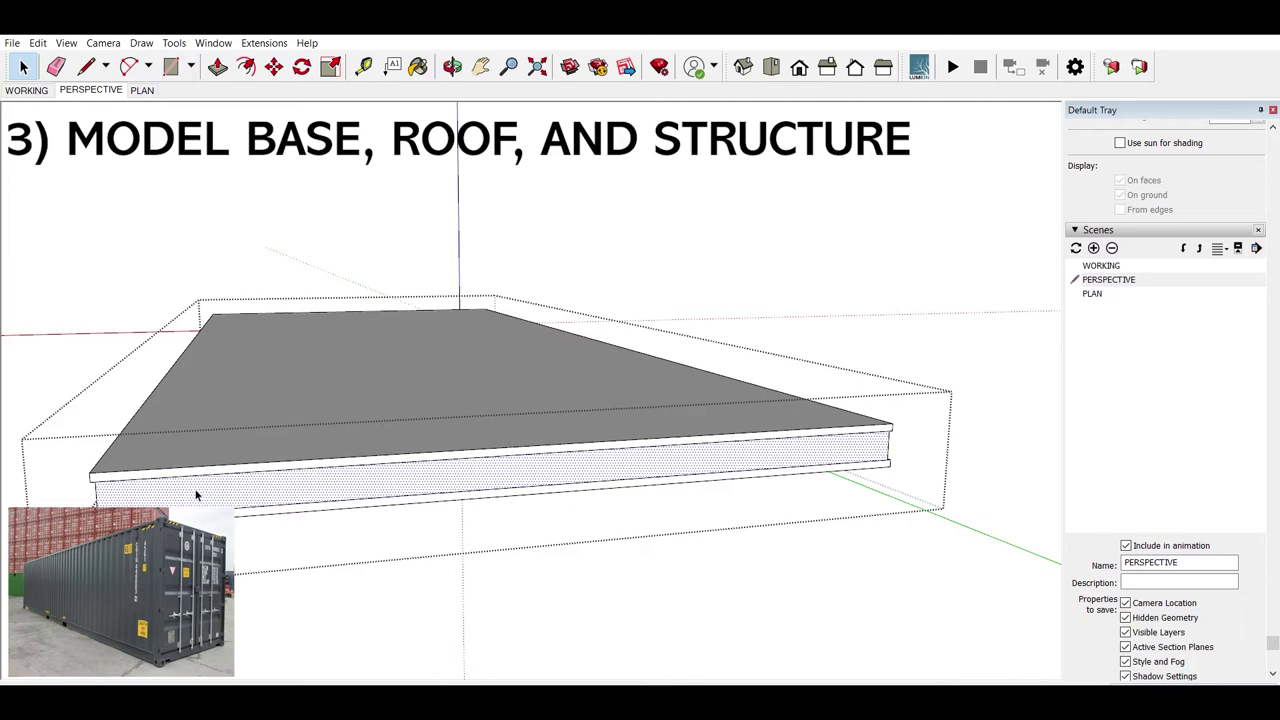
key("p")
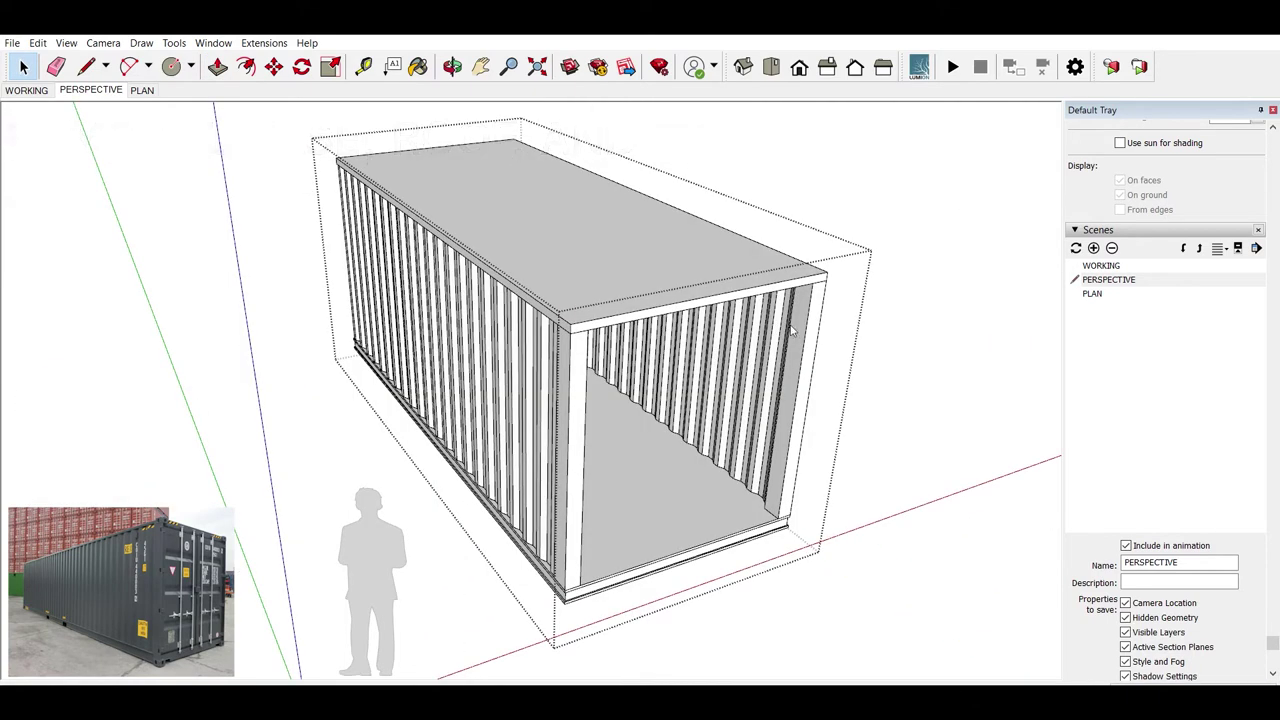
Step: Select the whole rear door frame and slide it along the container's length
left_click_drag(130, 165, 566, 451)
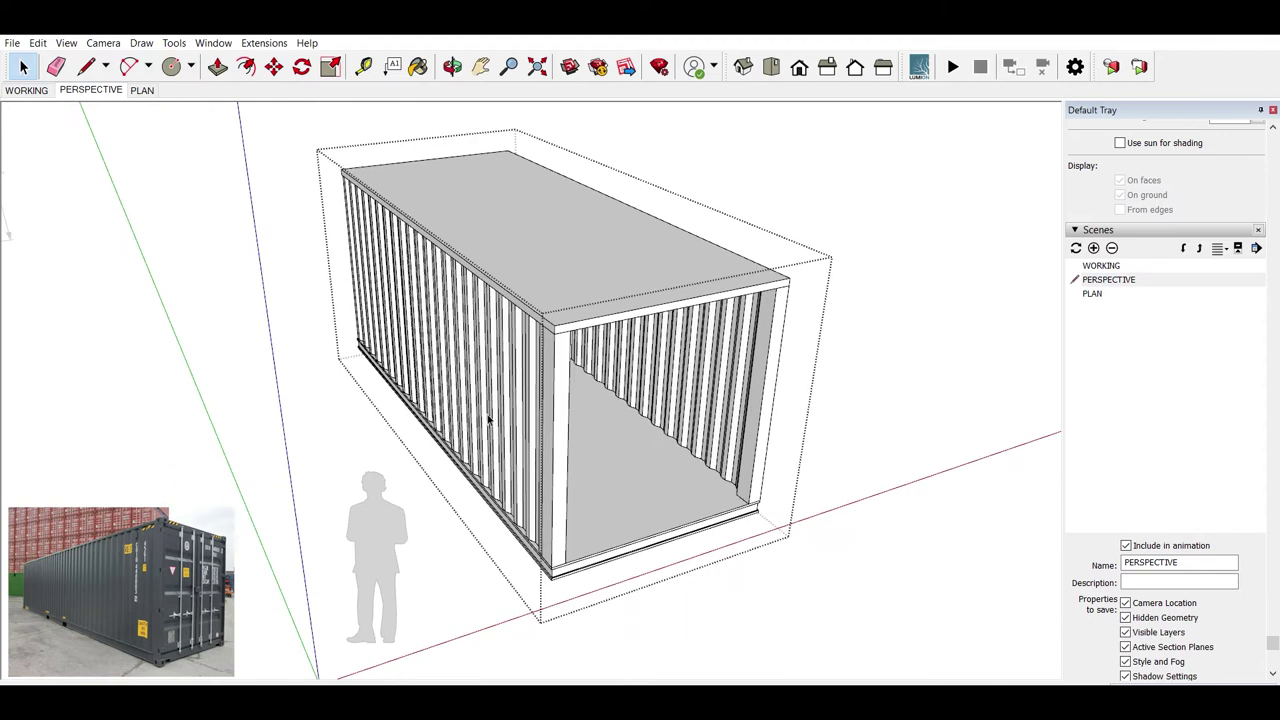
scroll("up", 3)
left_click(588, 455)
triple_click(838, 376)
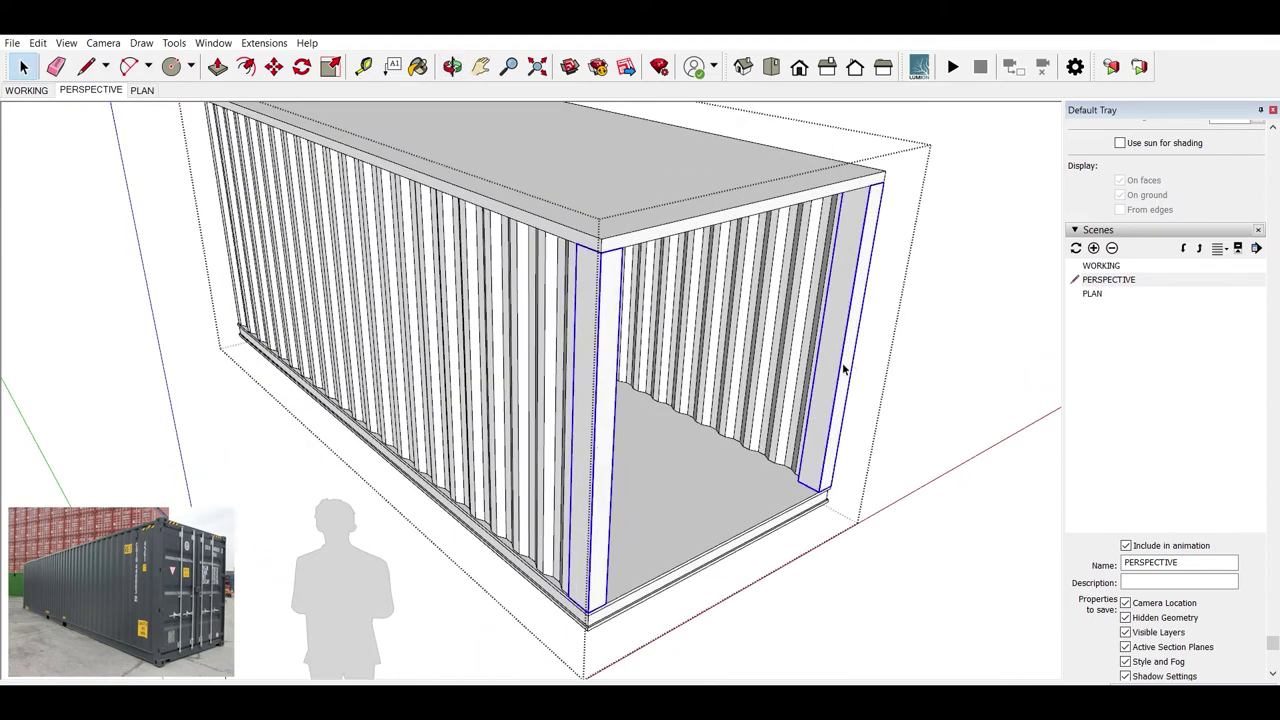
key("m")
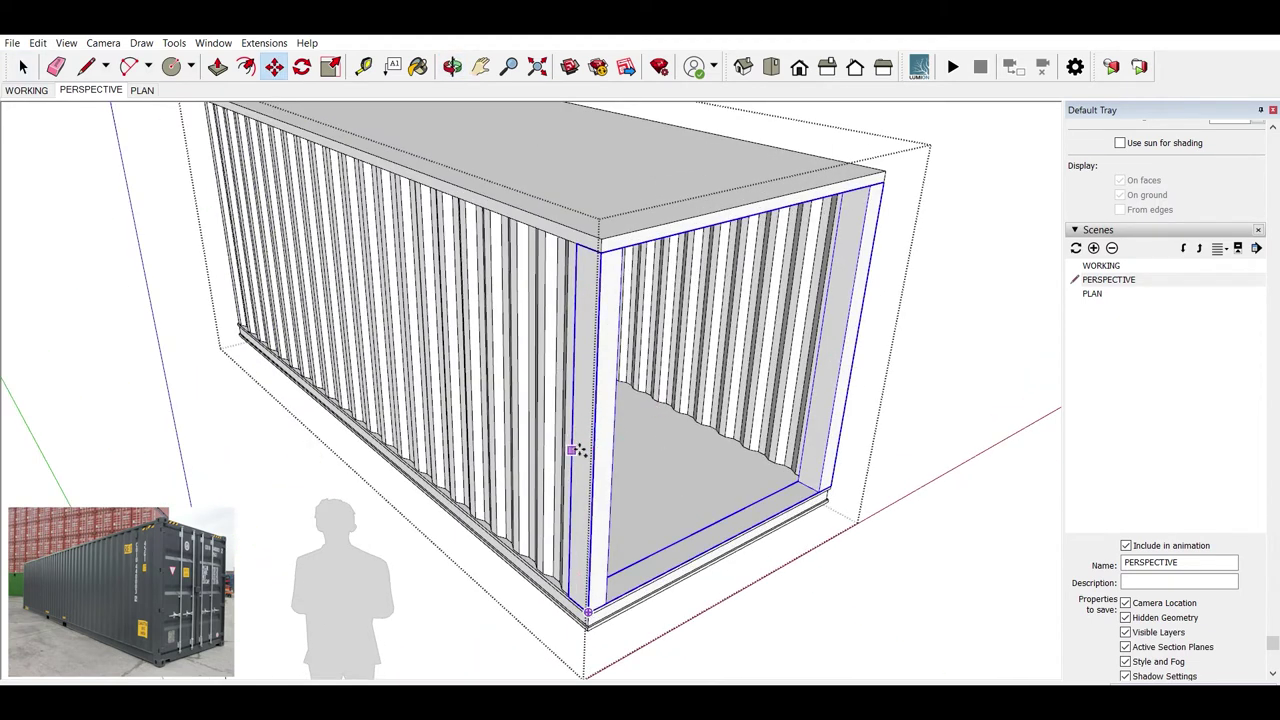
left_click(564, 466)
left_click_drag(414, 437, 481, 506)
scroll("up", 3)
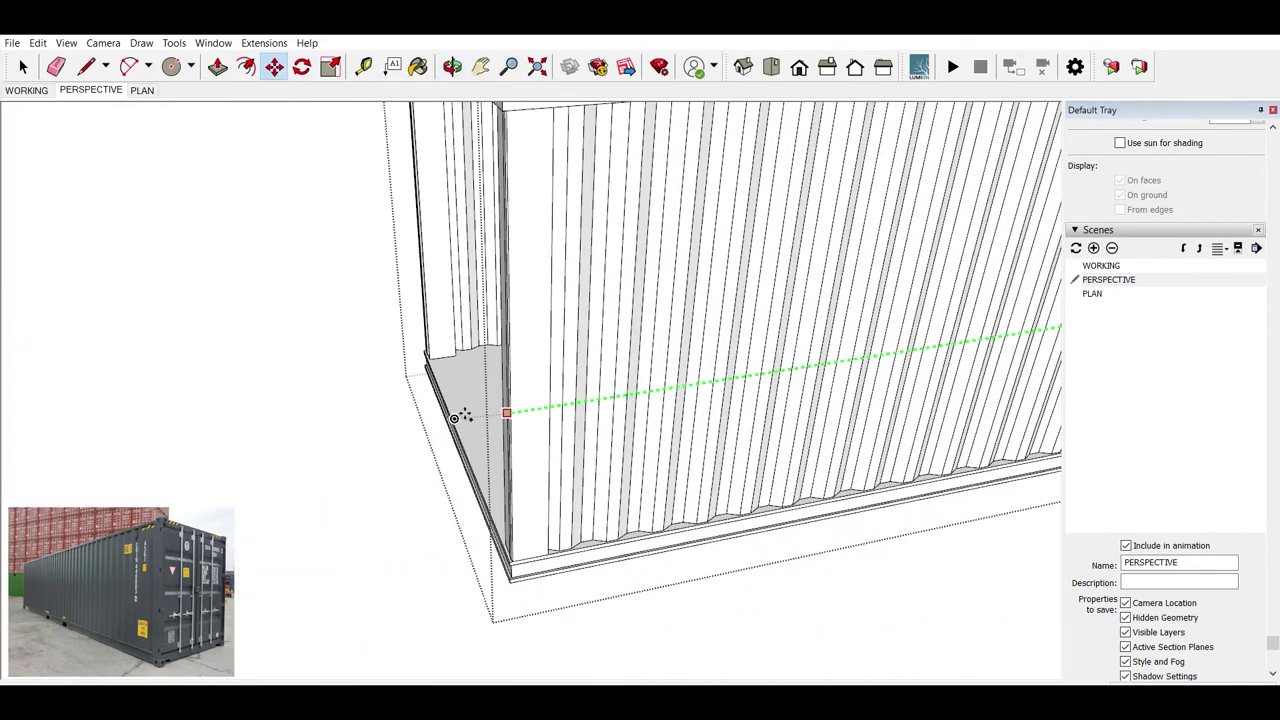
Step: Snap the door frame onto the floor corner at the container's end
left_click_drag(459, 408, 537, 497)
scroll("up", 3)
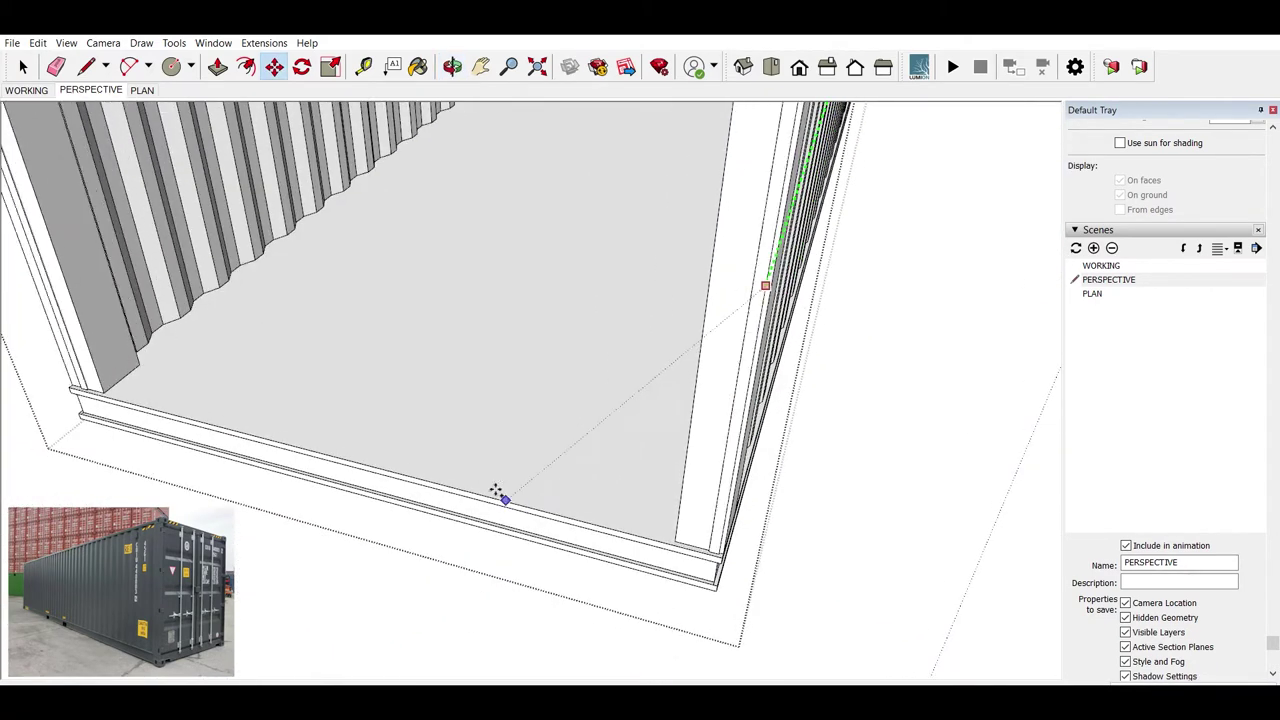
scroll("down", 3)
left_click_drag(354, 451, 486, 486)
scroll("up", 3)
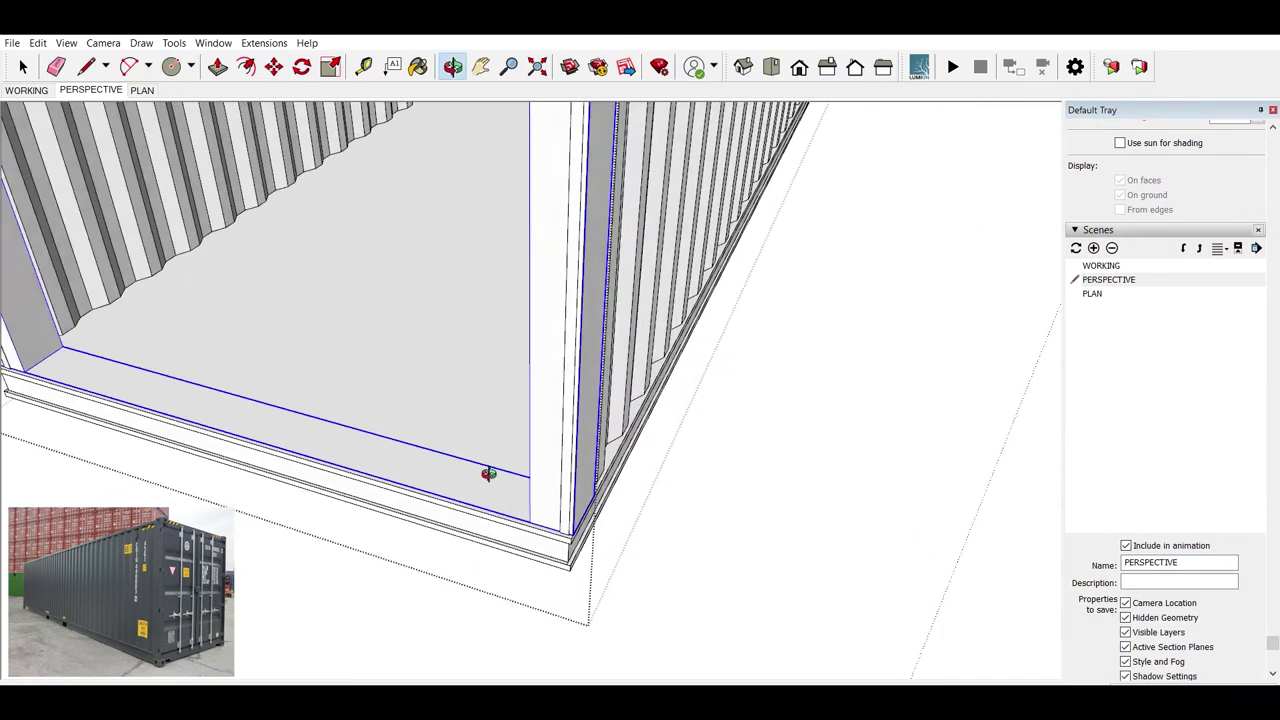
scroll("up", 3)
scroll("up", 3)
scroll("up", 3)
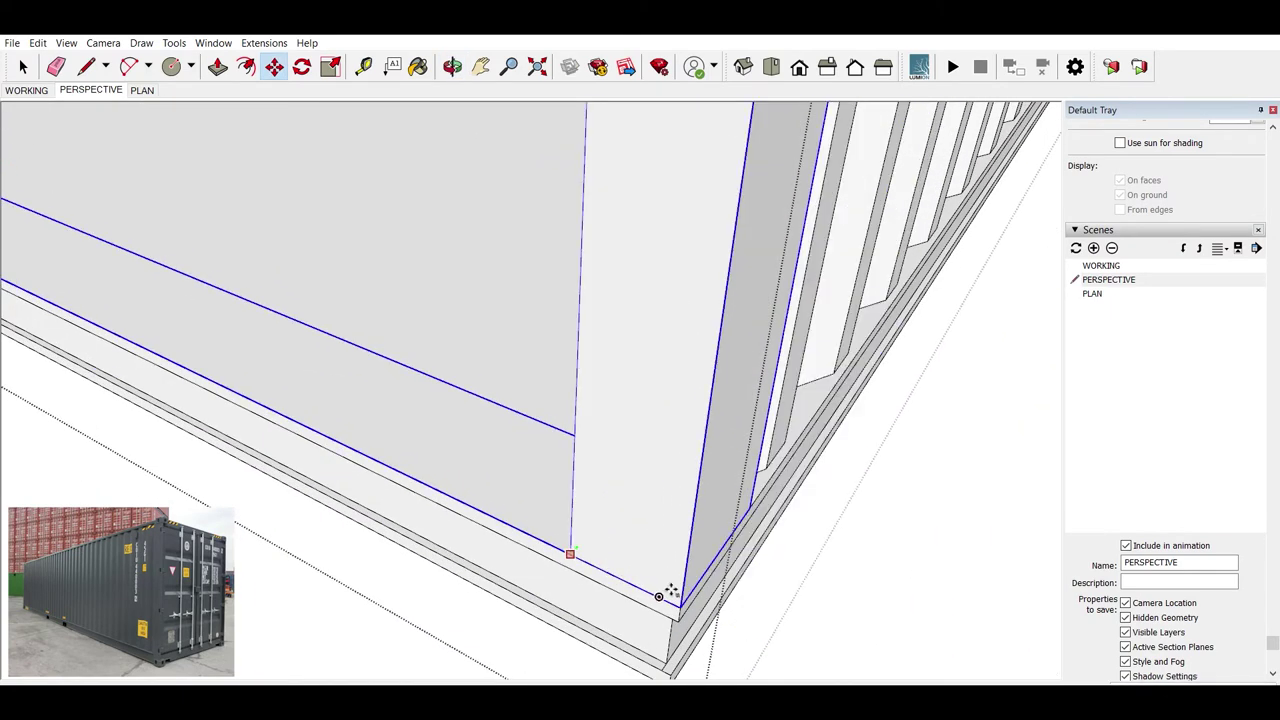
scroll("down", 3)
scroll("down", 3)
left_click_drag(731, 480, 386, 434)
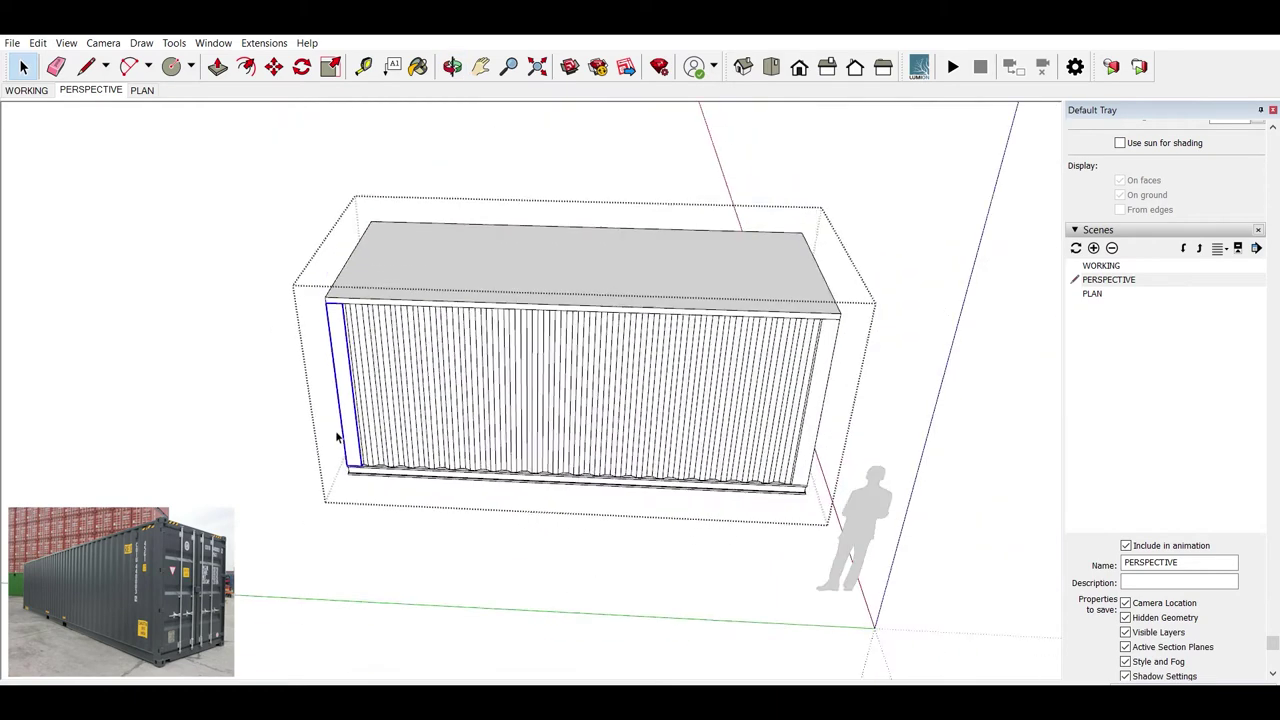
Step: Draw a rectangle across the rear opening and make that face its own group
left_click_drag(386, 434, 416, 484)
scroll("up", 3)
scroll("up", 3)
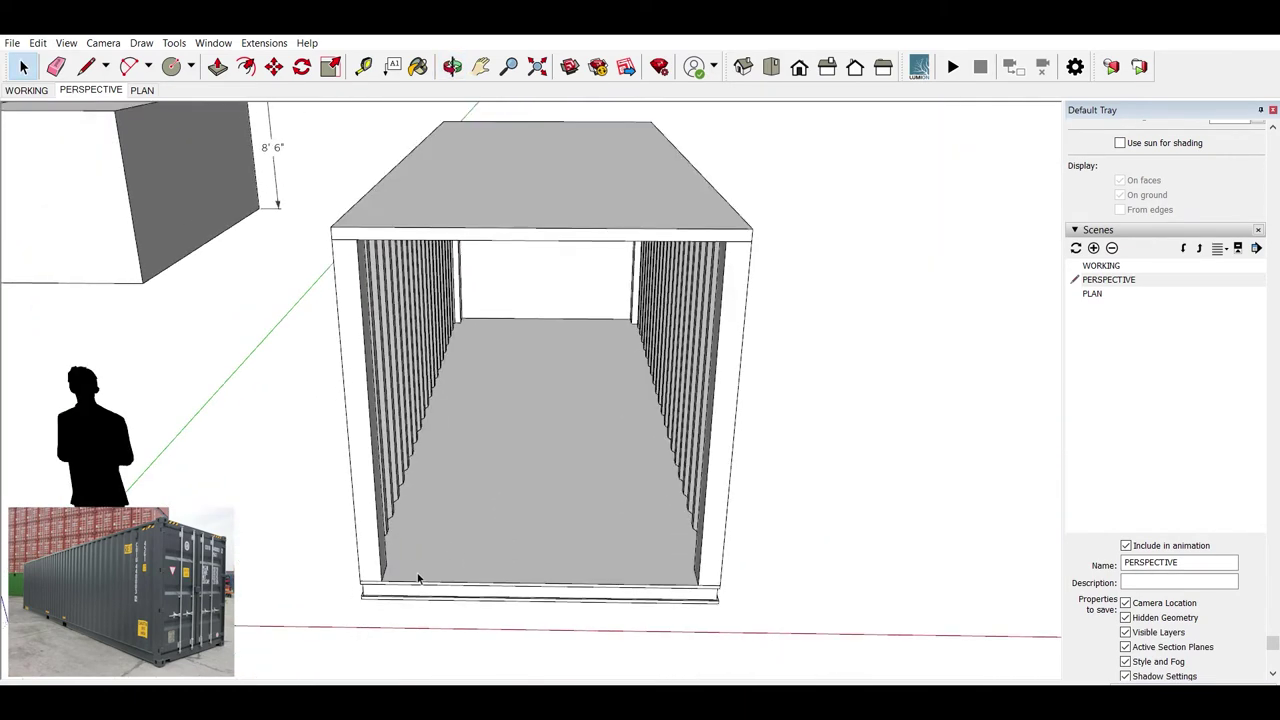
scroll("up", 3)
key("r")
scroll("down", 3)
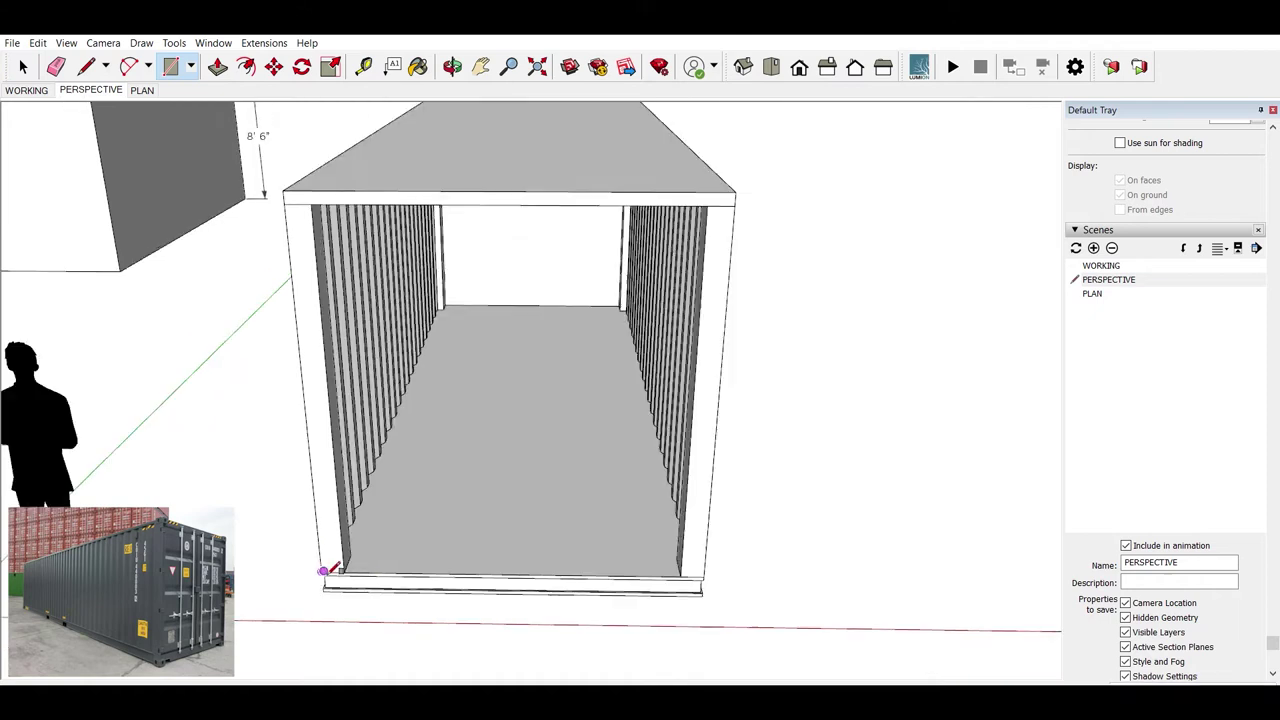
left_click(321, 571)
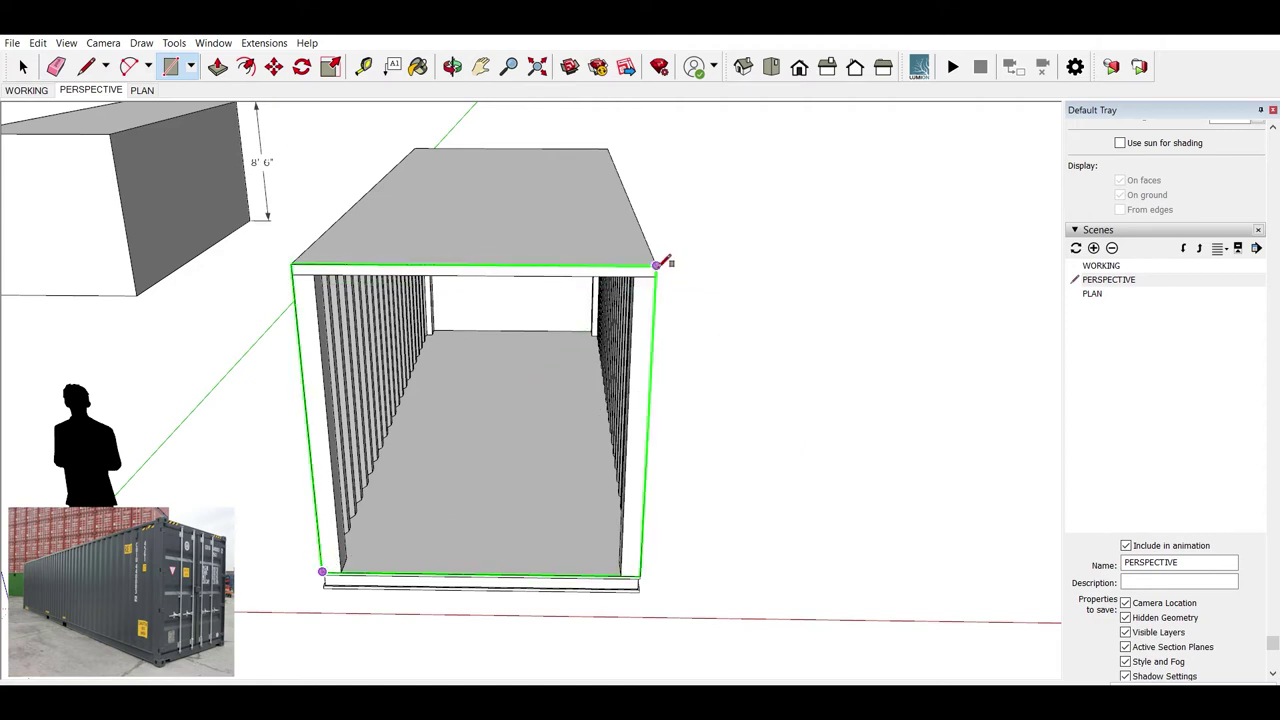
left_click(657, 267)
key("space")
left_click(576, 362)
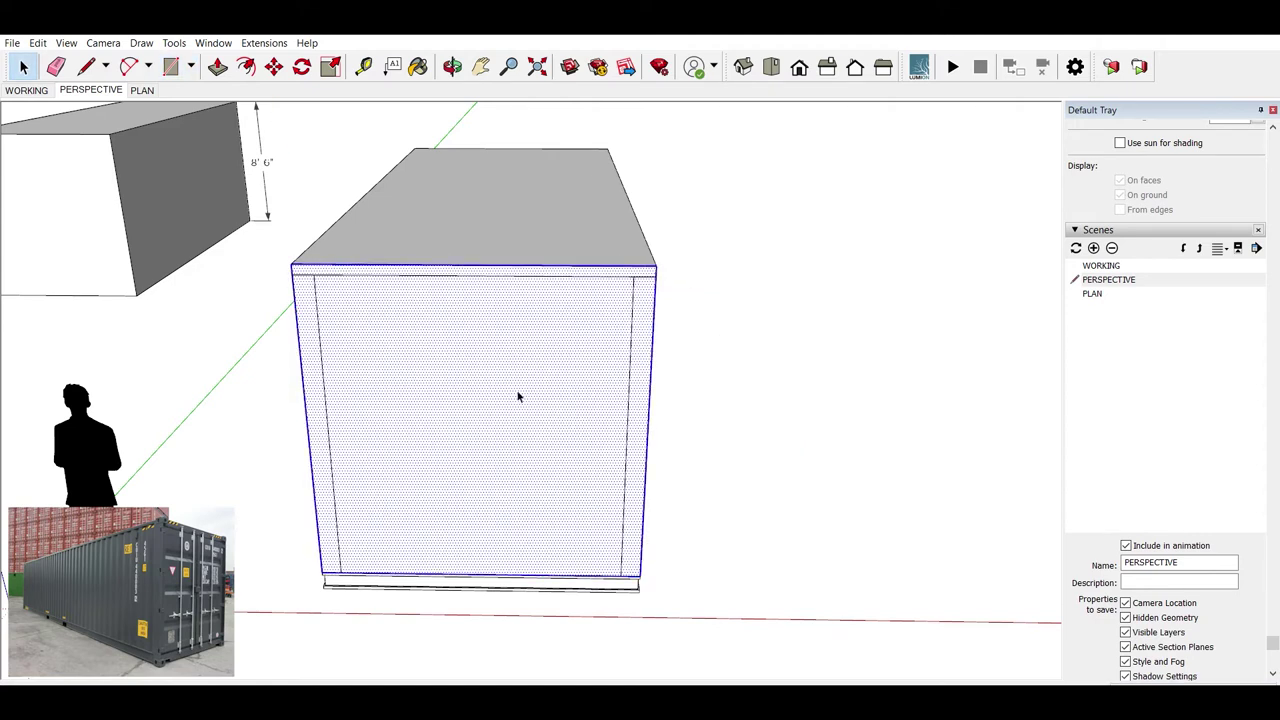
left_click(641, 540)
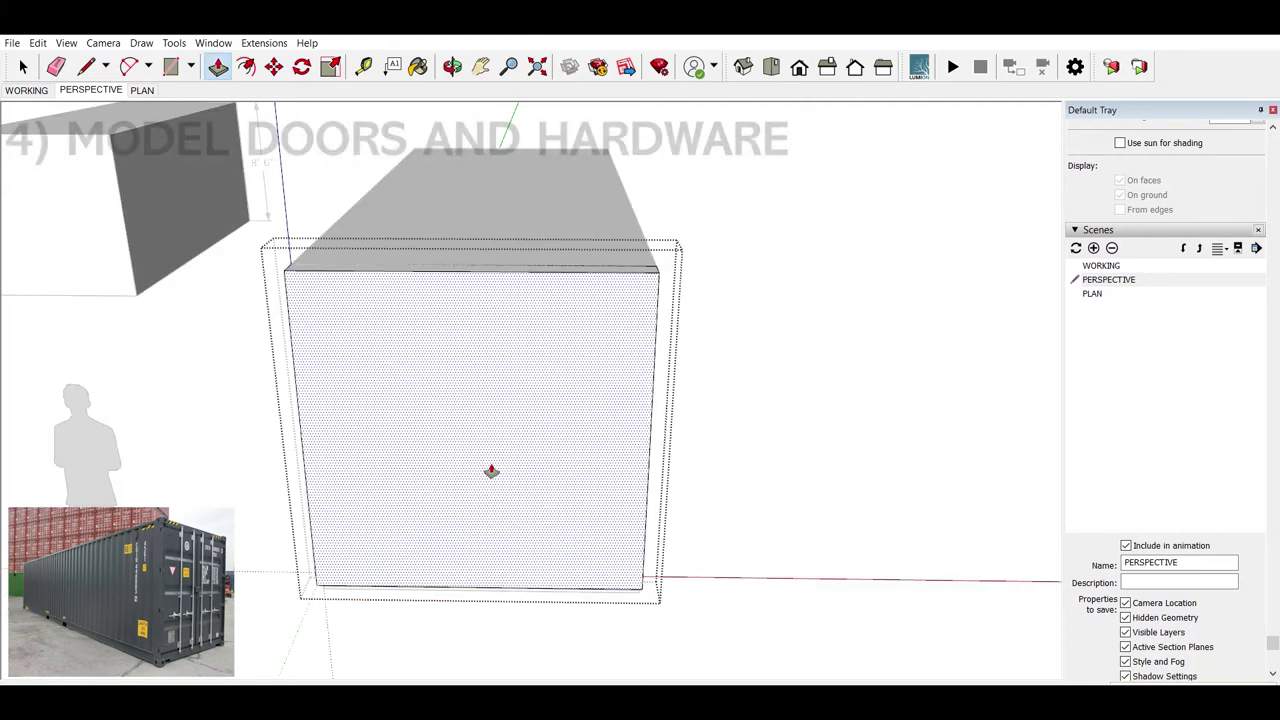
key("space")
Step: Inside the door group, copy the right edge to the middle and delete the right half
double_click(549, 415)
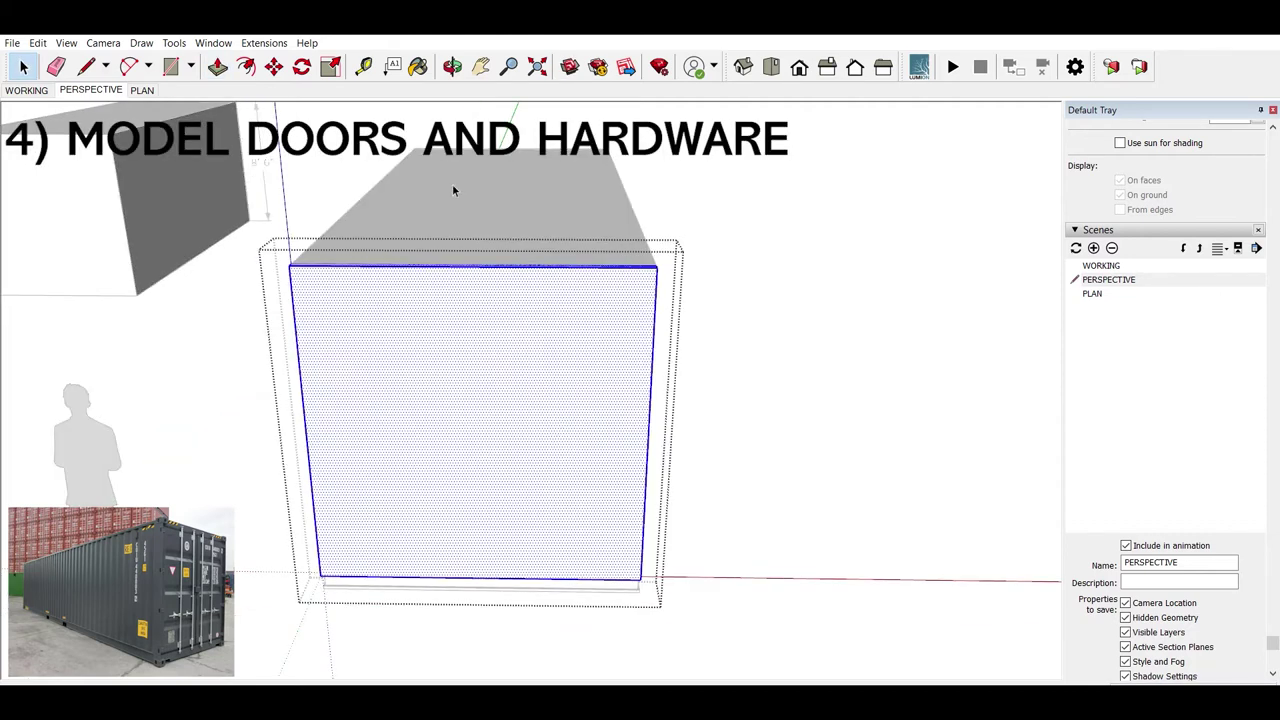
left_click_drag(454, 191, 780, 616)
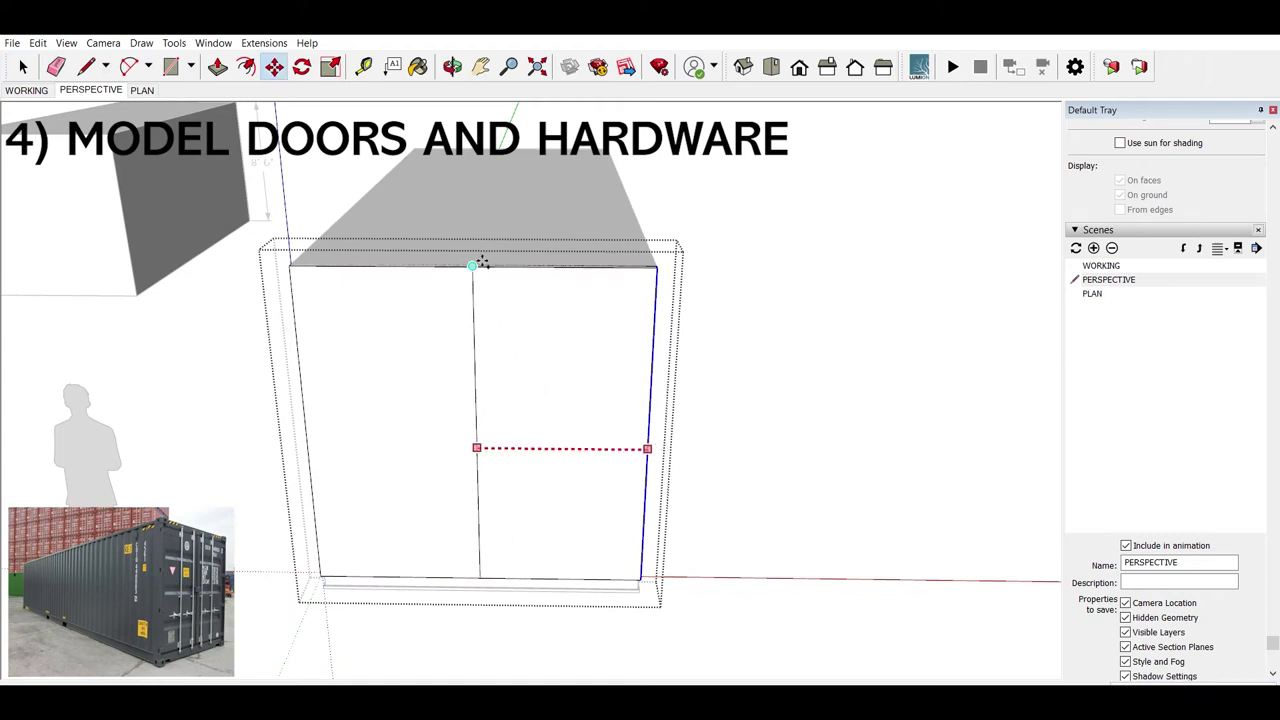
left_click(484, 263)
key("space")
left_click(548, 341)
Step: Push/Pull the remaining left door panel to give it thickness
key("p")
left_click(556, 363)
left_click(565, 255)
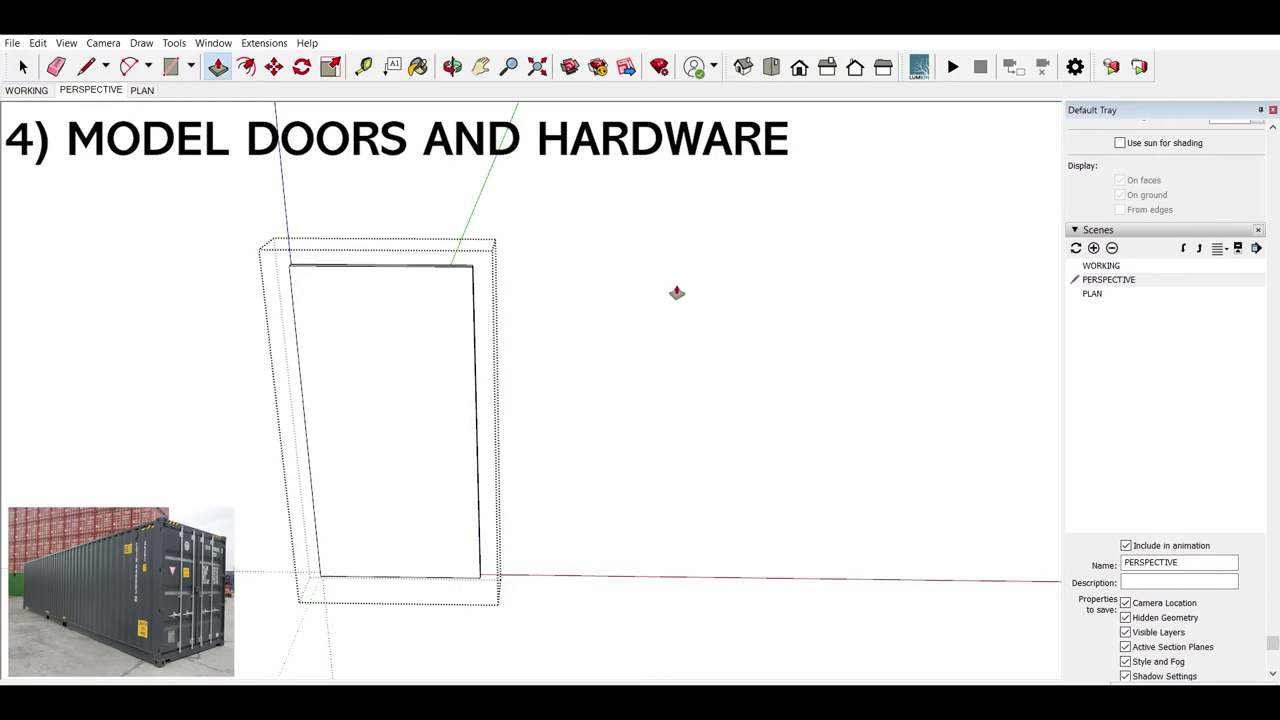
key("space")
left_click_drag(461, 409, 546, 392)
scroll("up", 3)
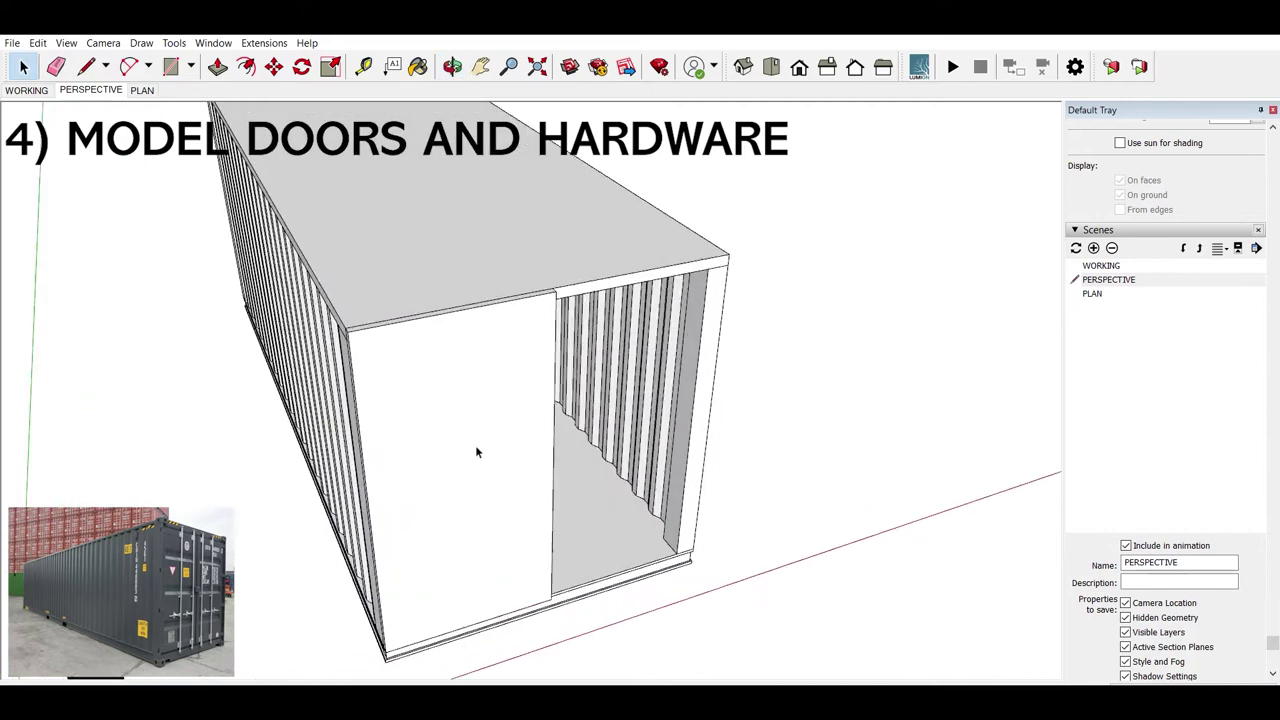
Step: Open the door group and select only the grey door panel
scroll("up", 3)
scroll("up", 3)
left_click(418, 281)
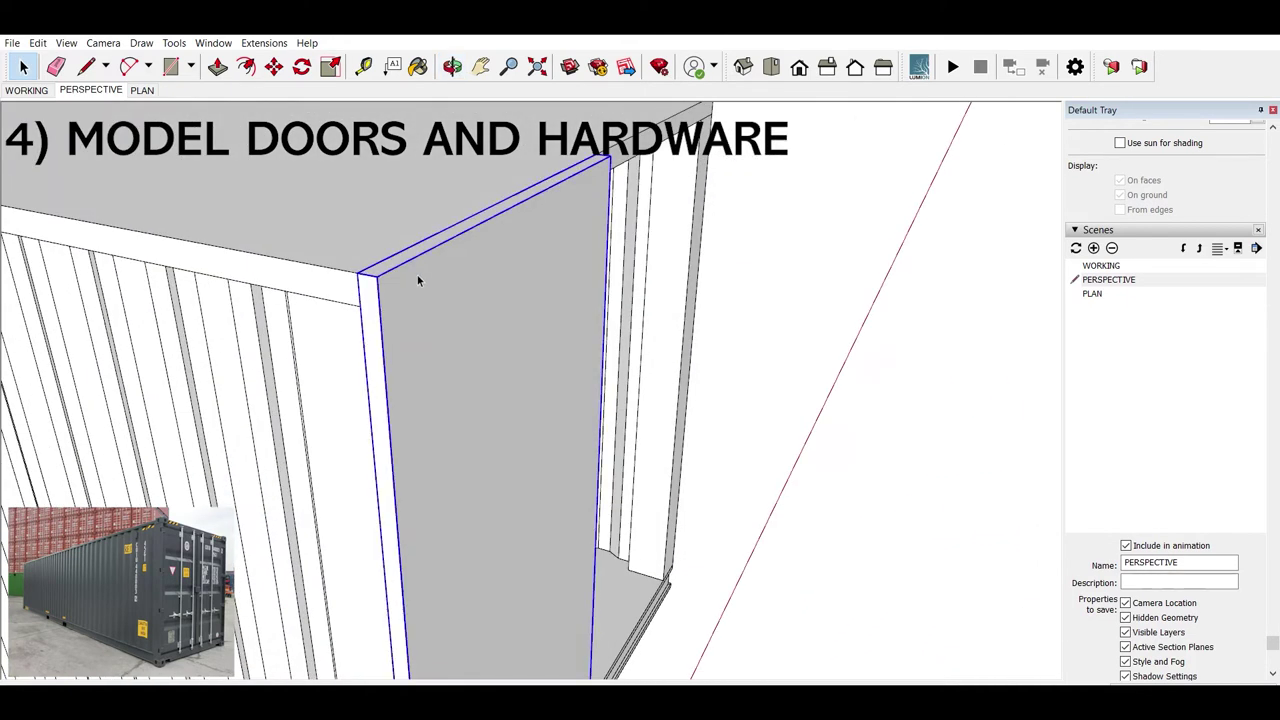
double_click(413, 314)
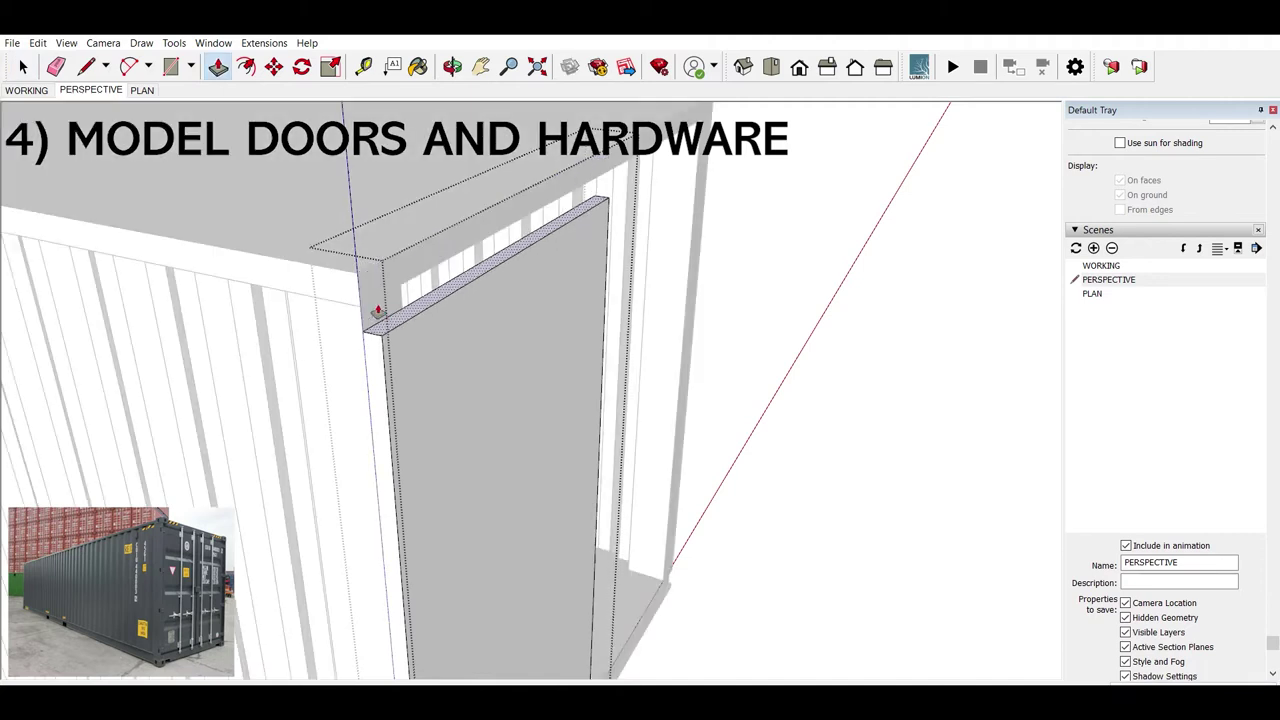
left_click_drag(388, 278, 402, 491)
triple_click(350, 497)
left_click(371, 507)
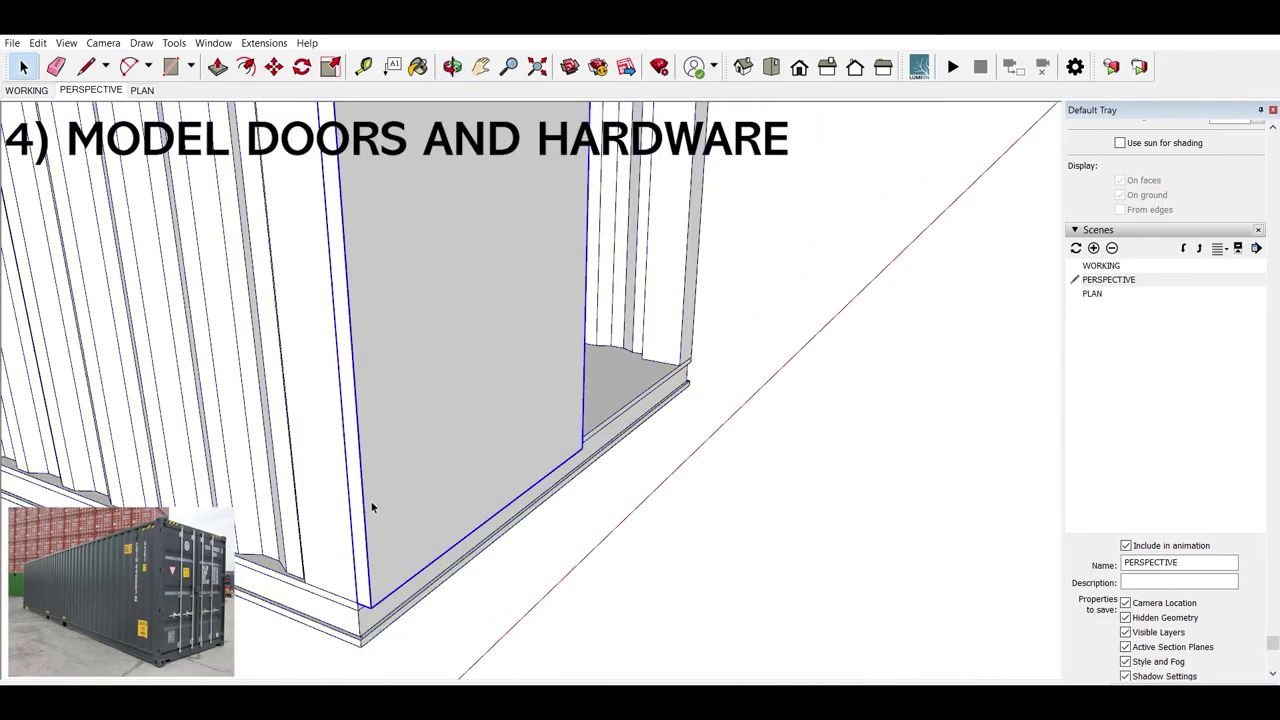
Step: Move the door panel up into the frame and return to the PERSPECTIVE view
key("m")
scroll("up", 3)
key("space")
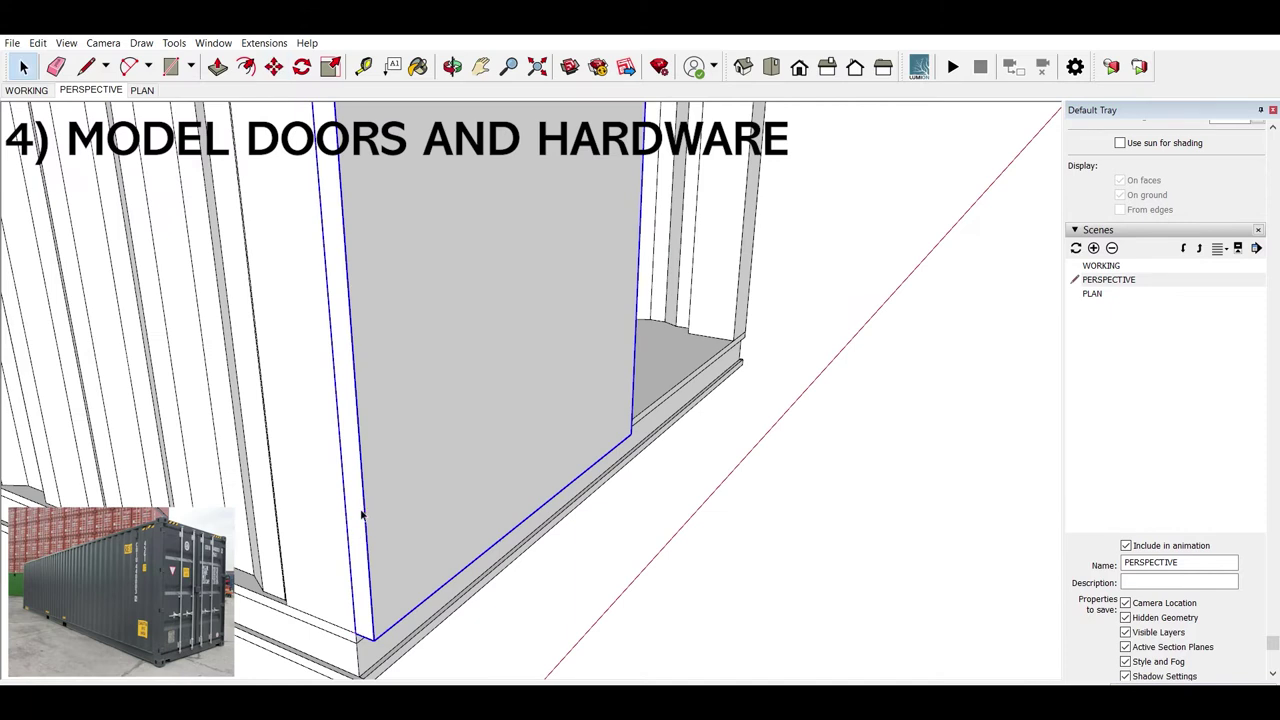
key("m")
left_click_drag(371, 463, 389, 340)
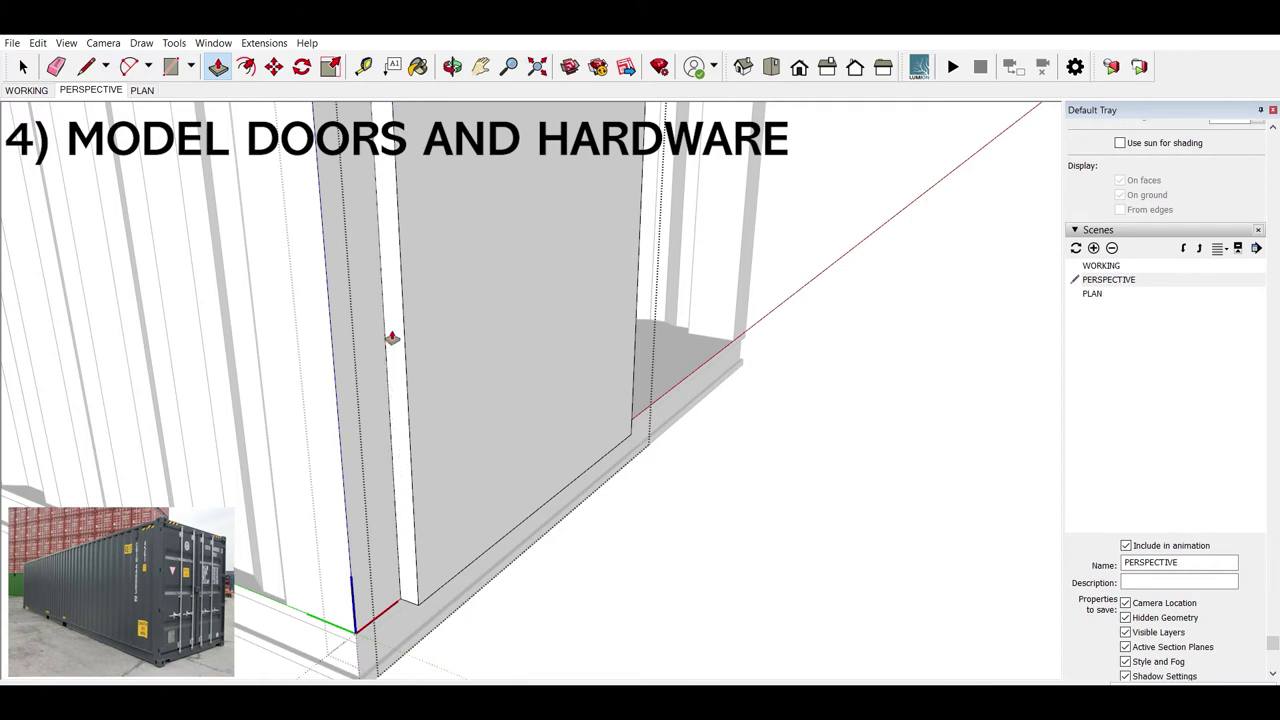
left_click(391, 338)
key("space")
left_click(419, 432)
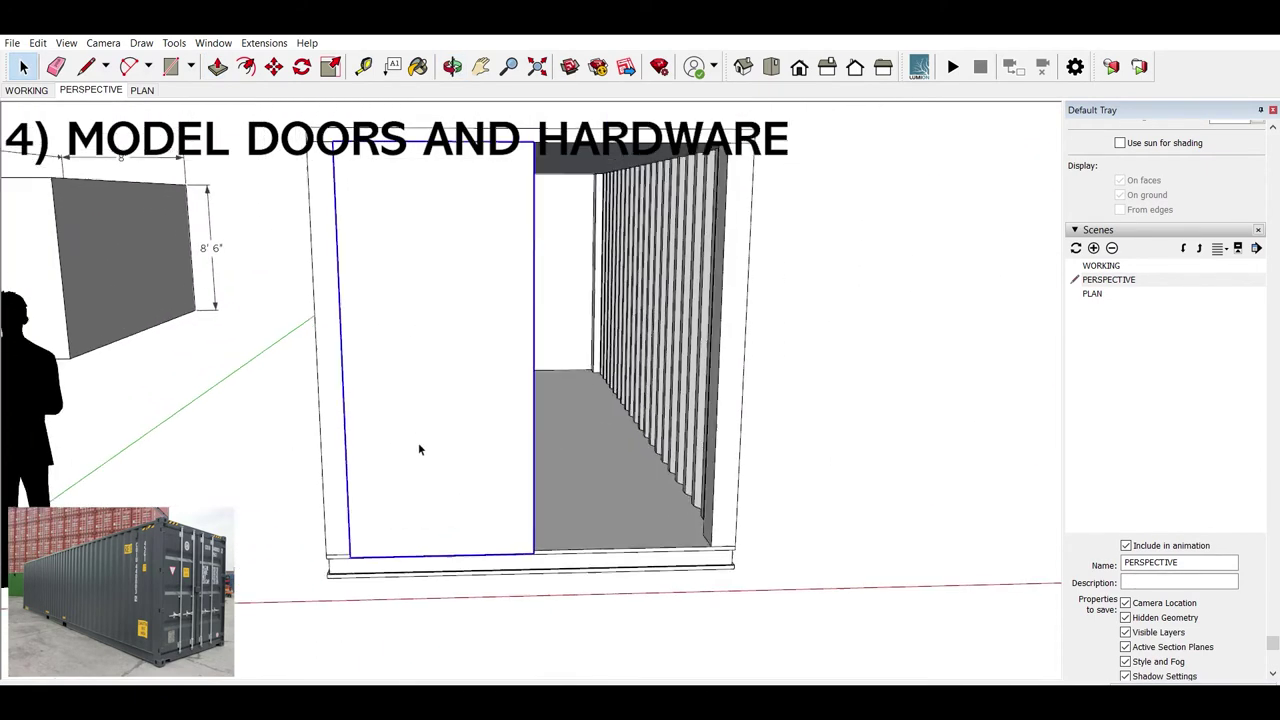
Step: Copy the door into the right half of the opening with Move+Ctrl
key("m")
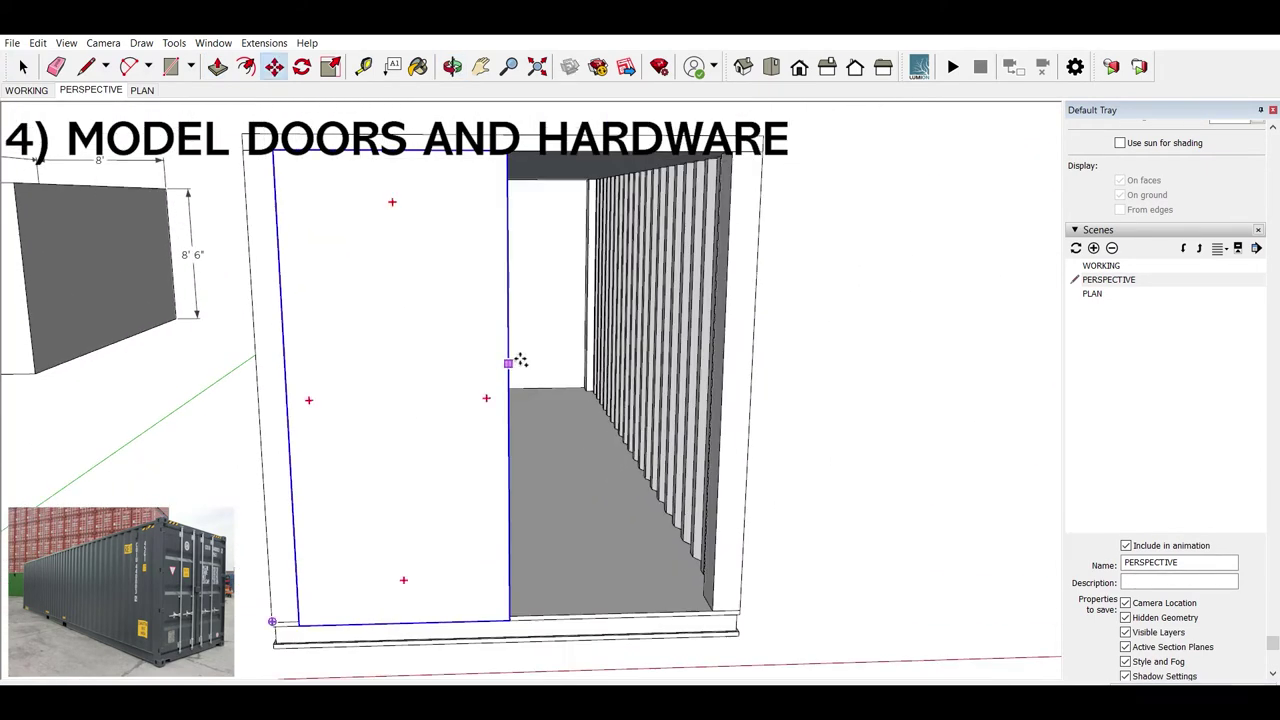
left_click(508, 363)
key("ctrl")
left_click_drag(734, 177, 745, 203)
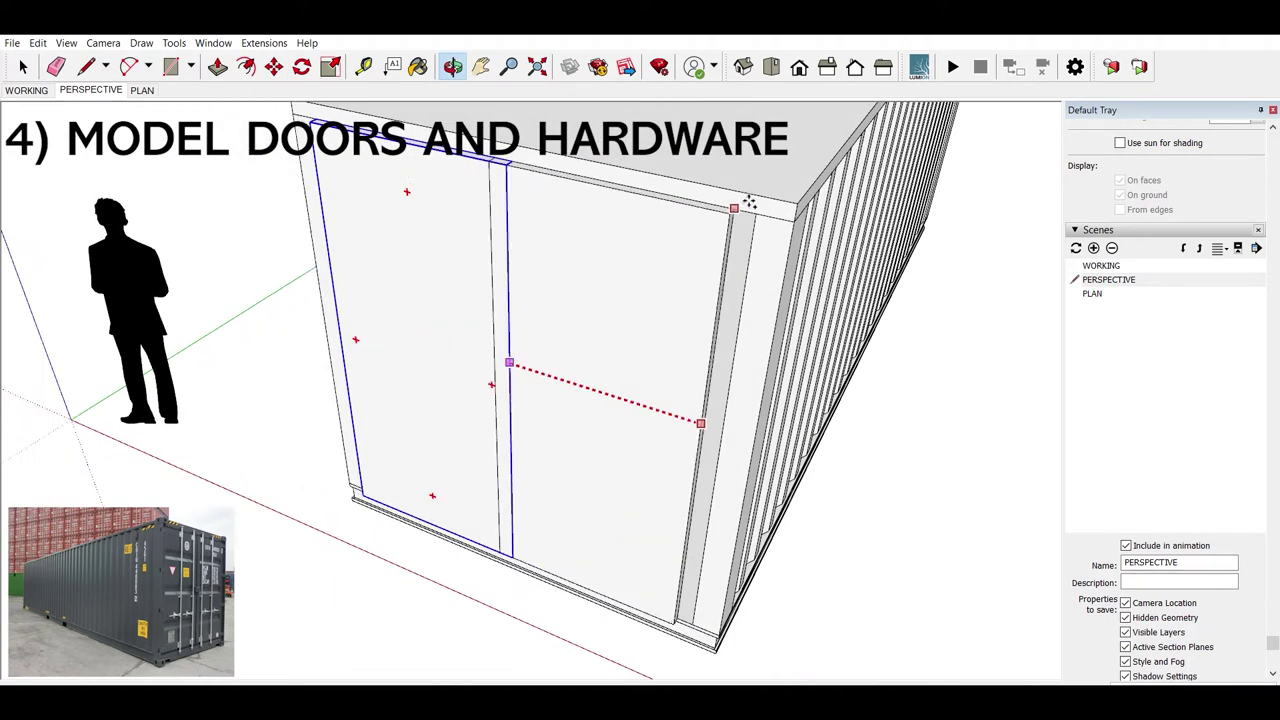
left_click(749, 212)
key("space")
Step: Move both doors together into their final position and open the doors group
left_click(434, 226)
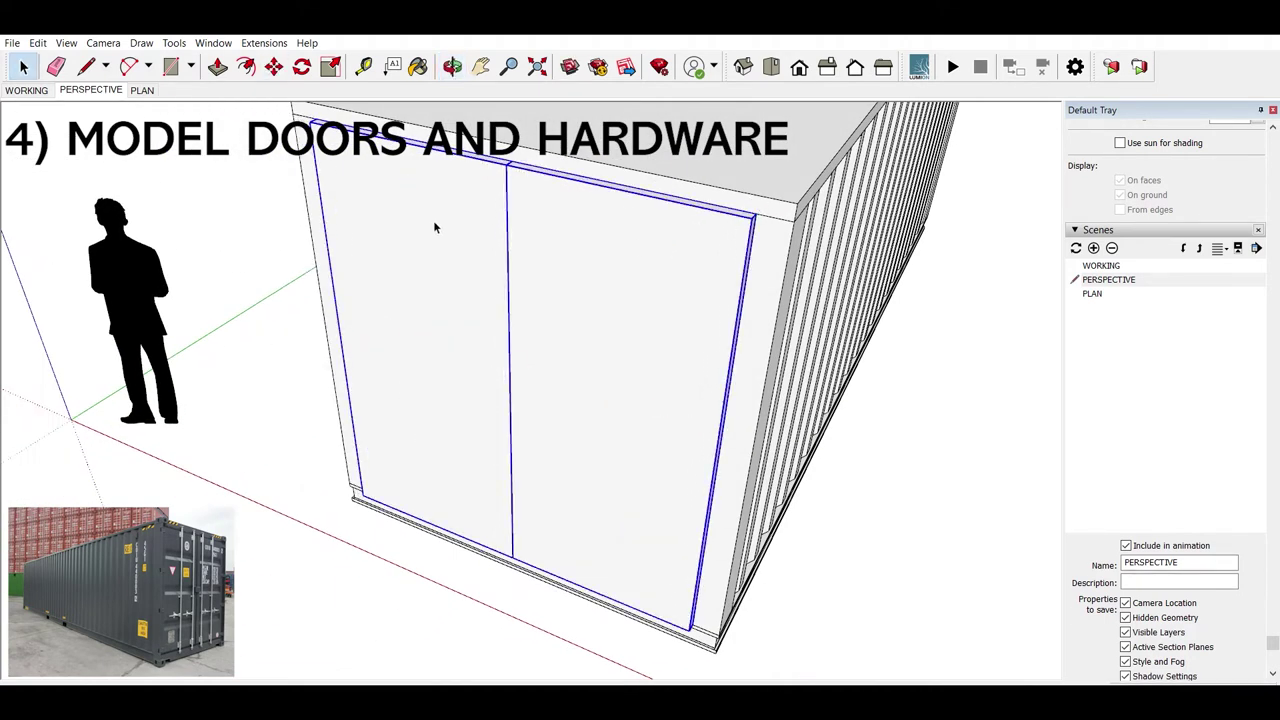
scroll("up", 3)
scroll("down", 3)
key("m")
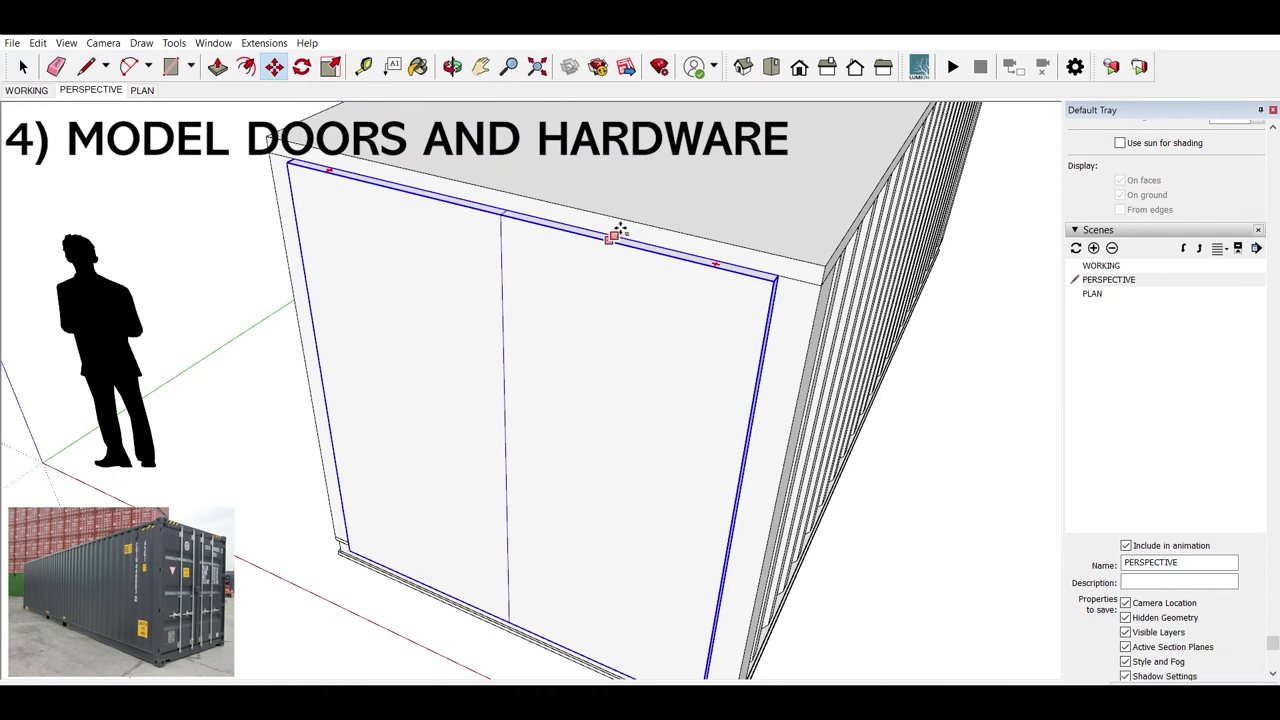
left_click(618, 229)
key("space")
double_click(425, 325)
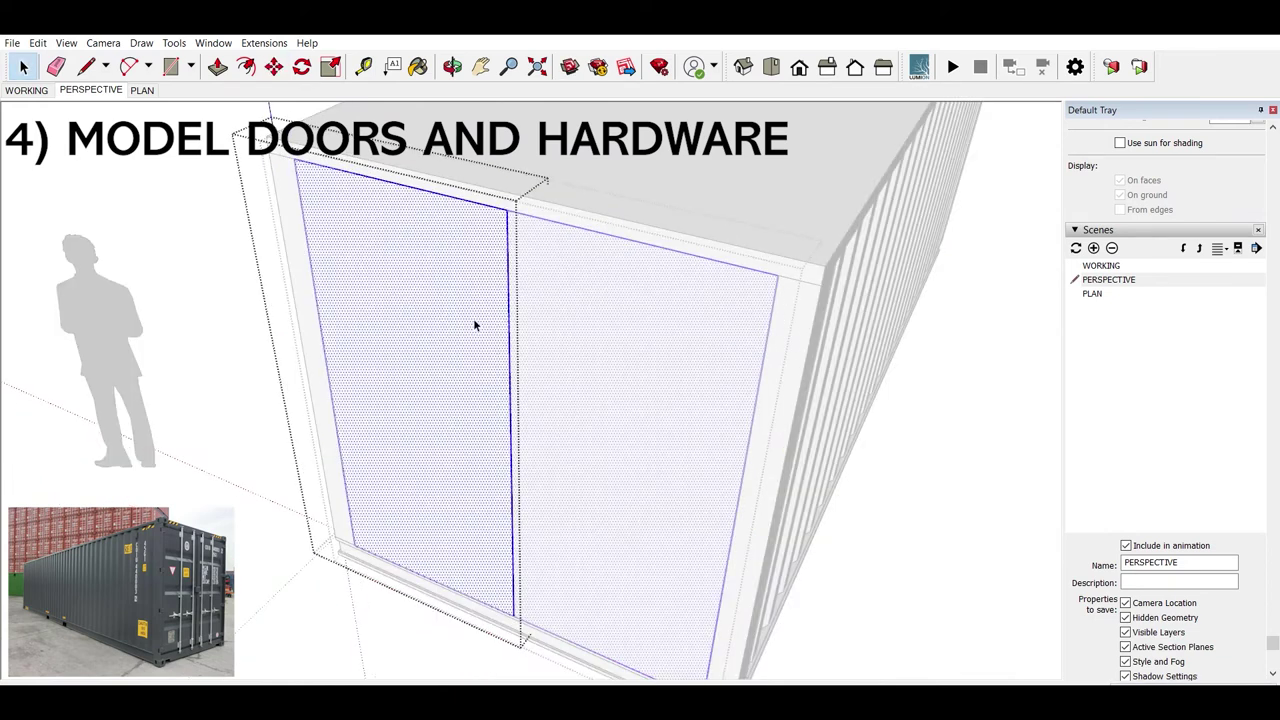
scroll("down", 3)
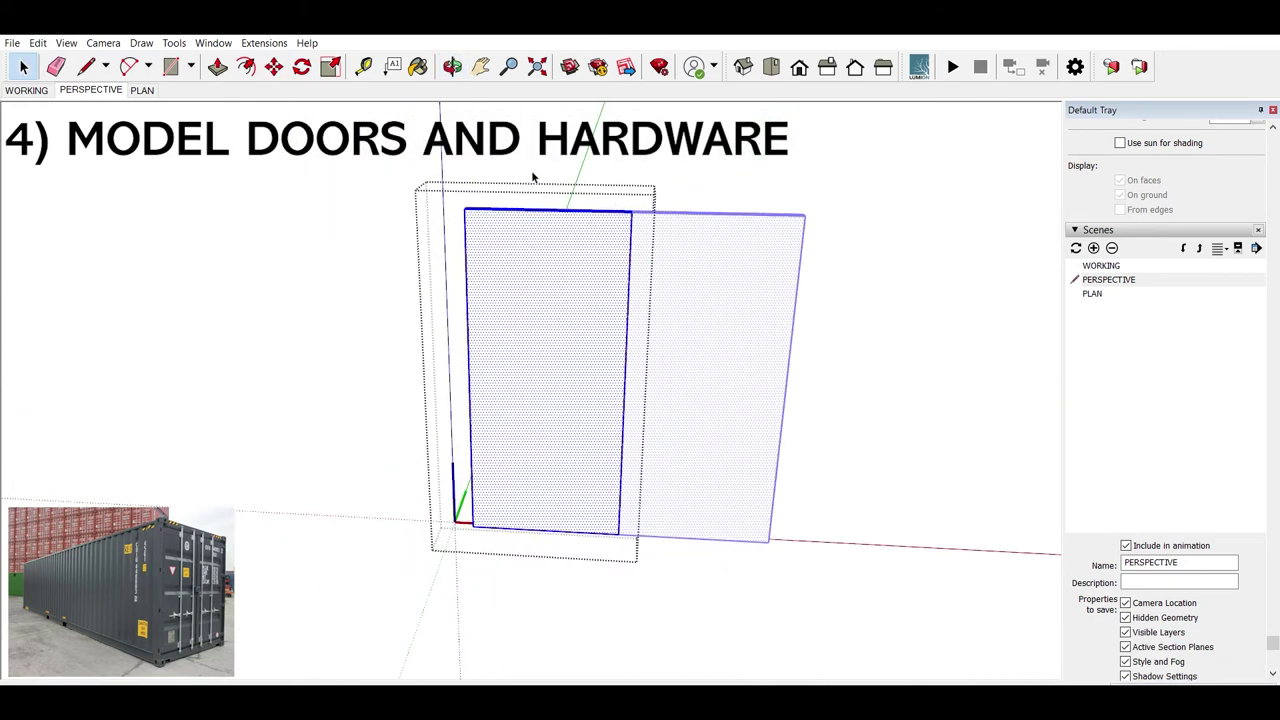
Step: Copy the door's top edge down to a new line just below the door top
scroll("up", 3)
scroll("down", 3)
scroll("up", 3)
left_click(527, 263)
key("m")
left_click(615, 267)
key("ctrl")
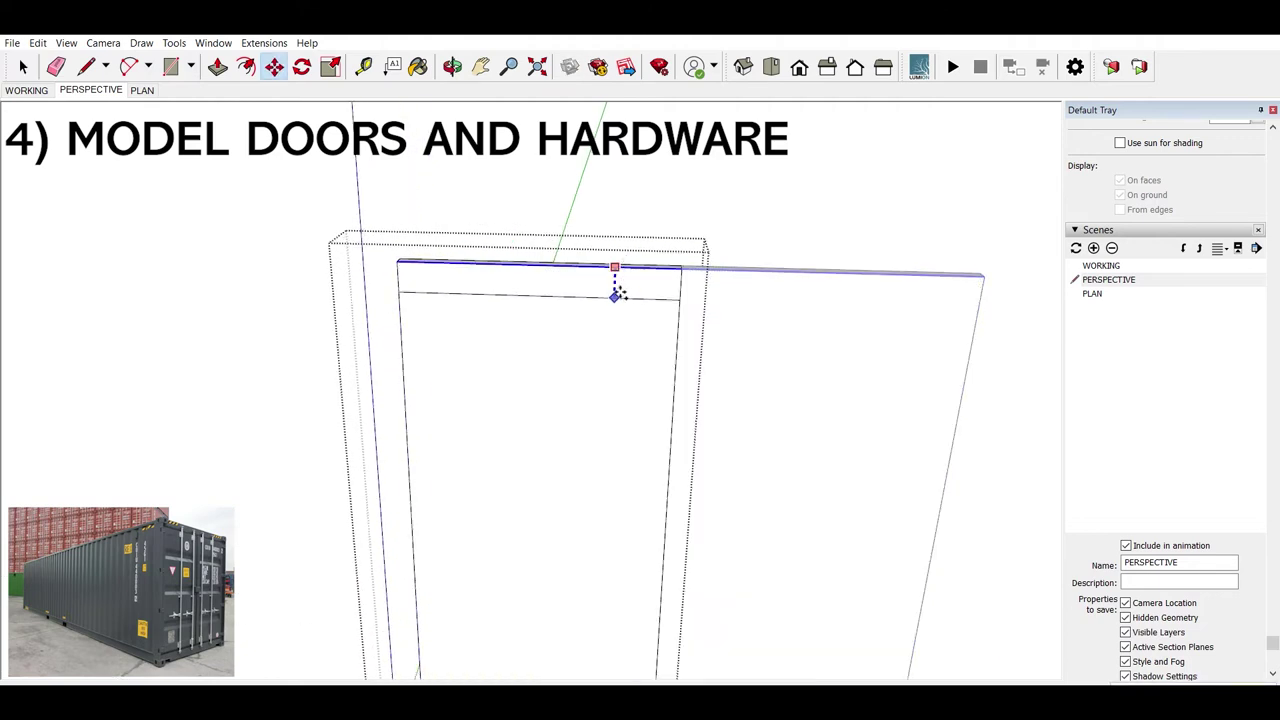
left_click(615, 296)
key("space")
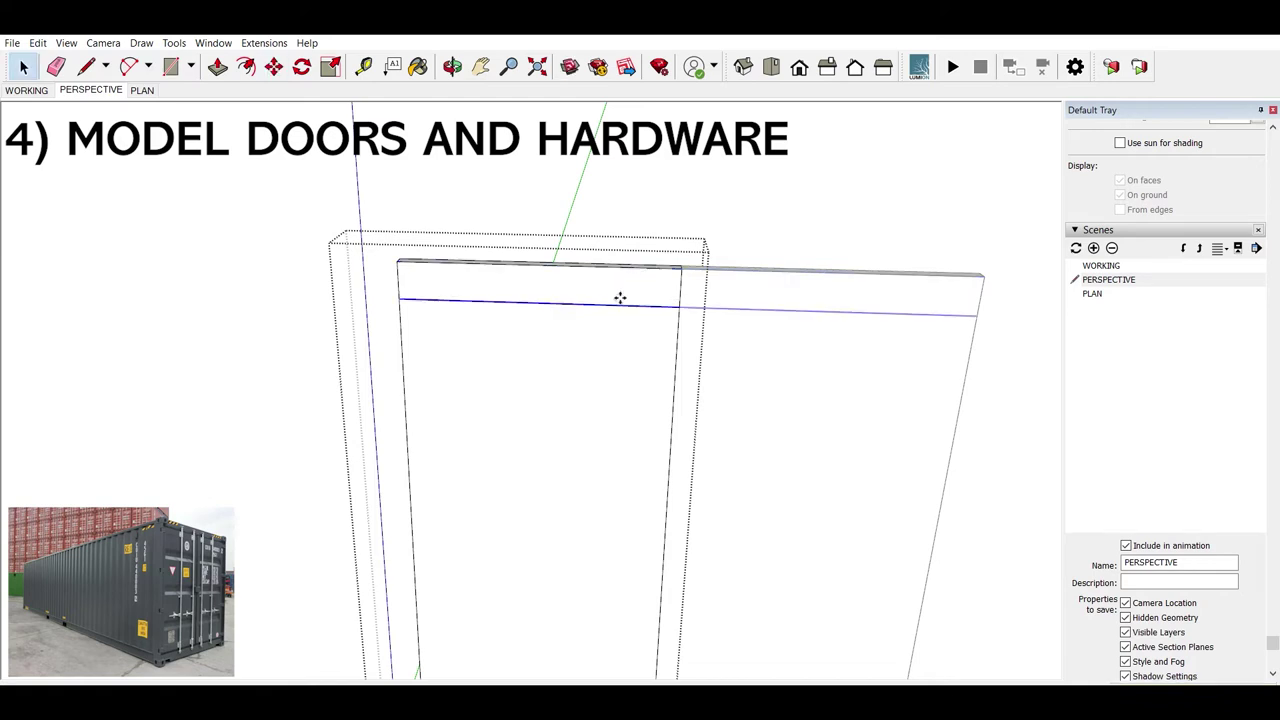
Step: Copy that line and another edge further down the door panel
key("m")
left_click(591, 303)
key("ctrl")
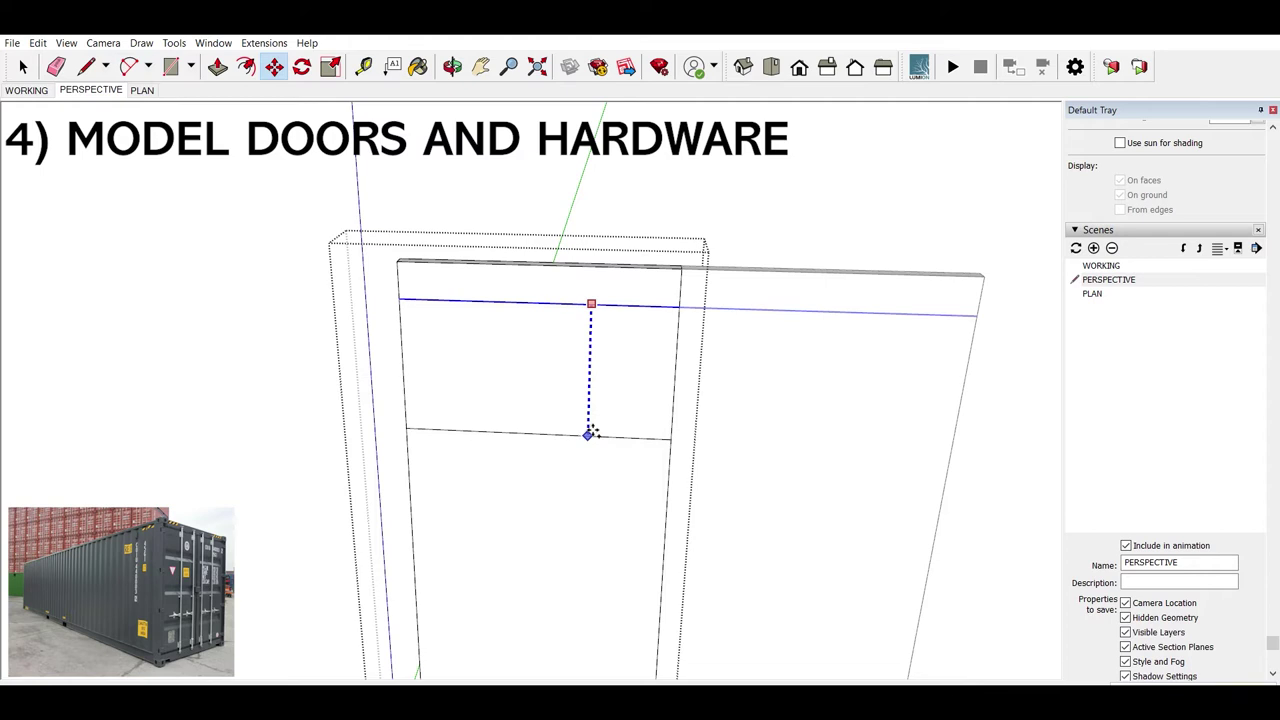
key("Return")
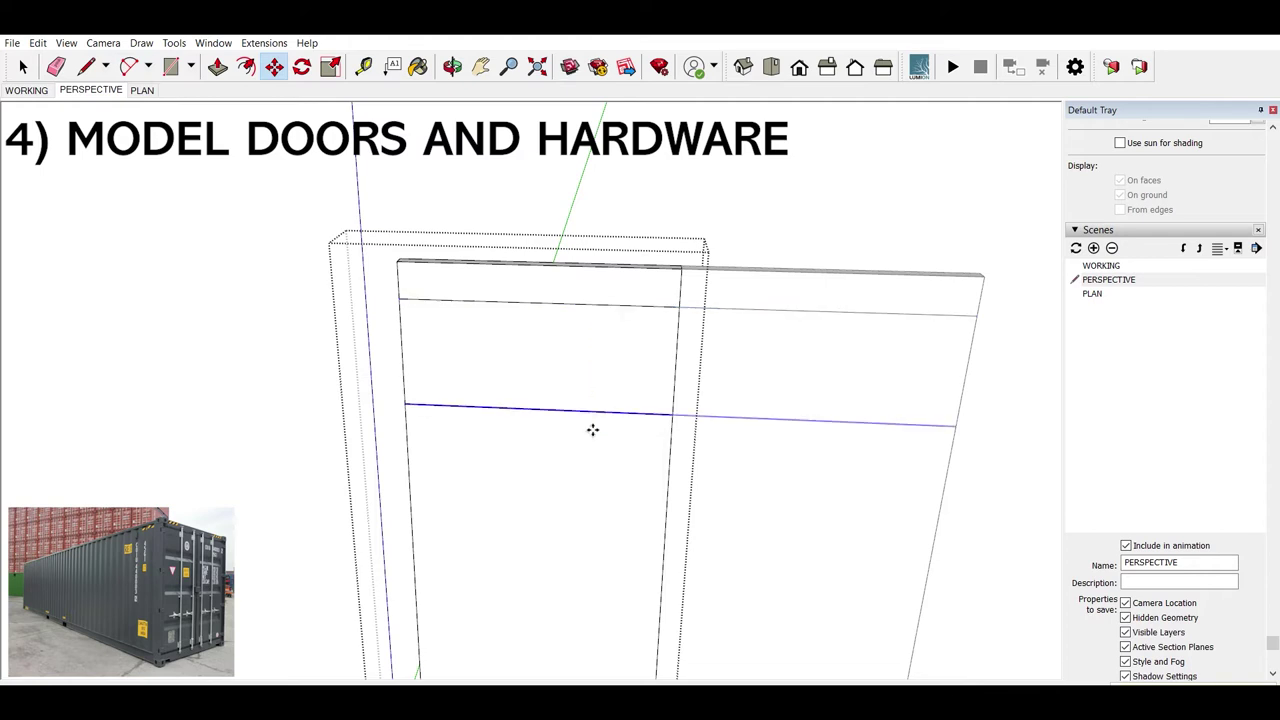
left_click(597, 410)
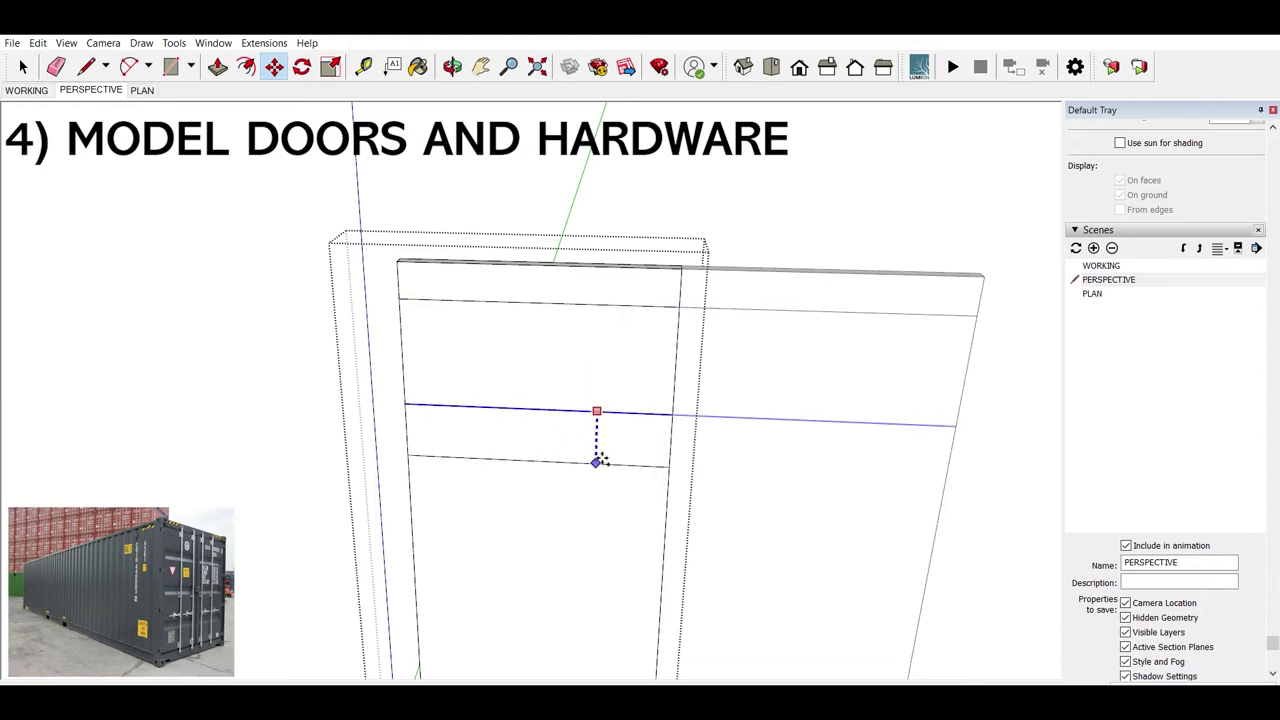
key("Return")
key("space")
Step: Try copying two selected edges lower on the panel, then undo the misplaced copies
left_click(590, 408)
key("m")
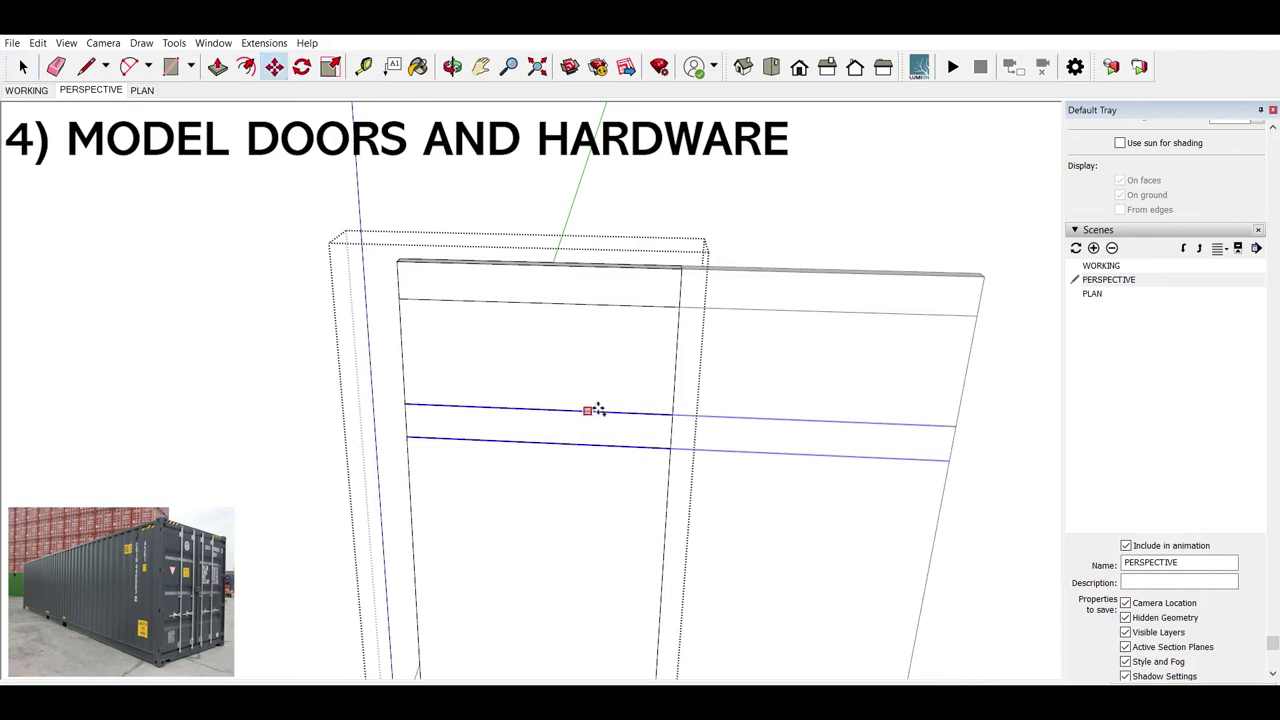
left_click(595, 410)
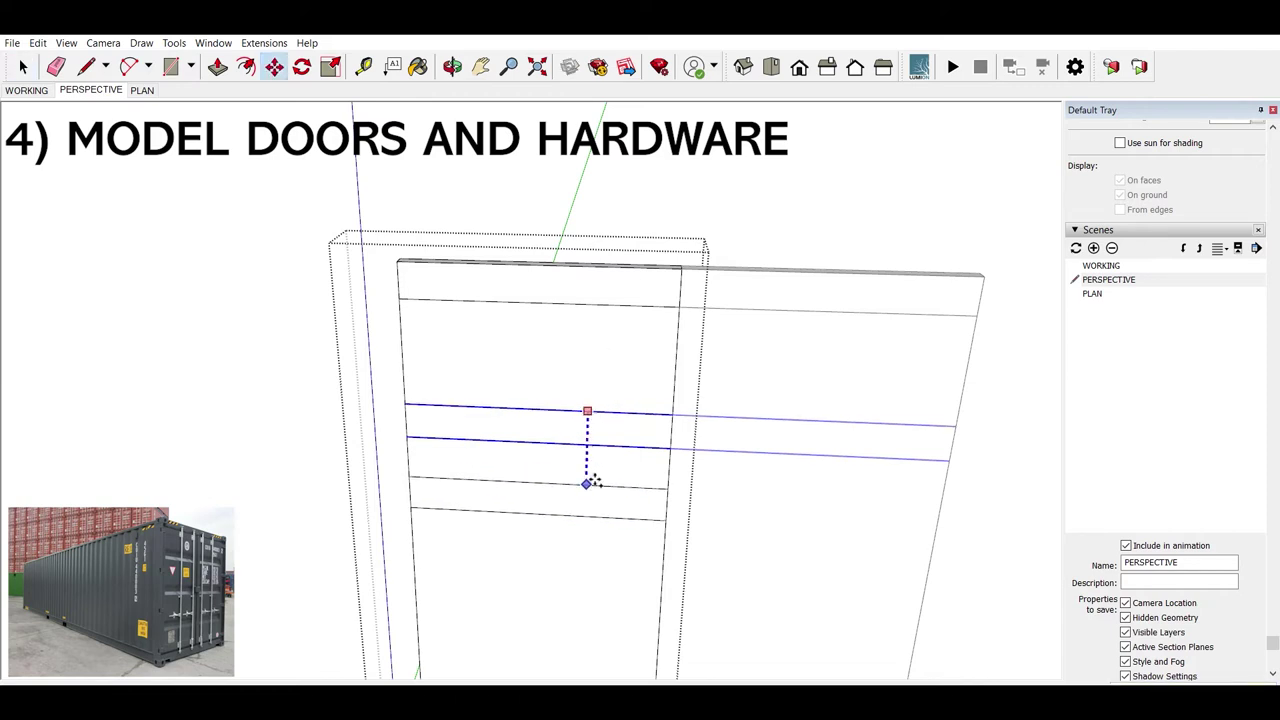
key("Return")
scroll("down", 3)
key("ctrl+z")
key("space")
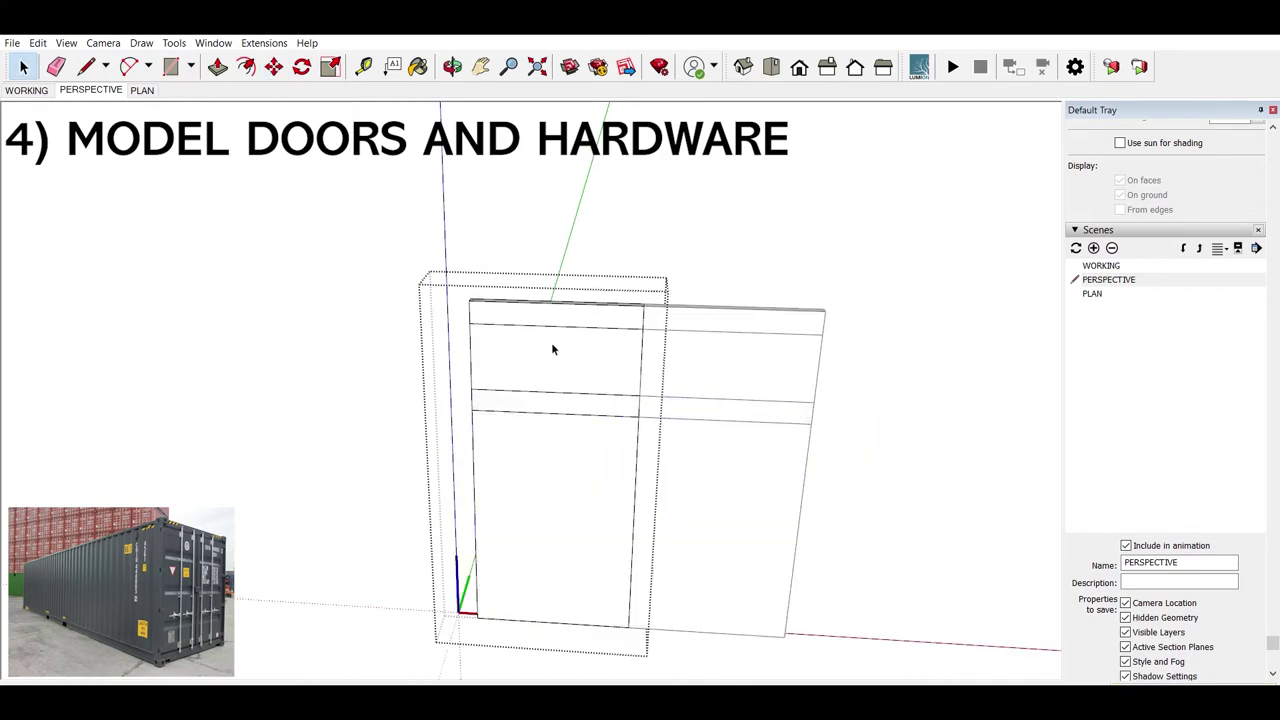
Step: Select the strip's lower edge and two middle edges, starting and then cancelling a move
left_click(560, 319)
left_click(557, 321)
left_click(556, 393)
left_click(557, 412)
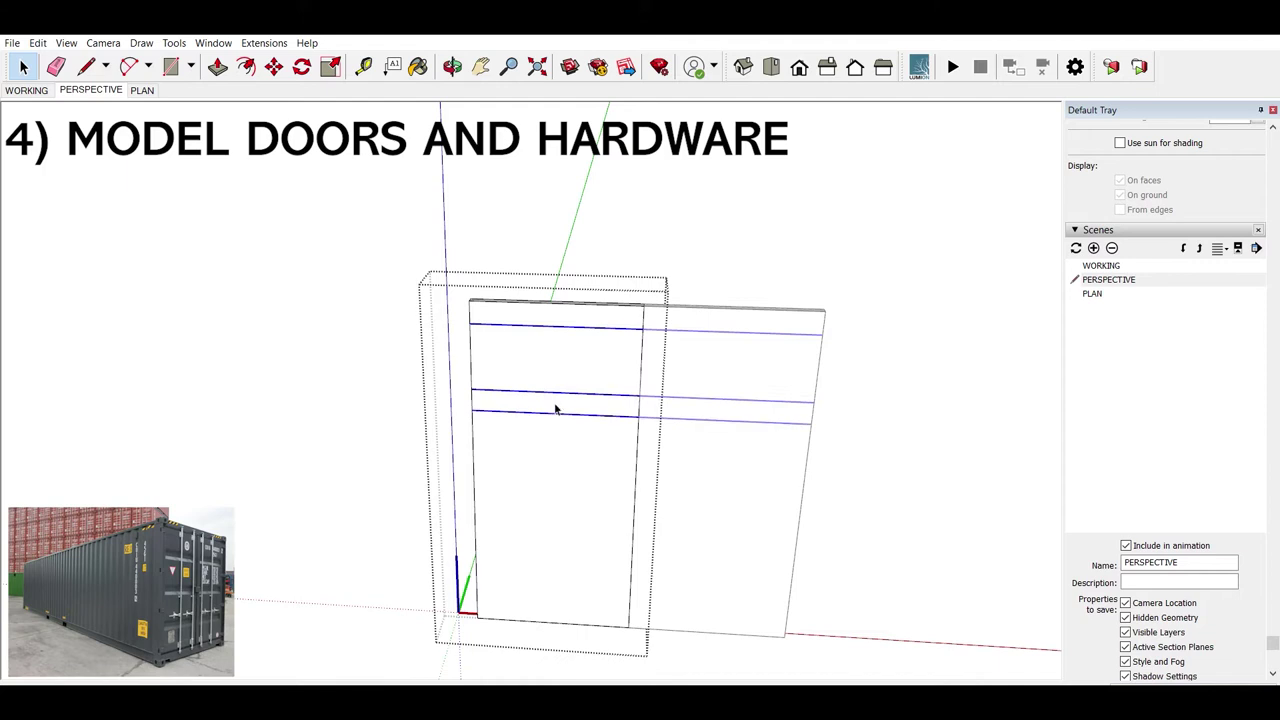
key("m")
left_click(576, 323)
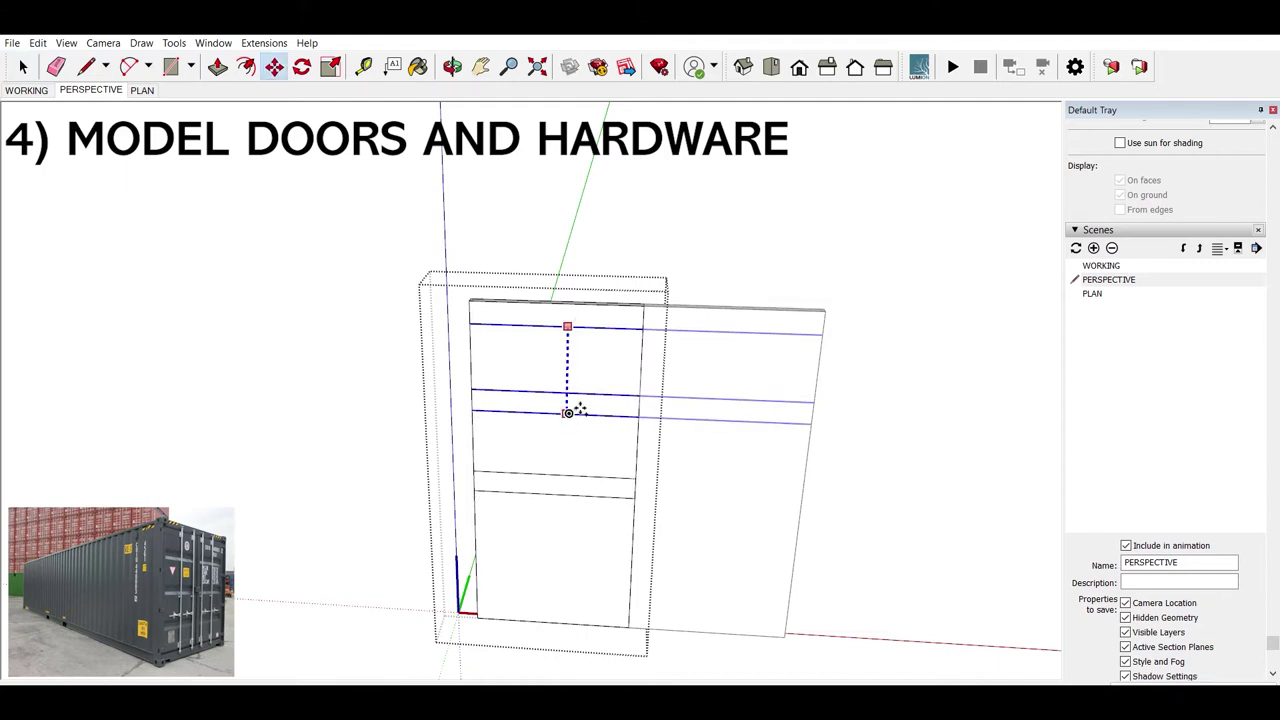
key("Escape")
key("space")
Step: Copy the selected edges with the top edge one step lower, then delete the stray lower duplicates
left_click(579, 300)
key("m")
left_click(570, 302)
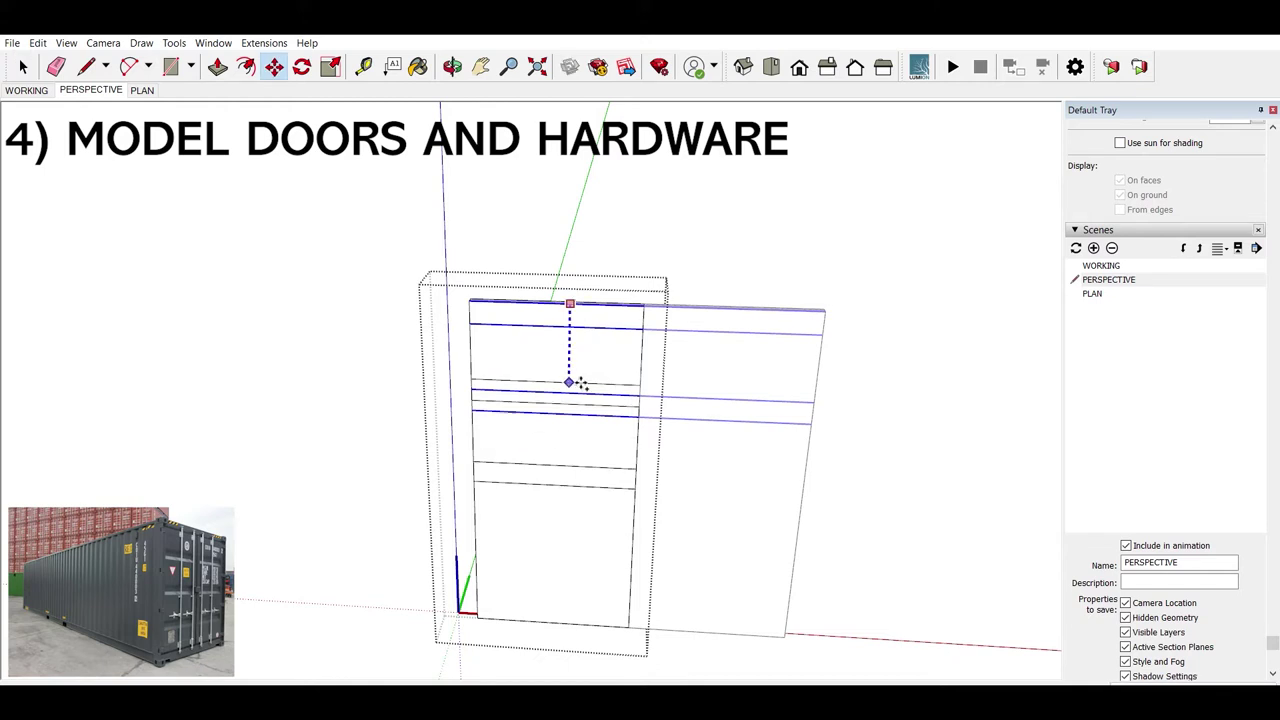
left_click(593, 391)
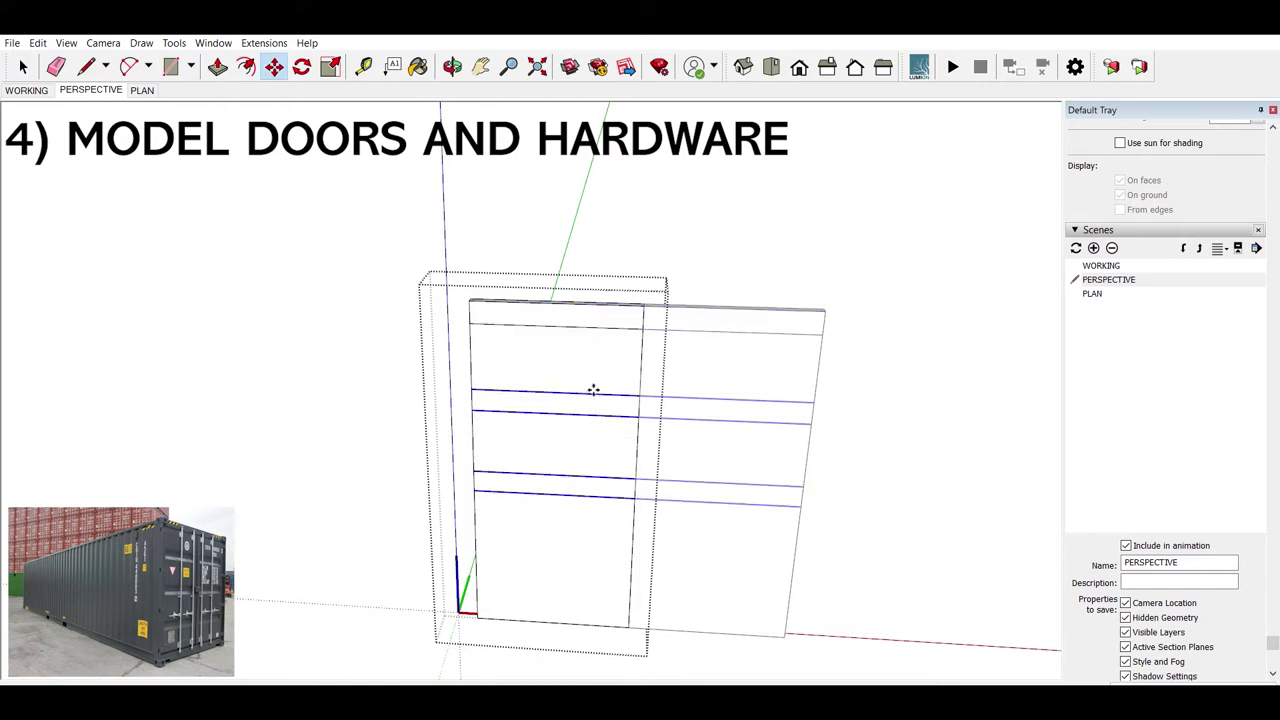
key("space")
left_click_drag(586, 391, 622, 500)
left_click_drag(513, 535, 530, 532)
key("Delete")
Step: Select a strip's top edge and begin copying it downward, then cancel the copy
scroll("down", 3)
scroll("up", 3)
scroll("up", 3)
scroll("up", 3)
left_click(496, 414)
scroll("up", 3)
left_click(508, 392)
key("m")
left_click(535, 391)
key("ctrl")
key("space")
Step: Copy three horizontal edges just below the originals so each forms a pair
scroll("down", 3)
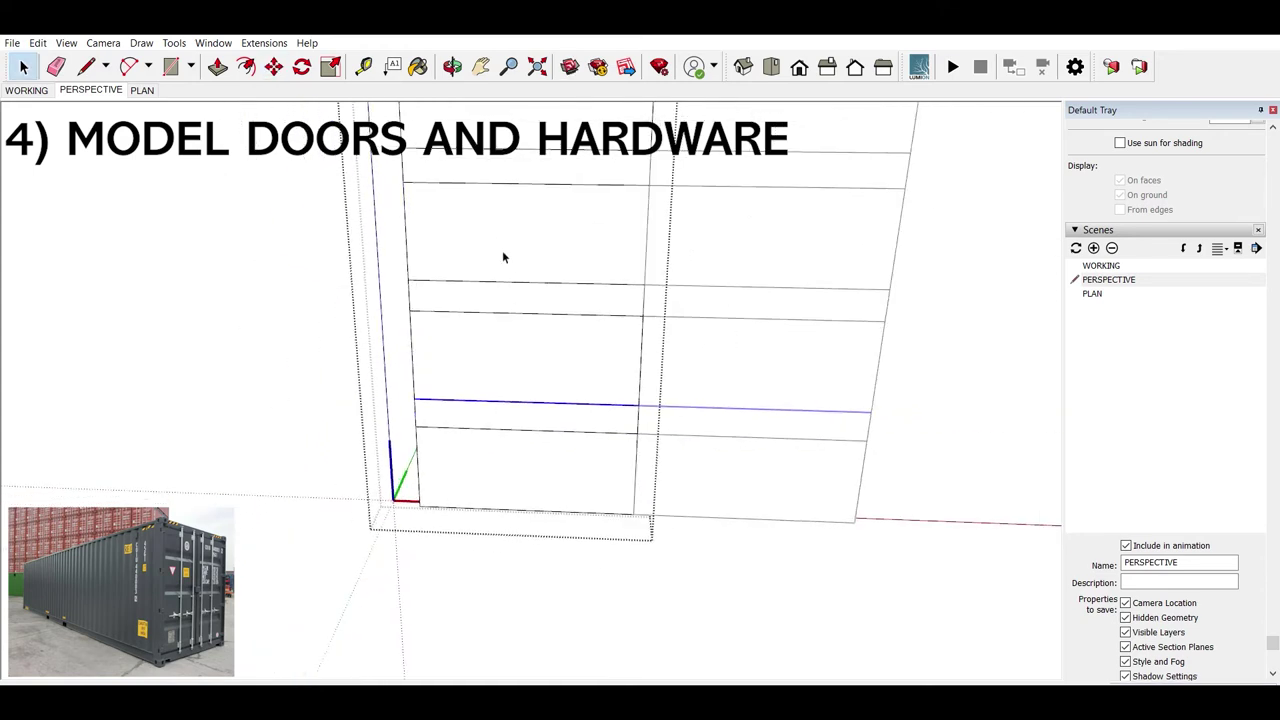
left_click(506, 280)
scroll("up", 3)
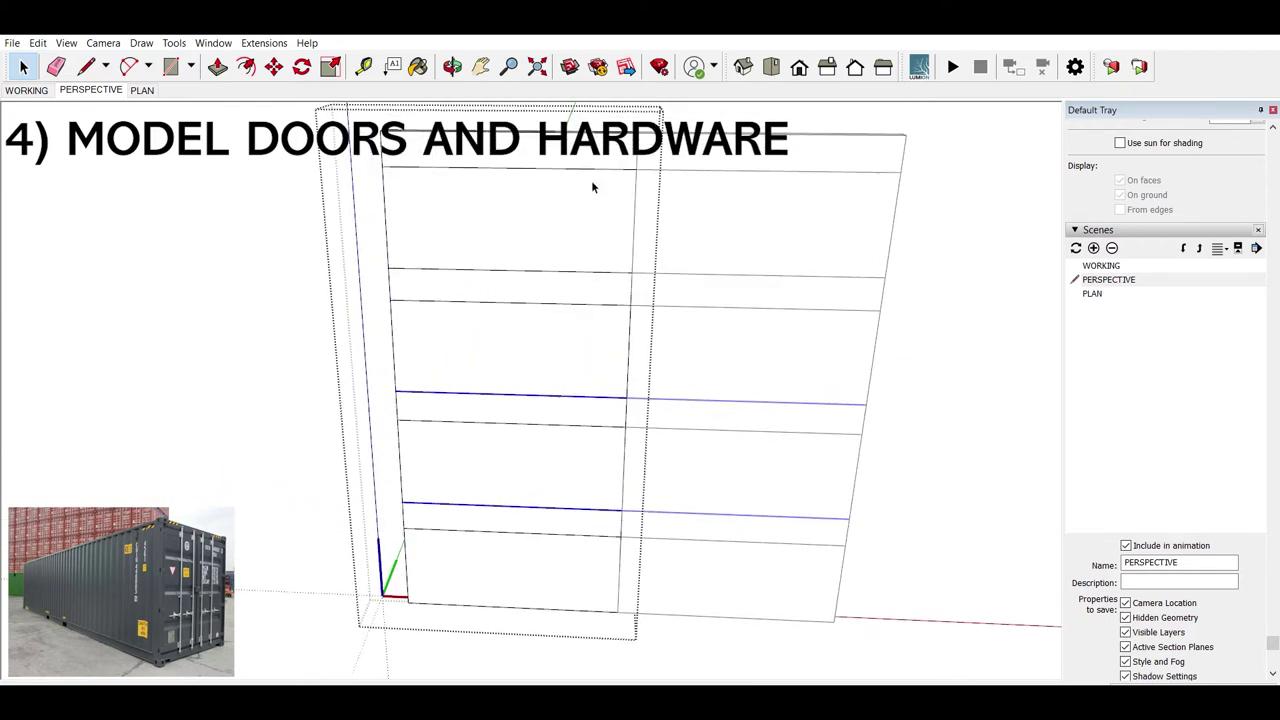
left_click(511, 262)
left_click(453, 128)
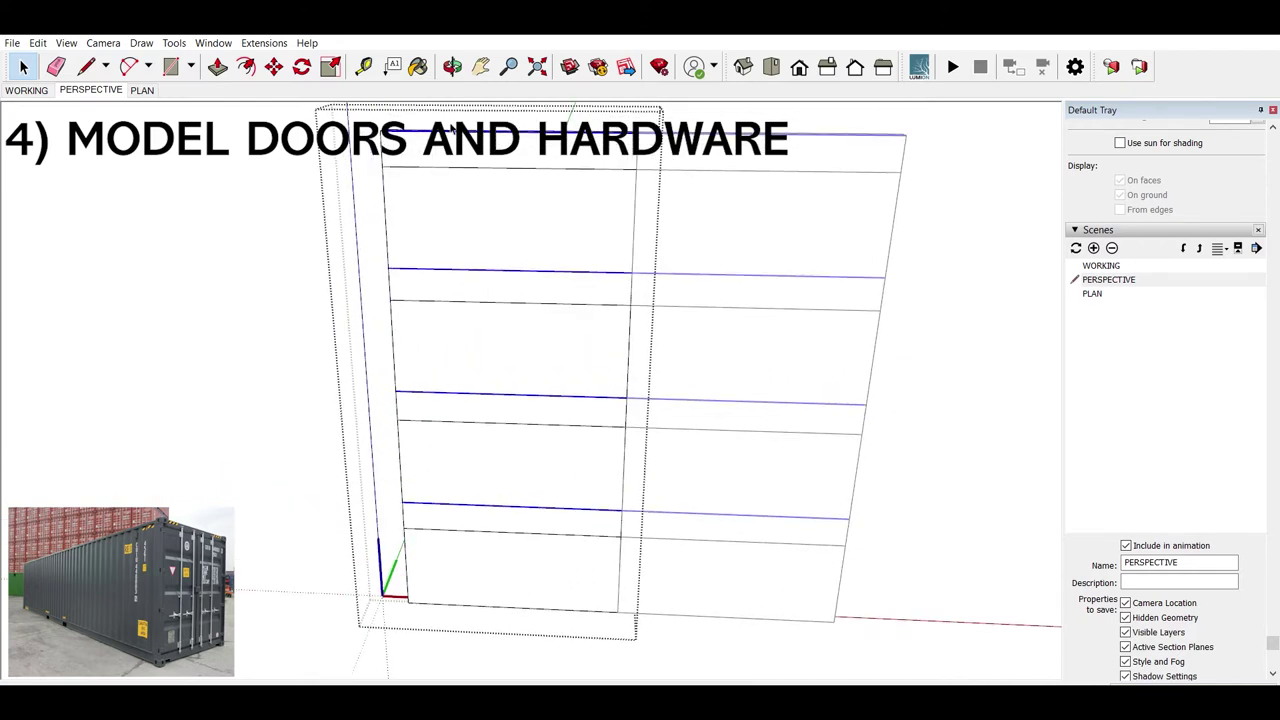
key("m")
key("ctrl")
left_click(491, 187)
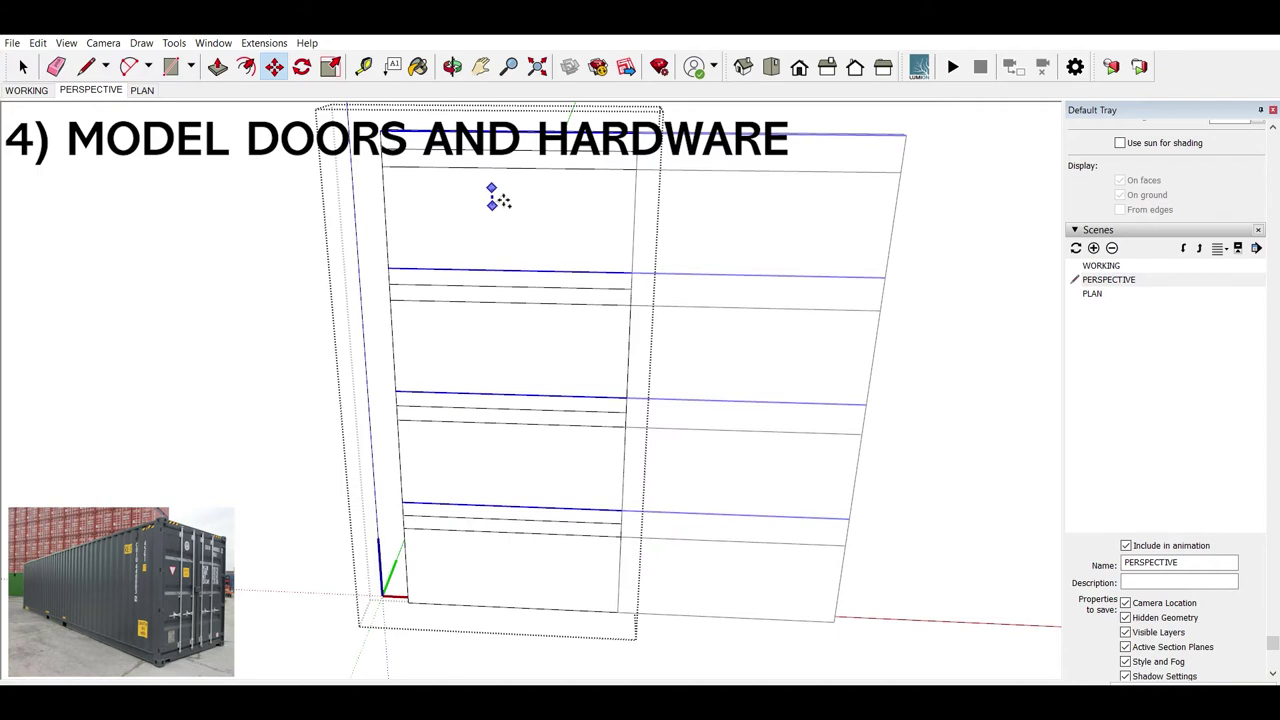
left_click(498, 201)
key("space")
Step: Select the top, middle, lower and bottom horizontal edges of the door
left_click(503, 177)
left_click(508, 168)
left_click(488, 301)
left_click(480, 424)
left_click(483, 529)
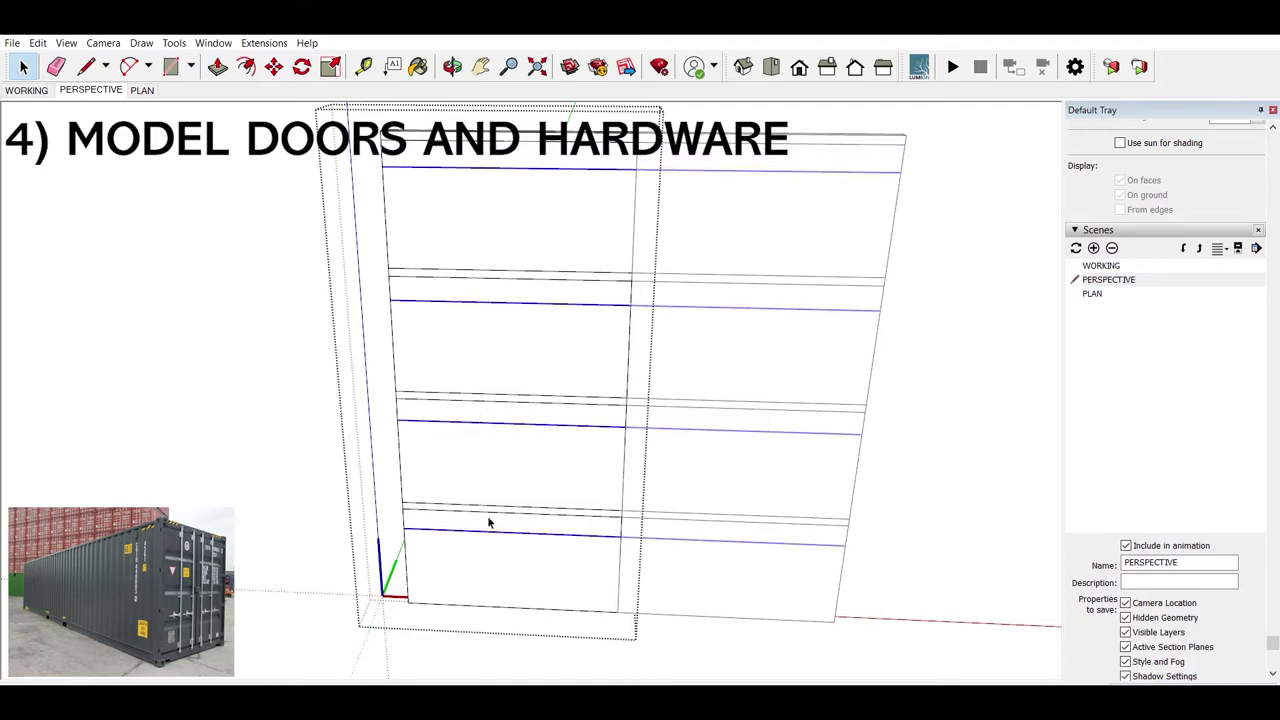
key("m")
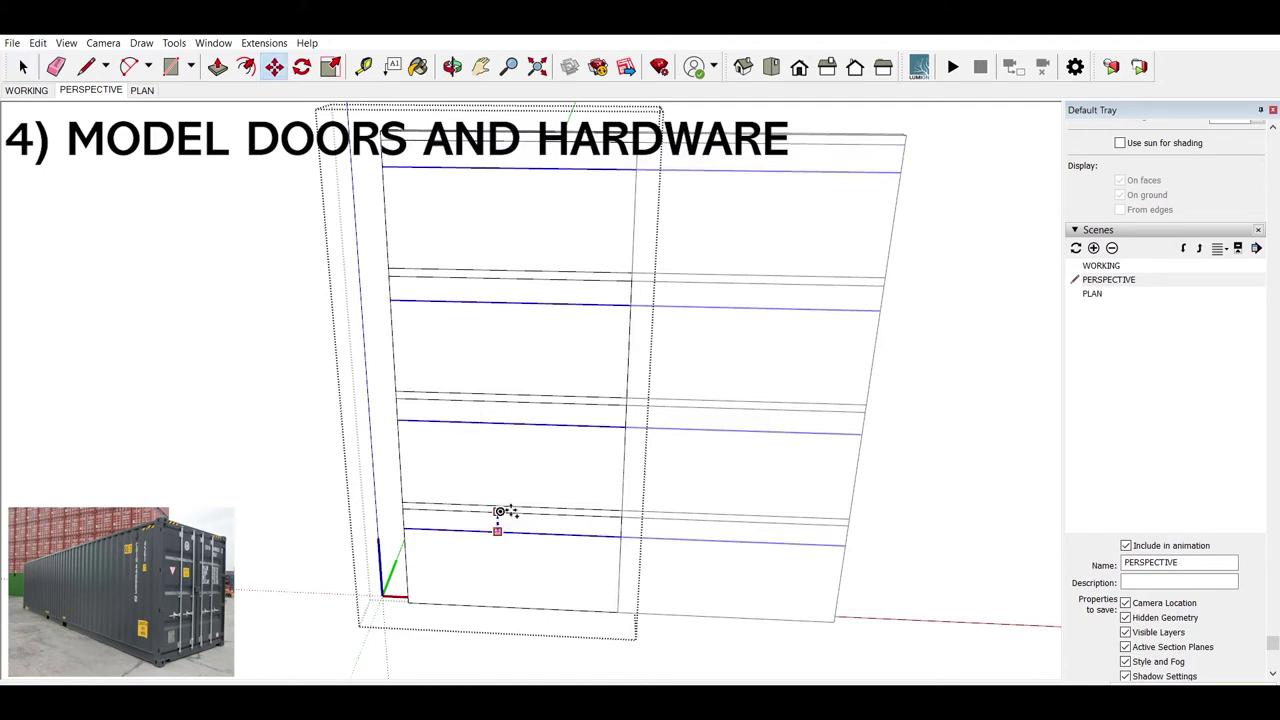
key("space")
Step: Select the four strip faces and move them along the depth axis into ribs on both doors
scroll("up", 3)
left_click(496, 510)
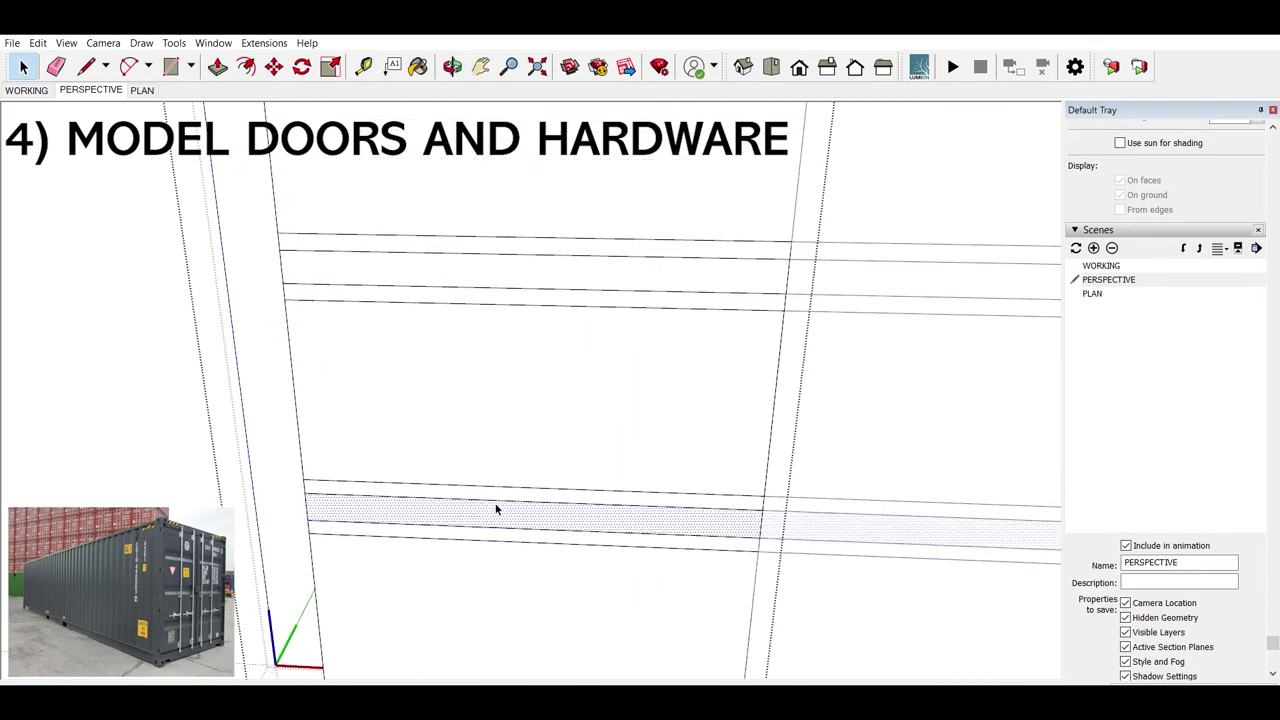
key("m")
key("space")
left_click(511, 289)
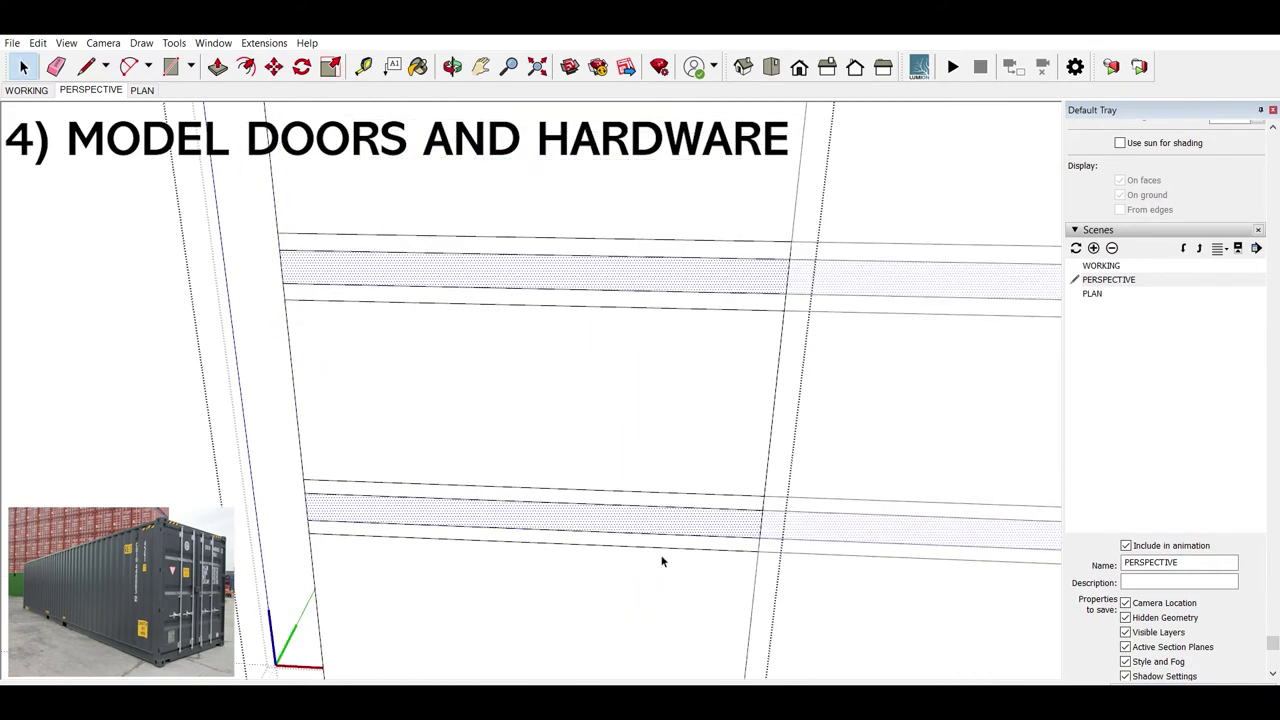
scroll("down", 3)
left_click_drag(496, 445, 777, 301)
left_click(720, 341)
left_click(725, 221)
key("m")
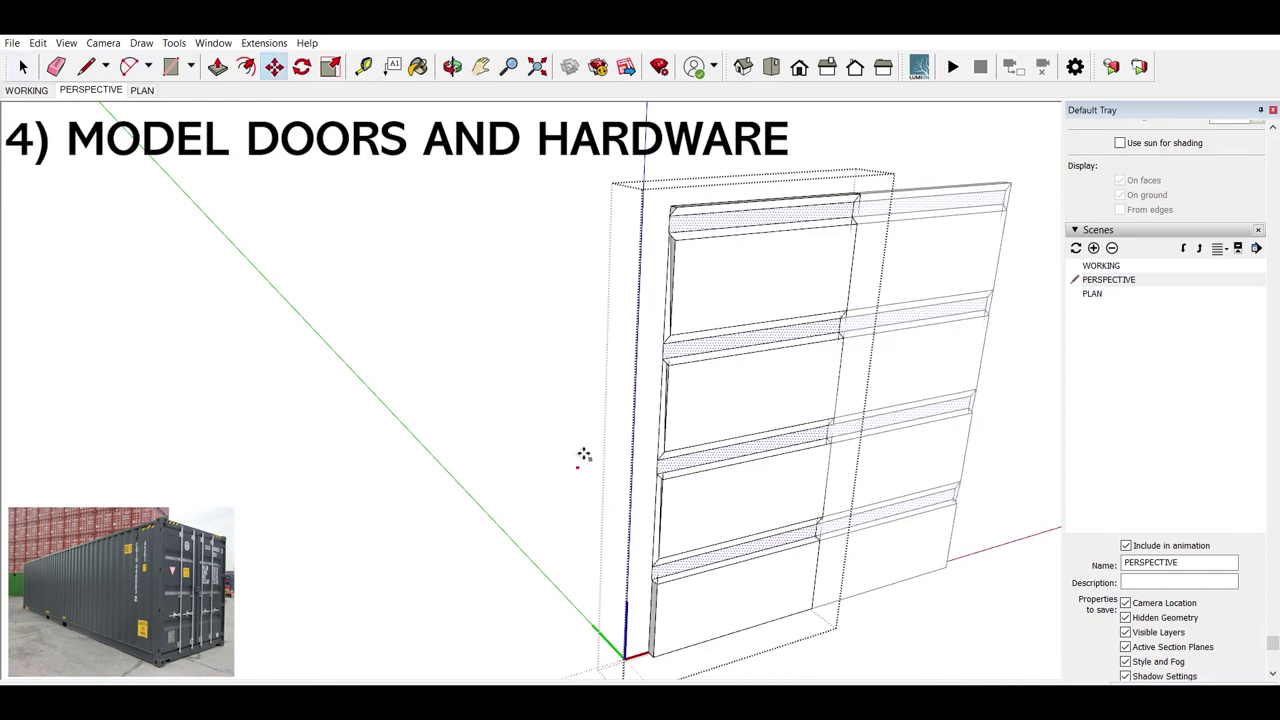
left_click(583, 458)
left_click_drag(561, 416, 554, 386)
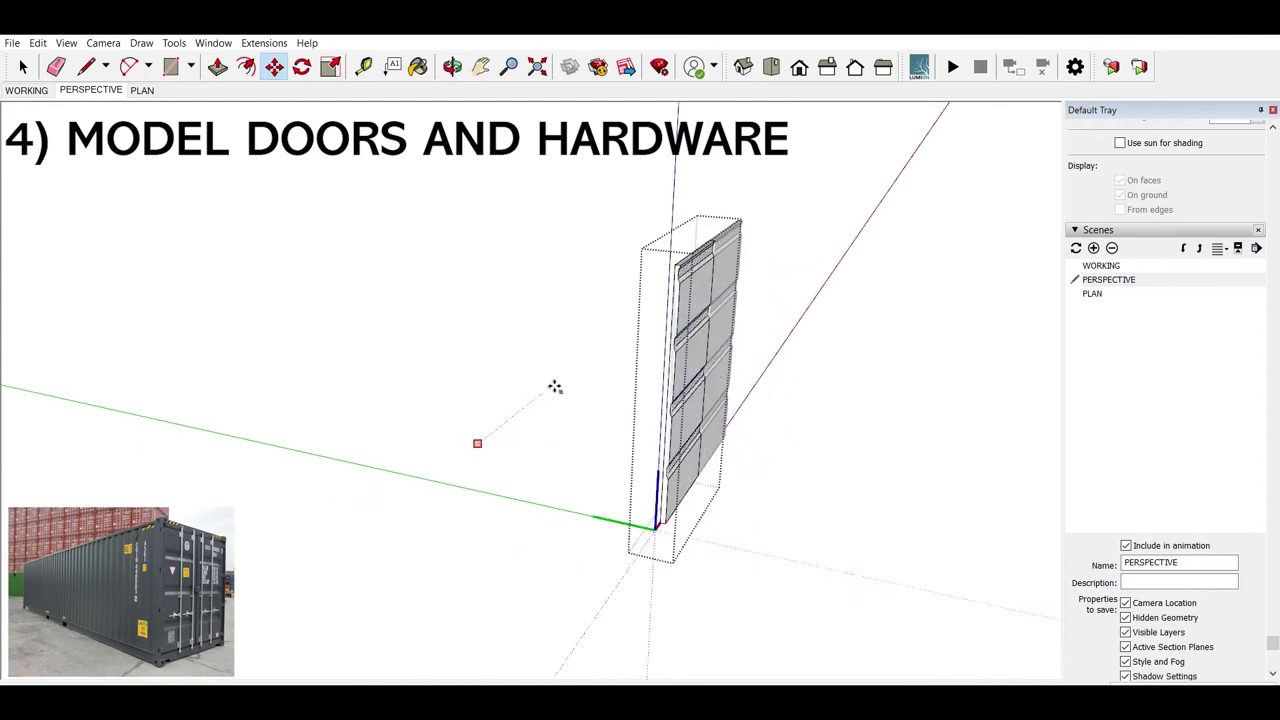
key("space")
Step: Select the ribbed door panels and move them along toward the container
left_click_drag(712, 425, 732, 441)
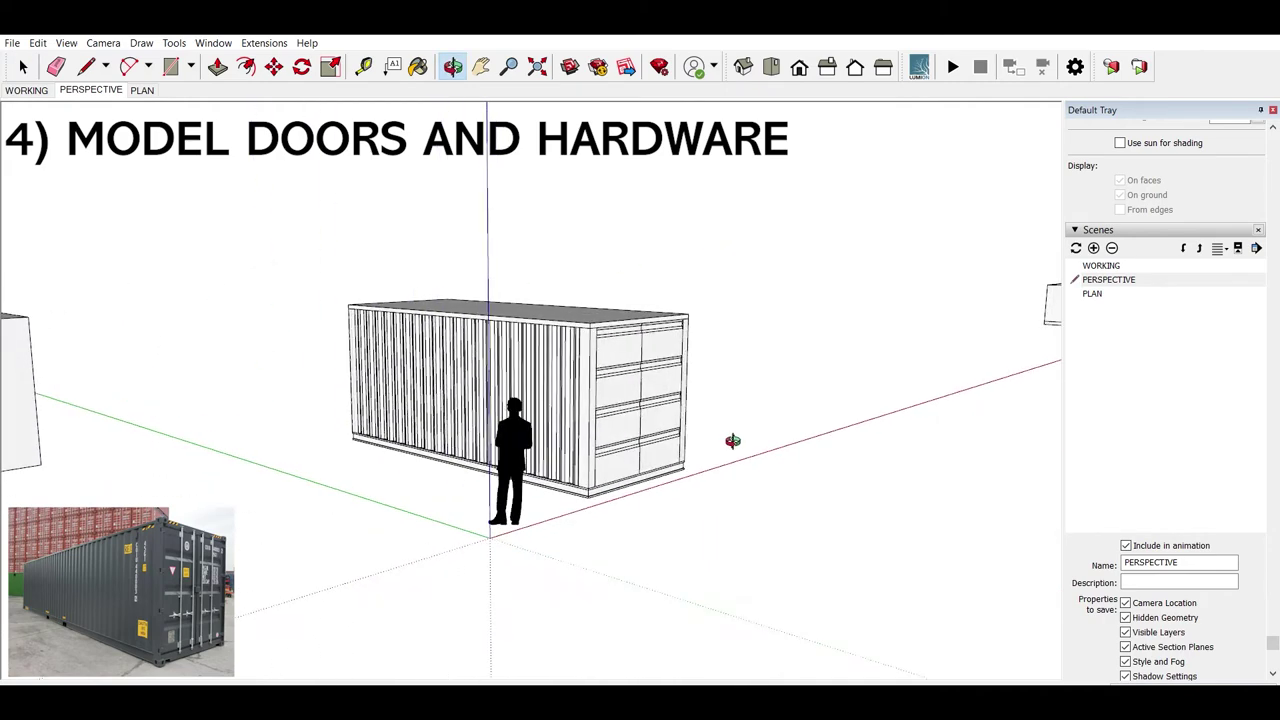
scroll("up", 3)
scroll("up", 3)
scroll("up", 3)
scroll("down", 3)
left_click_drag(640, 437, 581, 460)
left_click(581, 460)
scroll("down", 3)
left_click_drag(663, 382, 412, 393)
key("m")
left_click(622, 430)
left_click(300, 436)
key("space")
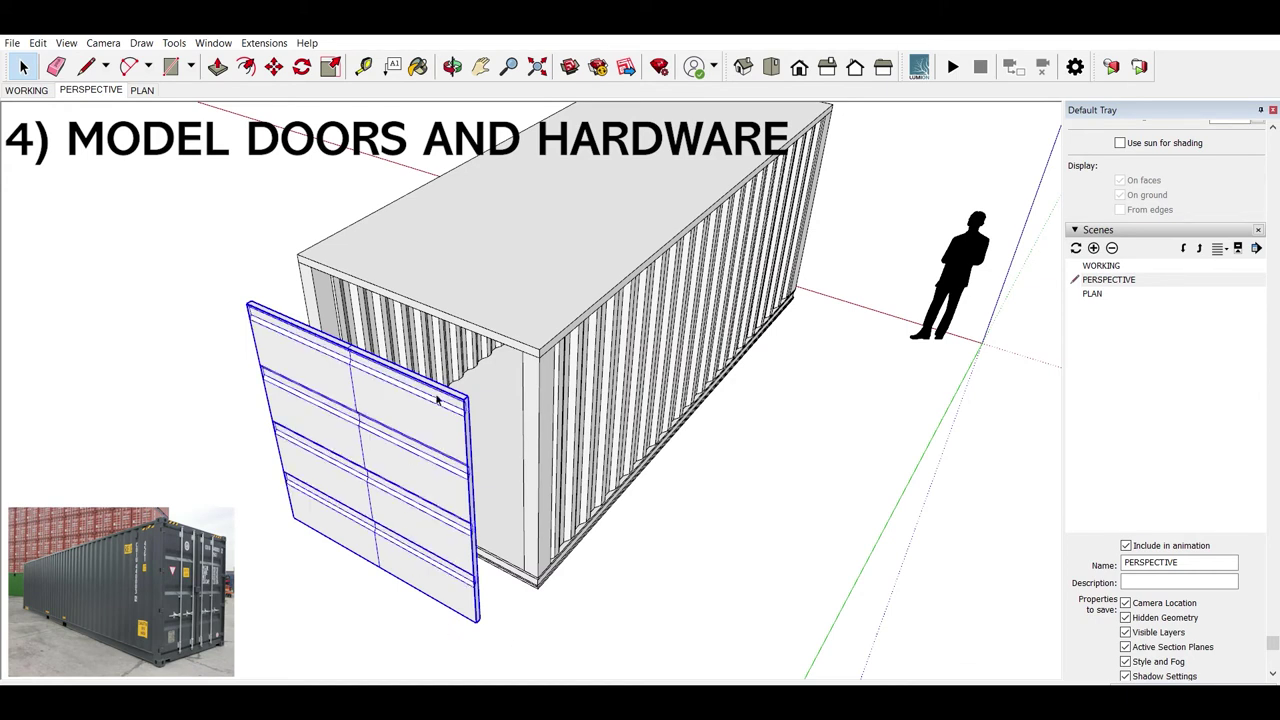
Step: Move the doors by their corner so they sit against the container's open end
scroll("up", 3)
scroll("down", 3)
key("m")
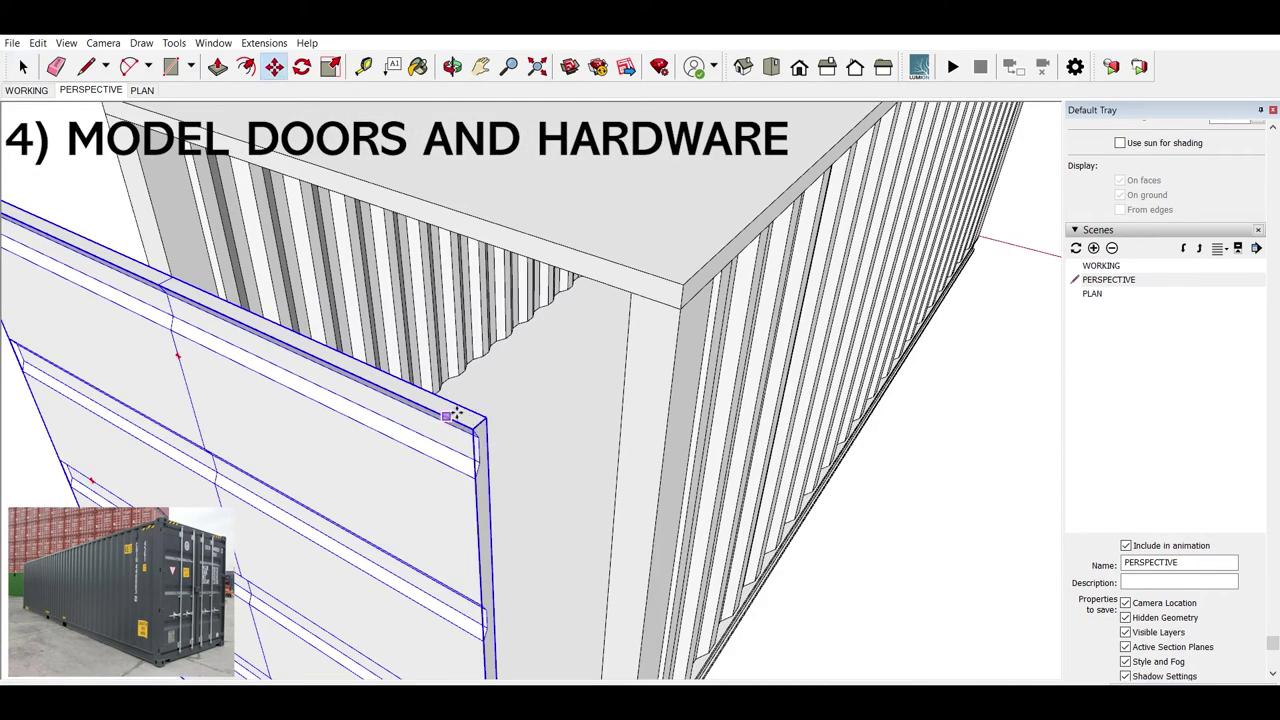
left_click(455, 413)
left_click(610, 280)
key("space")
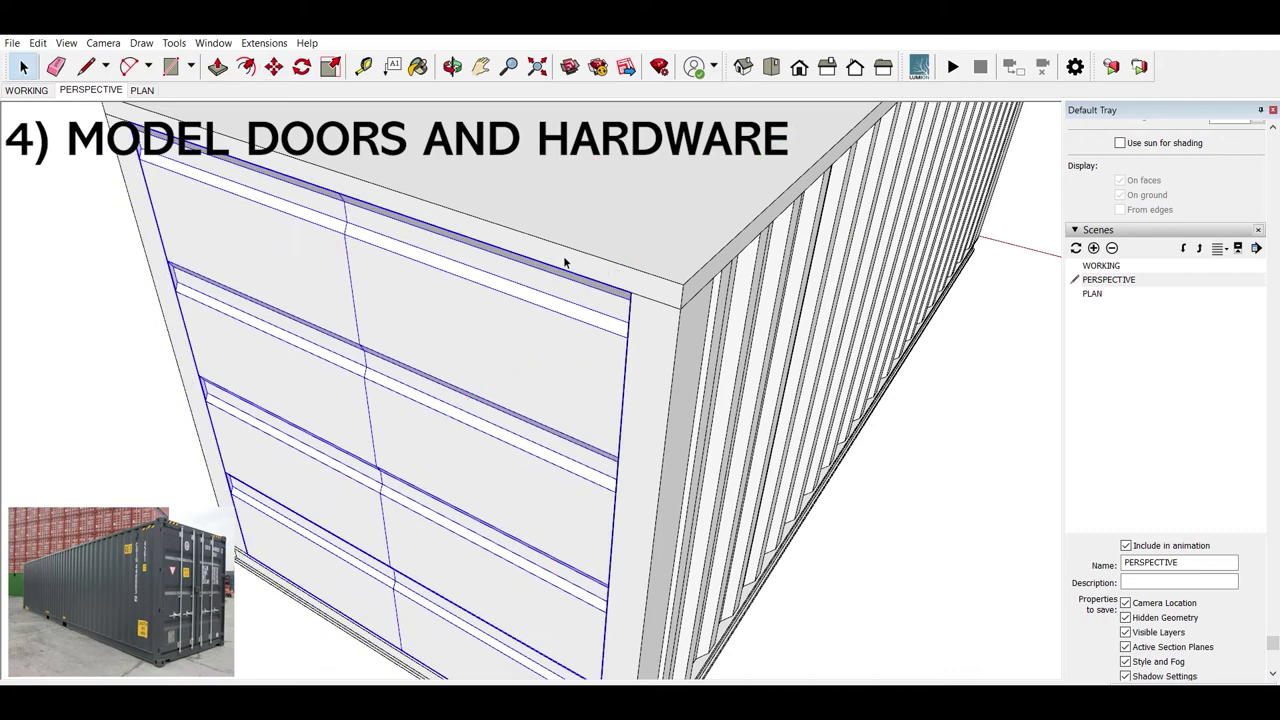
Step: Orbit and zoom around the container to inspect the corrugated side and door end
scroll("down", 3)
left_click_drag(529, 237, 571, 514)
scroll("up", 3)
left_click_drag(509, 314, 390, 398)
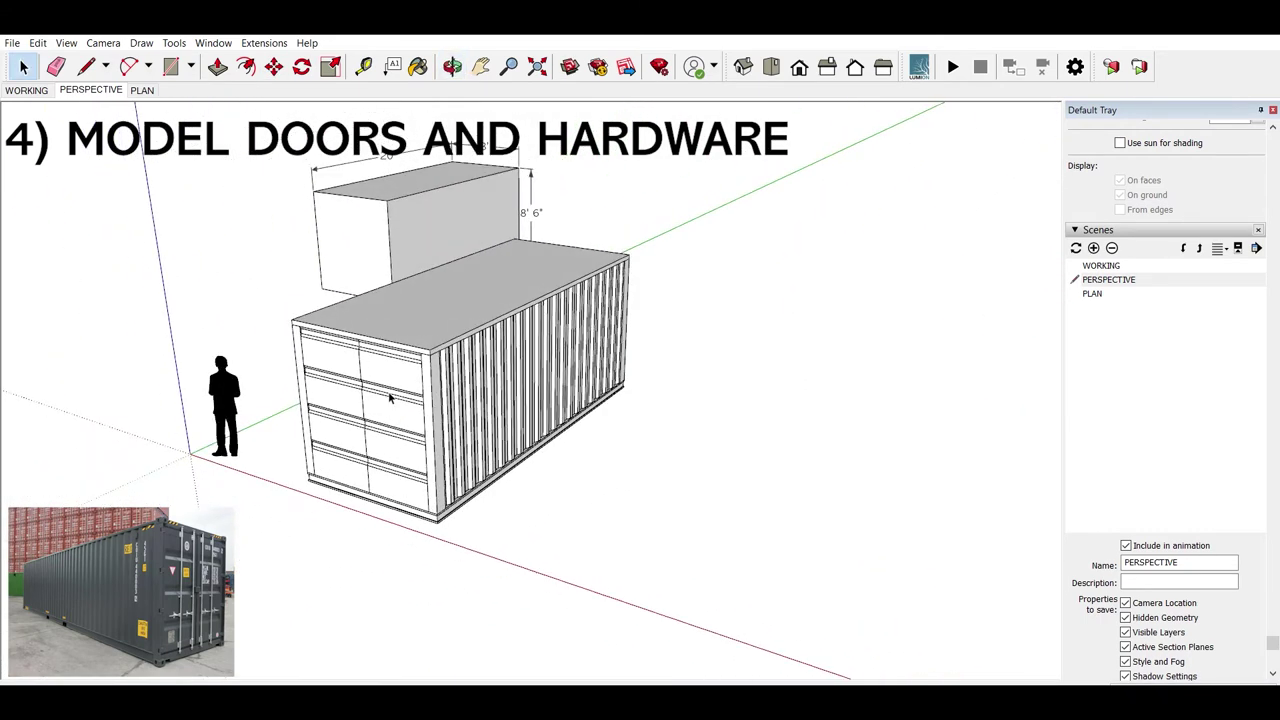
scroll("up", 3)
scroll("up", 3)
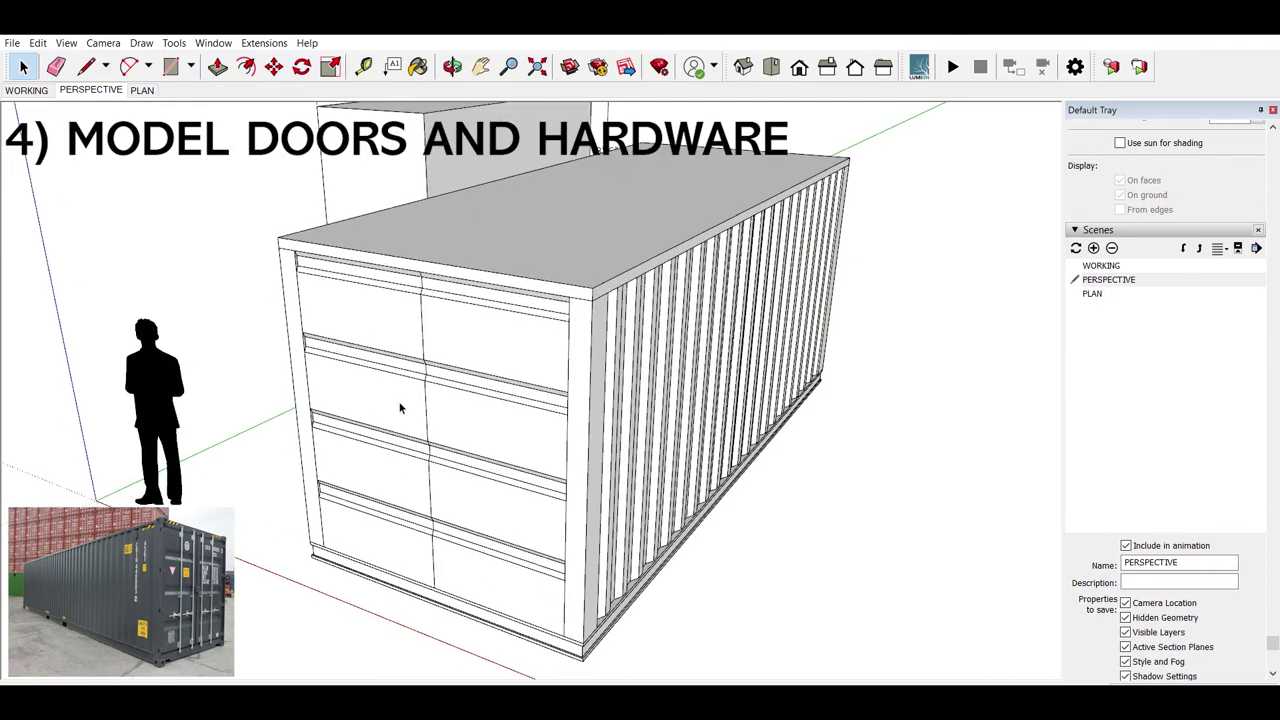
scroll("down", 3)
left_click_drag(509, 392, 368, 565)
scroll("up", 3)
scroll("down", 3)
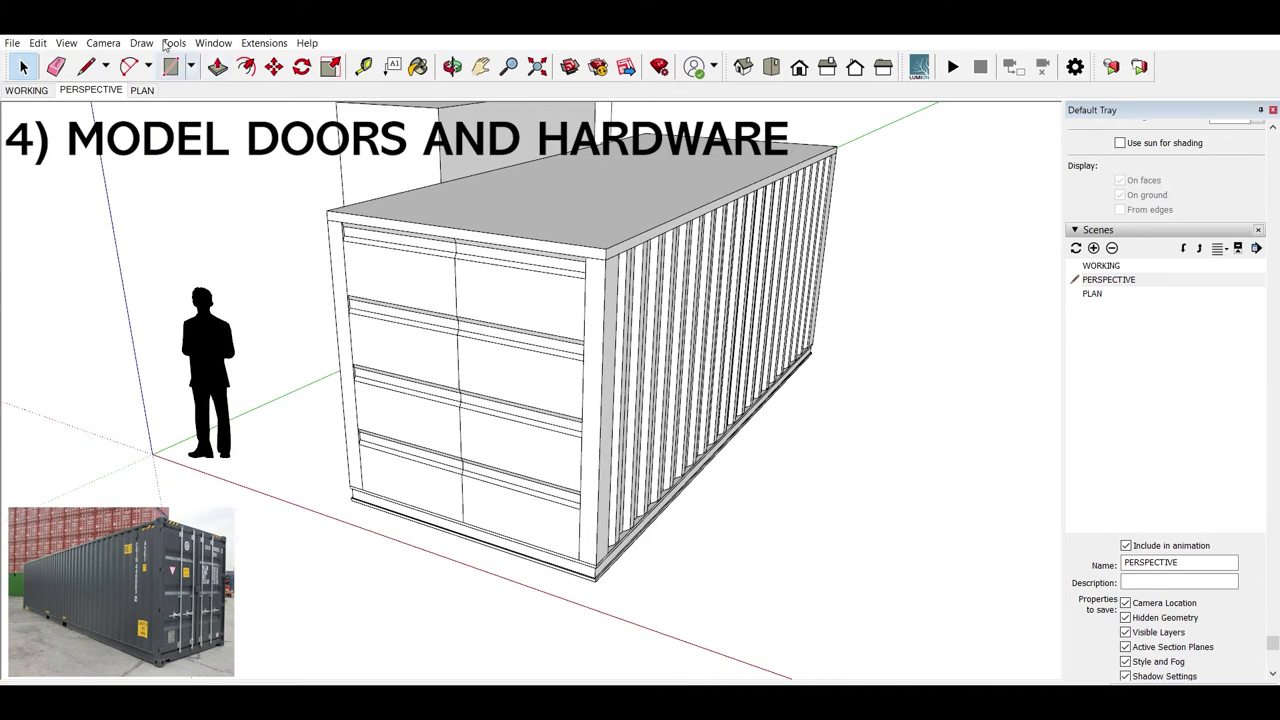
Step: Draw a small circle on the ground and group it
key("c")
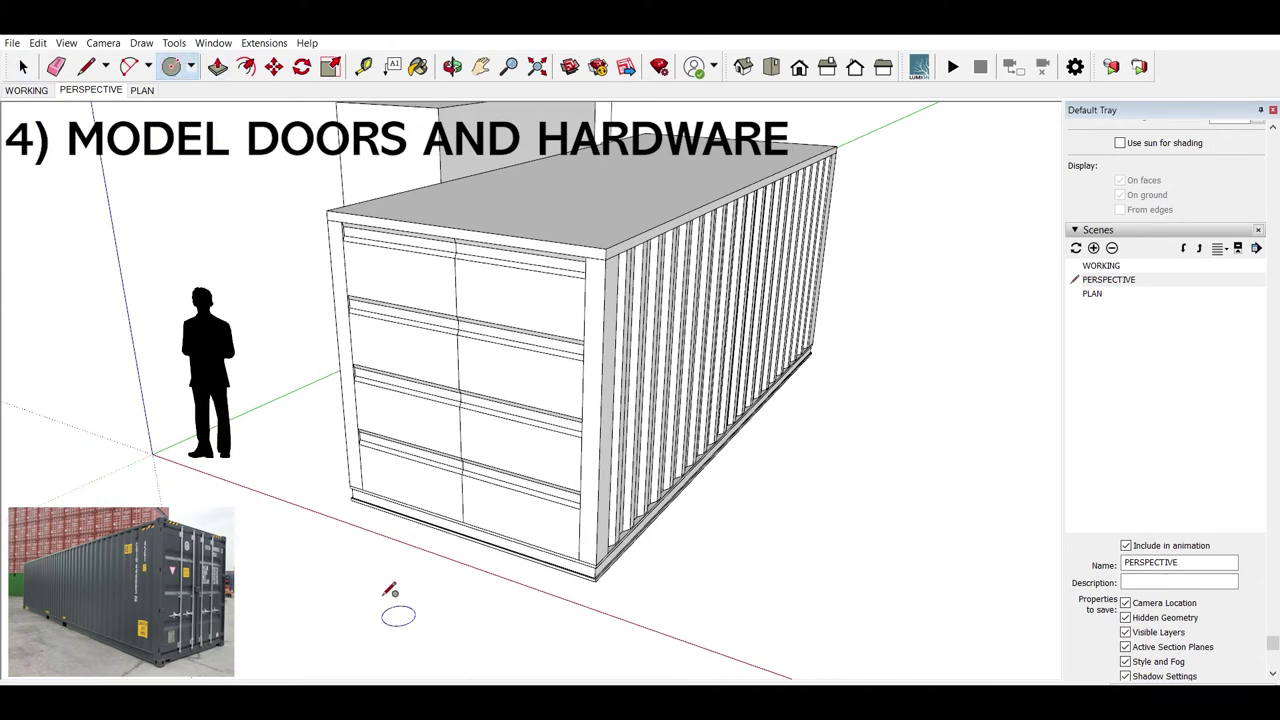
left_click(384, 585)
key("Escape")
left_click(396, 590)
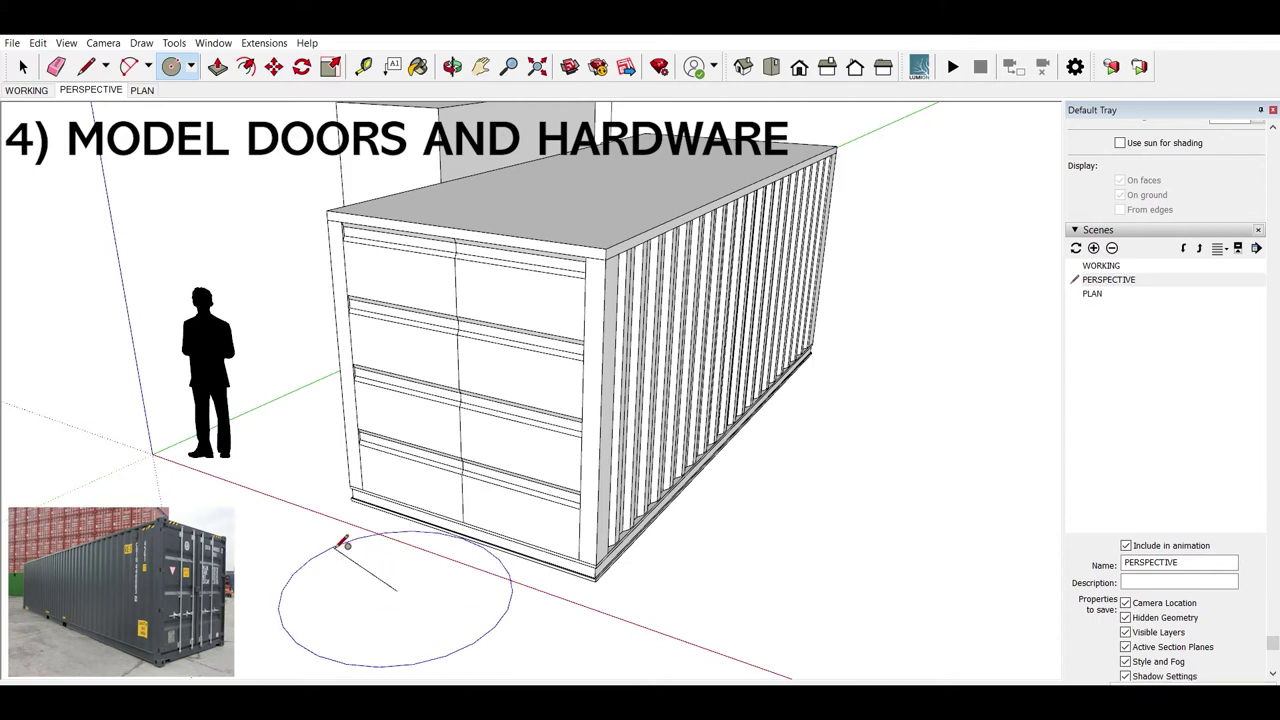
key("Escape")
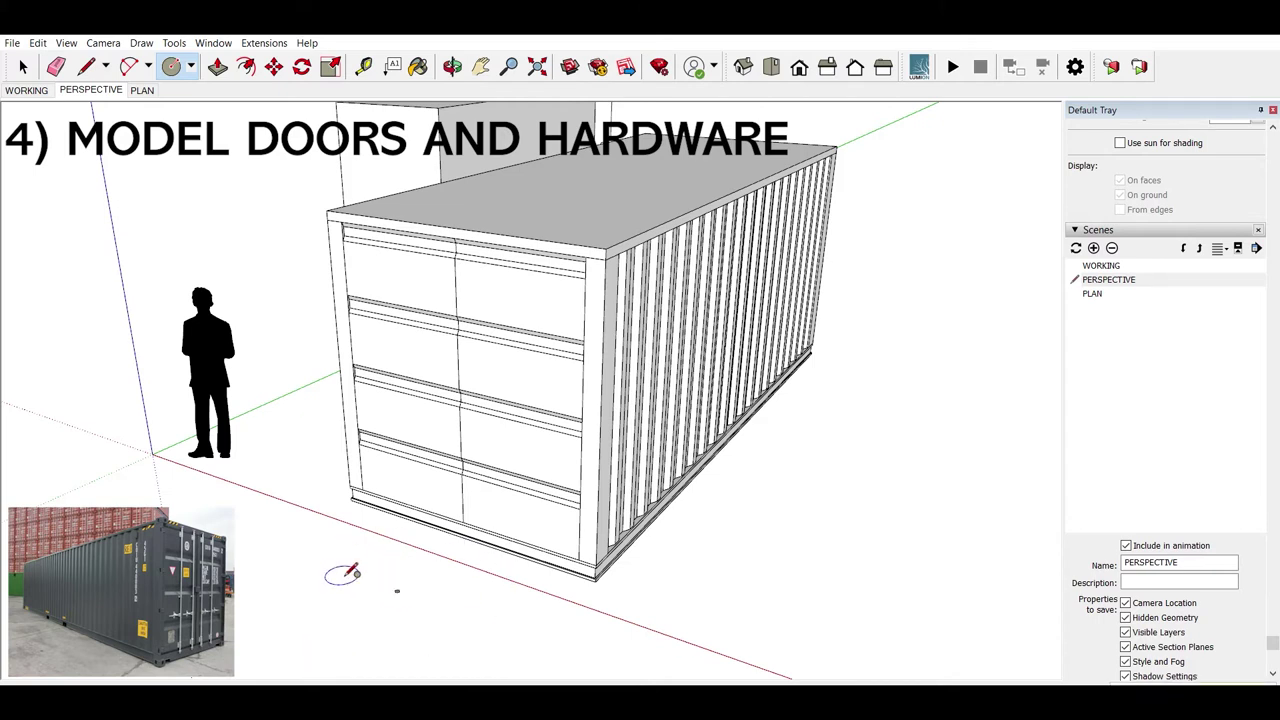
scroll("up", 3)
scroll("up", 3)
key("space")
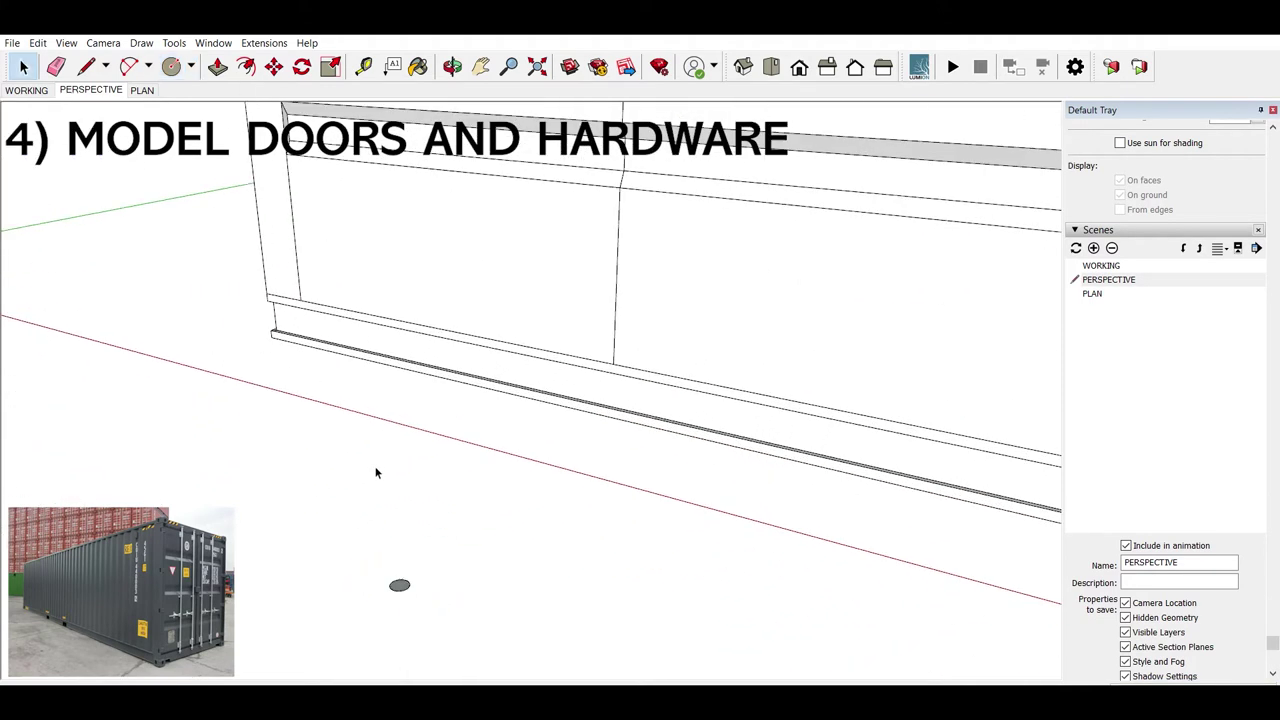
key("g")
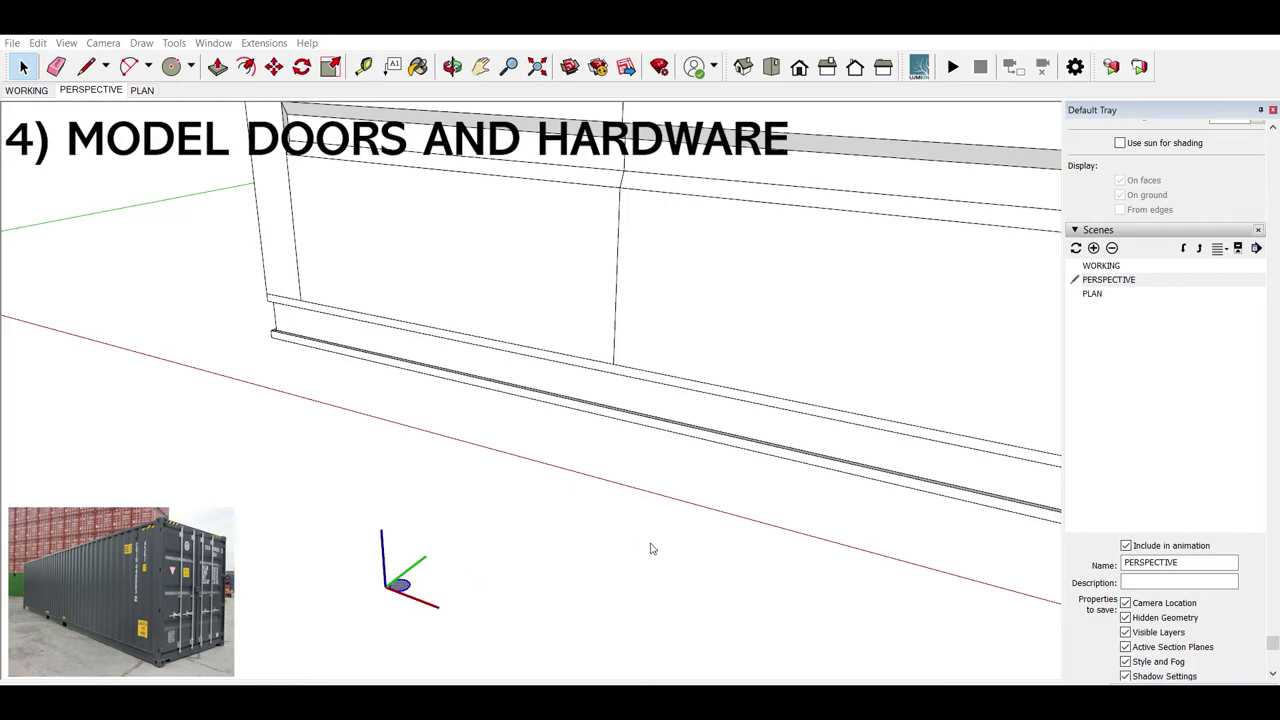
Step: Inside the group, push/pull the circle up into a cylinder reaching the container's top edge
double_click(402, 584)
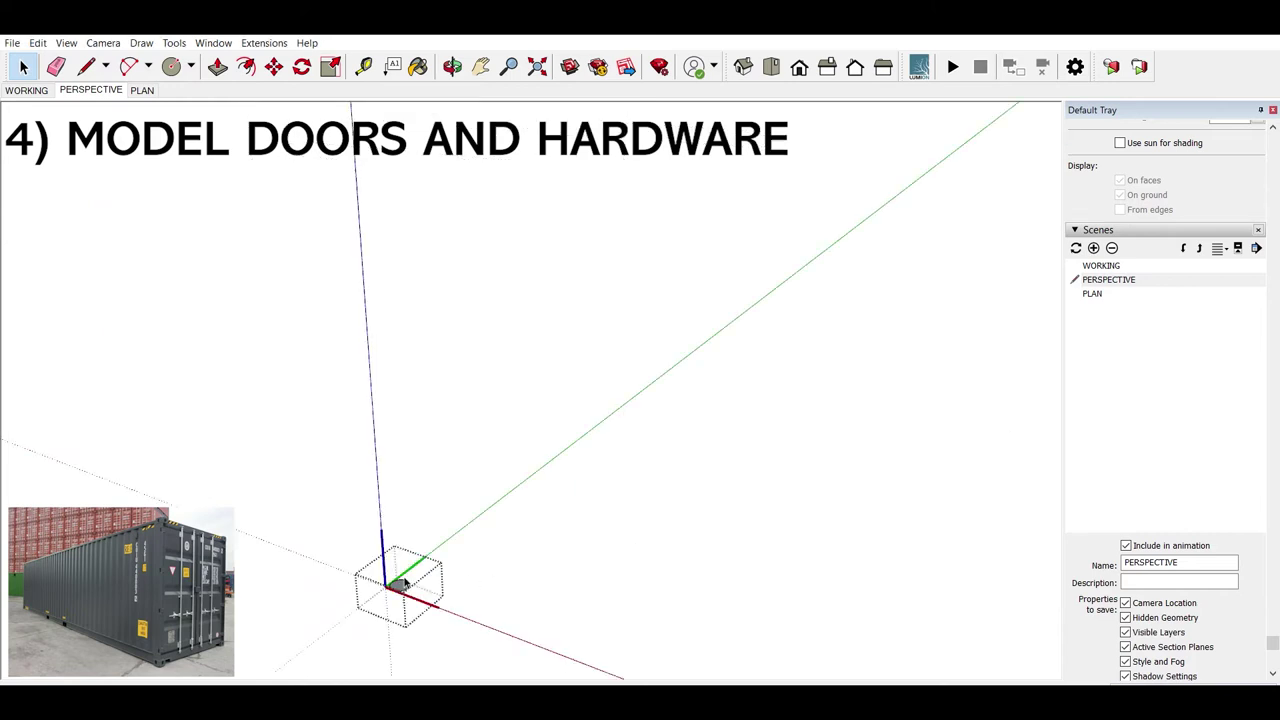
key("p")
scroll("down", 3)
left_click(425, 535)
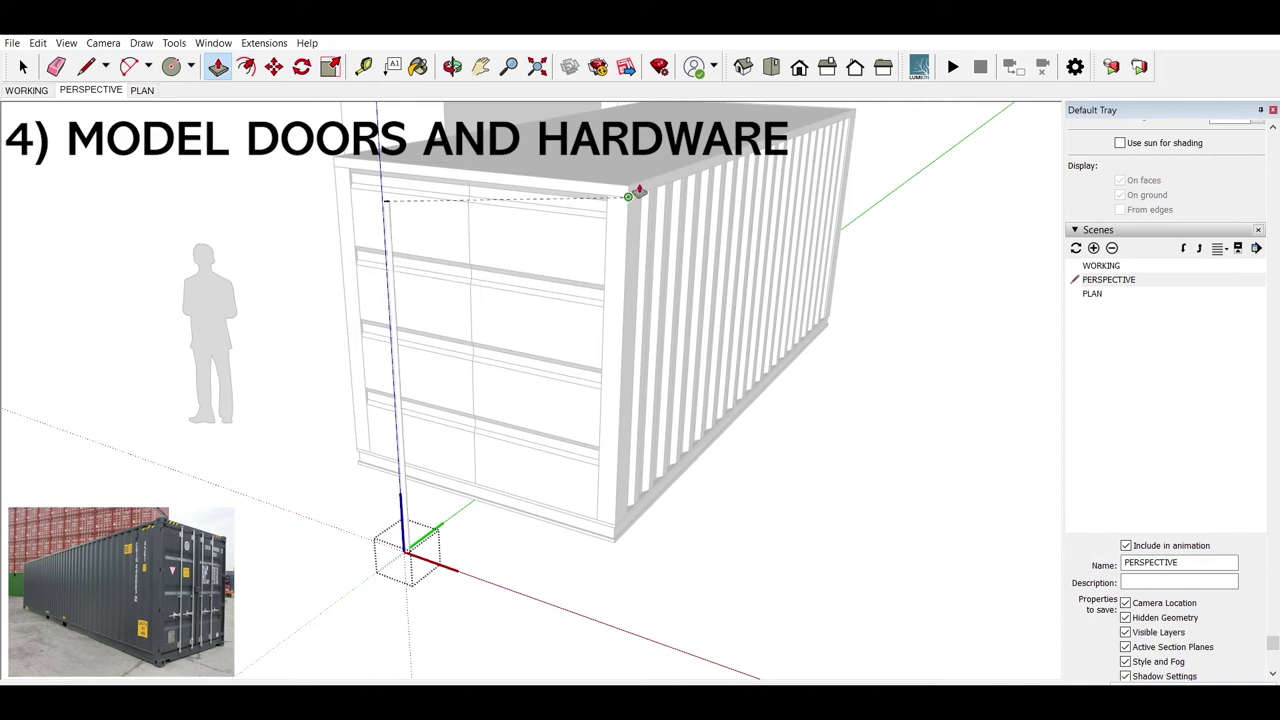
scroll("up", 3)
scroll("up", 3)
left_click(637, 188)
scroll("down", 3)
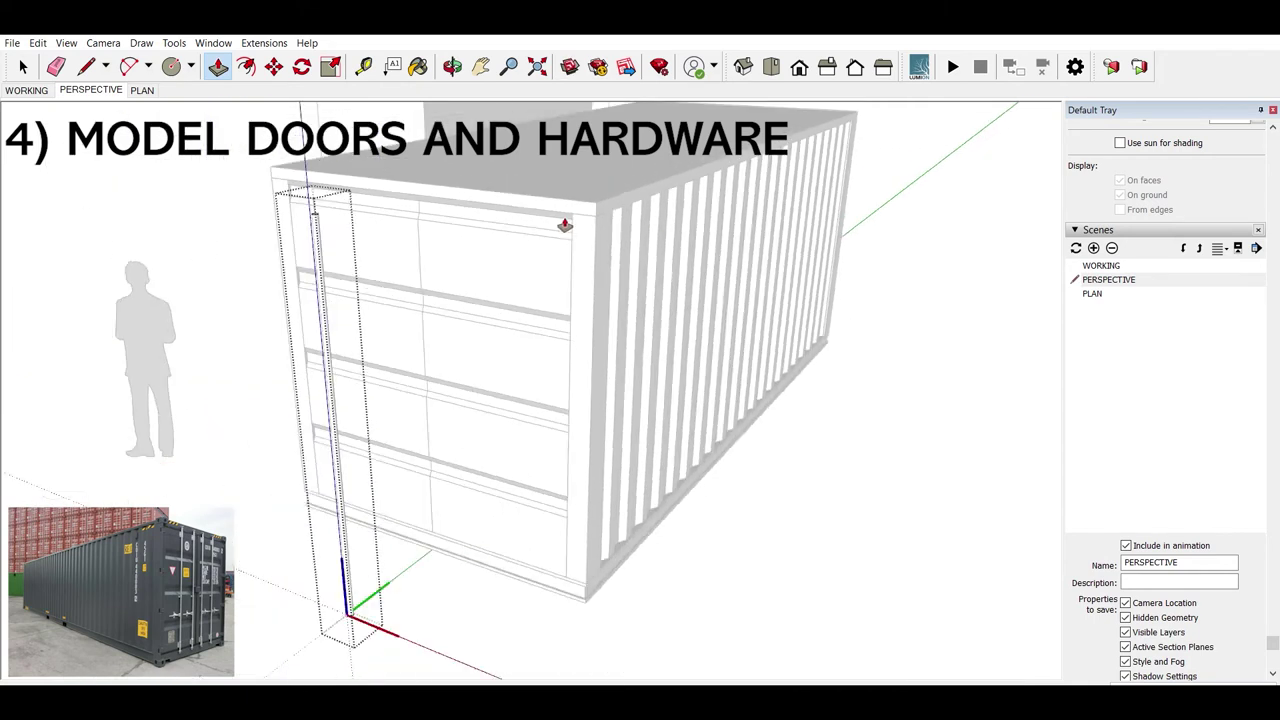
key("space")
scroll("down", 3)
scroll("up", 3)
Step: Select the rod and start moving it onto the rear doors
key("m")
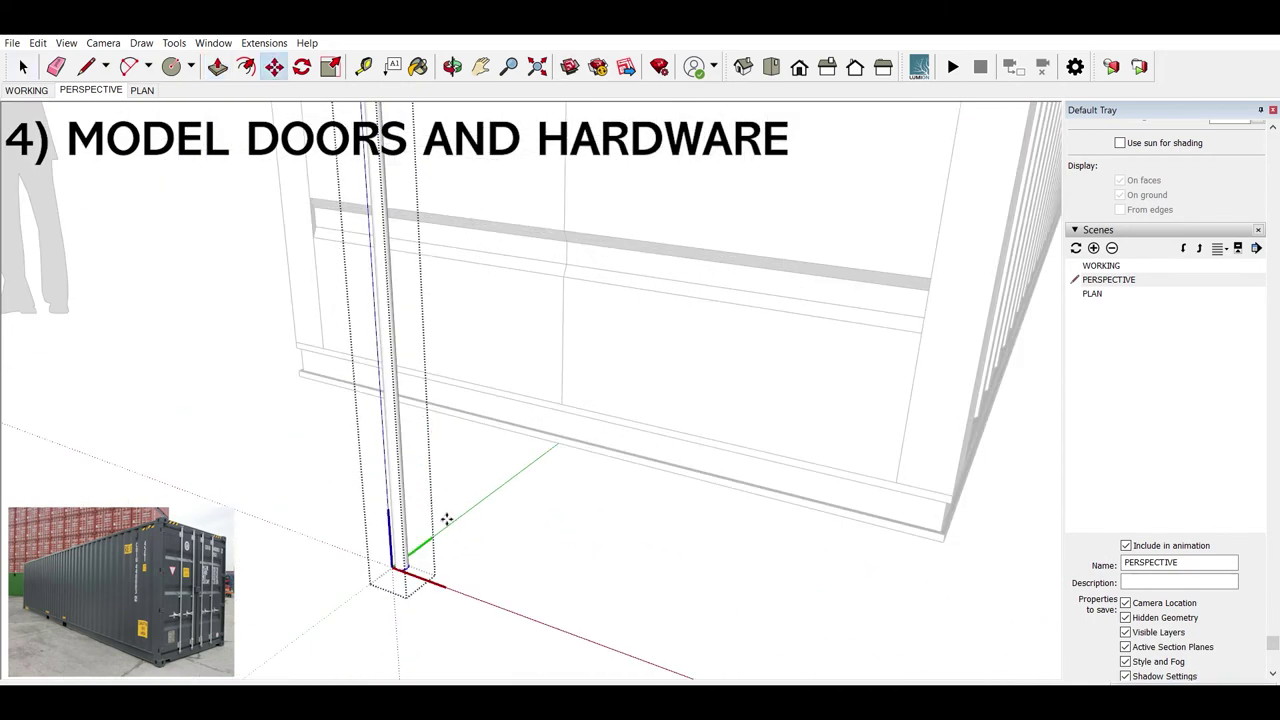
scroll("down", 3)
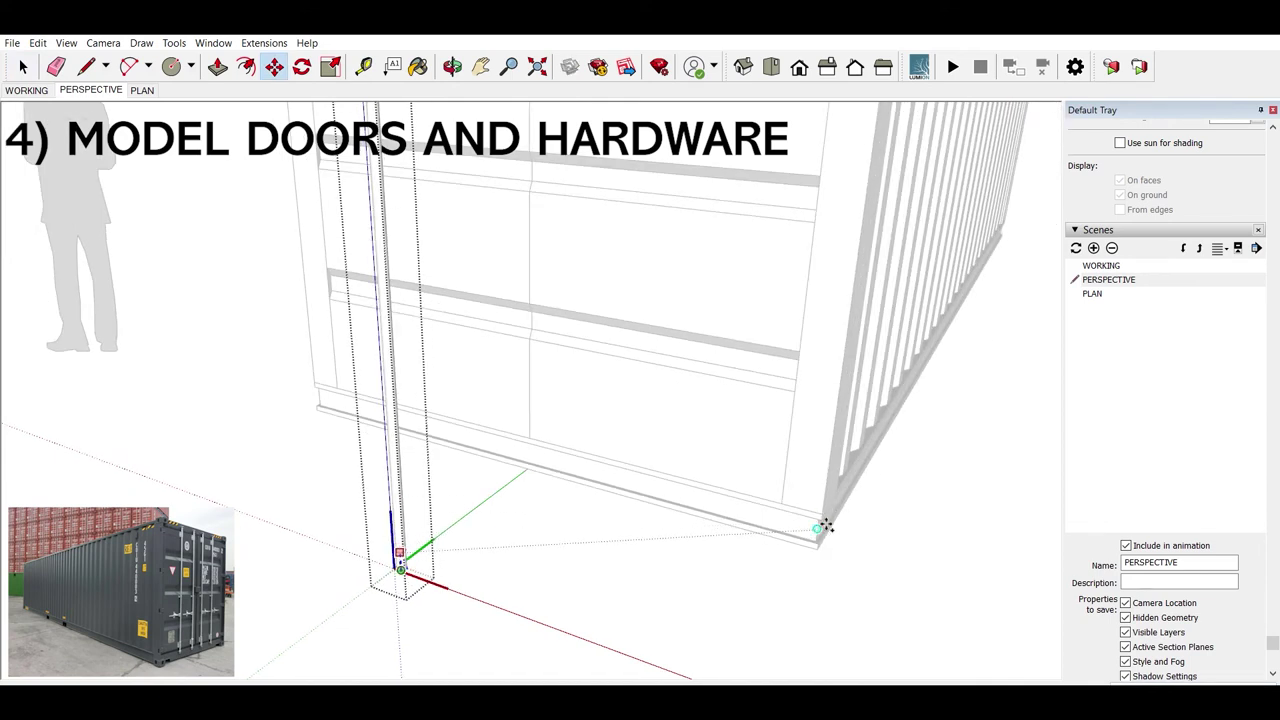
left_click_drag(826, 527, 597, 531)
key("space")
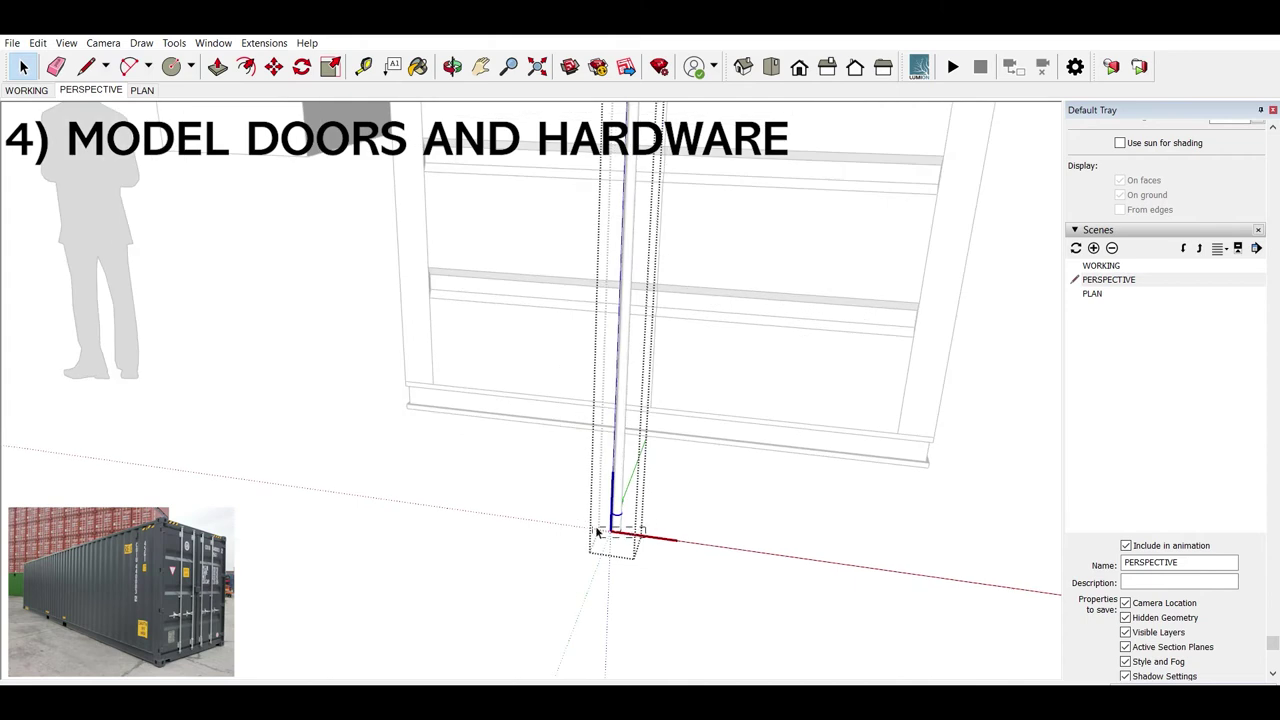
scroll("down", 3)
left_click(602, 180)
left_click(600, 180)
left_click_drag(600, 178, 641, 207)
key("m")
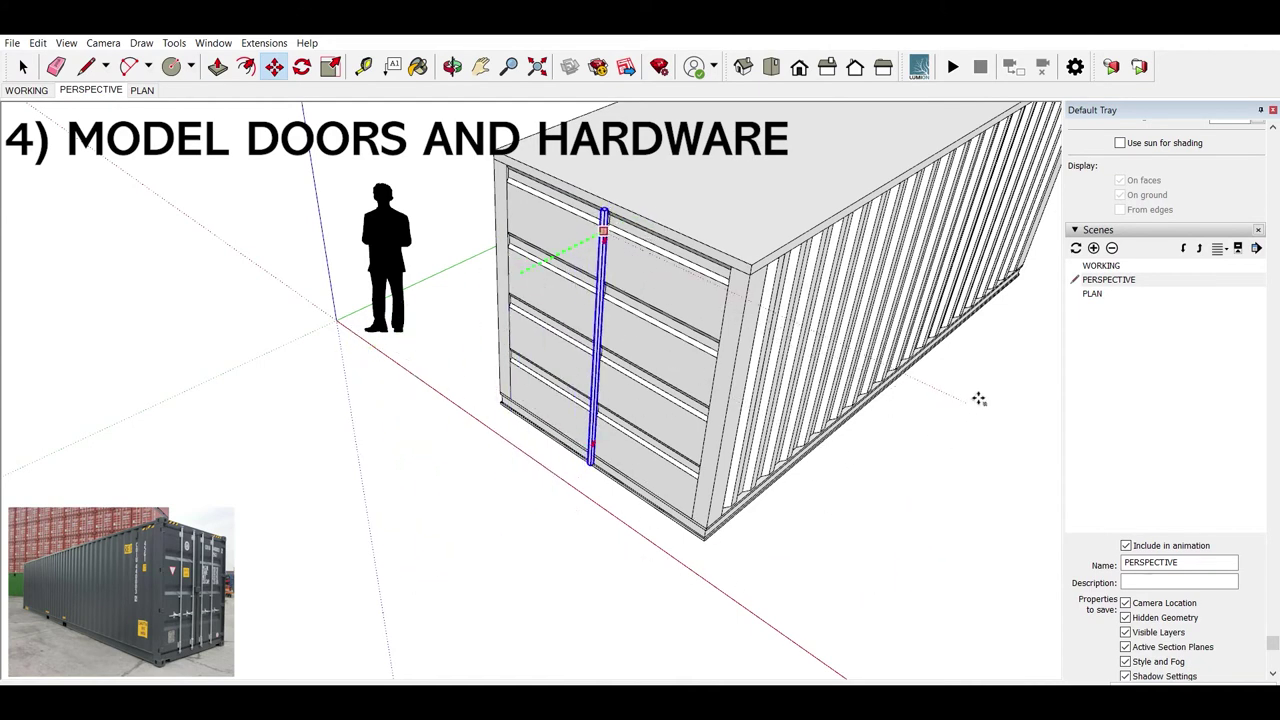
Step: Set the locking rod on the doors and nudge it into its adjusted position
left_click(974, 403)
left_click_drag(974, 403, 694, 287)
scroll("up", 3)
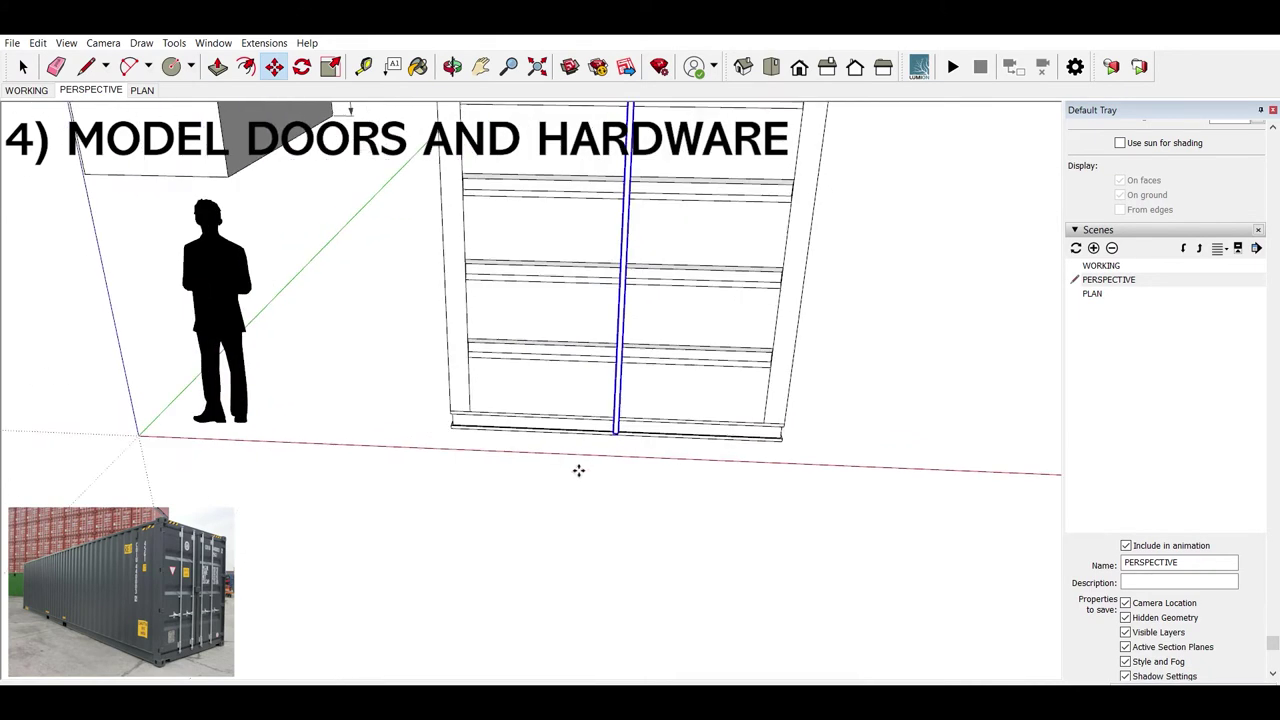
scroll("down", 3)
left_click(622, 516)
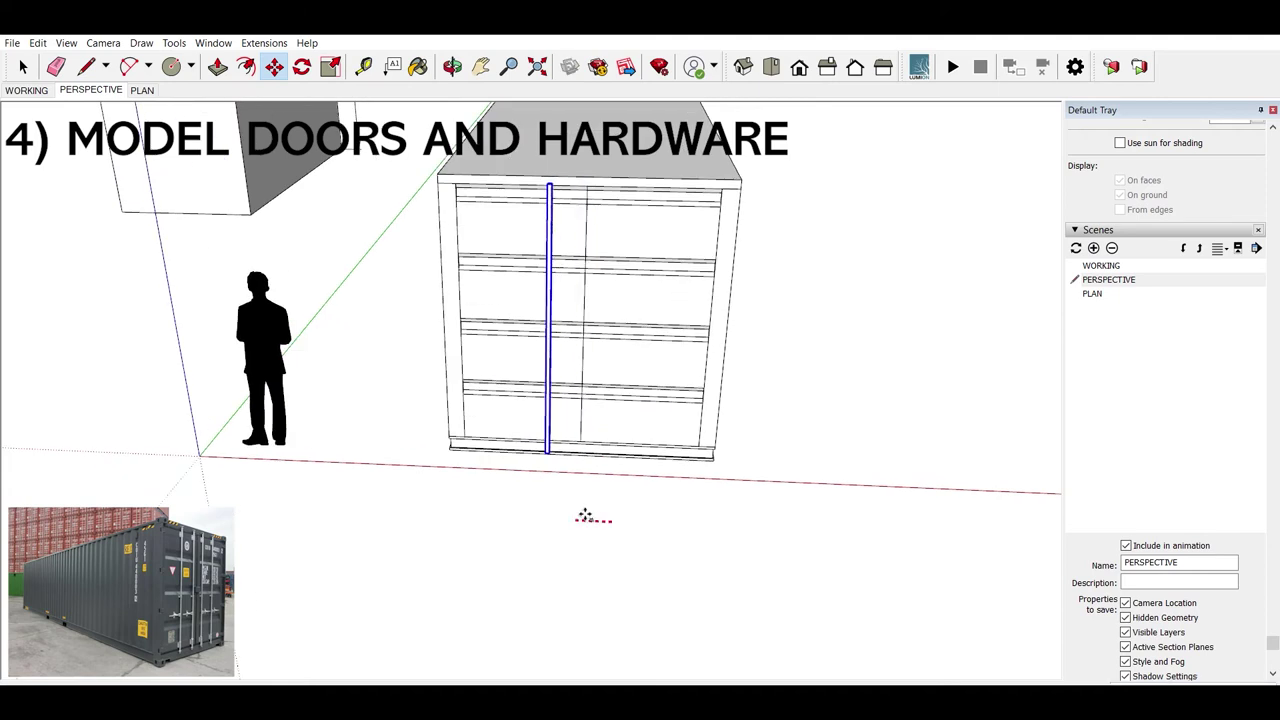
left_click(585, 515)
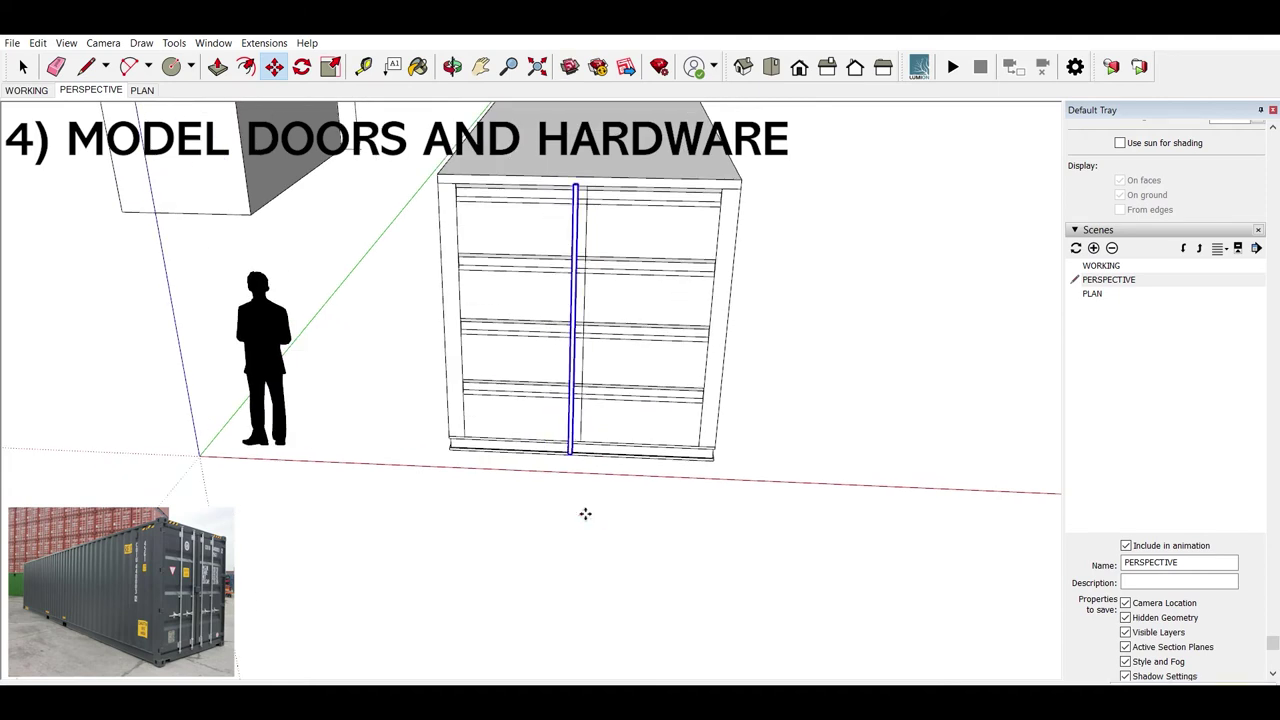
left_click(585, 514)
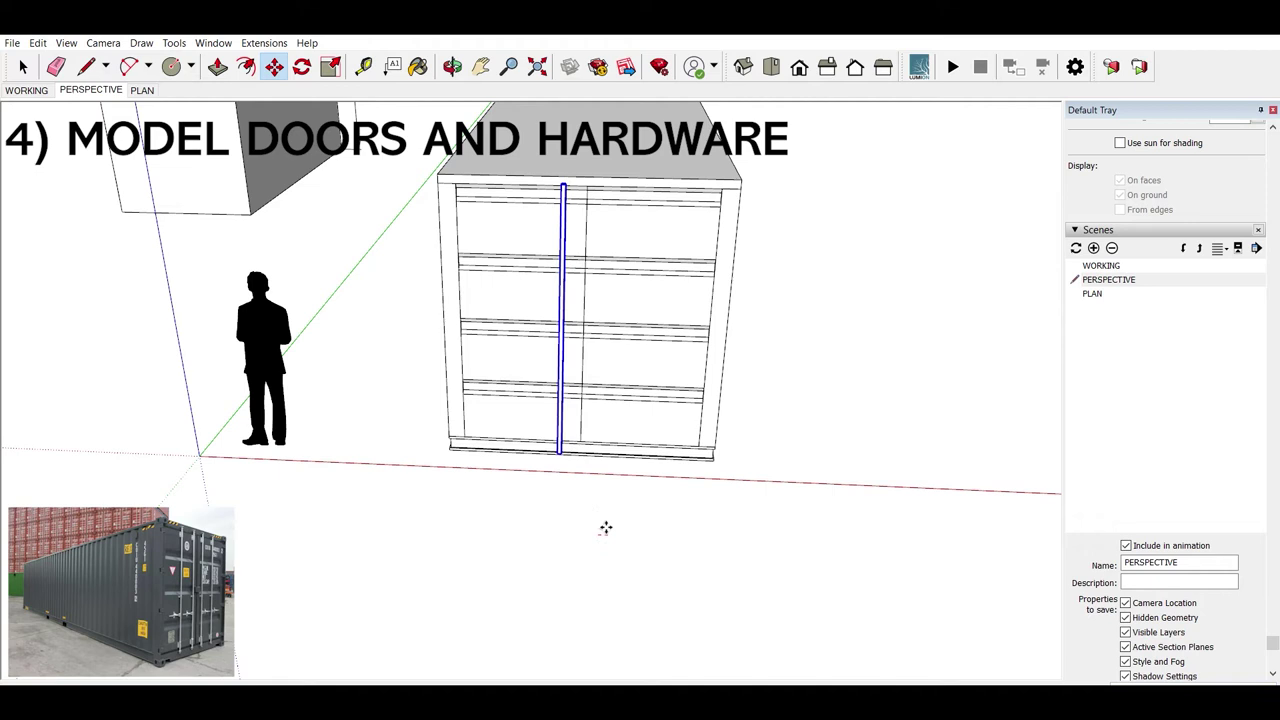
left_click(605, 527)
Step: Copy the rod to the right and group the two rods together
left_click(576, 523)
key("ctrl")
left_click(622, 524)
key("space")
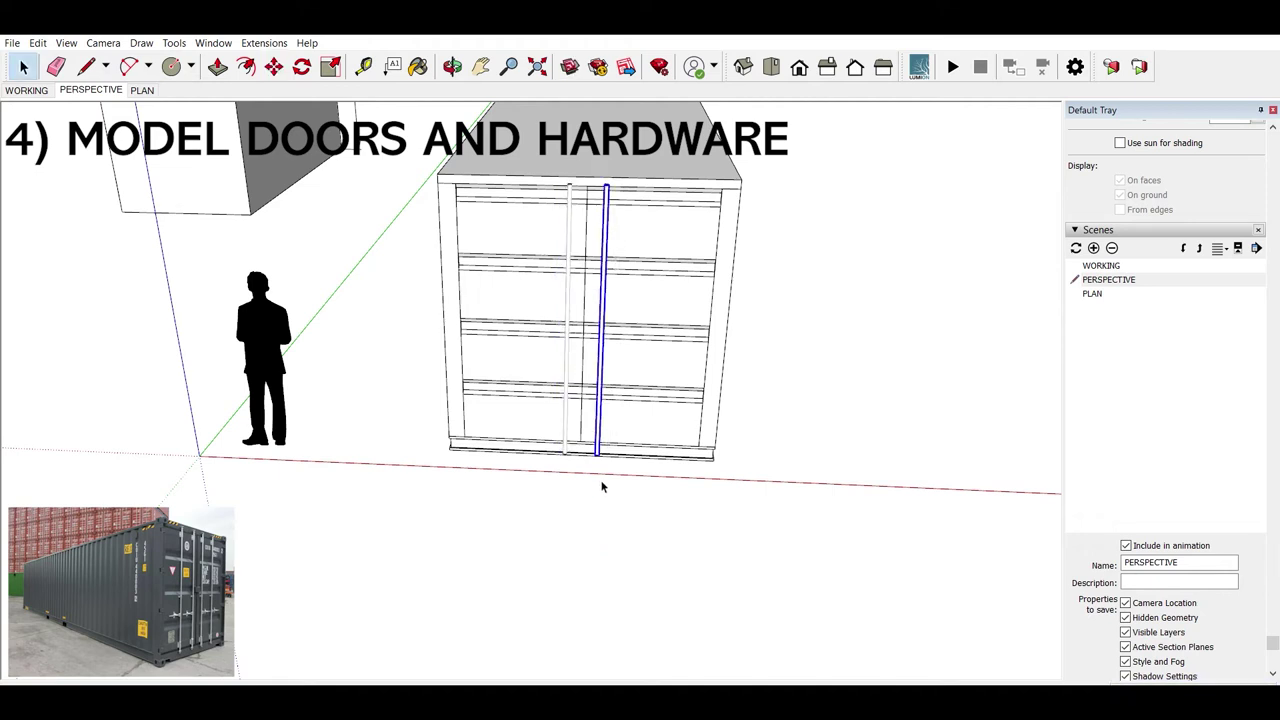
left_click(568, 379)
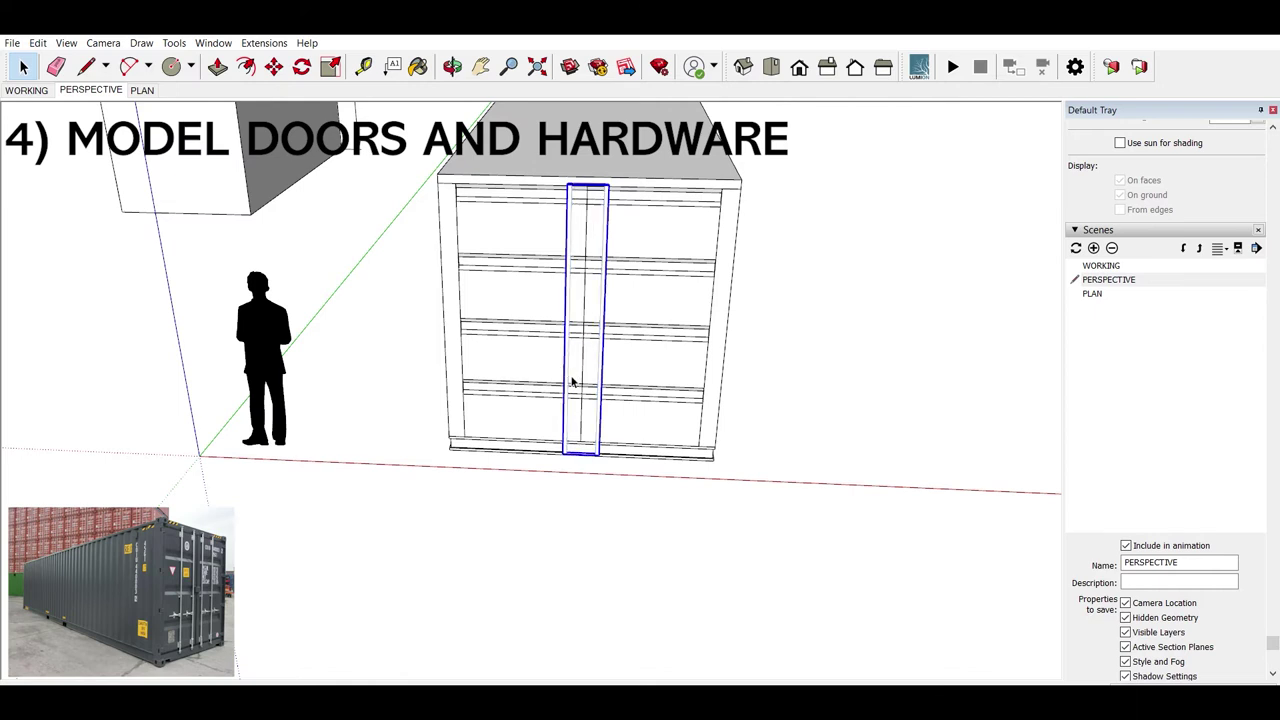
key("ctrl+g")
Step: Copy the left rod further left inside the group
left_click(571, 455)
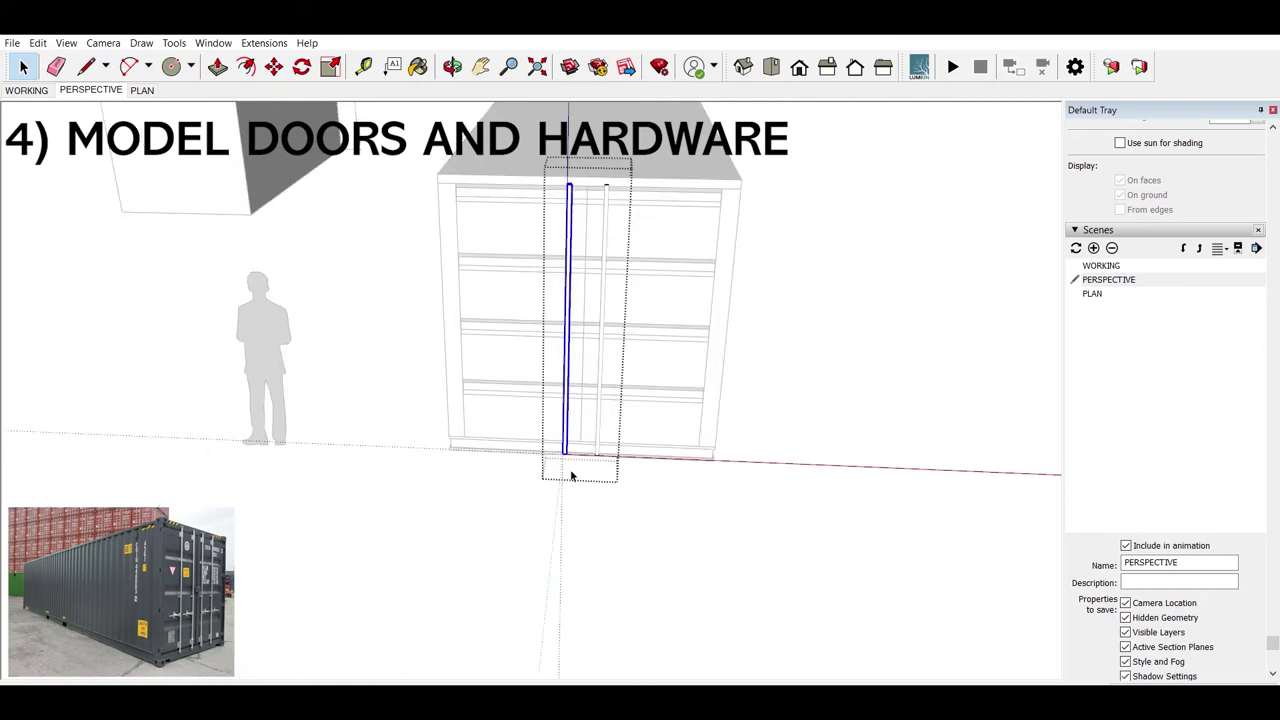
key("m")
left_click(603, 517)
key("ctrl")
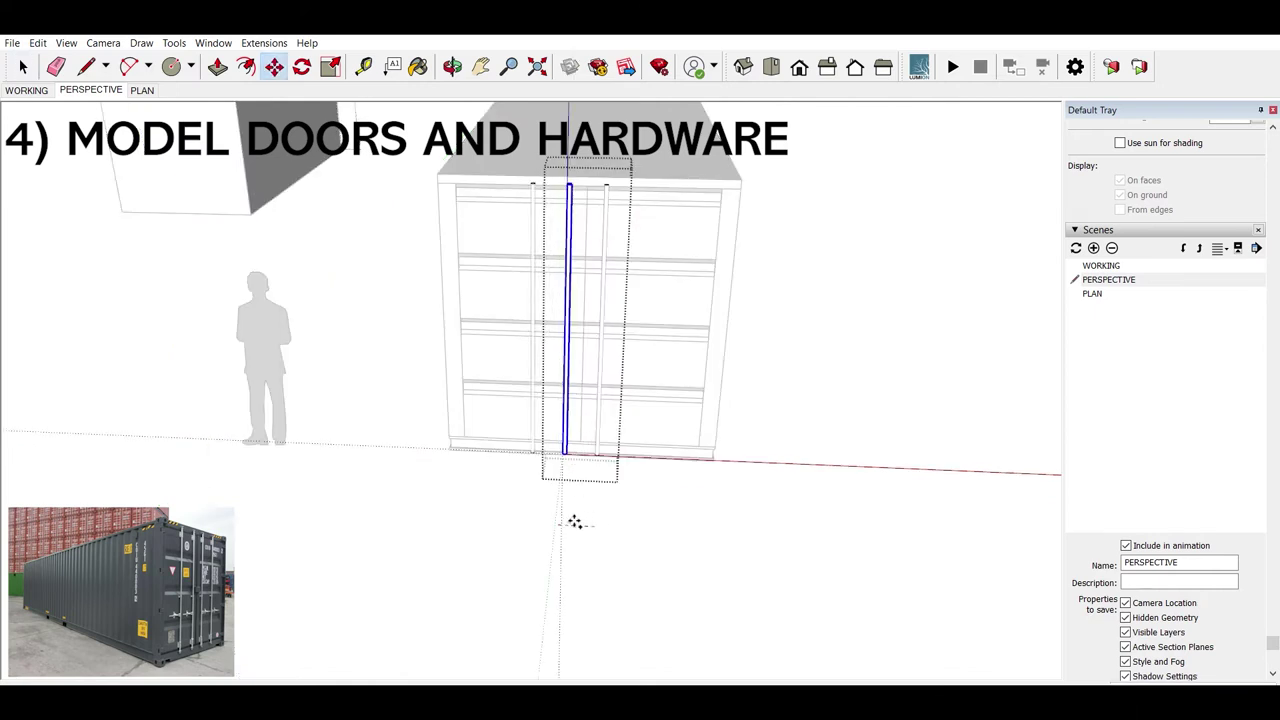
left_click(566, 521)
key("space")
Step: Copy the right rod further right to complete the set of four rods
left_click(603, 351)
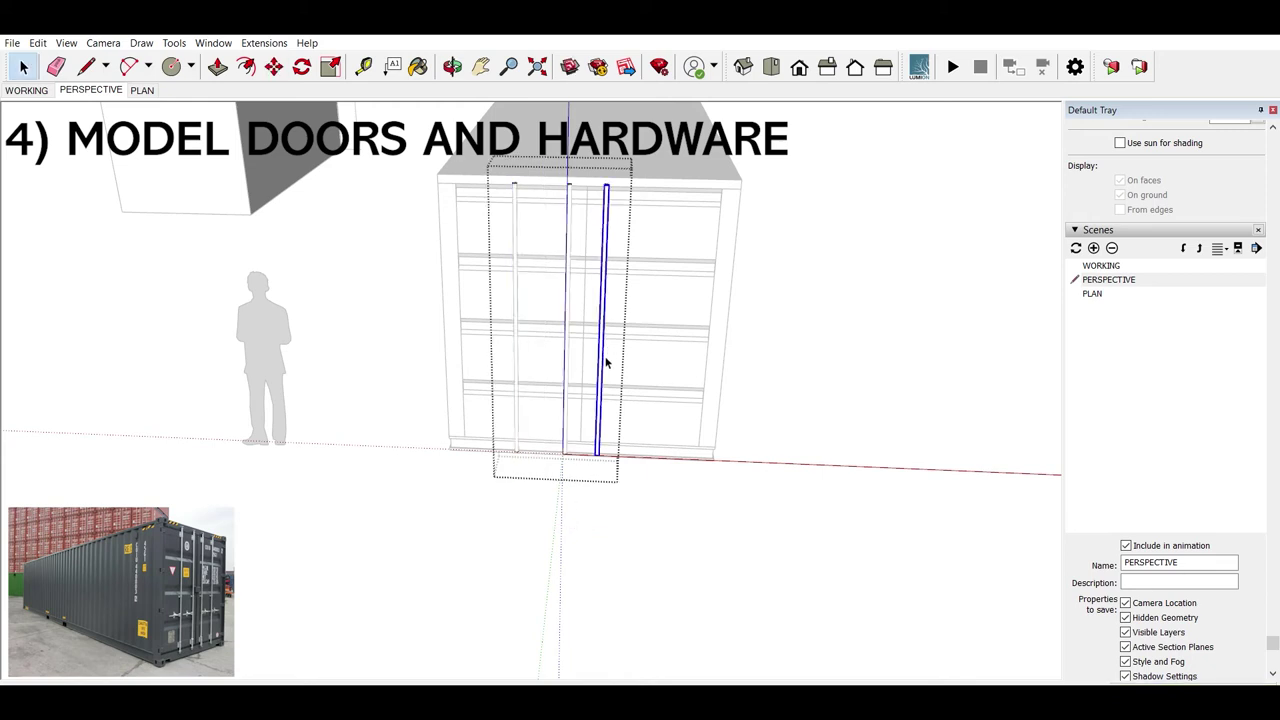
key("m")
left_click(566, 500)
key("ctrl")
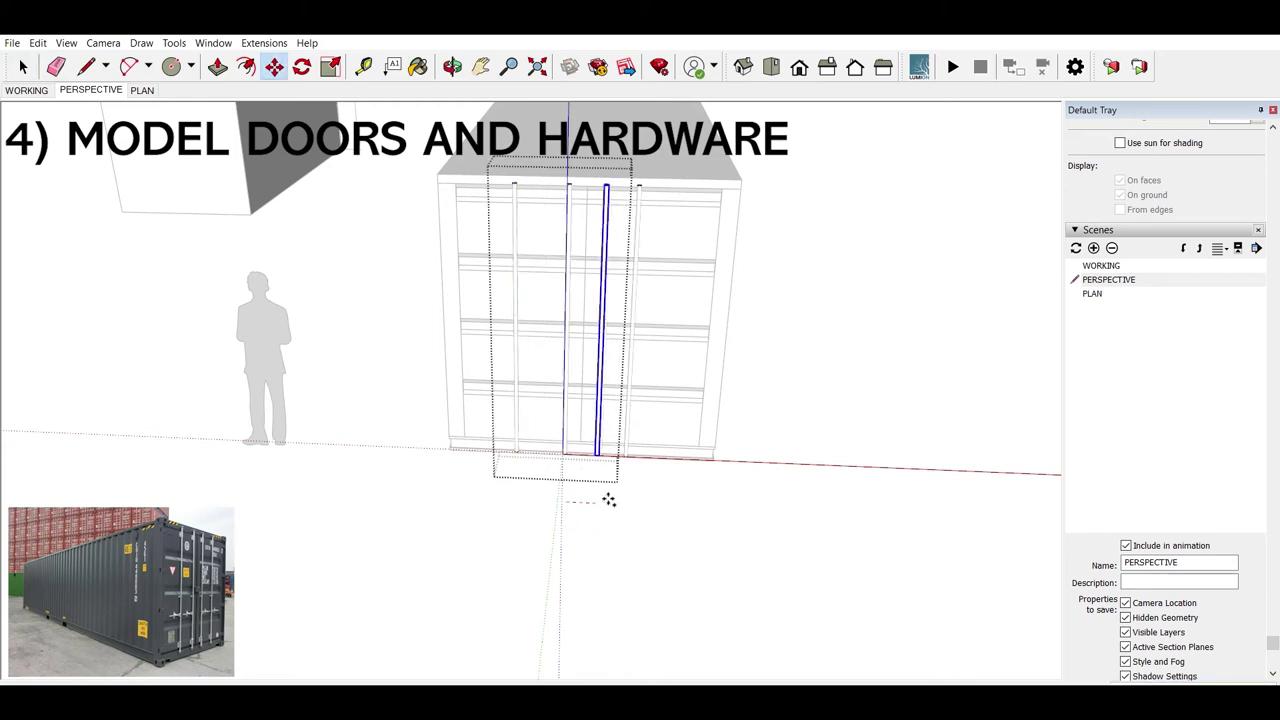
left_click(609, 500)
key("space")
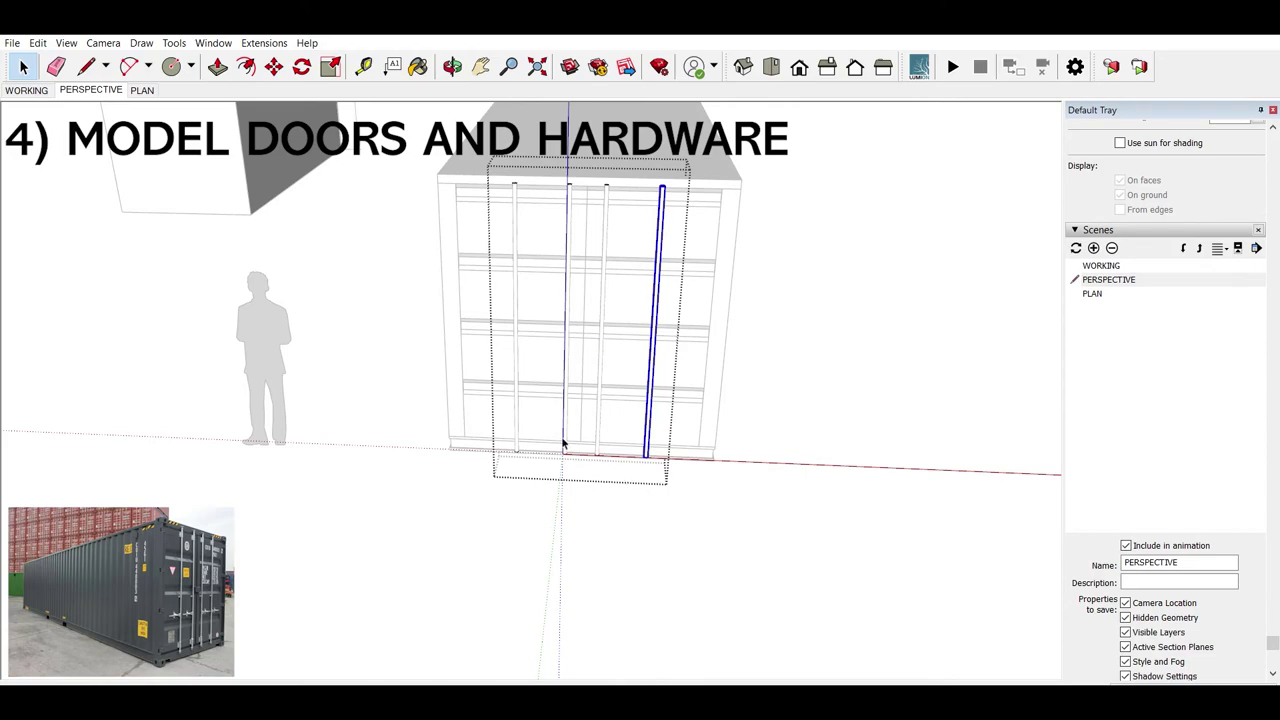
scroll("up", 3)
left_click_drag(482, 418, 920, 377)
Step: Orbit and zoom around the container to inspect the door rods up close
scroll("up", 3)
left_click_drag(751, 260, 609, 503)
scroll("down", 3)
left_click_drag(508, 428, 295, 301)
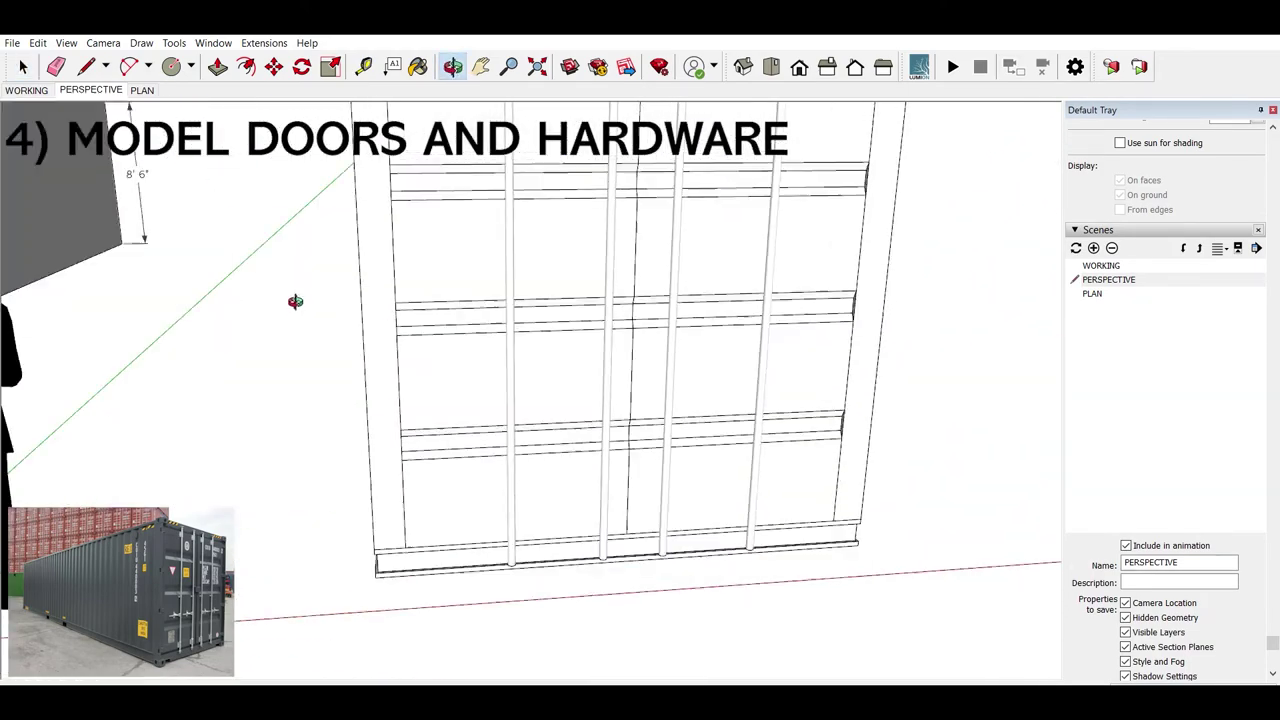
scroll("down", 3)
left_click_drag(509, 394, 606, 371)
scroll("down", 3)
scroll("up", 3)
scroll("up", 3)
scroll("up", 3)
left_click_drag(546, 179, 737, 428)
Step: Select a door rod, then open the rod group for editing
left_click(606, 325)
key("m")
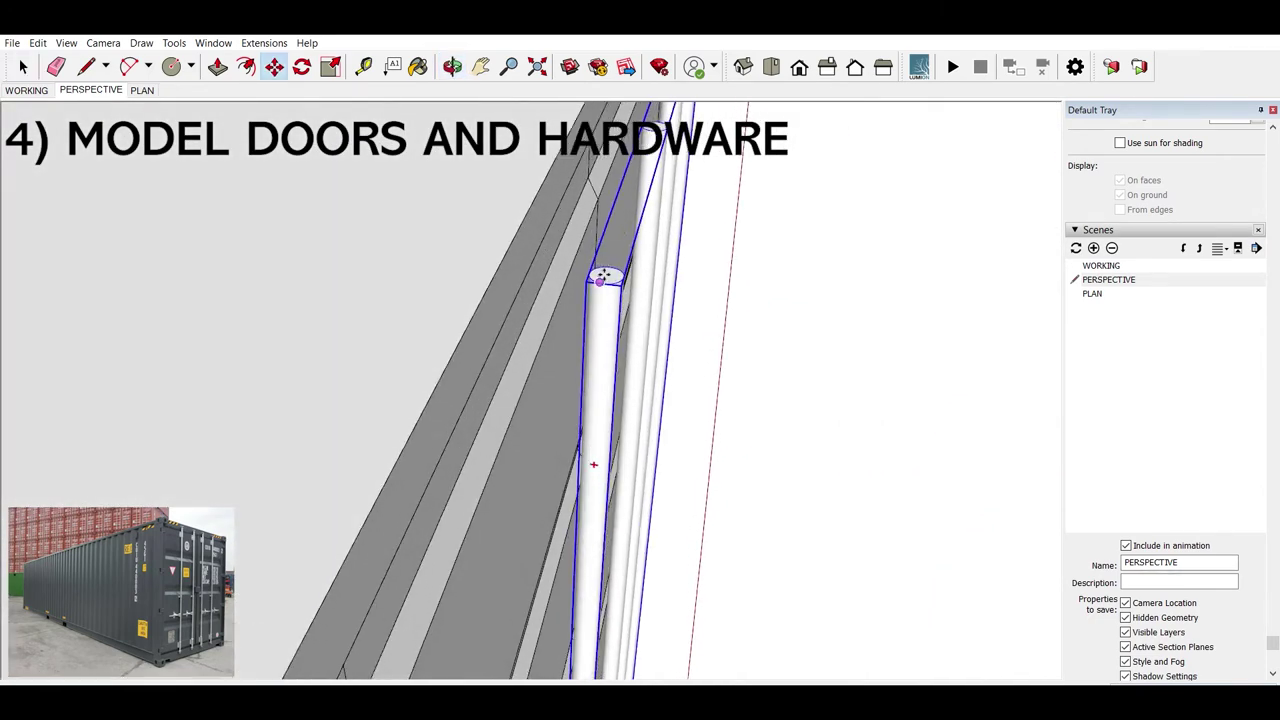
left_click_drag(595, 268, 423, 429)
scroll("down", 3)
scroll("down", 3)
key("space")
double_click(537, 514)
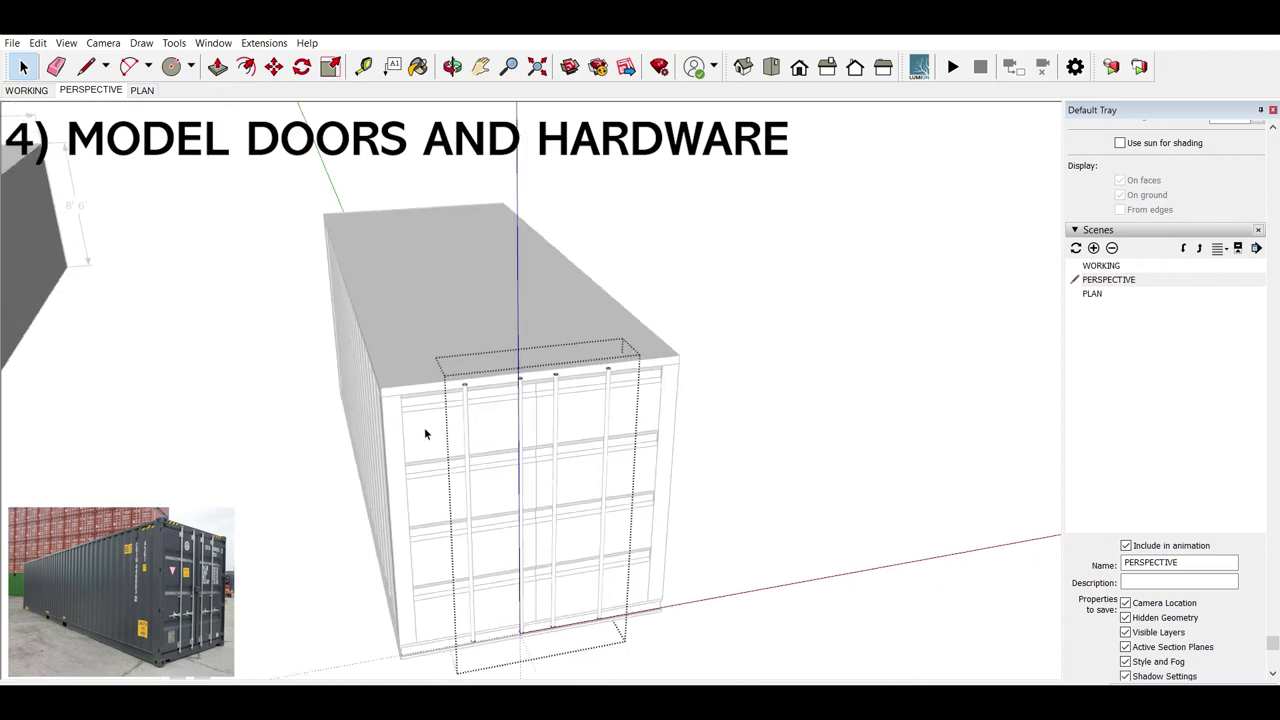
scroll("down", 3)
Step: Move the two left-door rods further left
left_click_drag(449, 487, 449, 490)
key("m")
left_click(498, 580)
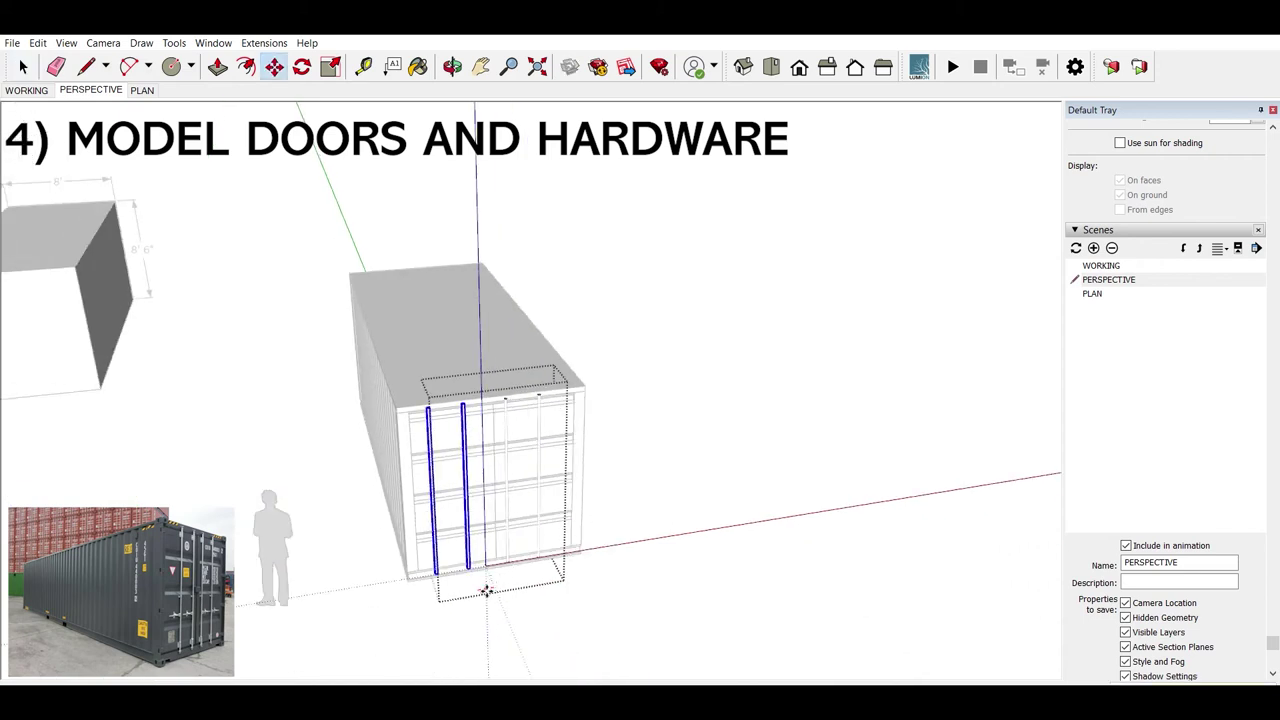
left_click(480, 593)
key("space")
Step: Move the two right-door rods further right
left_click_drag(510, 540, 512, 545)
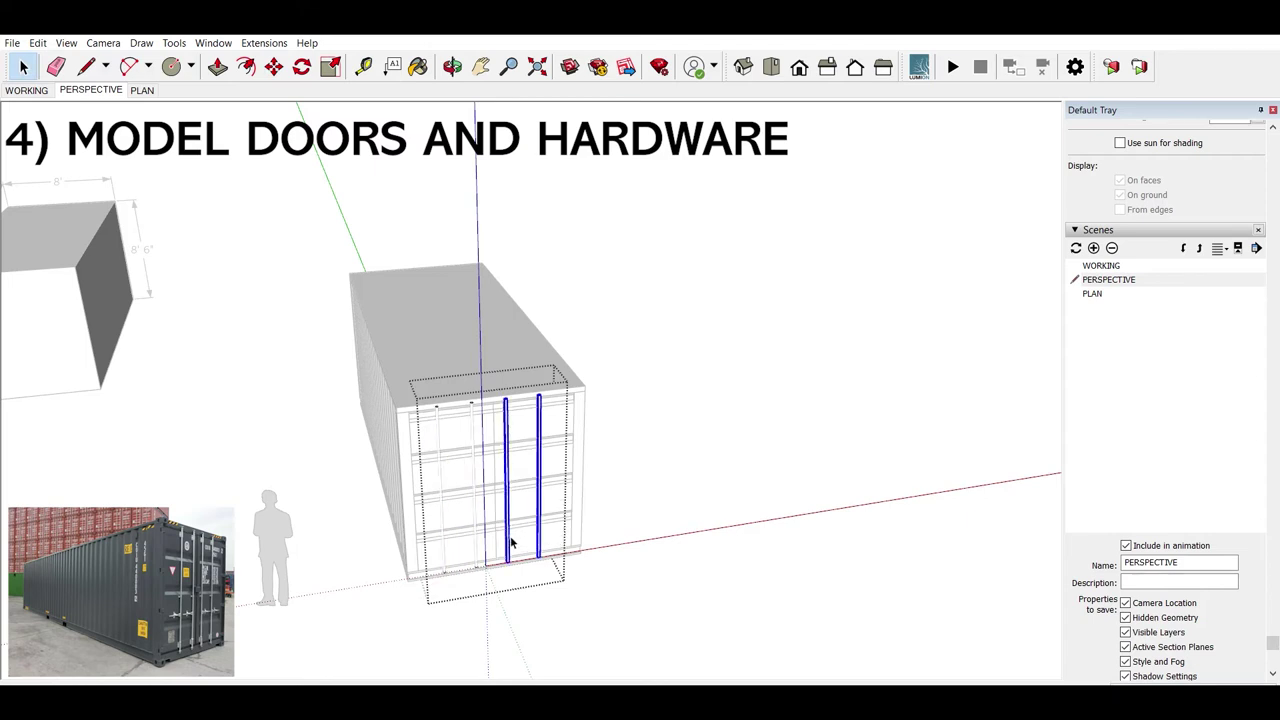
key("m")
left_click(526, 580)
left_click(540, 580)
key("space")
Step: Select a door panel and view its face at an angle to start a rectangle
scroll("up", 3)
left_click(380, 297)
scroll("up", 3)
scroll("up", 3)
left_click_drag(366, 408, 309, 306)
key("r")
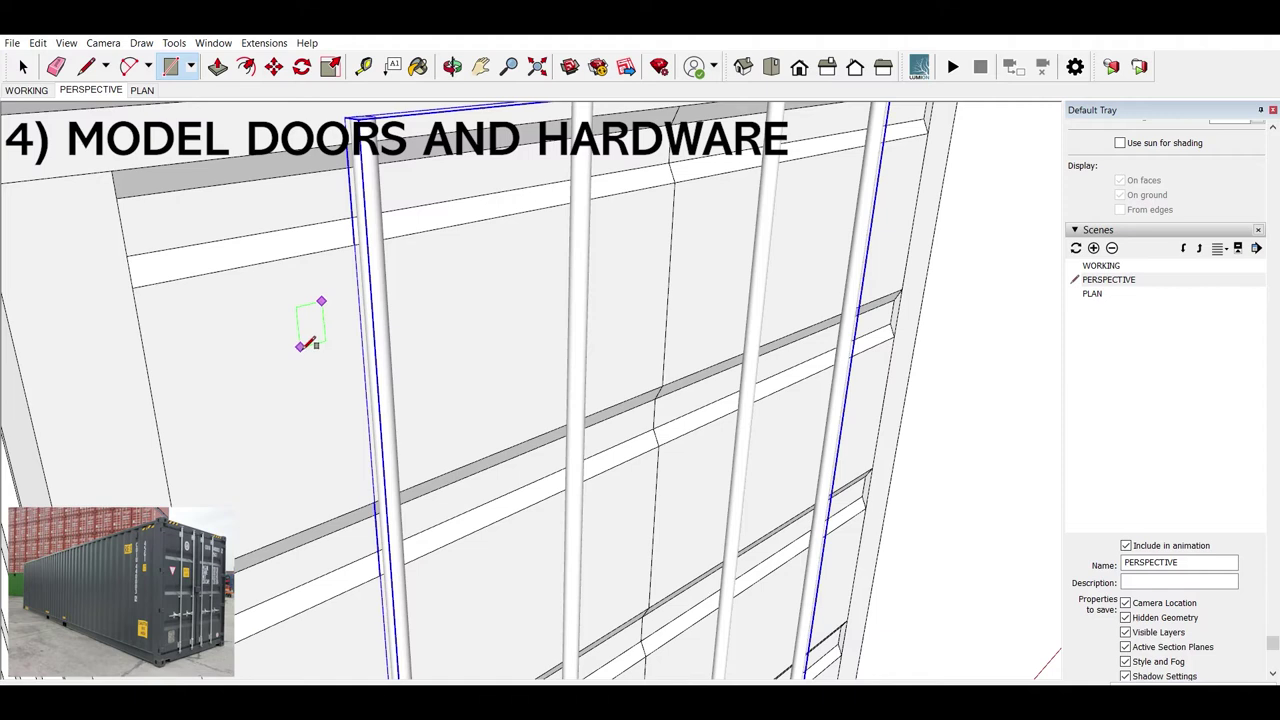
key("space")
key("l")
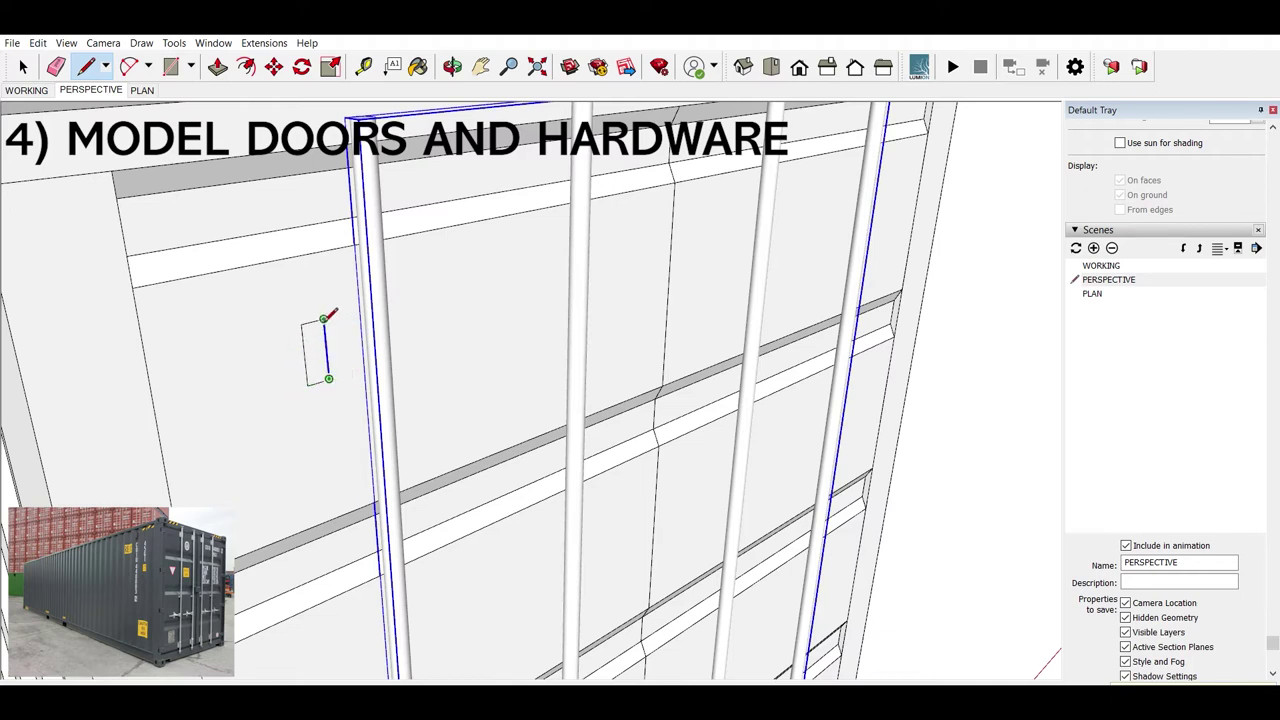
Step: Close the small rectangle outline into a face and make it a component
left_click(323, 319)
key("space")
left_click(316, 343)
key("g")
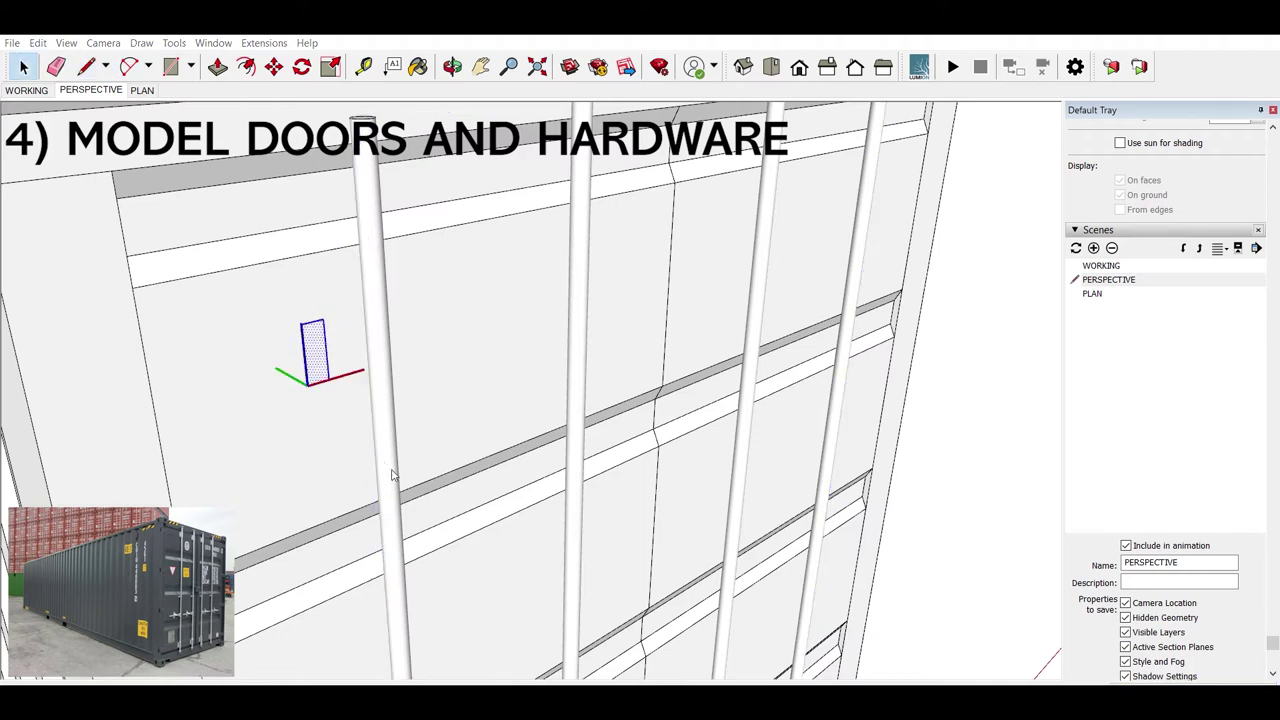
left_click(313, 350)
Step: Move the rectangle component so it sits beside the door bar near its top
key("m")
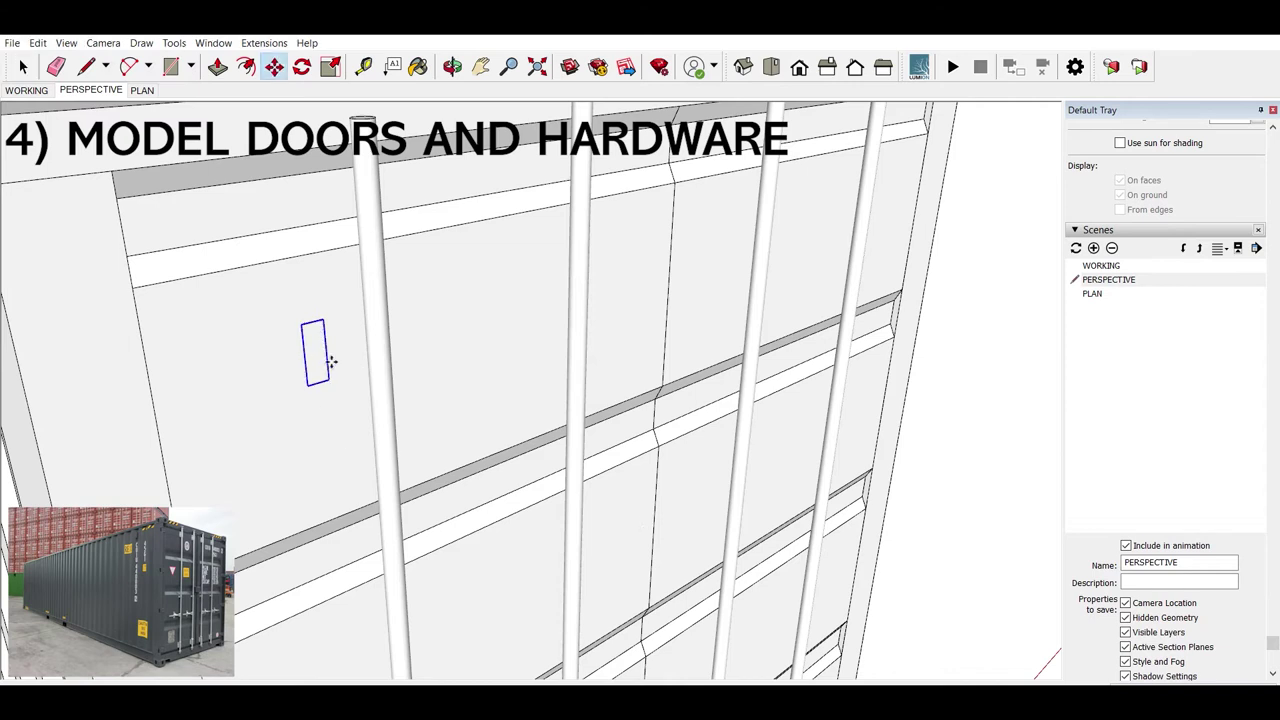
left_click_drag(330, 381, 315, 395)
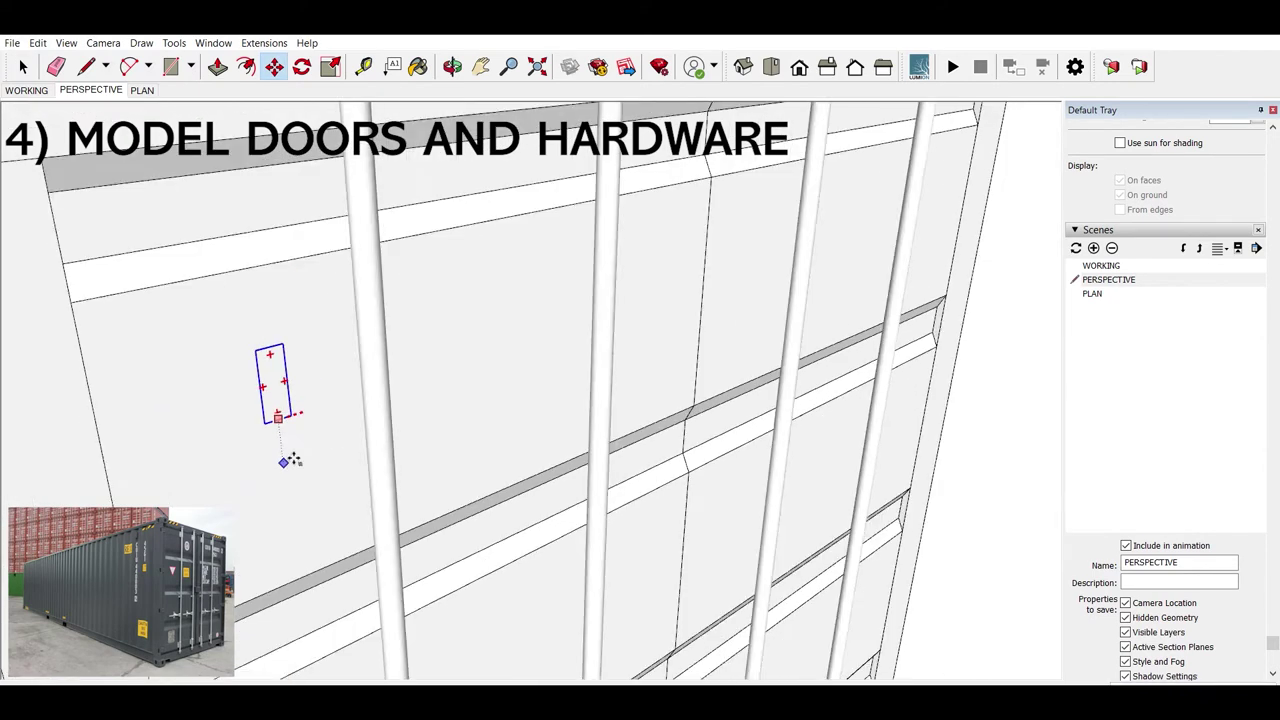
scroll("down", 3)
left_click_drag(300, 290, 374, 256)
scroll("up", 3)
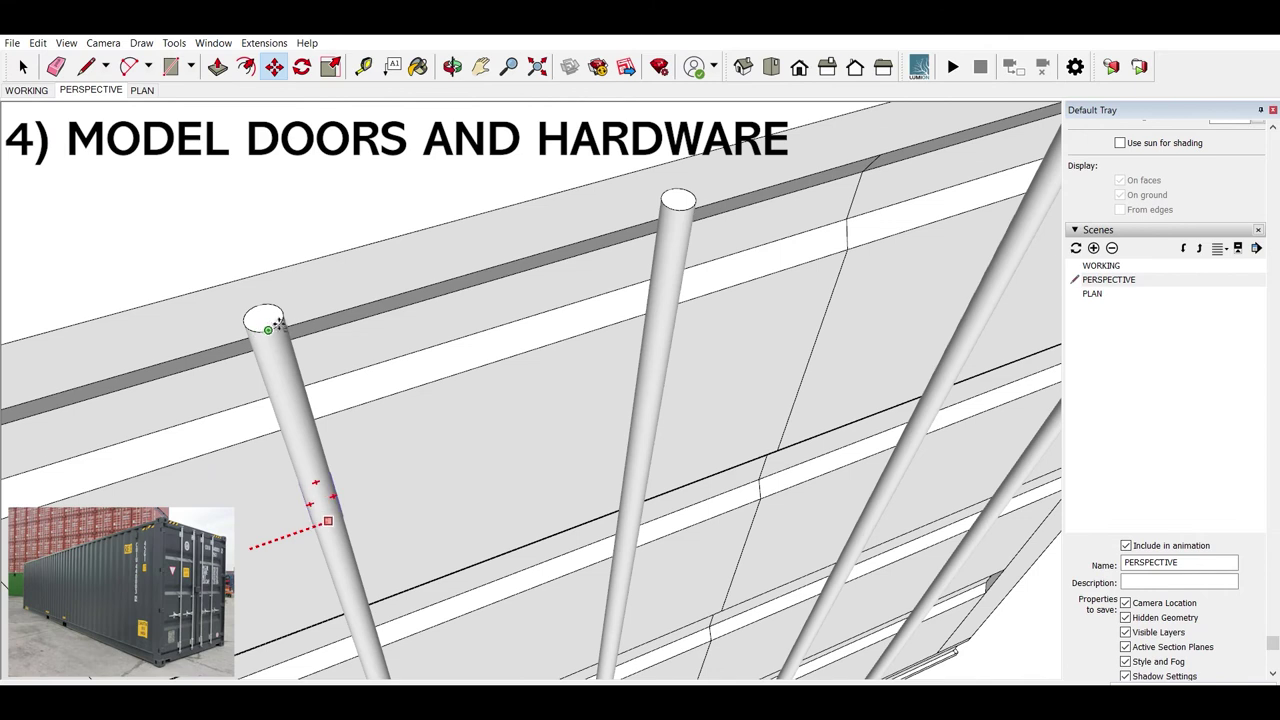
left_click_drag(337, 486, 287, 455)
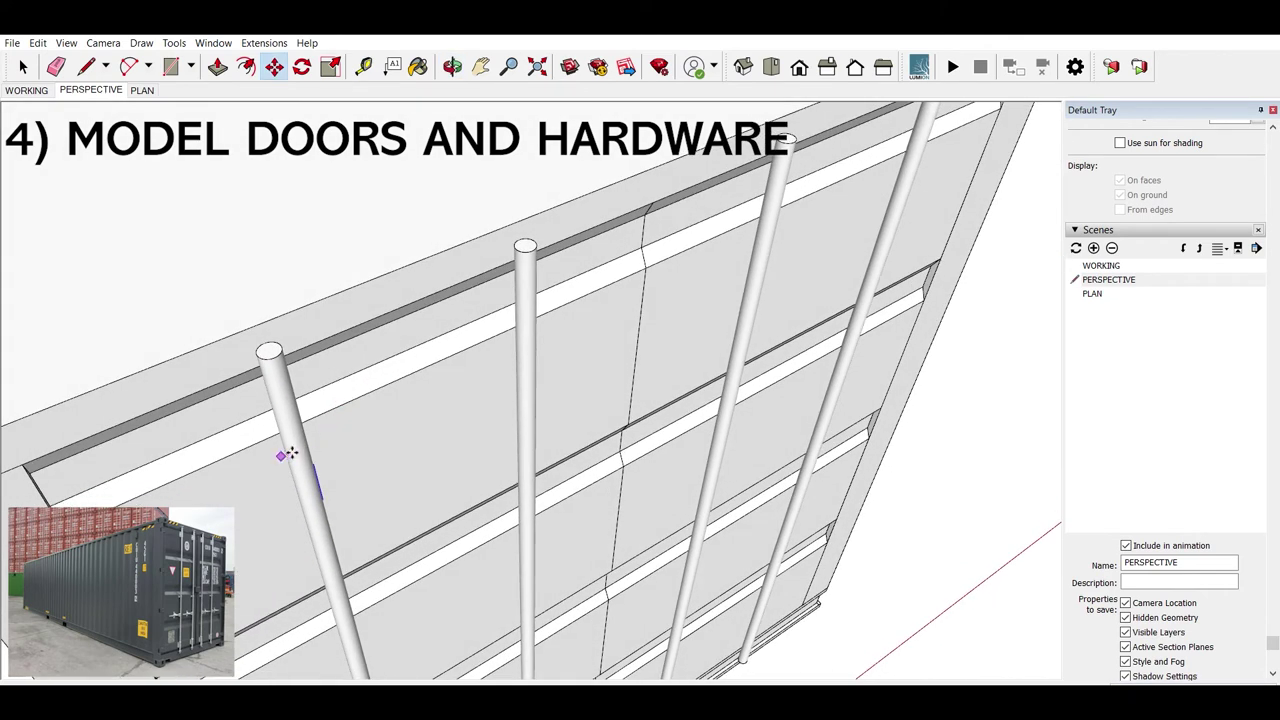
scroll("up", 3)
left_click(255, 548)
left_click_drag(281, 233, 327, 512)
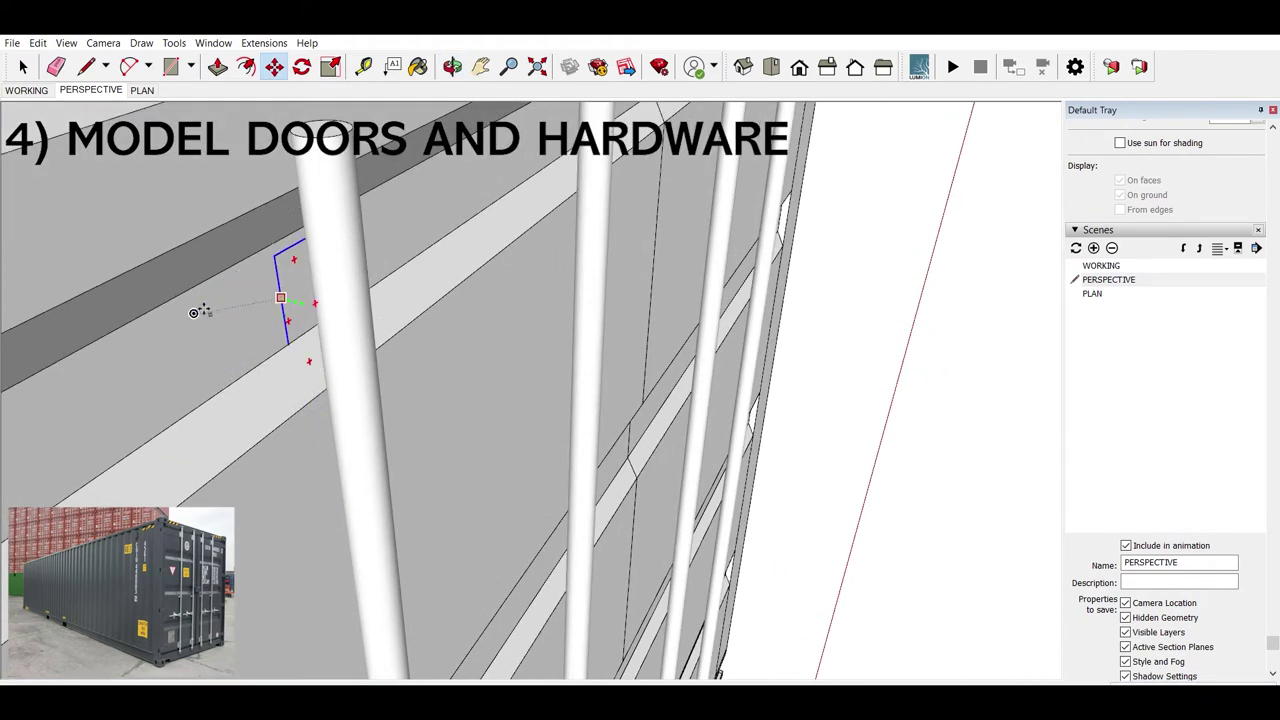
left_click_drag(286, 318, 575, 180)
left_click(567, 153)
key("space")
Step: Raise the small component into place along the blue axis
double_click(569, 228)
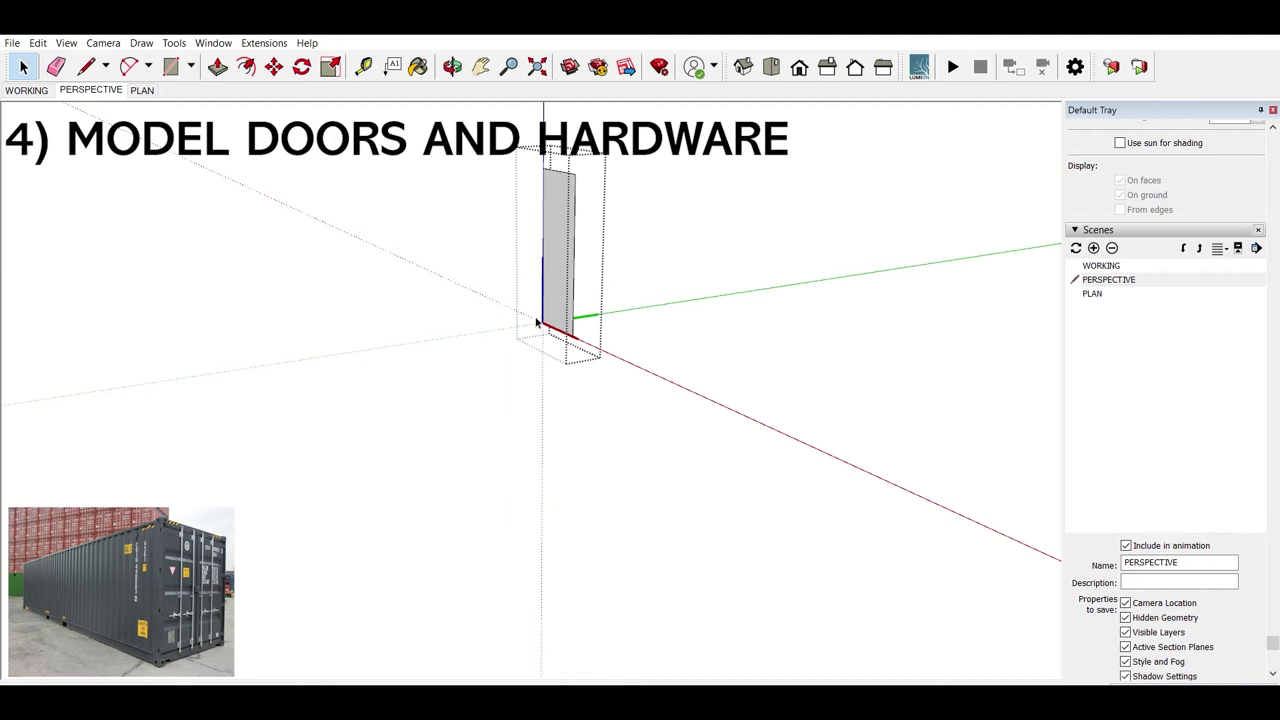
key("m")
left_click(563, 323)
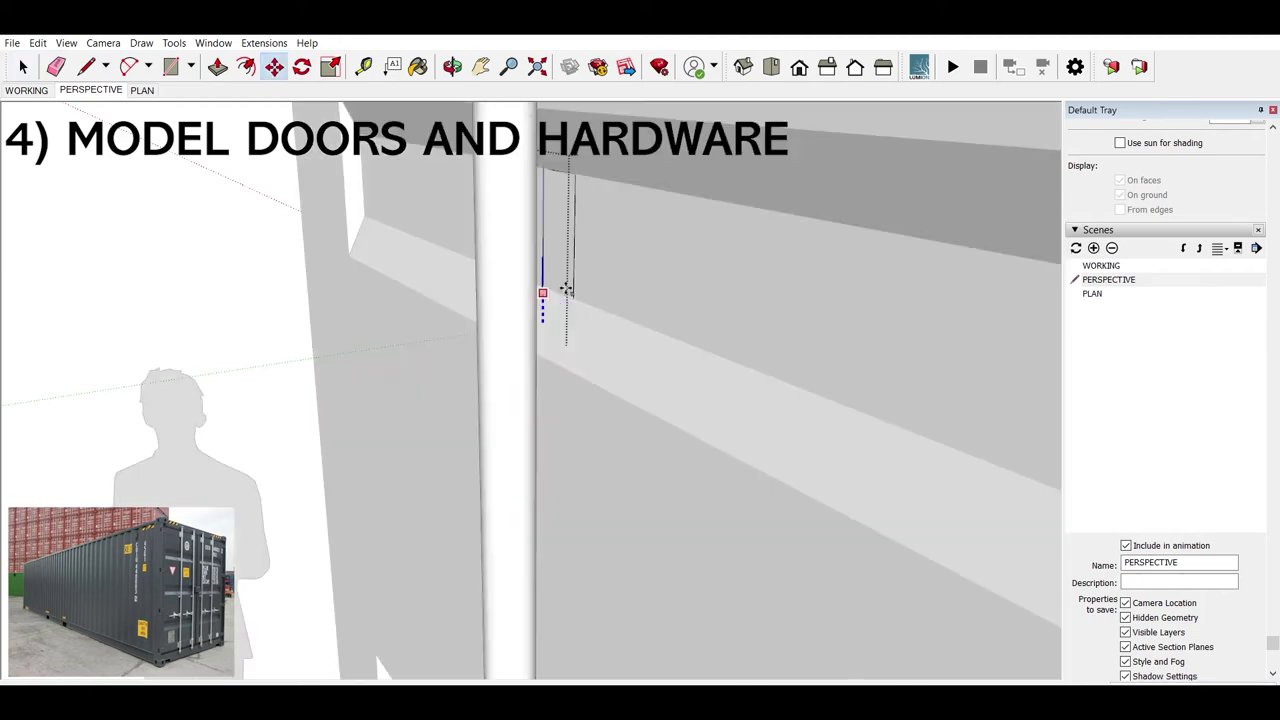
left_click(580, 277)
key("space")
Step: Inside the component, push/pull the inner rectangle outward into a handle bracket
left_click_drag(569, 266, 482, 251)
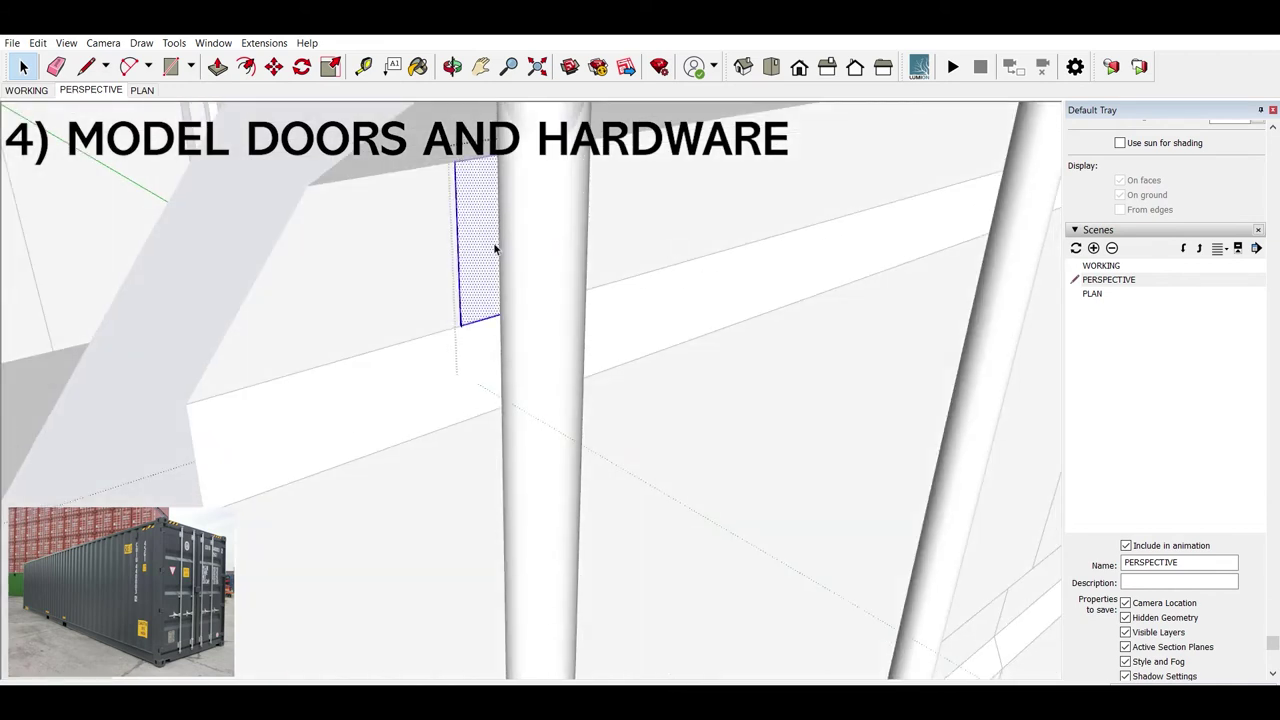
double_click(493, 242)
left_click(246, 66)
left_click_drag(357, 197, 459, 283)
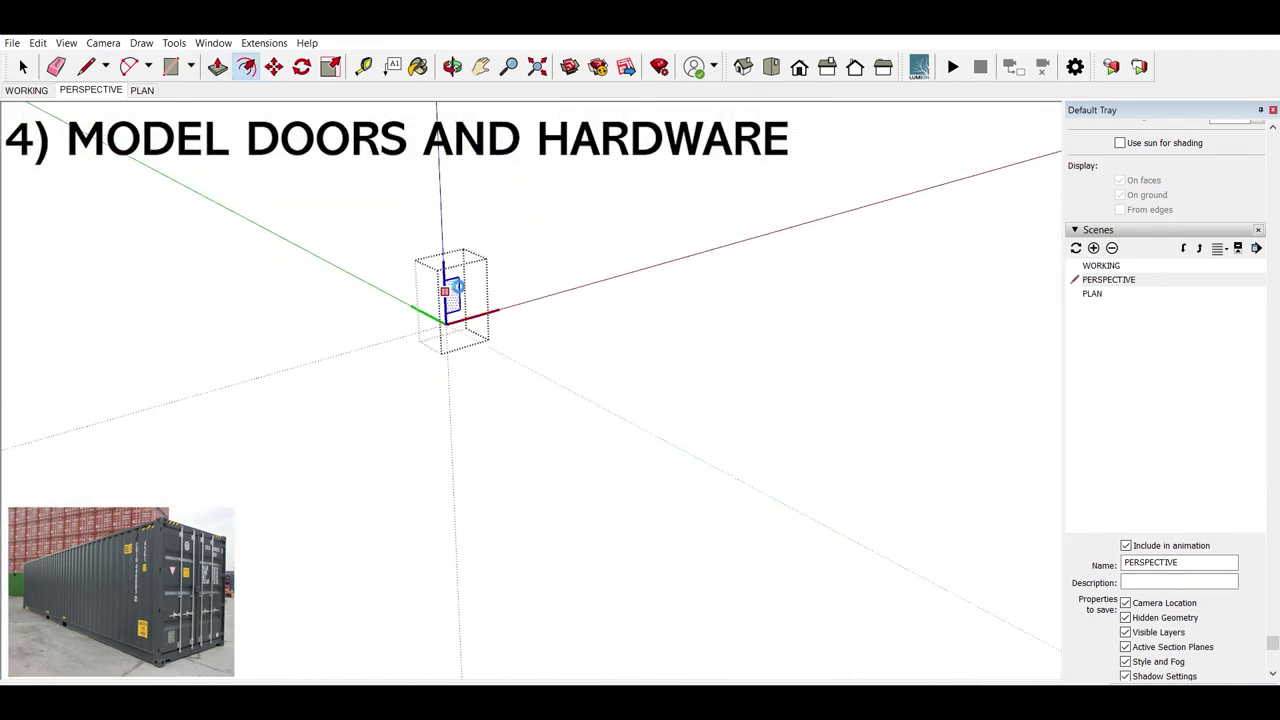
scroll("up", 3)
scroll("up", 3)
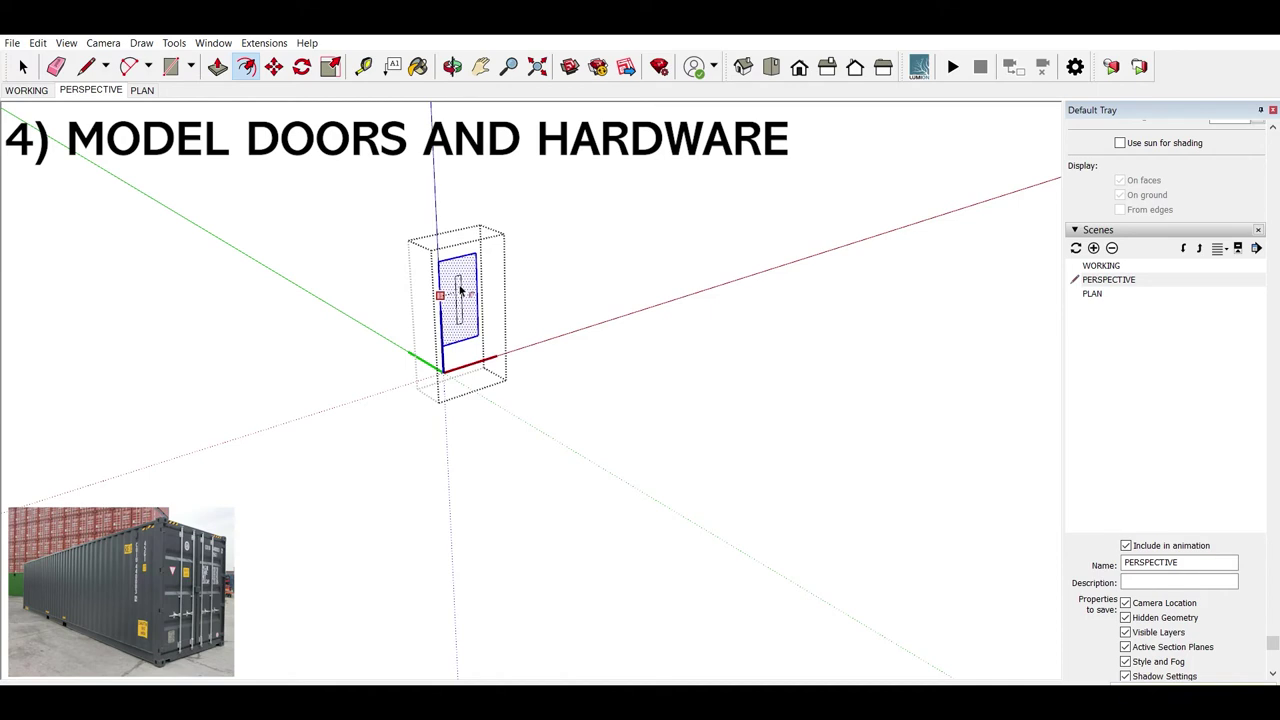
key("space")
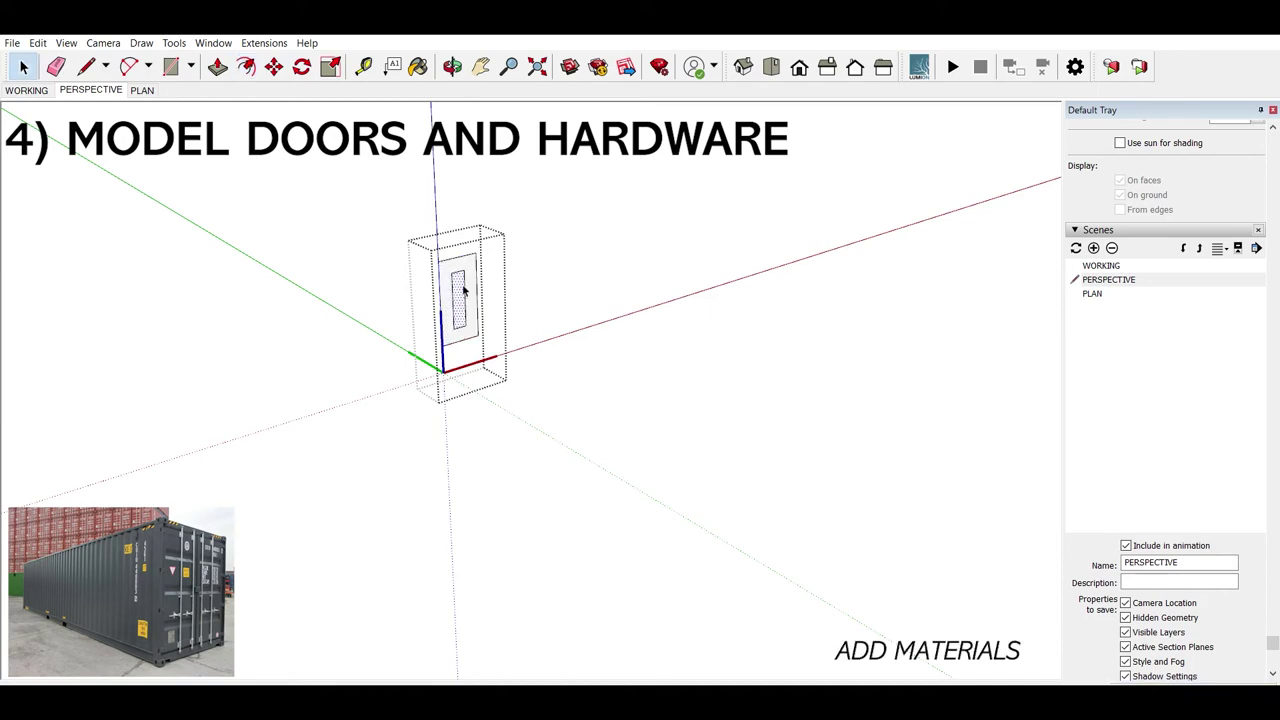
key("p")
left_click_drag(462, 292, 487, 307)
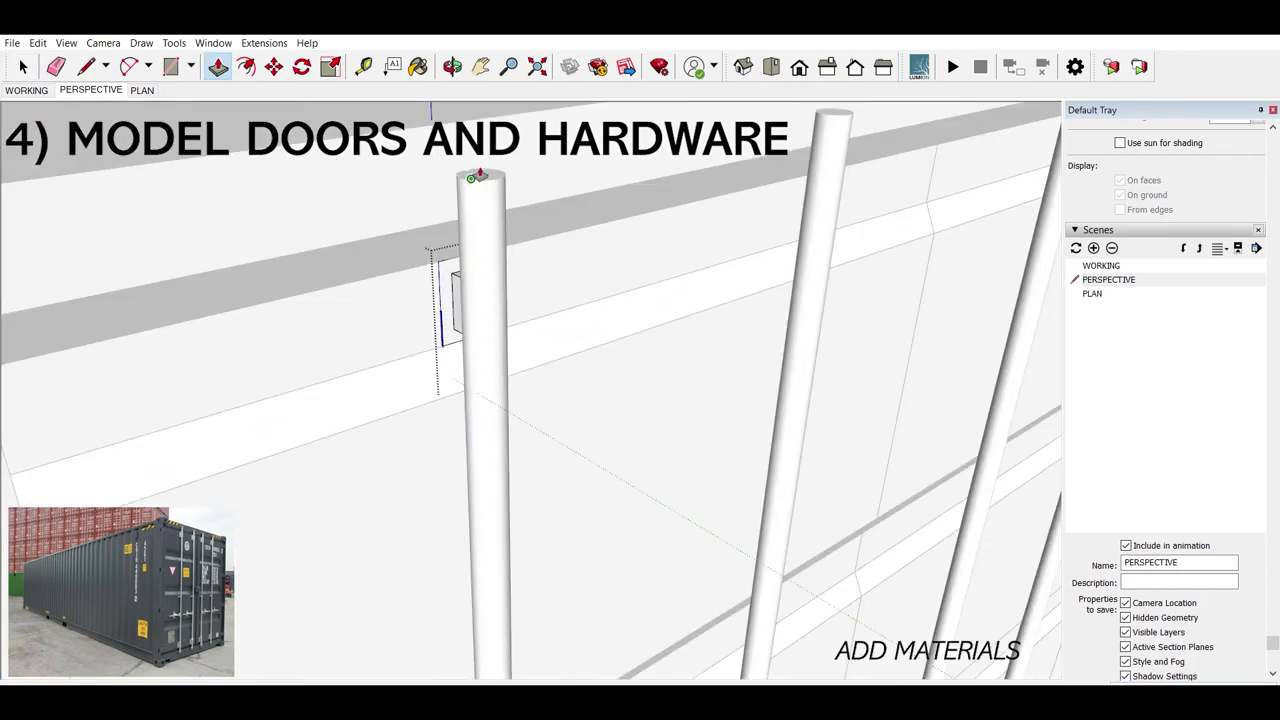
Step: Copy the handle bracket onto the right door bar
key("space")
left_click_drag(470, 330, 398, 312)
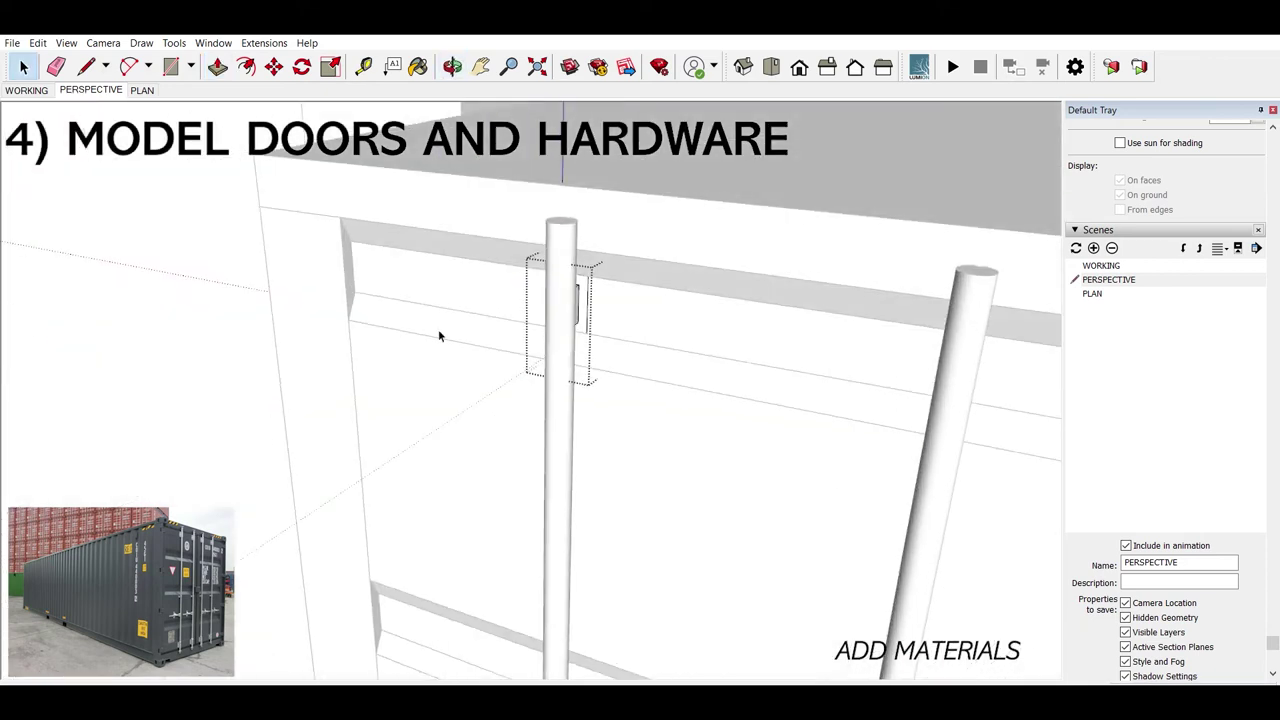
double_click(583, 291)
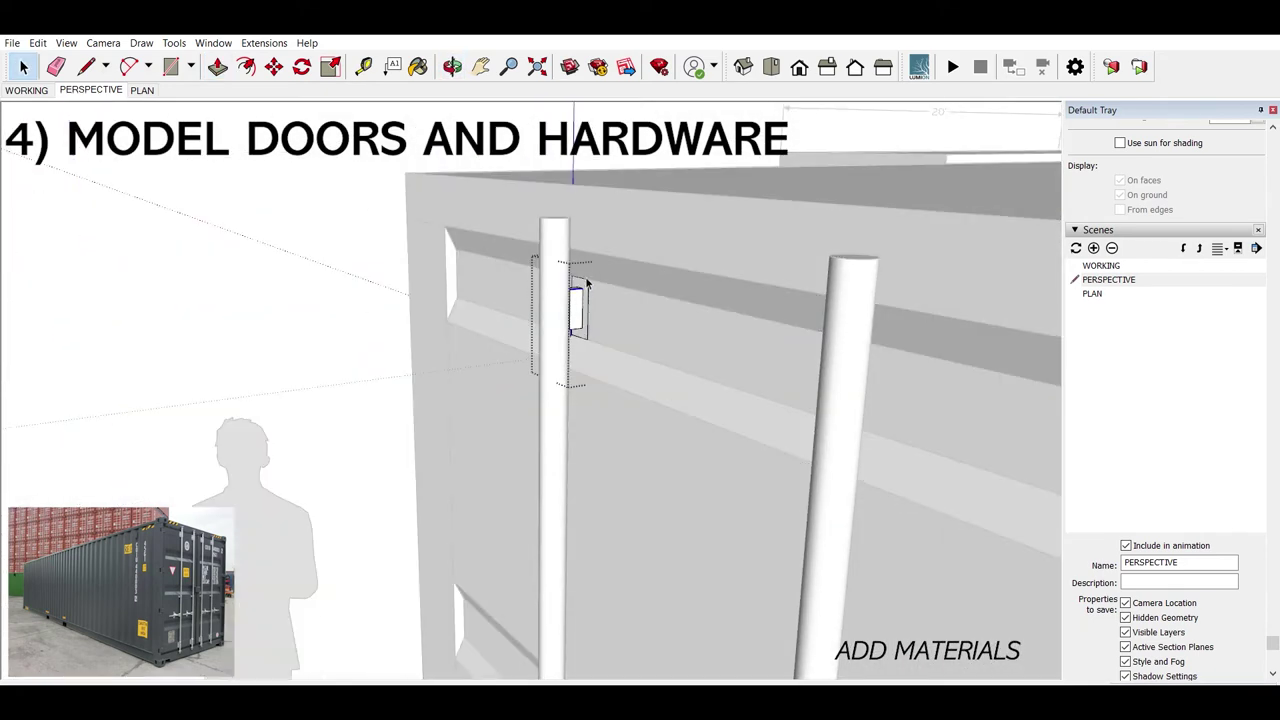
key("p")
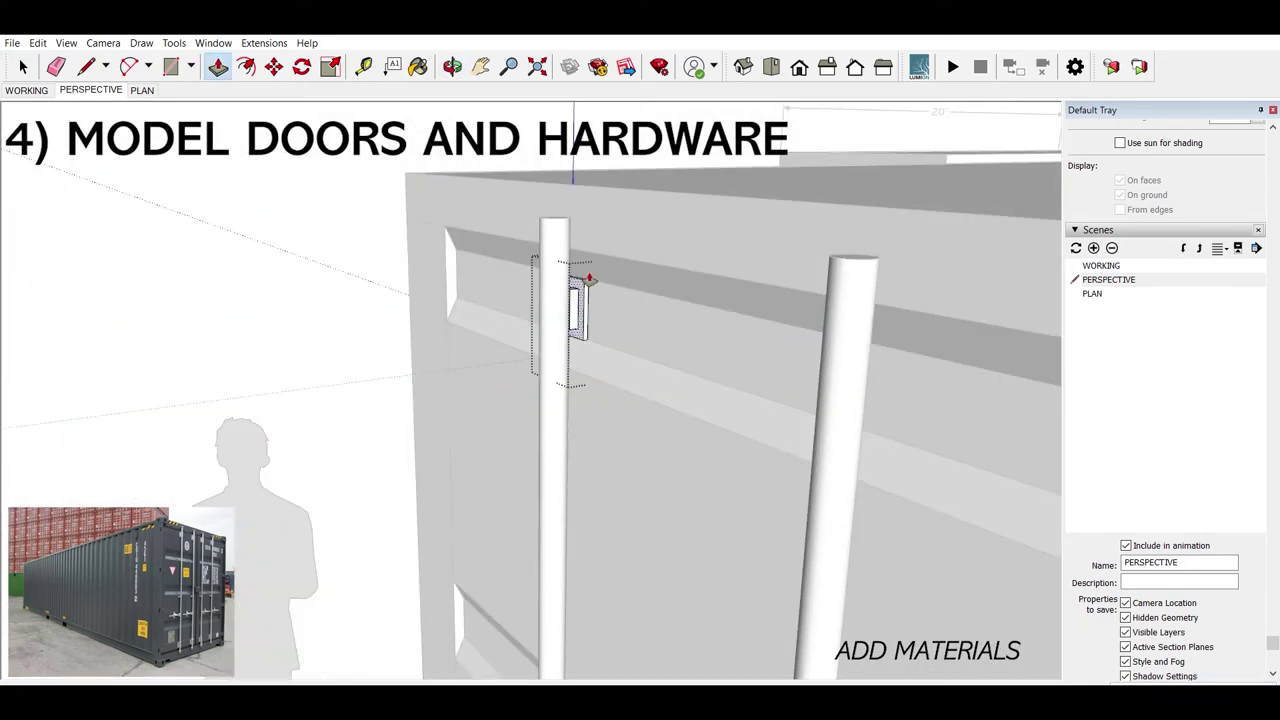
key("Escape")
left_click_drag(588, 279, 550, 288)
key("space")
key("m")
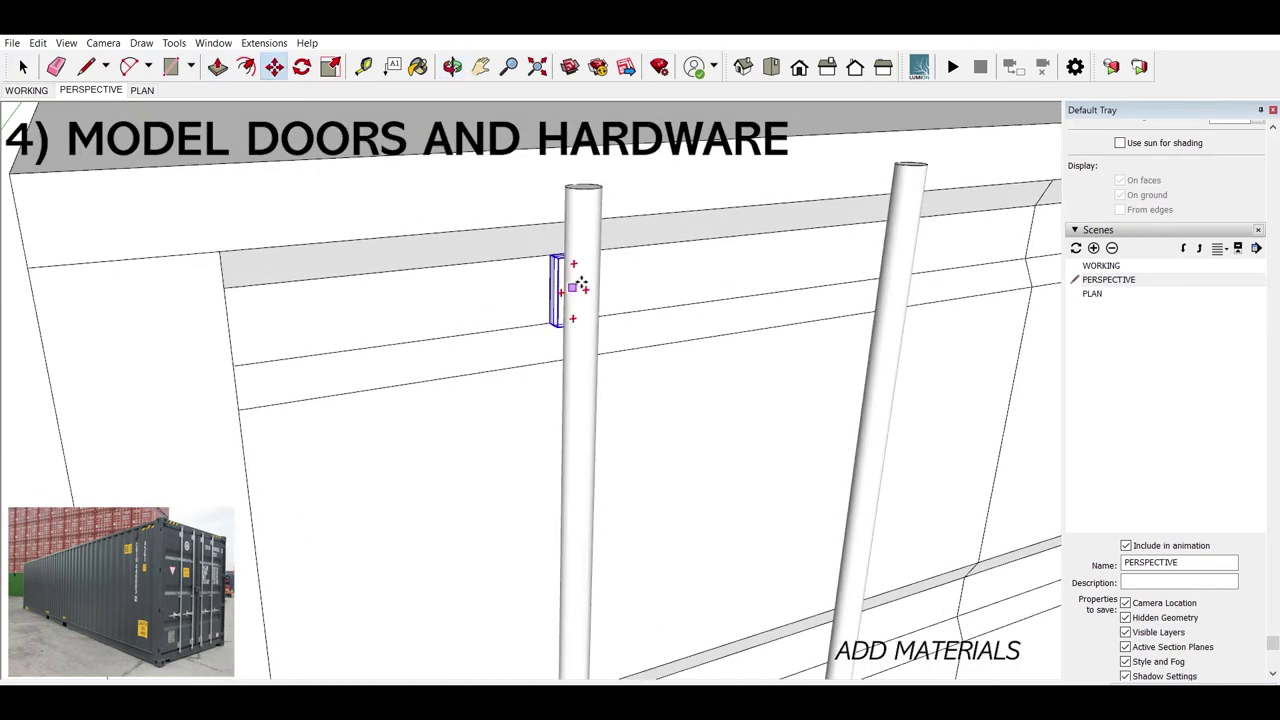
left_click(562, 252)
key("ctrl")
left_click_drag(694, 251, 874, 258)
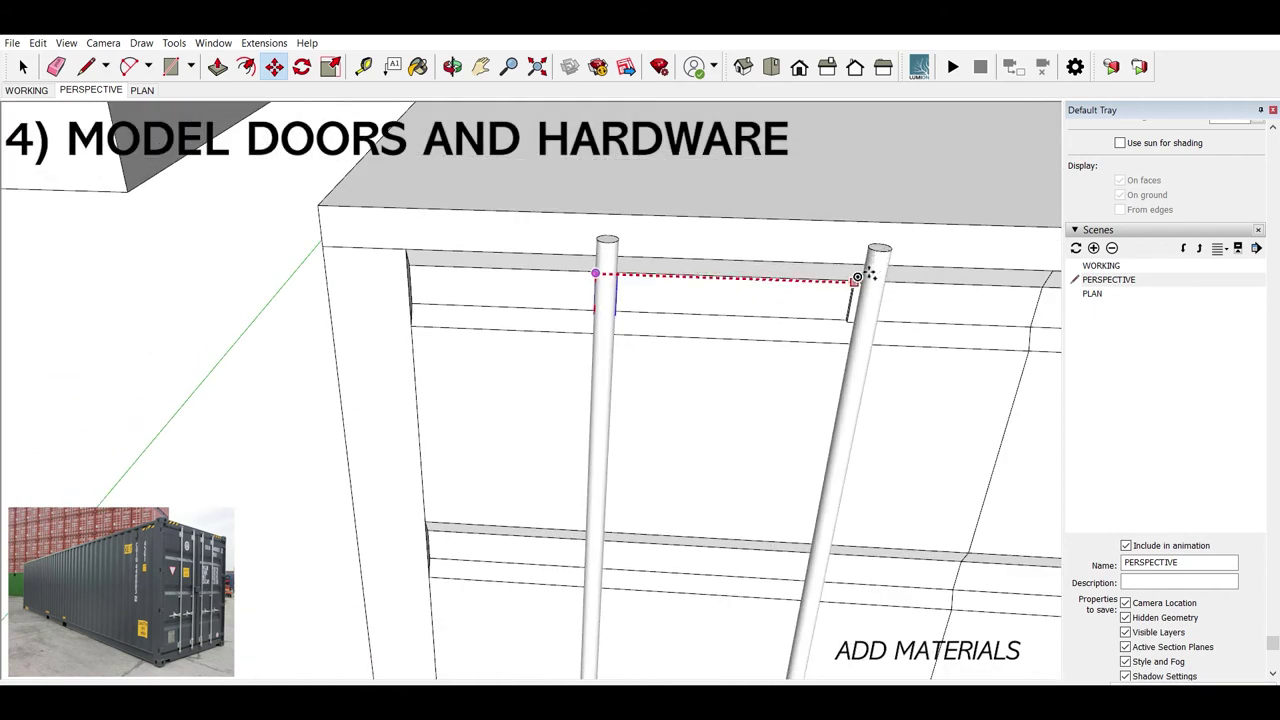
left_click(868, 273)
key("space")
Step: Group the two handles and copy handles onto the remaining door bars
left_click_drag(586, 286, 538, 297)
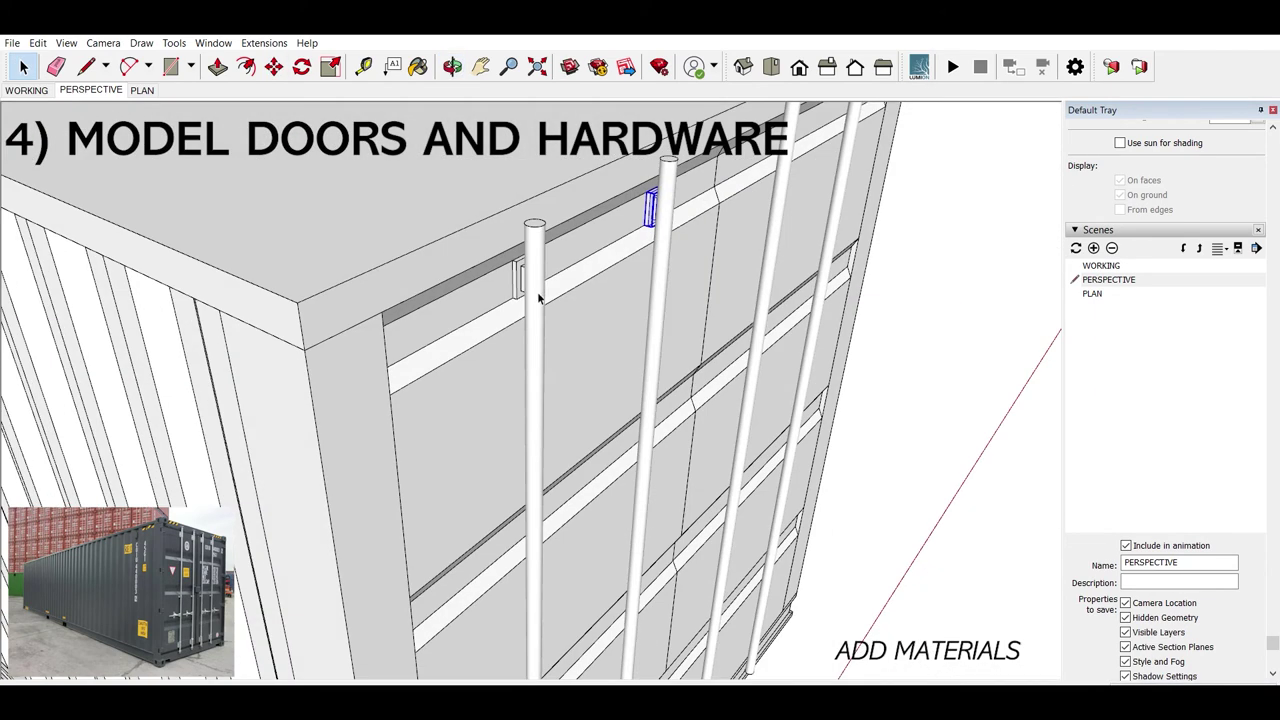
left_click(518, 282)
key("ctrl+g")
double_click(653, 196)
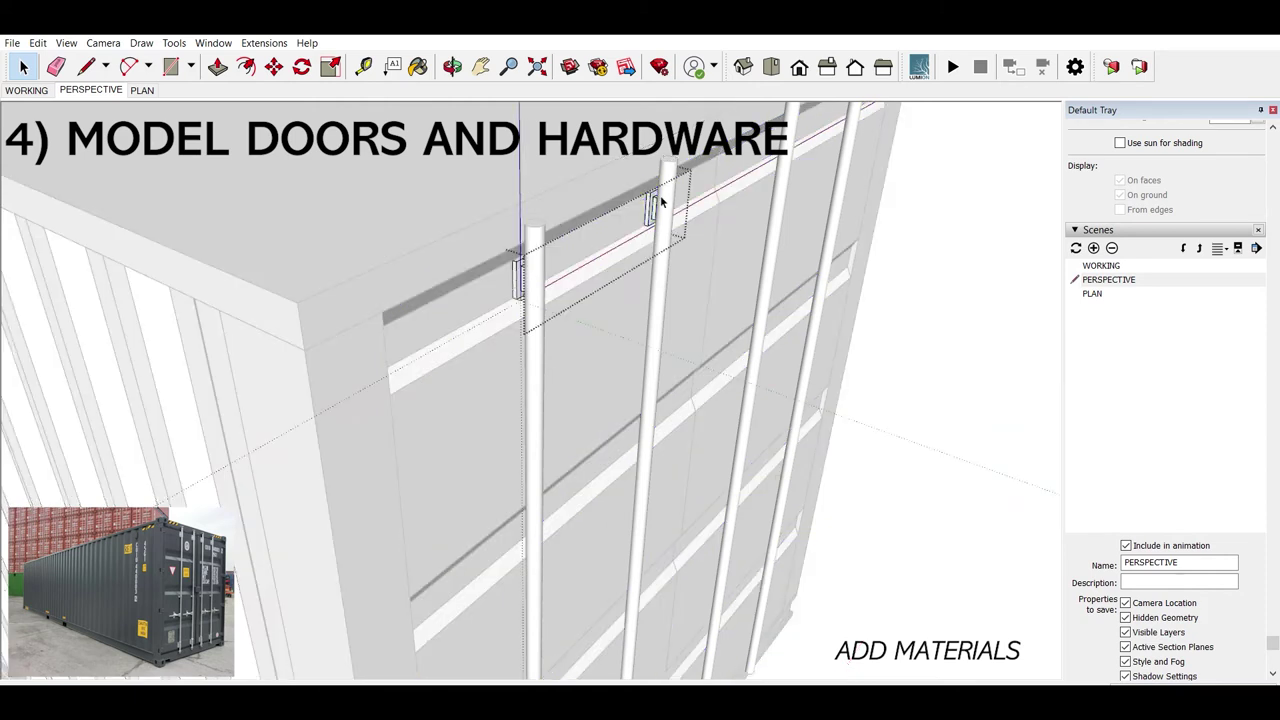
key("m")
left_click_drag(615, 229, 423, 243)
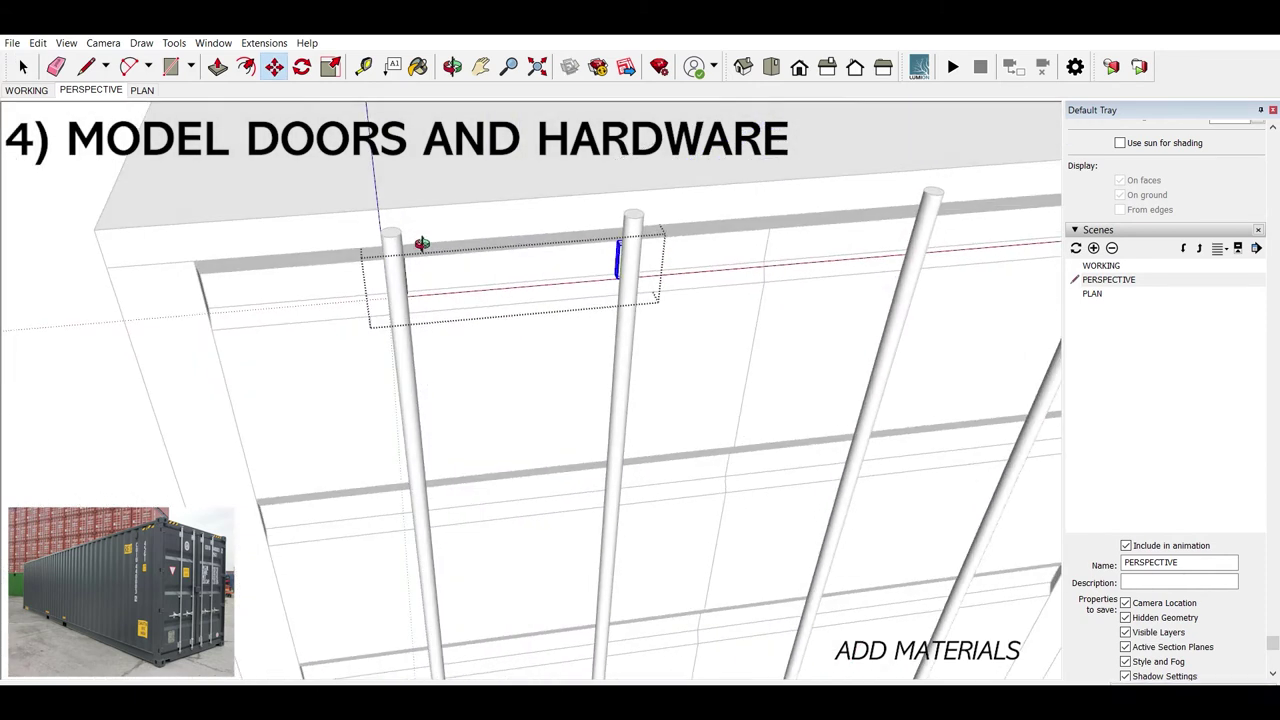
scroll("up", 3)
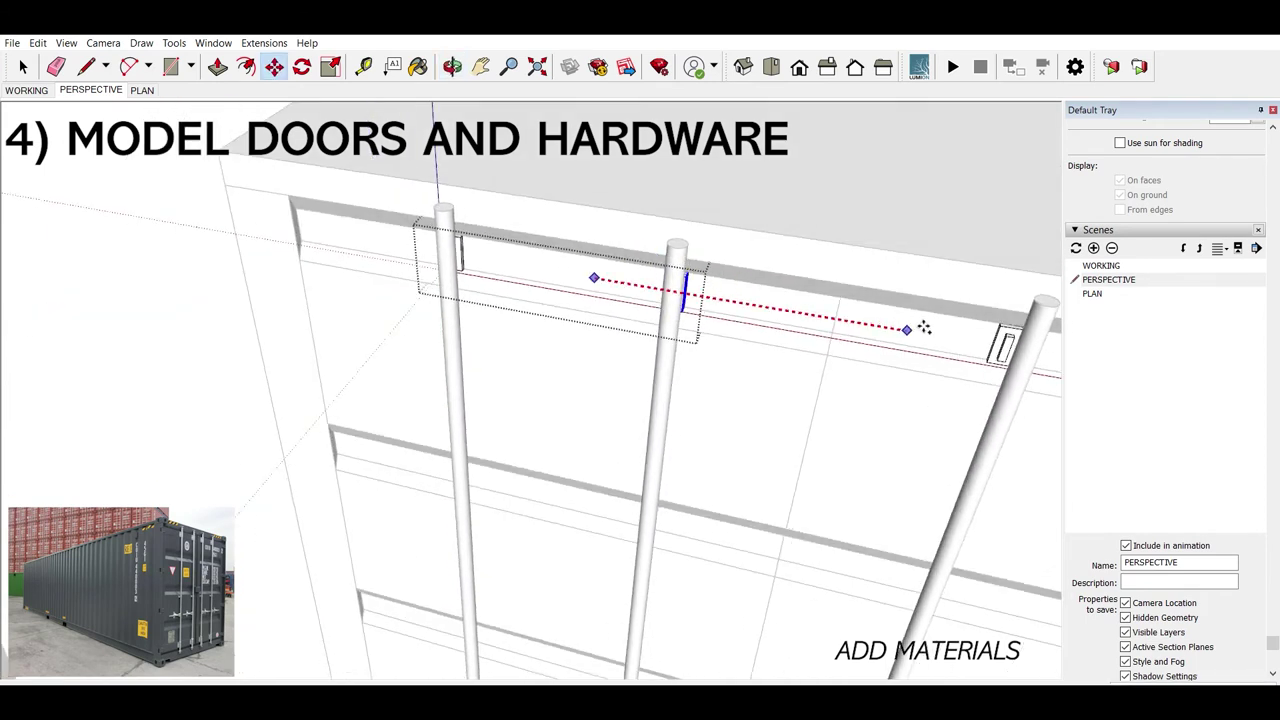
left_click(938, 330)
scroll("down", 3)
left_click(709, 410)
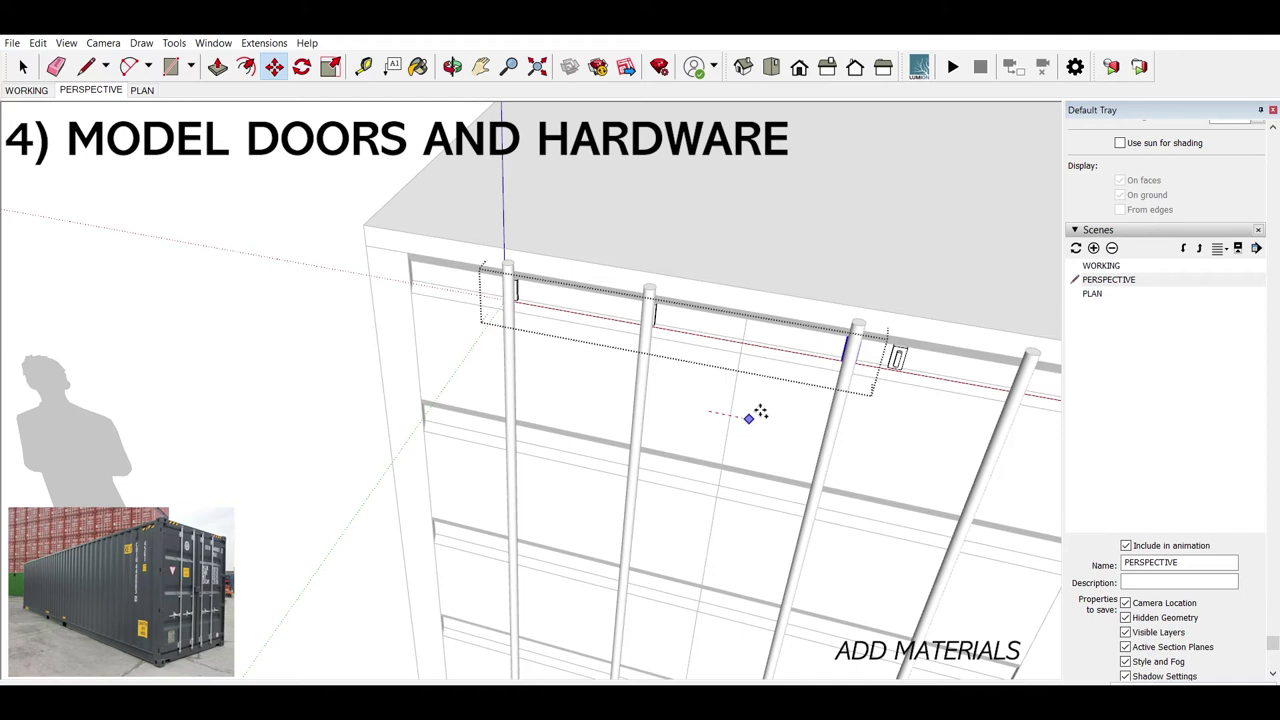
left_click(760, 412)
key("space")
Step: Select all the top door handles and get ready to move them
left_click_drag(588, 371, 822, 232)
left_click_drag(447, 288, 447, 290)
left_click_drag(447, 290, 757, 343)
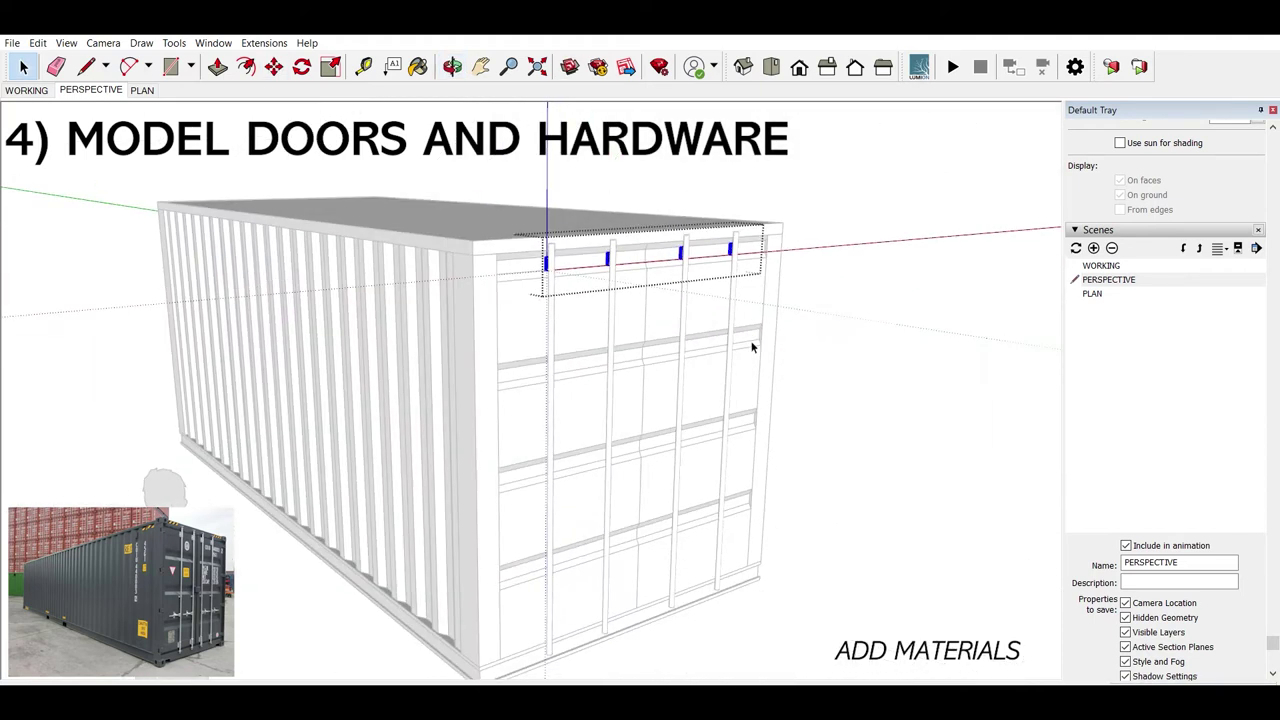
scroll("up", 3)
scroll("up", 3)
scroll("up", 3)
key("m")
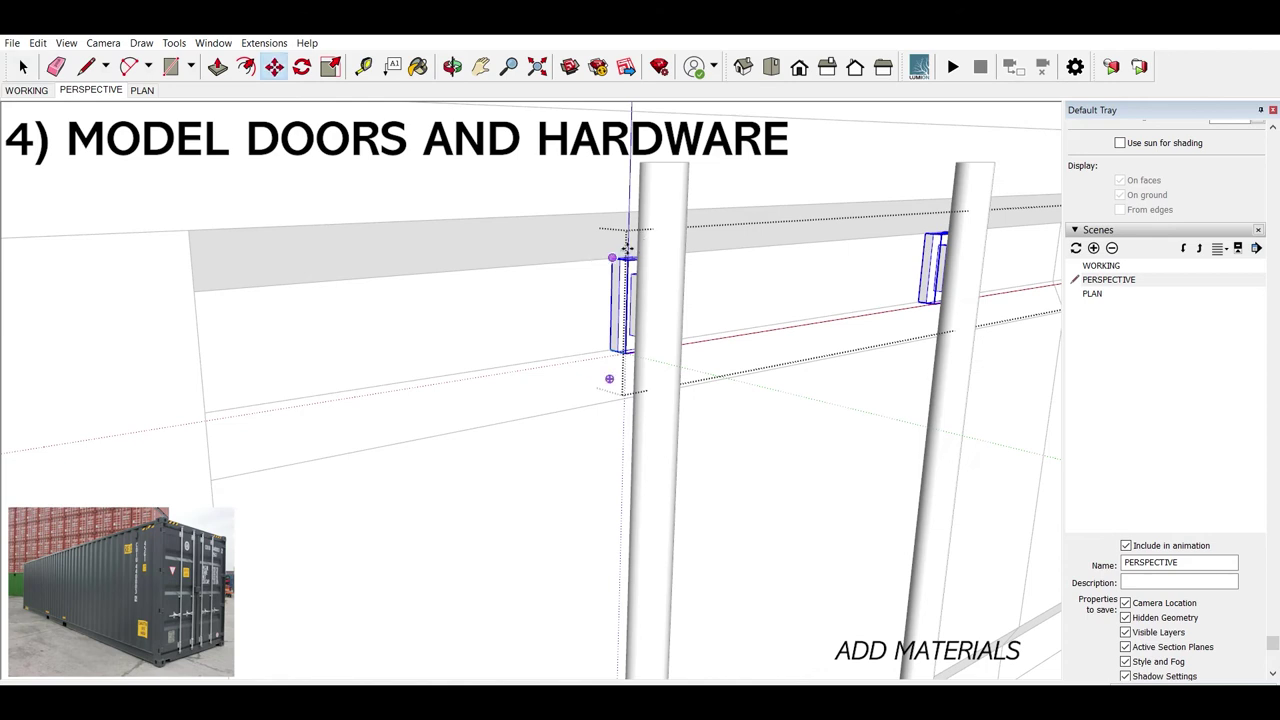
scroll("down", 3)
scroll("down", 3)
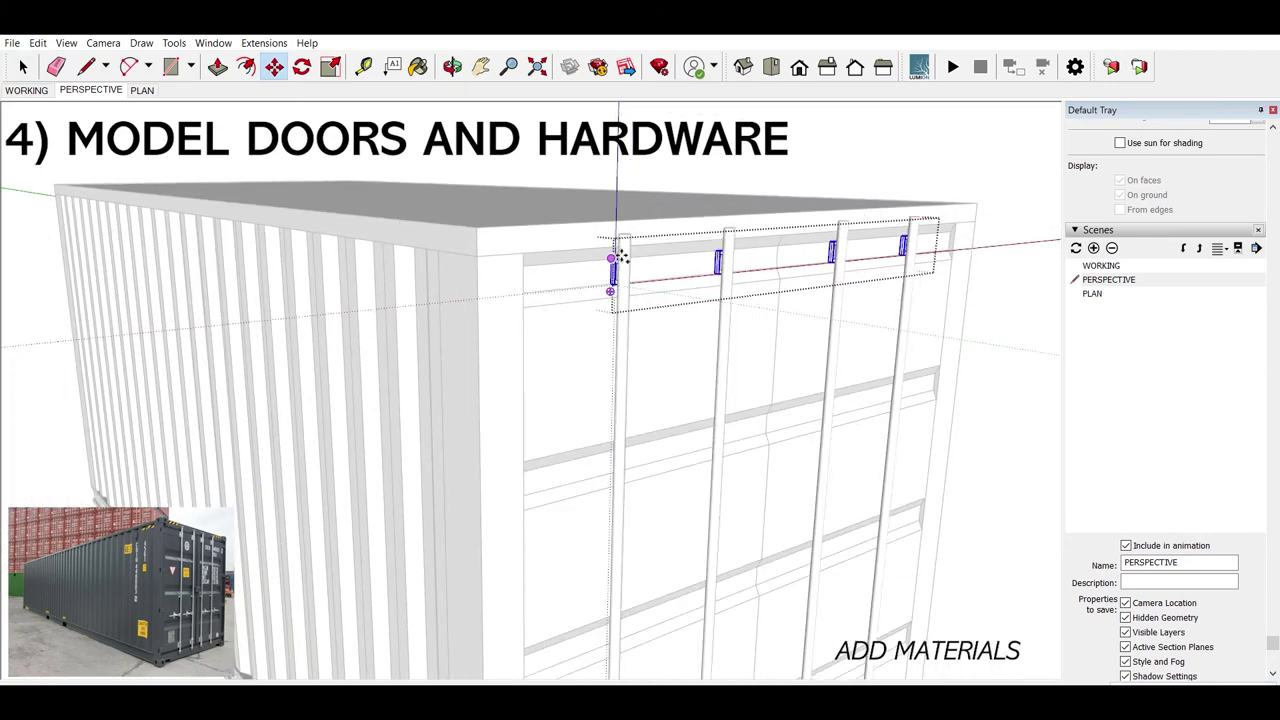
scroll("down", 3)
scroll("down", 3)
scroll("down", 3)
scroll("down", 3)
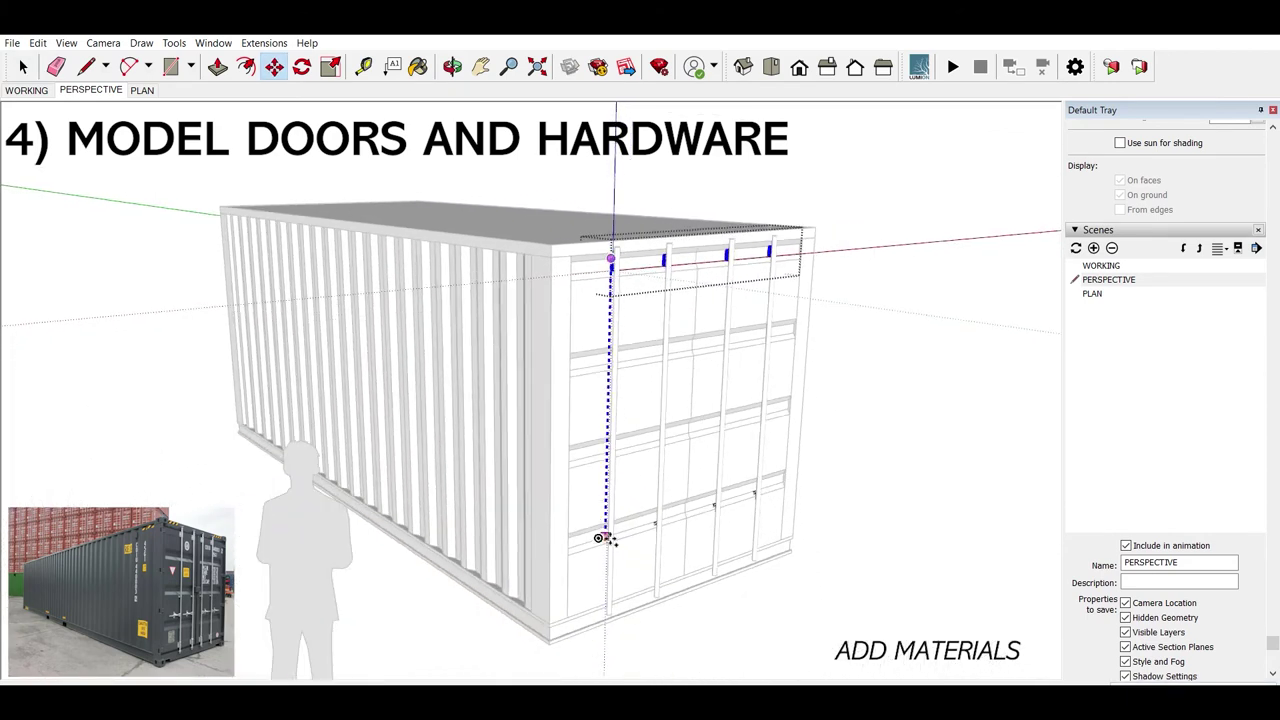
scroll("up", 3)
scroll("up", 3)
scroll("up", 3)
scroll("up", 3)
Step: Return to the PERSPECTIVE scene and orbit so the container's door end faces forward
left_click_drag(580, 569, 604, 527)
left_click_drag(594, 586, 551, 294)
scroll("down", 3)
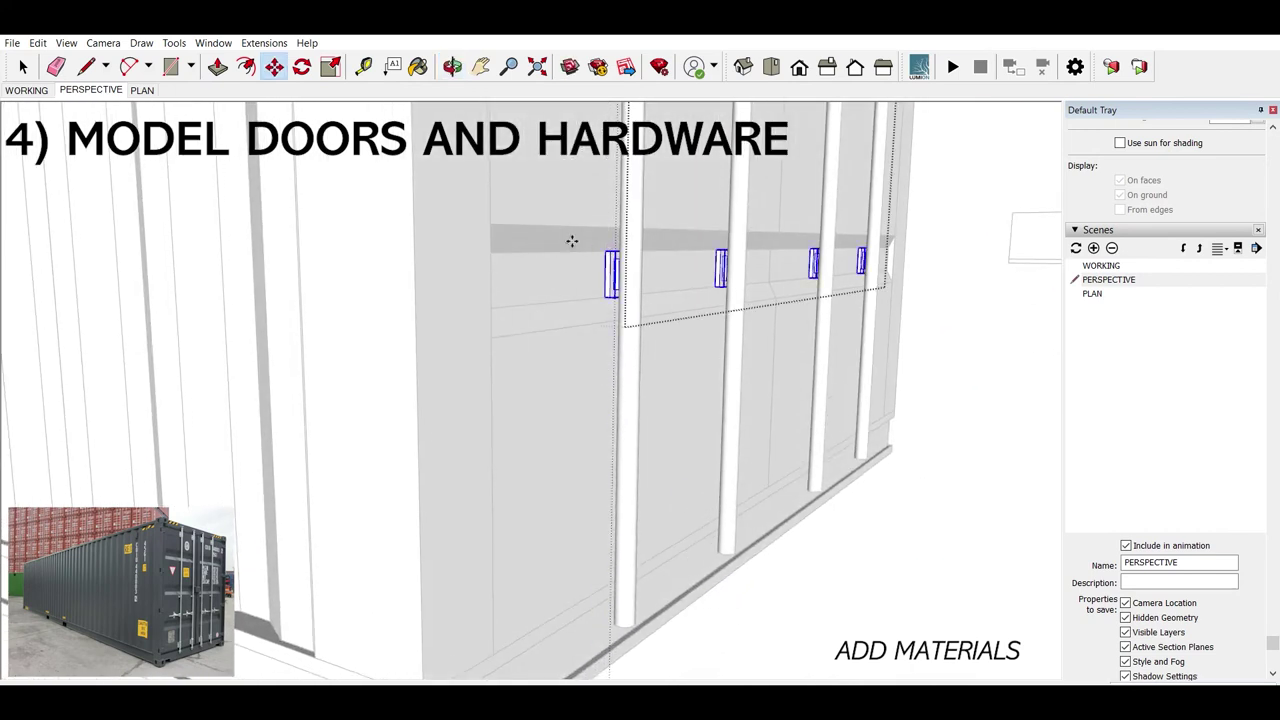
scroll("down", 3)
scroll("down", 3)
scroll("up", 3)
scroll("up", 3)
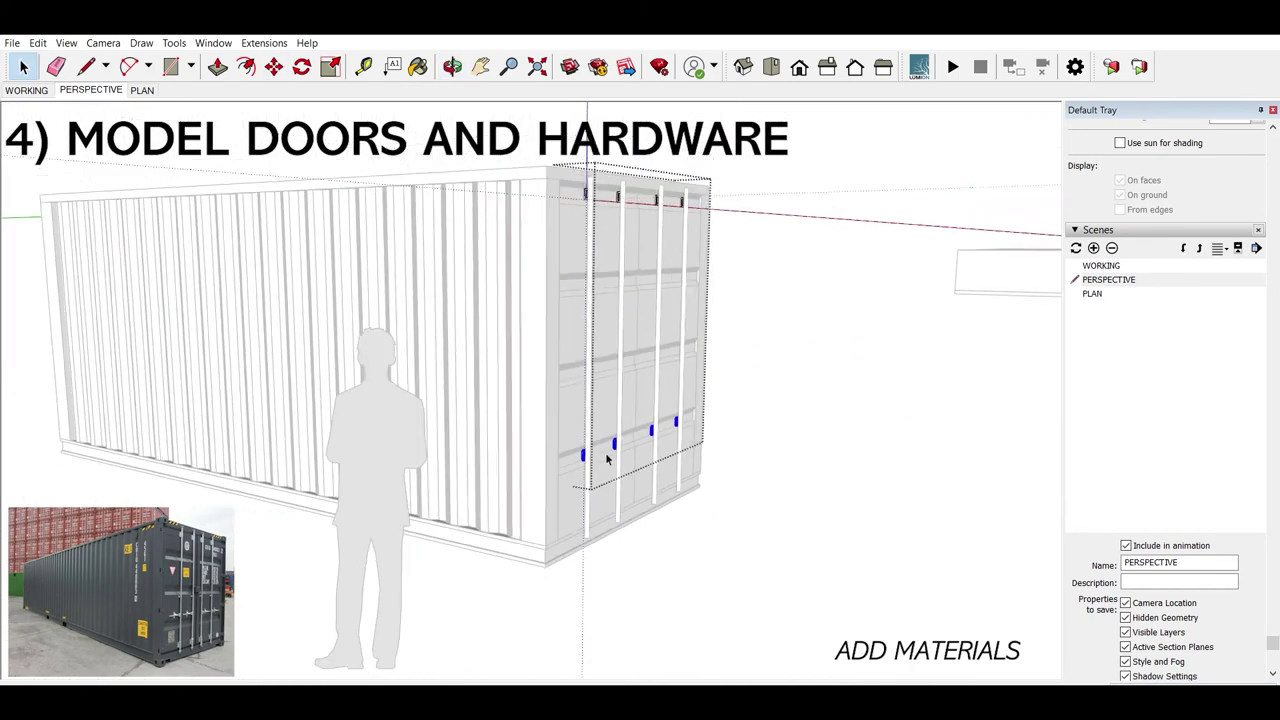
scroll("up", 3)
scroll("down", 3)
left_click(98, 89)
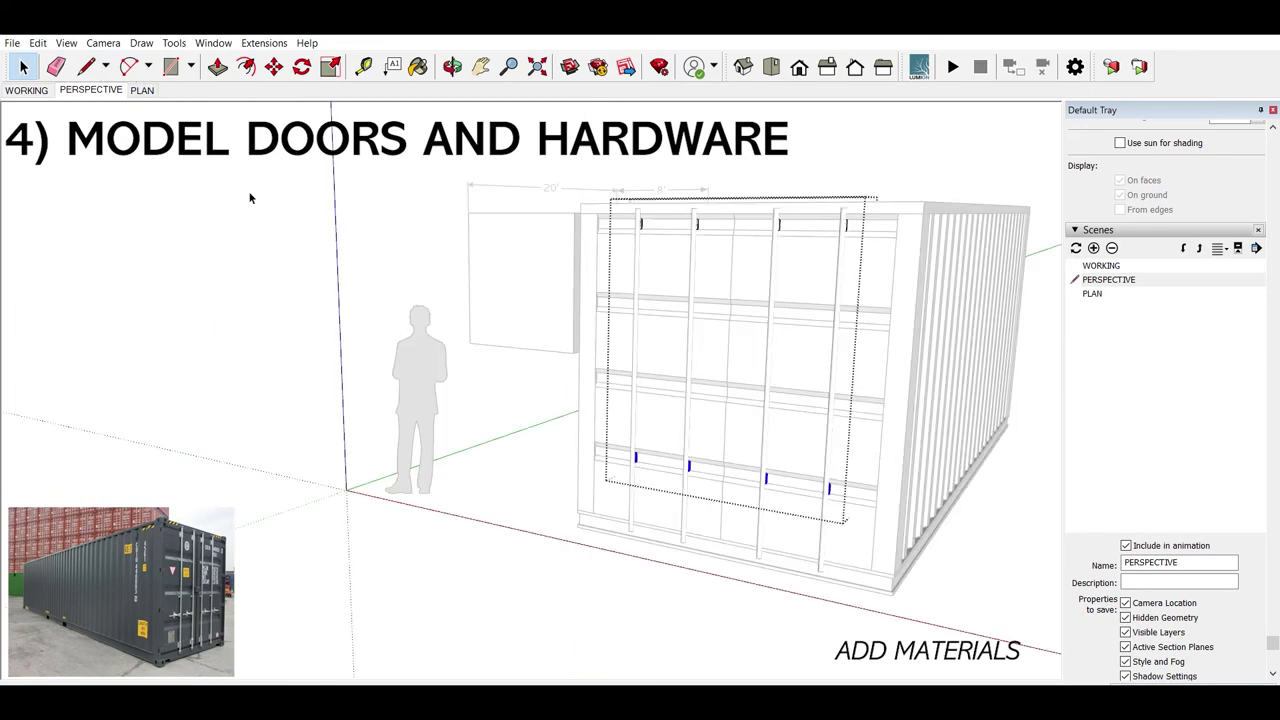
left_click_drag(708, 340, 683, 490)
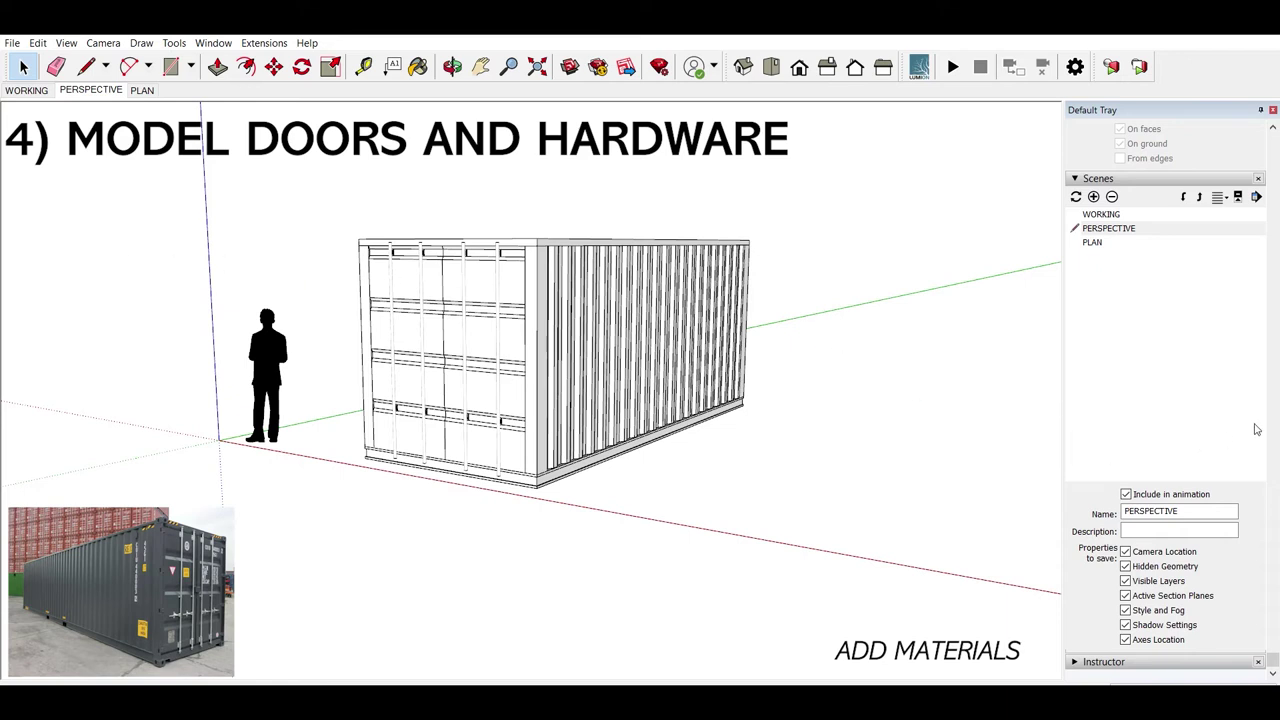
Step: Apply Metal Silver from the Metals library to the corrugated side wall
scroll("up", 3)
scroll("up", 3)
scroll("up", 3)
scroll("up", 3)
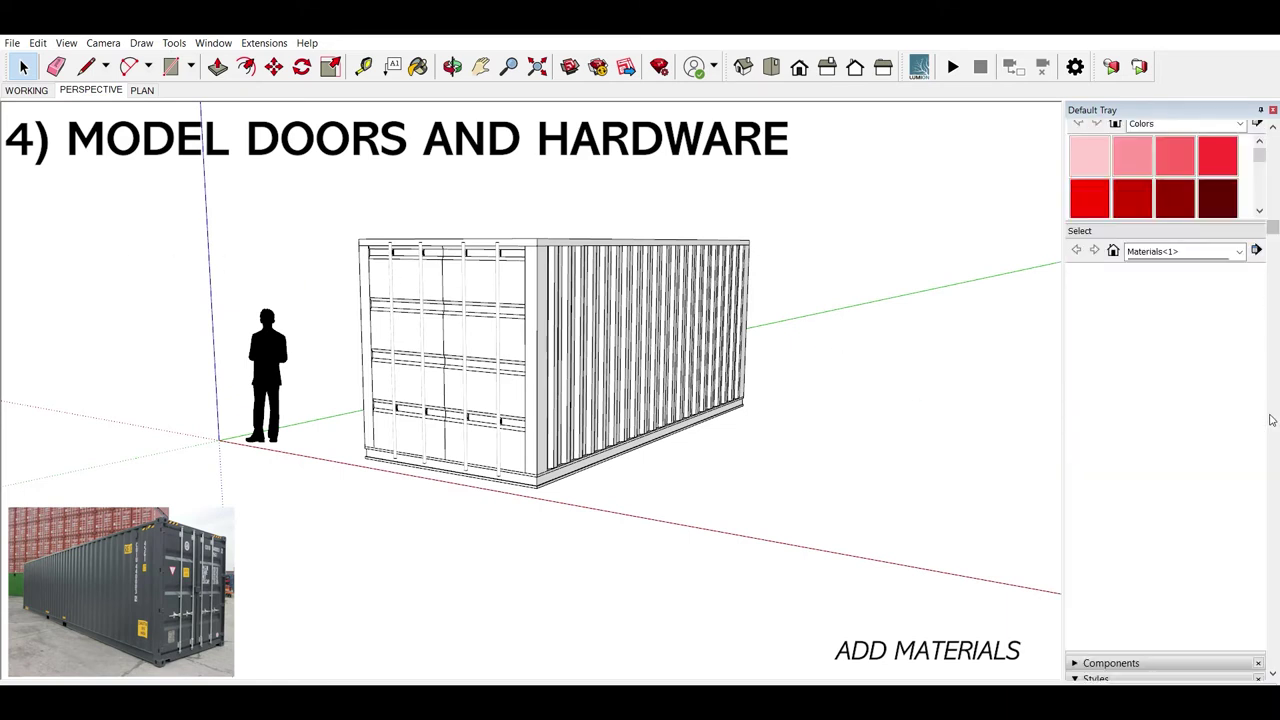
scroll("up", 3)
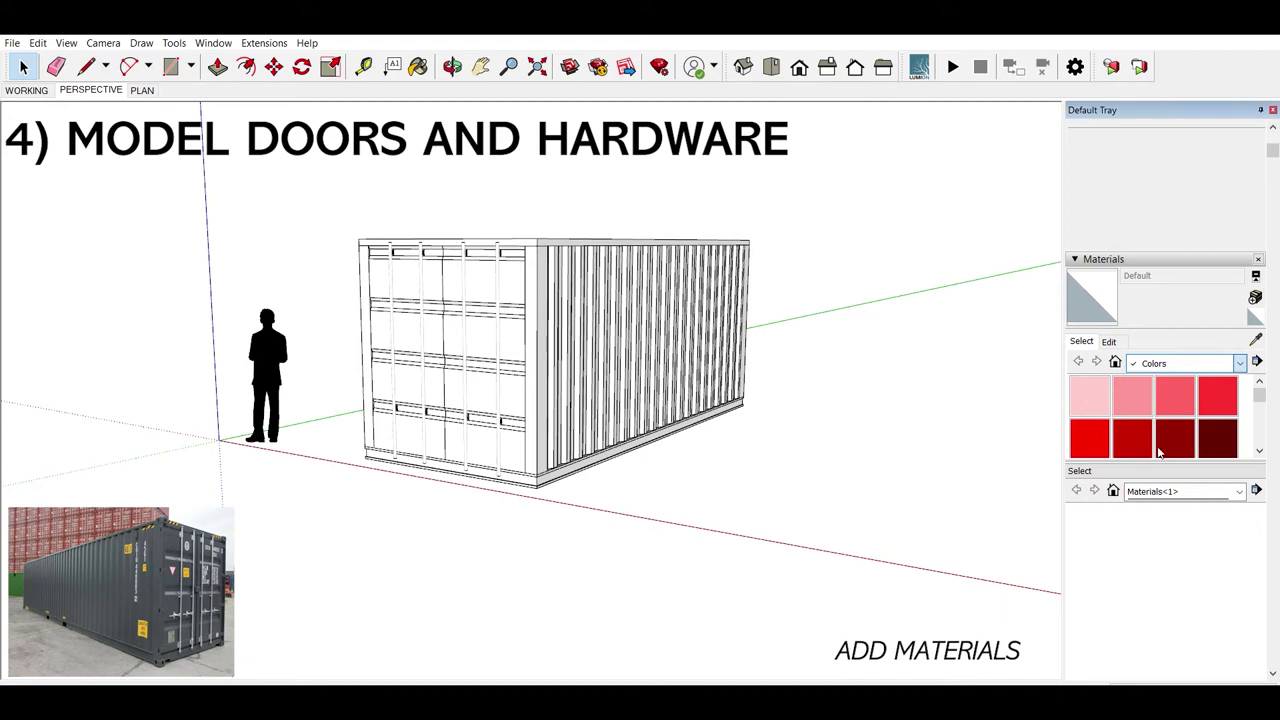
left_click(1160, 461)
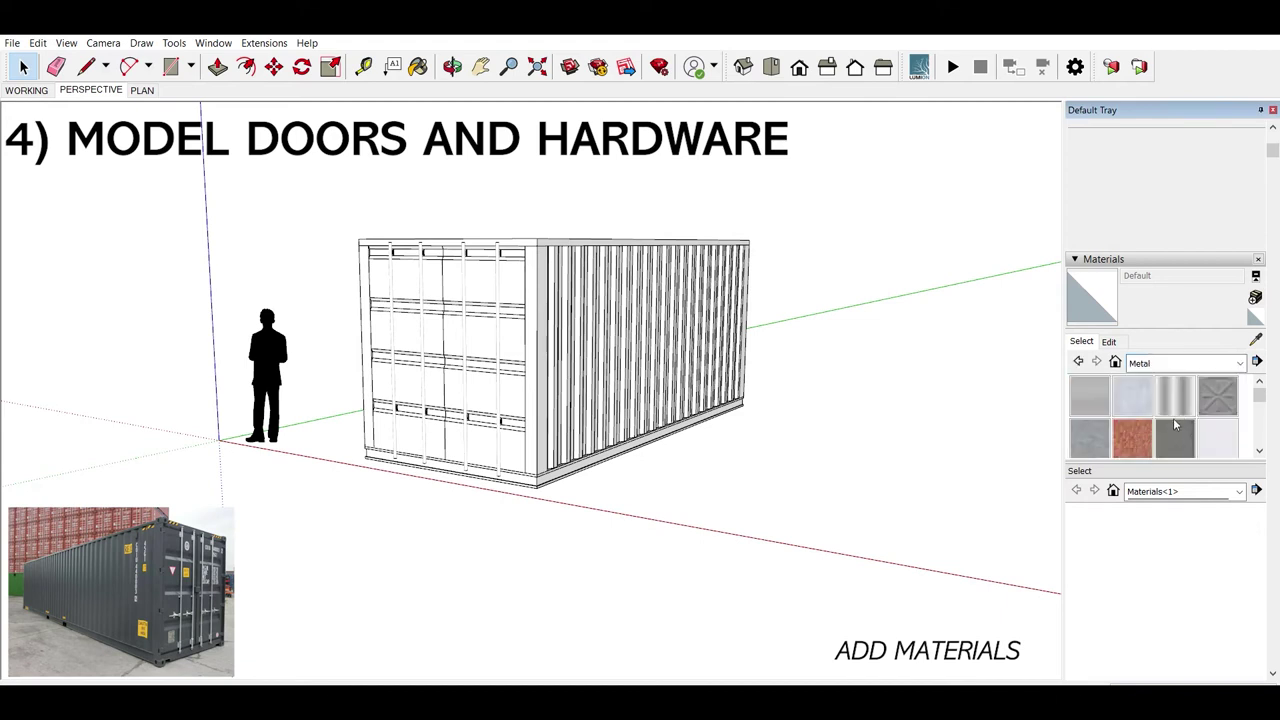
left_click(1220, 431)
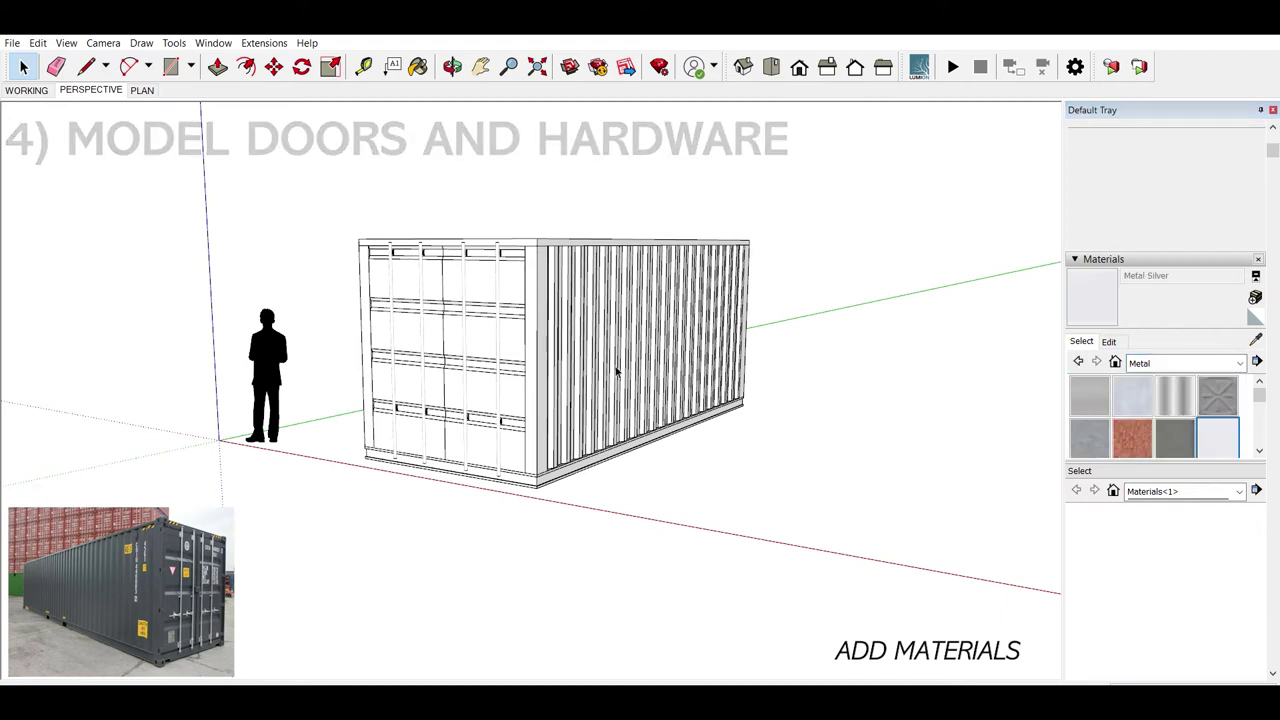
left_click(586, 349)
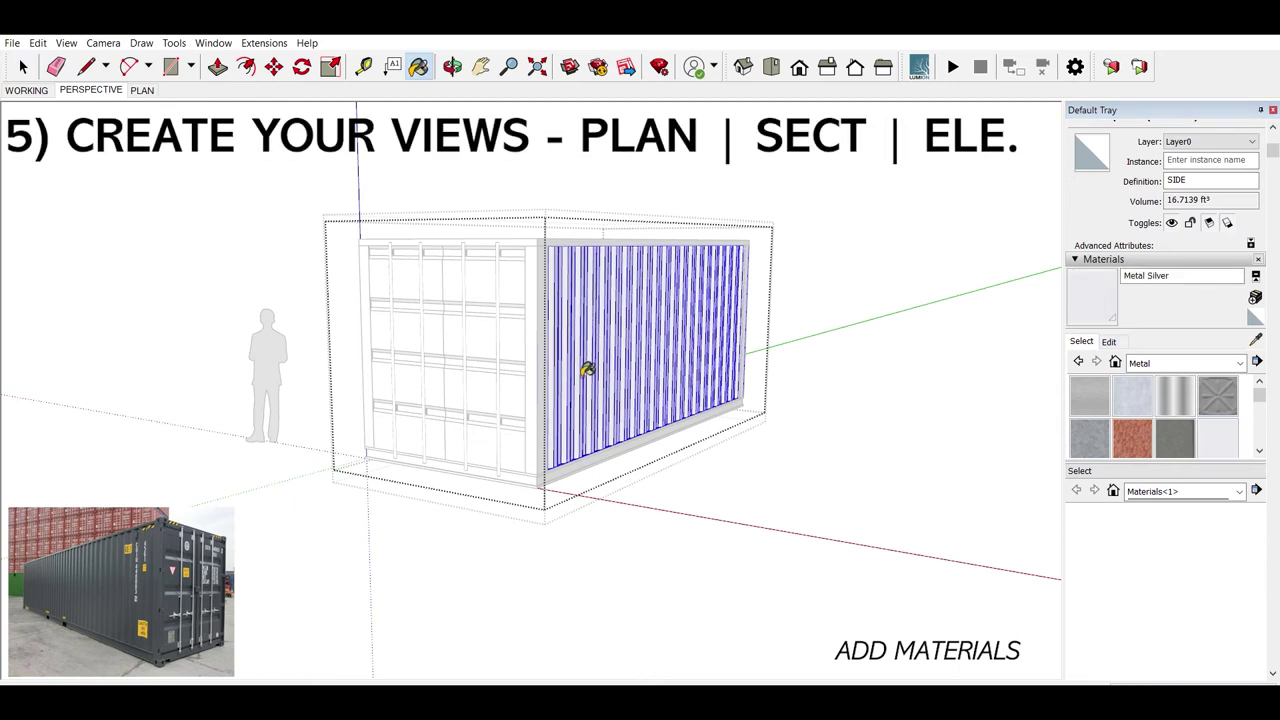
Step: Darken the Metal Silver material in its Edit colour settings so the wall turns grey
scroll("up", 3)
scroll("up", 3)
left_click(1112, 340)
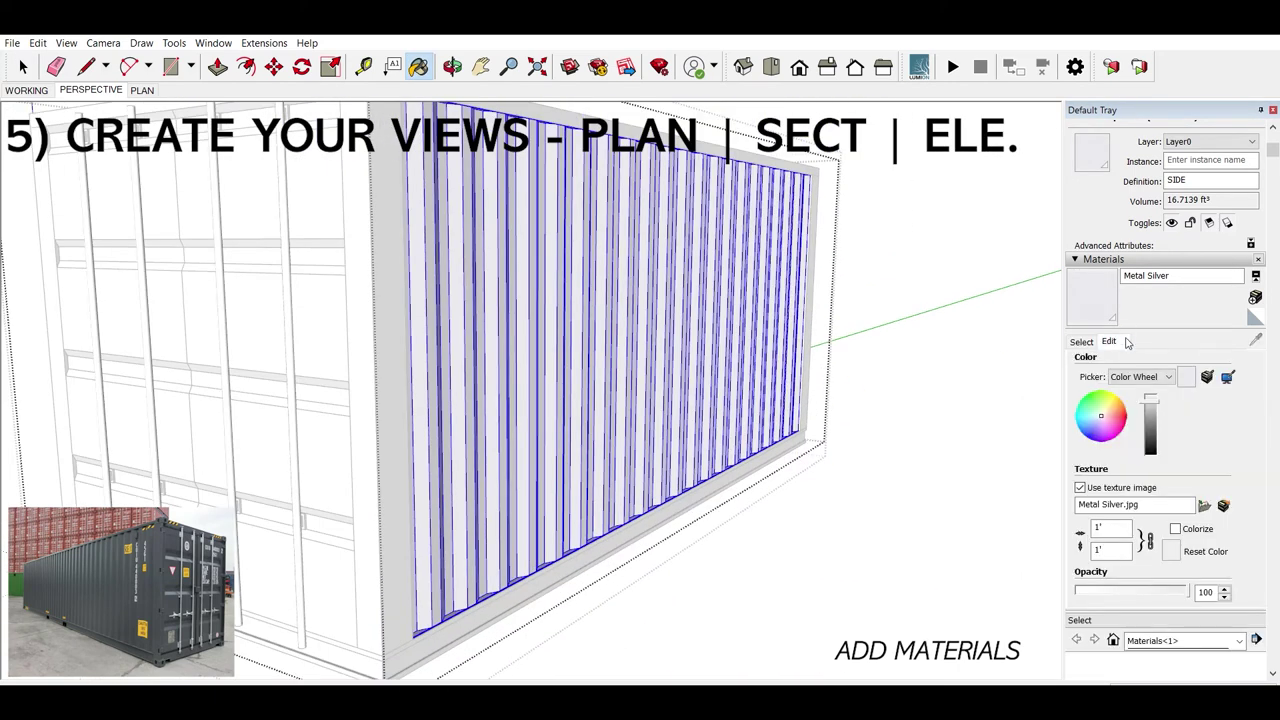
left_click(1149, 416)
left_click_drag(1149, 416, 1156, 420)
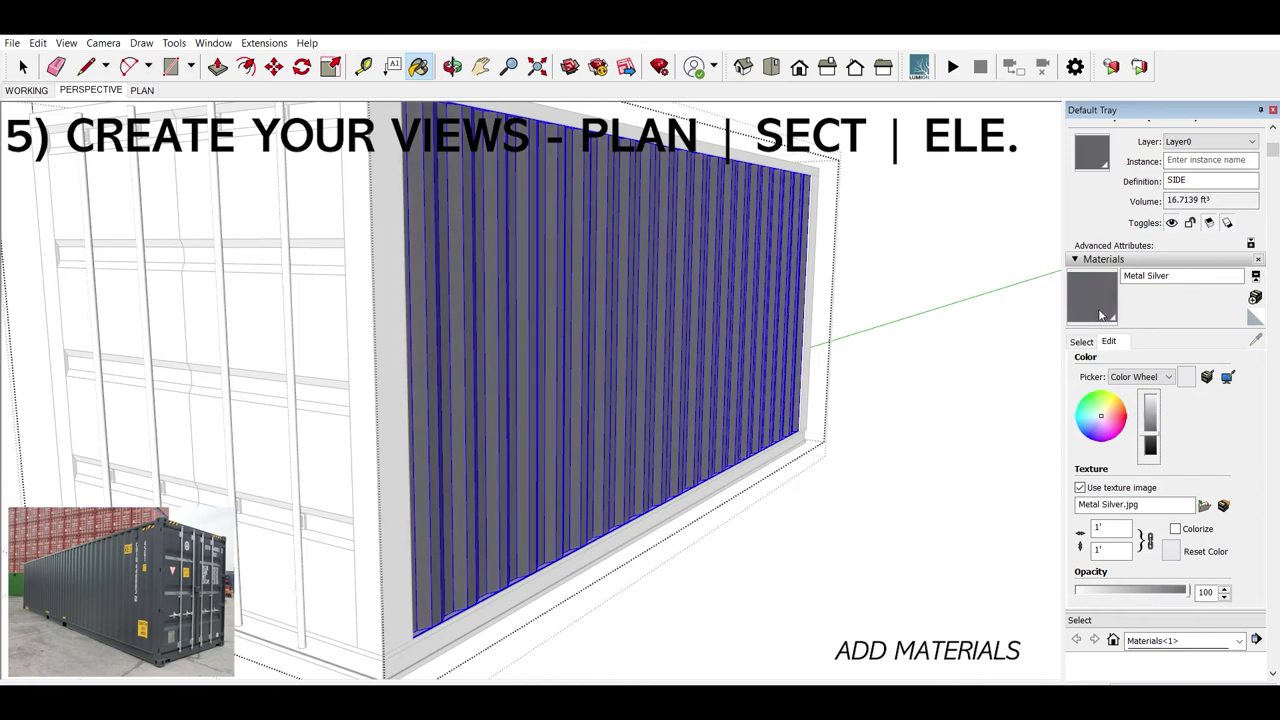
Step: Select the entire container and paint it the dark grey metal
scroll("down", 3)
left_click_drag(629, 423, 507, 388)
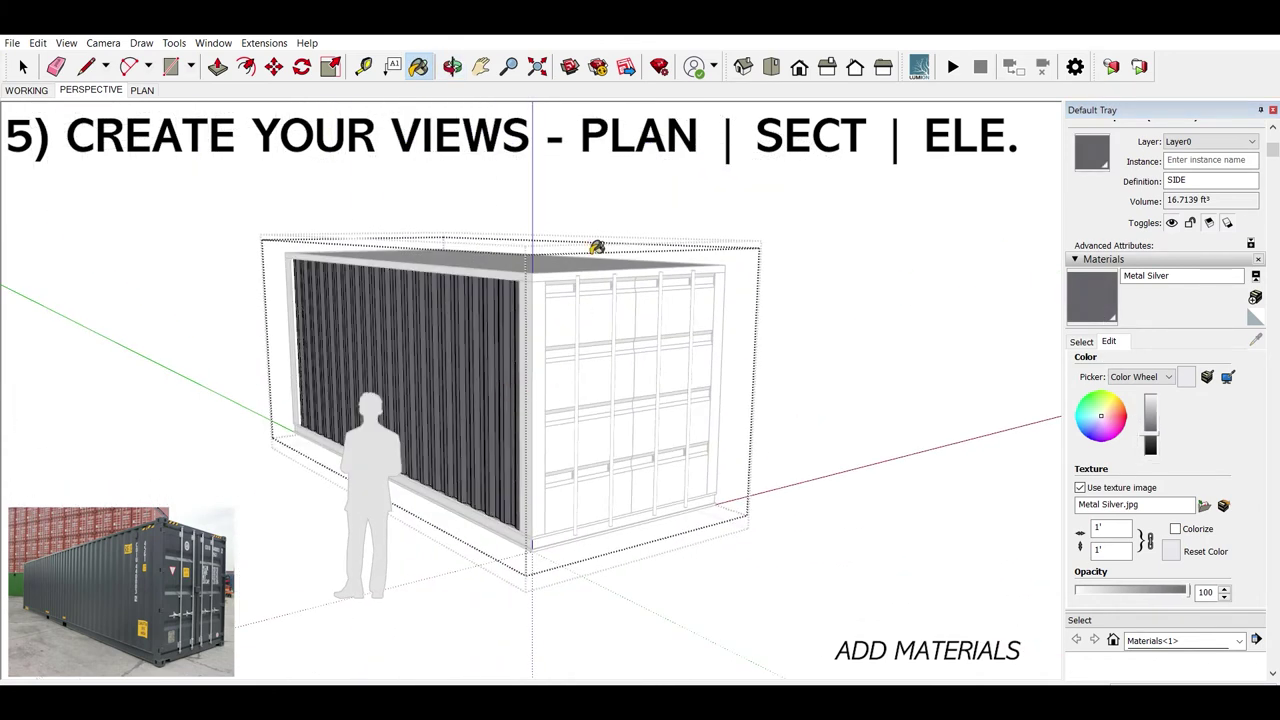
left_click_drag(598, 256, 561, 342)
key("space")
triple_click(640, 290)
key("b")
left_click(575, 270)
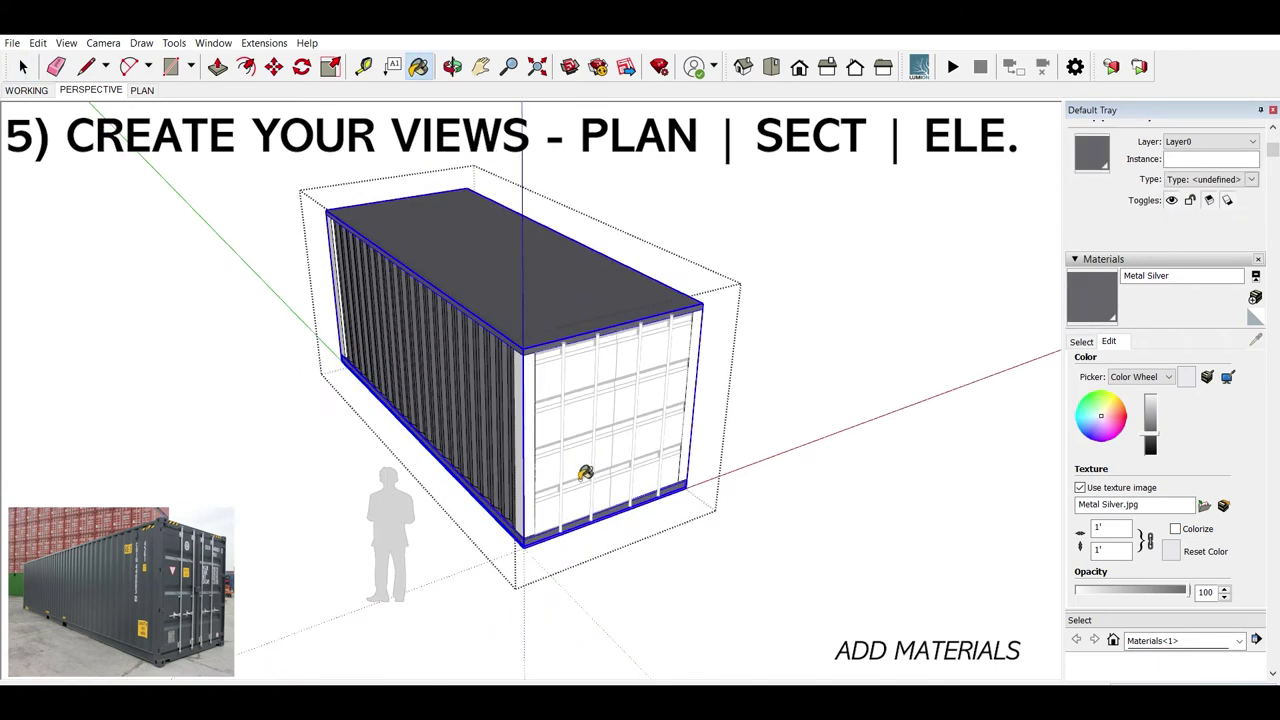
Step: Enter the nested container groups and select the whole corner post for painting
double_click(502, 455)
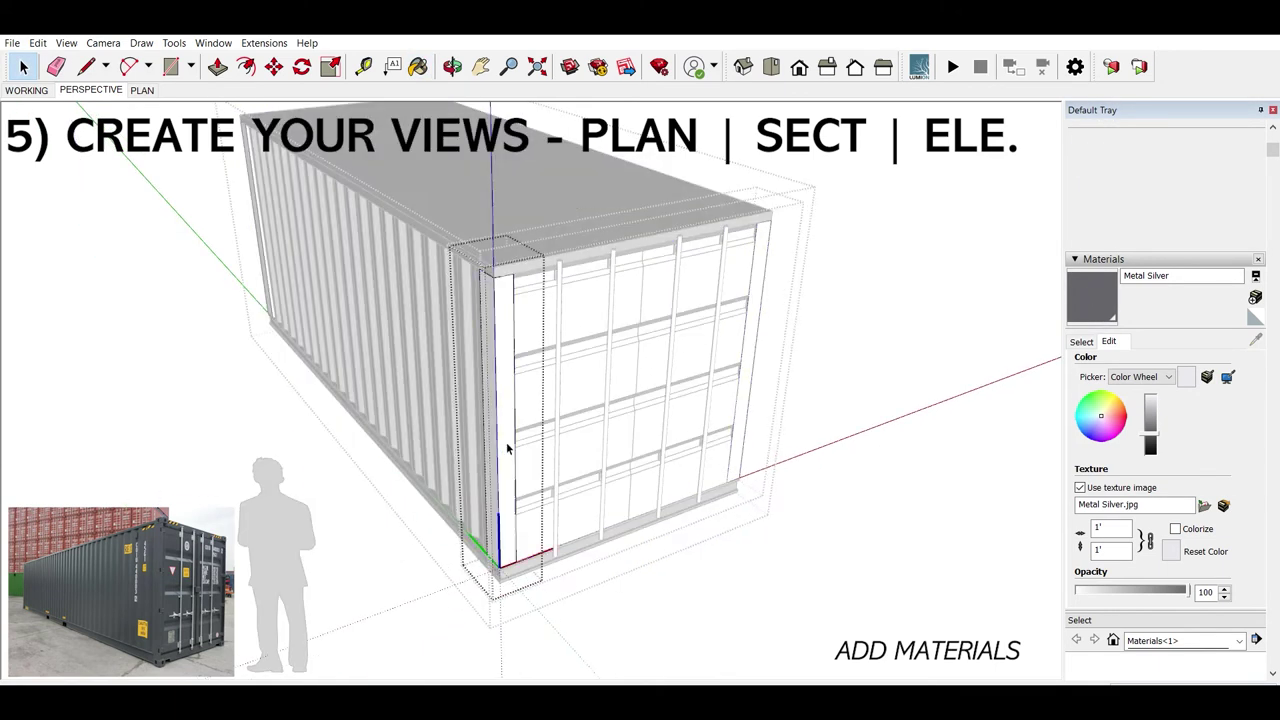
double_click(506, 408)
double_click(506, 409)
triple_click(506, 409)
key("b")
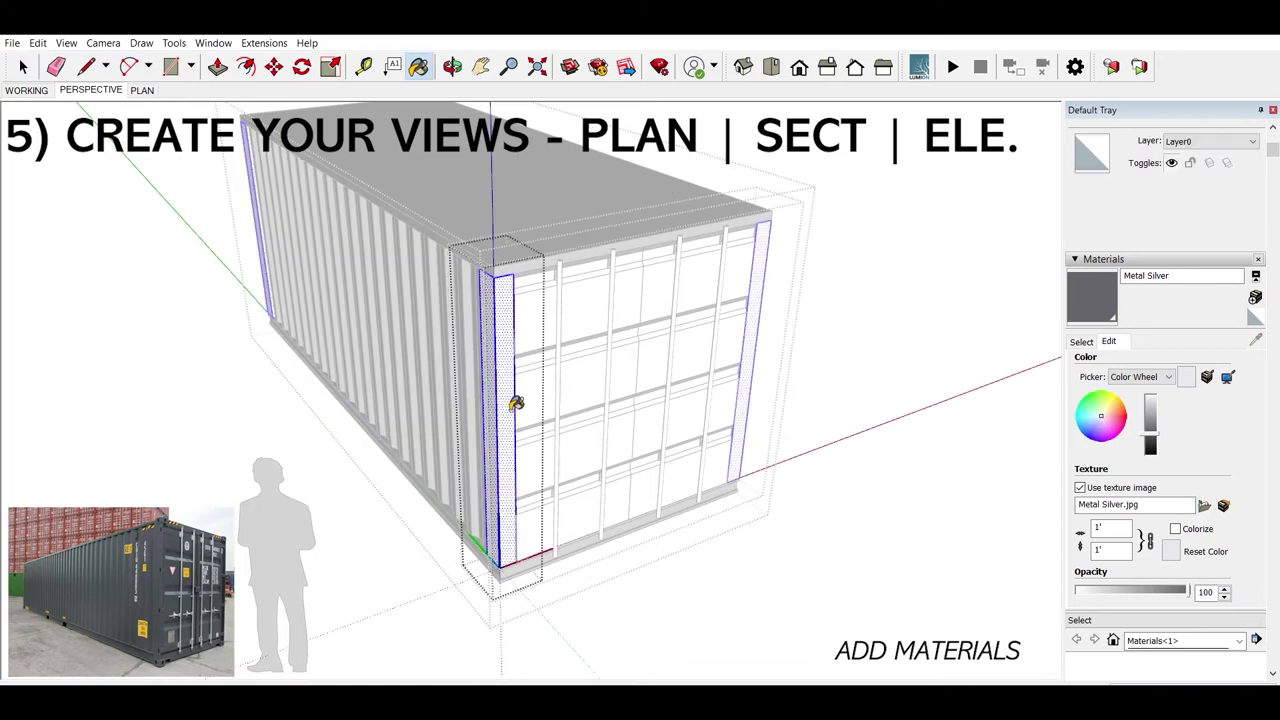
key("space")
Step: Select all the door panels inside the door group and paint them dark grey
double_click(600, 385)
triple_click(595, 378)
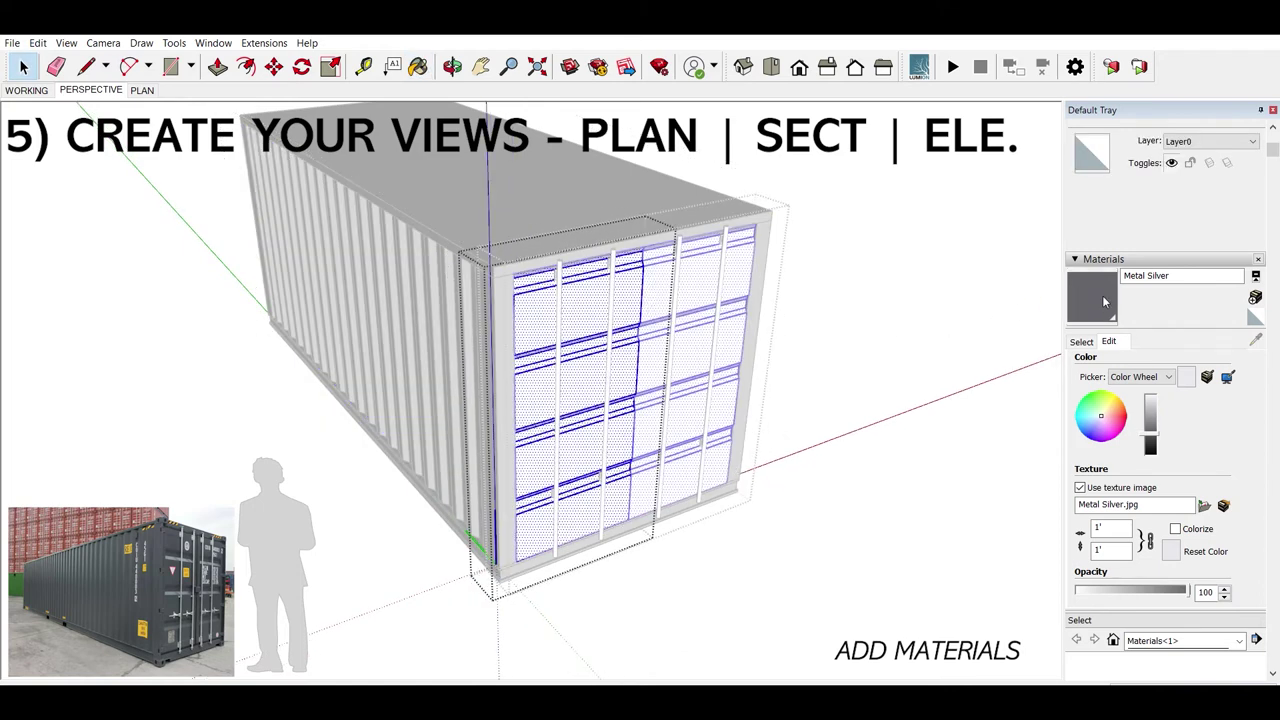
key("b")
left_click(588, 358)
key("space")
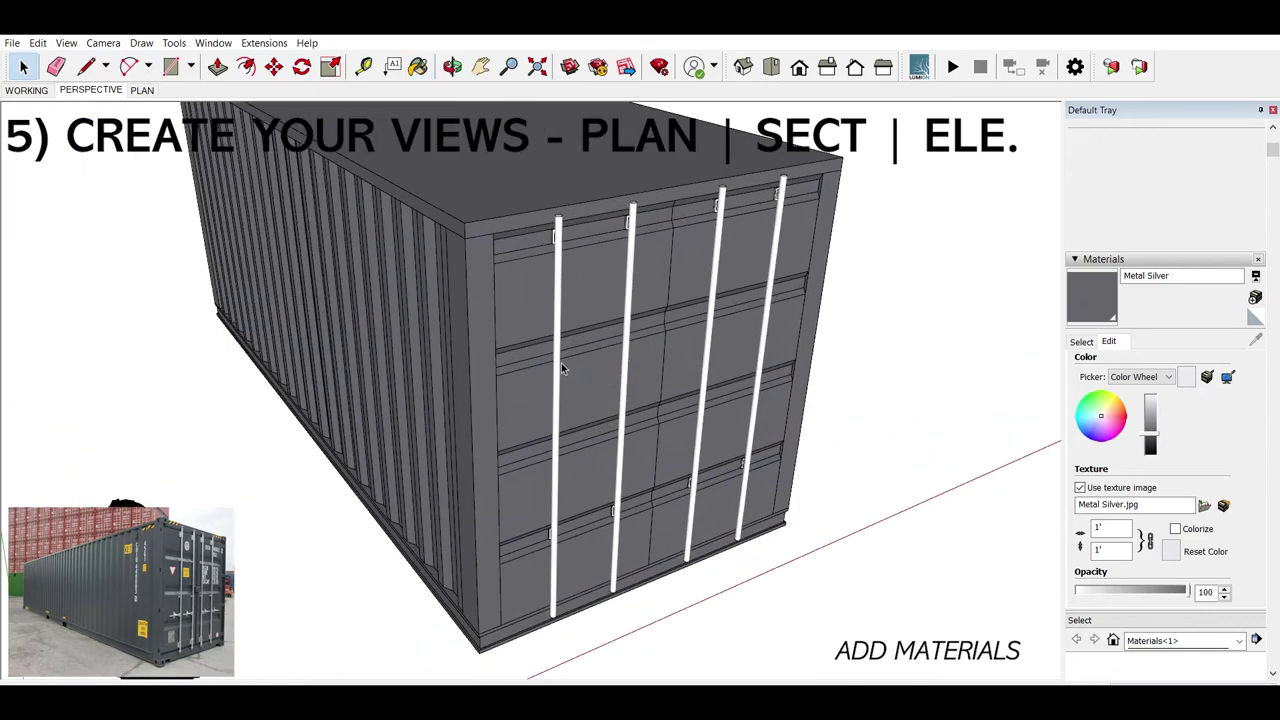
Step: Select all the bars in the door bars group and apply Metal Corrugated Shiny
scroll("down", 3)
left_click_drag(561, 368, 708, 390)
scroll("up", 3)
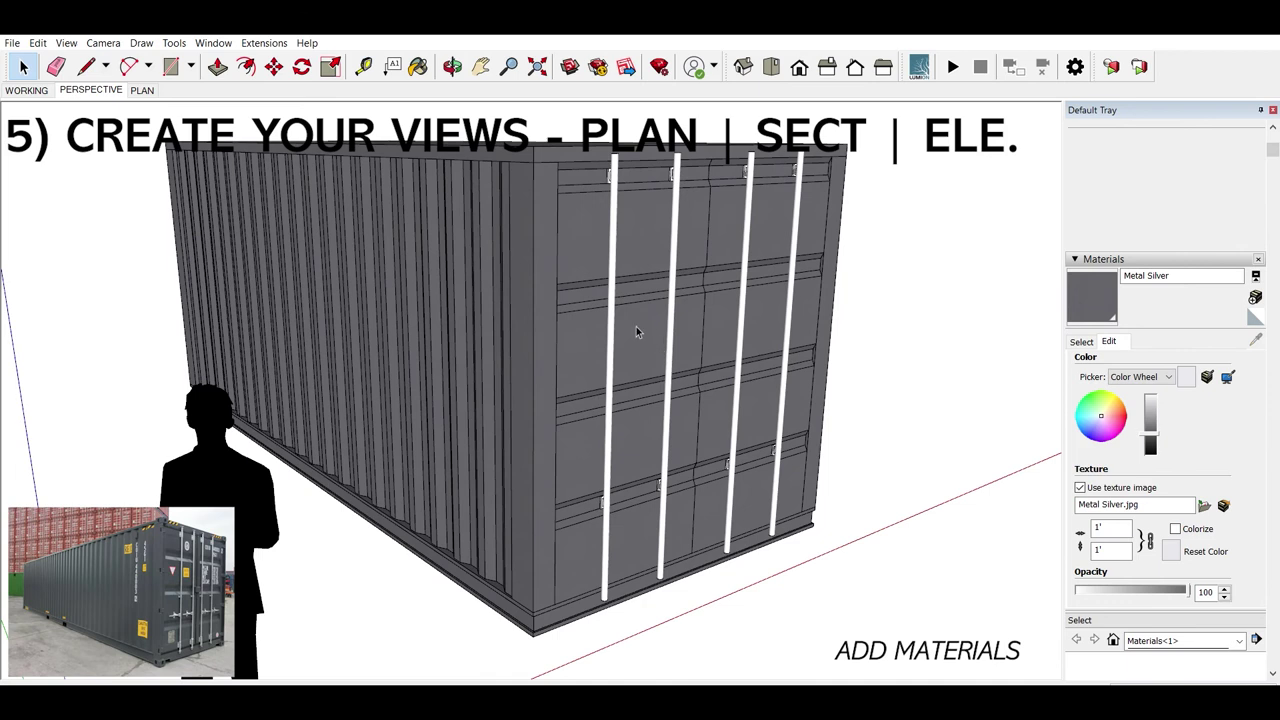
double_click(622, 335)
key("ctrl+a")
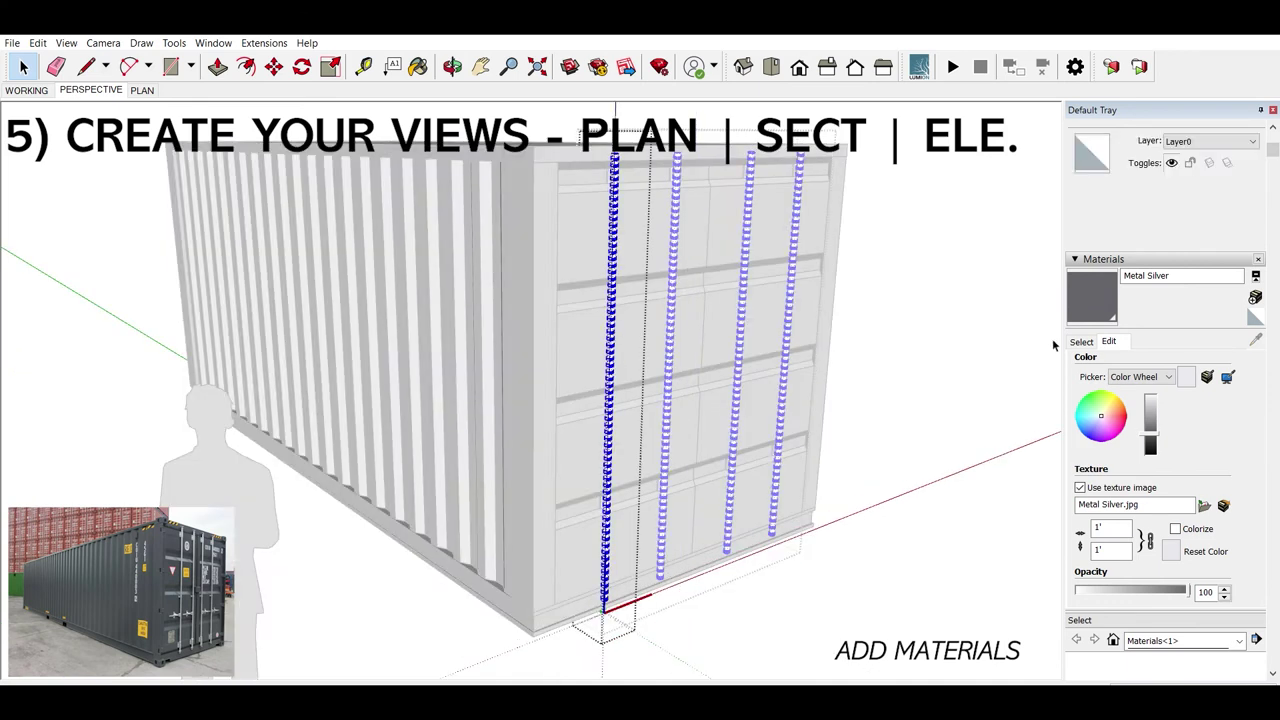
left_click(1082, 341)
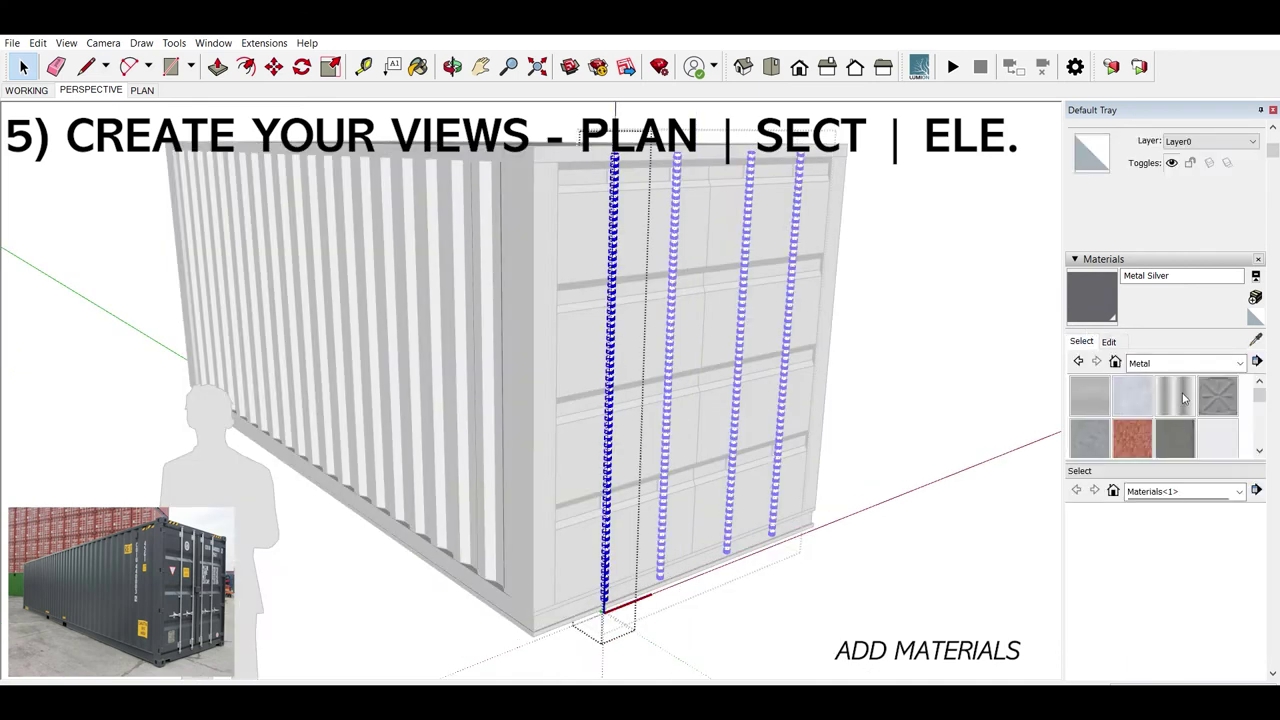
left_click(1176, 397)
Step: Select the brackets at the top of the doors and paint them
scroll("up", 3)
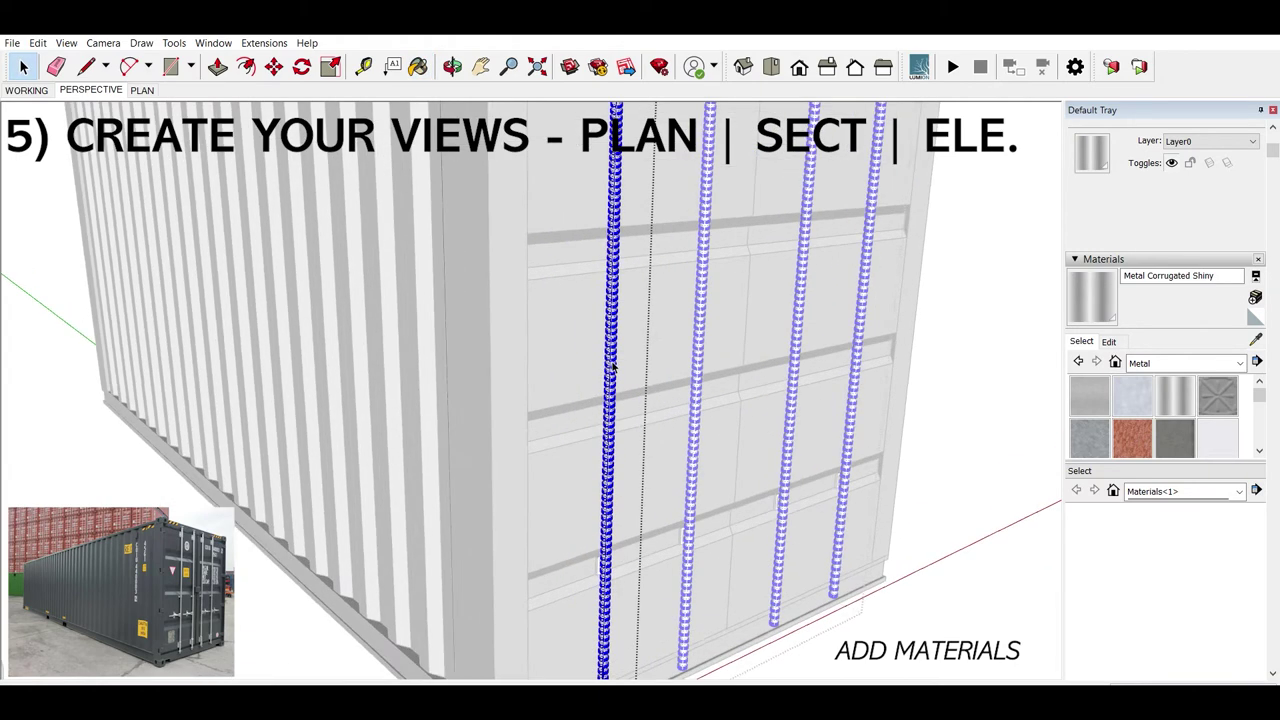
scroll("up", 3)
scroll("down", 3)
scroll("up", 3)
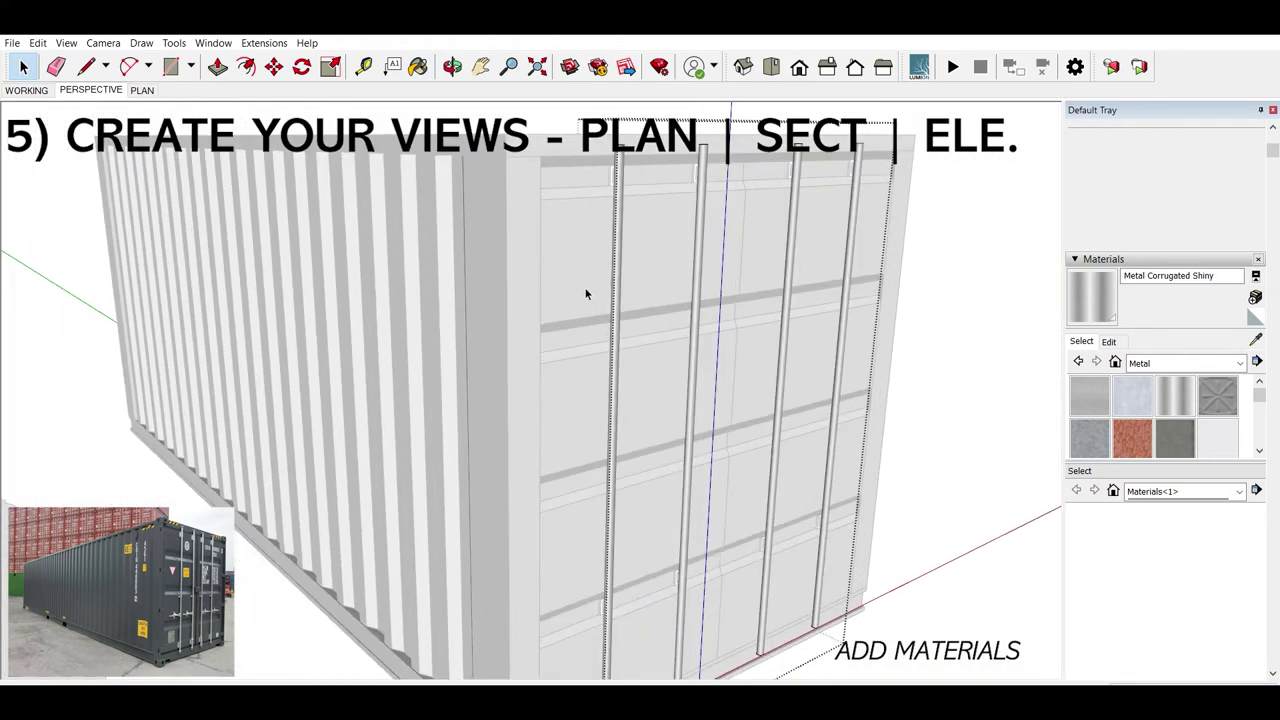
scroll("up", 3)
scroll("up", 3)
left_click(627, 167)
key("b")
scroll("down", 3)
key("space")
Step: Orbit around the whole container to face the container doors
scroll("down", 3)
scroll("down", 3)
scroll("down", 3)
left_click_drag(618, 388, 771, 329)
scroll("down", 3)
scroll("up", 3)
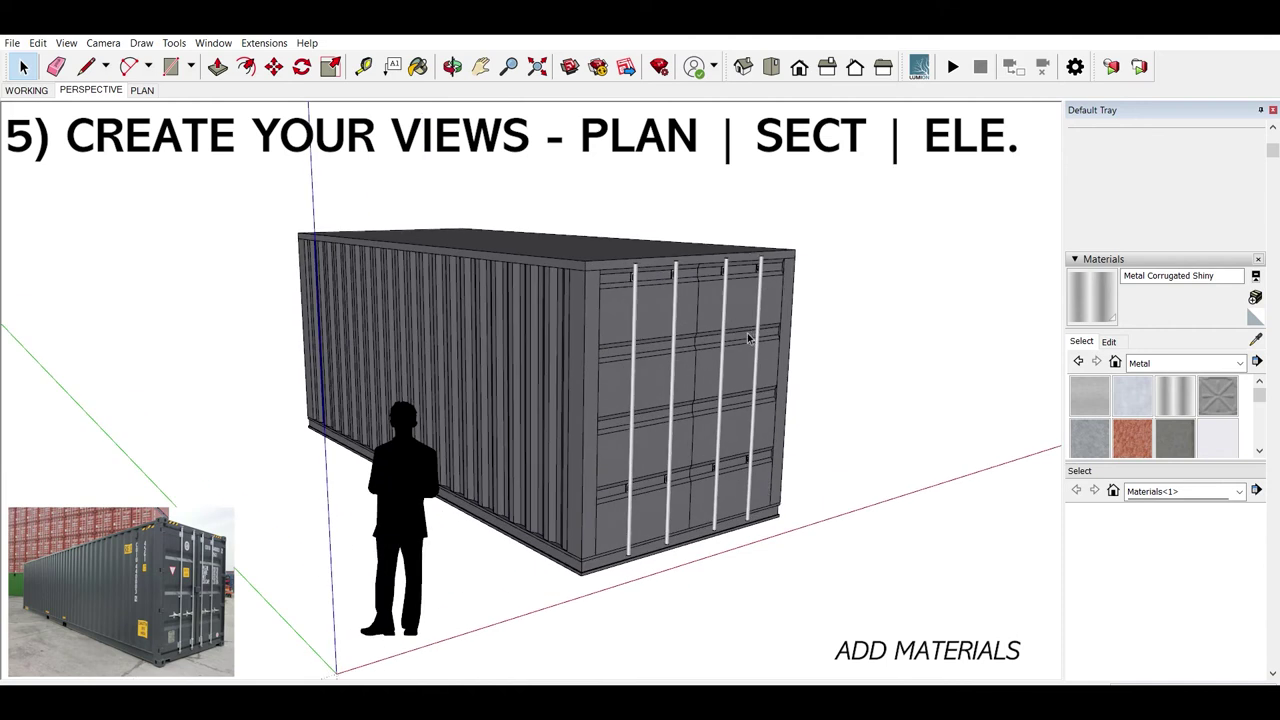
scroll("up", 3)
scroll("up", 3)
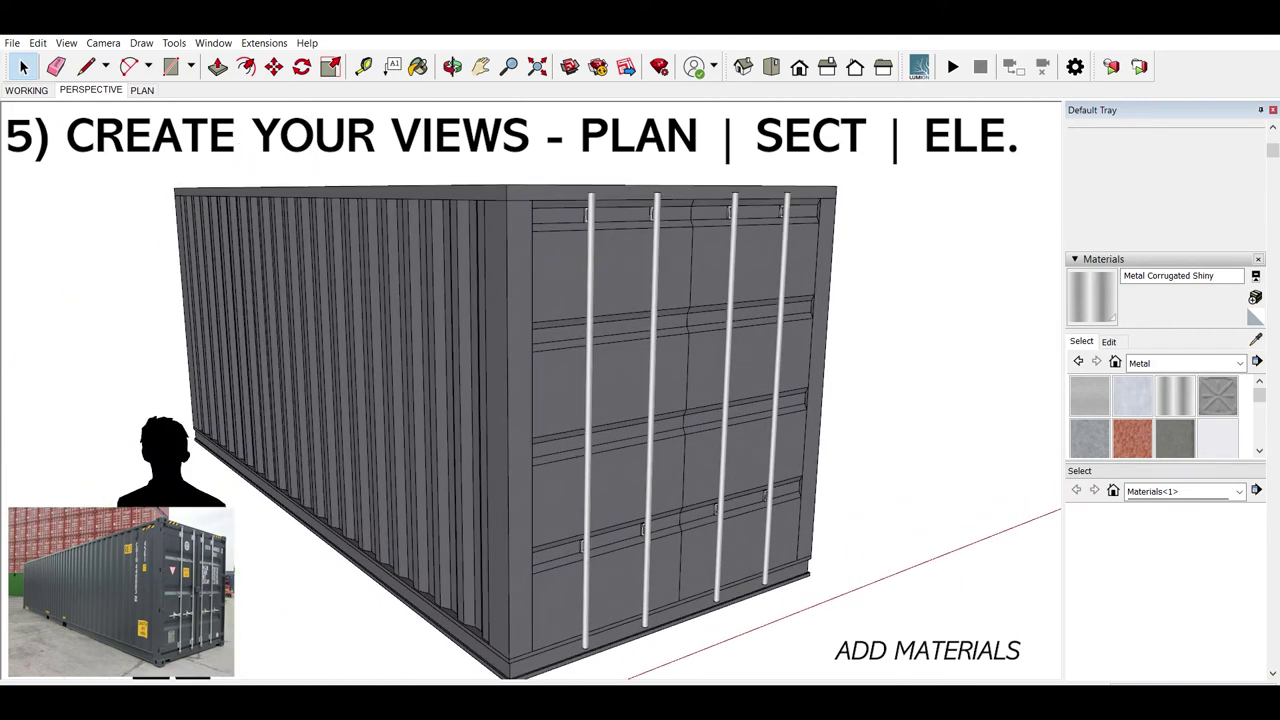
left_click_drag(675, 468, 434, 434)
scroll("up", 3)
Step: Orbit to an angled close-up of the doors and pick out a door handle
scroll("up", 3)
scroll("down", 3)
left_click_drag(531, 471, 531, 567)
scroll("up", 3)
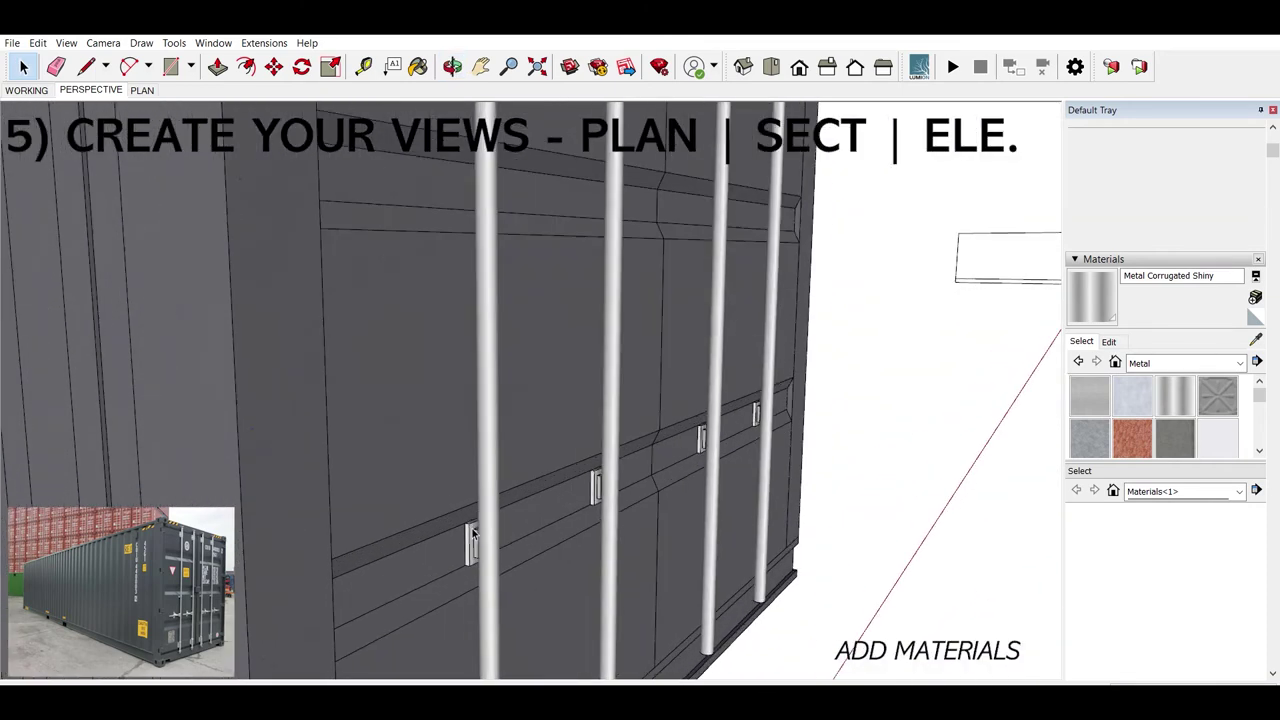
left_click(540, 530)
scroll("up", 3)
left_click_drag(590, 535, 486, 477)
scroll("down", 3)
scroll("up", 3)
scroll("down", 3)
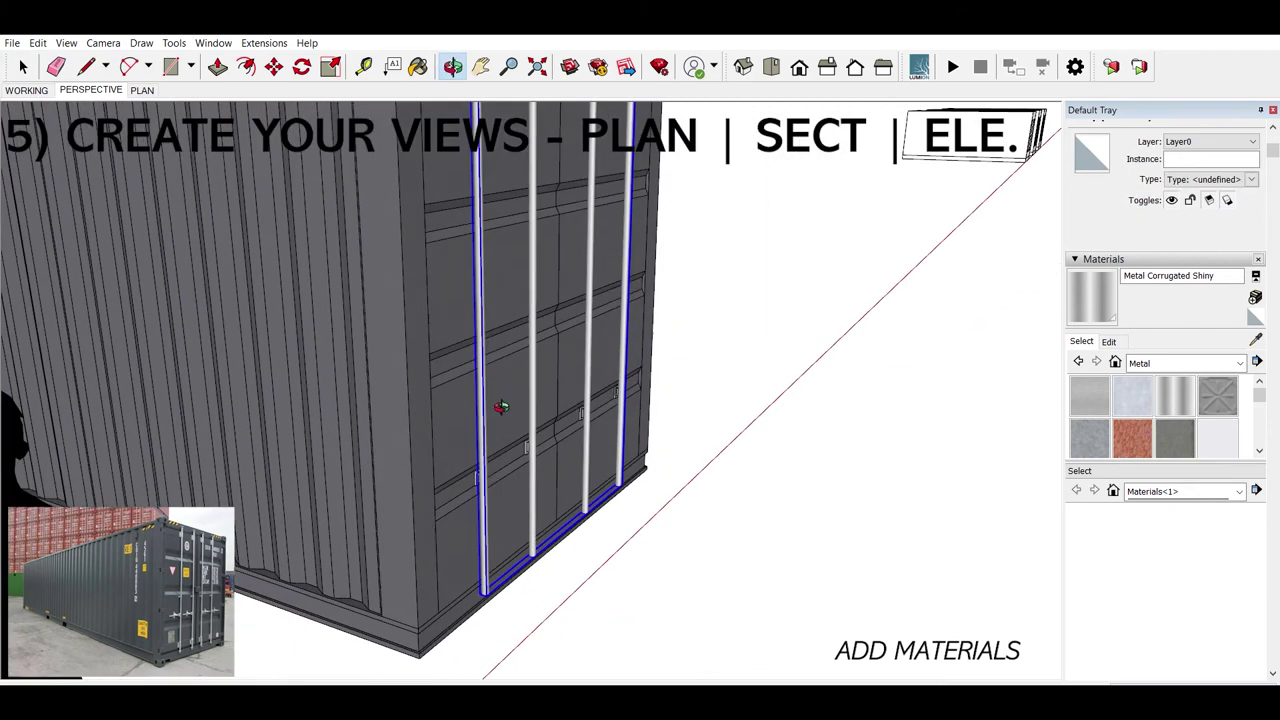
scroll("up", 3)
Step: Move the door panel out and set it back against the container face
key("m")
scroll("down", 3)
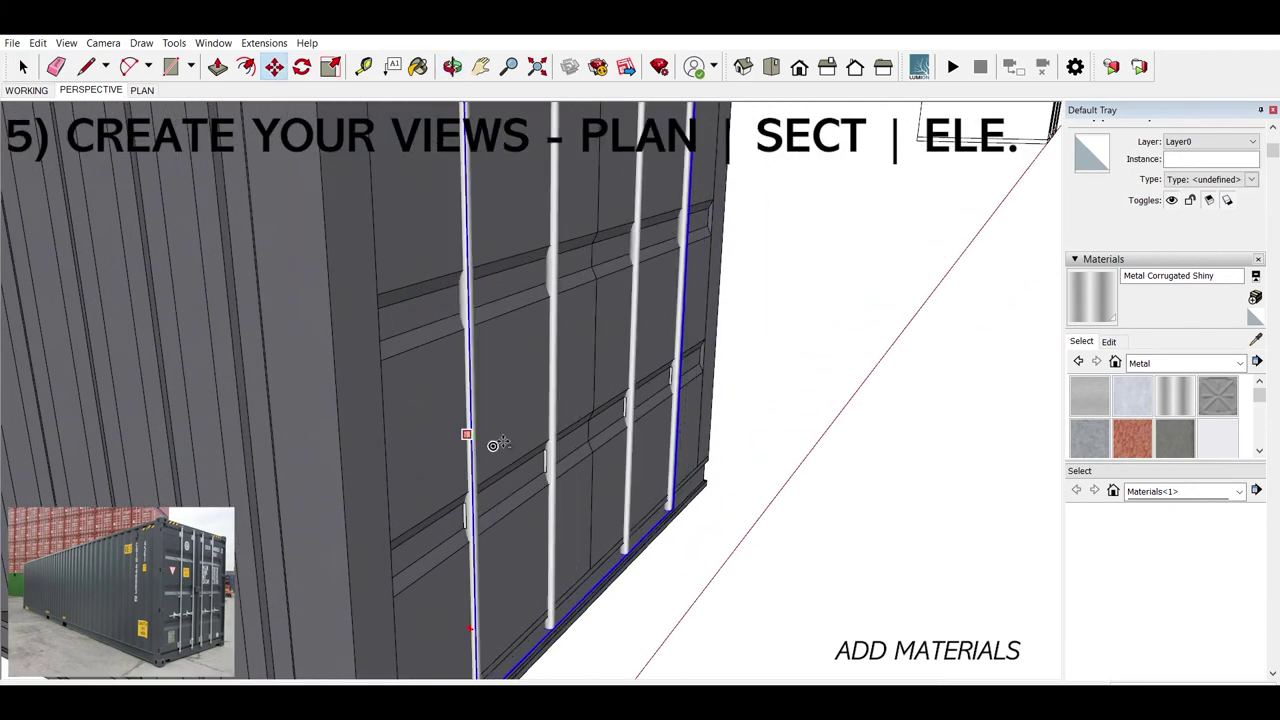
left_click_drag(491, 443, 528, 489)
left_click(483, 442)
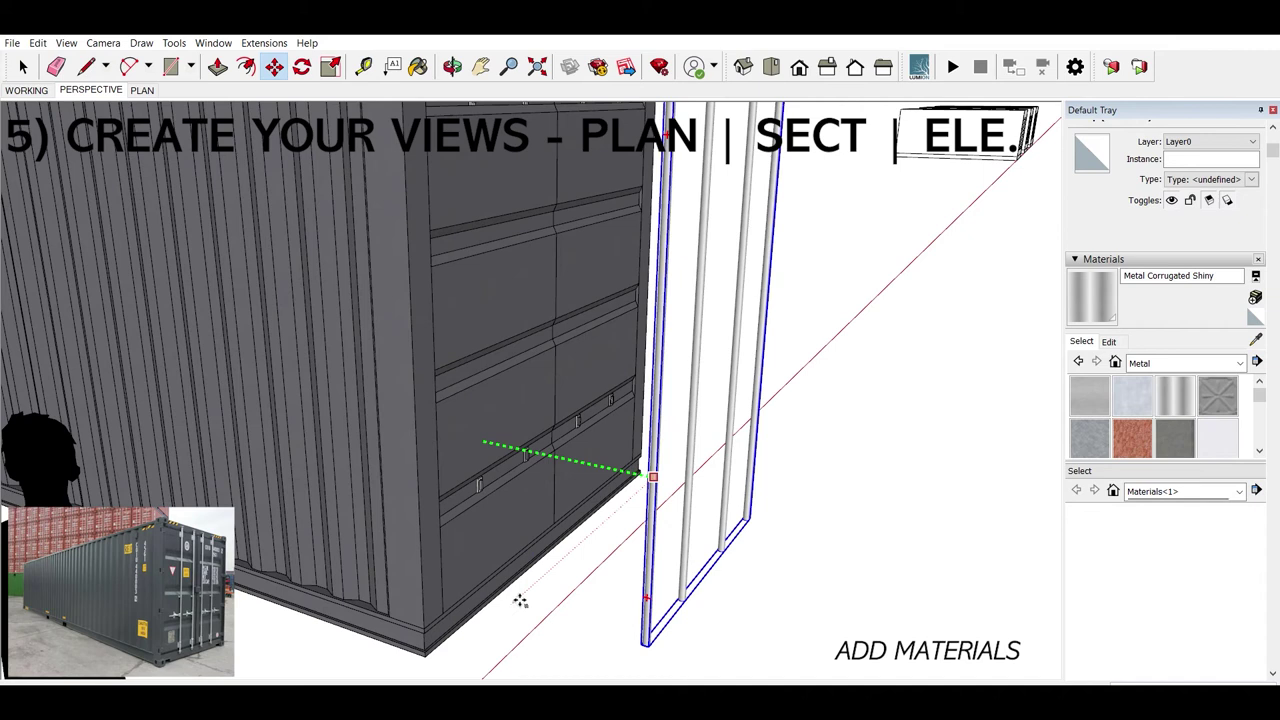
left_click(513, 598)
key("space")
Step: Inside the container group, crossing-select the four door handles
scroll("up", 3)
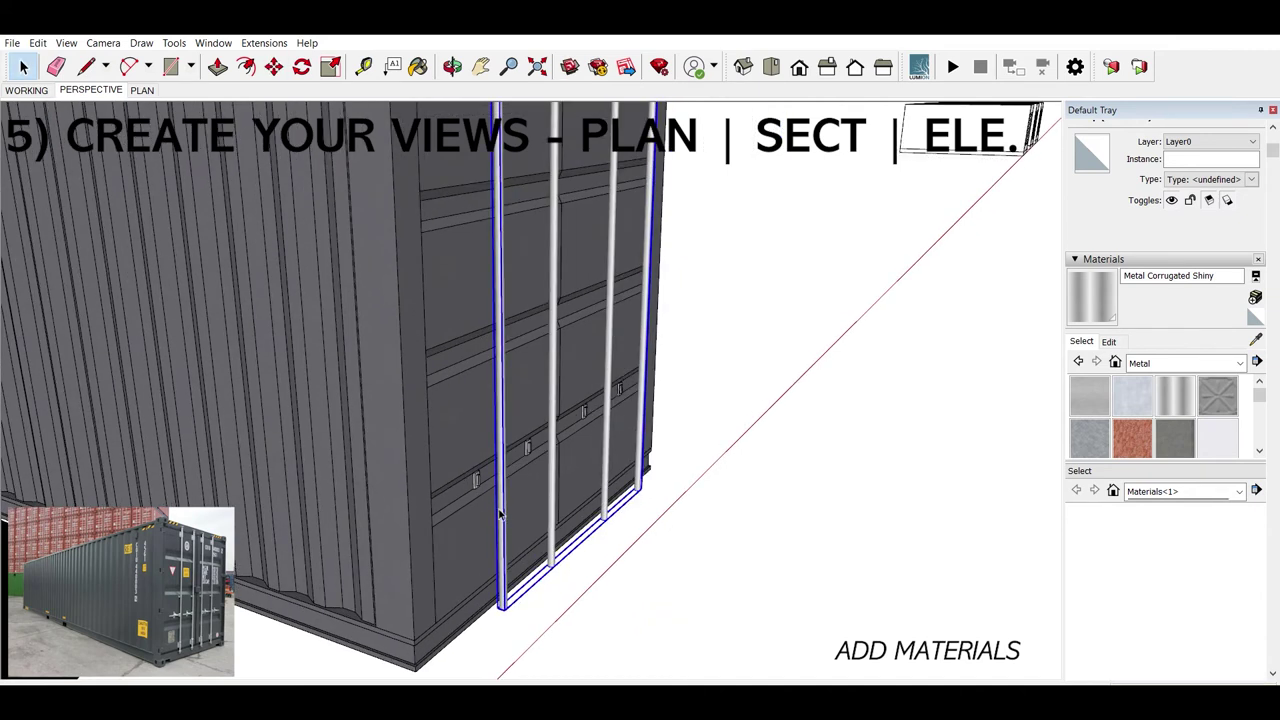
left_click_drag(479, 486, 506, 445)
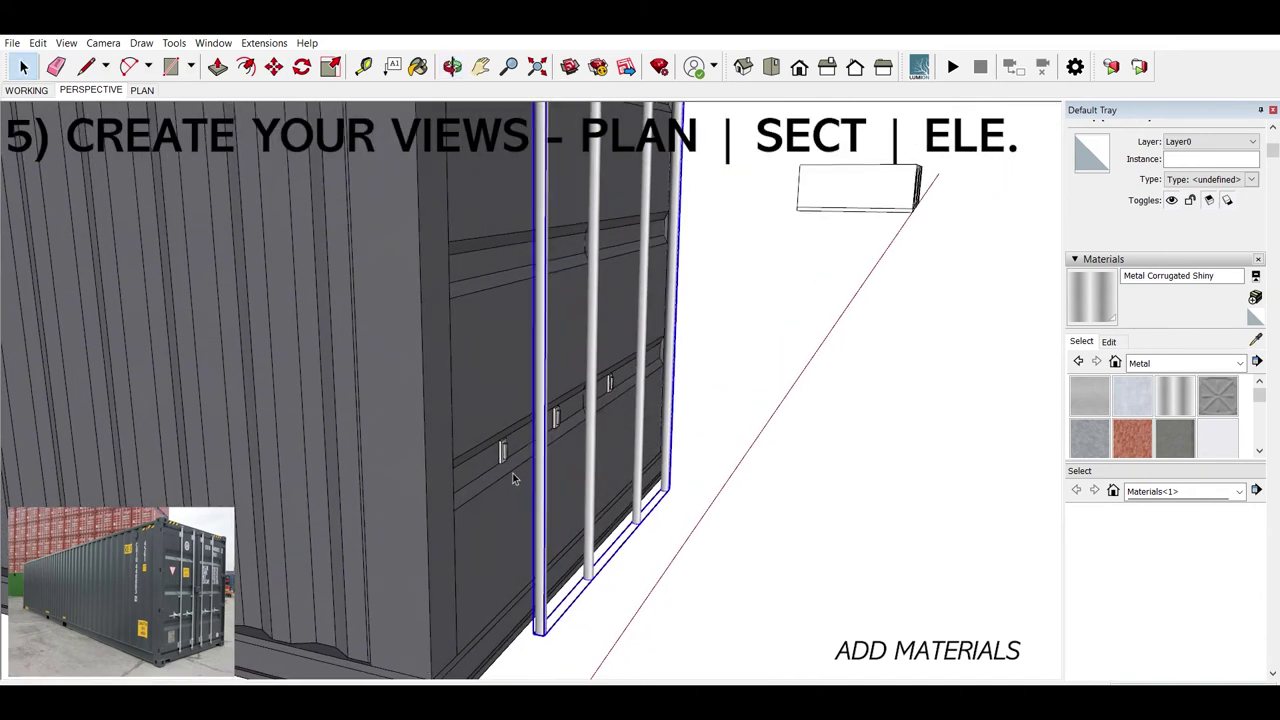
scroll("up", 3)
double_click(506, 447)
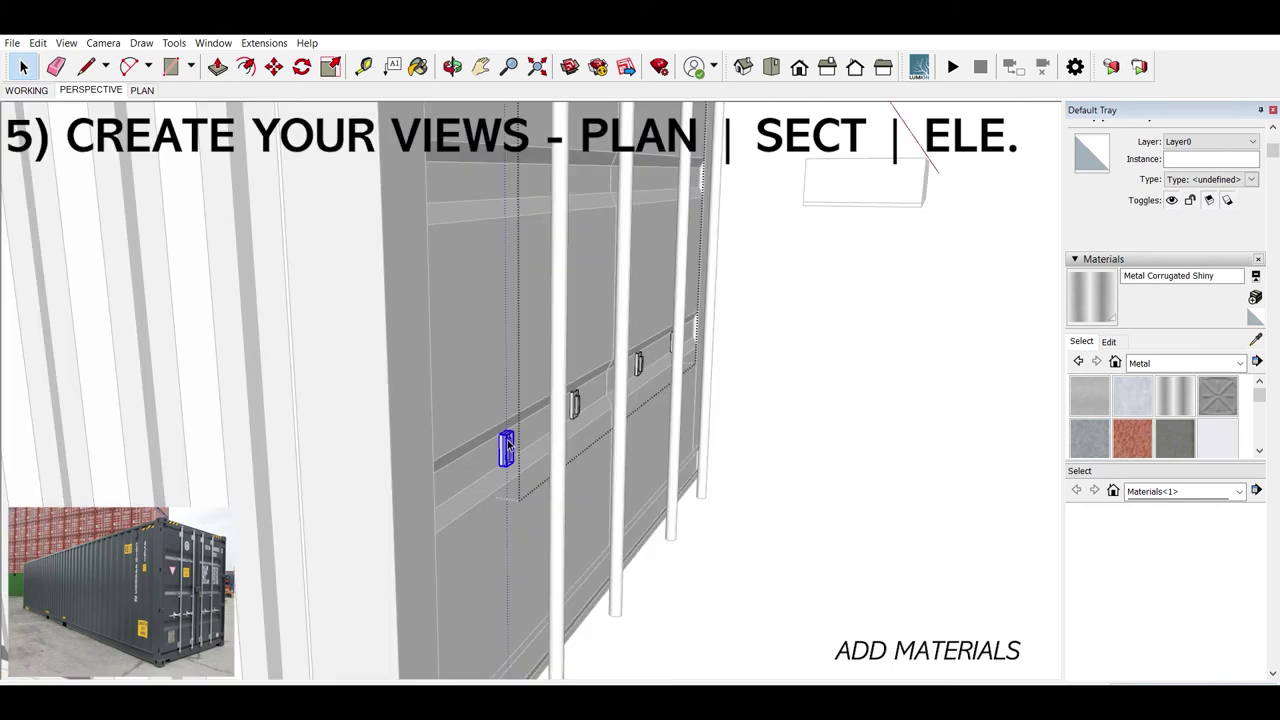
left_click_drag(506, 447, 475, 467)
scroll("down", 3)
left_click_drag(171, 374, 171, 408)
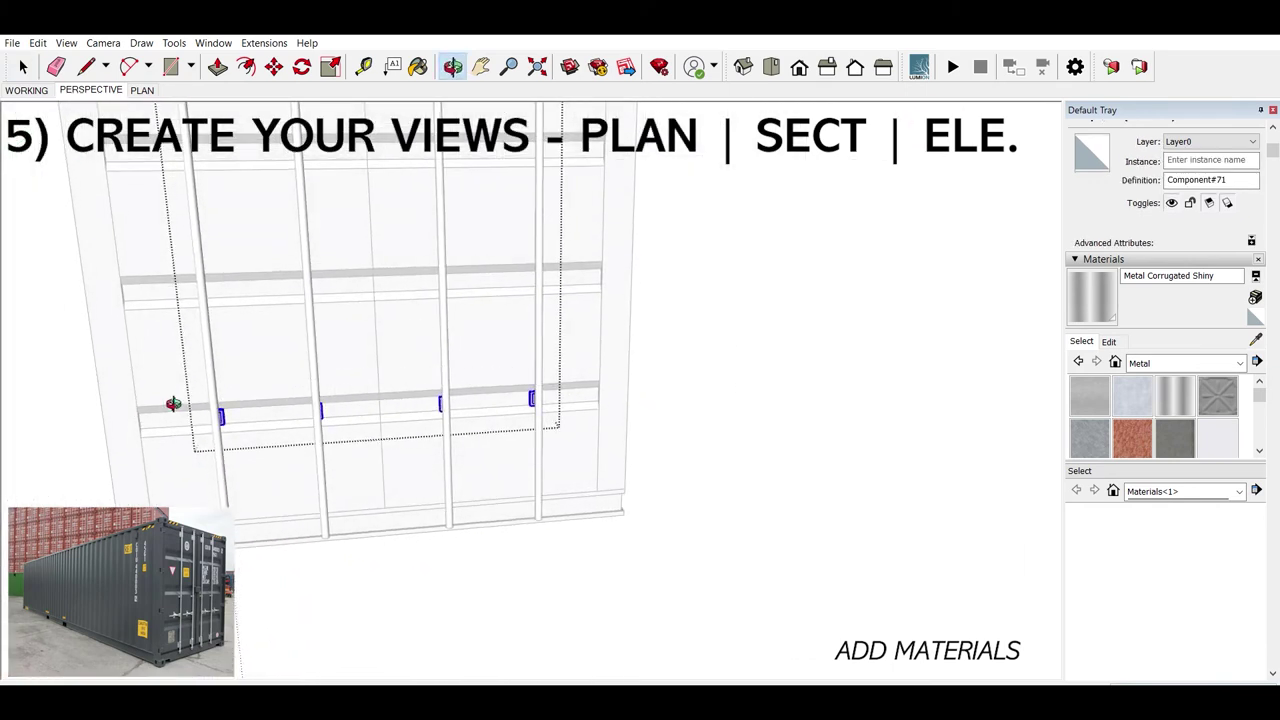
left_click_drag(171, 408, 354, 430)
Step: Move the four handles down the door wall along the blue axis
key("m")
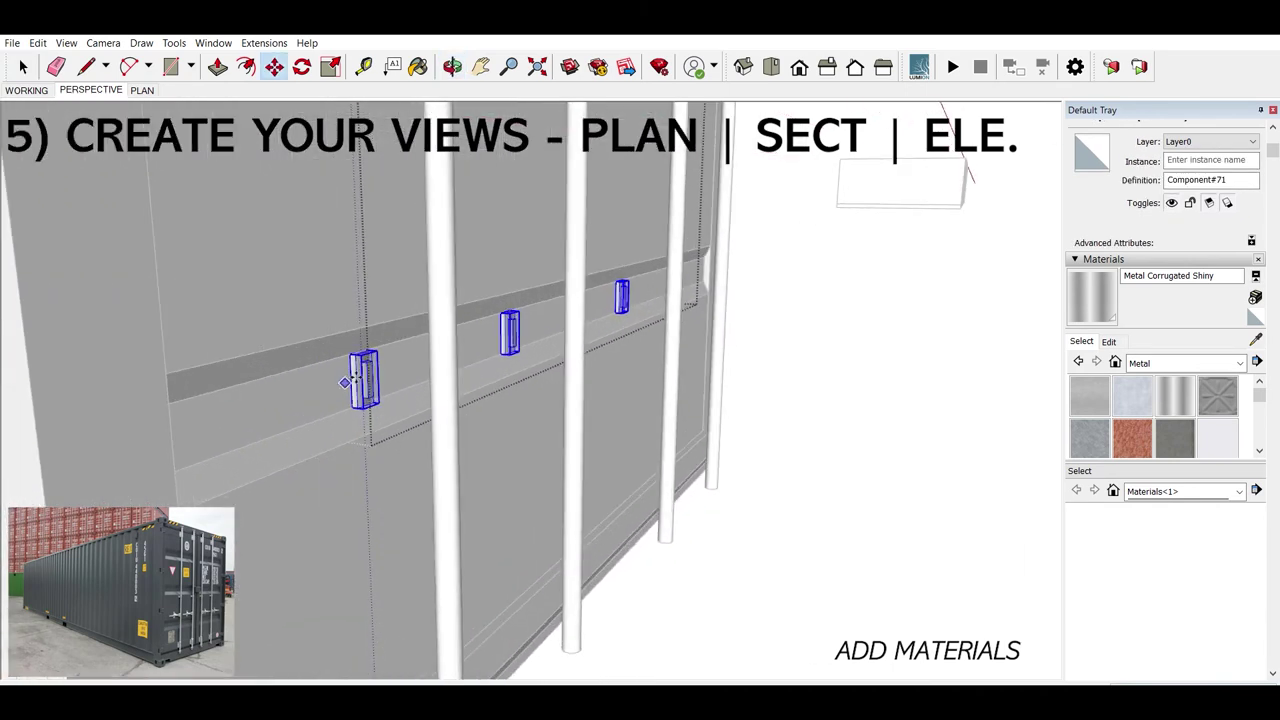
left_click(345, 382)
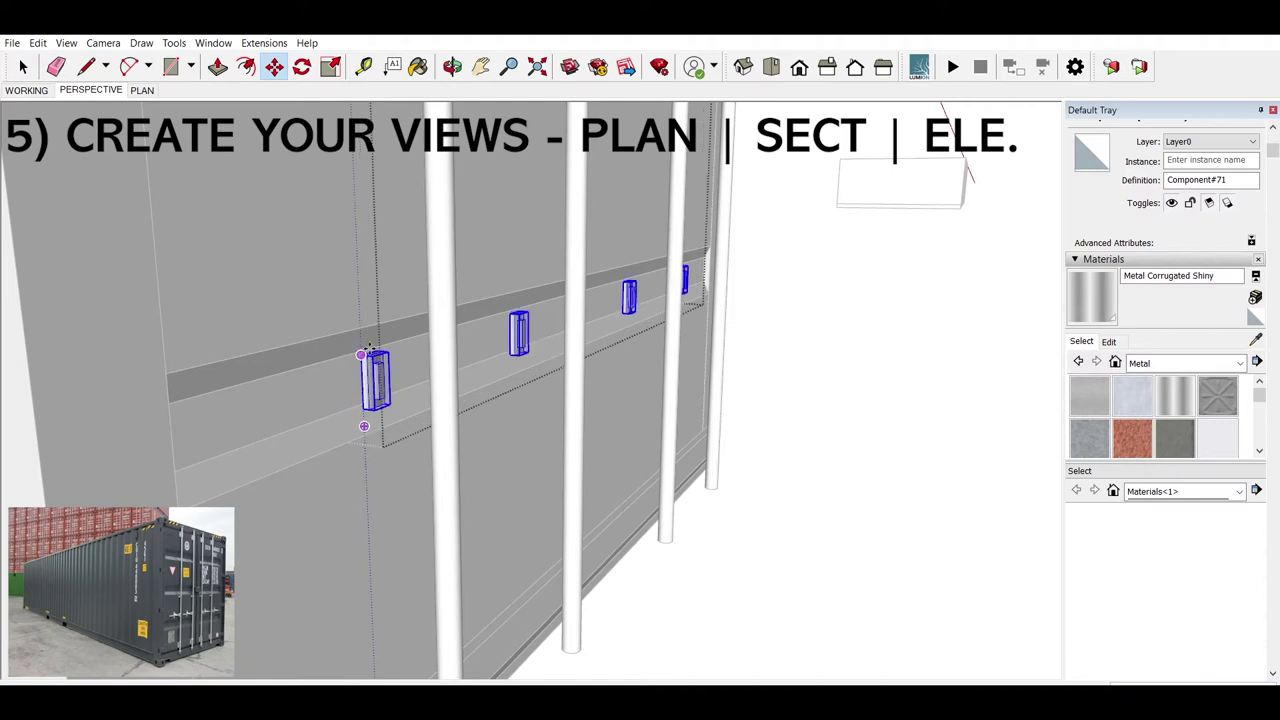
left_click_drag(370, 348, 377, 520)
left_click(377, 580)
key("space")
left_click_drag(377, 580, 526, 571)
Step: Select a door bar, cancel its move, and select the door handle component instead
left_click(526, 571)
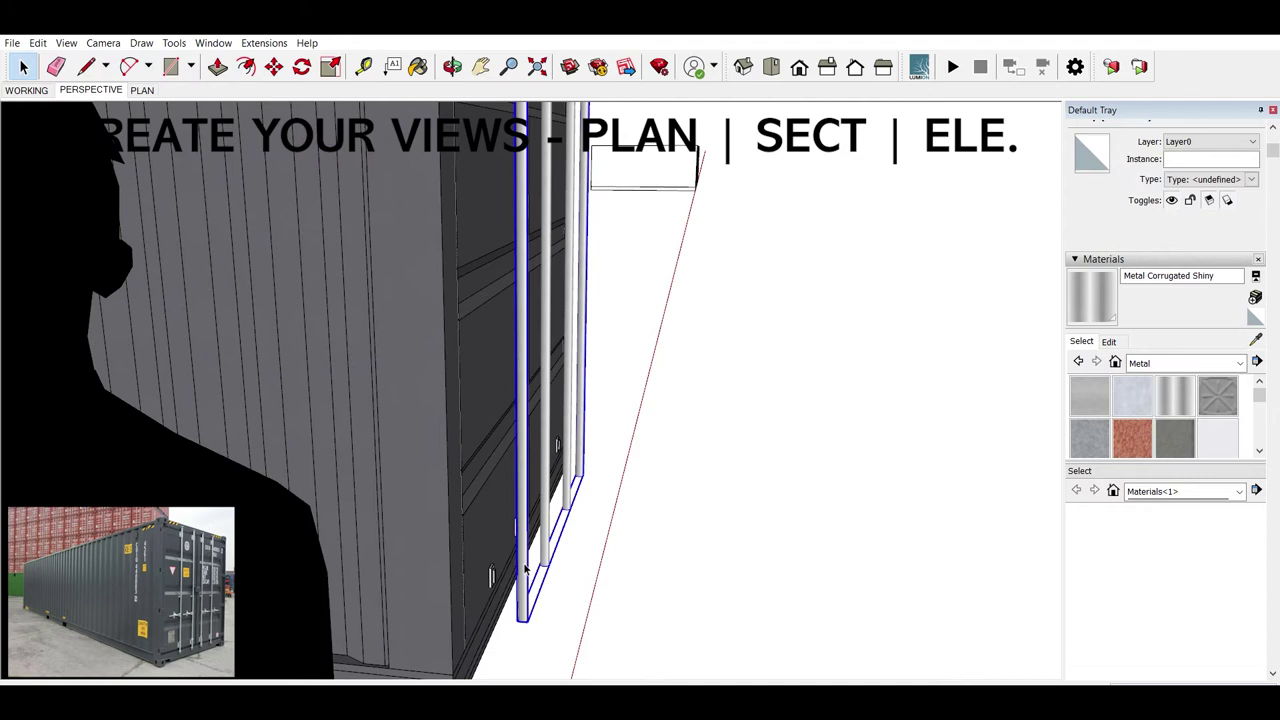
key("m")
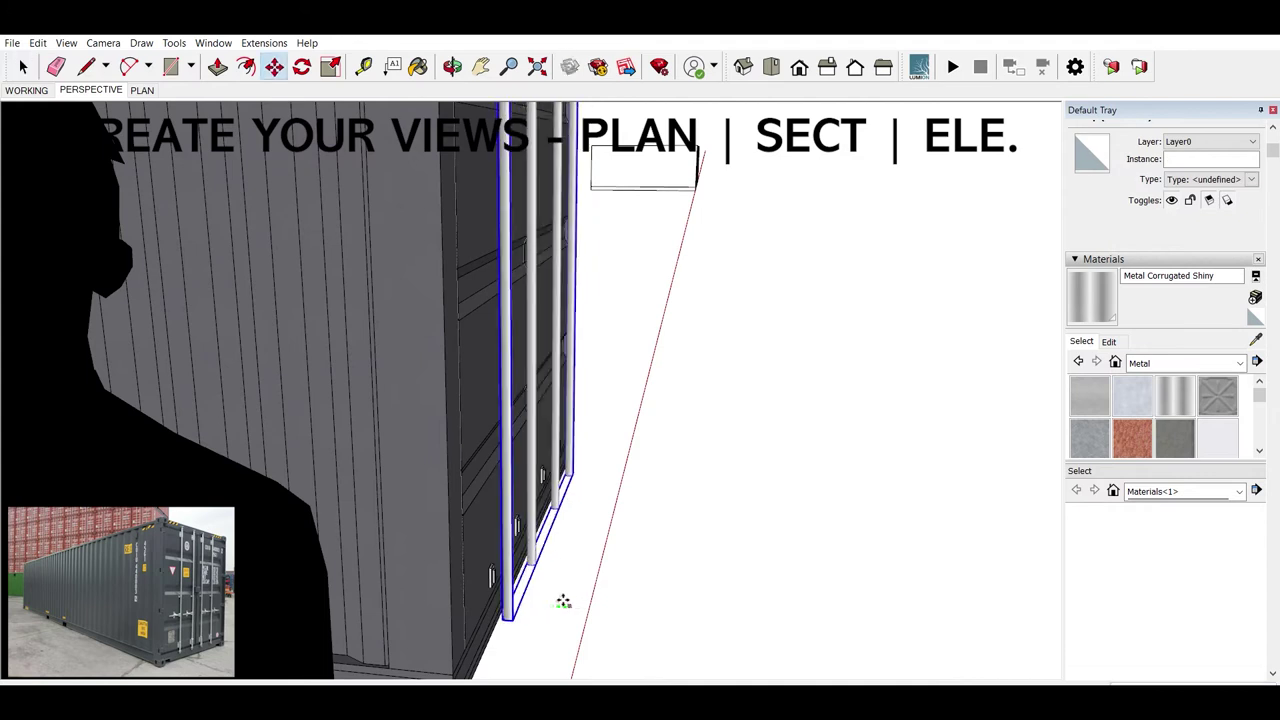
key("space")
scroll("up", 3)
scroll("up", 3)
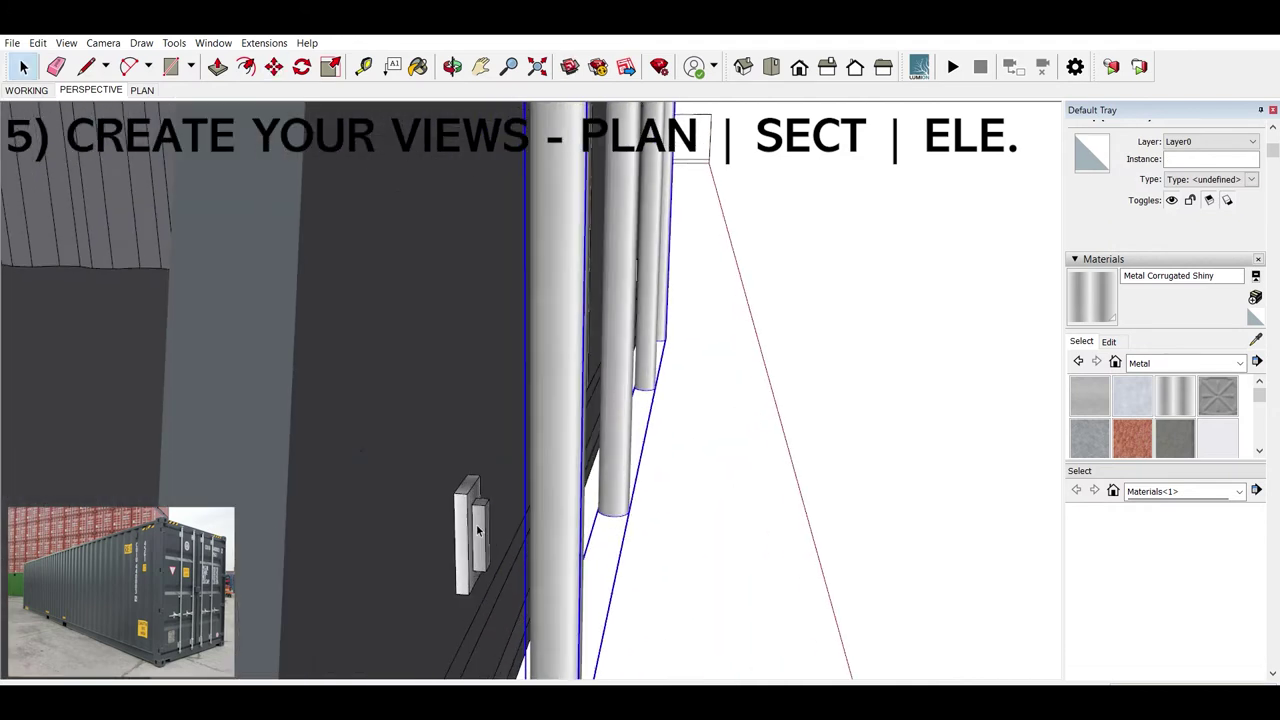
scroll("up", 3)
left_click(483, 530)
scroll("down", 3)
scroll("down", 3)
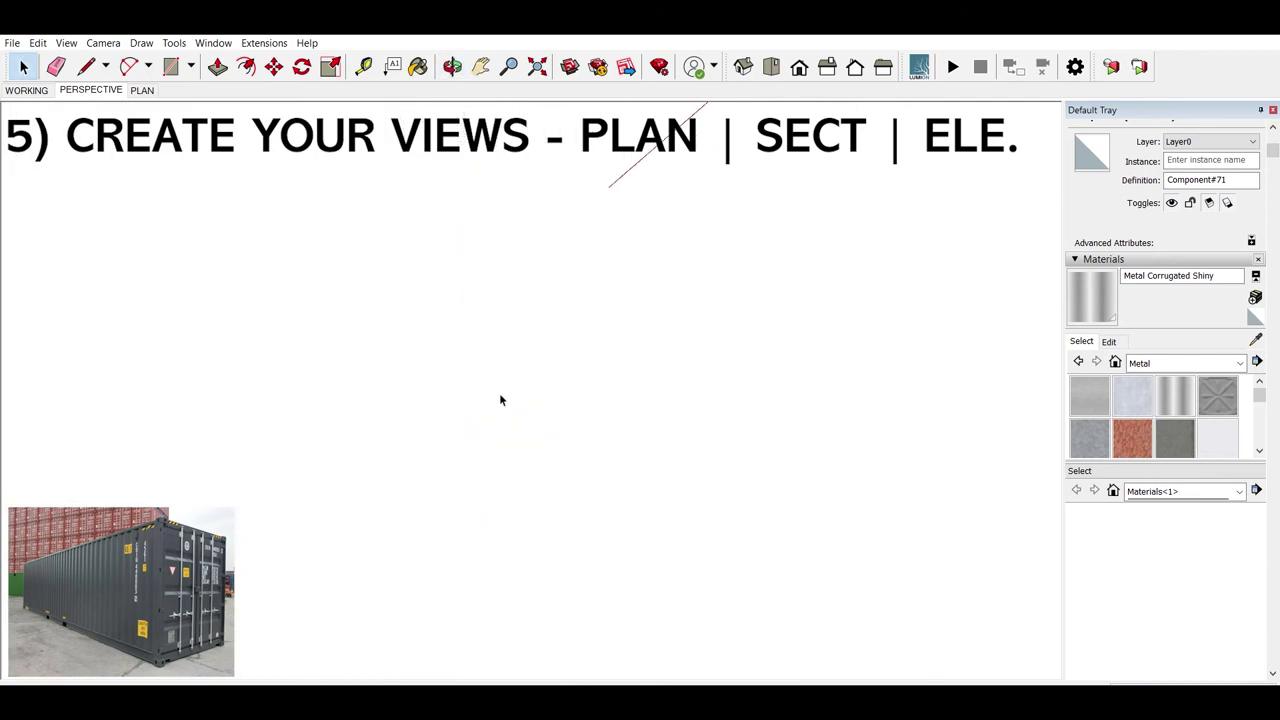
Step: Orbit and zoom around the door end to check the lowered handles
key("o")
left_click_drag(620, 461, 586, 331)
key("space")
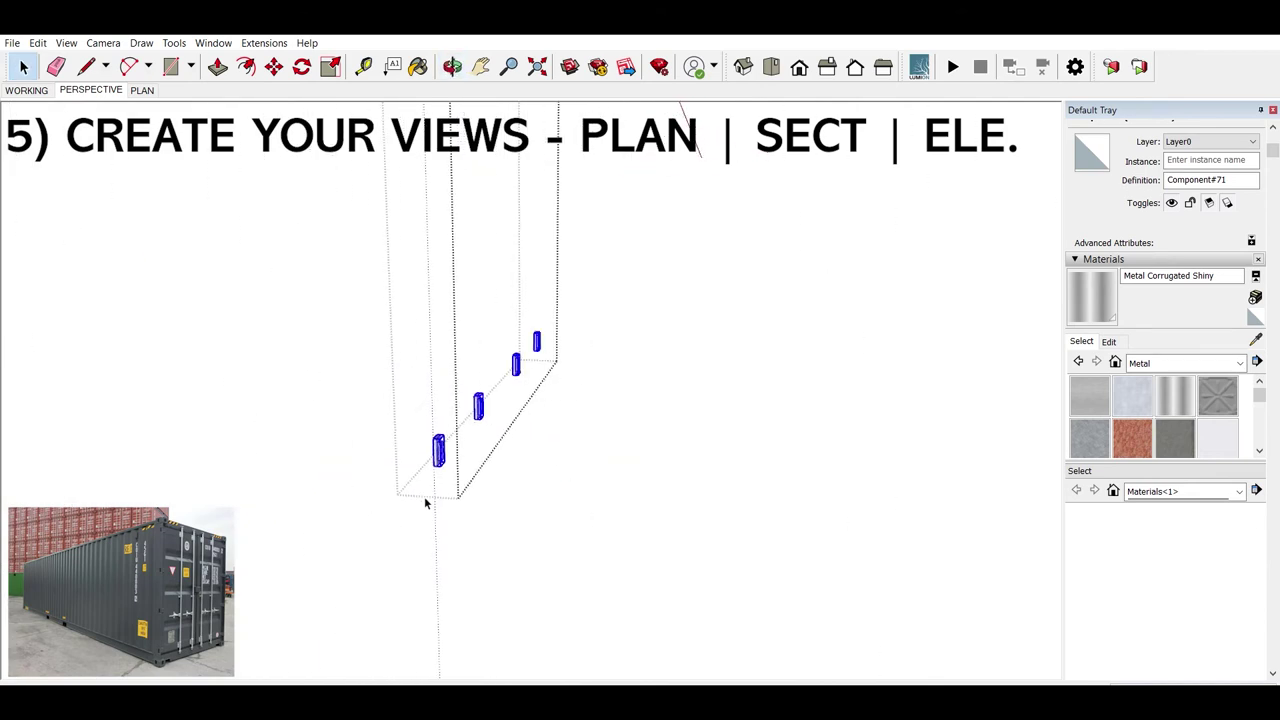
left_click_drag(443, 447, 459, 443)
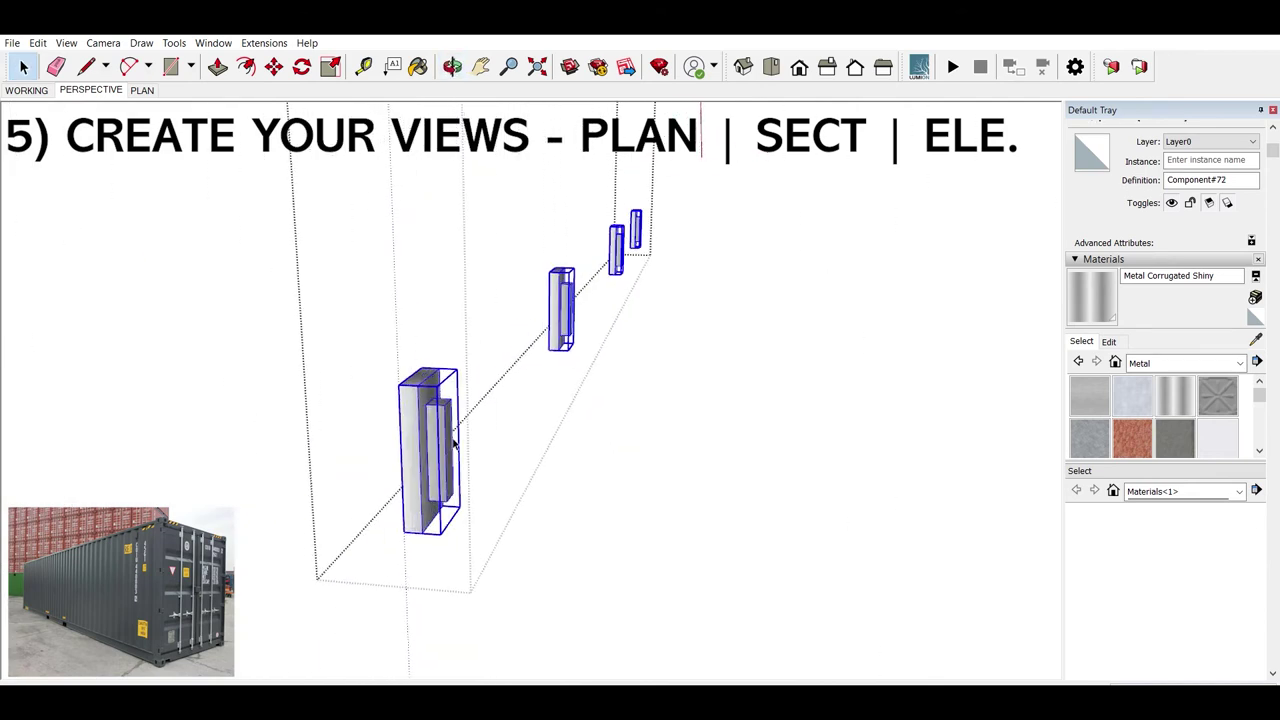
scroll("up", 3)
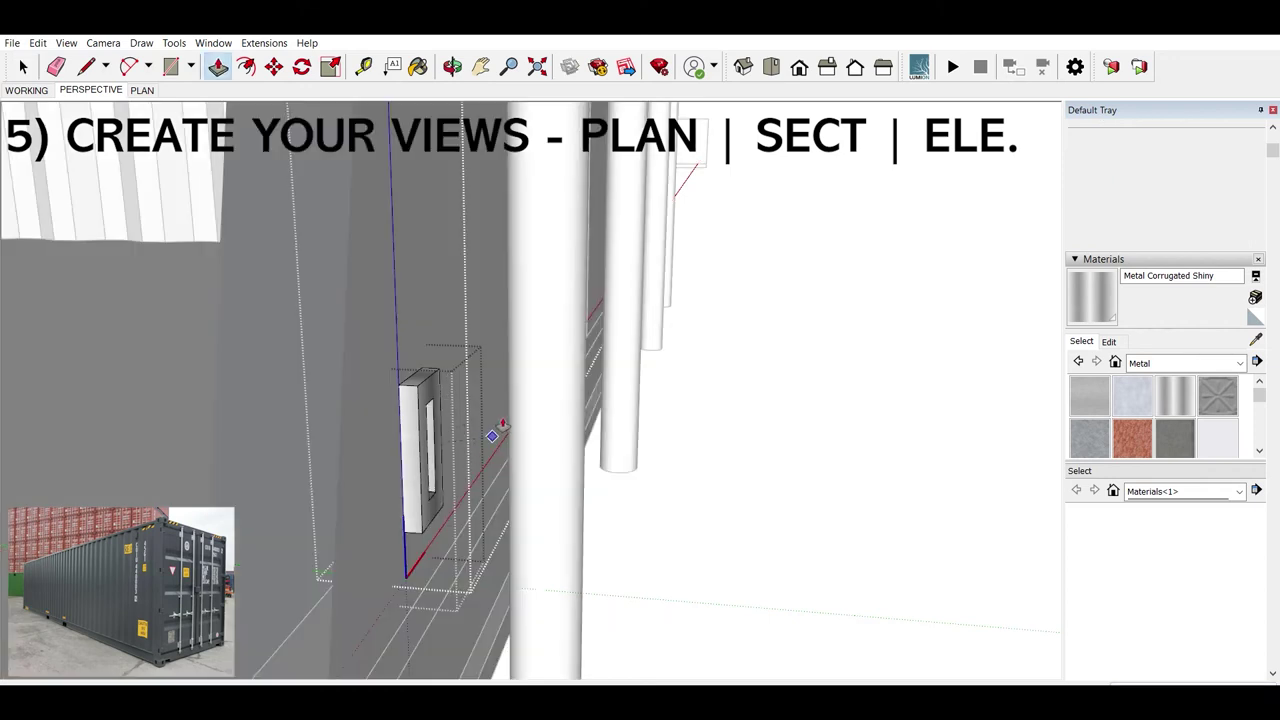
scroll("down", 3)
scroll("down", 3)
scroll("down", 3)
scroll("up", 3)
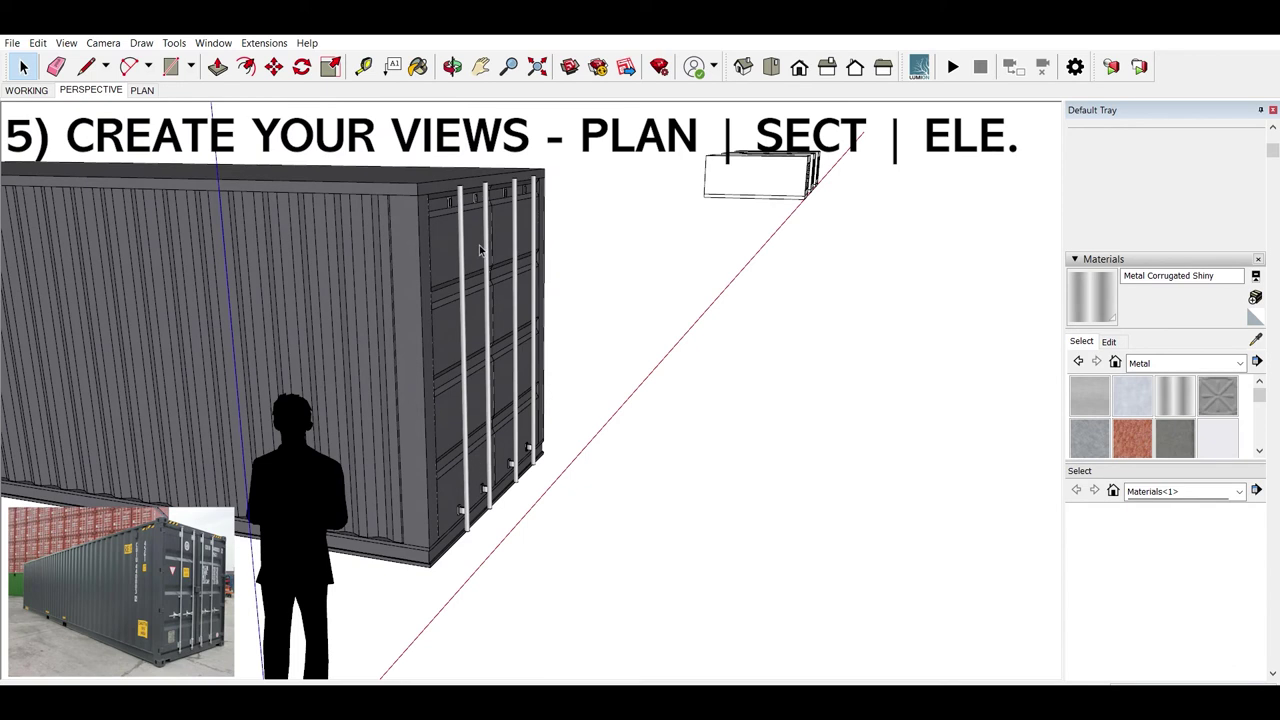
Step: Inside the handles group, move the handle near the top bar against the door bar
scroll("up", 3)
double_click(438, 186)
left_click(436, 190)
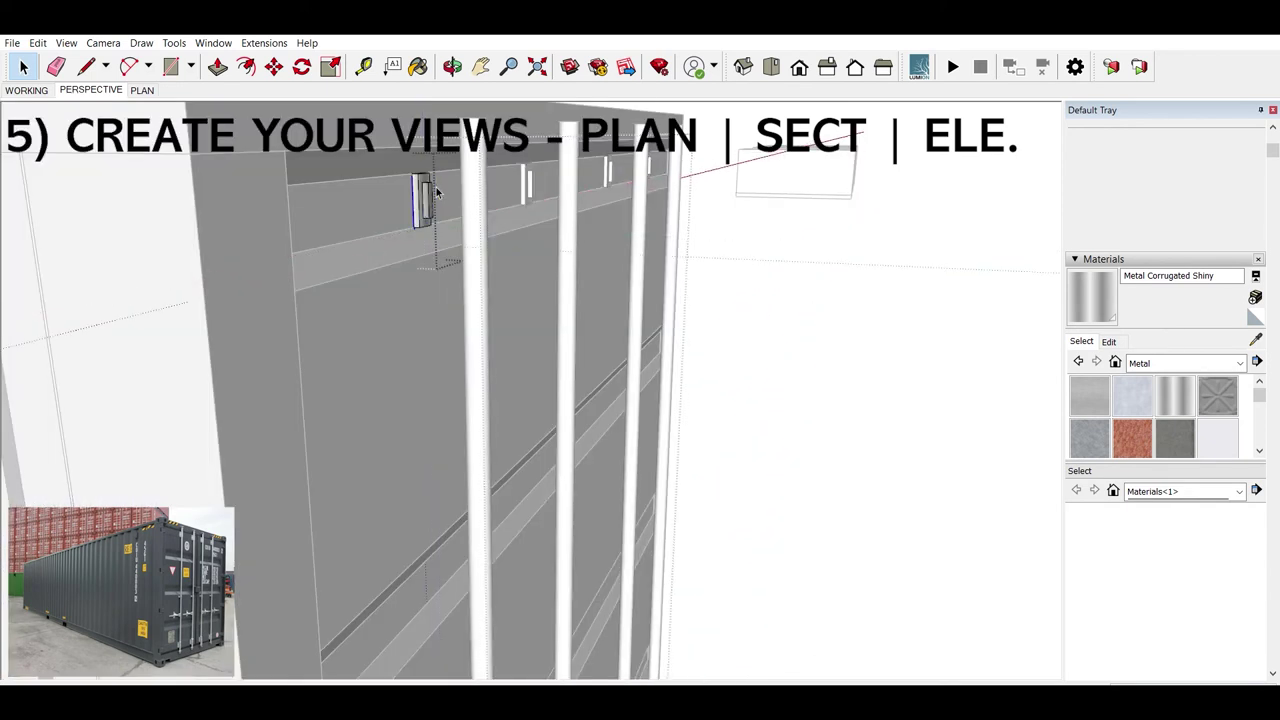
key("m")
left_click_drag(436, 193, 477, 176)
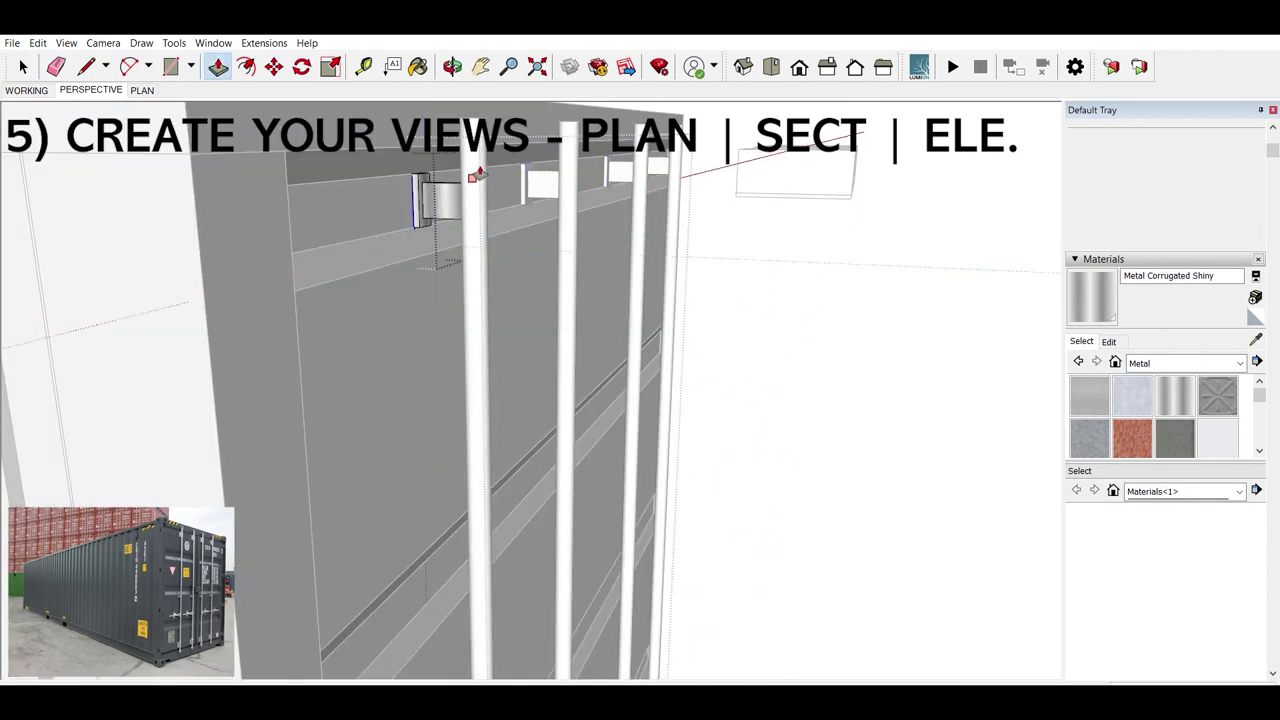
left_click_drag(472, 120, 473, 113)
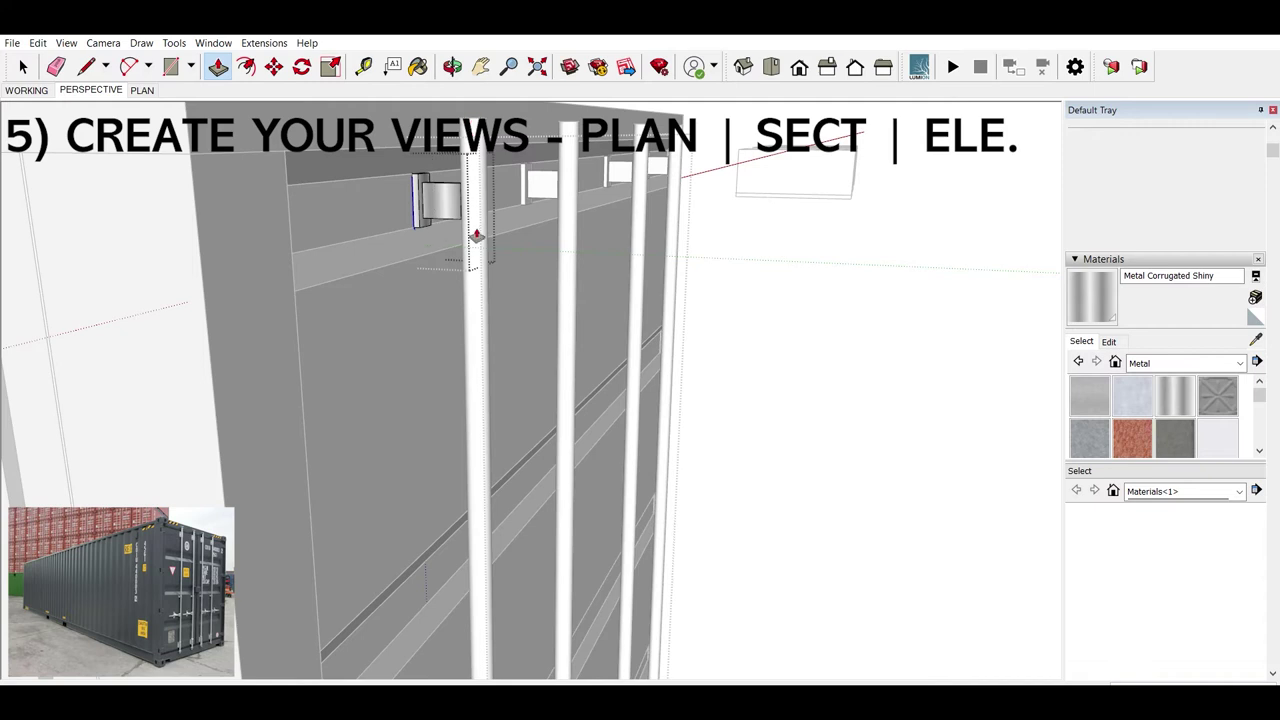
key("space")
Step: Nudge an upper handle slightly to the left within its group
left_click_drag(477, 234, 404, 222)
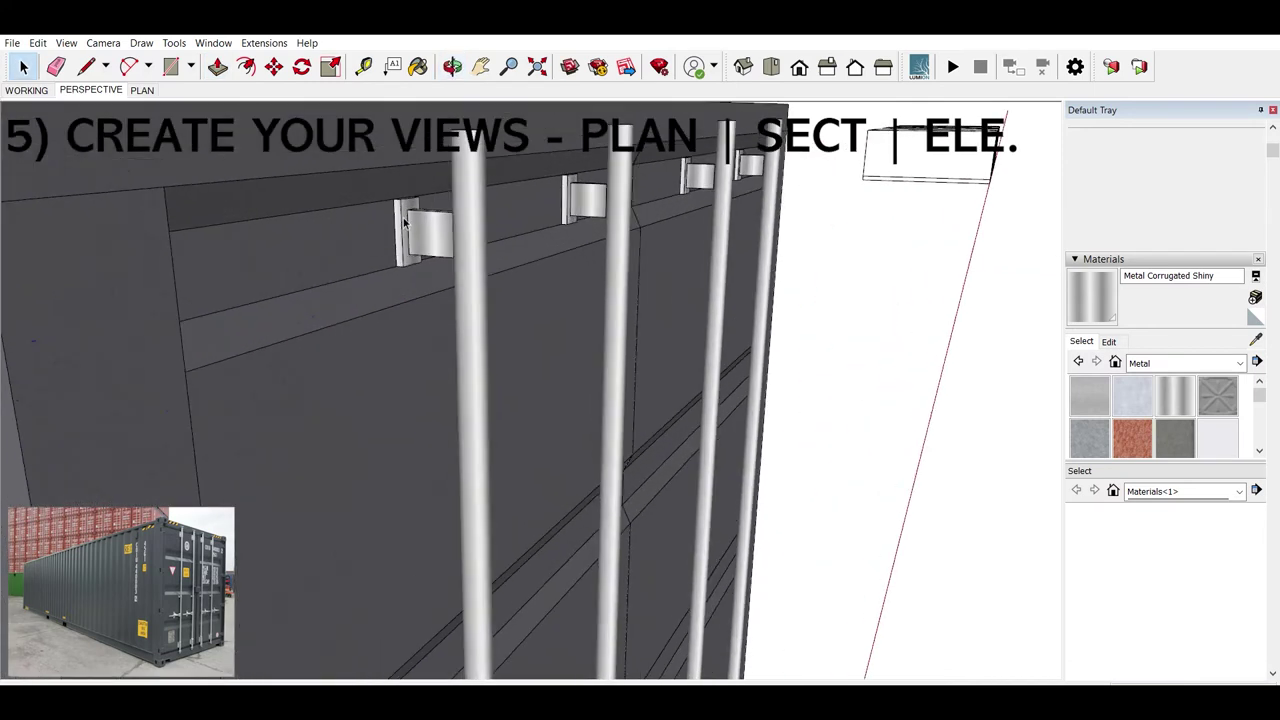
double_click(404, 222)
key("m")
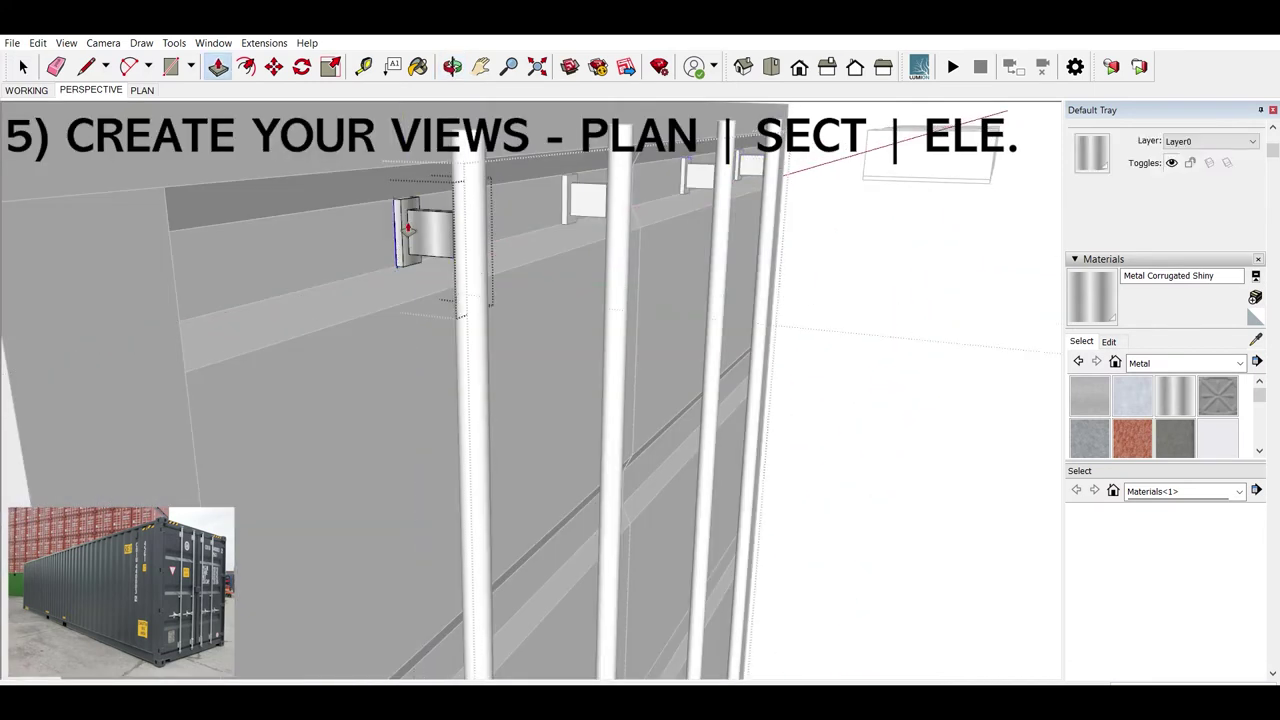
left_click(407, 228)
left_click_drag(400, 220, 310, 224)
Step: Orbit down around the container corner to inspect the lower bracket
scroll("up", 3)
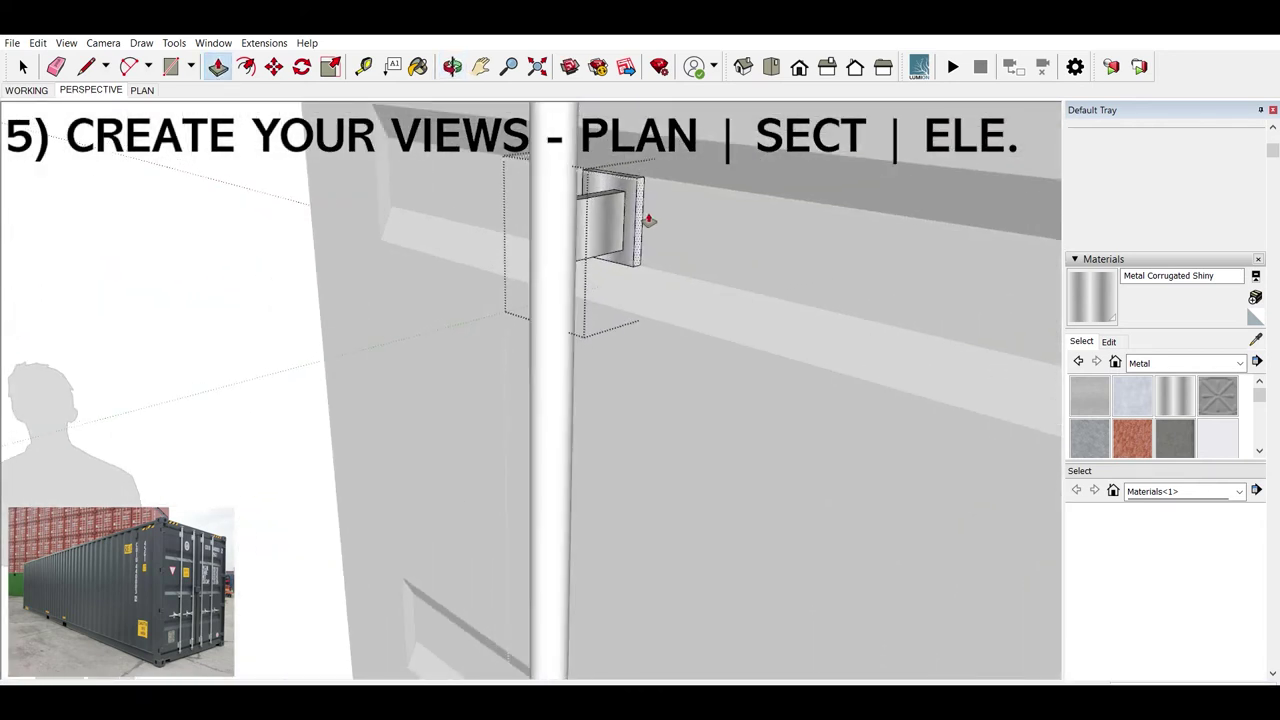
scroll("down", 3)
scroll("down", 3)
left_click_drag(531, 343, 551, 443)
scroll("up", 3)
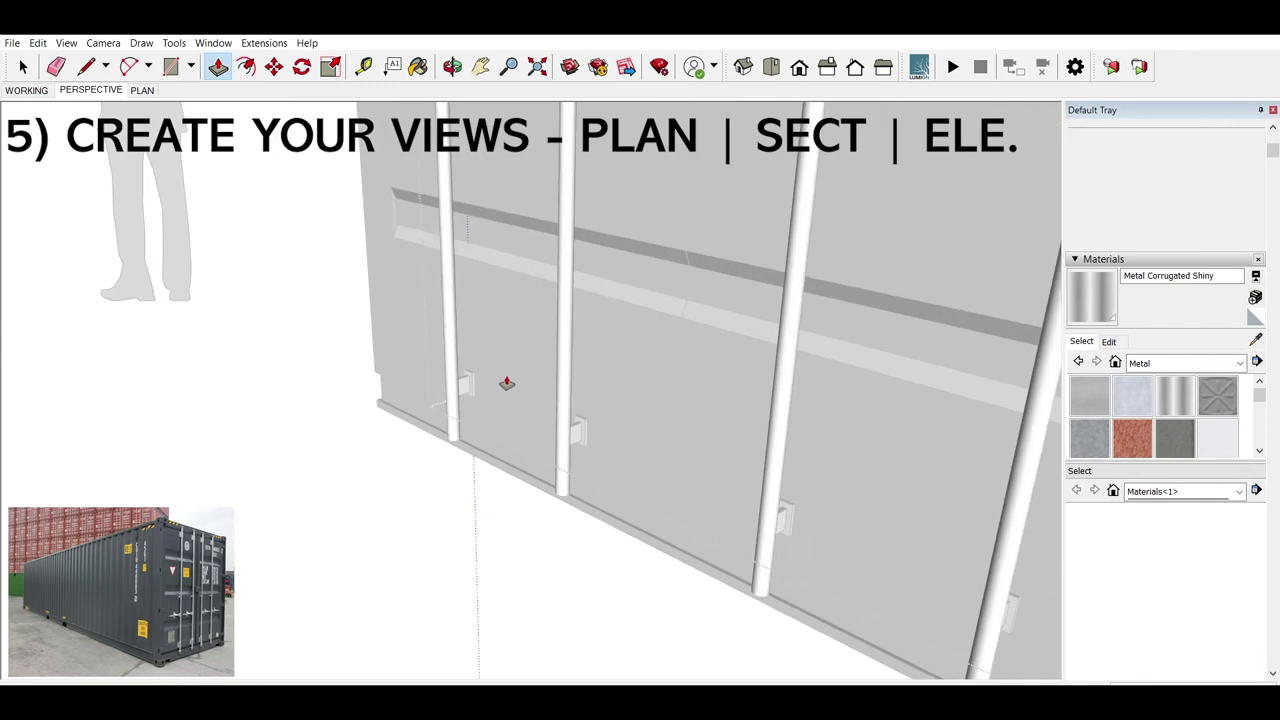
scroll("up", 3)
double_click(462, 375)
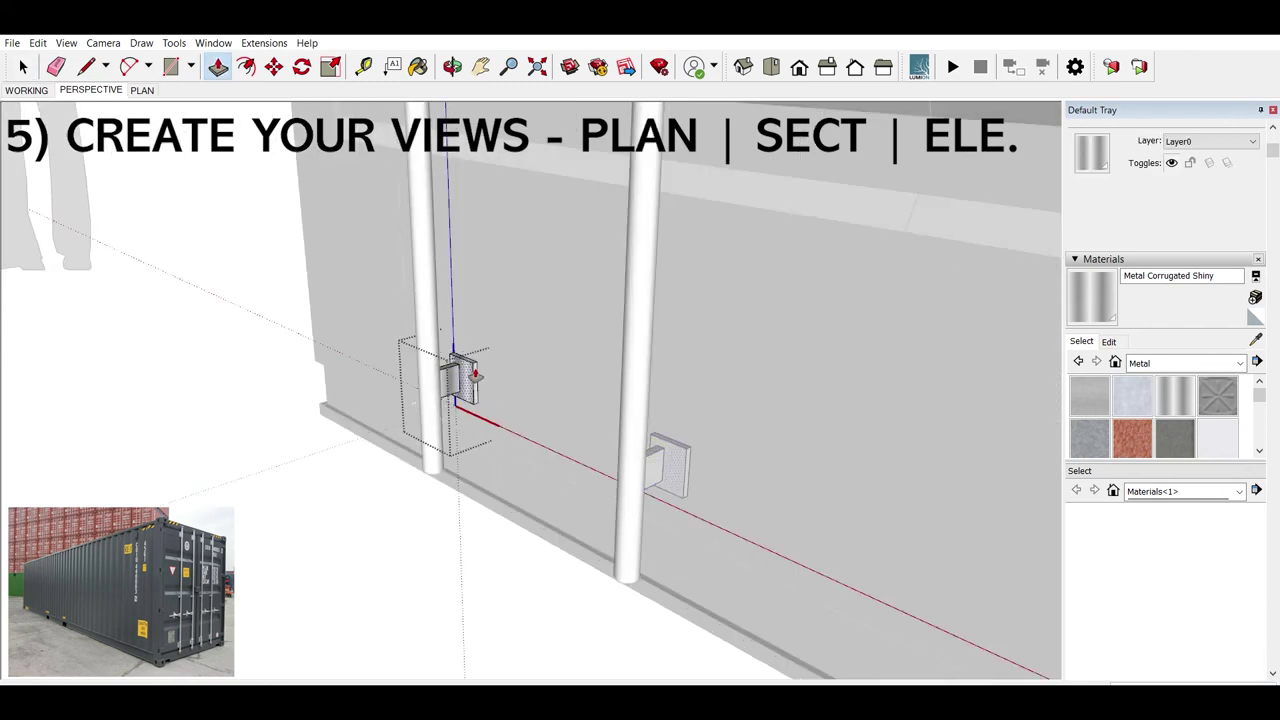
left_click_drag(476, 373, 665, 368)
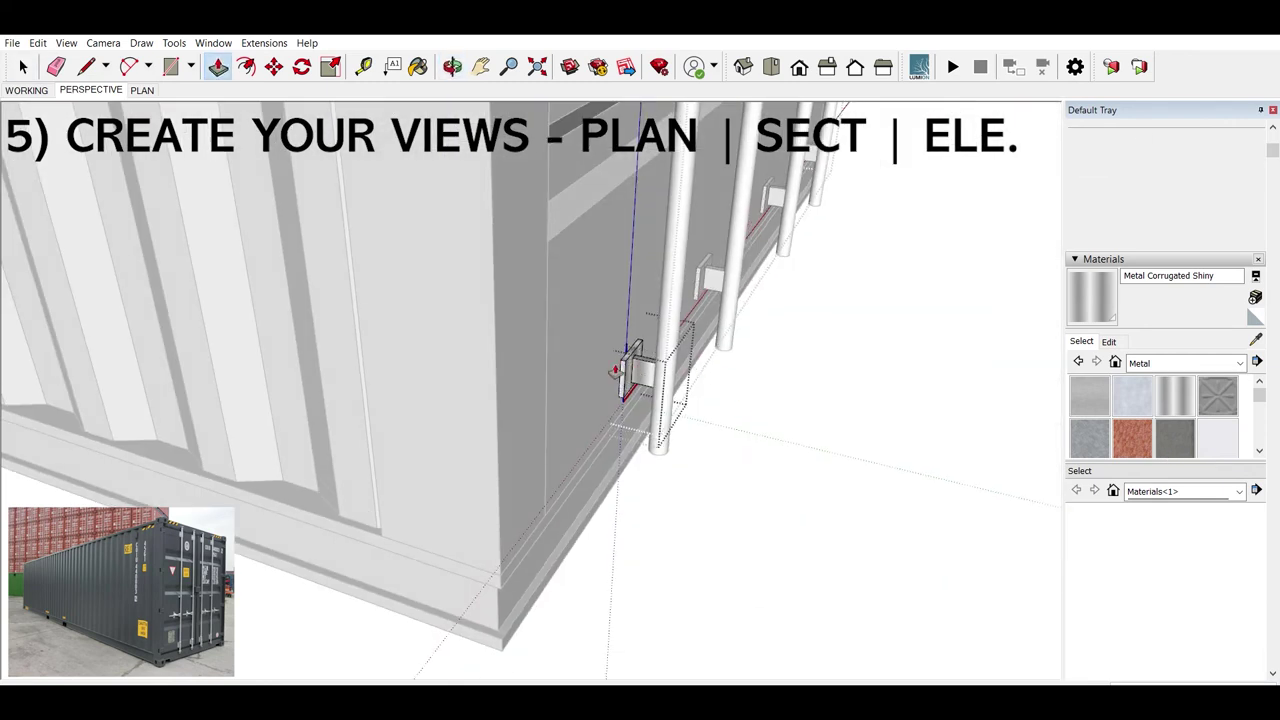
key("space")
left_click_drag(634, 372, 543, 428)
scroll("up", 3)
Step: Copy the lower door bracket up to near the top of the first bar
left_click(588, 392)
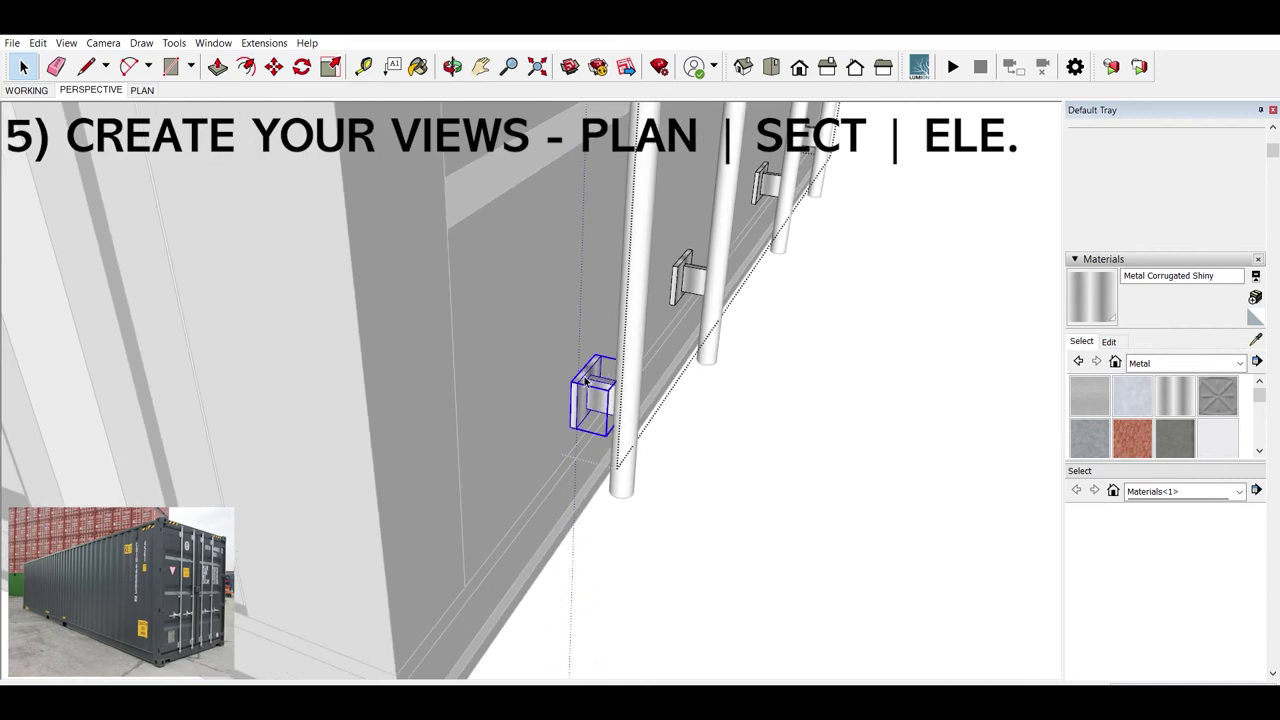
left_click_drag(588, 392, 595, 412)
key("m")
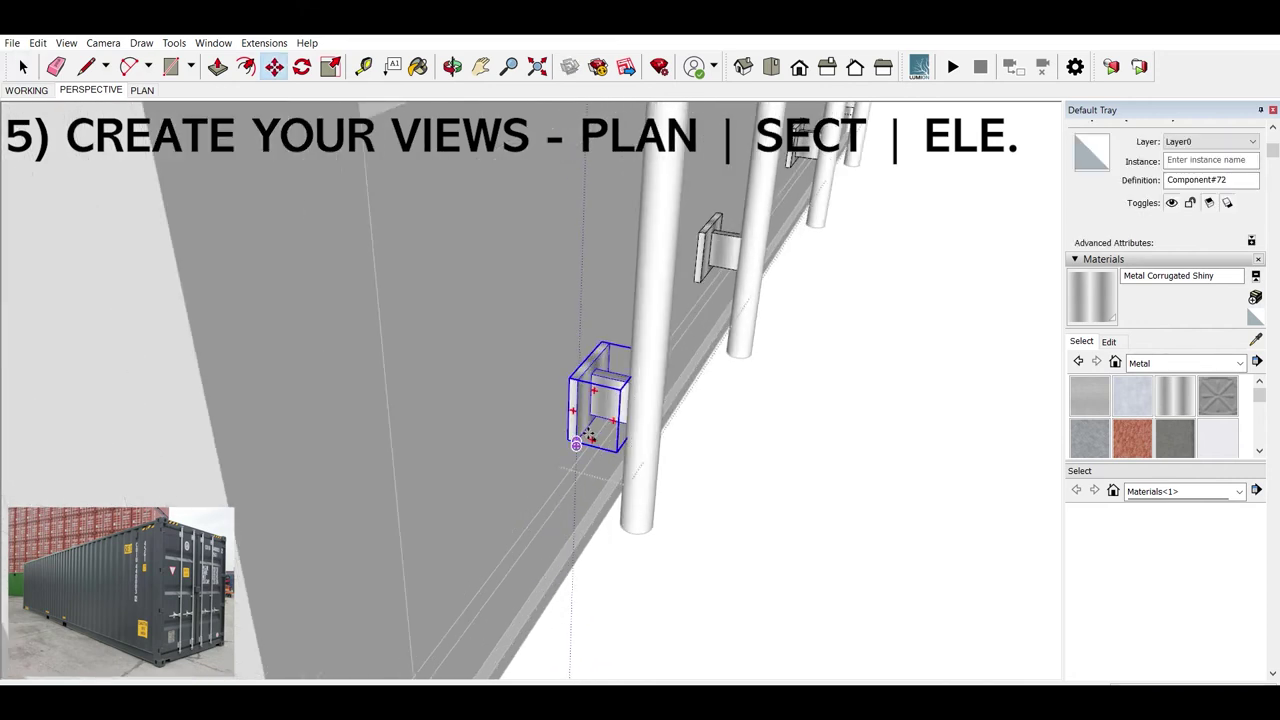
scroll("down", 3)
left_click(589, 437)
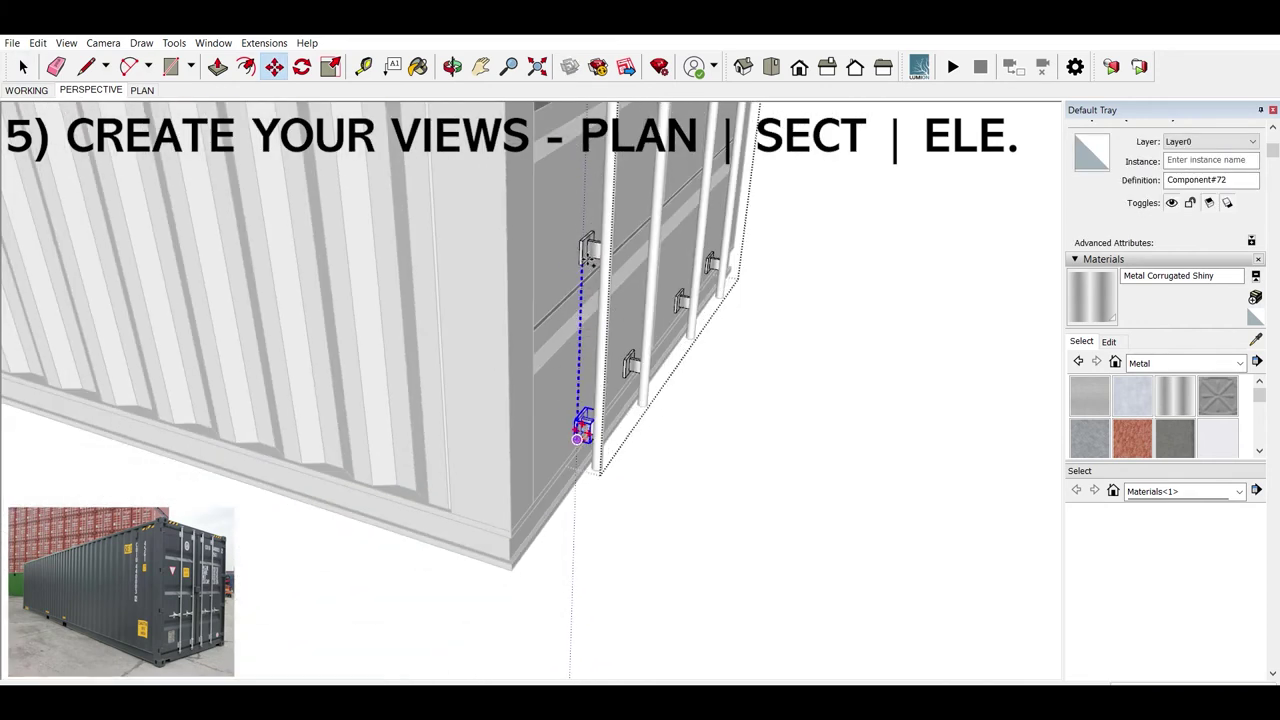
left_click(590, 245)
key("space")
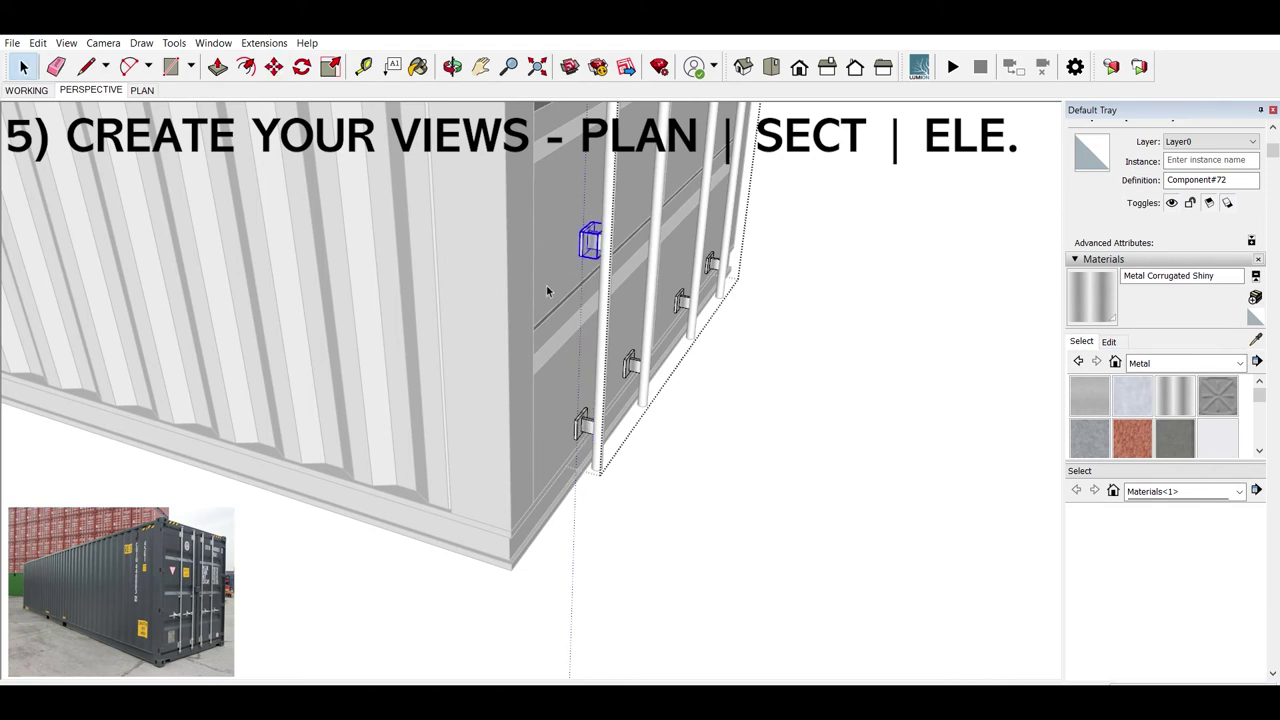
Step: Orbit to a straight view of the doors and open the top bracket component
left_click_drag(513, 347, 517, 241)
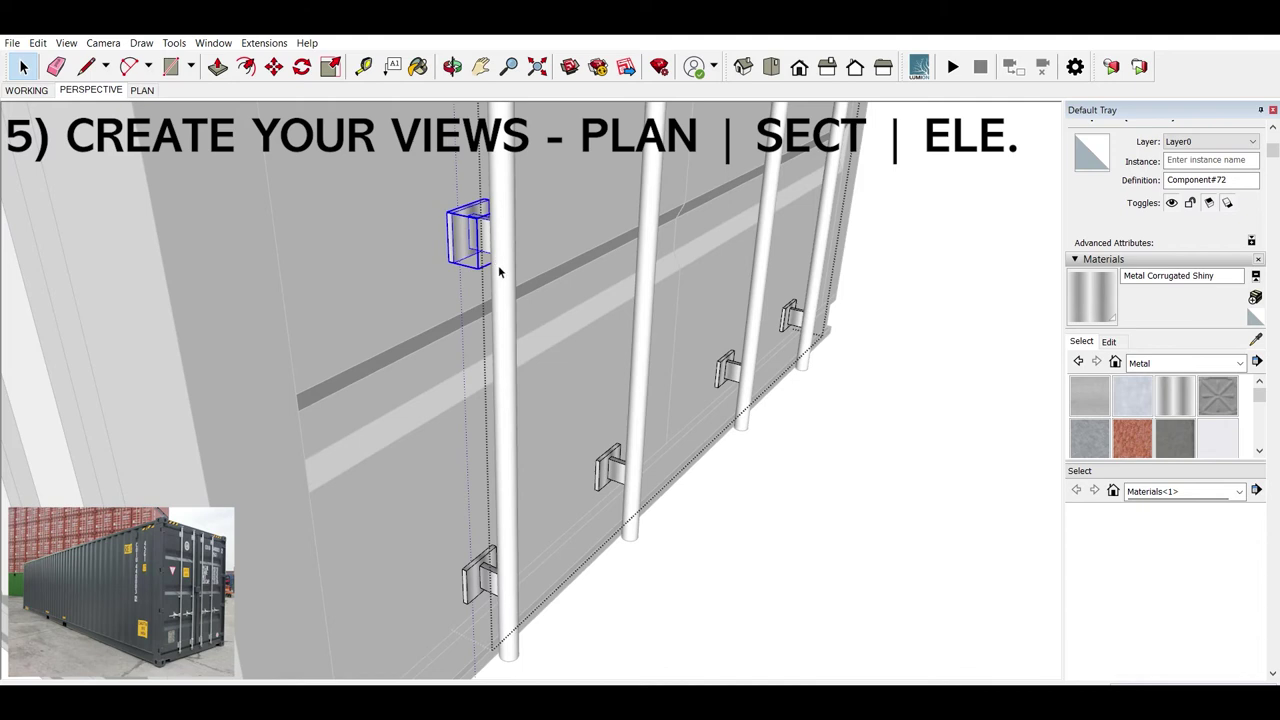
double_click(480, 227)
scroll("up", 3)
Step: Extrude the bracket's small inner face outward into a box
left_click_drag(571, 229, 540, 243)
left_click(540, 243)
left_click(246, 66)
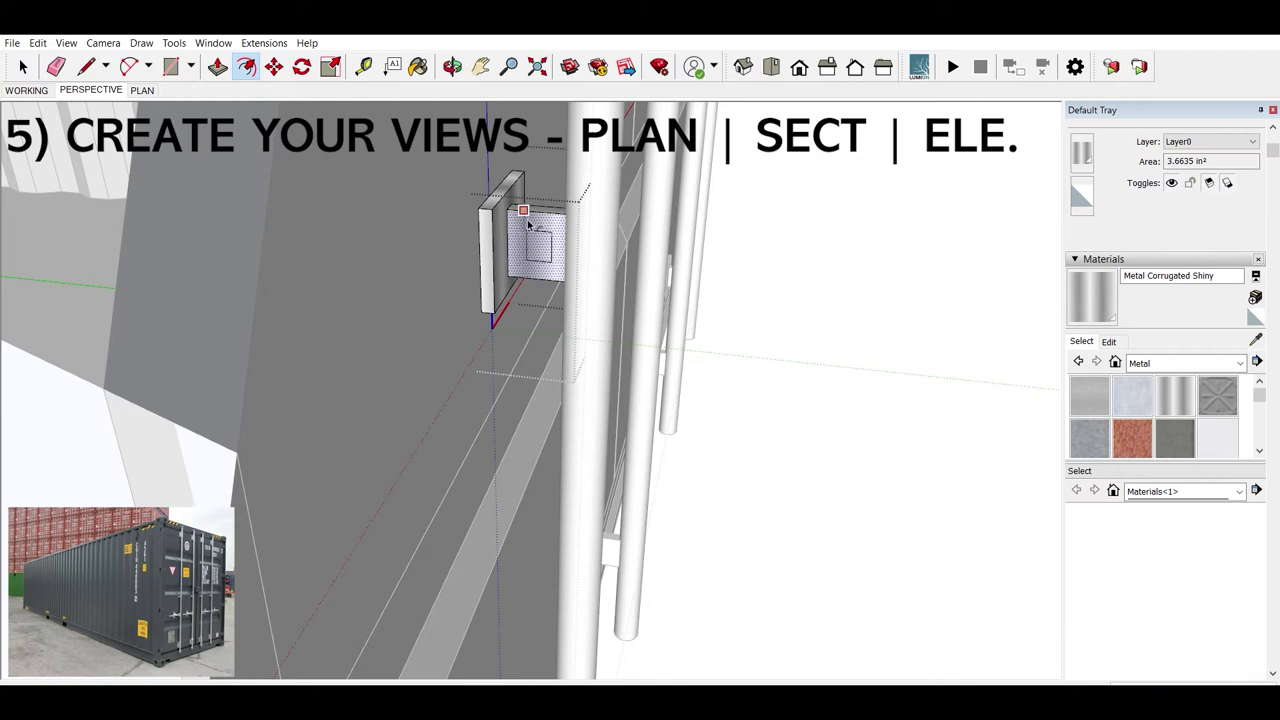
key("space")
left_click(544, 232)
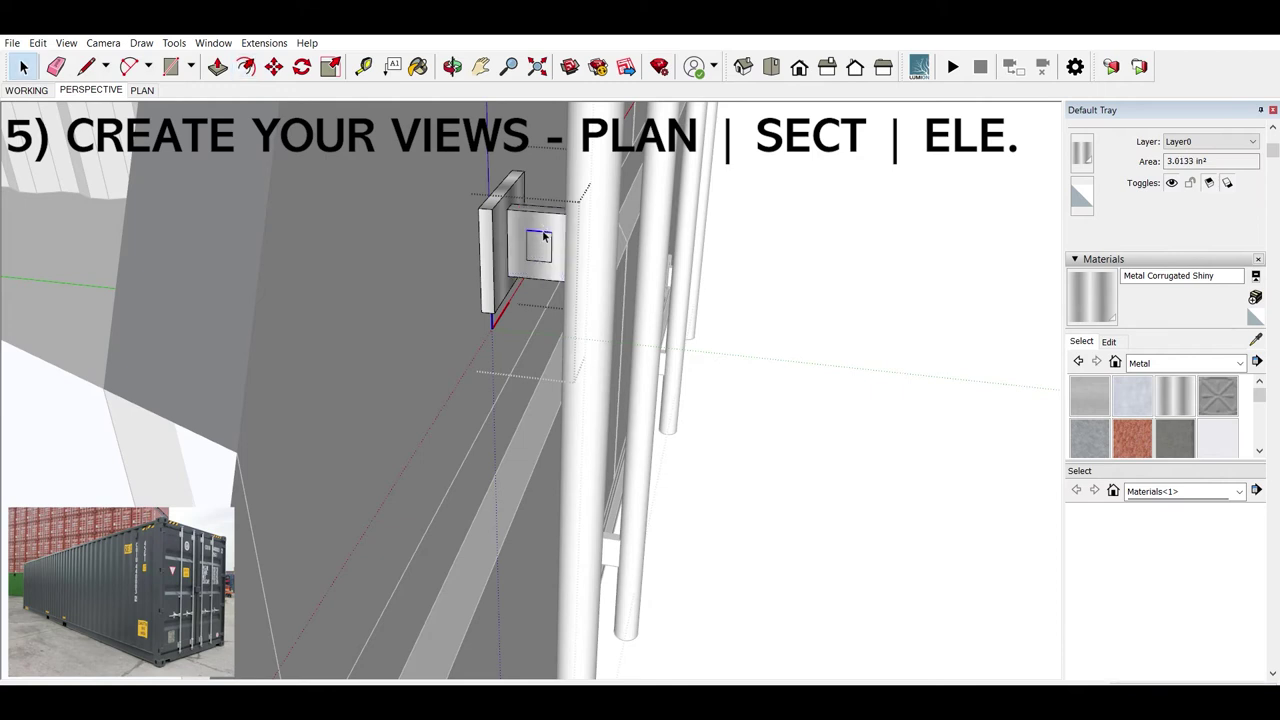
key("p")
left_click(544, 240)
left_click_drag(544, 245, 480, 266)
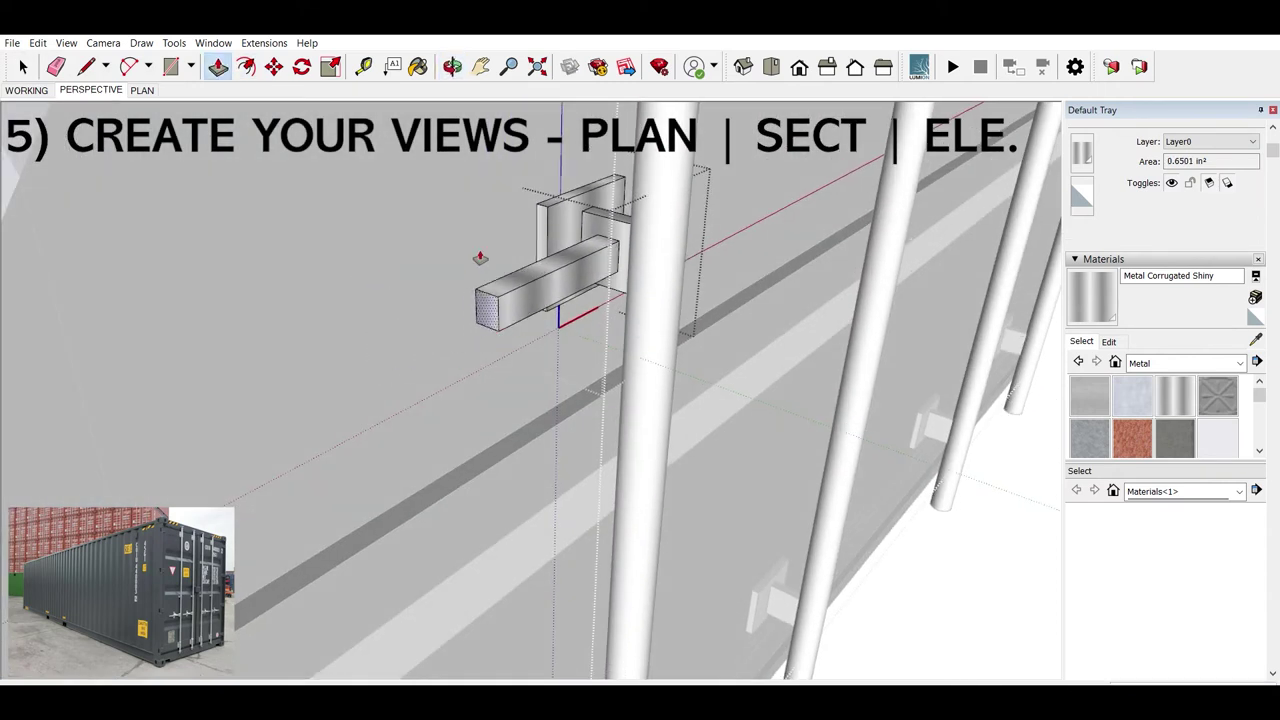
left_click(460, 268)
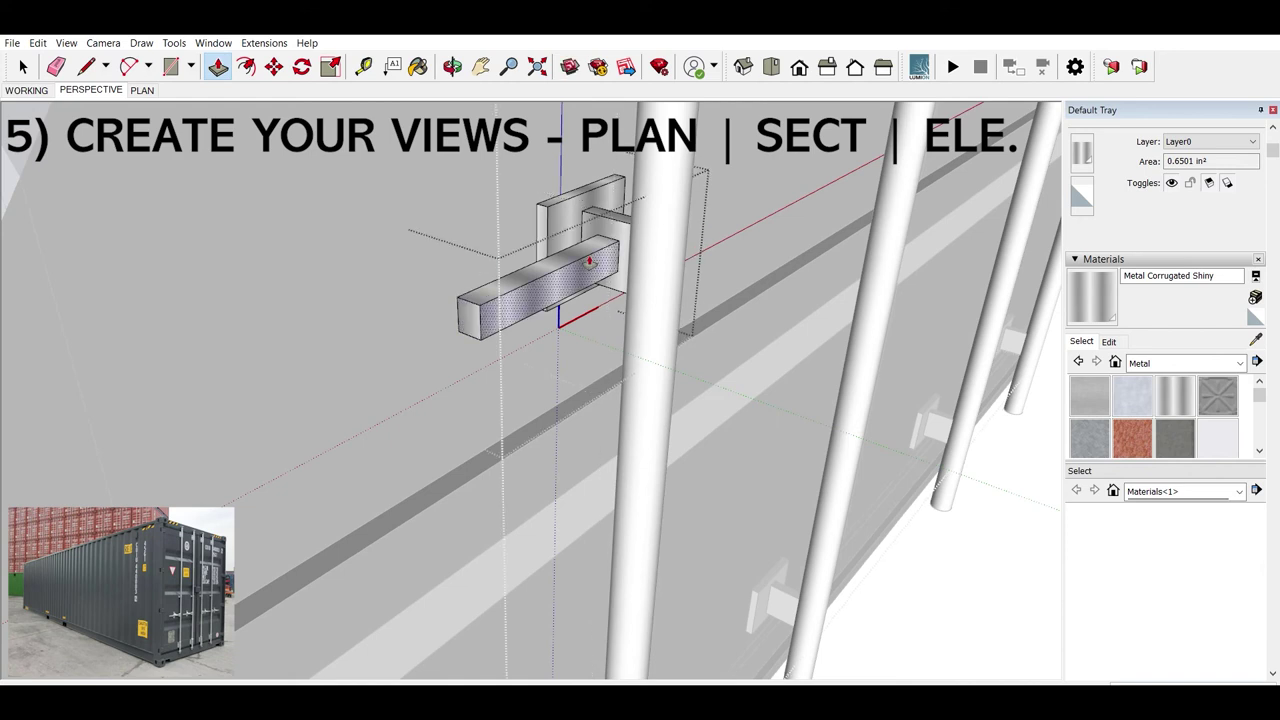
key("space")
Step: Open the bracket group and inspect its top face from new angles
double_click(569, 198)
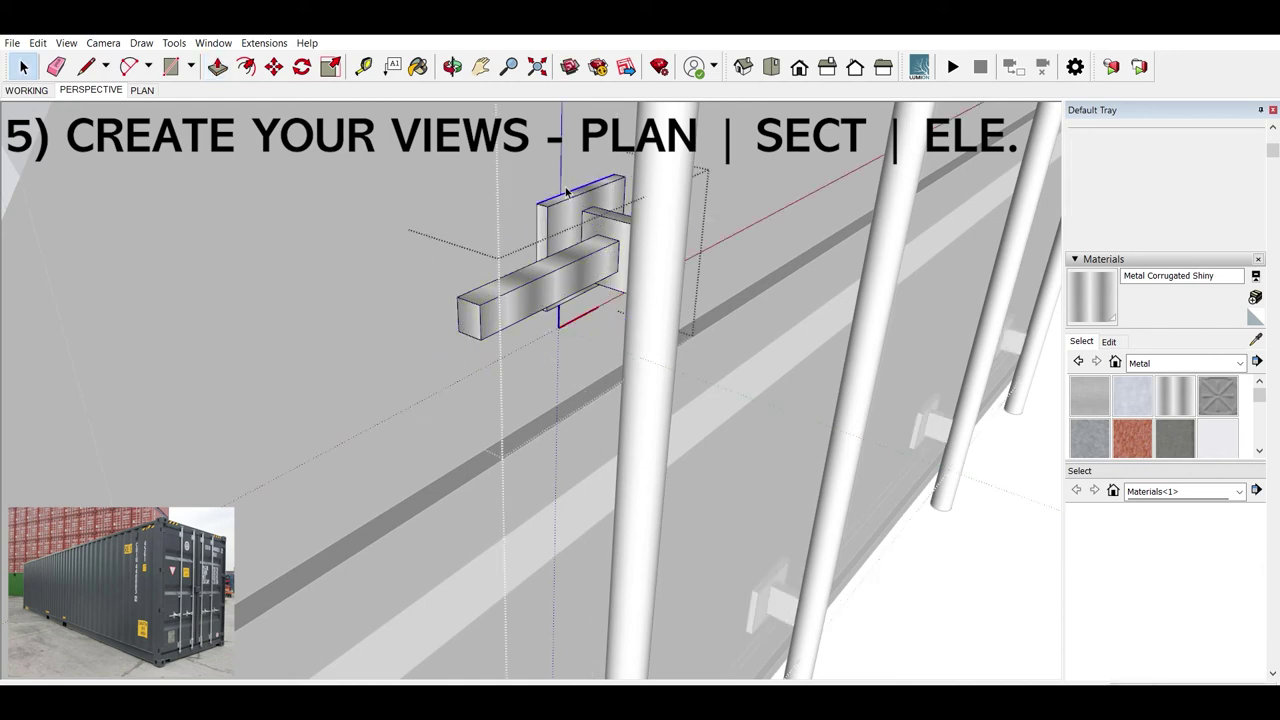
left_click(566, 192)
key("p")
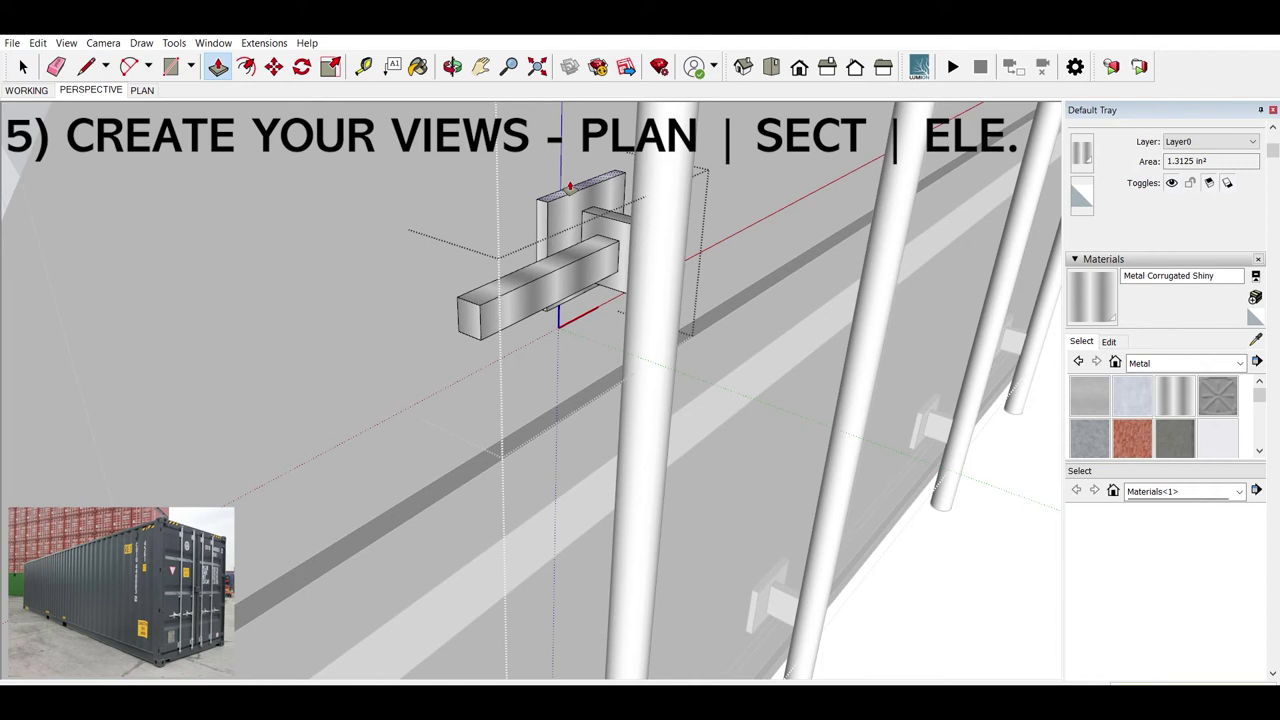
left_click_drag(569, 186, 569, 294)
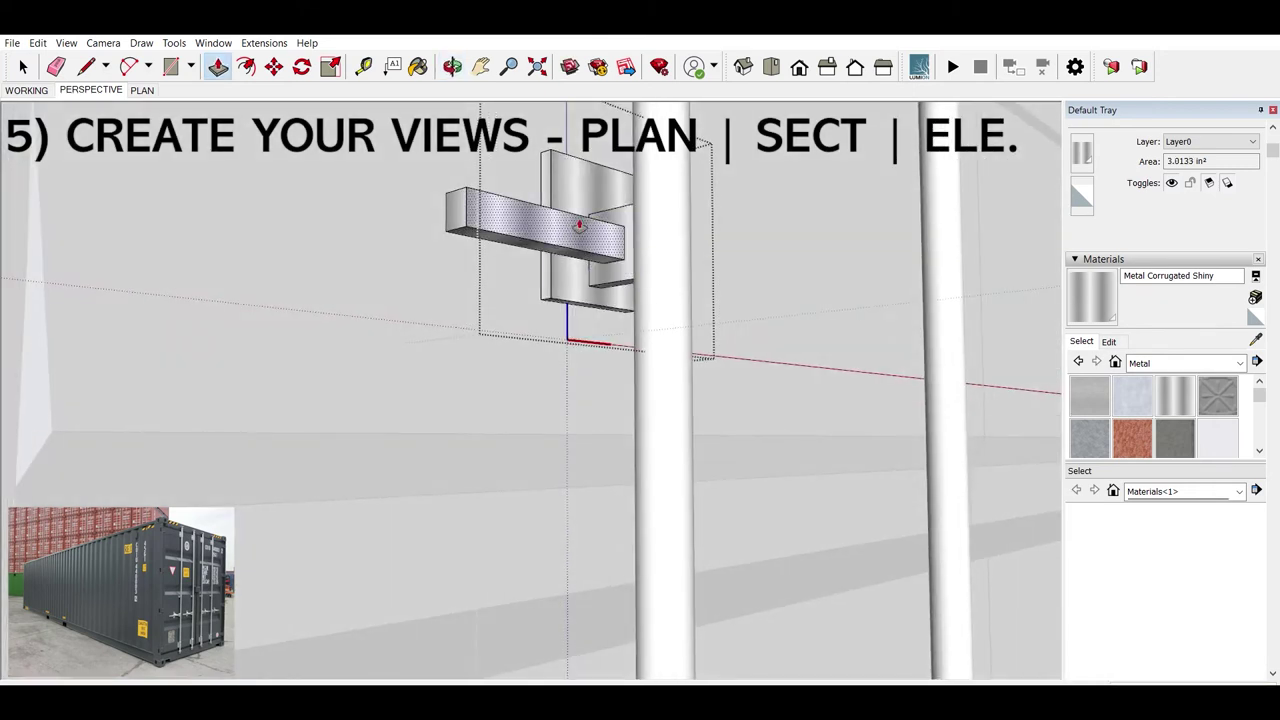
left_click_drag(569, 294, 477, 337)
key("space")
key("Escape")
Step: Move the bracket right along the red axis toward the right-hand doors
scroll("down", 3)
key("m")
left_click(425, 346)
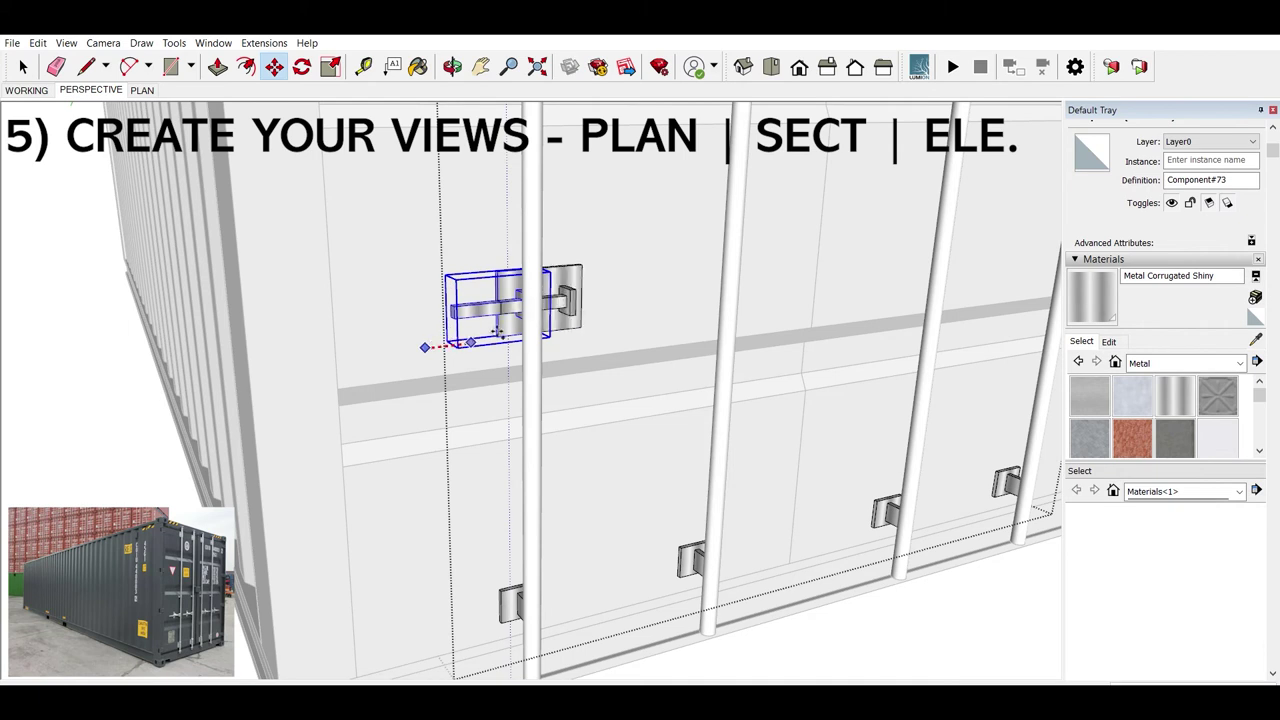
scroll("up", 3)
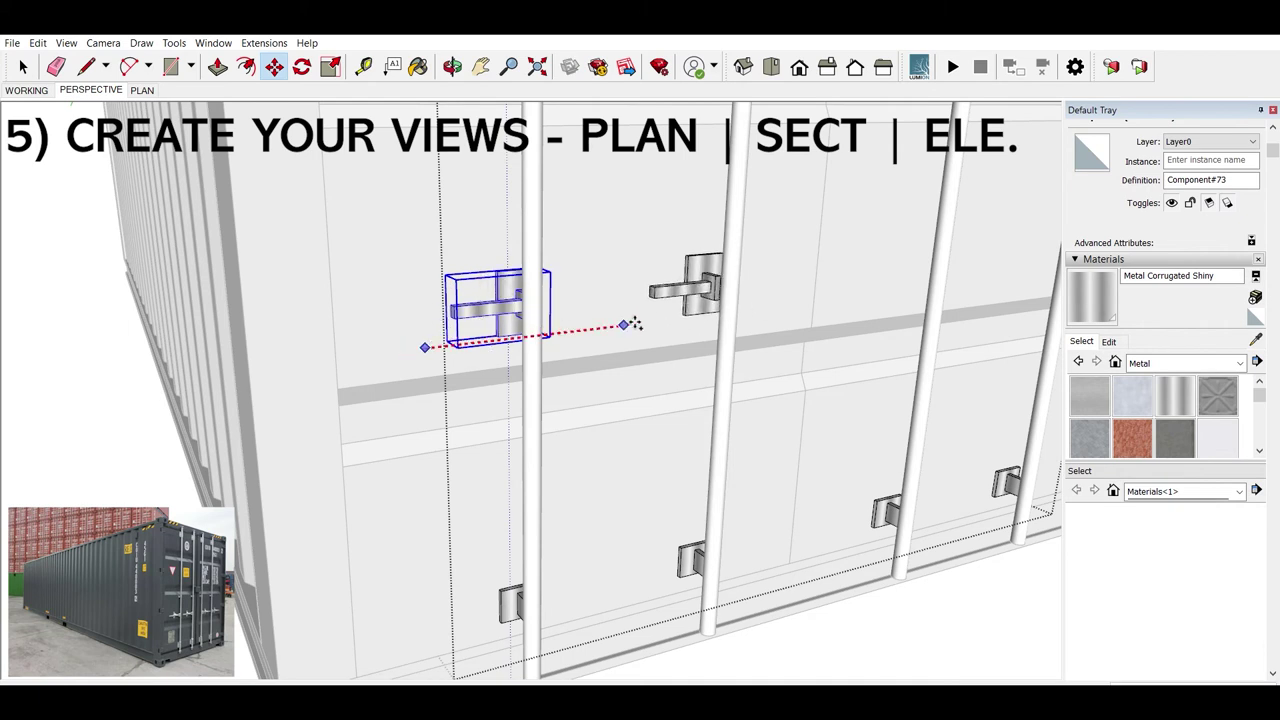
left_click(632, 324)
key("space")
left_click_drag(628, 322, 656, 376)
key("m")
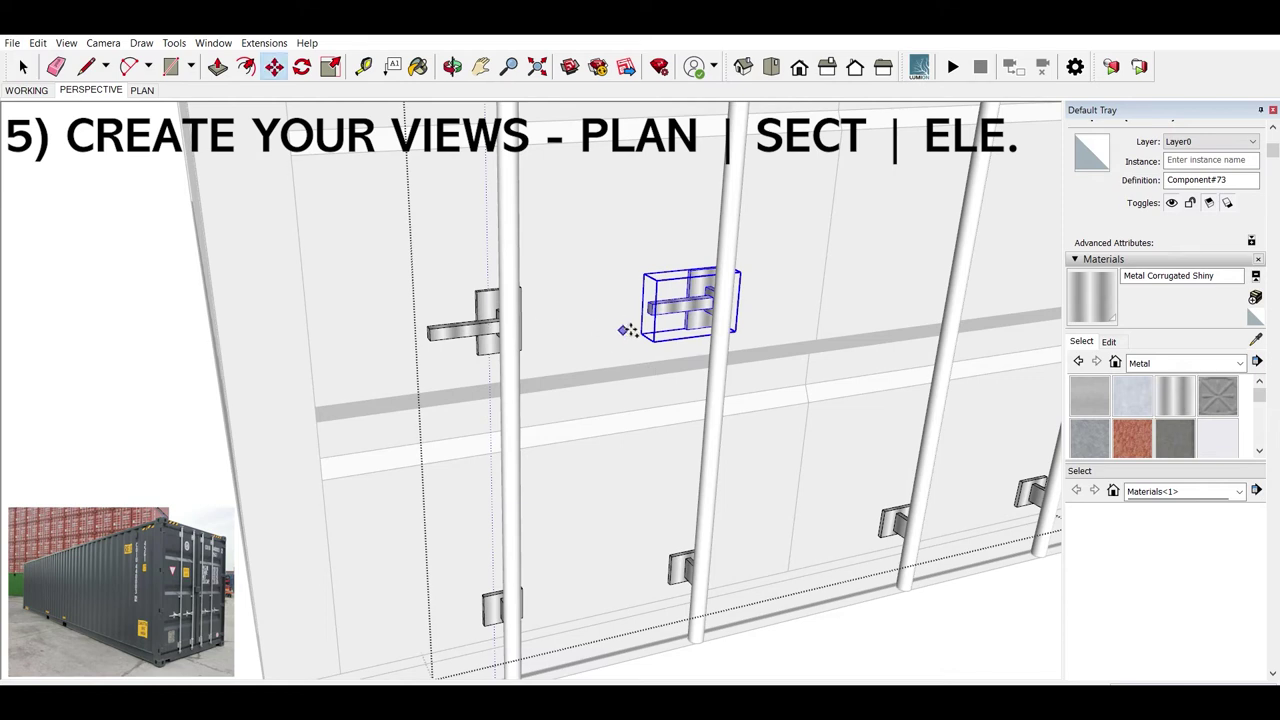
left_click(620, 334)
left_click(852, 307)
key("space")
Step: Copy the bracket onto the right-hand doors using Move with Ctrl
left_click_drag(800, 317, 787, 270)
key("m")
left_click(754, 252)
key("ctrl")
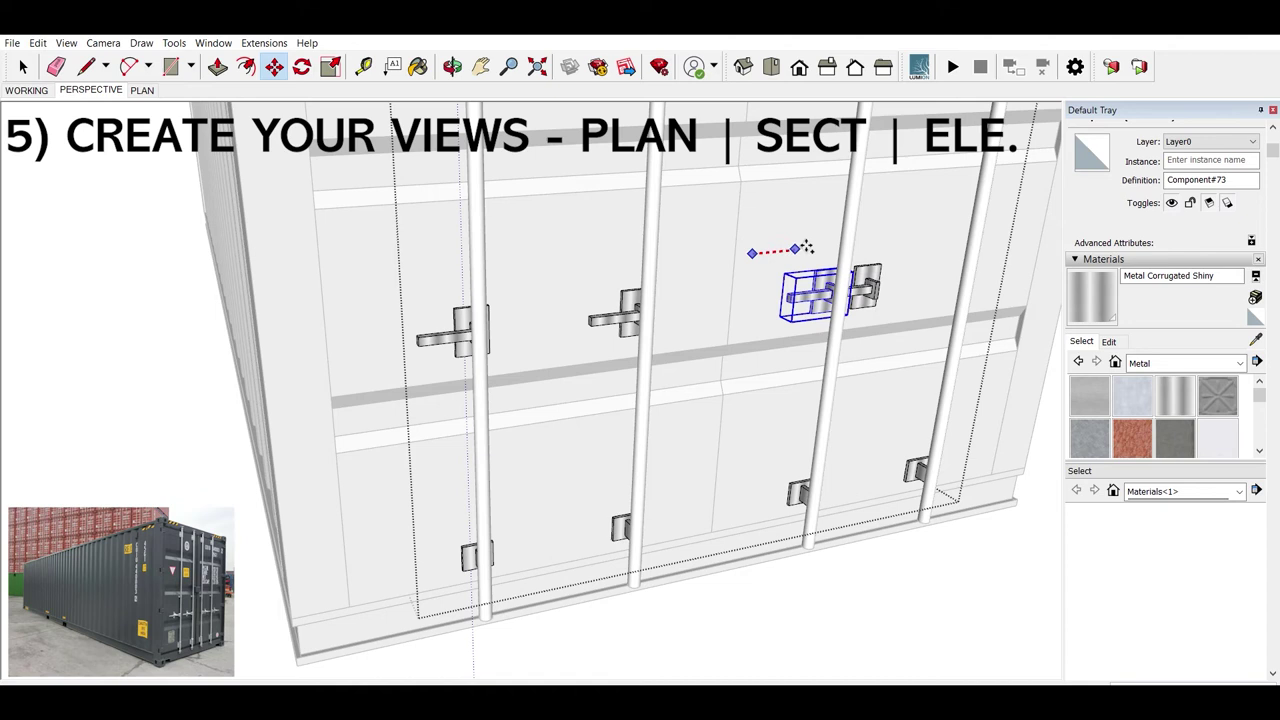
key("Return")
key("space")
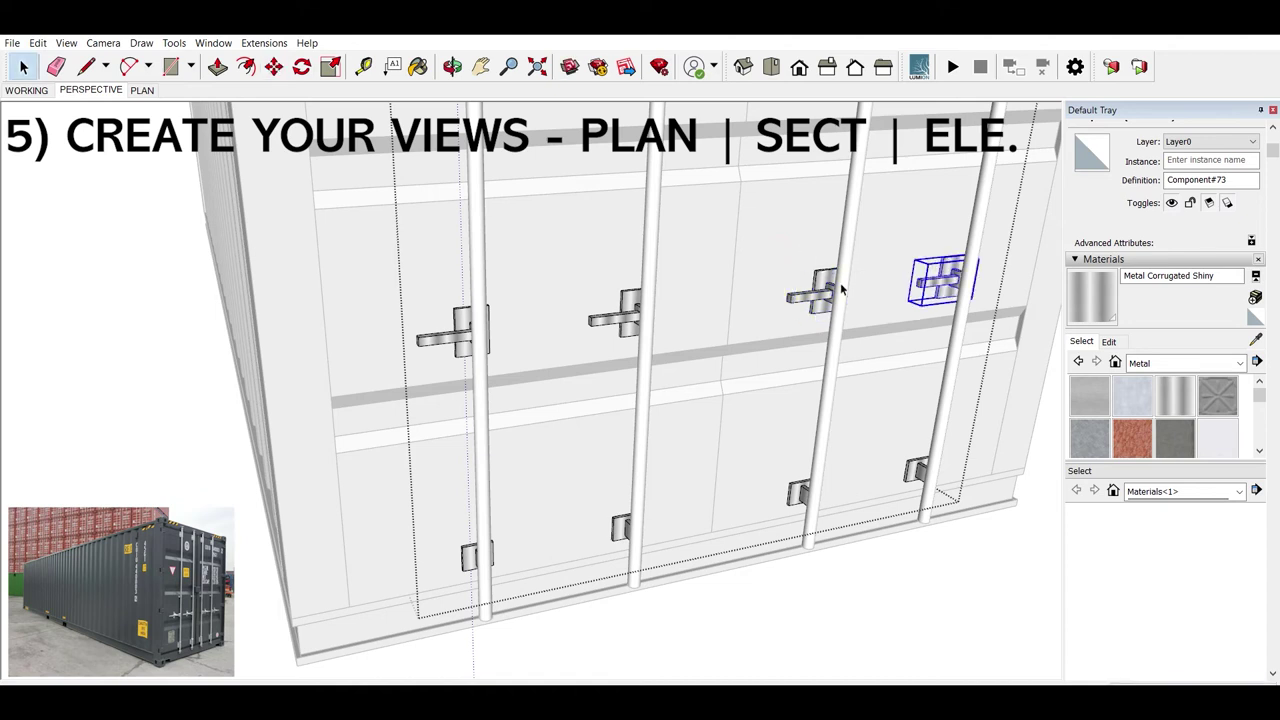
left_click(822, 290)
Step: Slide both brackets right together so they line up with the vertical bars
left_click(818, 296)
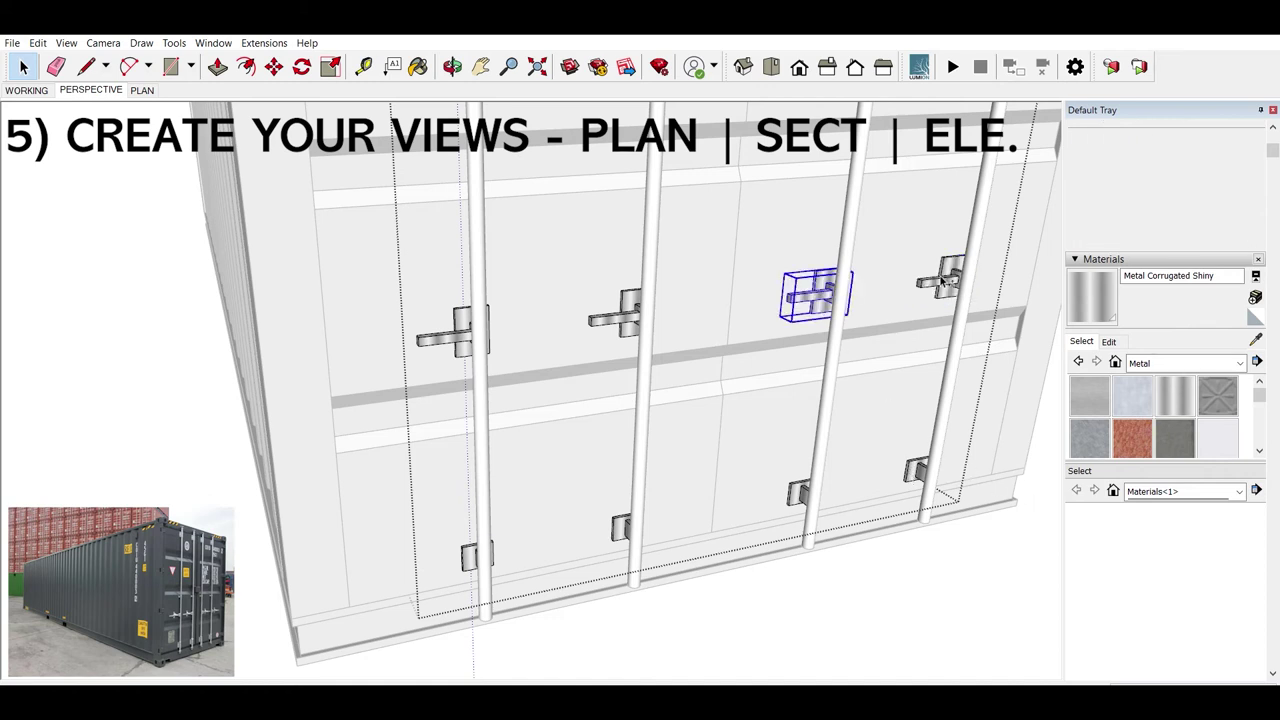
left_click(940, 270)
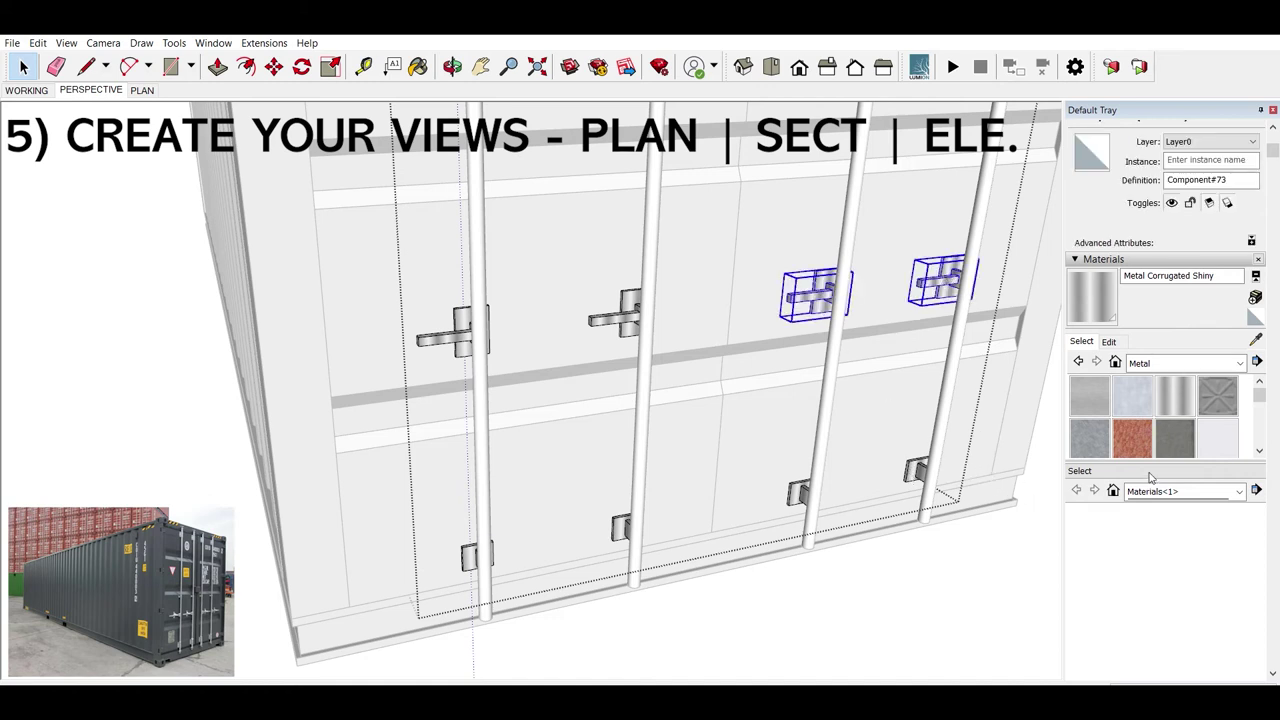
scroll("up", 3)
scroll("up", 3)
scroll("up", 3)
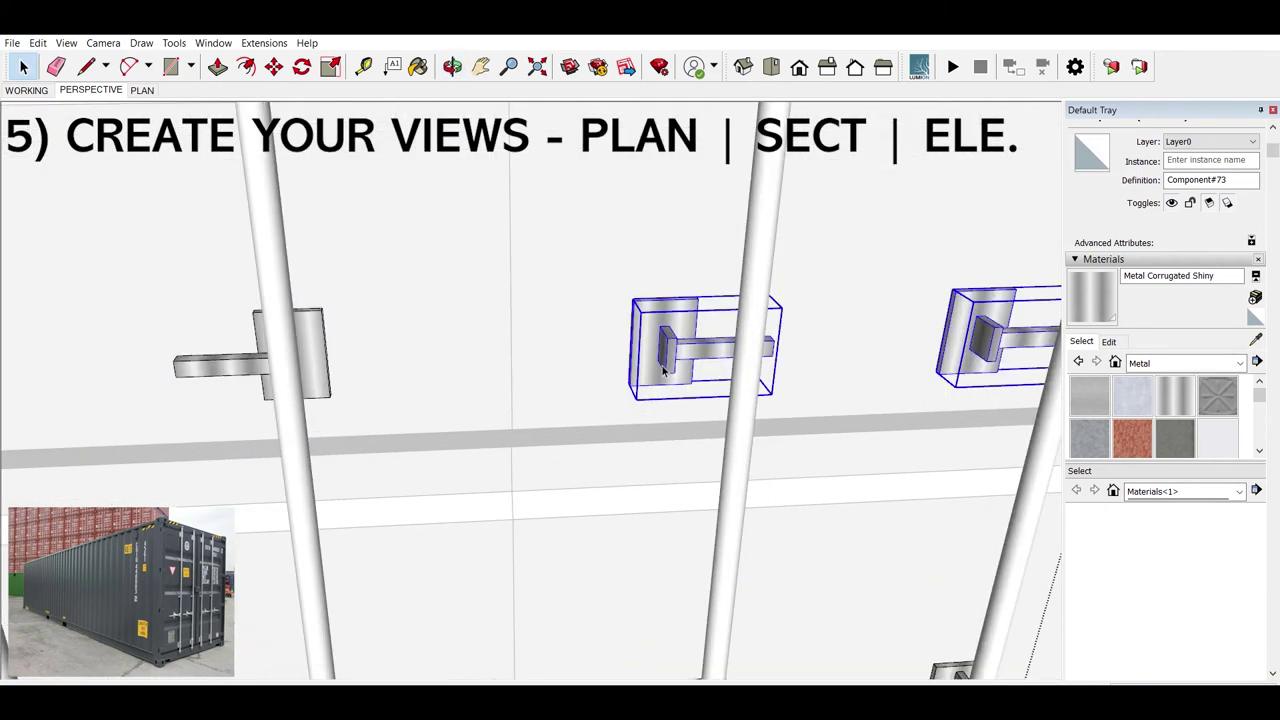
key("m")
left_click(661, 368)
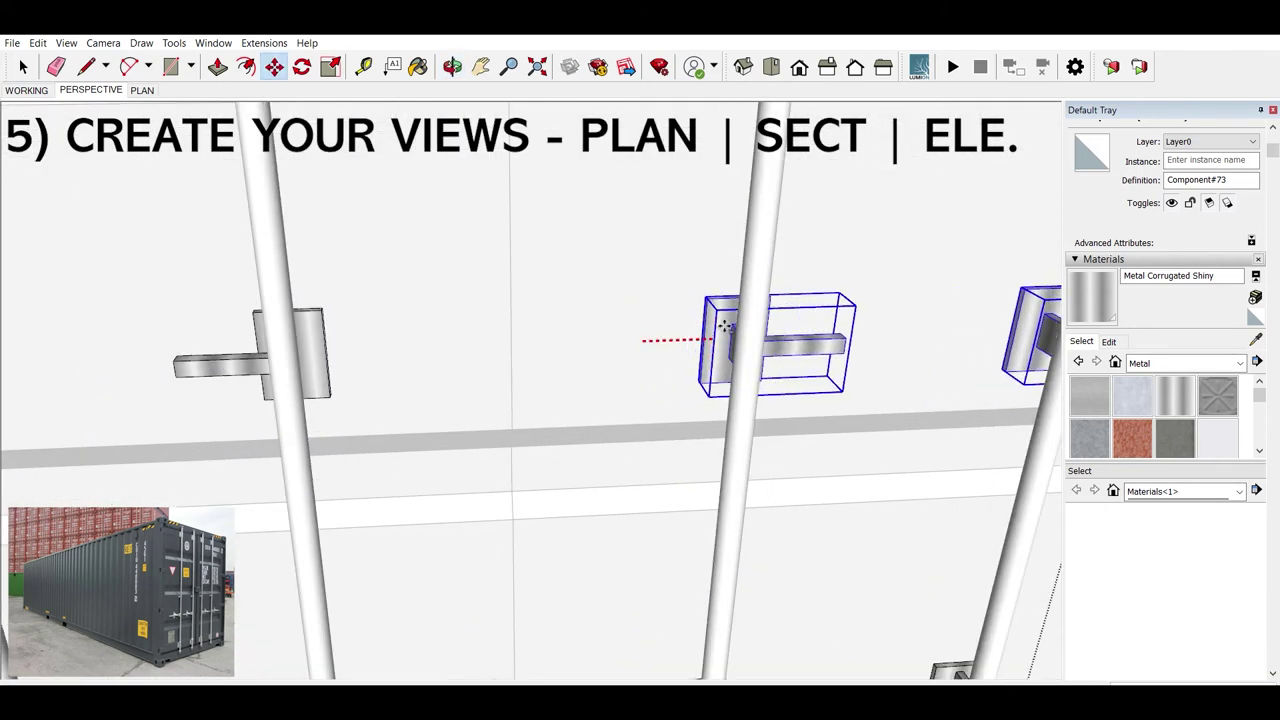
left_click(736, 366)
key("space")
Step: Exit component editing and view the whole container from the side
scroll("down", 3)
scroll("down", 3)
scroll("down", 3)
left_click_drag(523, 400, 626, 332)
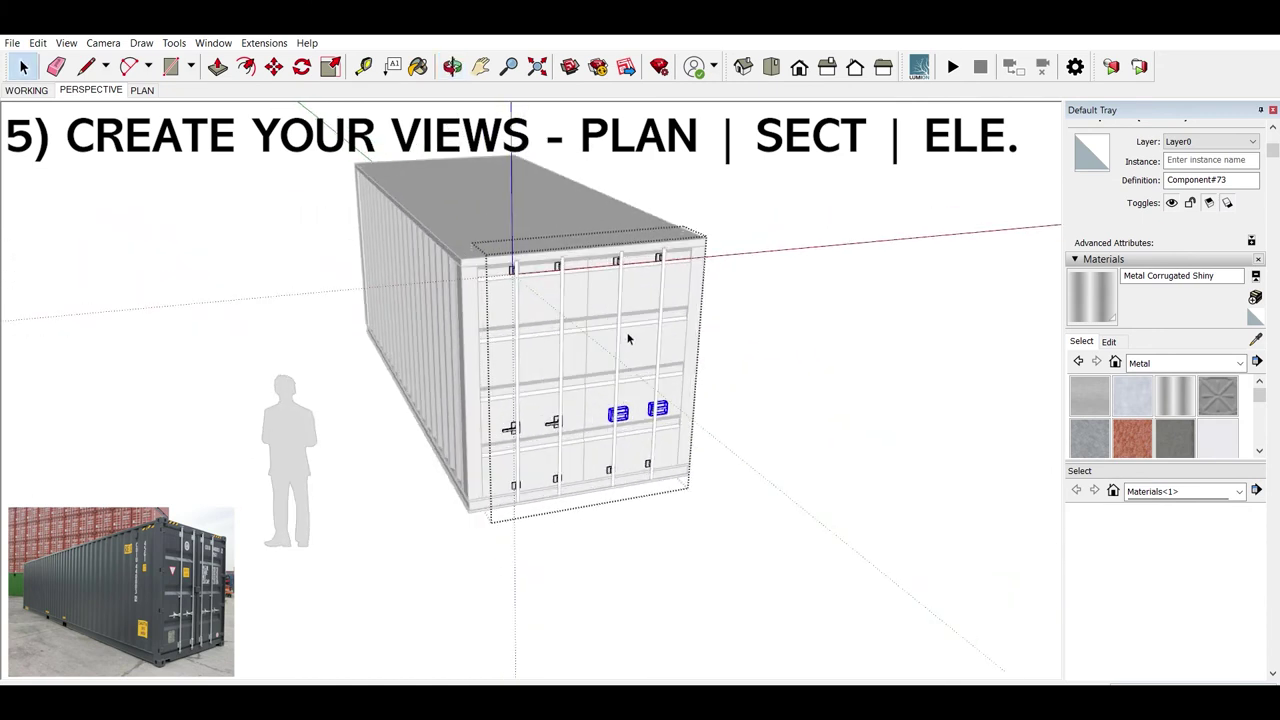
key("Escape")
left_click_drag(553, 262, 567, 368)
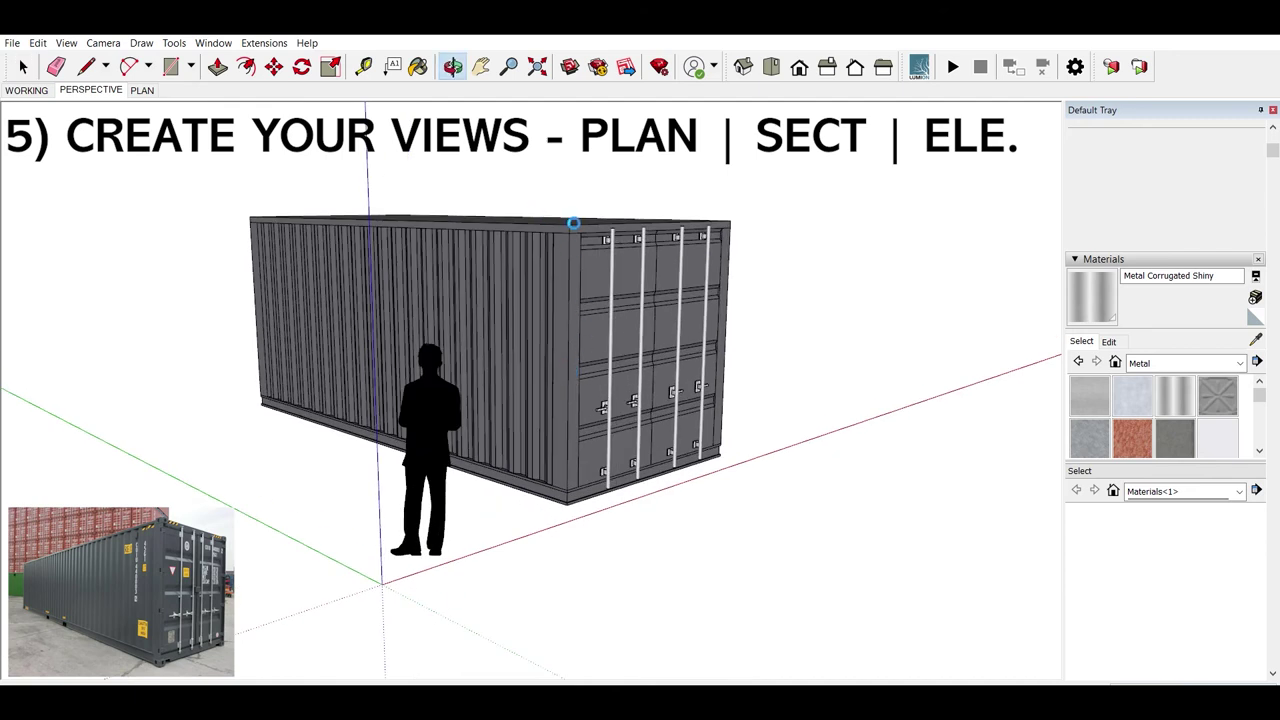
Step: Zoom in and select the container, then abandon a section plane
scroll("up", 3)
scroll("up", 3)
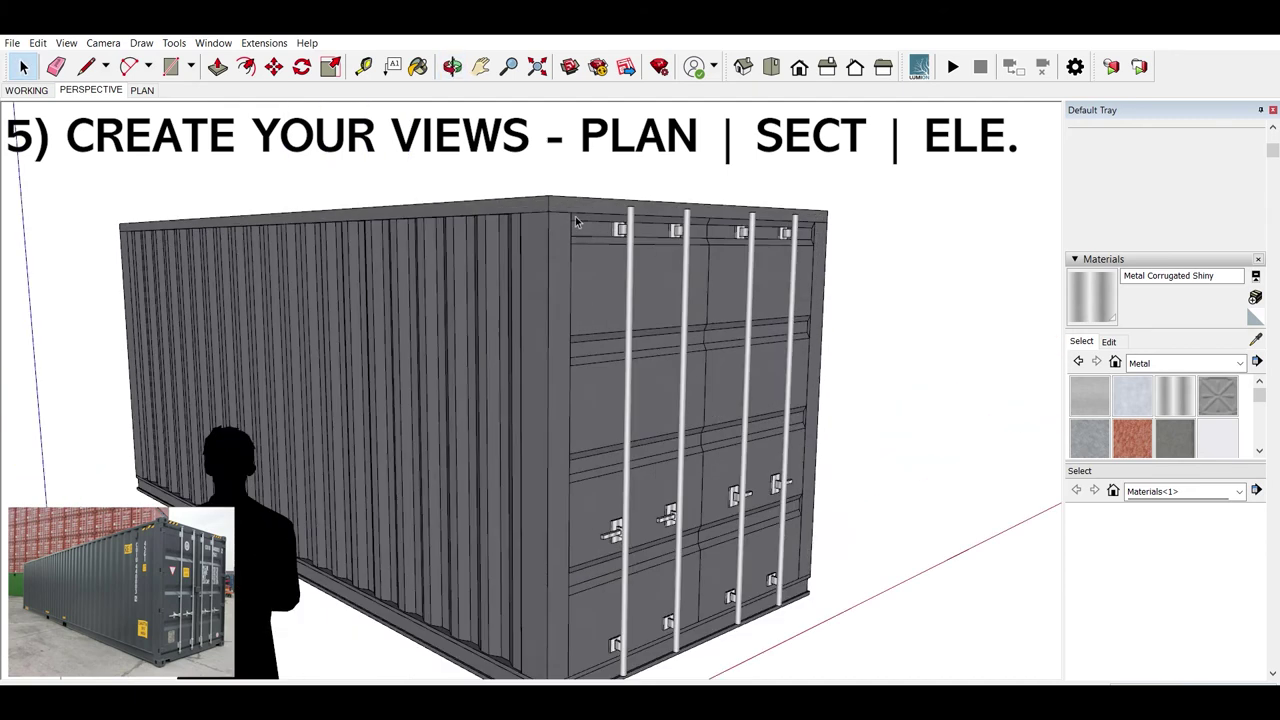
scroll("up", 3)
scroll("up", 3)
left_click(494, 330)
scroll("up", 3)
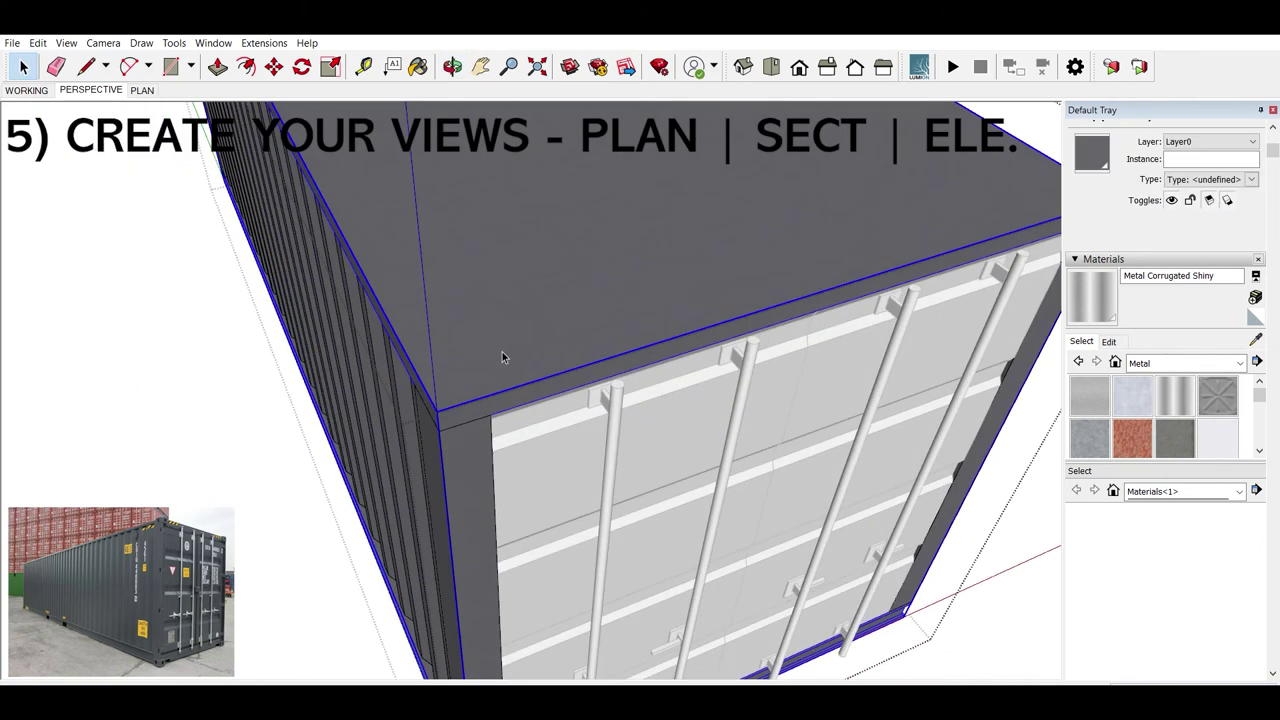
scroll("up", 3)
scroll("up", 3)
scroll("up", 3)
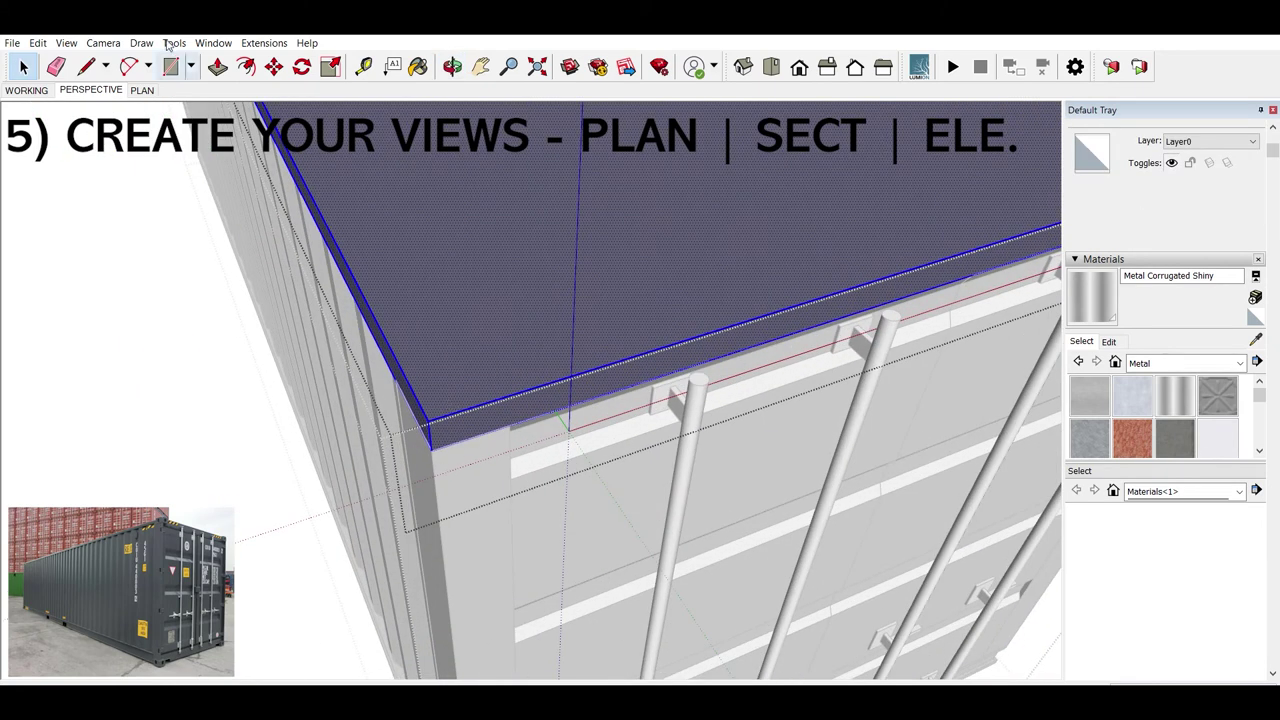
left_click(174, 60)
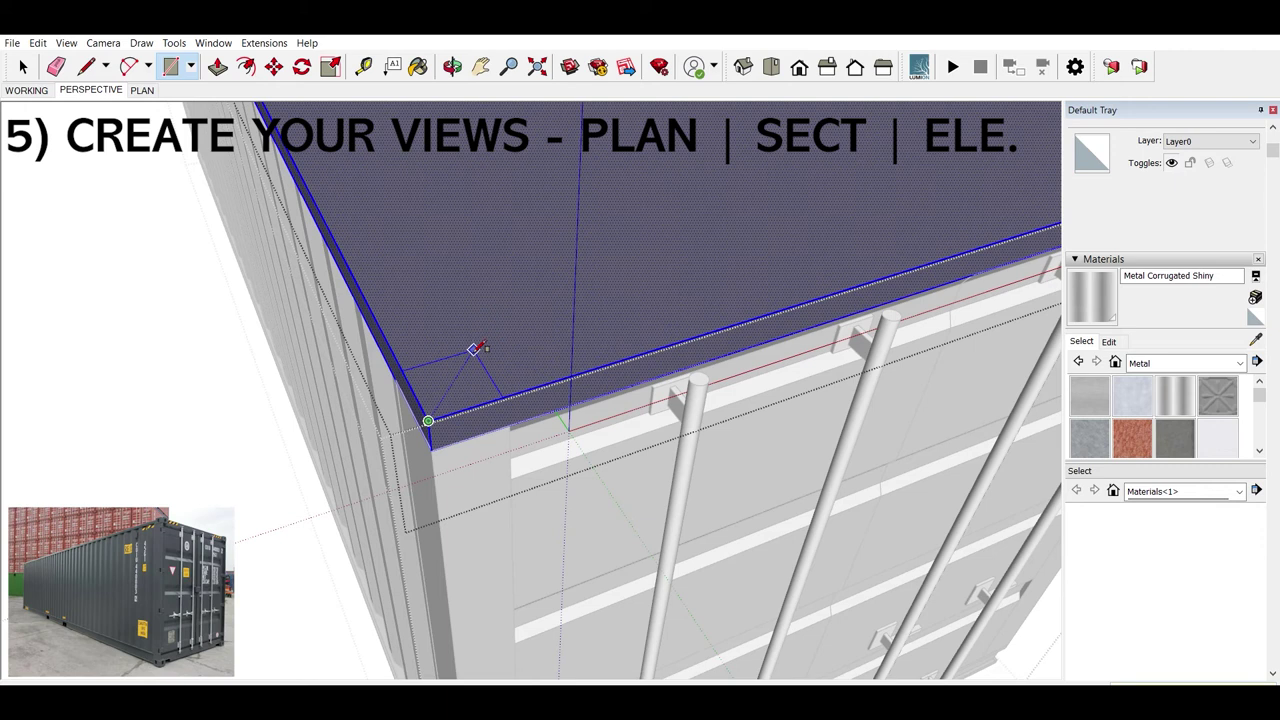
key("space")
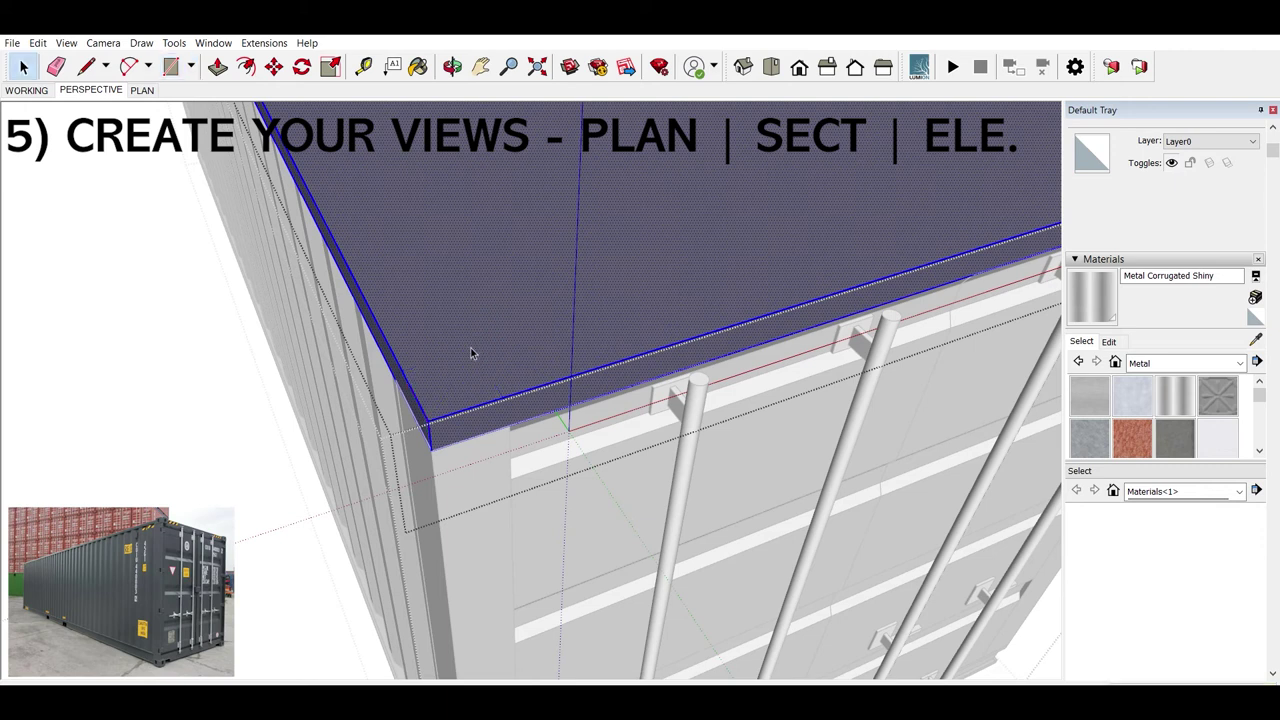
Step: Open the roof slab group for editing after an abandoned line start
key("l")
left_click(428, 420)
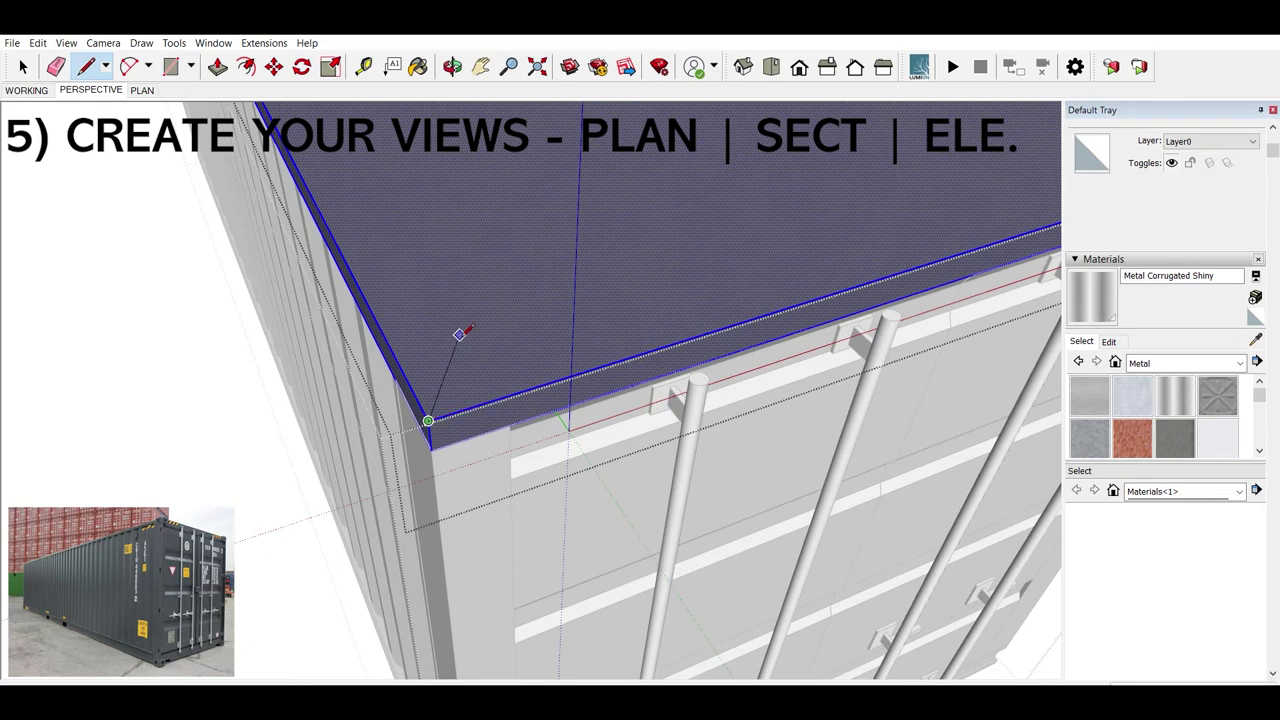
key("Escape")
key("space")
key("l")
key("space")
key("Page_Down")
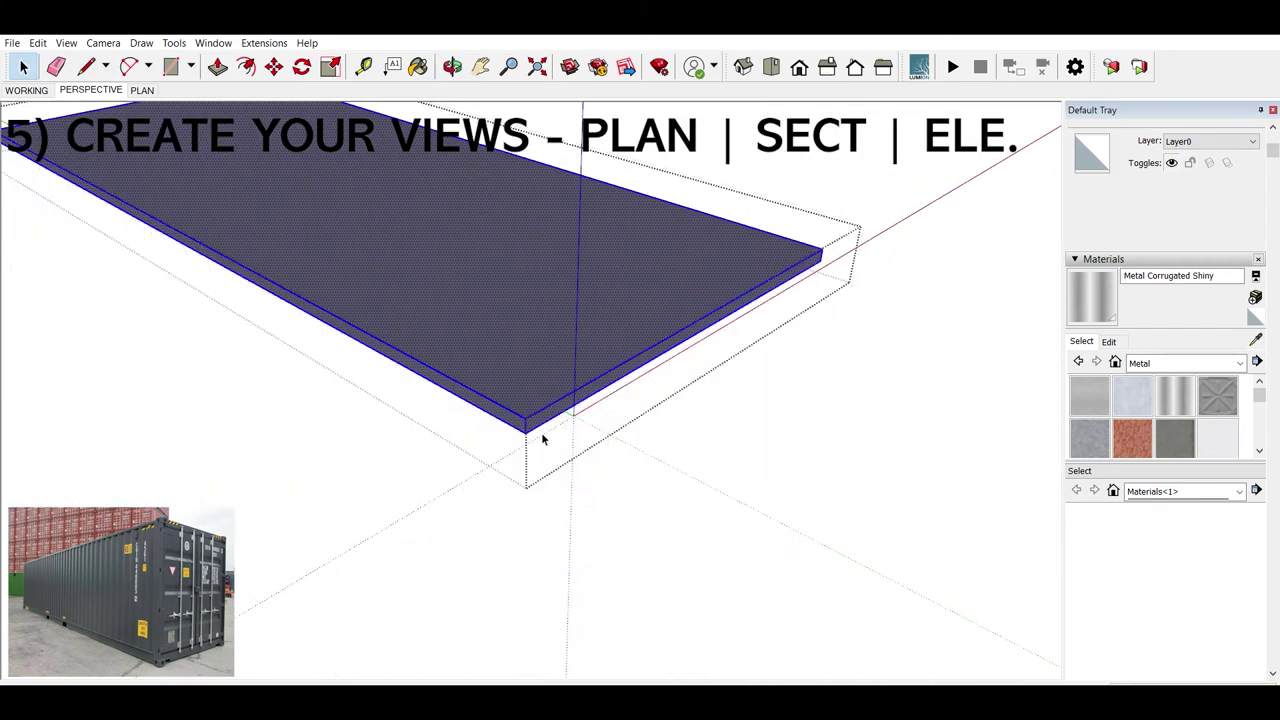
Step: Draw a small square at the slab corner and push it down through the slab
key("l")
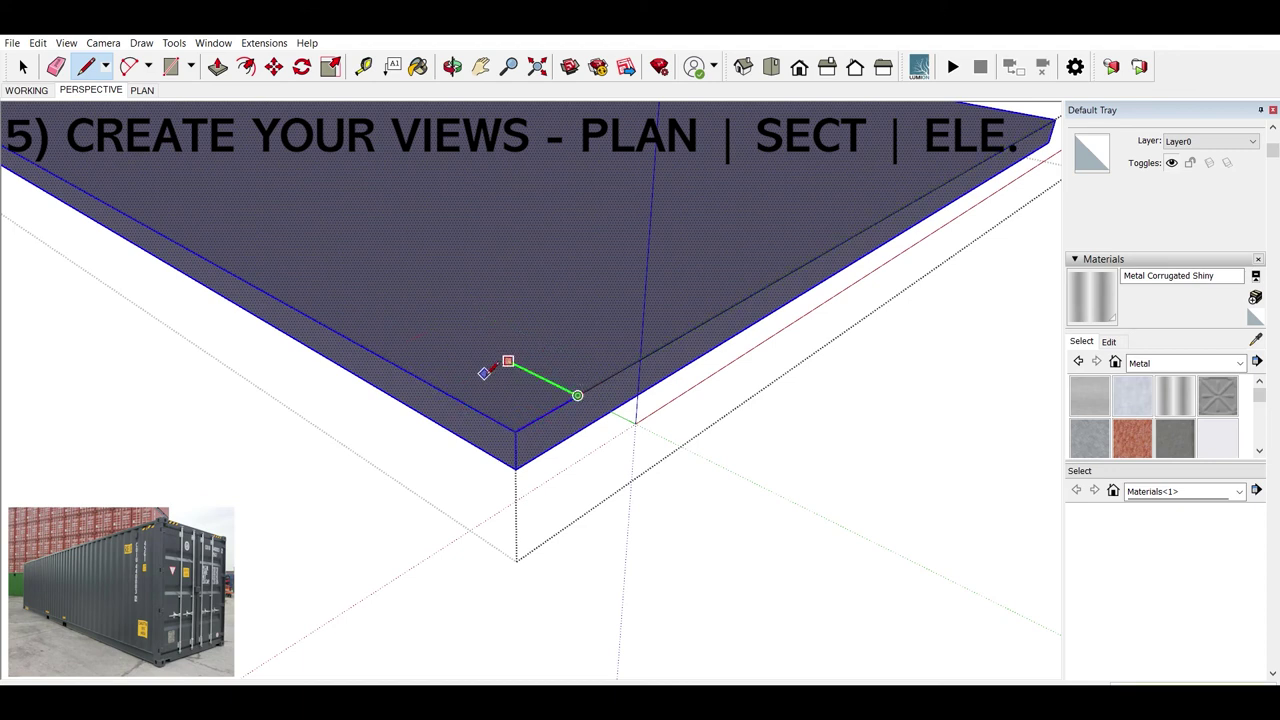
left_click(492, 368)
left_click(451, 394)
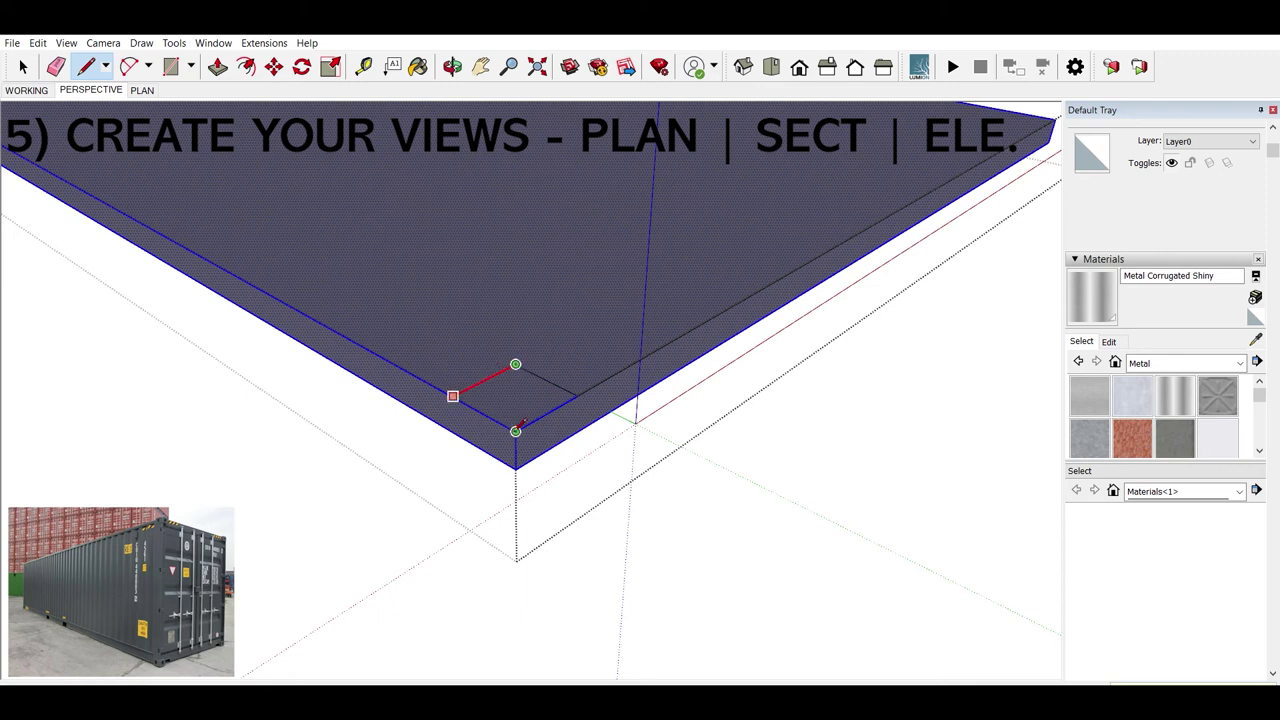
key("p")
left_click(530, 393)
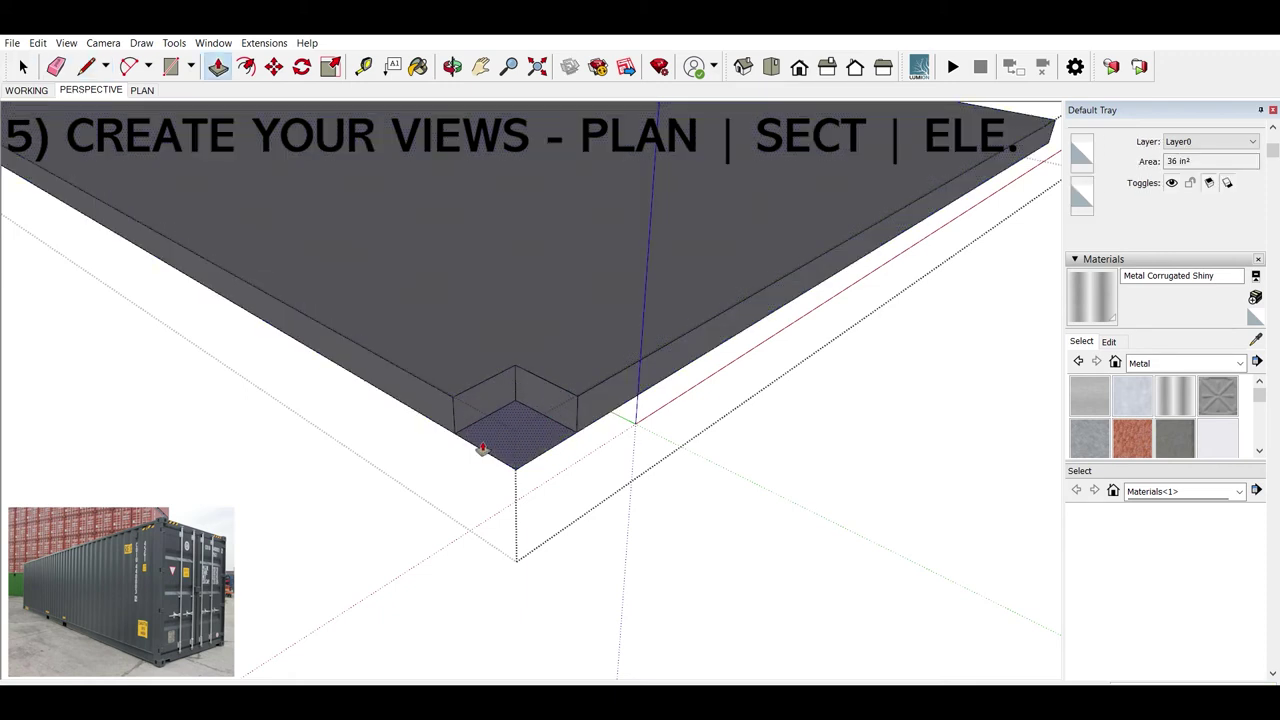
left_click(490, 450)
key("space")
Step: Inspect the notched slab and push/pull the notch face to shrink it
left_click_drag(508, 383, 553, 468)
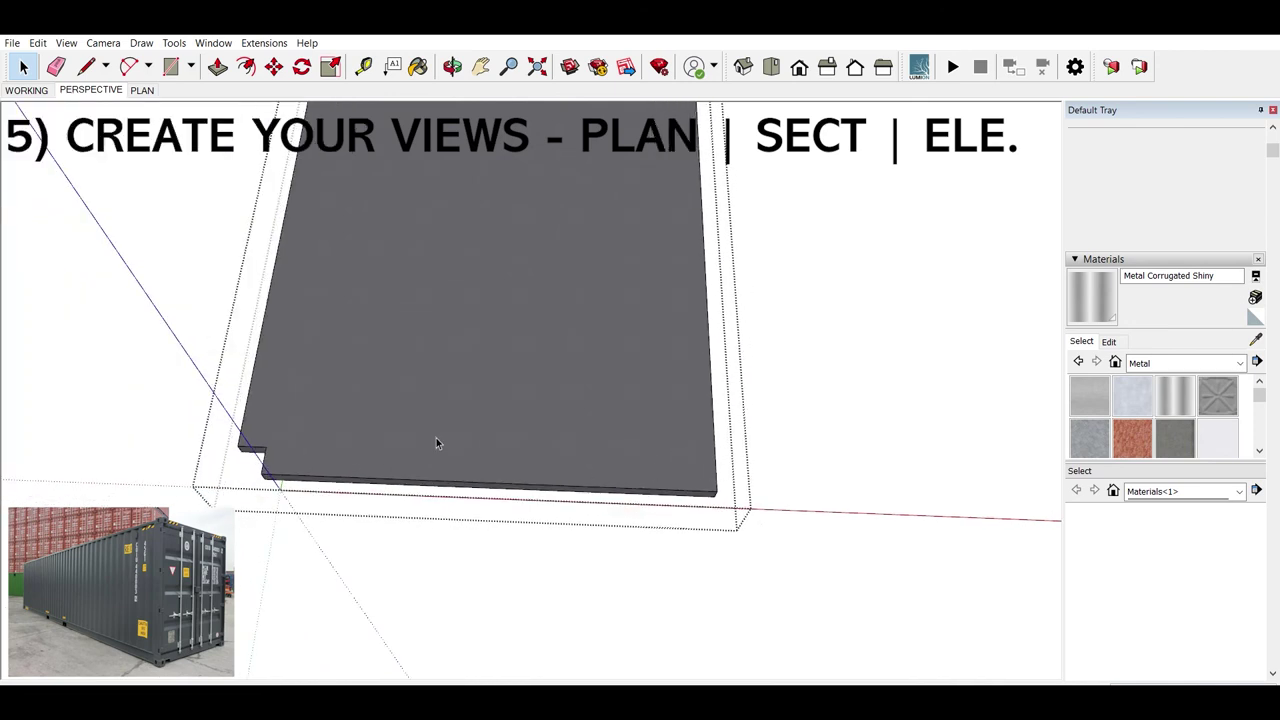
left_click_drag(460, 443, 549, 381)
scroll("up", 3)
left_click_drag(300, 485, 384, 442)
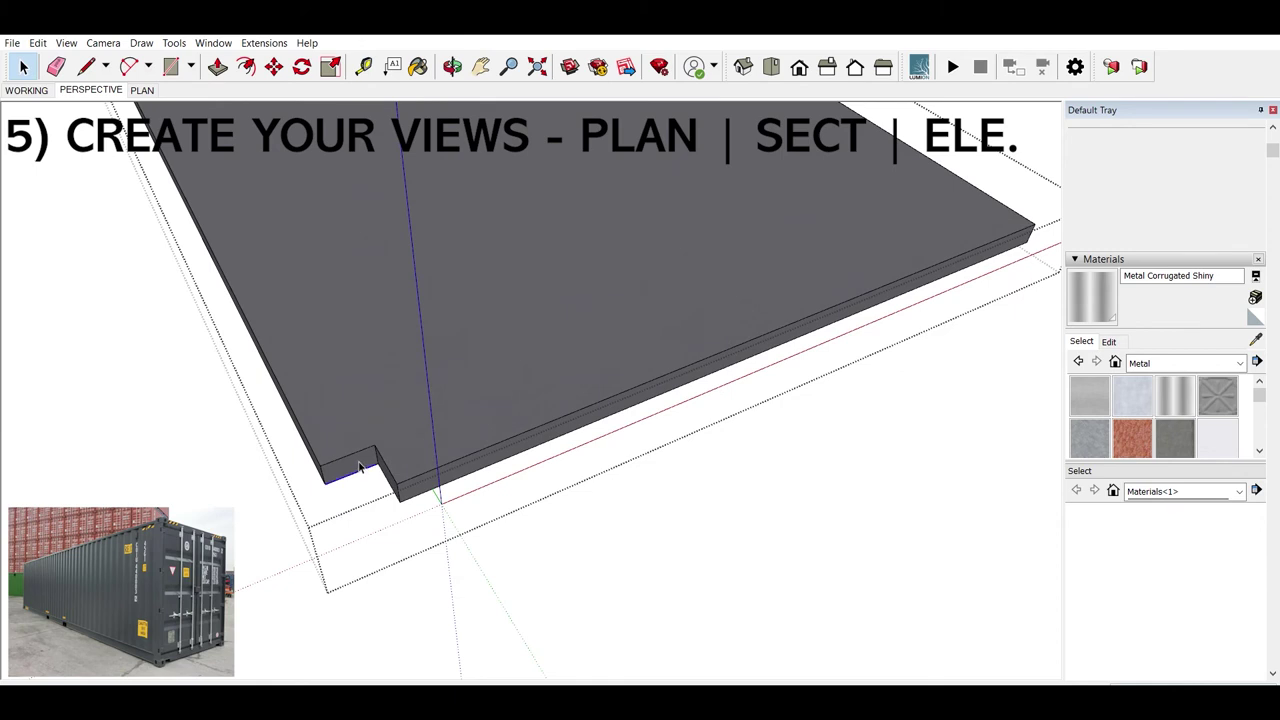
left_click(358, 464)
key("m")
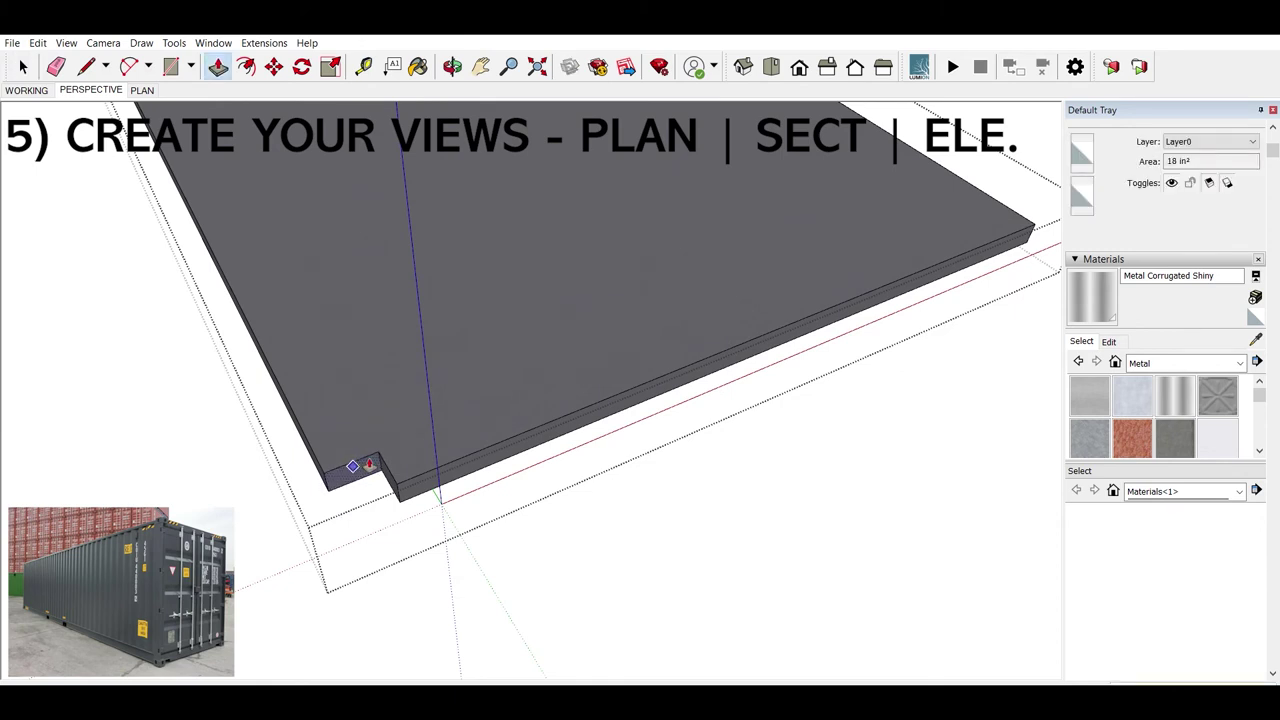
key("space")
scroll("up", 3)
key("p")
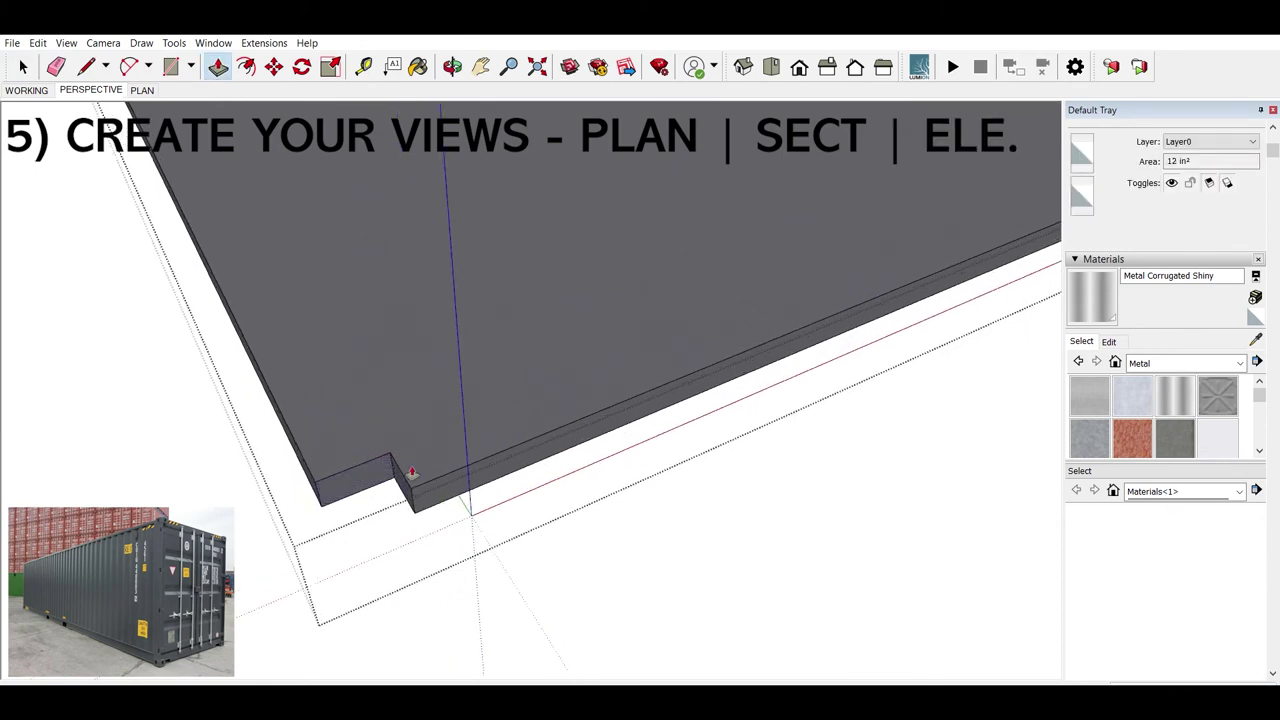
left_click(404, 475)
key("space")
Step: Draw a small square at another slab corner and select its edges
left_click_drag(396, 477, 635, 467)
key("l")
left_click(680, 484)
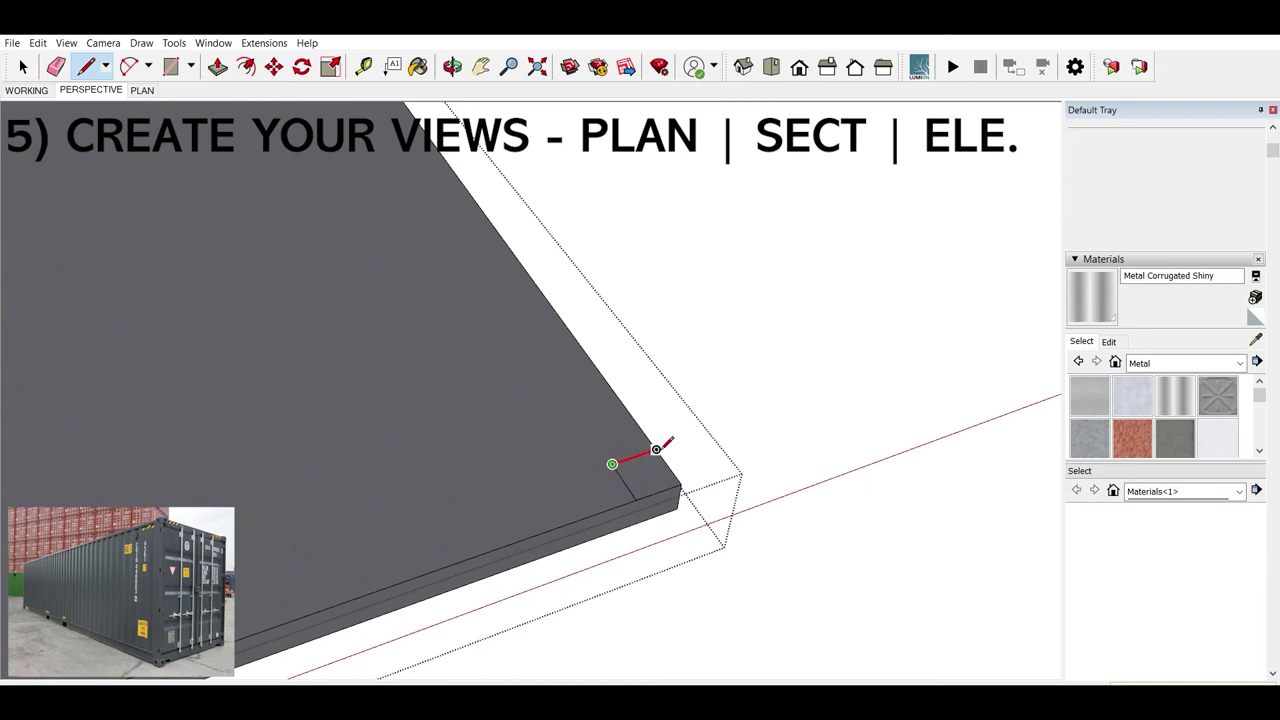
left_click(652, 452)
key("space")
left_click(642, 471)
left_click_drag(641, 467, 640, 499)
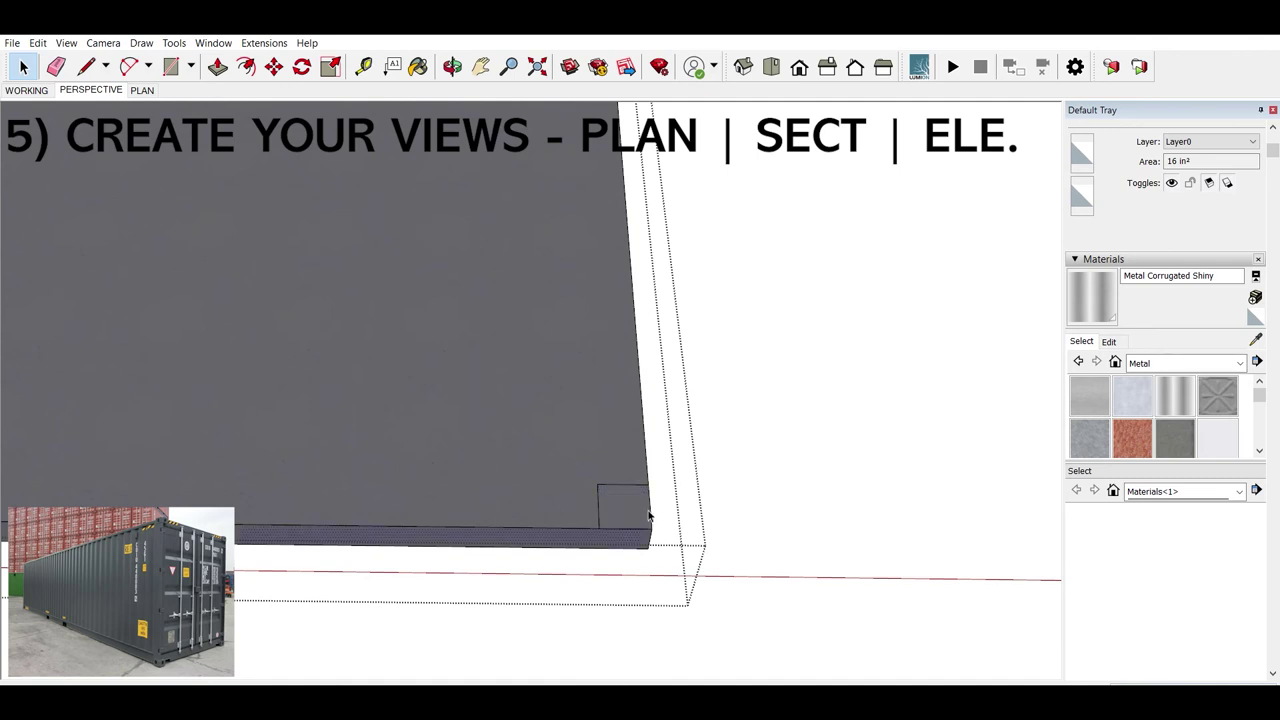
left_click(650, 516)
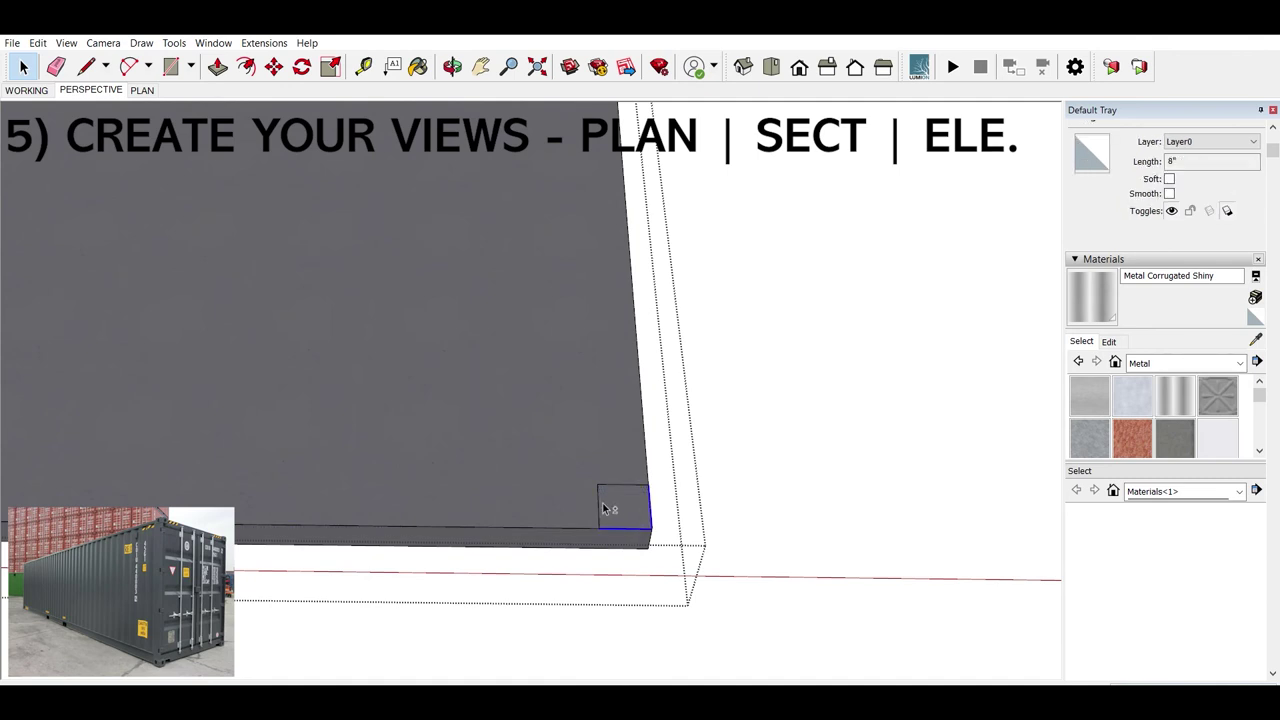
left_click(622, 485)
Step: Move the small square toward the slab corner, then box-select it
left_click_drag(620, 481, 425, 540)
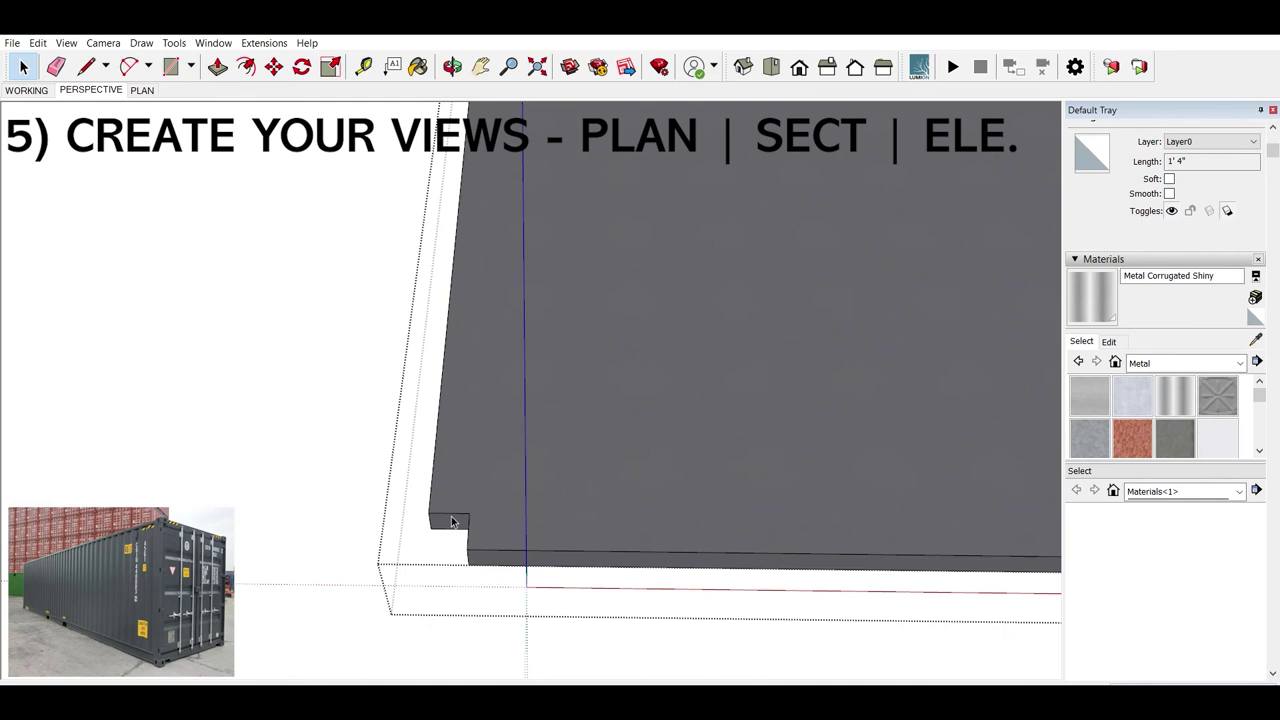
scroll("up", 3)
scroll("up", 3)
key("m")
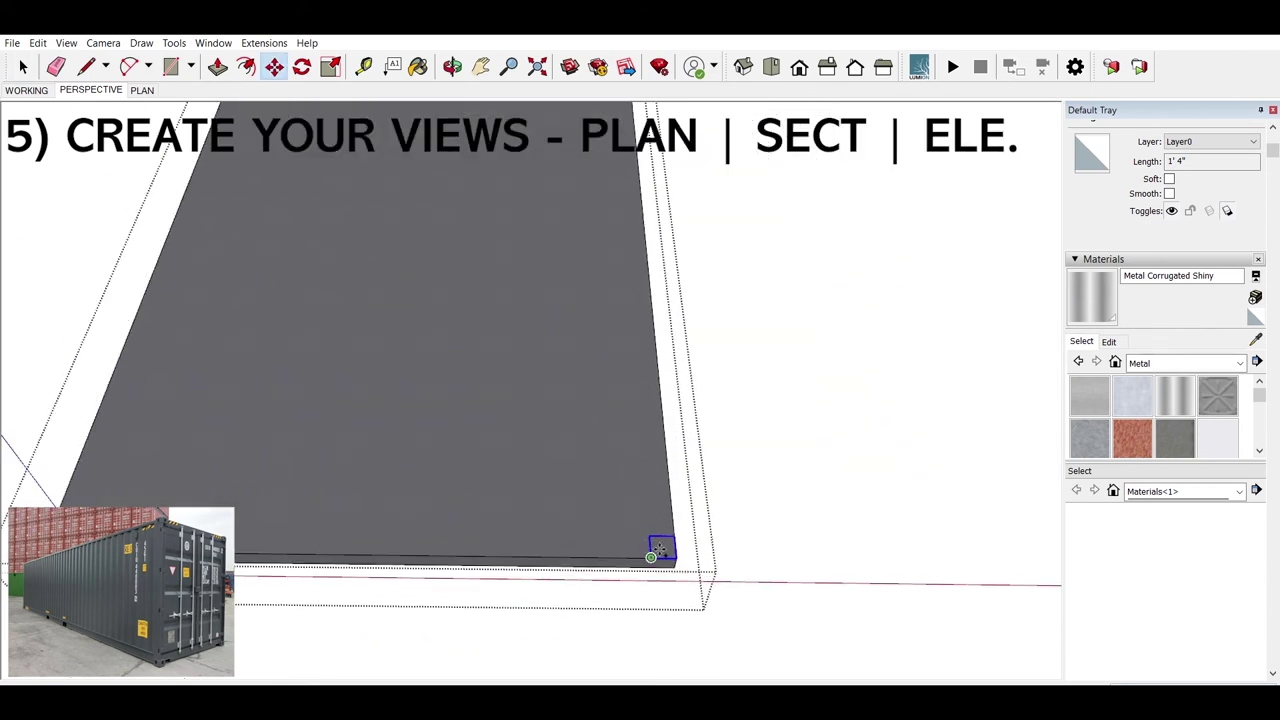
left_click(651, 553)
scroll("down", 3)
left_click_drag(608, 566, 449, 177)
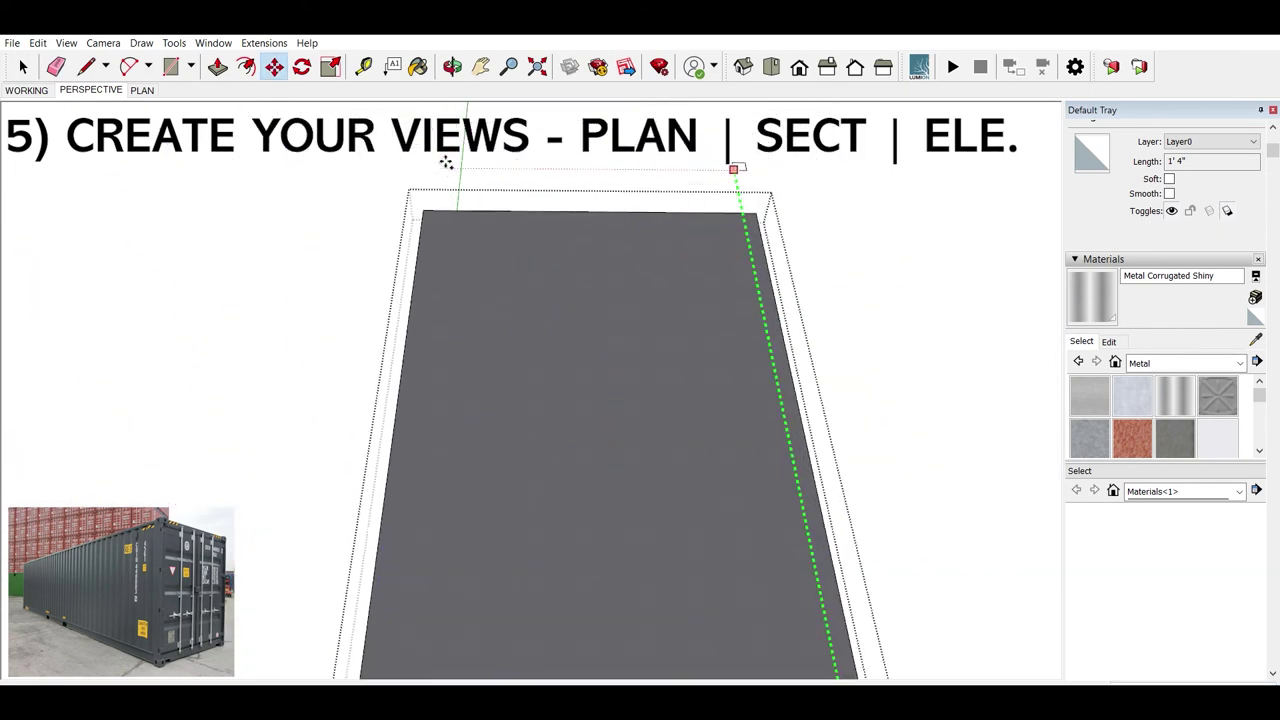
left_click(427, 207)
scroll("up", 3)
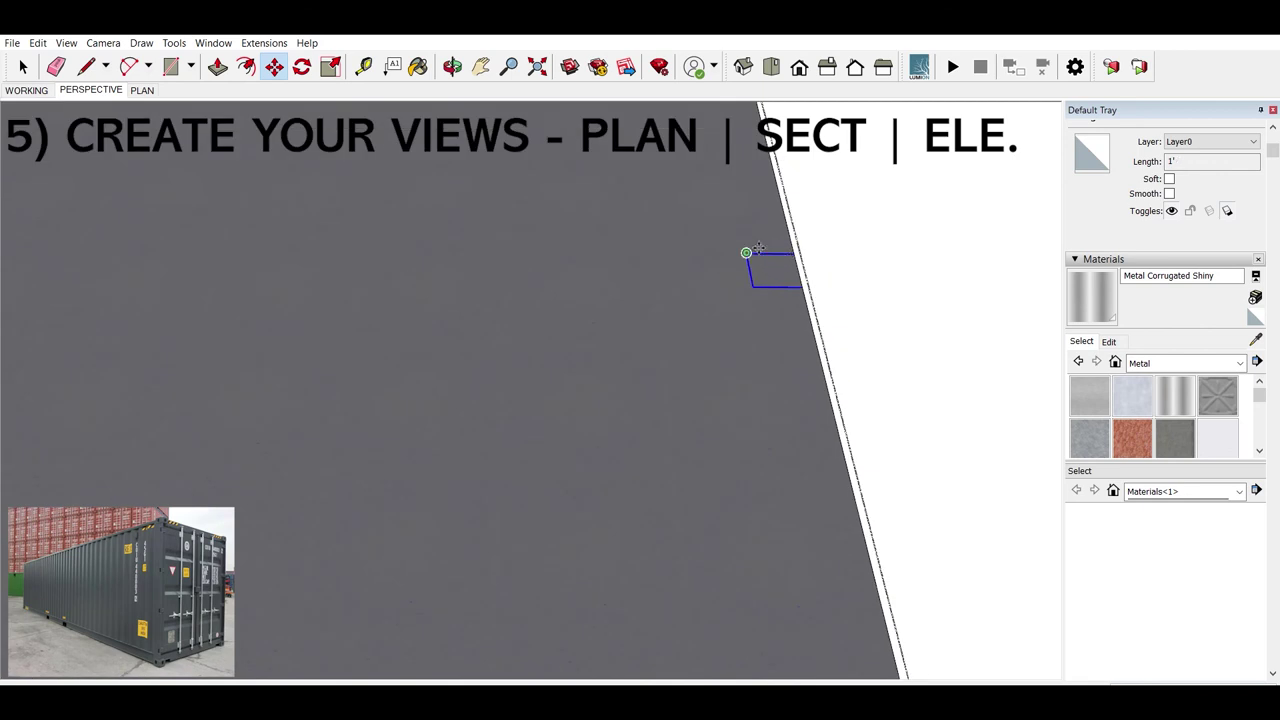
scroll("down", 3)
scroll("down", 3)
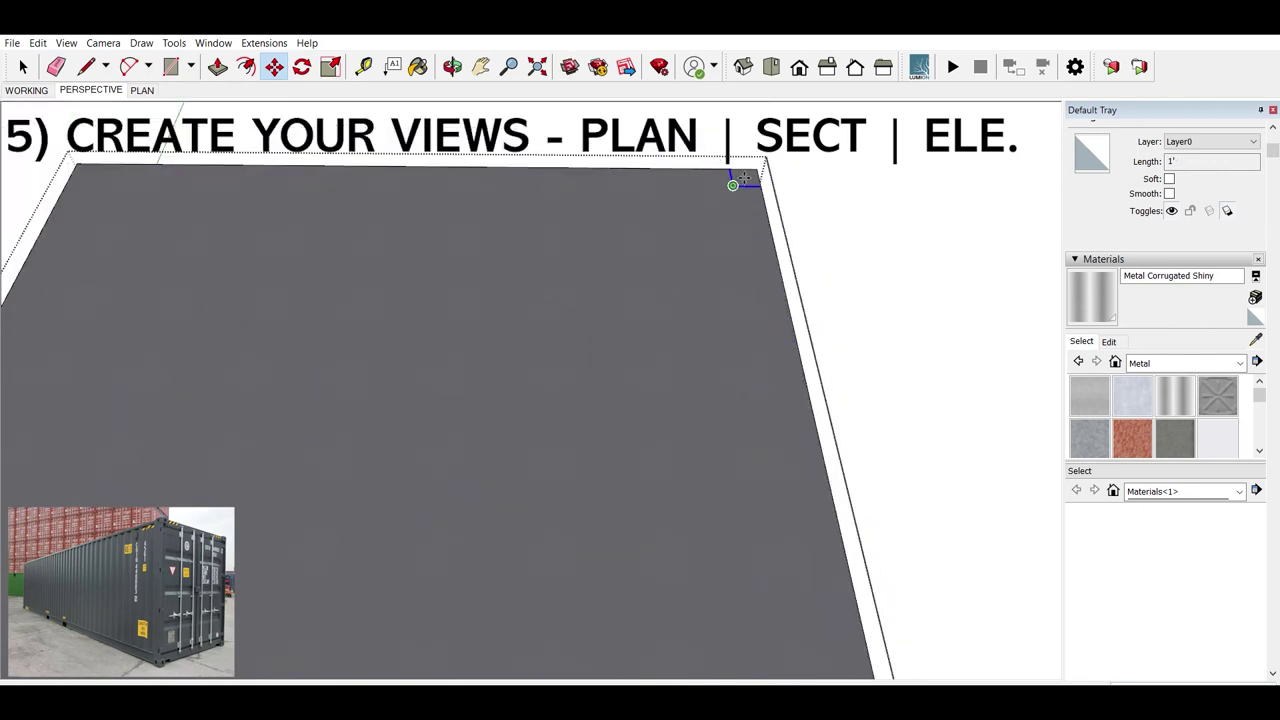
scroll("down", 3)
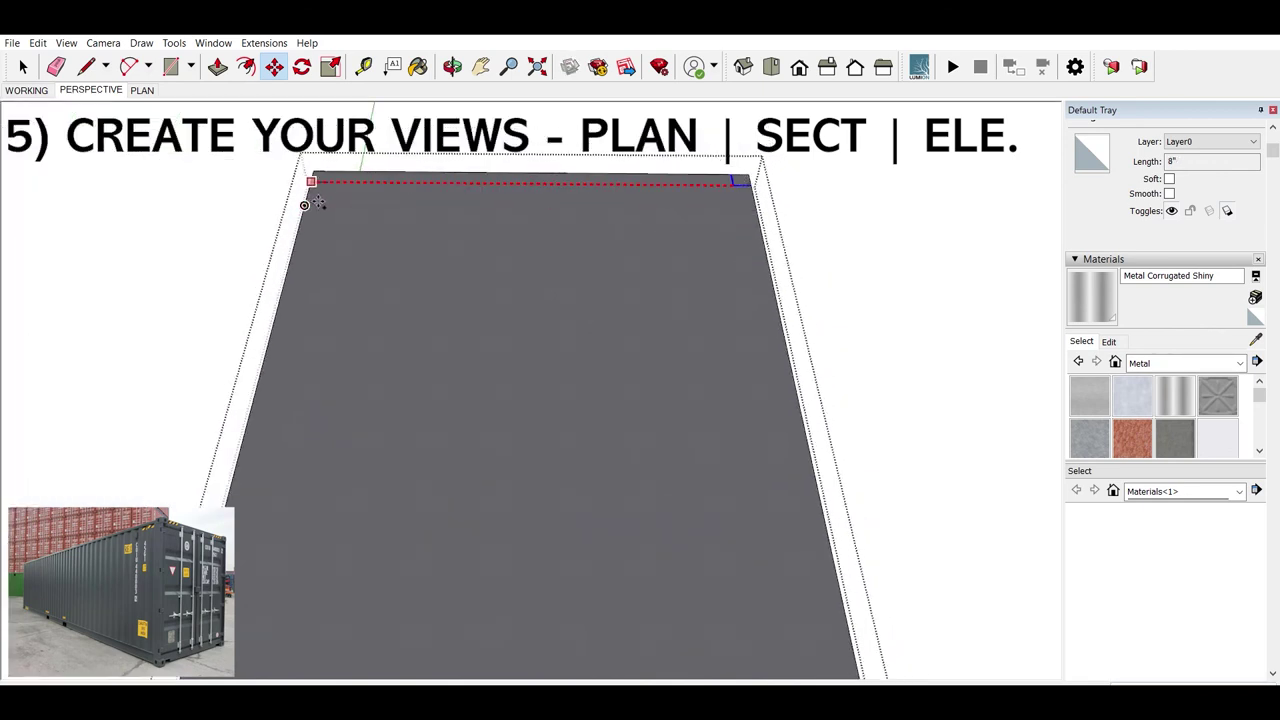
key("space")
left_click_drag(619, 158, 419, 374)
left_click_drag(366, 297, 517, 362)
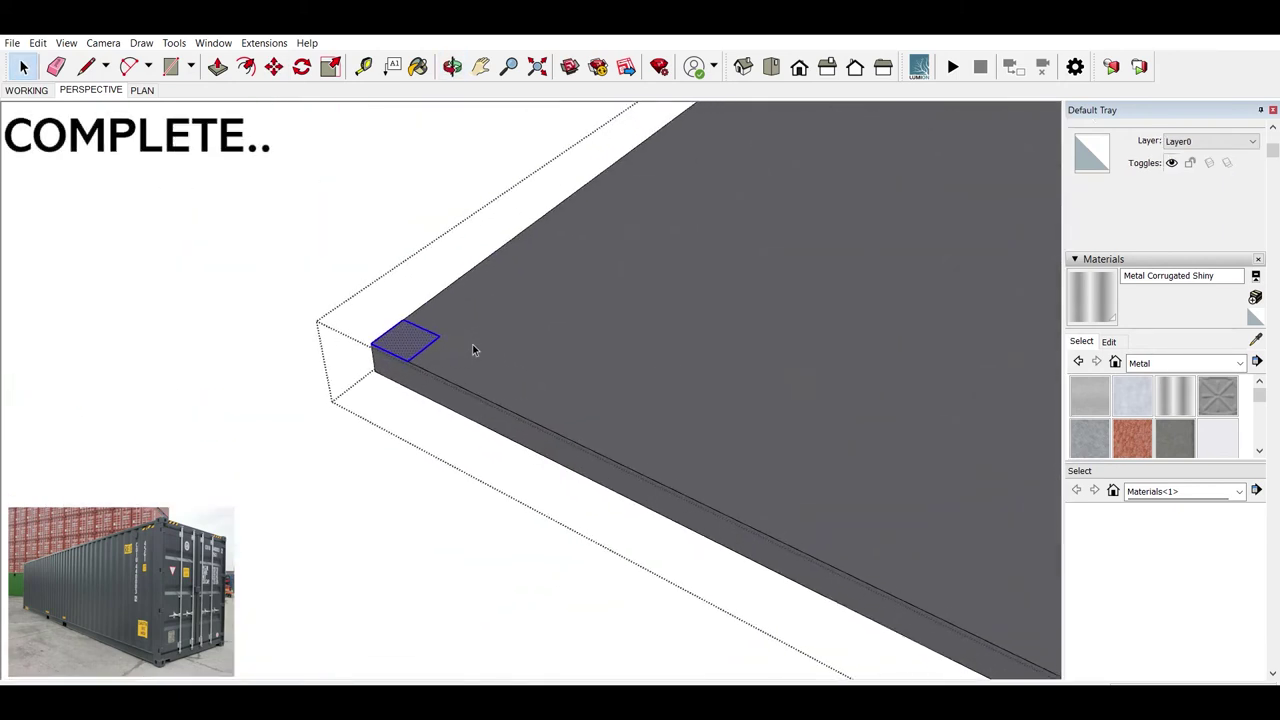
Step: Move the square to the slab's other corner and push it down into a notch
key("m")
scroll("down", 3)
scroll("up", 3)
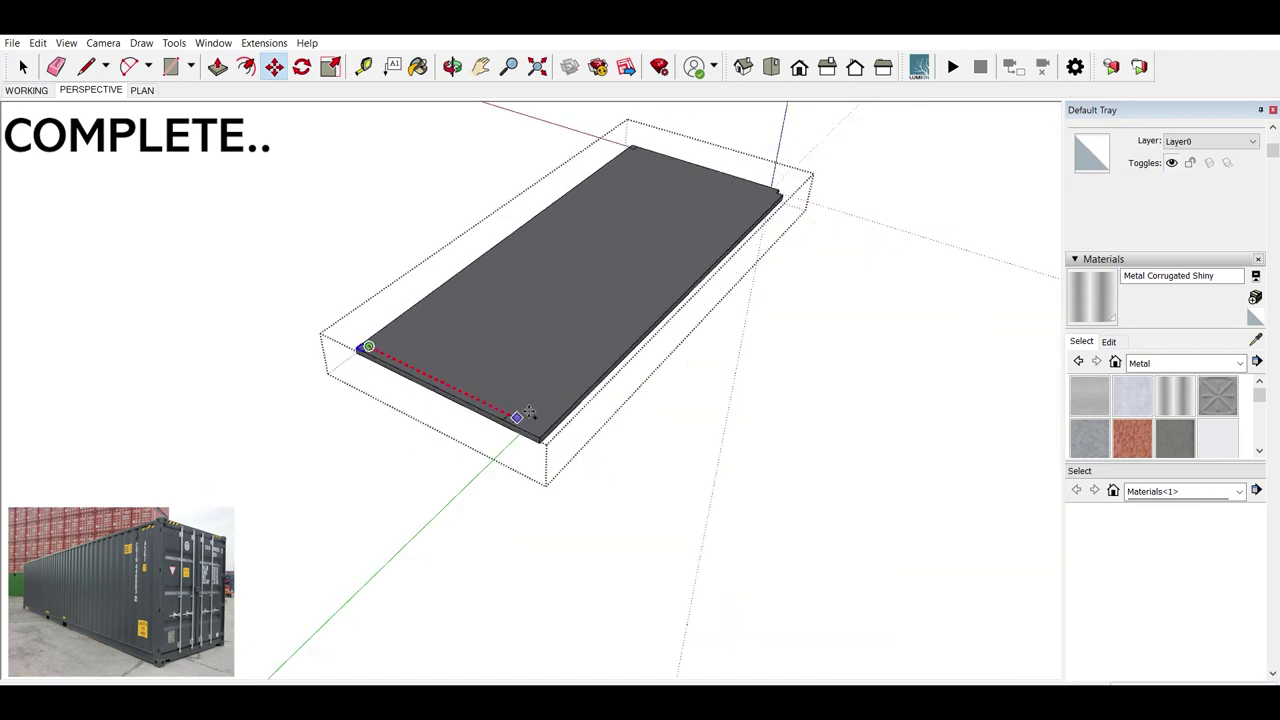
scroll("up", 3)
left_click(547, 432)
key("space")
scroll("up", 3)
left_click(547, 432)
key("p")
left_click_drag(545, 440, 631, 483)
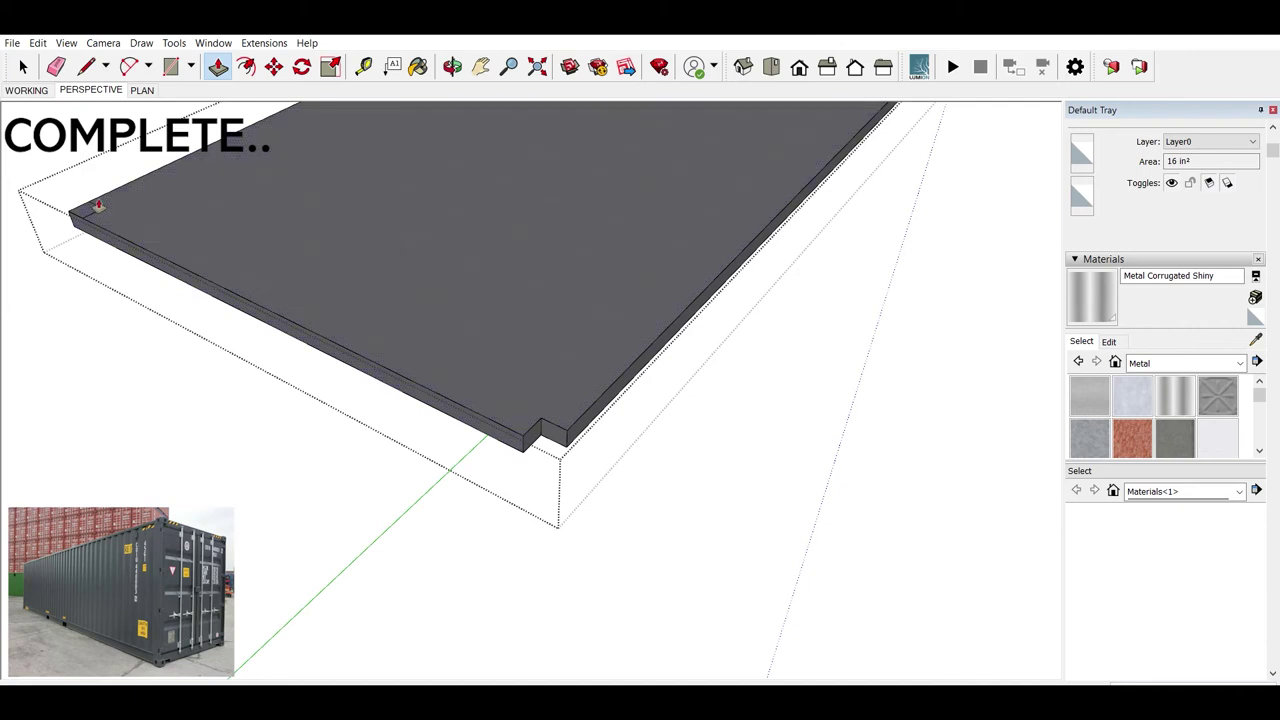
scroll("down", 3)
scroll("up", 3)
scroll("up", 3)
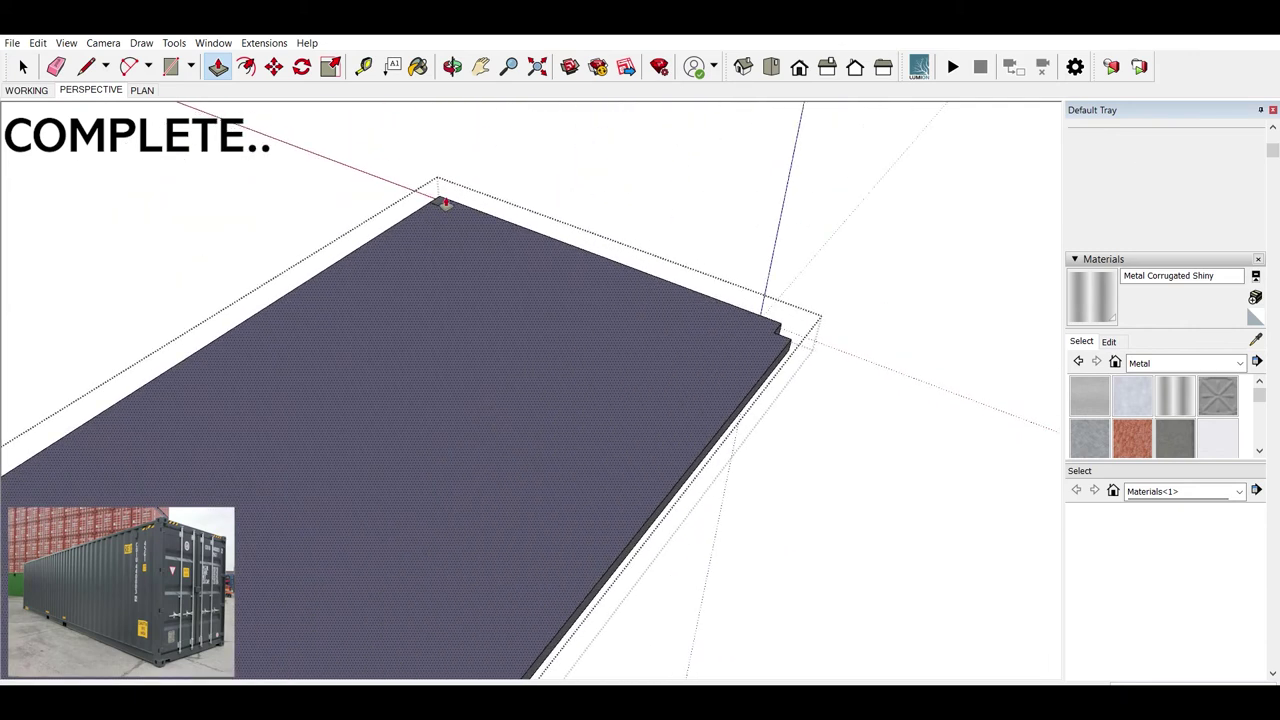
key("space")
scroll("up", 3)
scroll("down", 3)
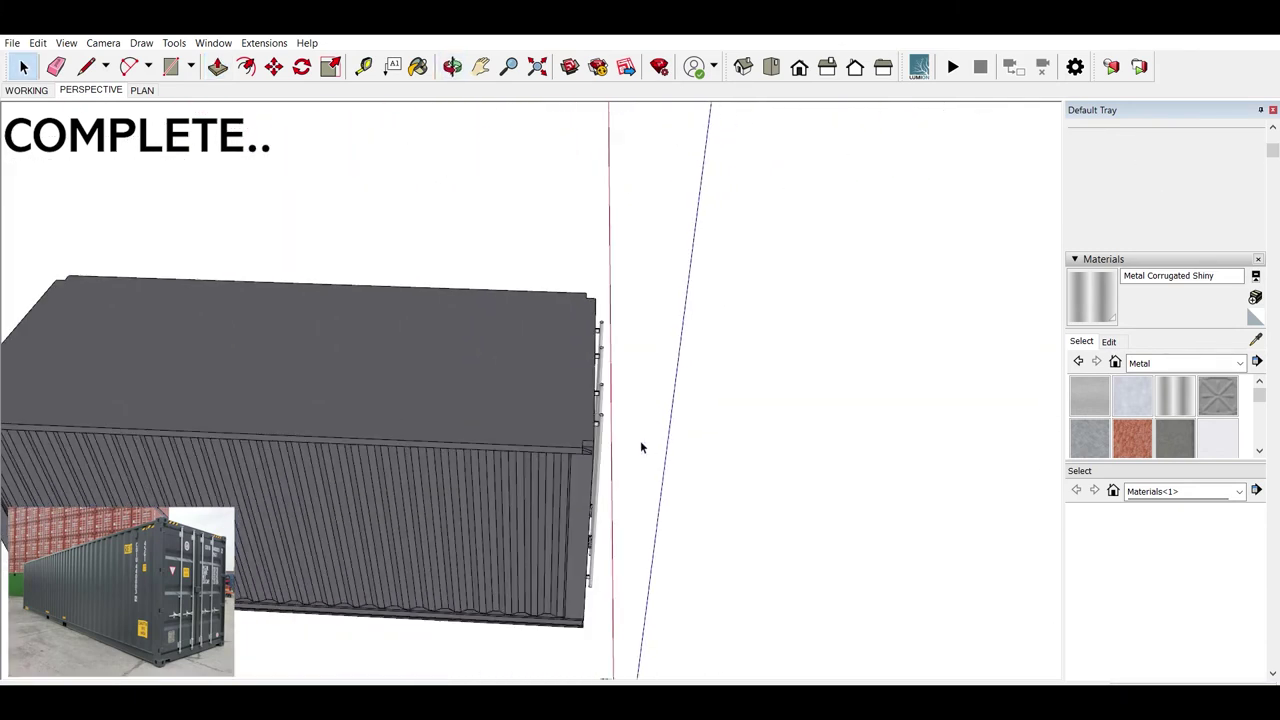
Step: Draw a square at the container's top corner, group it, and open it for editing
left_click_drag(640, 440, 350, 375)
scroll("up", 3)
scroll("up", 3)
left_click(416, 407)
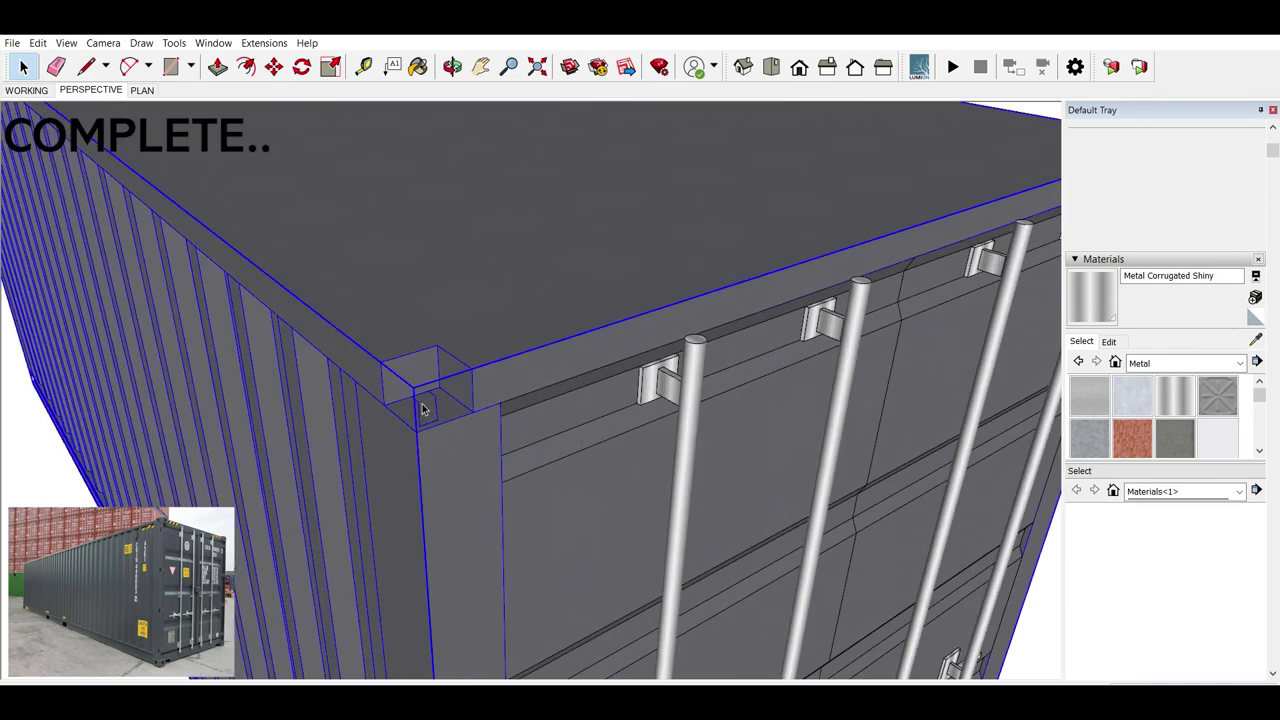
key("r")
left_click(419, 425)
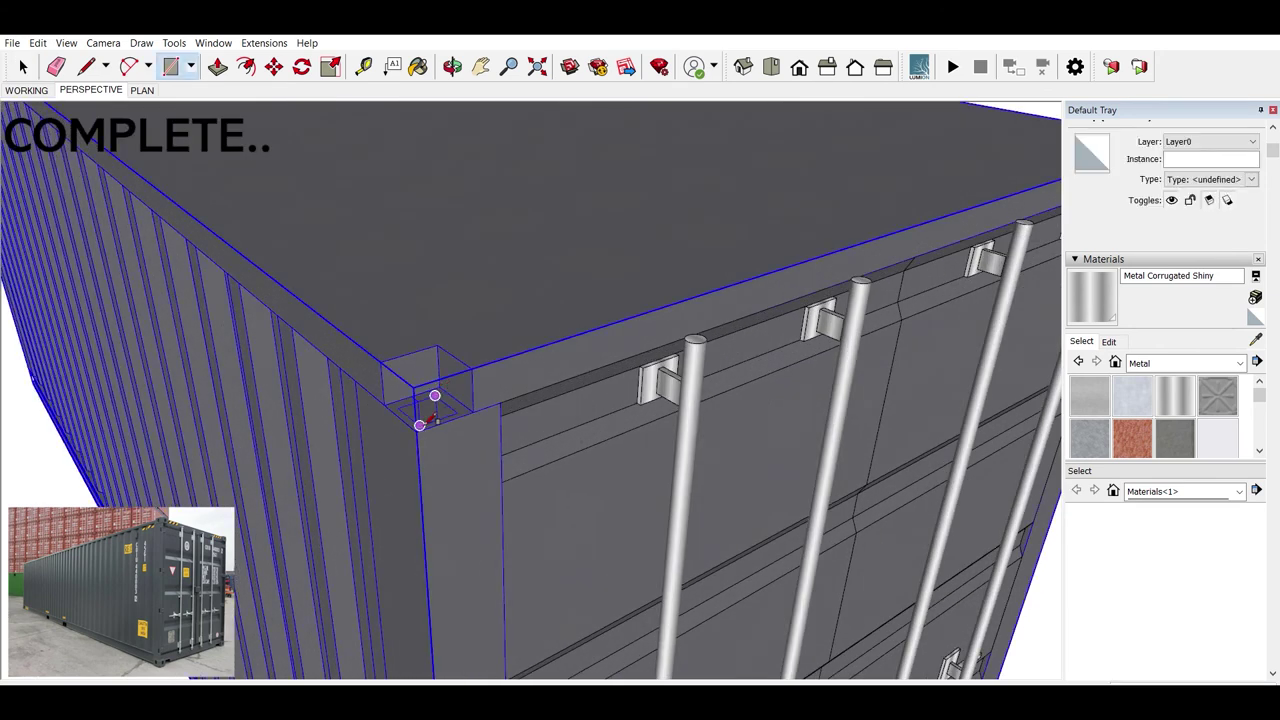
scroll("up", 3)
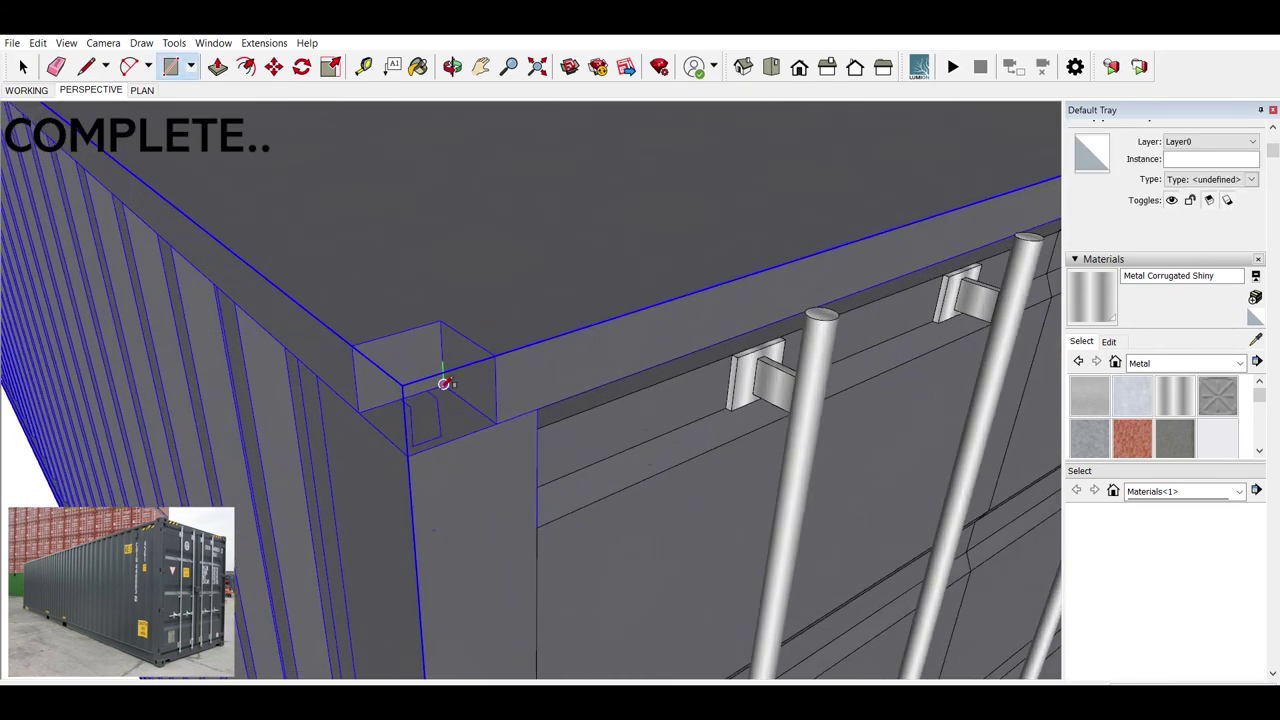
left_click(418, 461)
key("space")
left_click(467, 420)
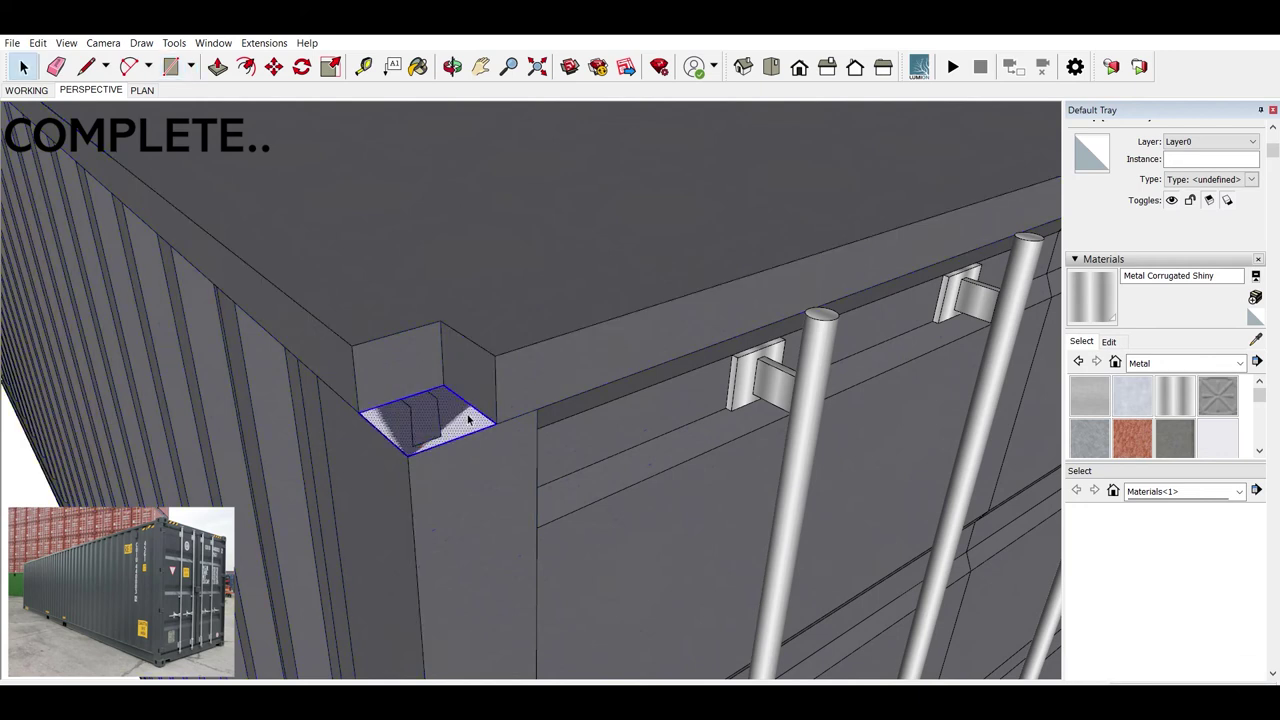
key("ctrl+g")
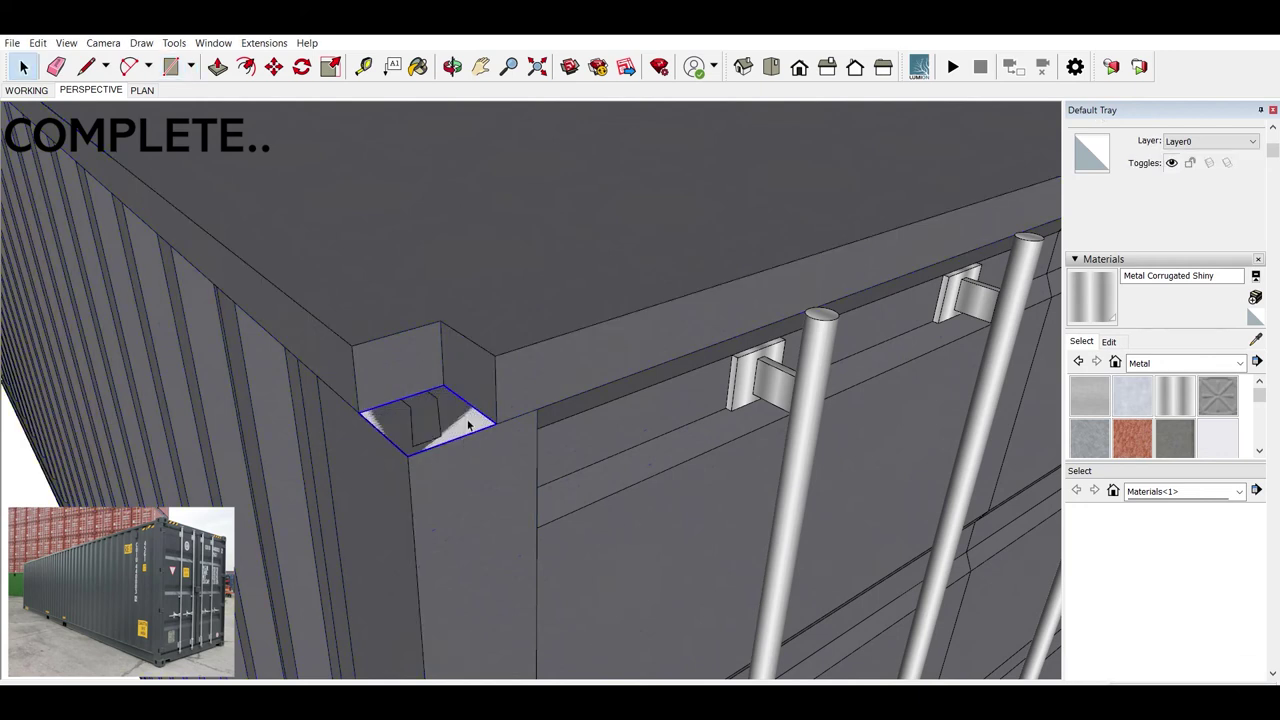
double_click(468, 425)
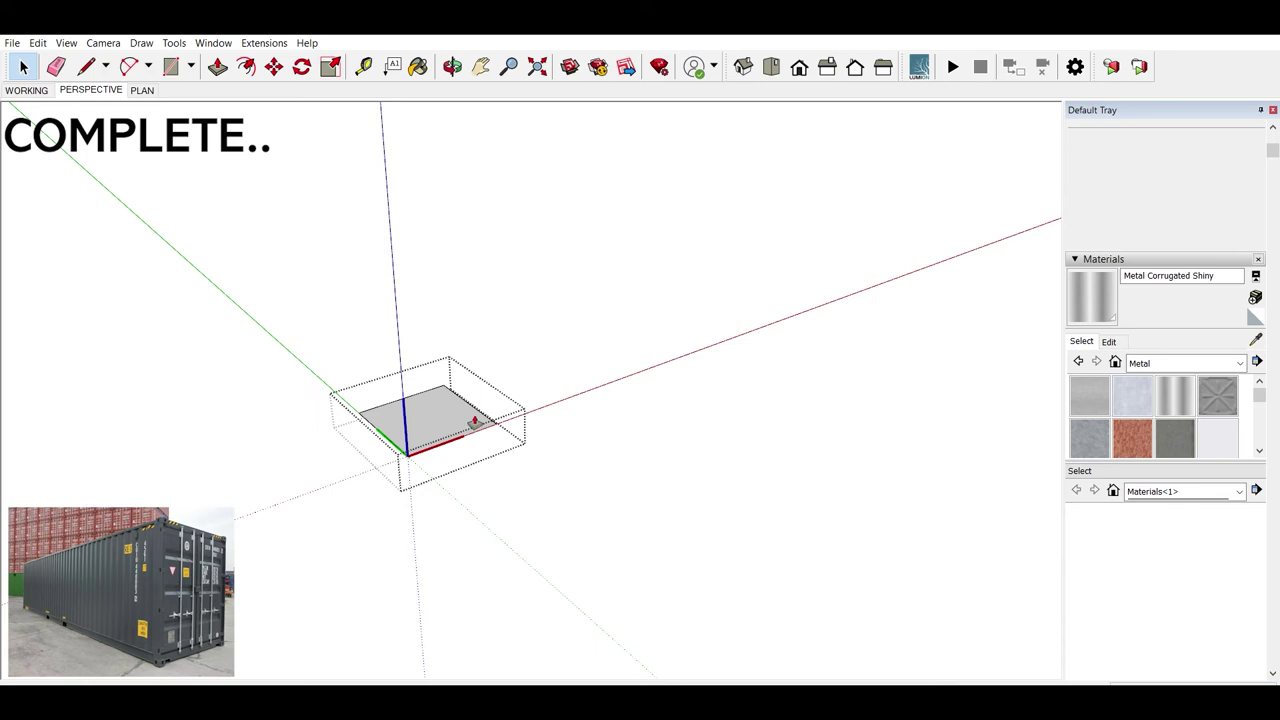
Step: Push/Pull the corner square up into a box and close its group
key("p")
left_click_drag(468, 425, 525, 330)
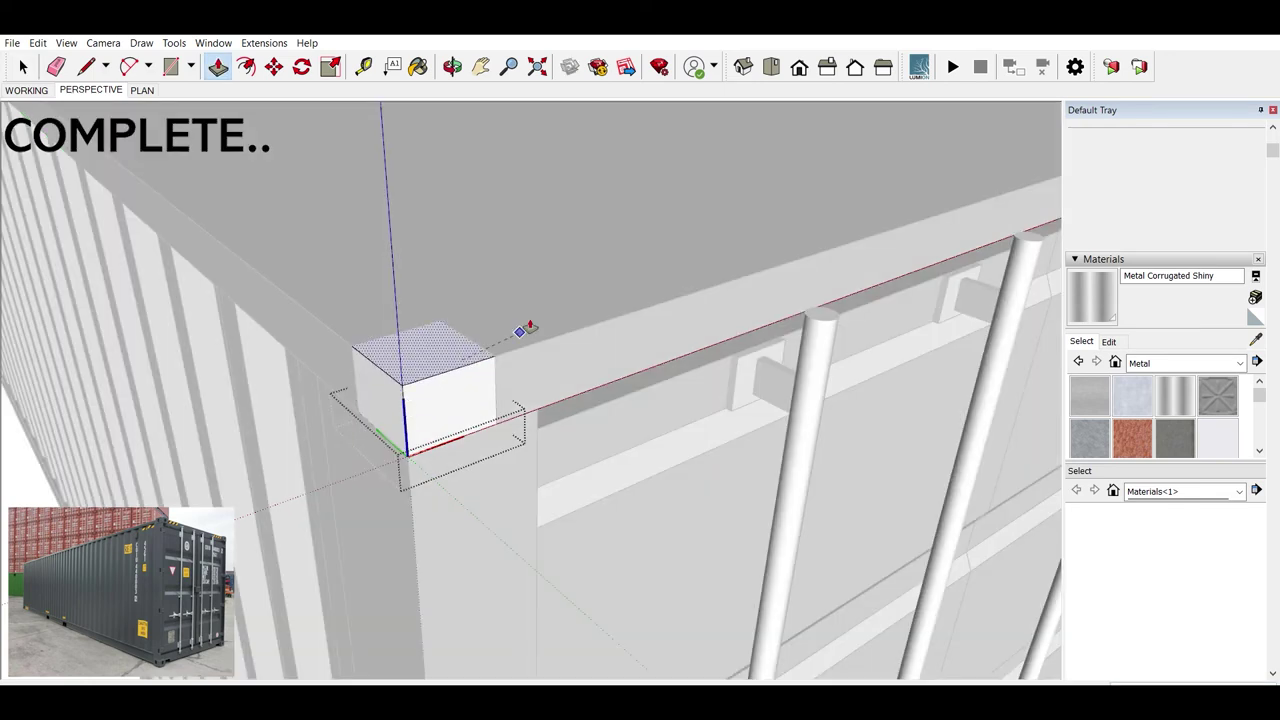
left_click(525, 330)
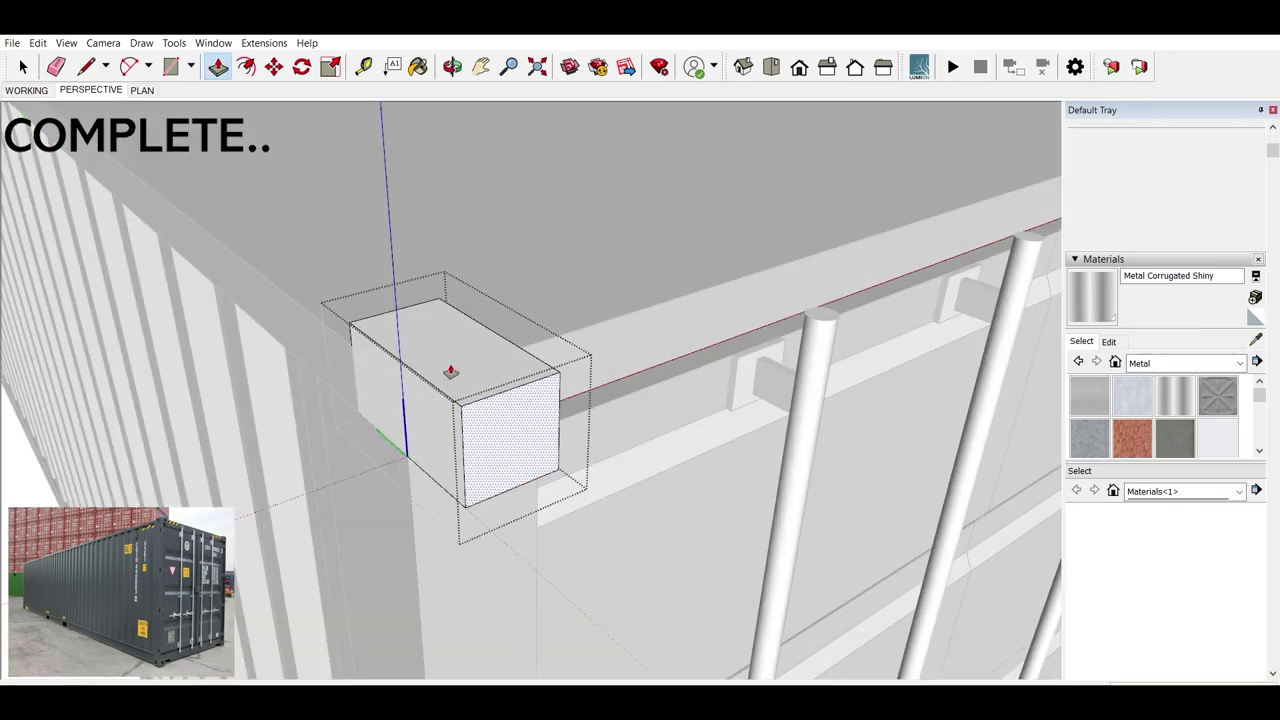
left_click(453, 372)
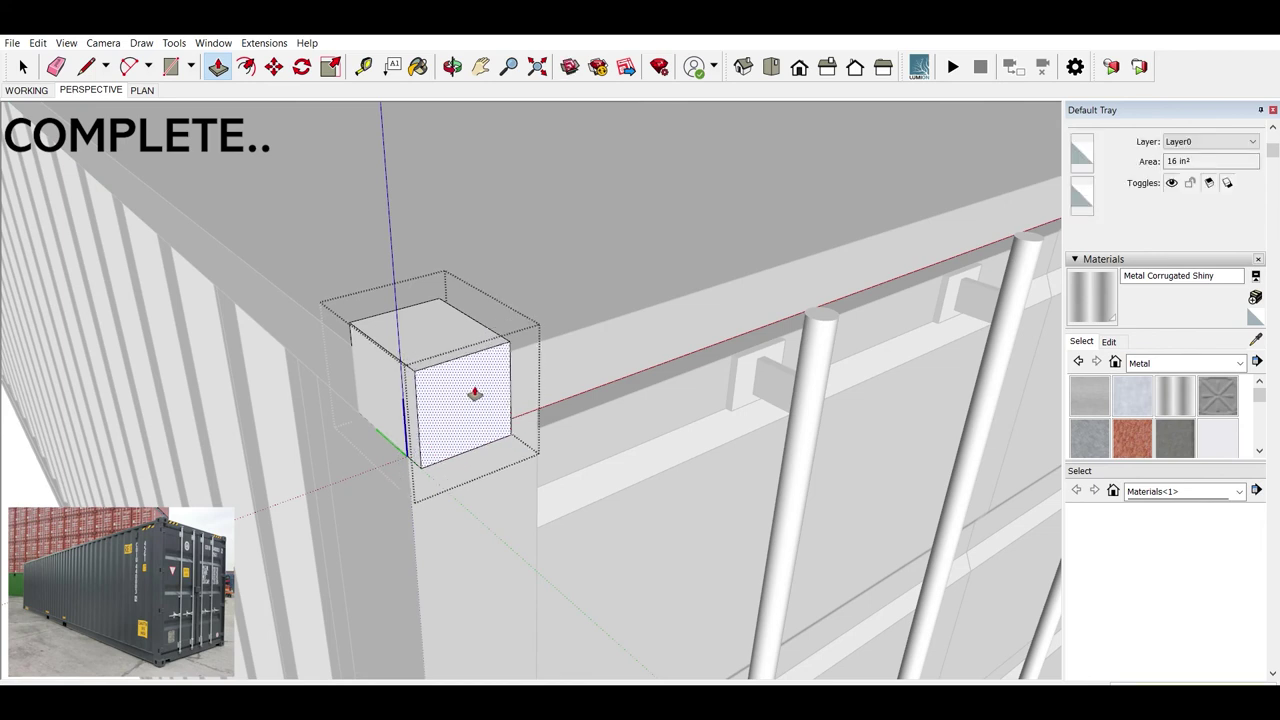
key("space")
left_click(363, 395)
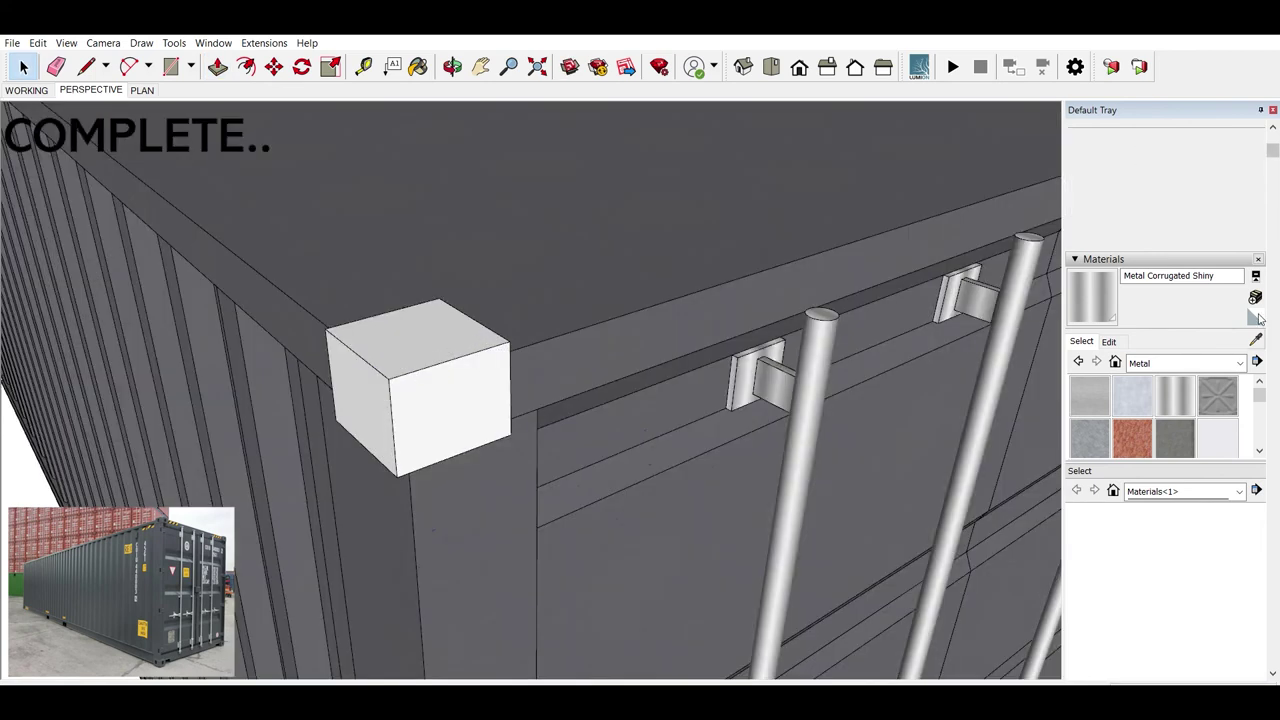
Step: Paint every face of the box with the Metal Silver material
key("b")
key("space")
triple_click(443, 374)
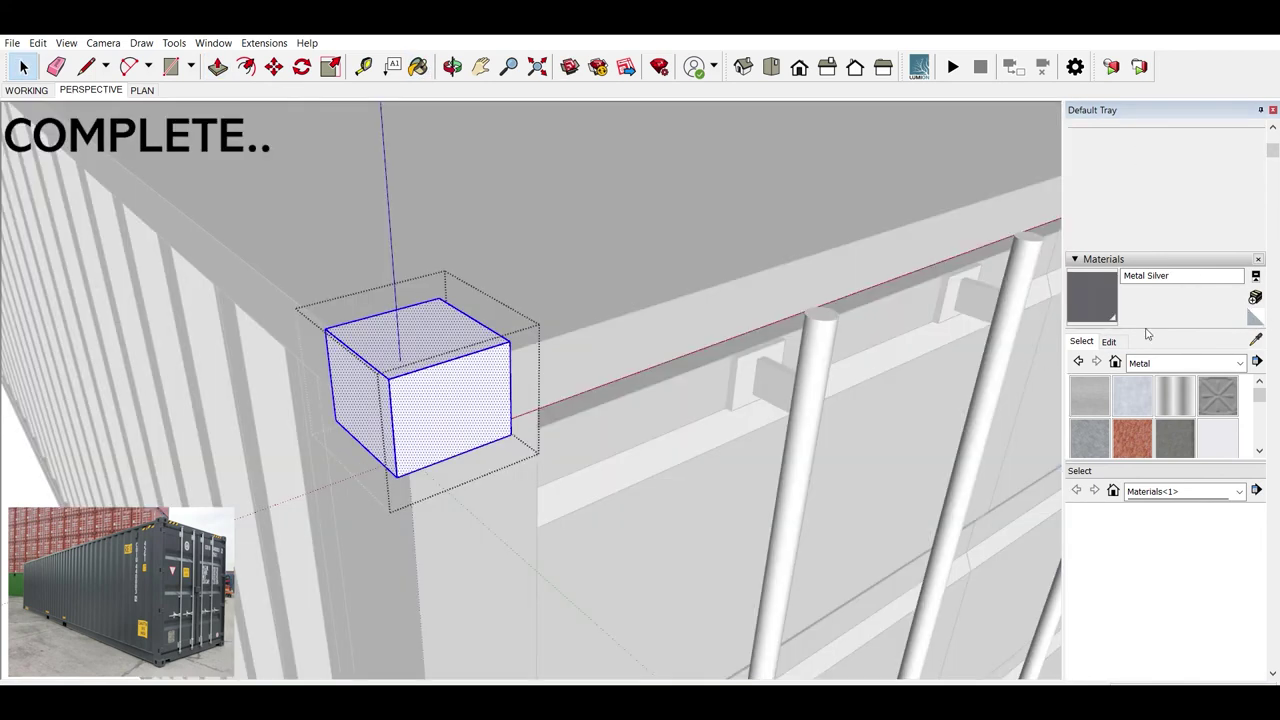
key("b")
left_click(443, 386)
key("space")
key("Escape")
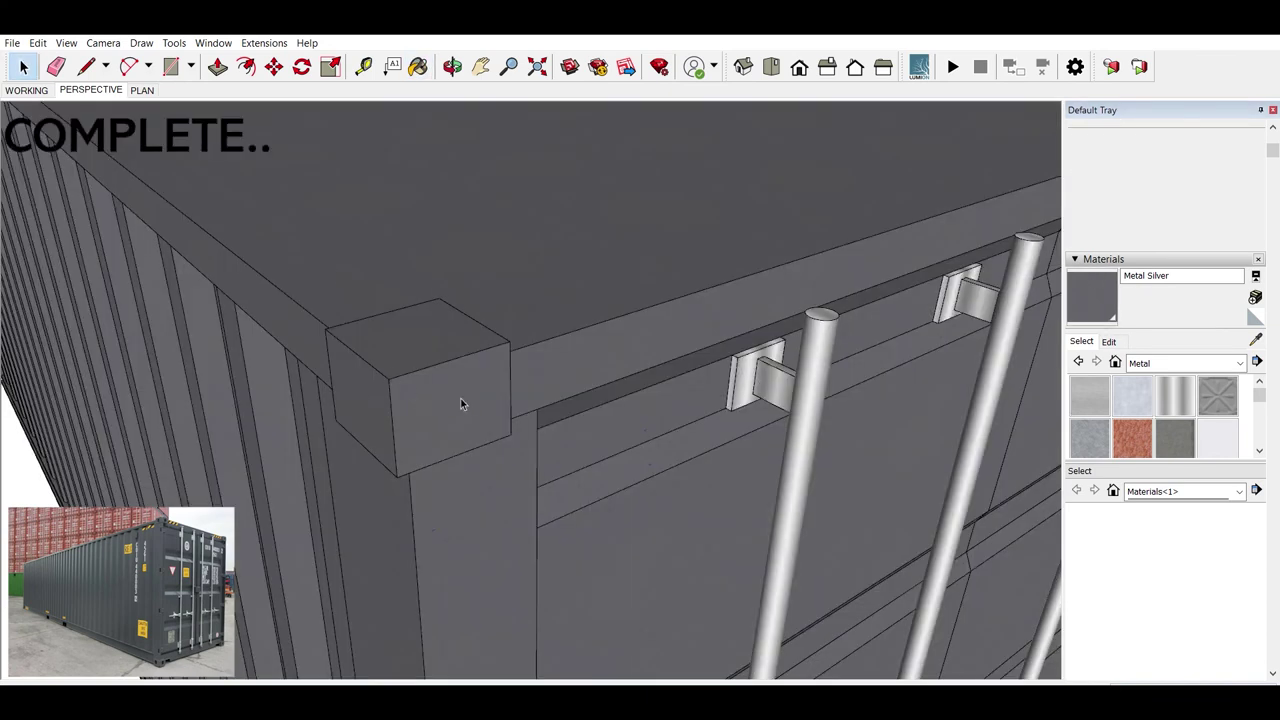
Step: Draw a vertical edge down the box's front face
key("l")
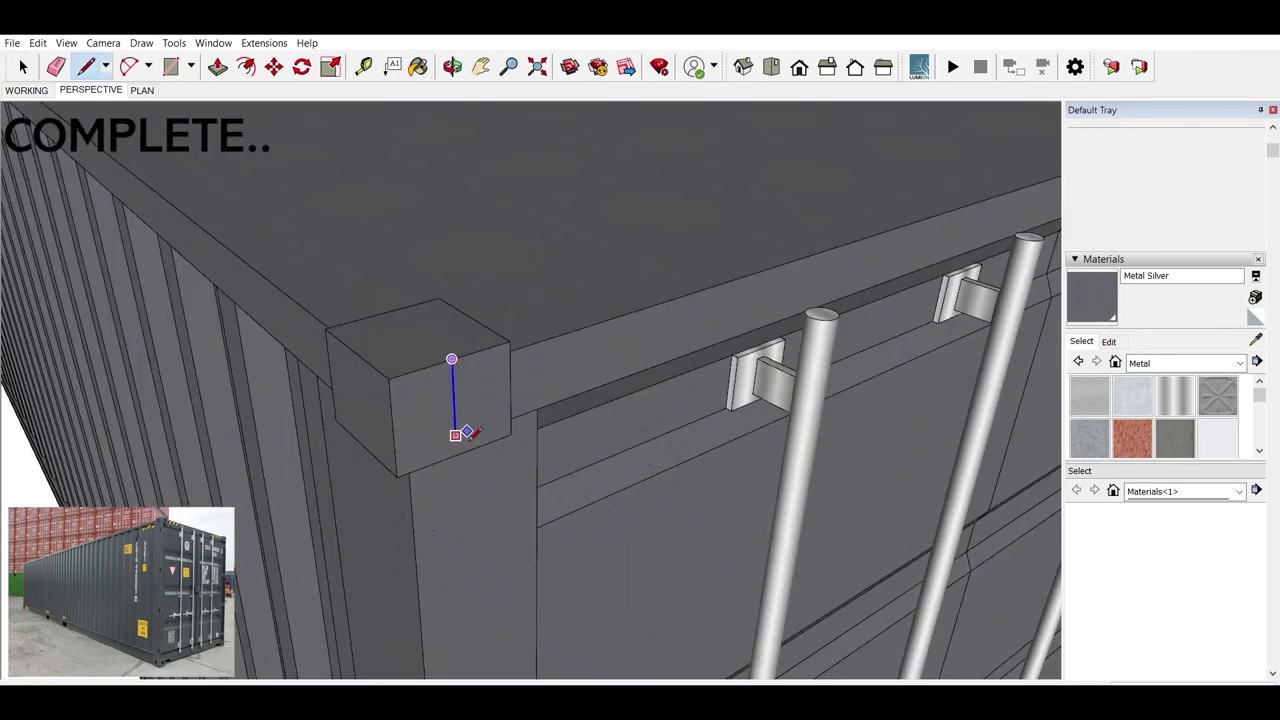
left_click(456, 456)
key("space")
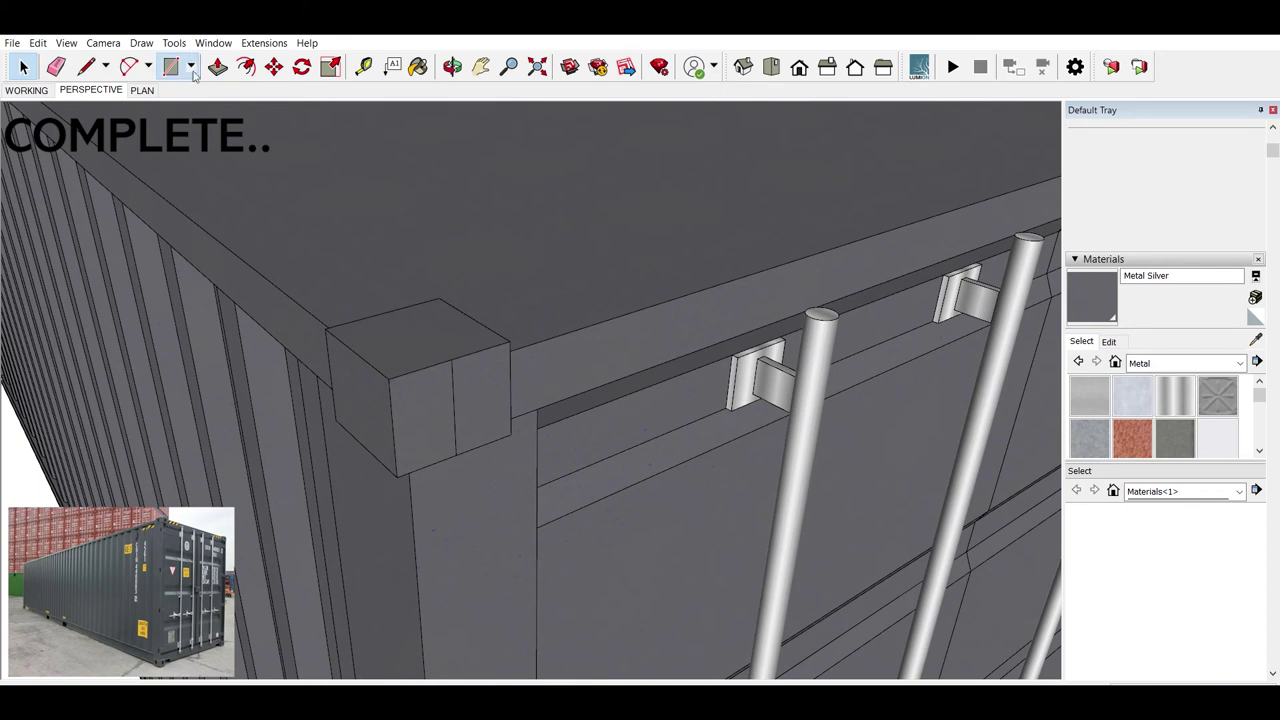
Step: Draw a circle on the corner box's front face
key("c")
left_click(454, 408)
left_click(486, 400)
key("space")
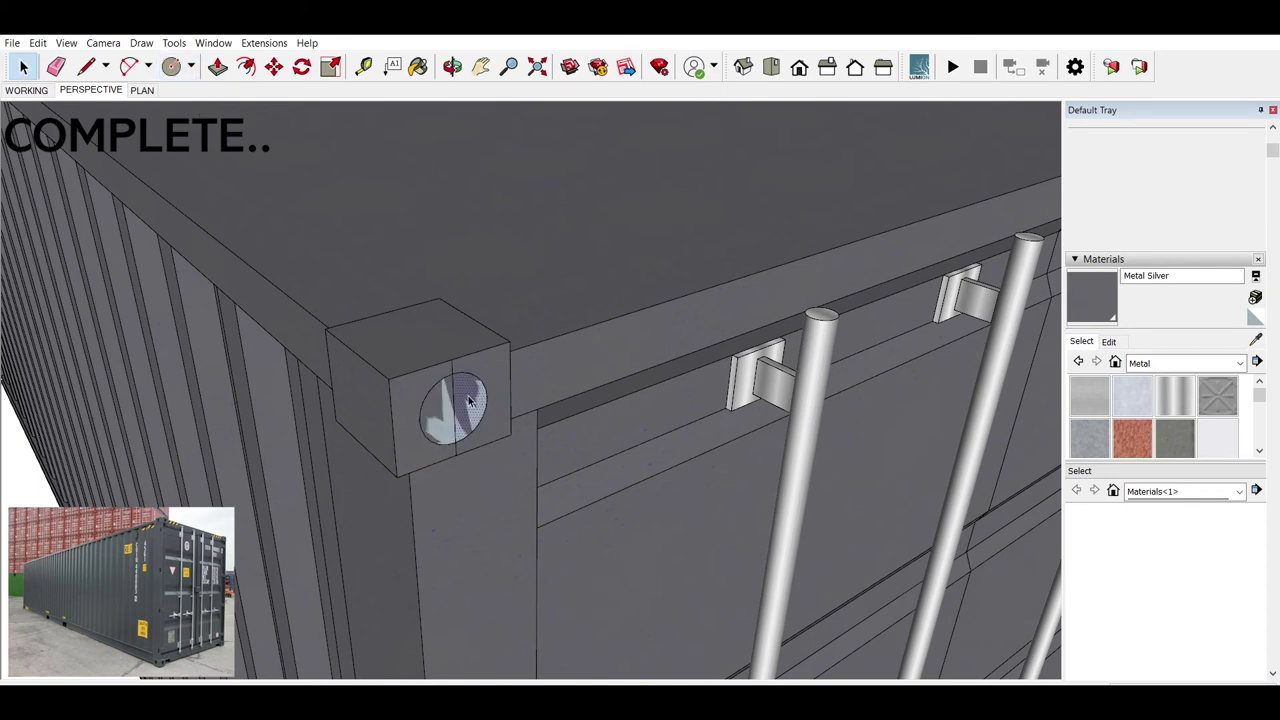
left_click(450, 397)
left_click(455, 376)
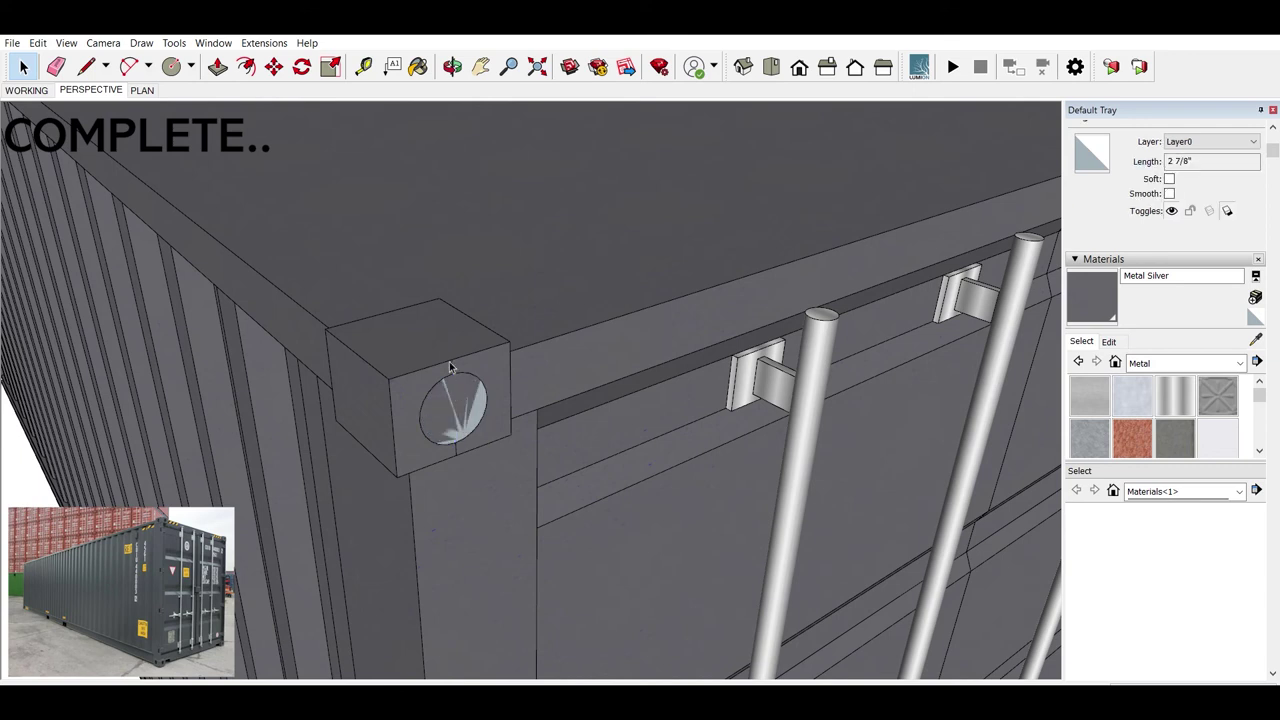
left_click(455, 355)
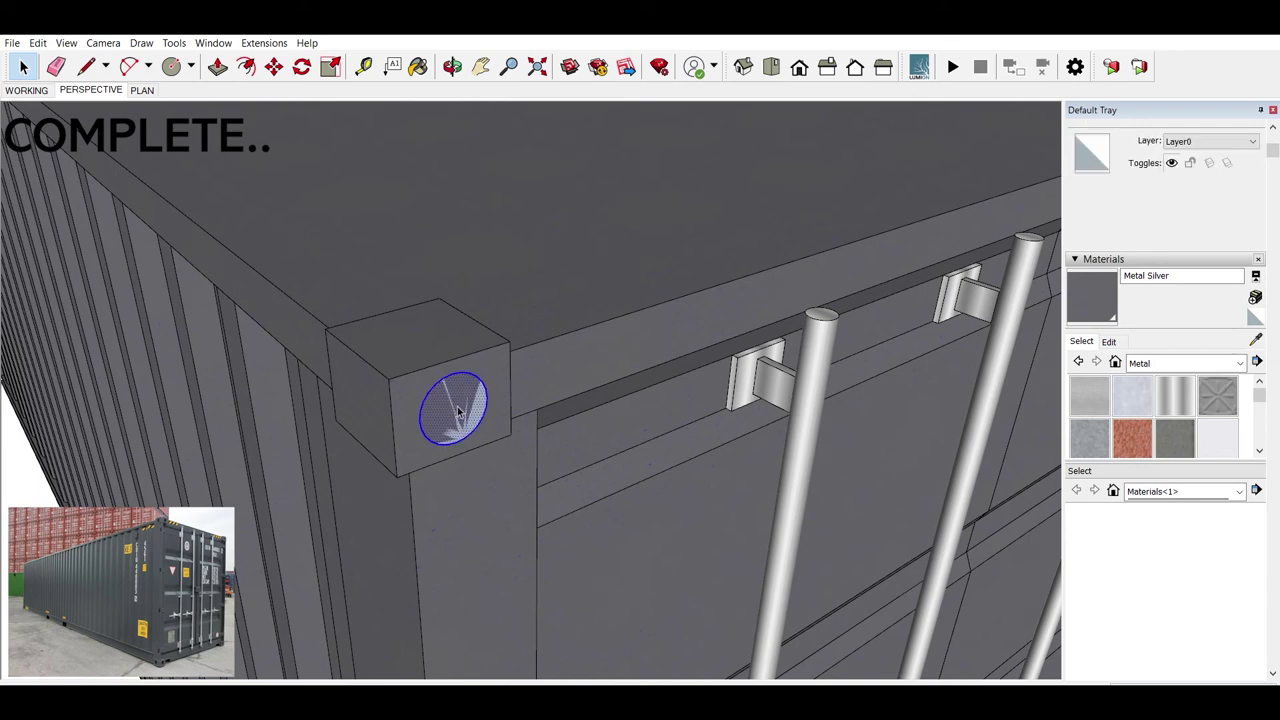
Step: Draw a line across the block's top face and rotate the circle onto its left face
left_click_drag(438, 318, 422, 370)
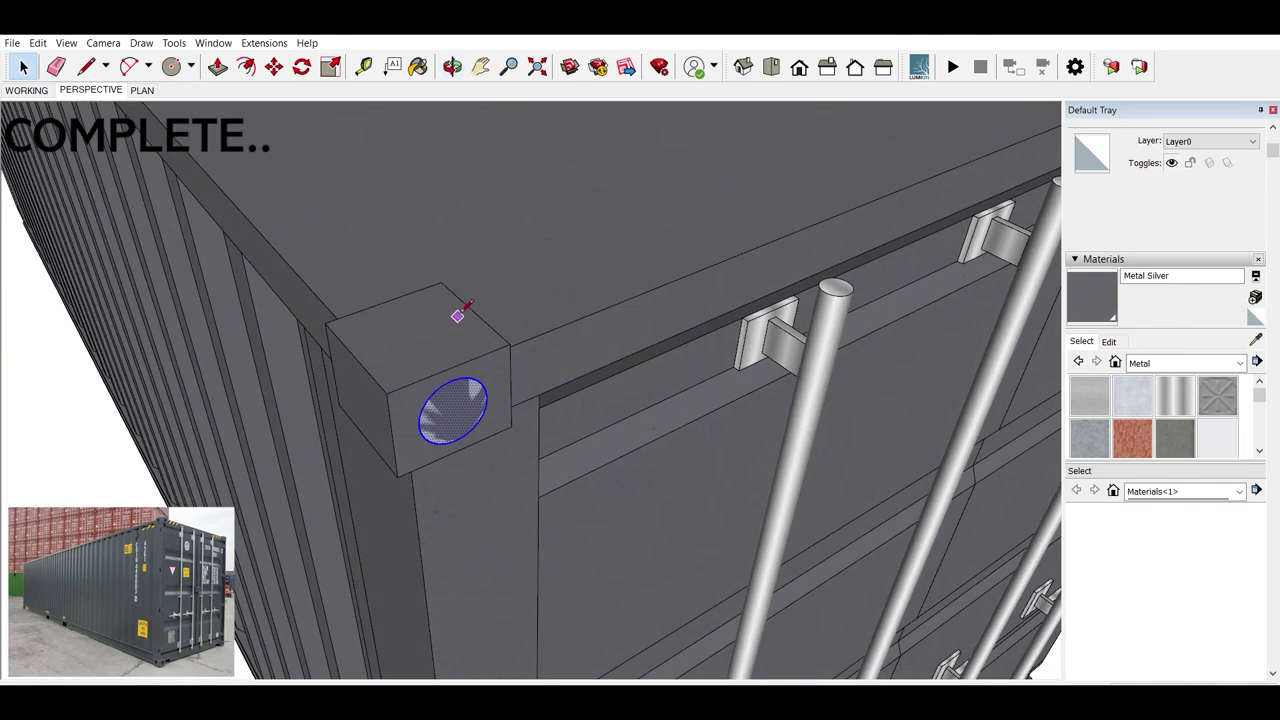
left_click(469, 309)
left_click(354, 357)
key("space")
key("q")
left_click(390, 342)
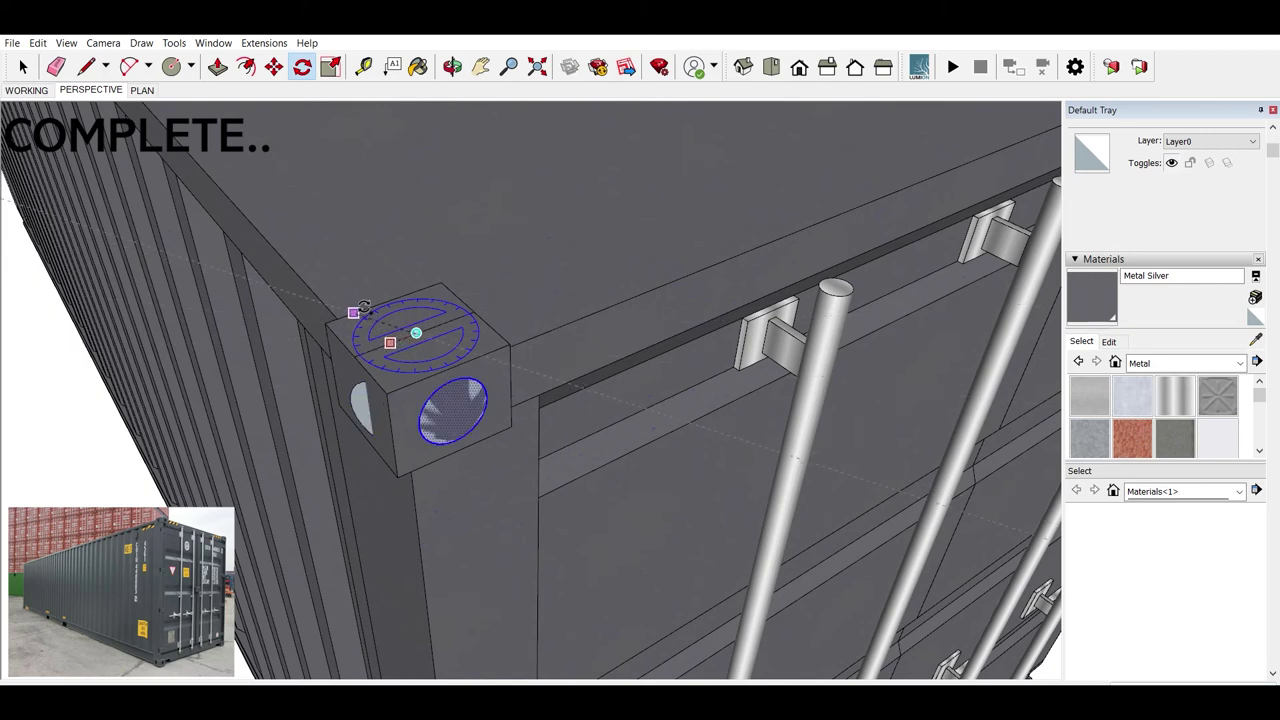
left_click(355, 311)
key("space")
Step: Orbit to another angle and open the corner casting group for editing
left_click_drag(417, 357, 644, 392)
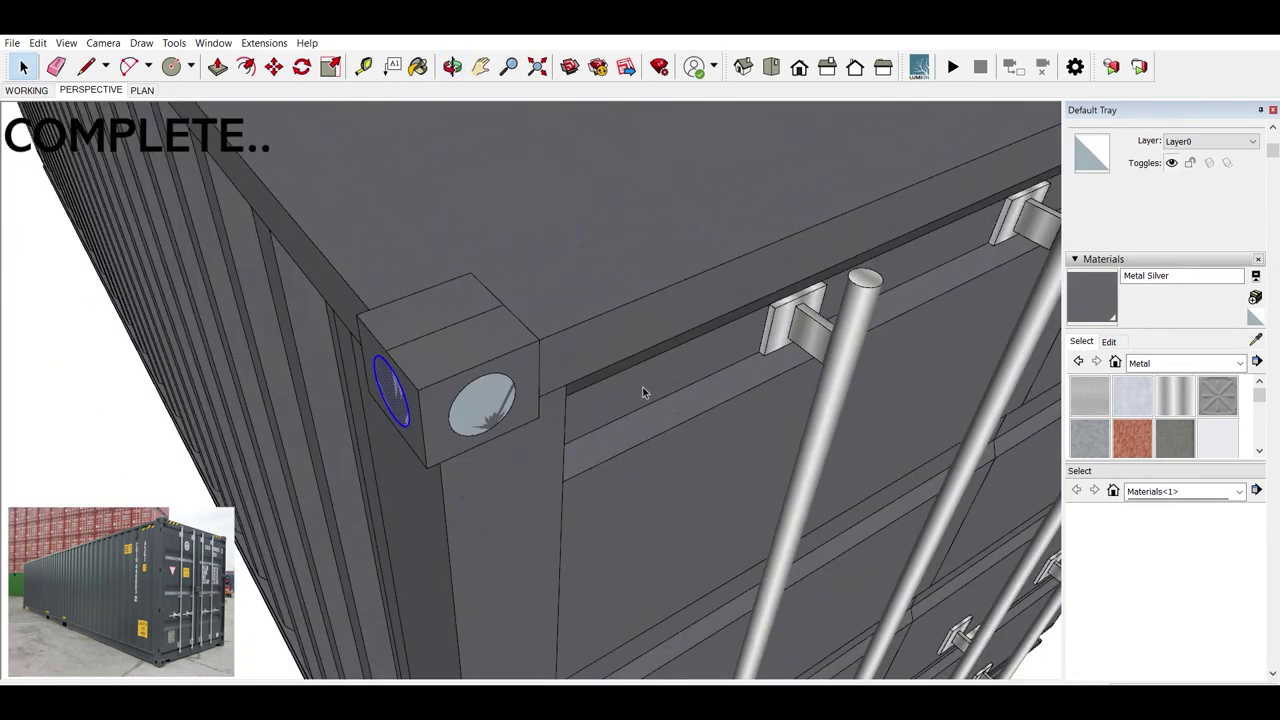
left_click(485, 389)
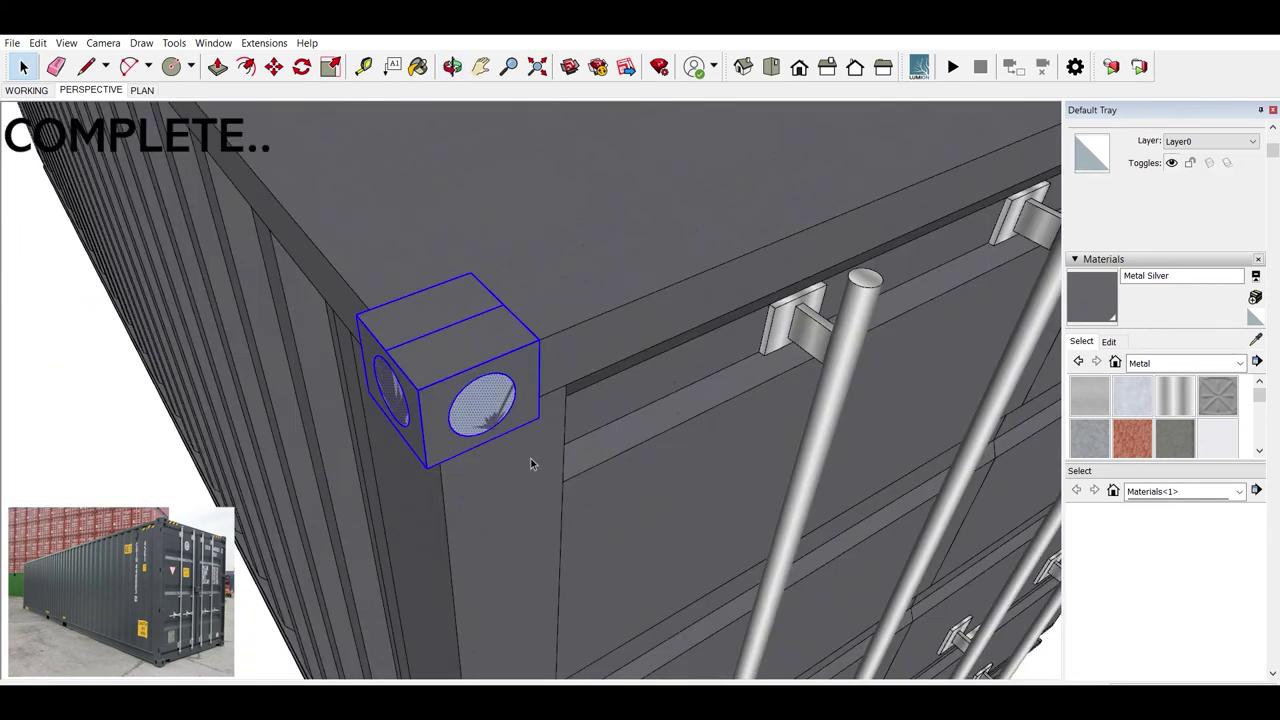
double_click(443, 366)
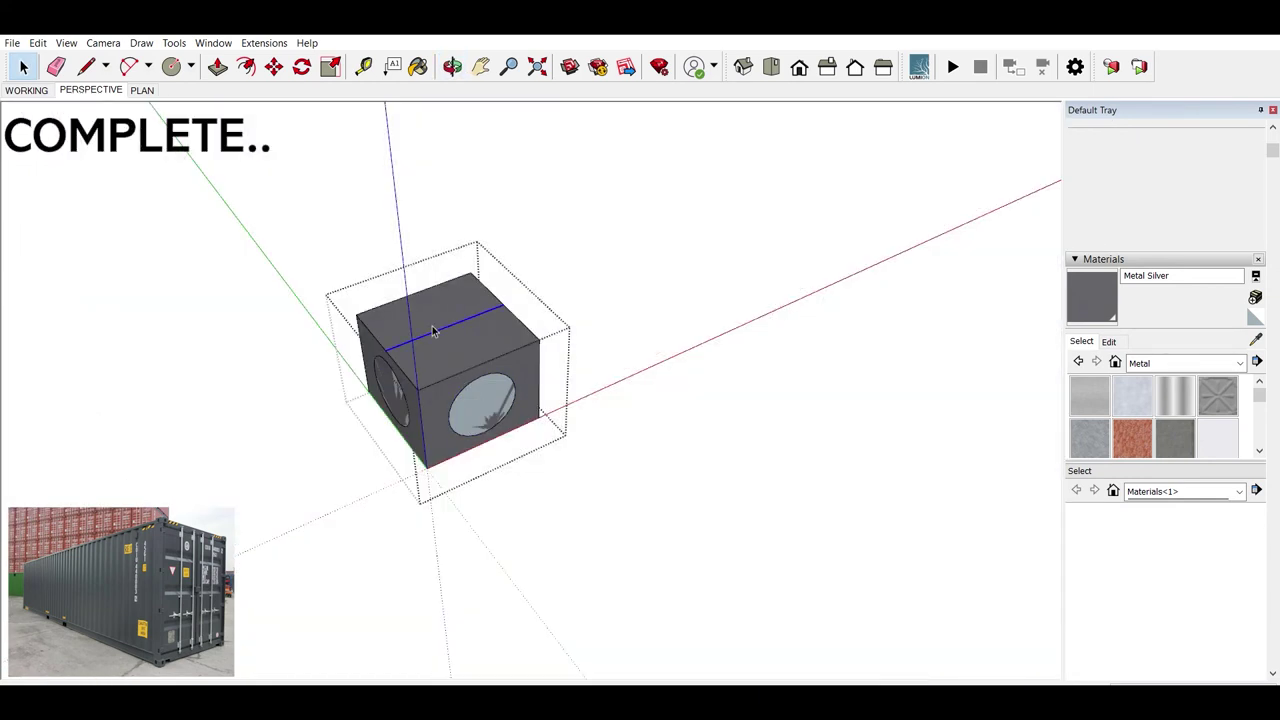
Step: Push the circles on the casting's left and right faces inward into recessed holes
left_click(433, 331)
left_click(446, 354)
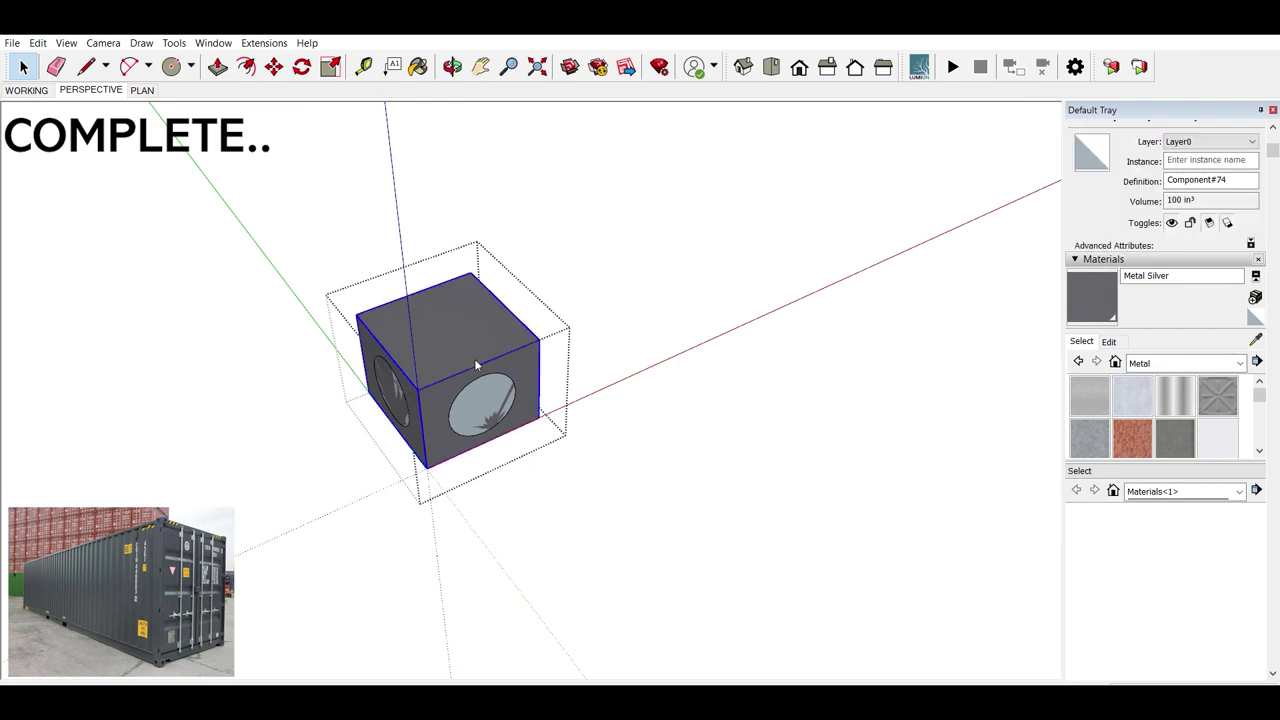
left_click(402, 390)
left_click_drag(402, 390, 263, 331)
left_click(667, 386)
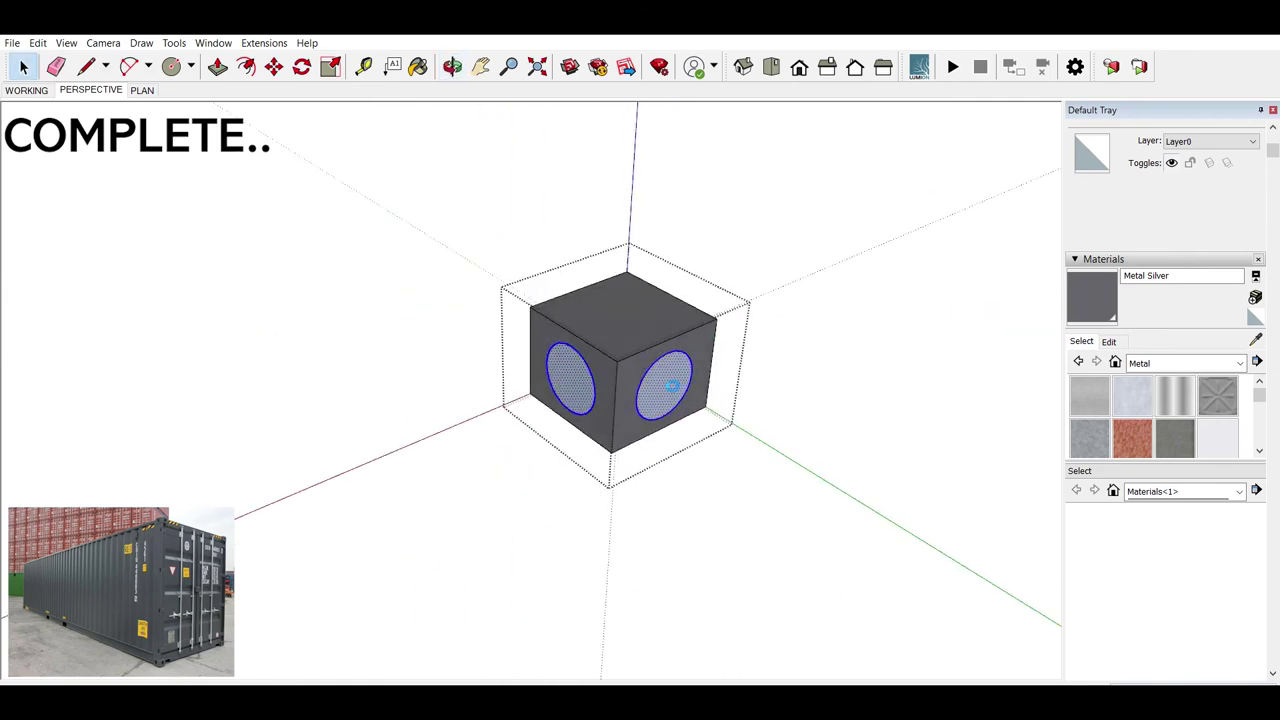
left_click(662, 380)
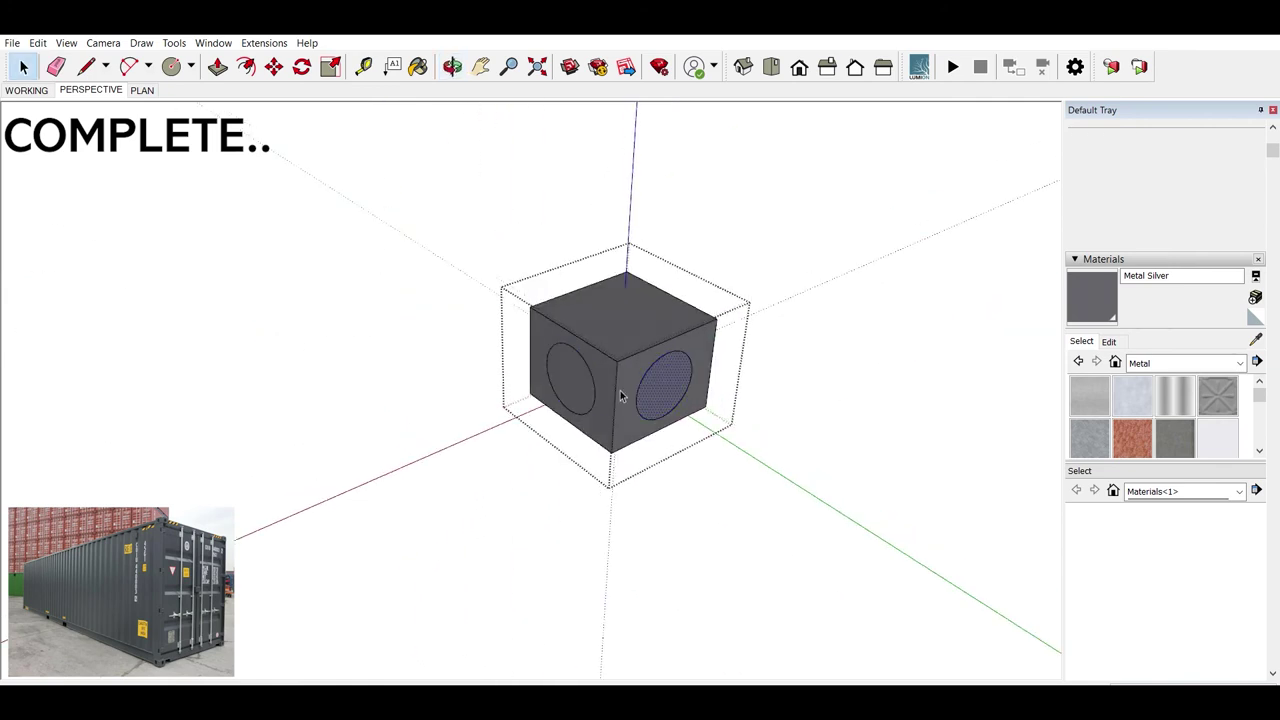
key("p")
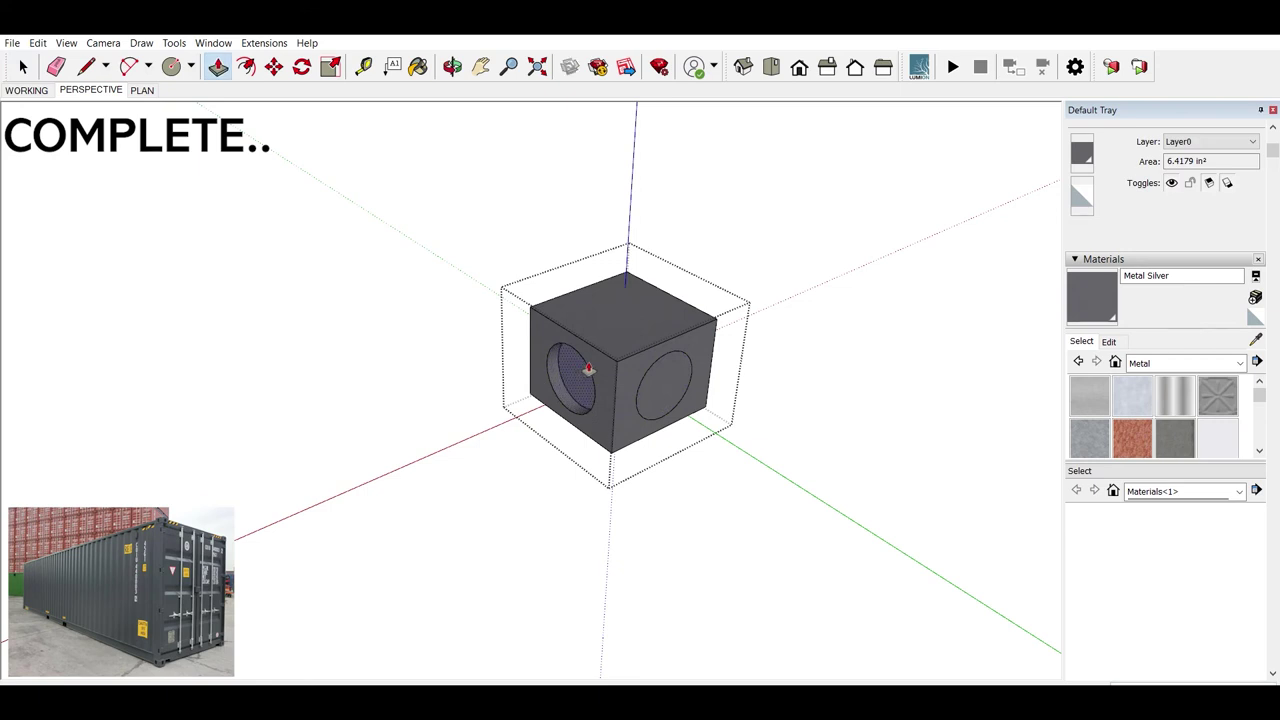
left_click_drag(663, 366, 419, 440)
left_click_drag(568, 486, 200, 474)
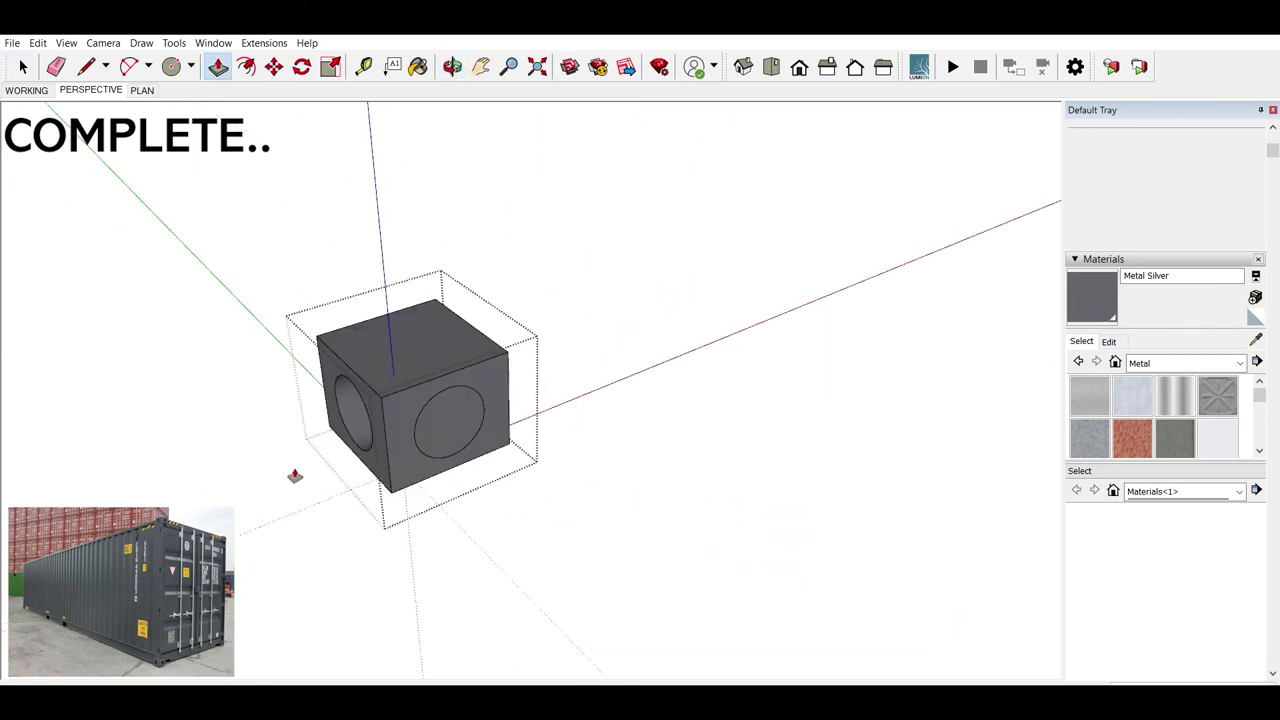
key("space")
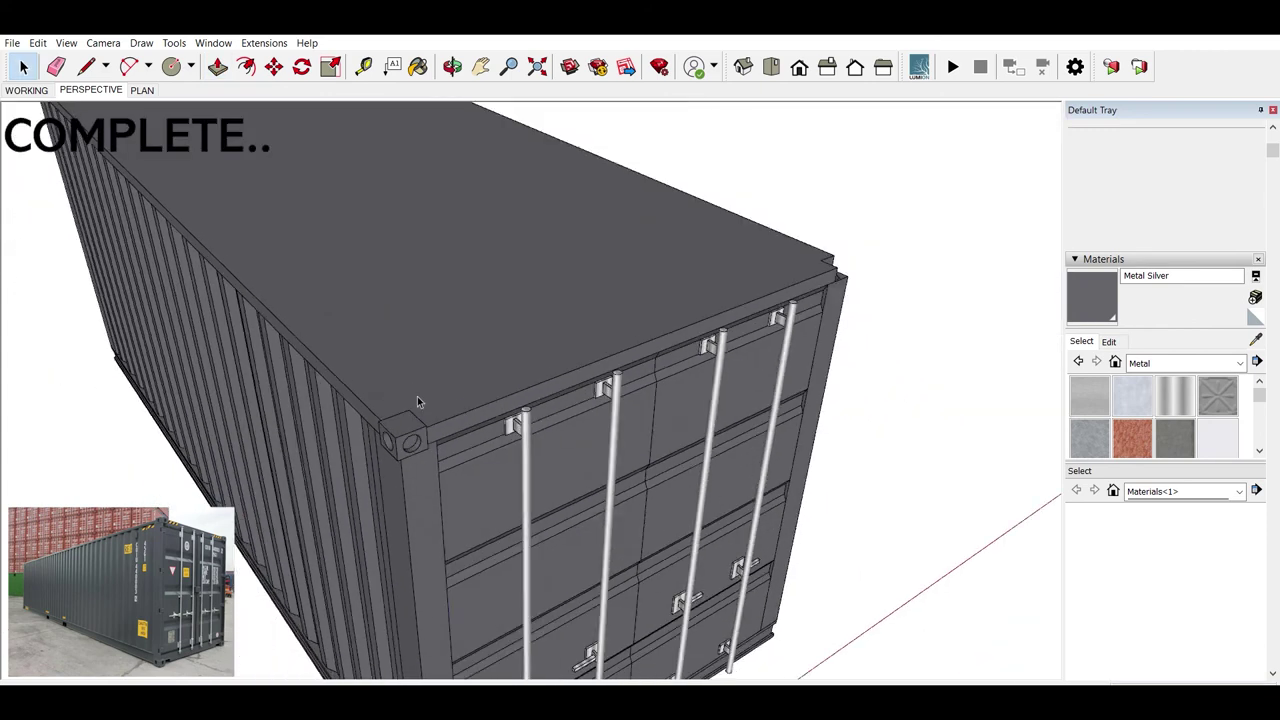
Step: Move the corner casting along the red axis and snap it against the container's top corner
left_click(413, 418)
left_click_drag(413, 418, 362, 468)
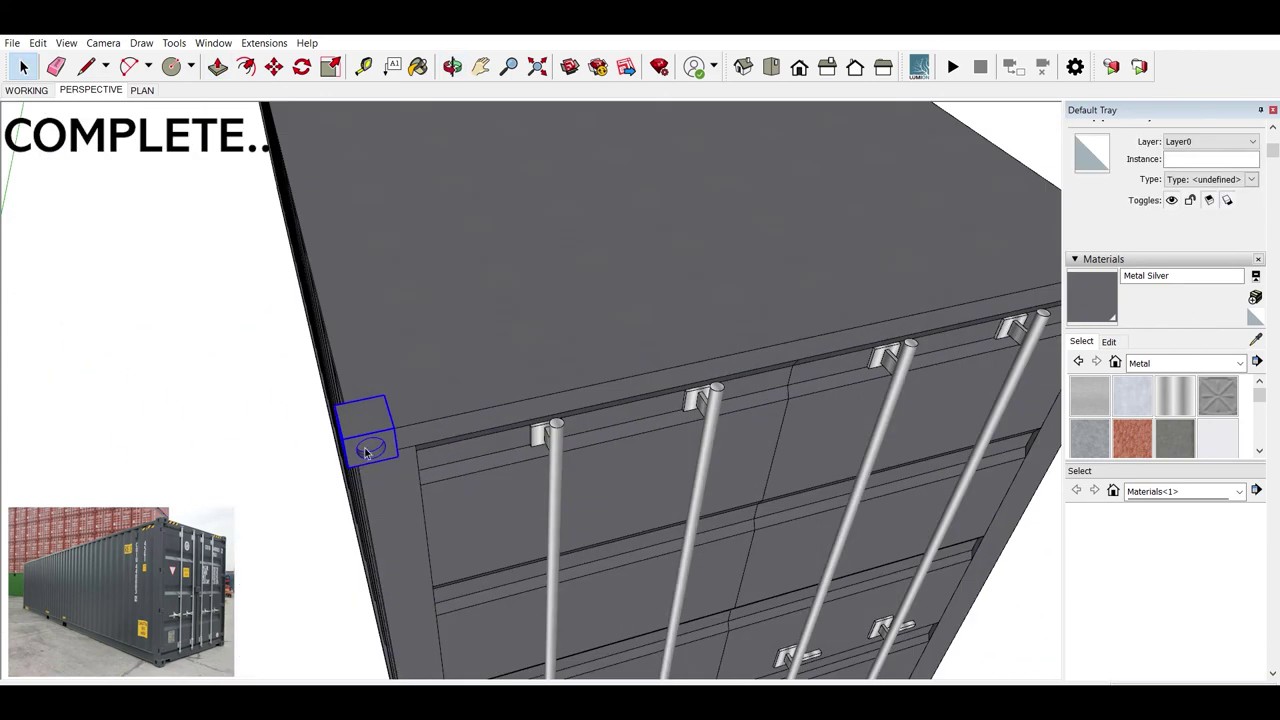
key("m")
left_click(384, 395)
scroll("down", 3)
scroll("up", 3)
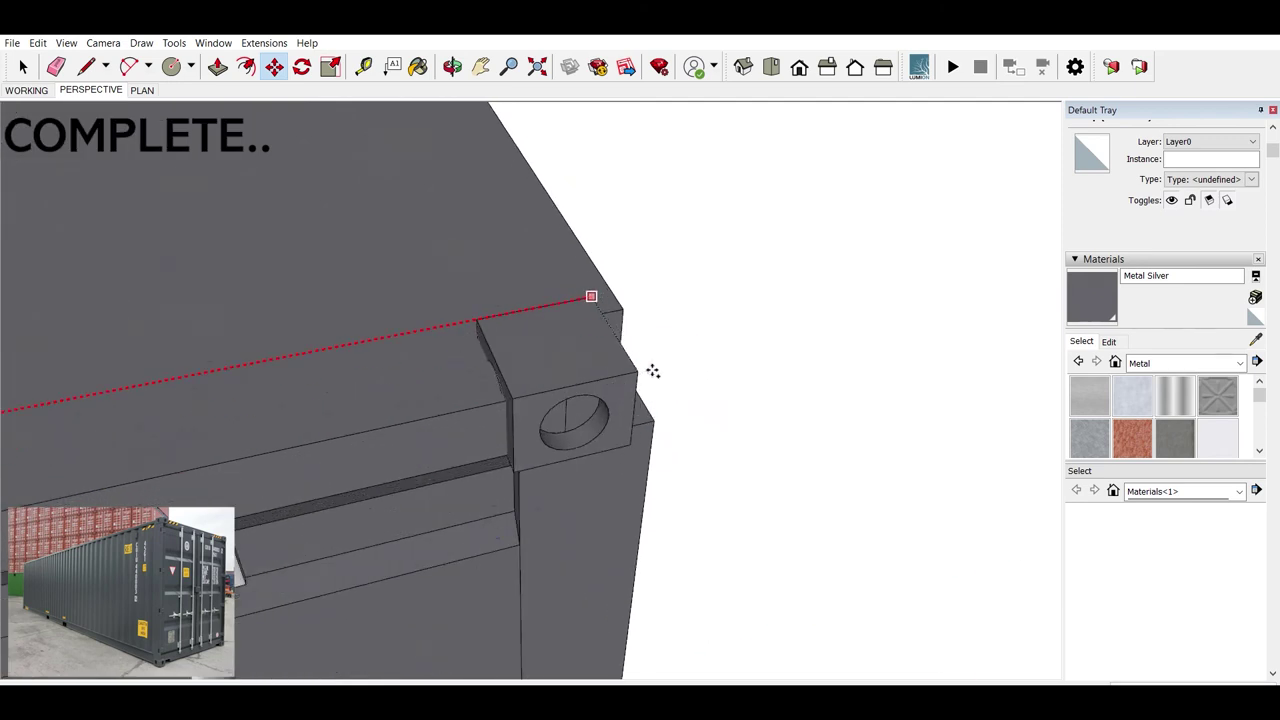
left_click(689, 293)
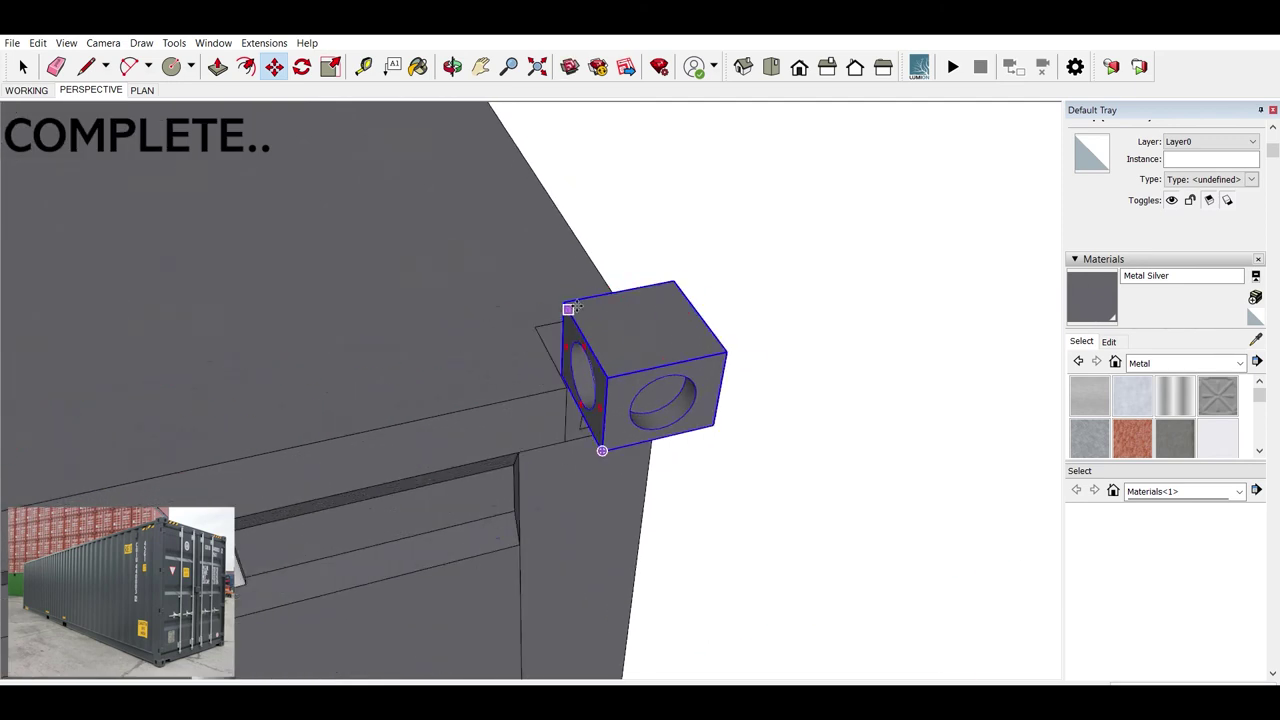
left_click(570, 308)
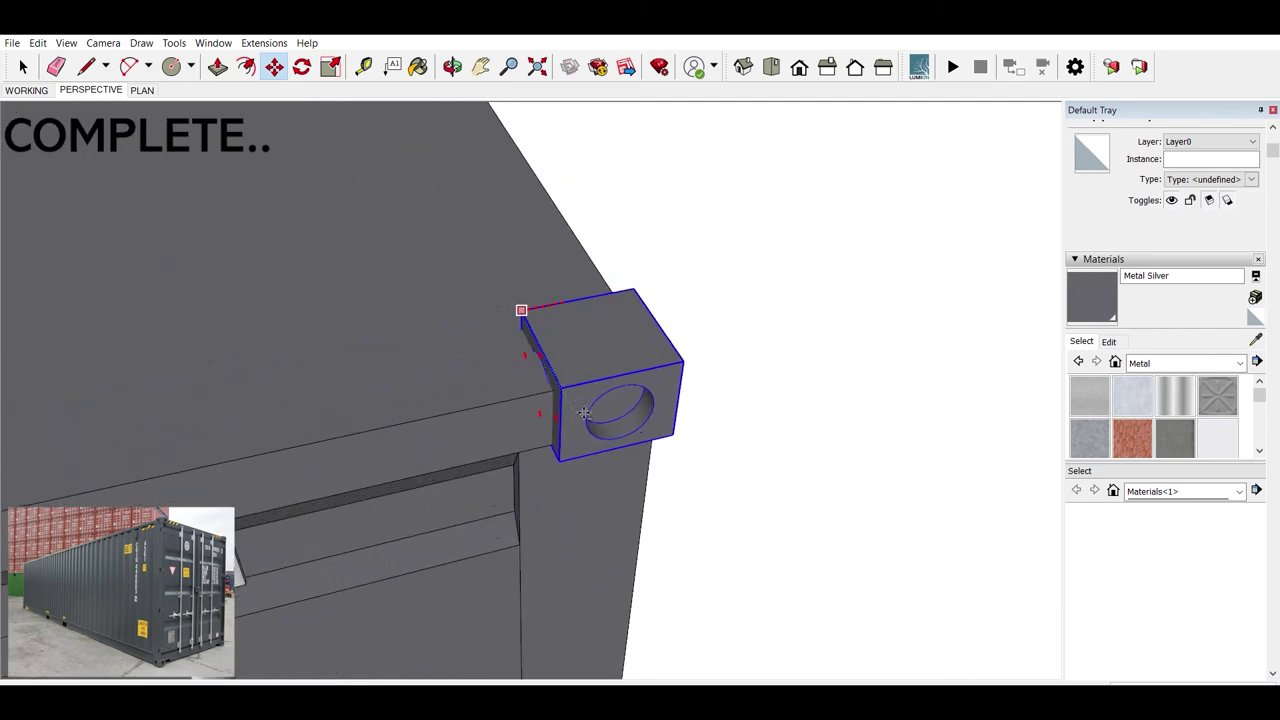
left_click_drag(584, 412, 470, 492)
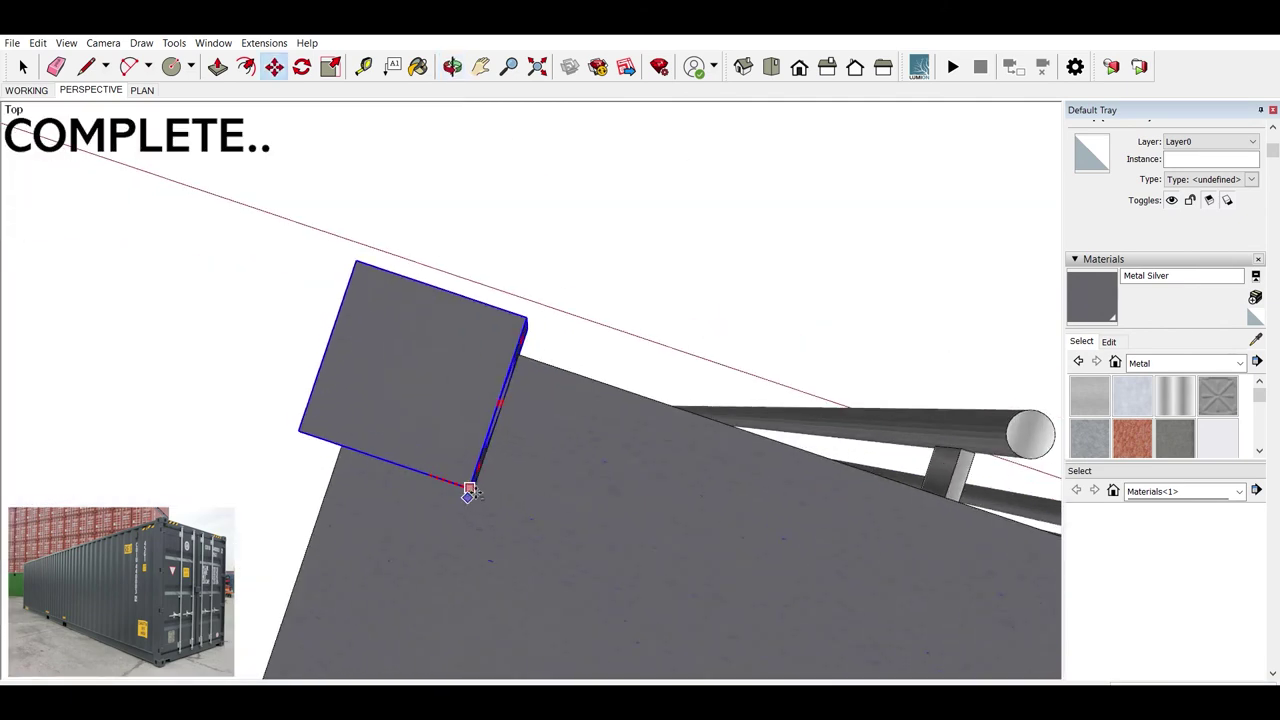
left_click_drag(478, 490, 456, 440)
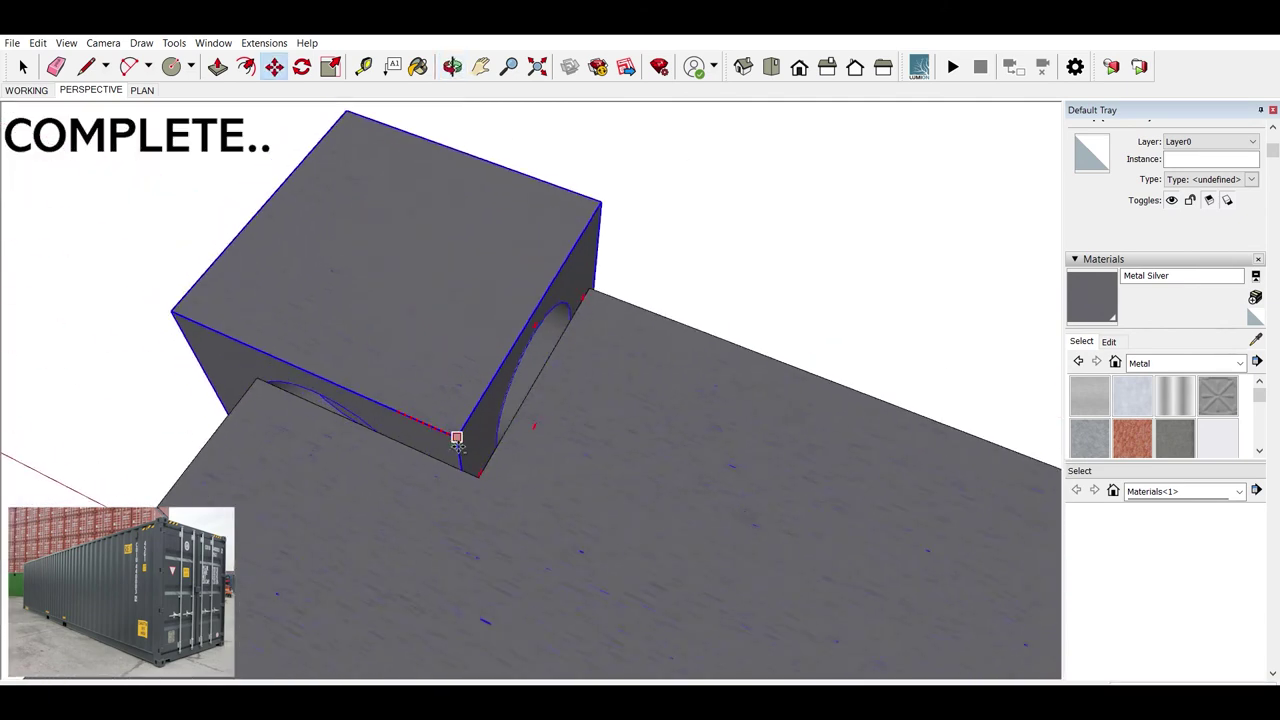
left_click(462, 446)
key("space")
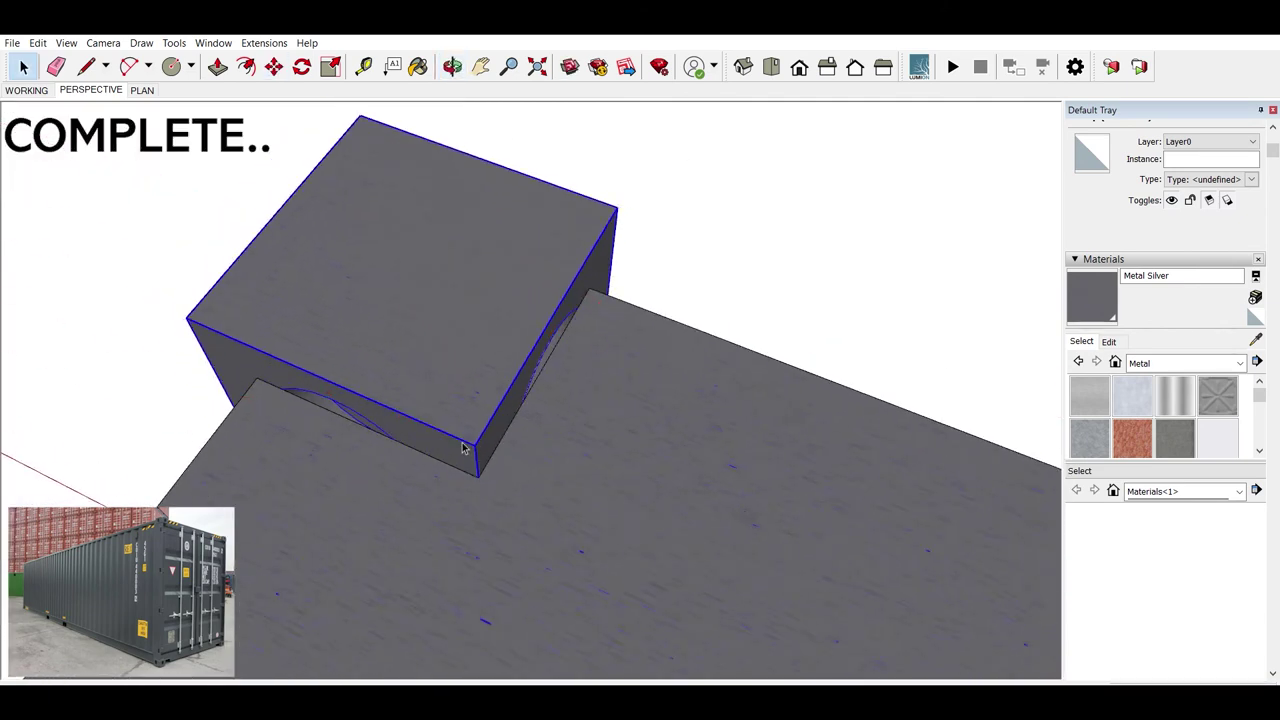
Step: Open the far corner casting group and slide it onto the lid corner
scroll("down", 3)
scroll("up", 3)
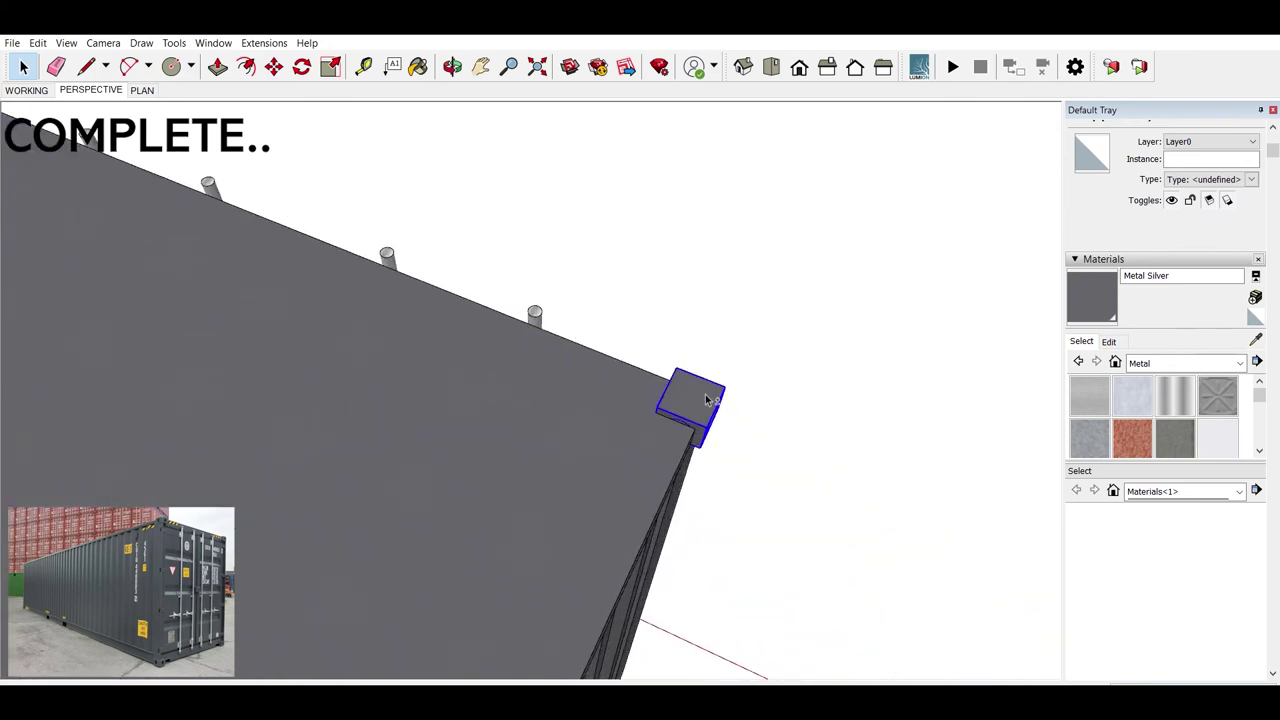
scroll("down", 3)
double_click(355, 237)
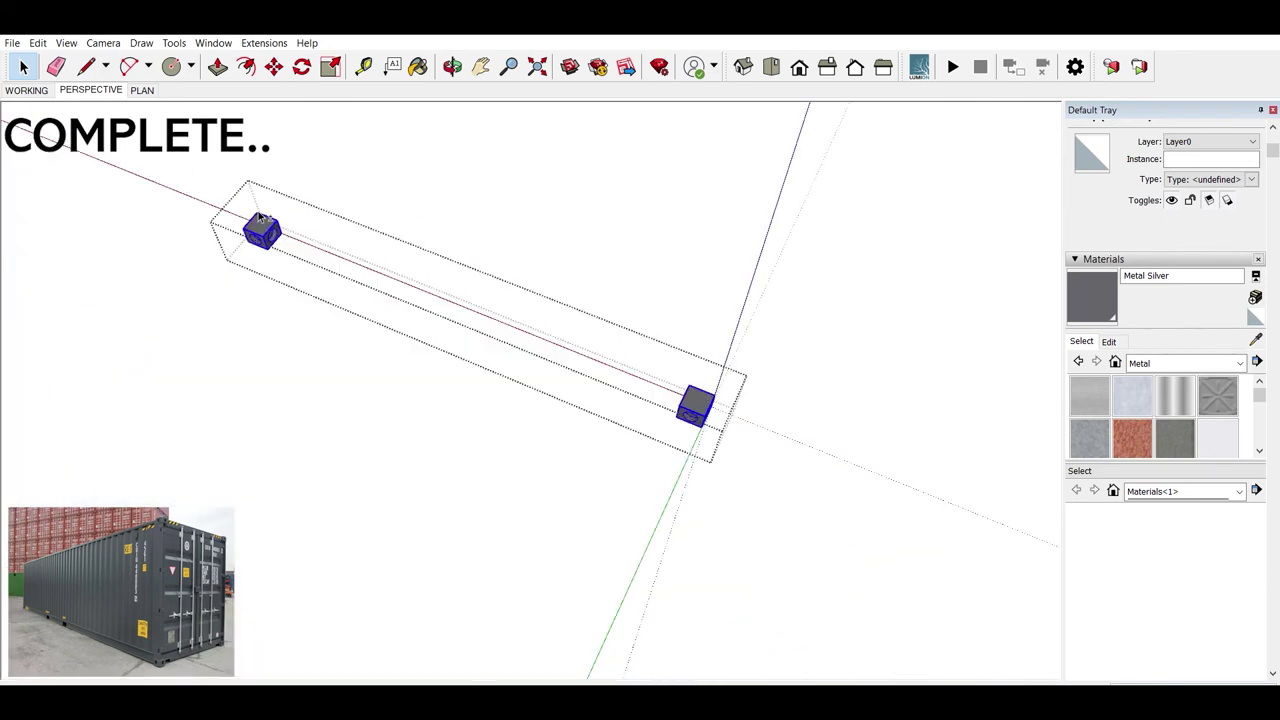
key("m")
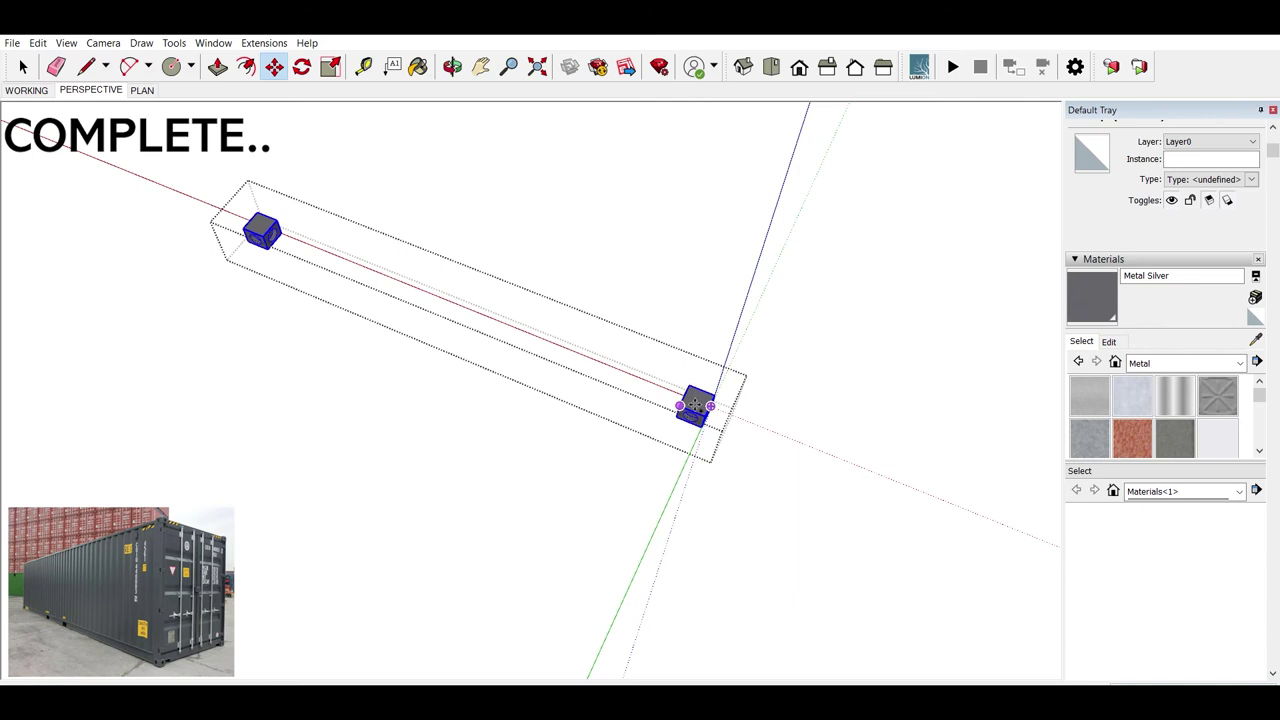
scroll("down", 3)
scroll("up", 3)
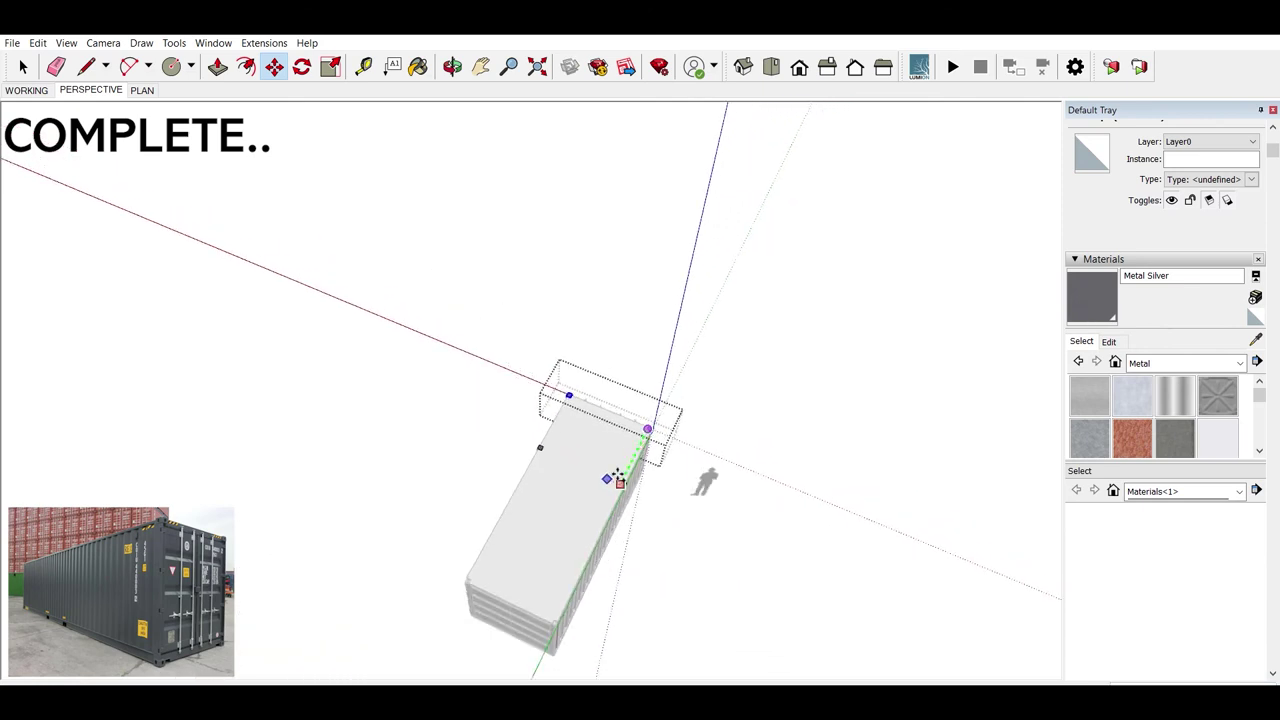
scroll("up", 3)
scroll("up", 3)
left_click_drag(365, 467, 460, 283)
scroll("up", 3)
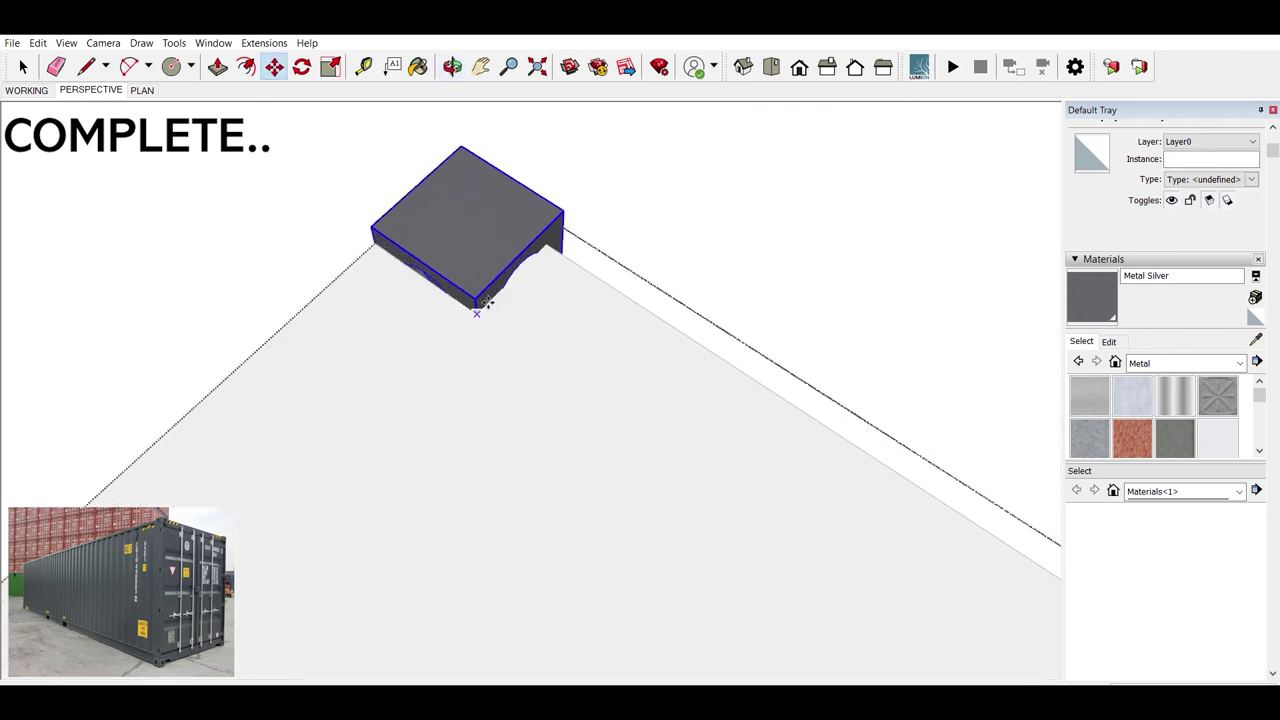
left_click_drag(476, 297, 468, 292)
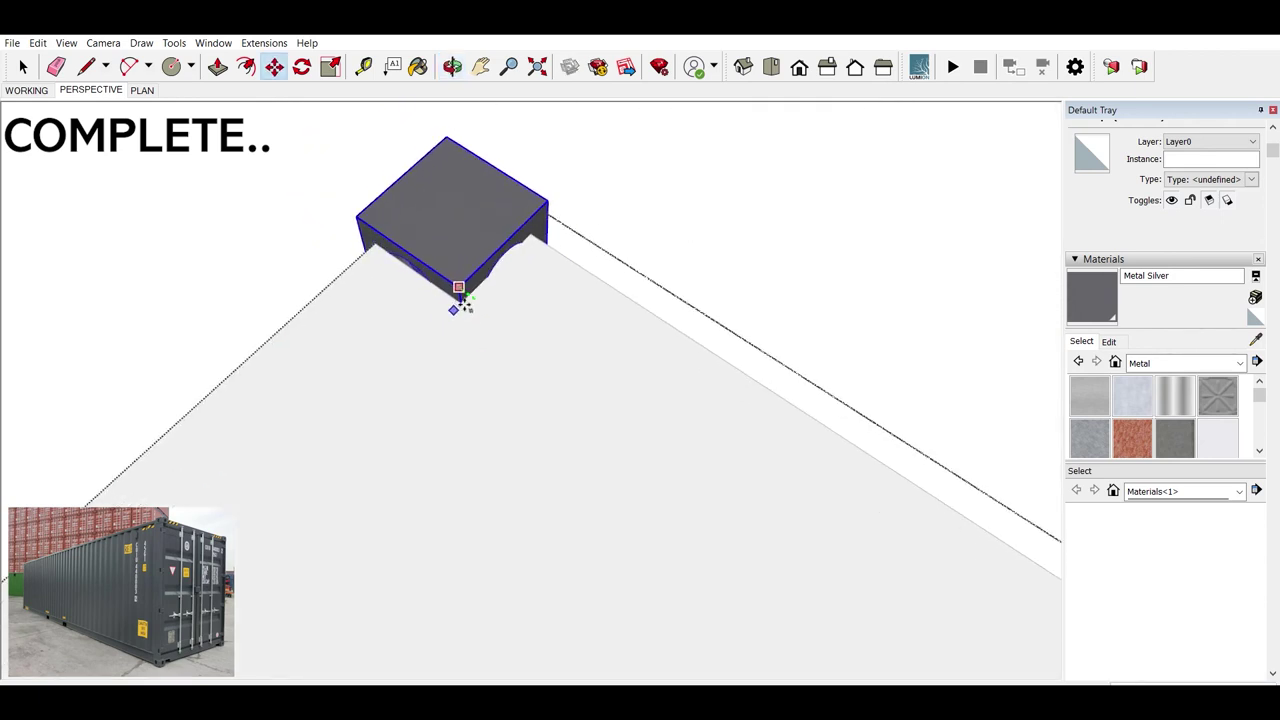
scroll("down", 3)
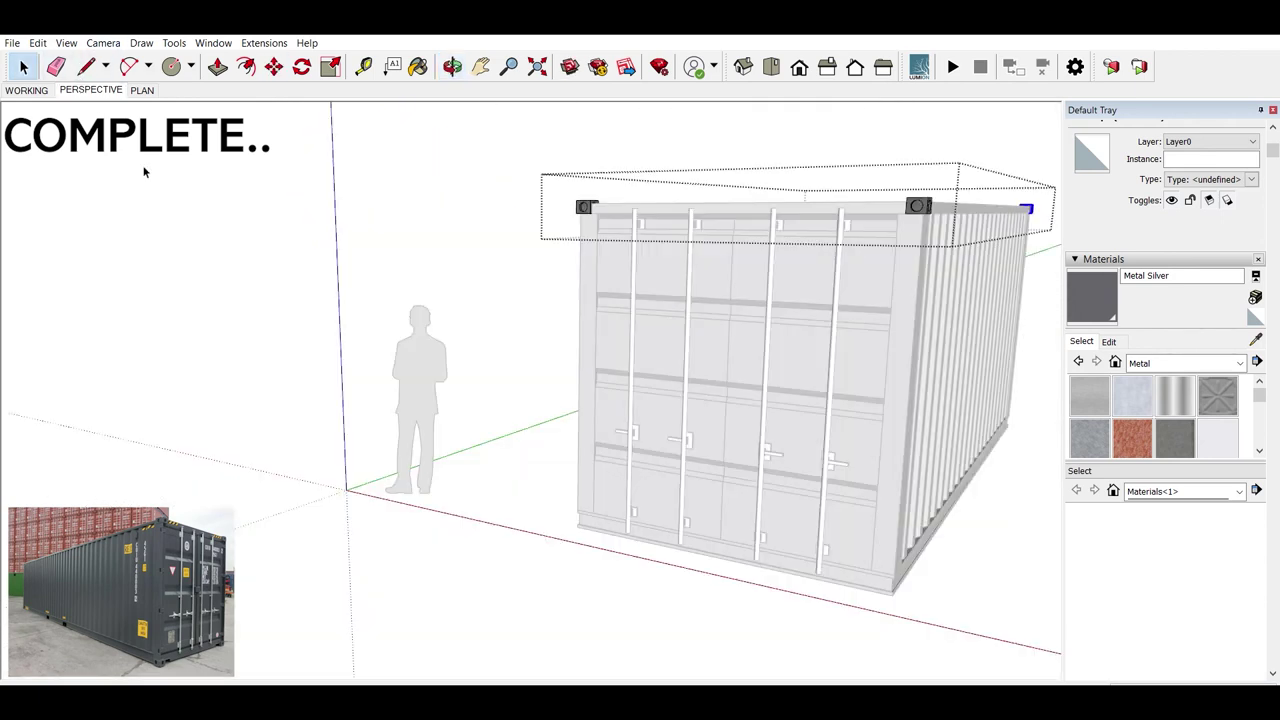
Step: Orbit past the container's long side and door end, then switch to the PLAN scene
scroll("down", 3)
key("o")
left_click_drag(568, 399, 755, 328)
key("space")
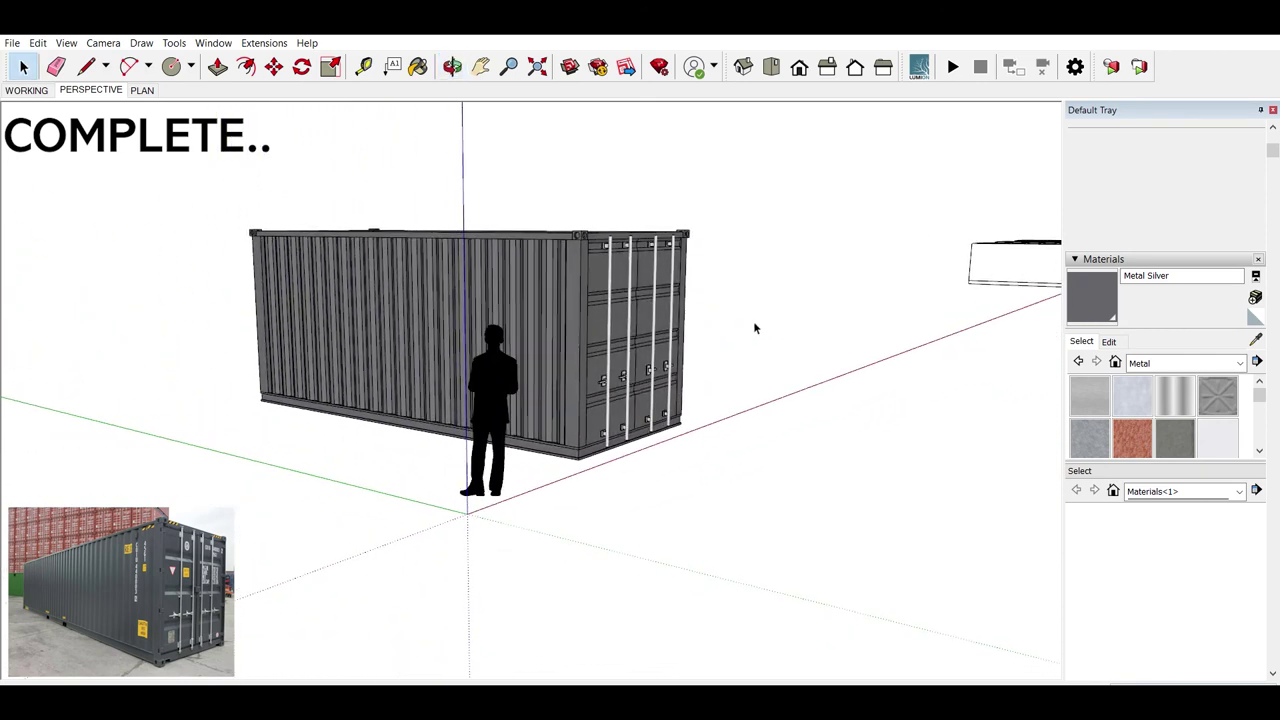
left_click_drag(603, 248, 597, 257)
scroll("up", 3)
scroll("down", 3)
scroll("down", 3)
left_click_drag(540, 388, 711, 326)
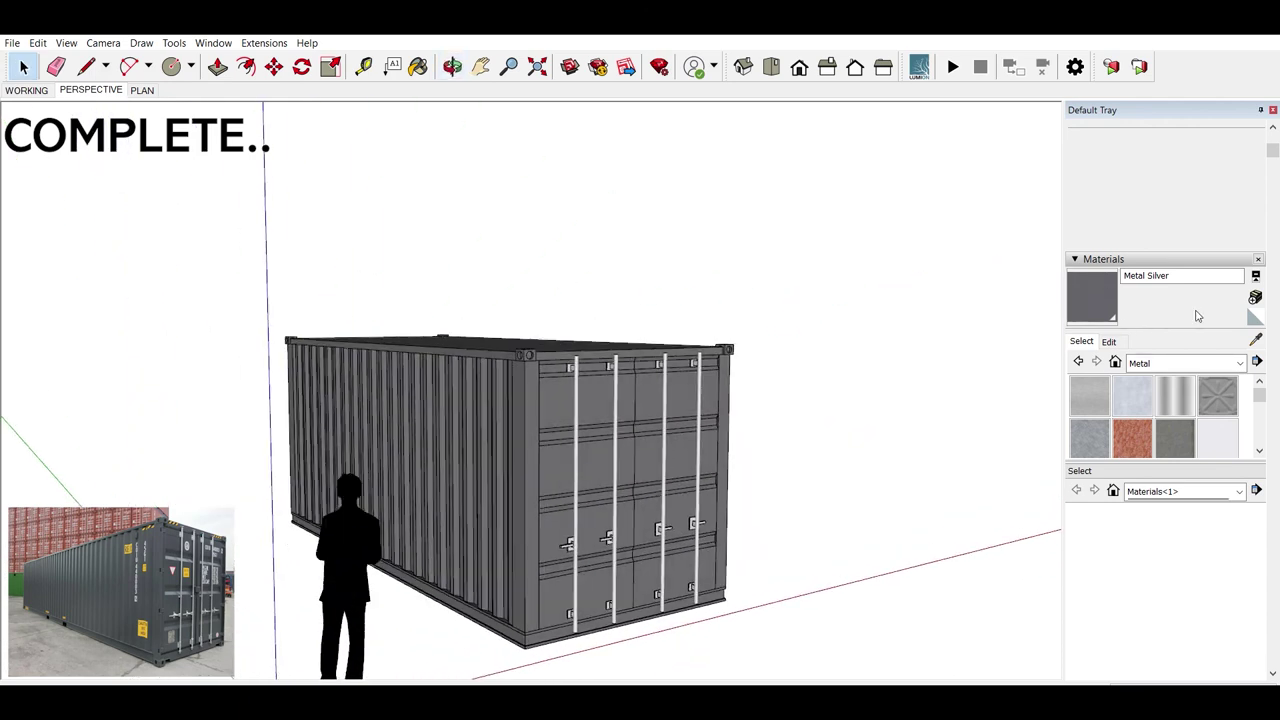
left_click(142, 90)
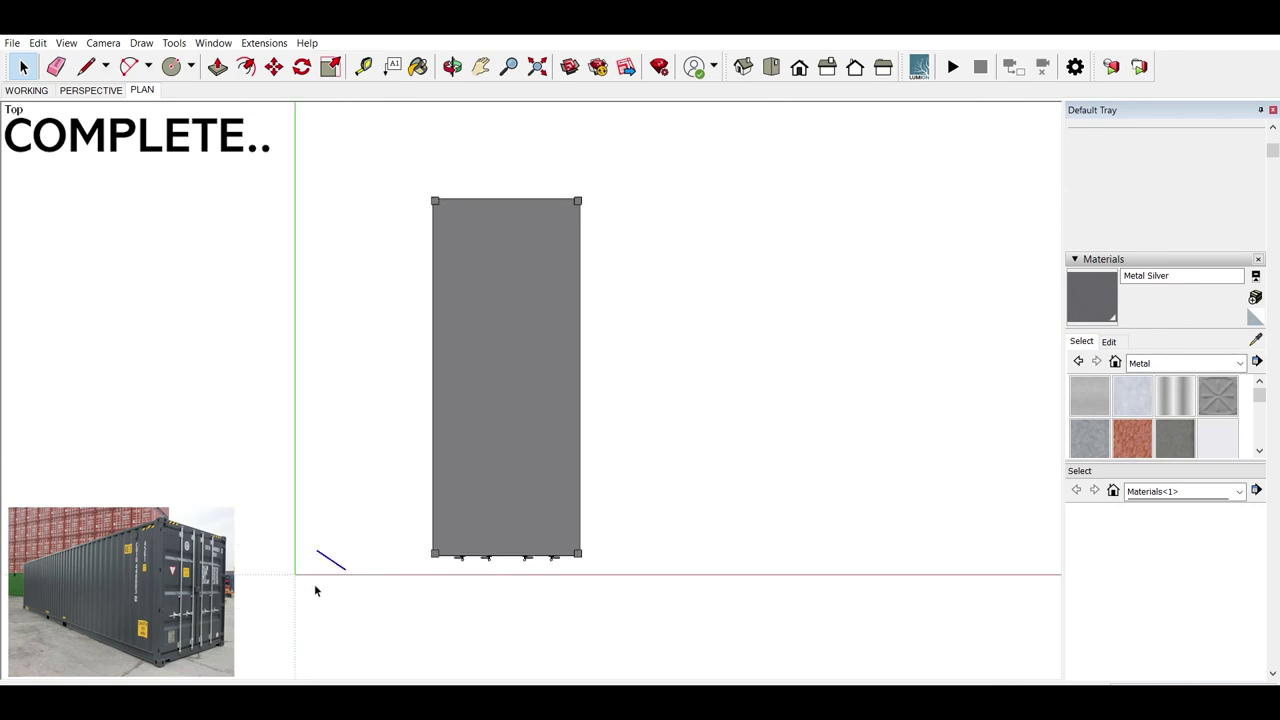
Step: Add a new layer for the plan section cut
scroll("up", 3)
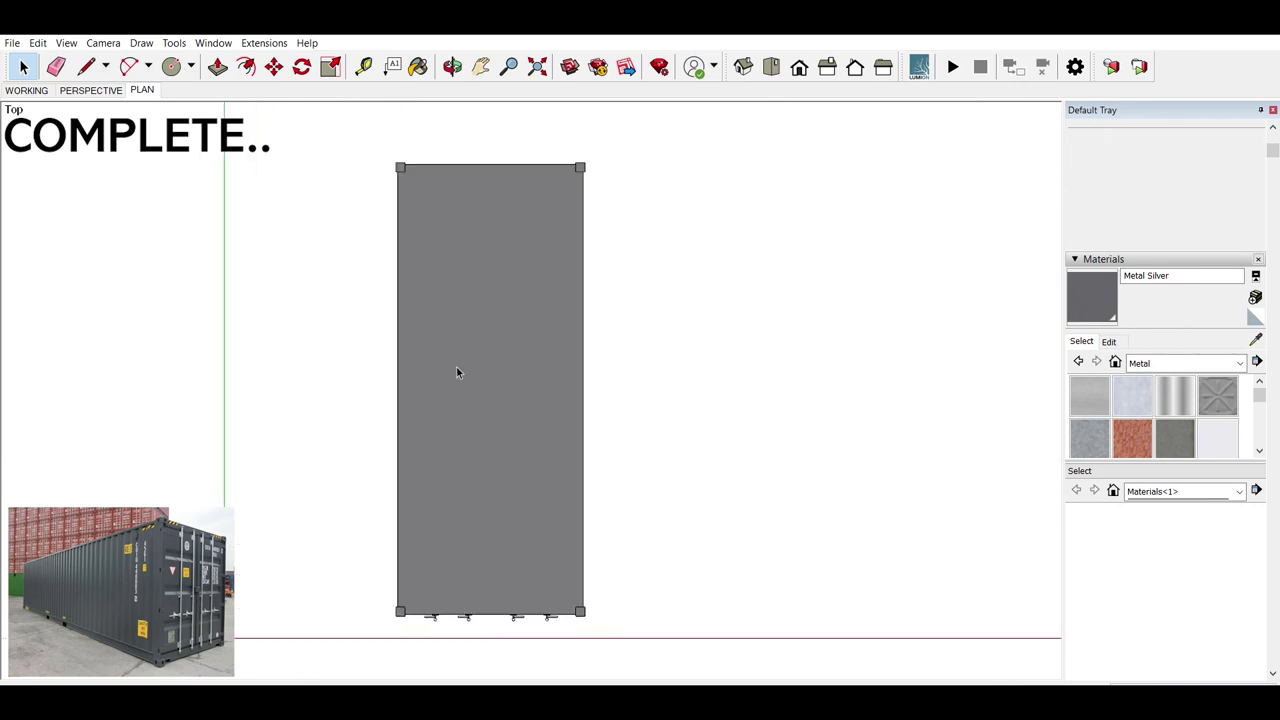
scroll("up", 3)
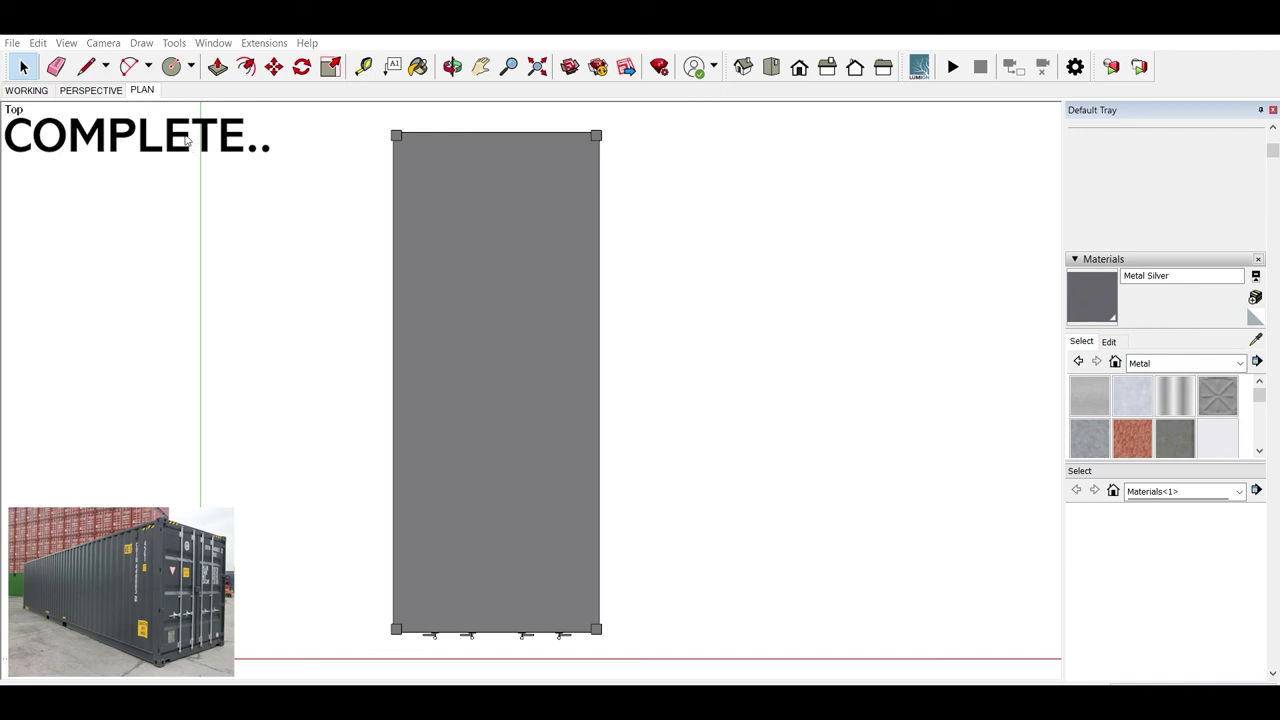
scroll("down", 3)
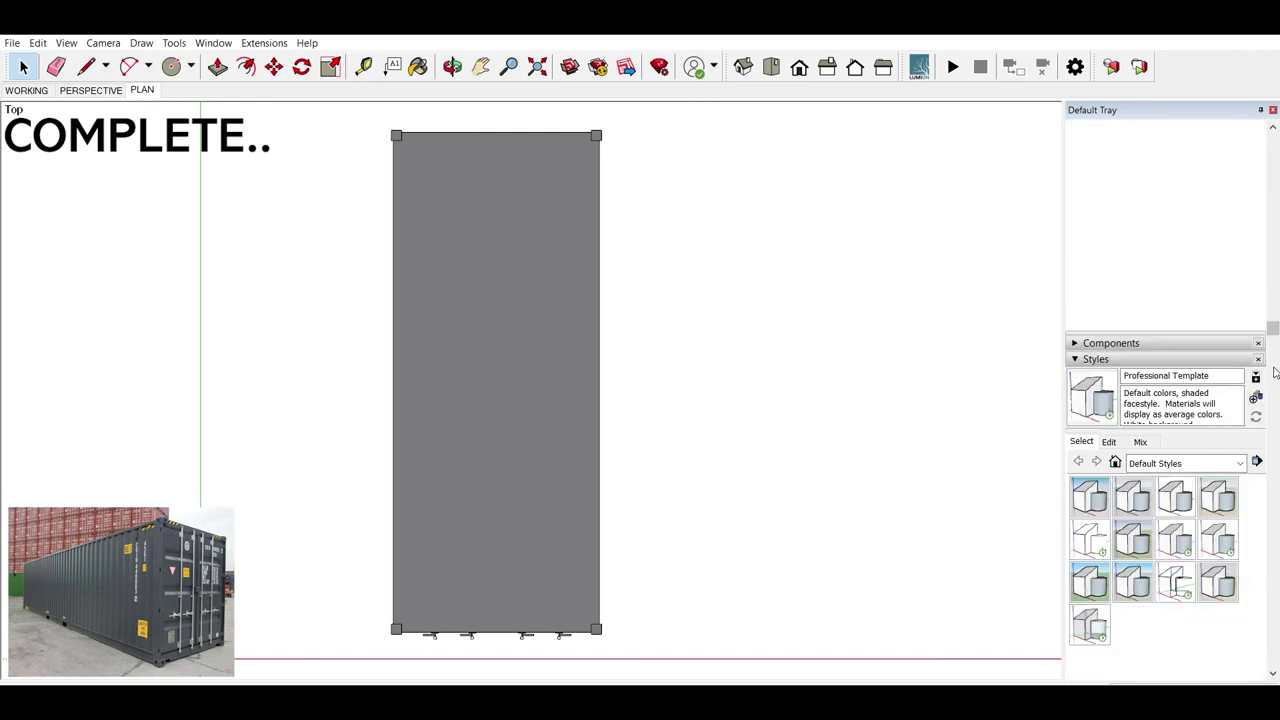
scroll("down", 3)
scroll("down", 3)
left_click(1077, 352)
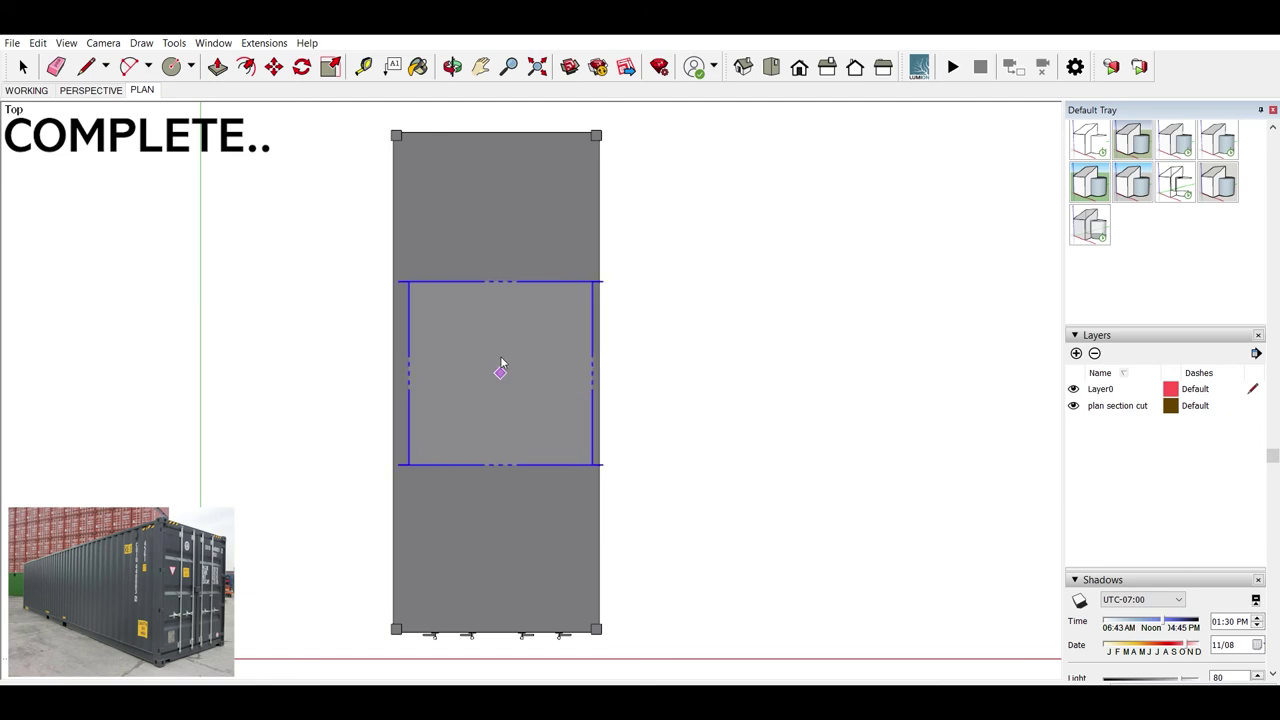
Step: Delete the container's selected top face and lower the plan section cut down the blue axis
scroll("down", 3)
left_click_drag(457, 383, 533, 301)
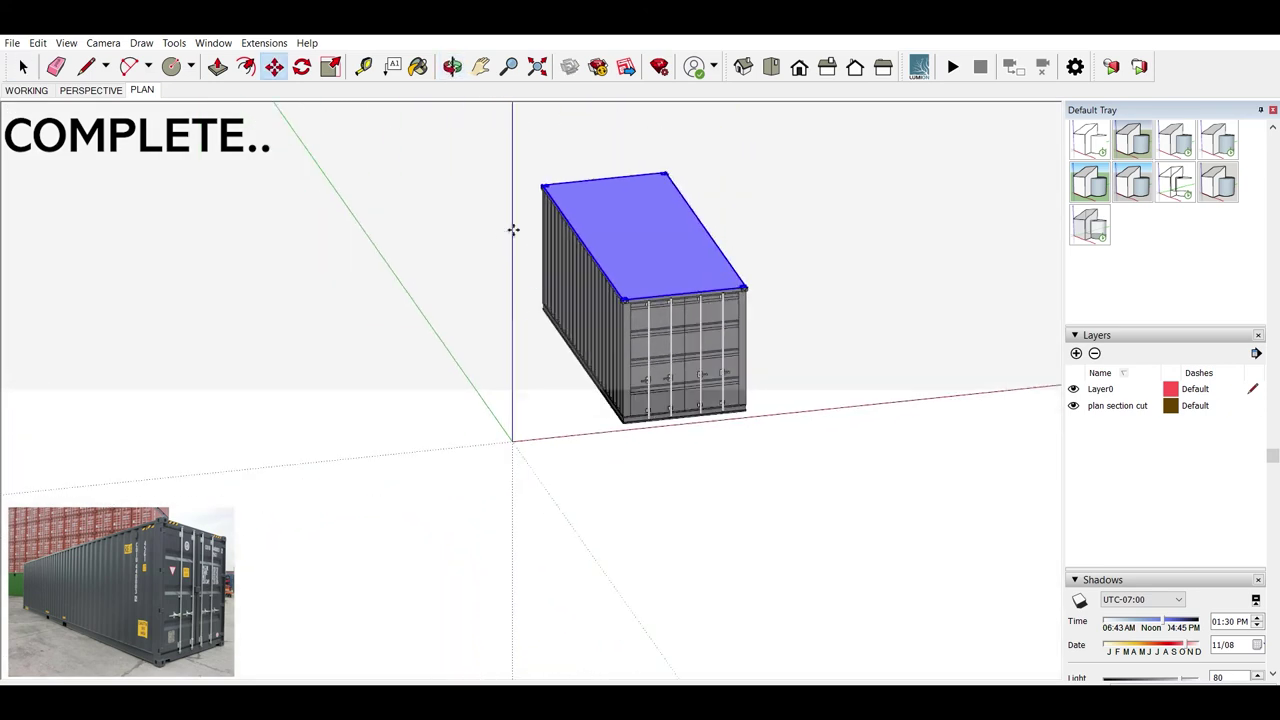
key("Delete")
key("m")
left_click_drag(510, 248, 520, 290)
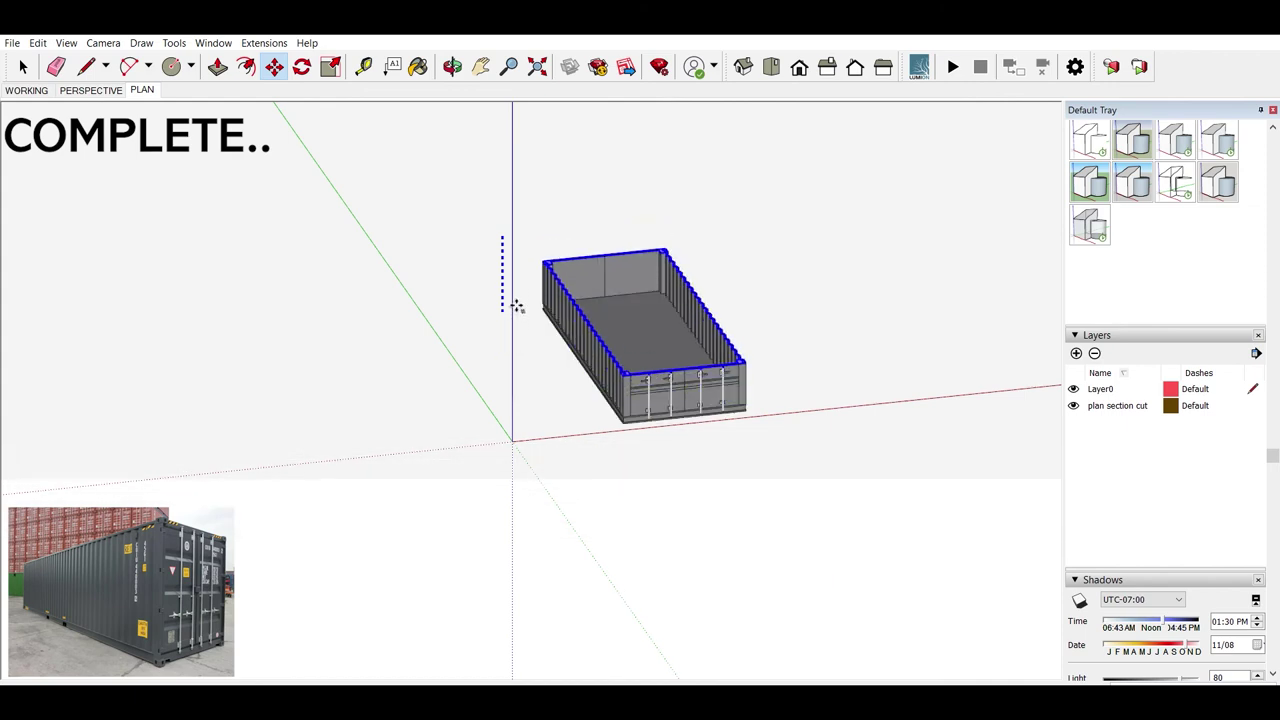
left_click_drag(520, 290, 523, 298)
key("space")
Step: In the PLAN scene, put the section plane on 'plan section cut' and hide that layer
left_click(148, 90)
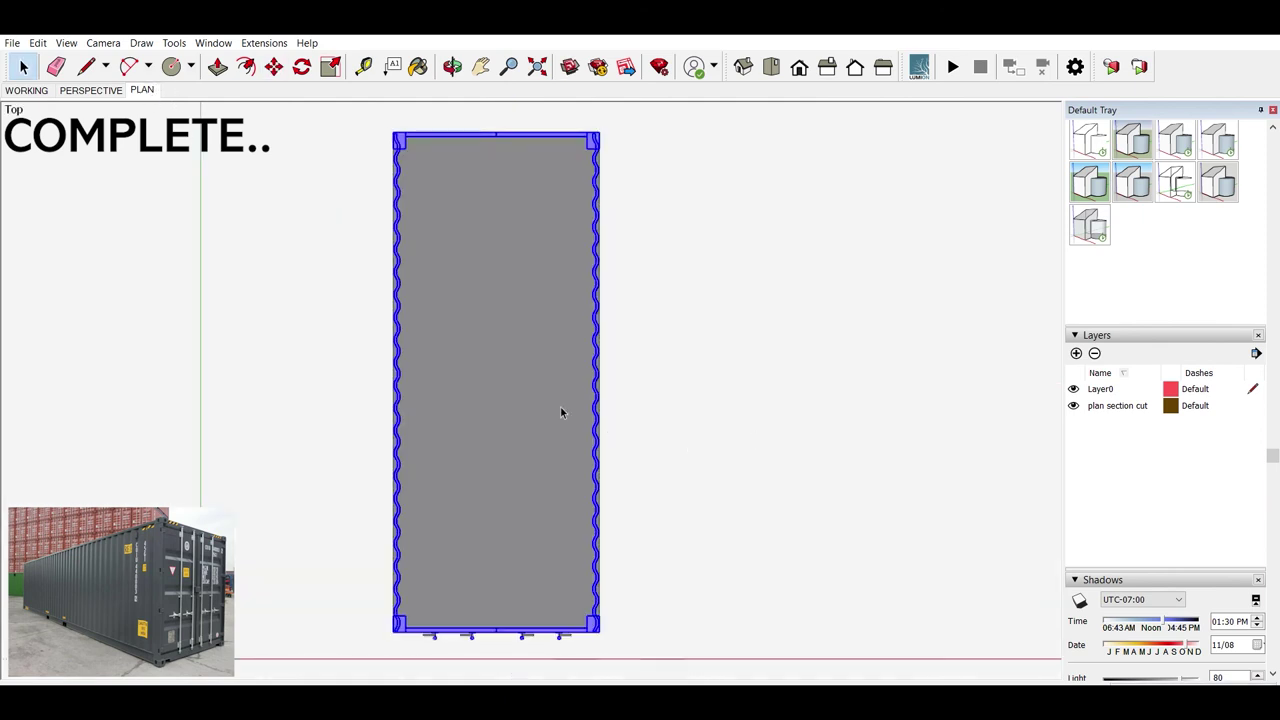
left_click(497, 397)
scroll("up", 3)
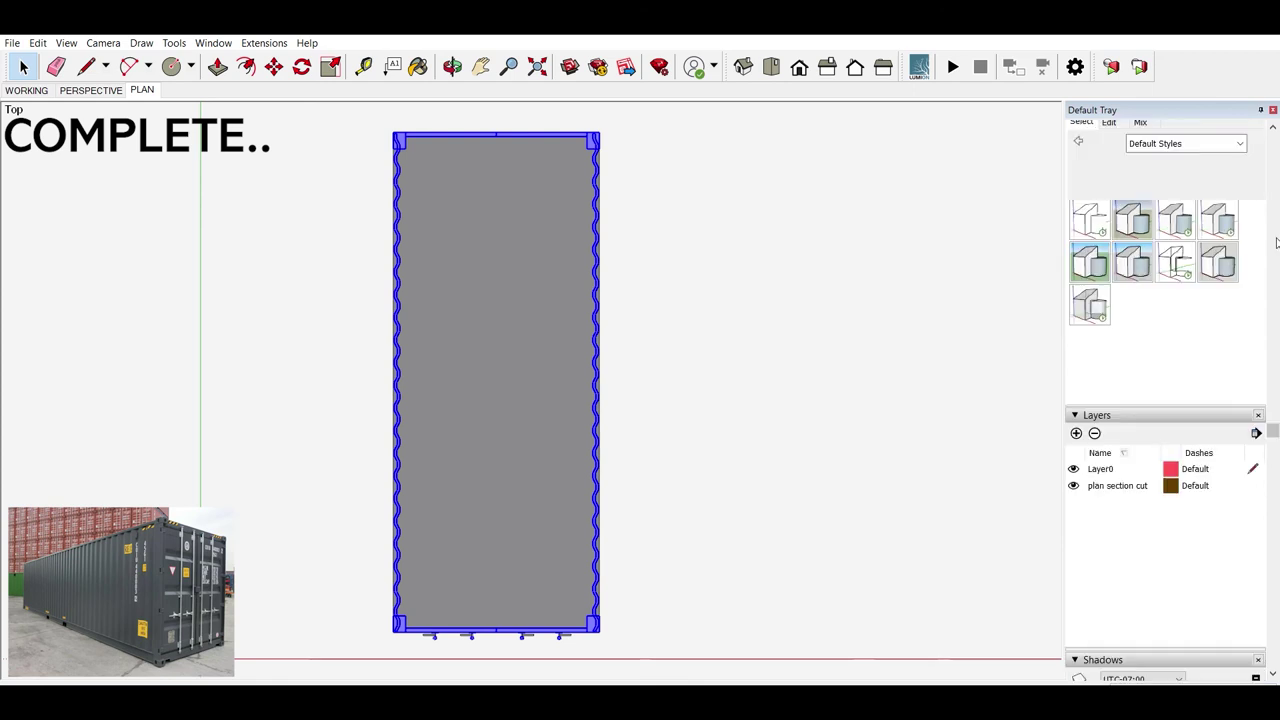
scroll("up", 3)
left_click(1190, 171)
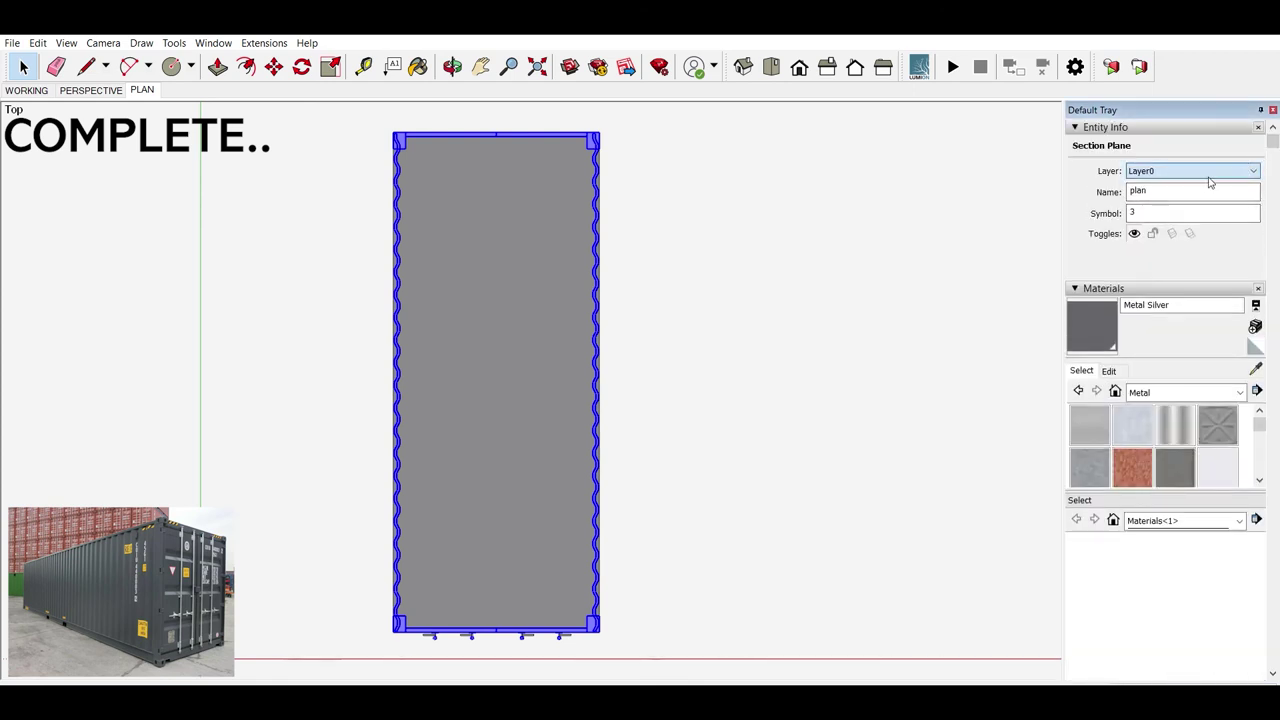
left_click(1170, 197)
scroll("down", 3)
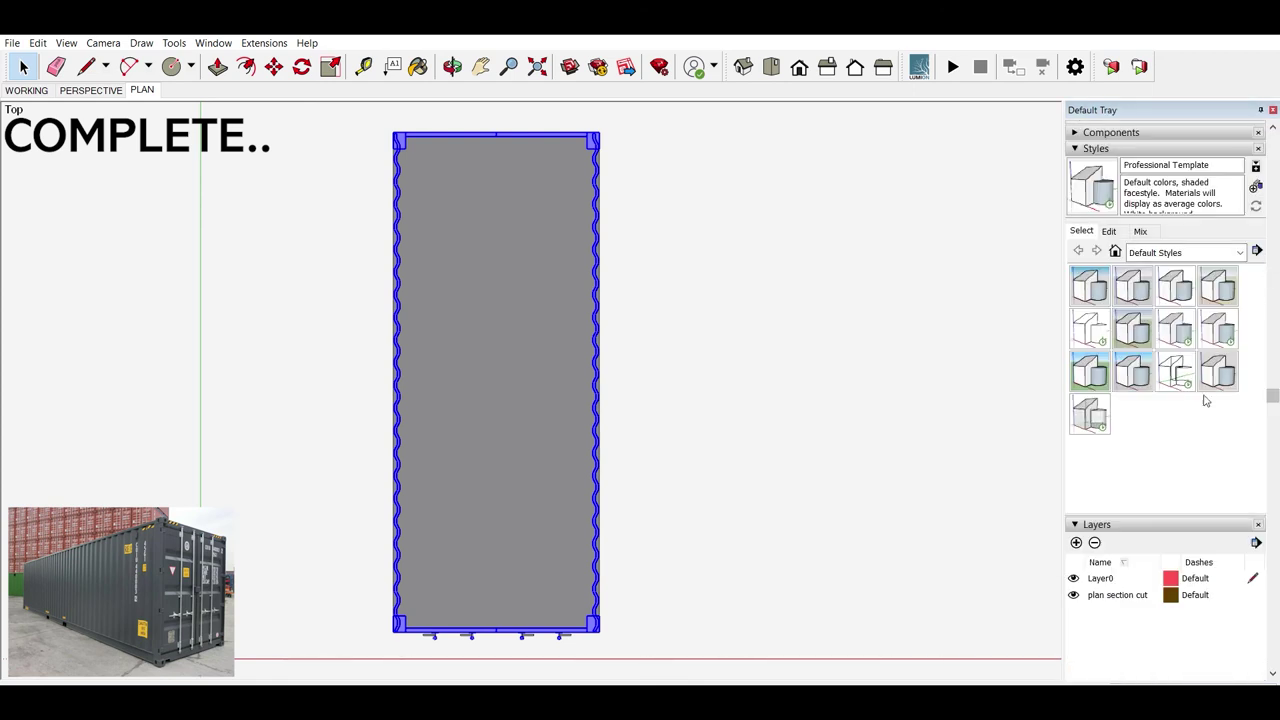
left_click(1074, 594)
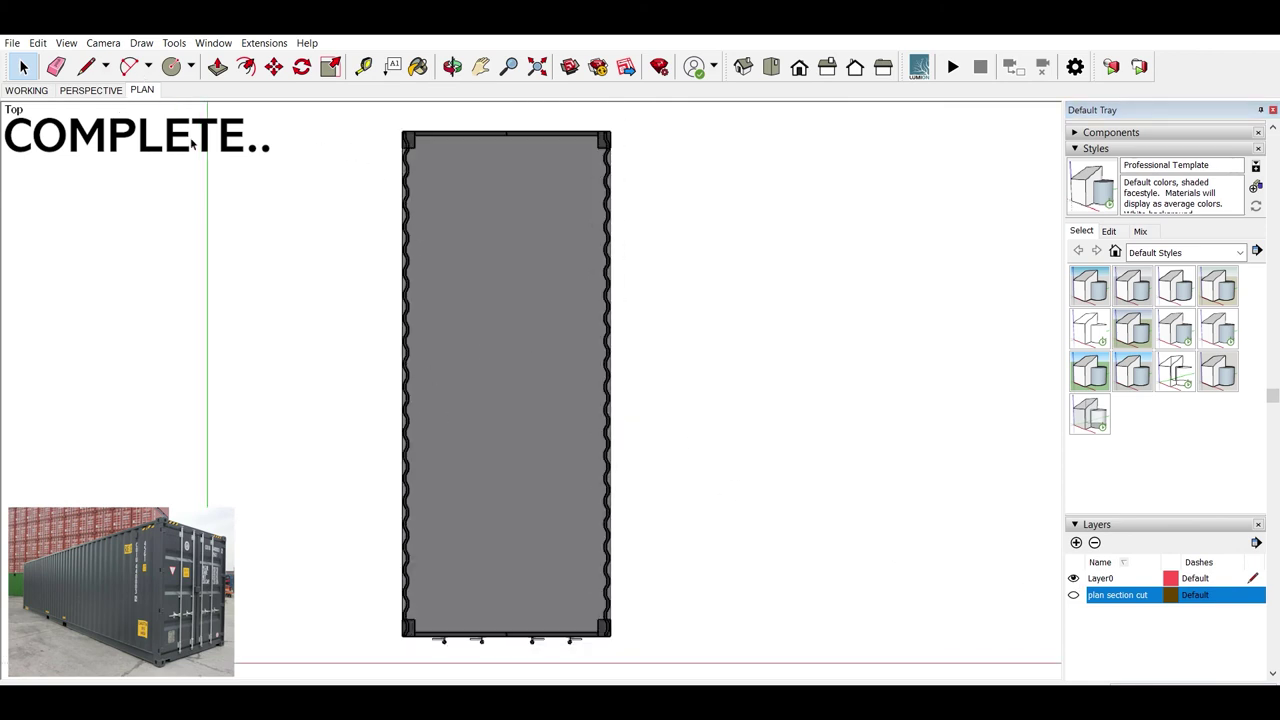
left_click(90, 89)
left_click_drag(280, 366, 697, 398)
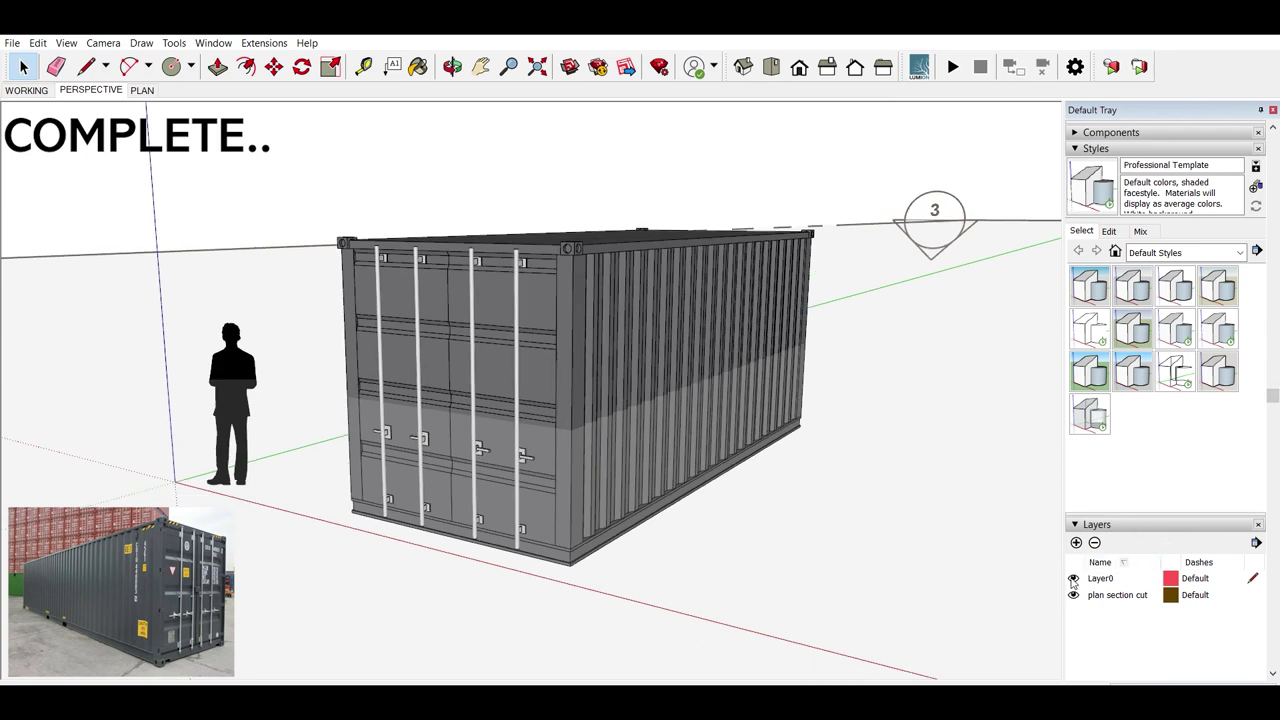
Step: Hide the plan section cut layer and add a new layer named 'elevation section'
left_click(1074, 594)
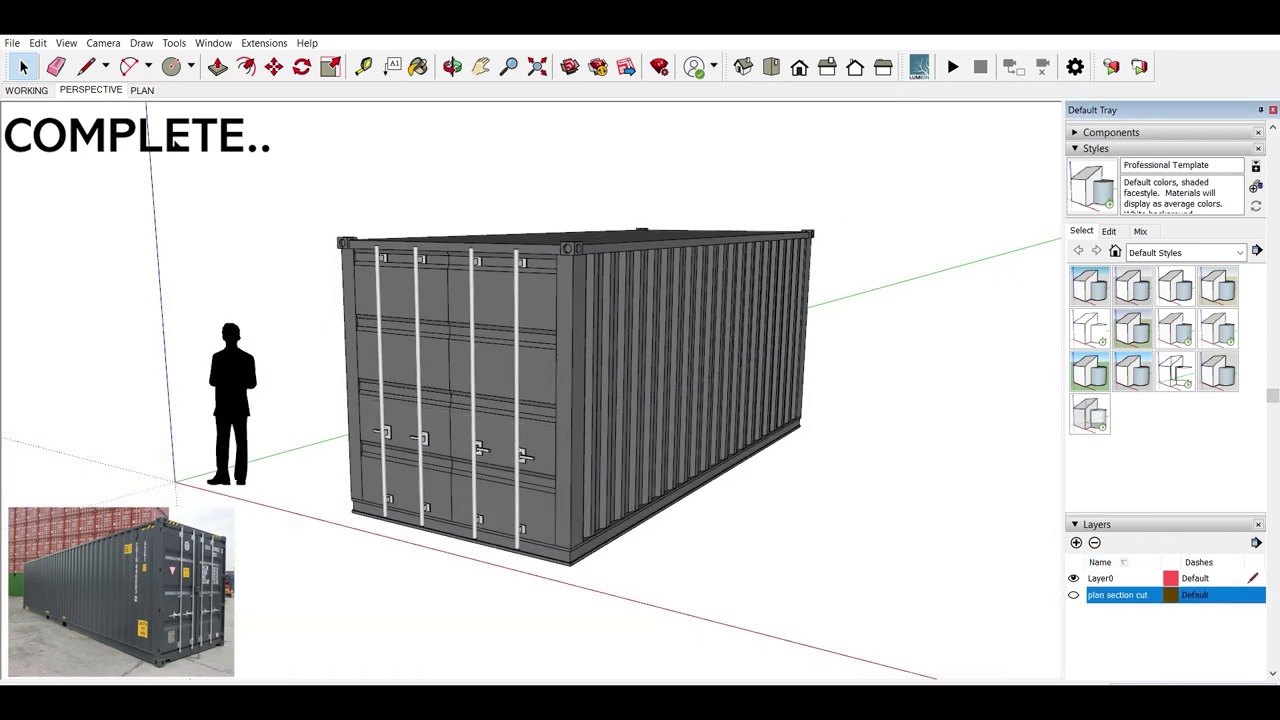
left_click_drag(542, 415, 535, 415)
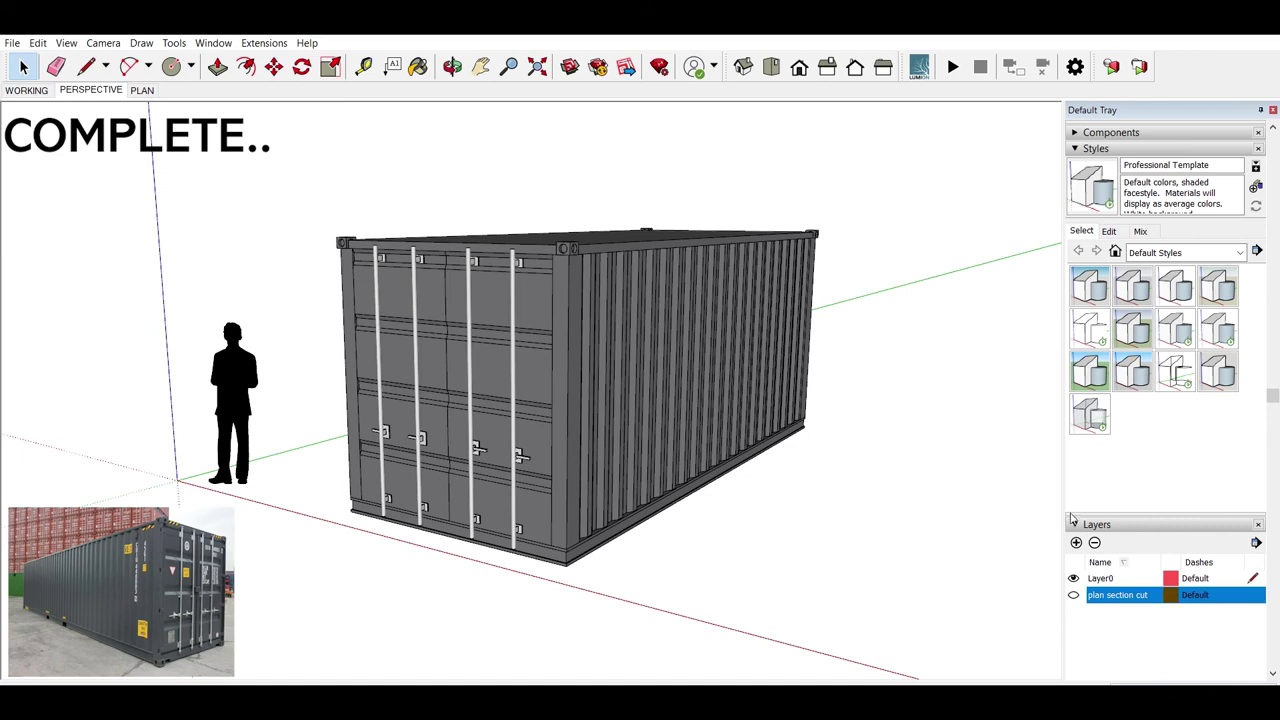
left_click(1076, 542)
type("elevation section")
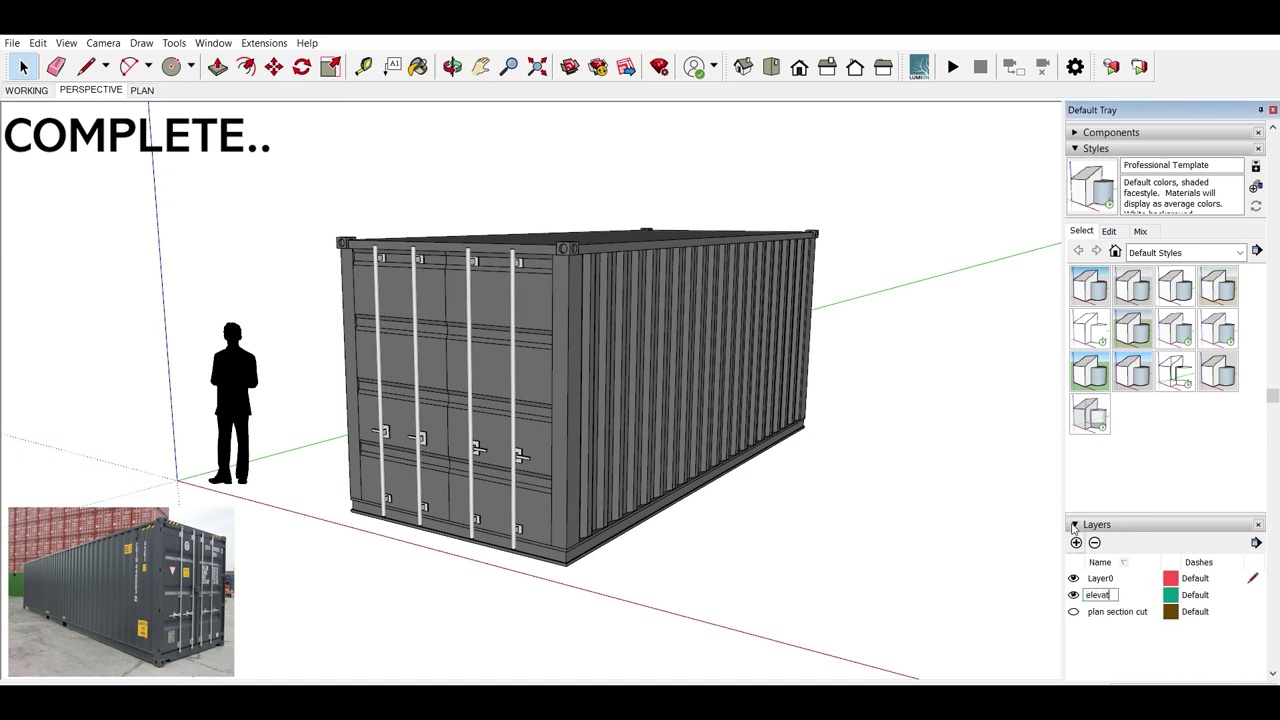
type("ion section")
key("Return")
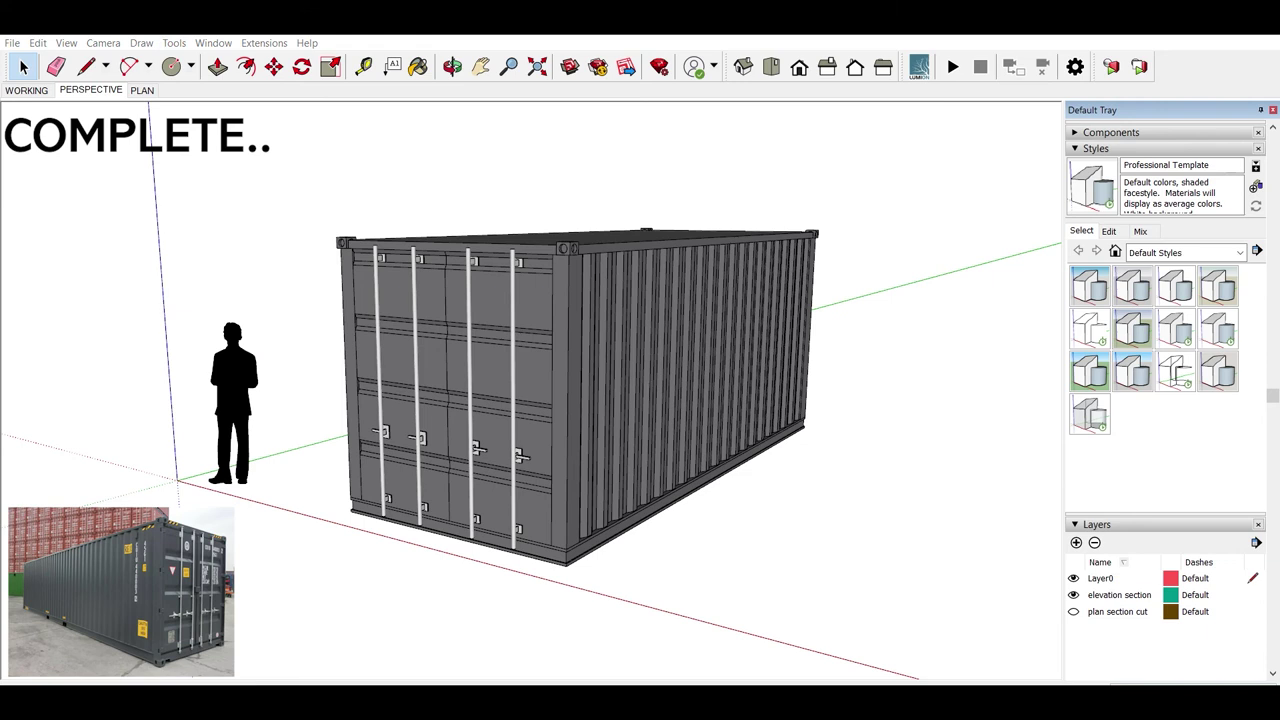
Step: Place a section plane and slide it into the container to cut its end open
scroll("up", 3)
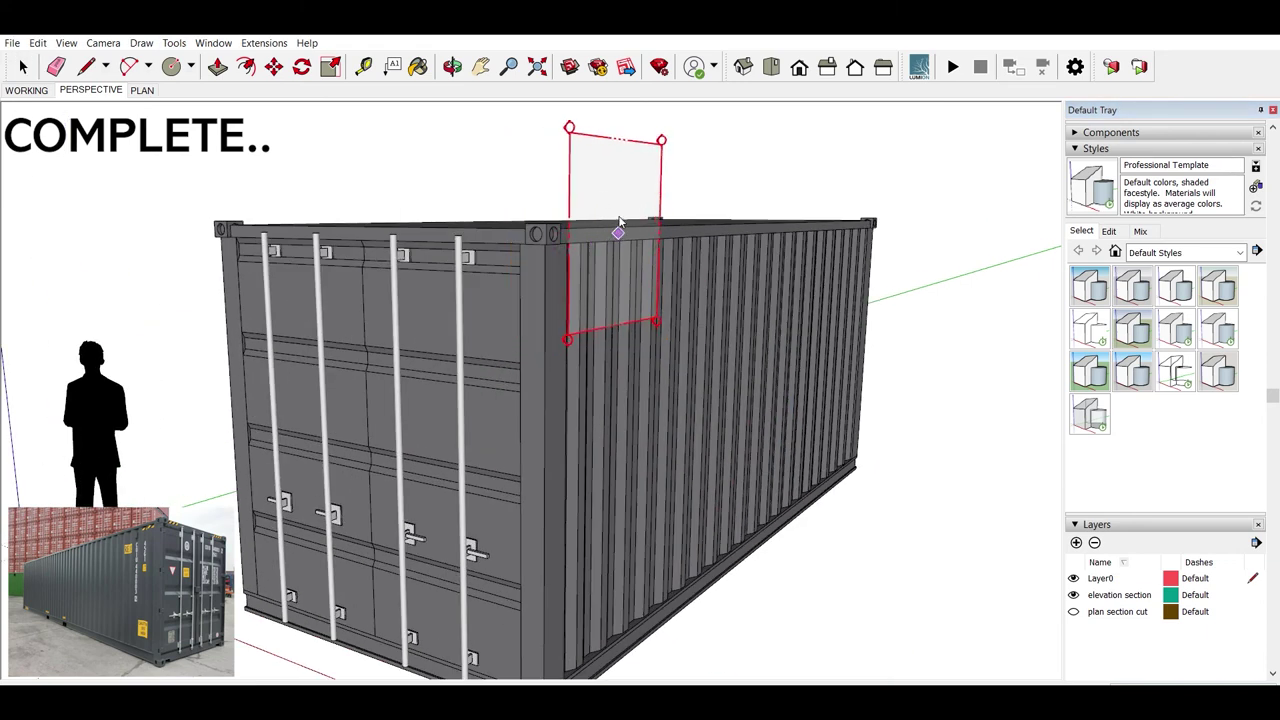
key("space")
scroll("down", 3)
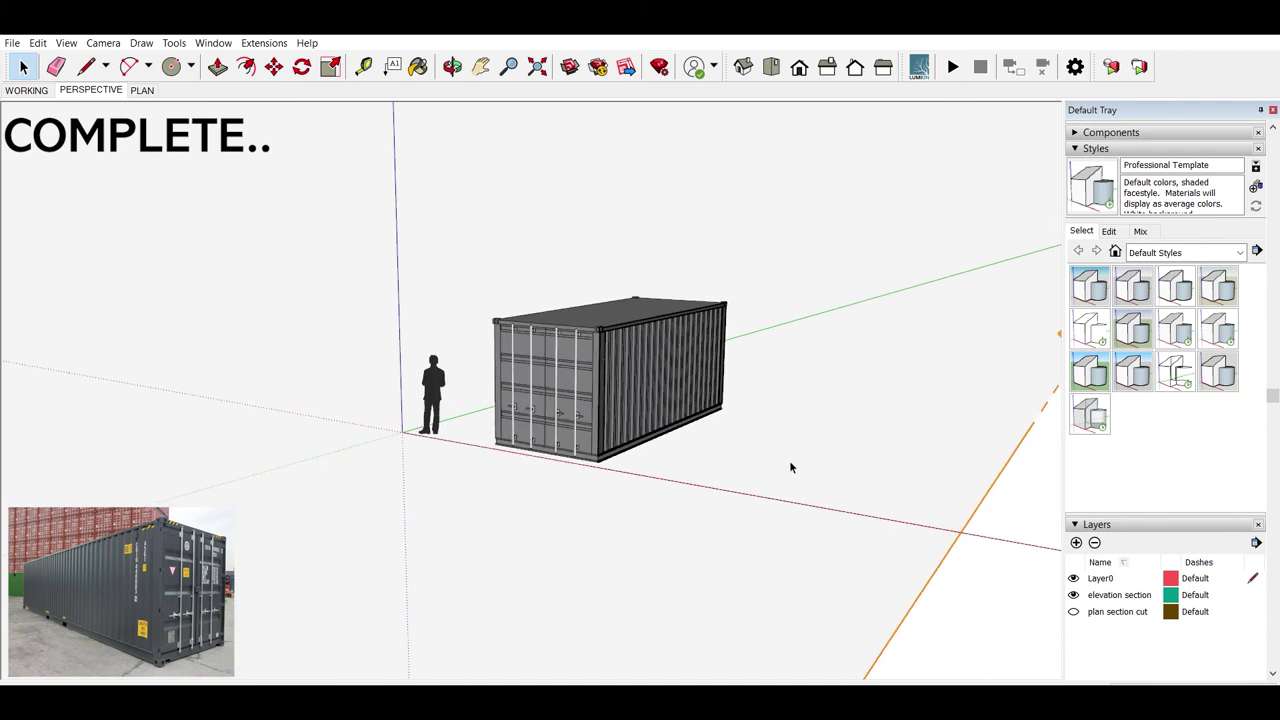
key("m")
left_click_drag(843, 471, 856, 463)
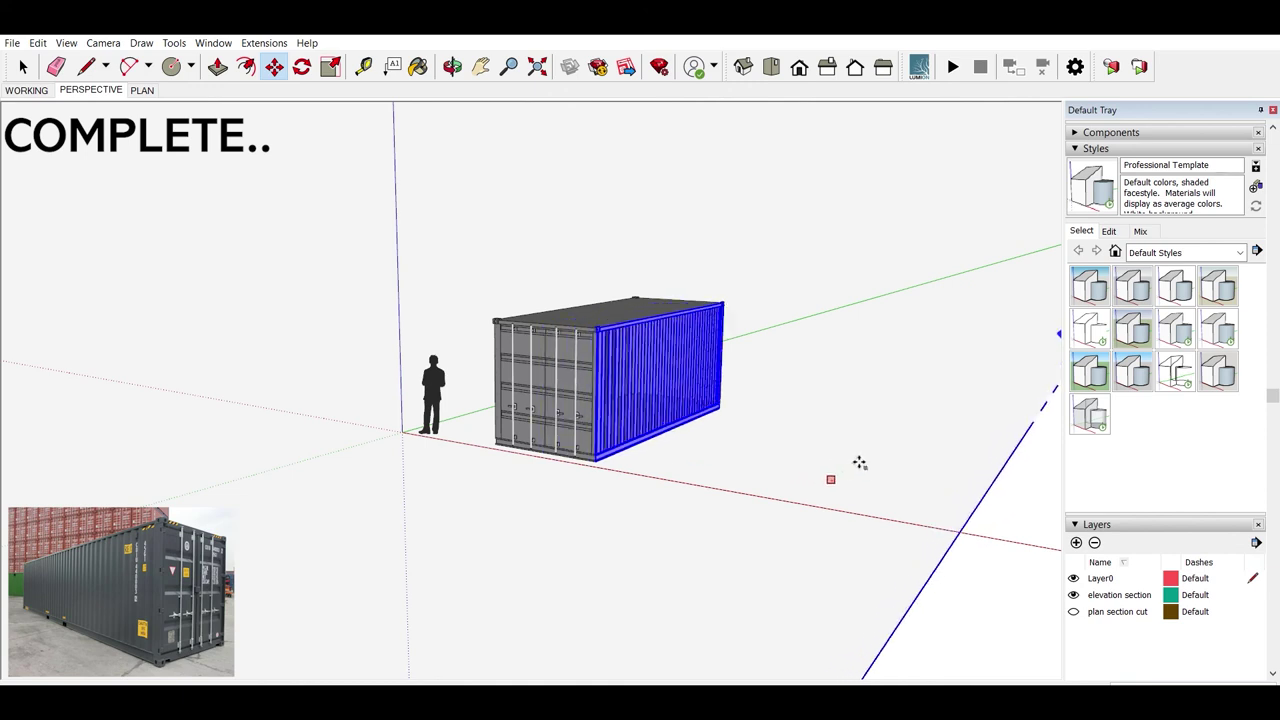
left_click_drag(856, 463, 854, 461)
key("space")
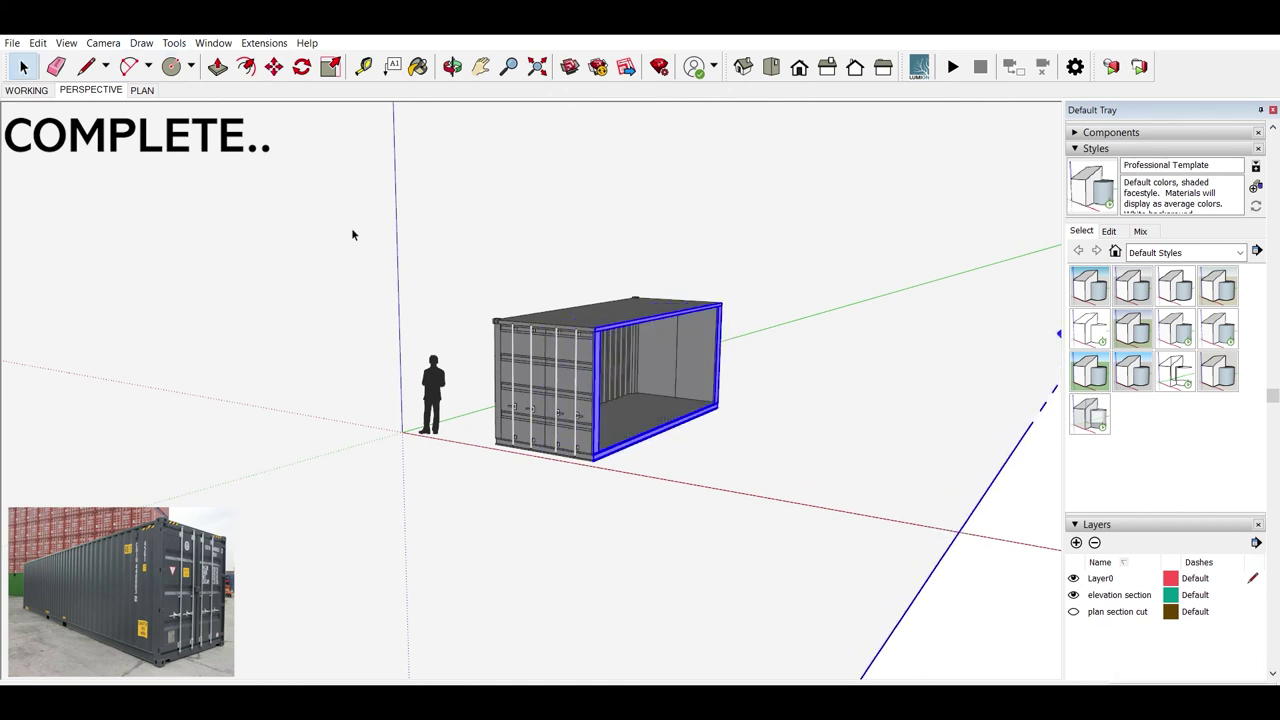
Step: Save the current sectioned view as a new Scene 4
key("ctrl+shift+a")
scroll("down", 3)
scroll("down", 3)
scroll("down", 3)
scroll("down", 3)
scroll("down", 3)
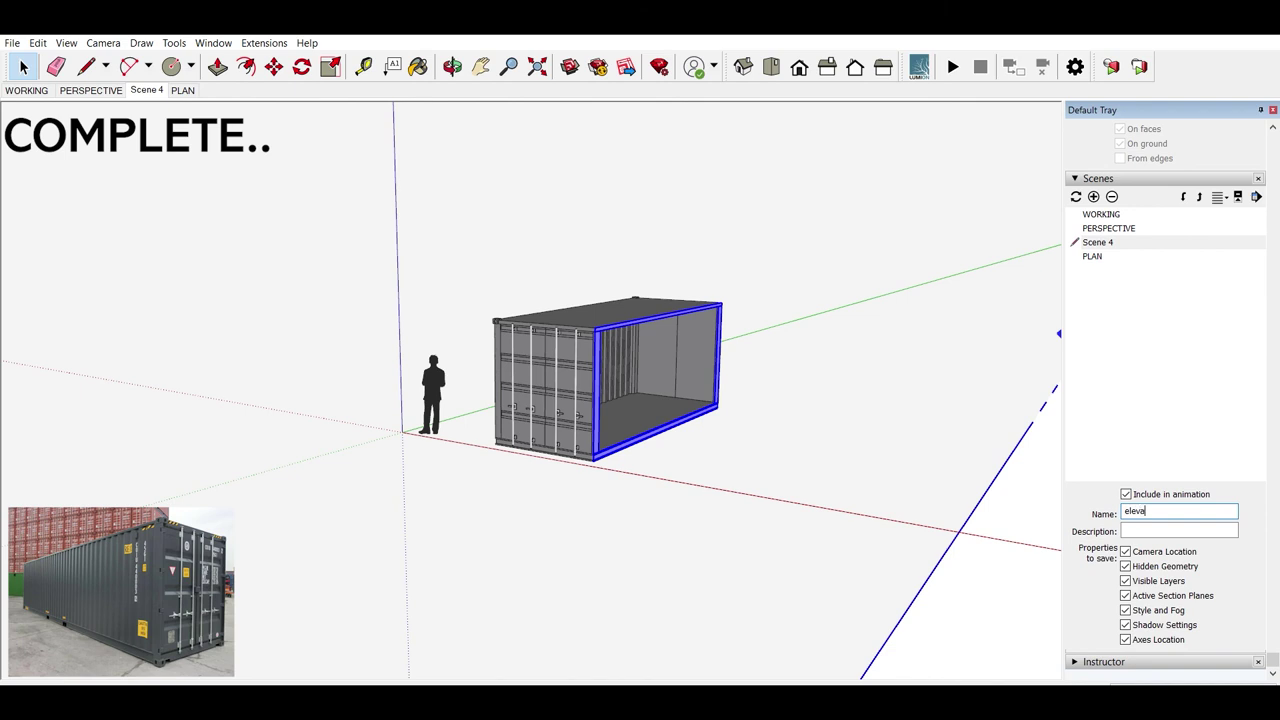
Step: Name the scene 'elevation' and show the container in the Right side view
key("Return")
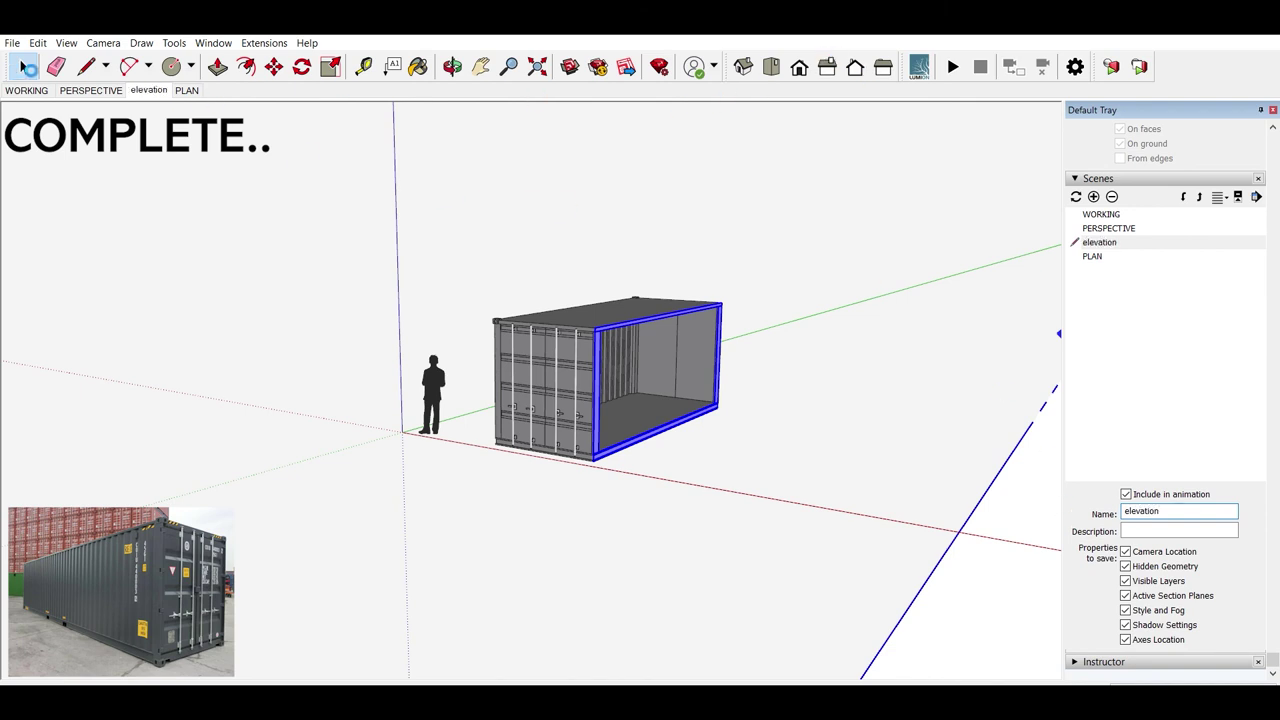
left_click(772, 52)
left_click(800, 52)
left_click(824, 52)
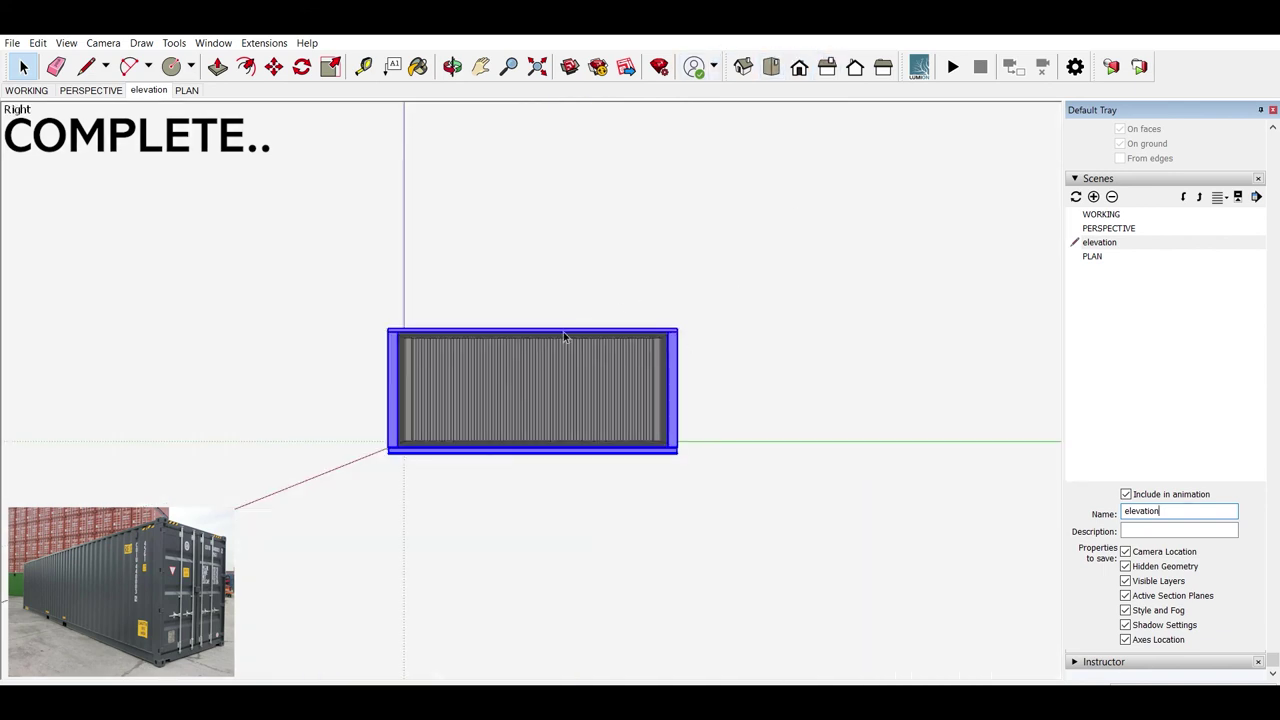
scroll("up", 3)
scroll("up", 3)
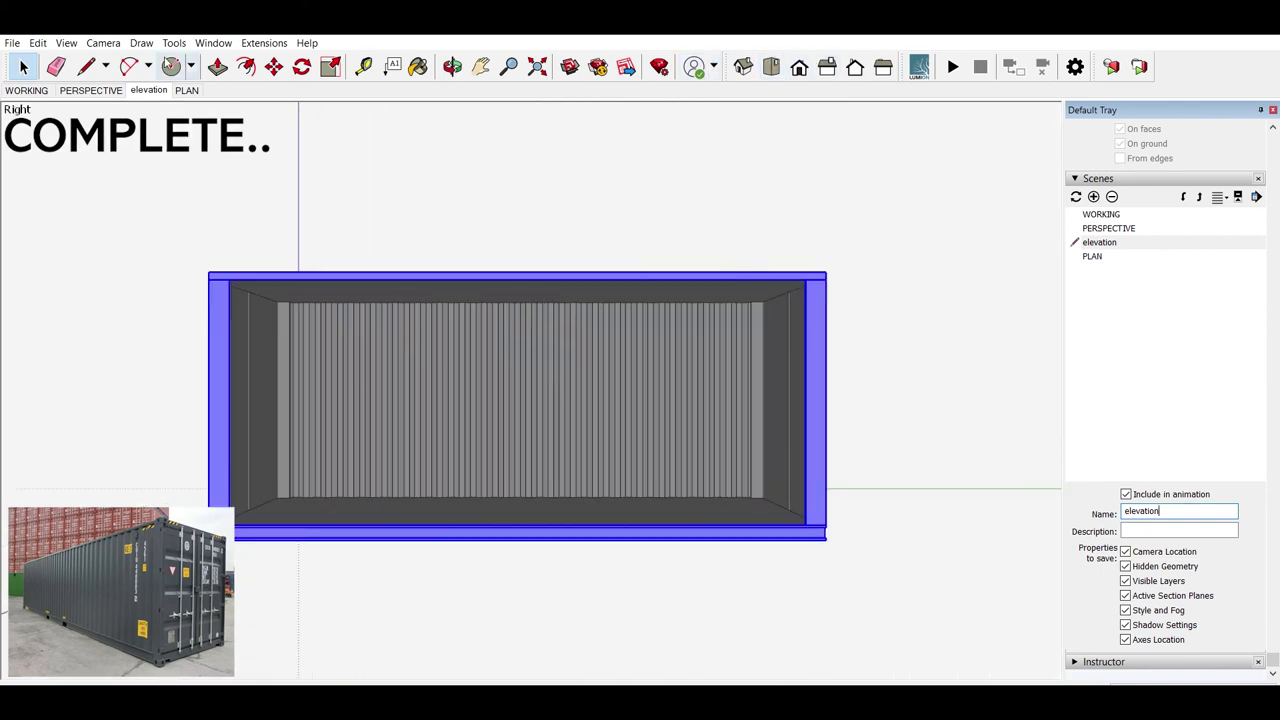
Step: Return to the elevation scene, select the human figure and shift the view slightly left
left_click(146, 90)
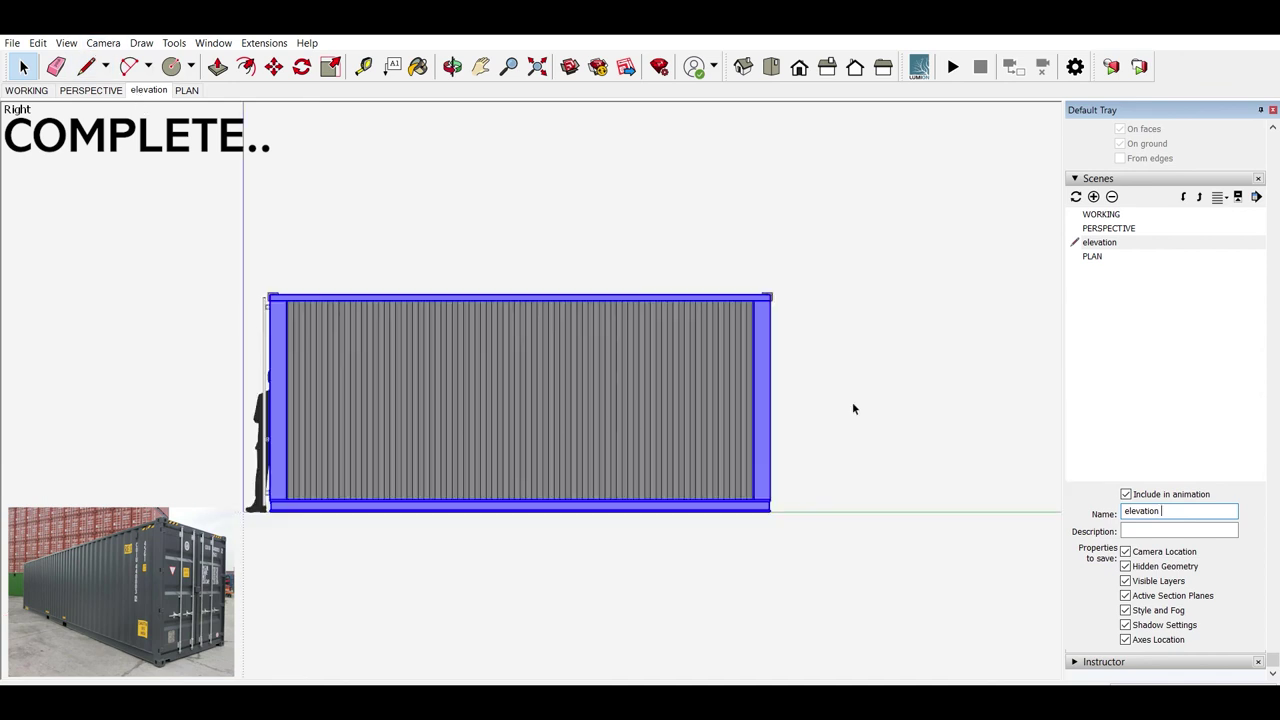
scroll("up", 3)
left_click(266, 410)
scroll("up", 3)
scroll("up", 3)
scroll("down", 3)
scroll("down", 3)
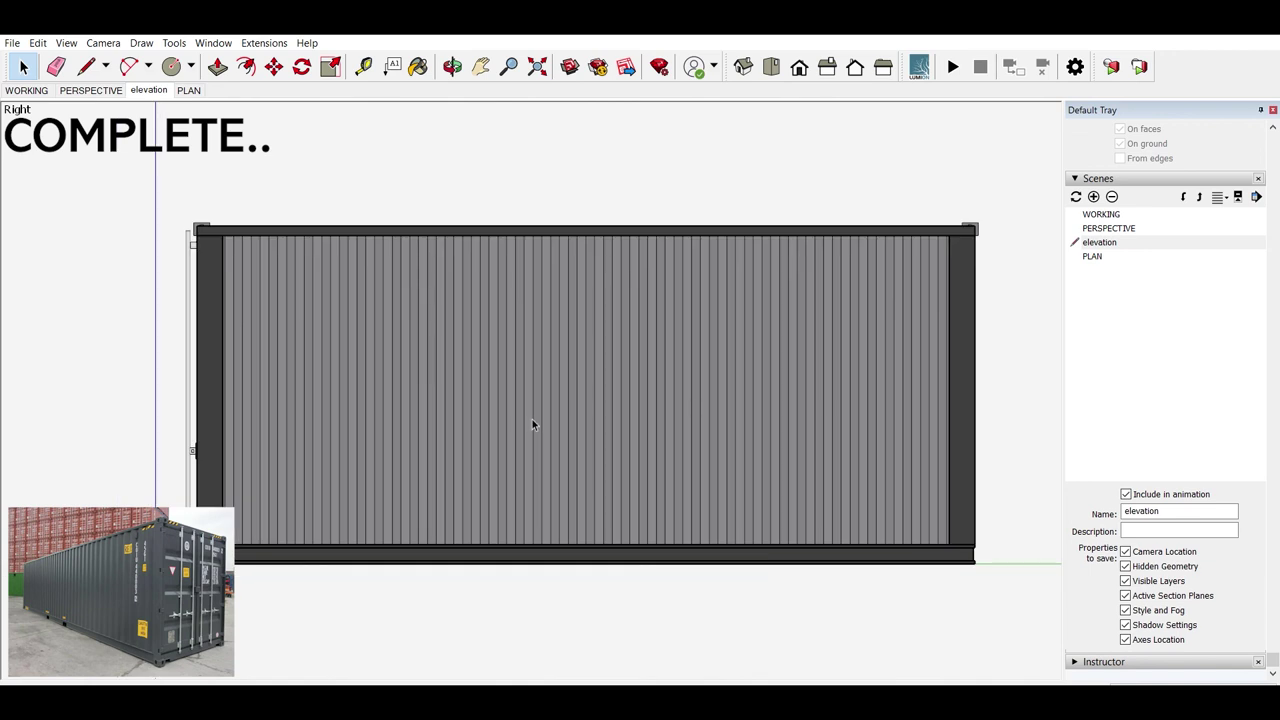
scroll("up", 3)
left_click_drag(547, 439, 460, 360)
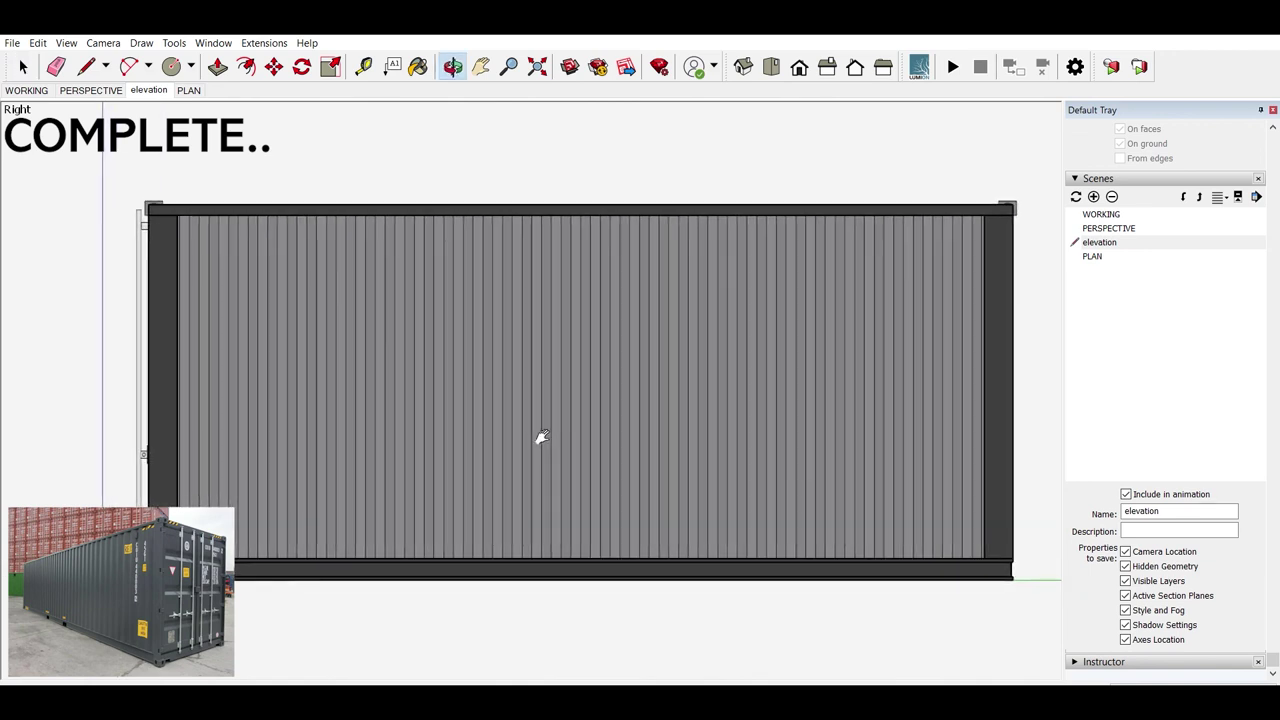
Step: Zoom the elevation scene out so the whole container fits
left_click(188, 88)
left_click(155, 80)
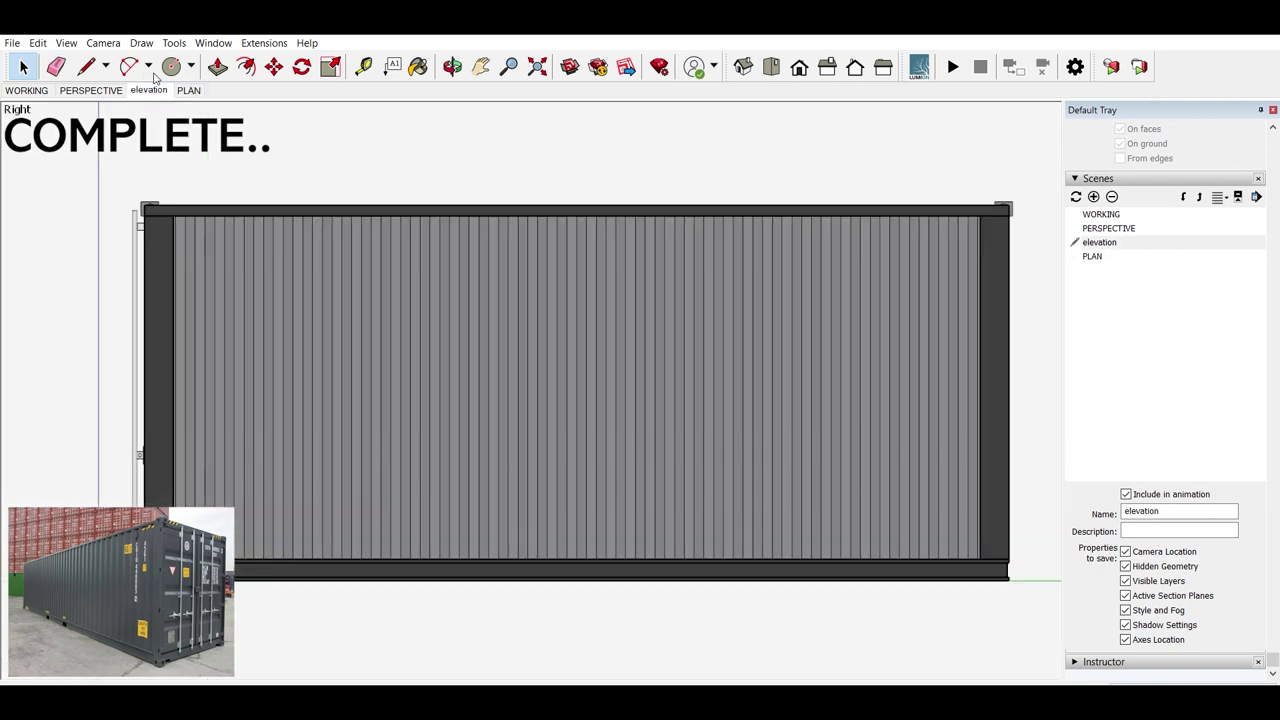
left_click(509, 66)
left_click_drag(505, 230, 505, 272)
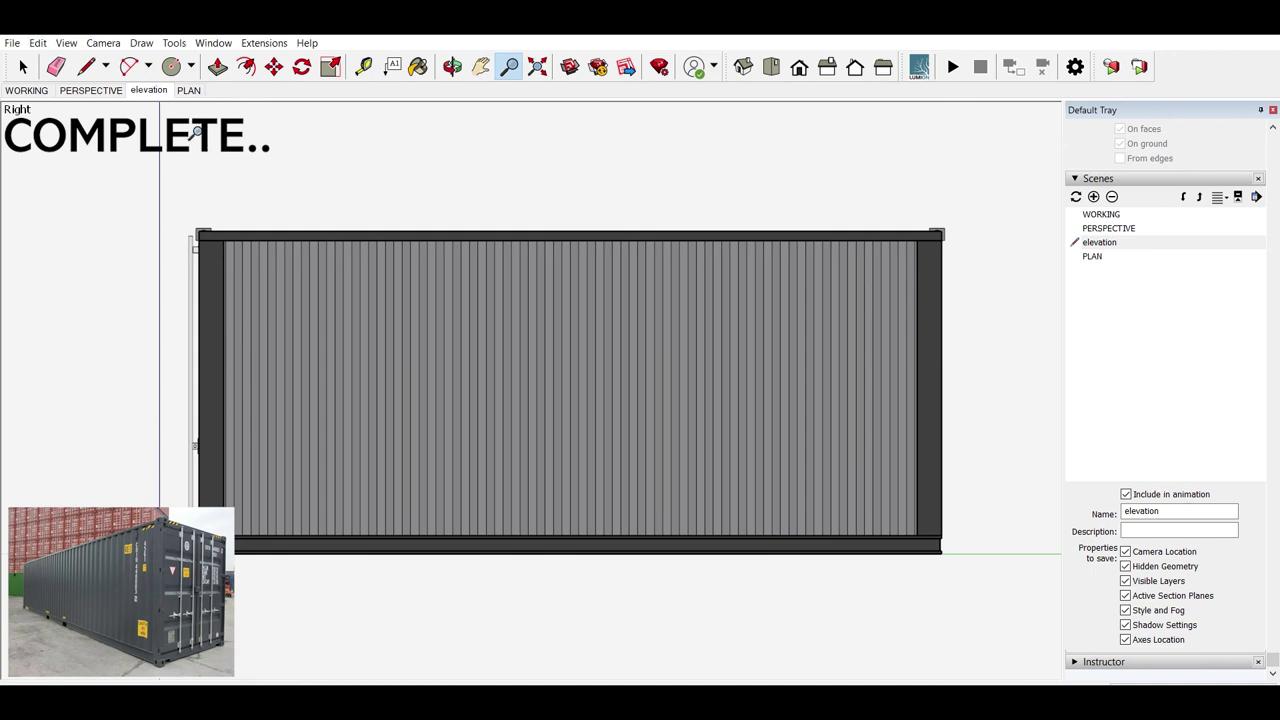
Step: Add a scene named 'sECTION pERSPECTIVE' and show a zoomed-to-fit isometric view
double_click(1140, 511)
type("sECTION pERSPECTI")
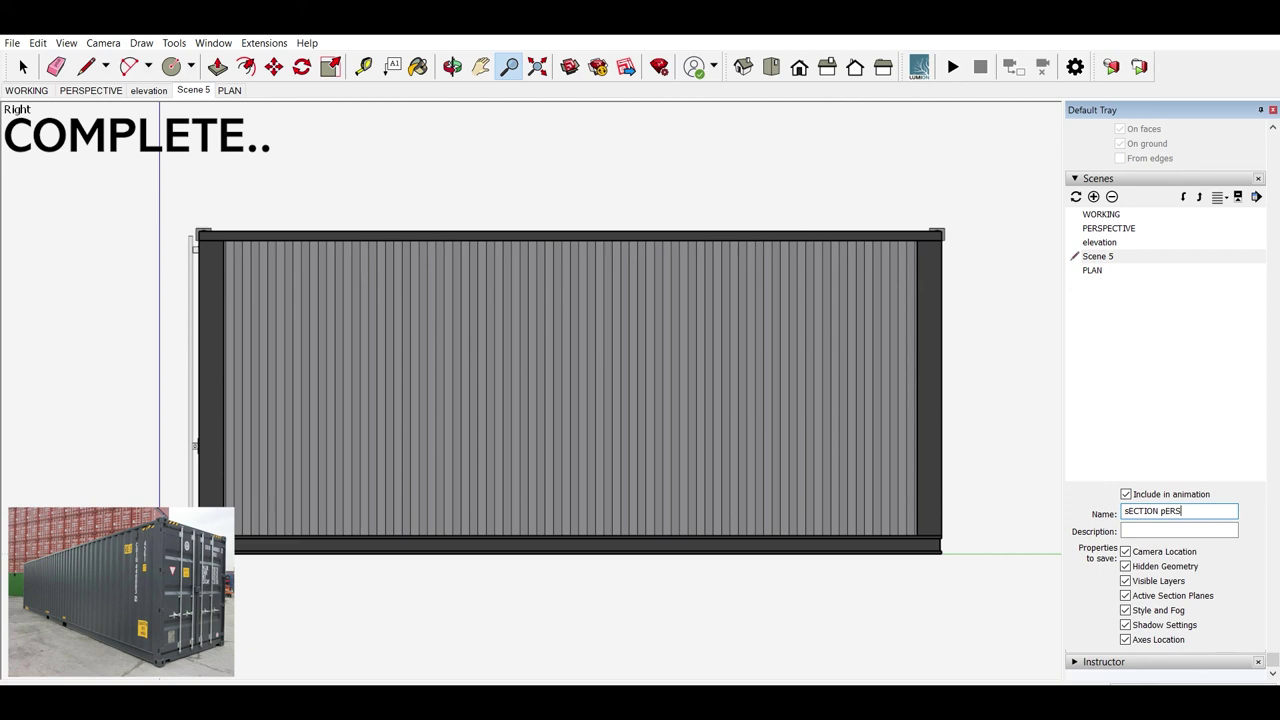
type("VE")
key("Return")
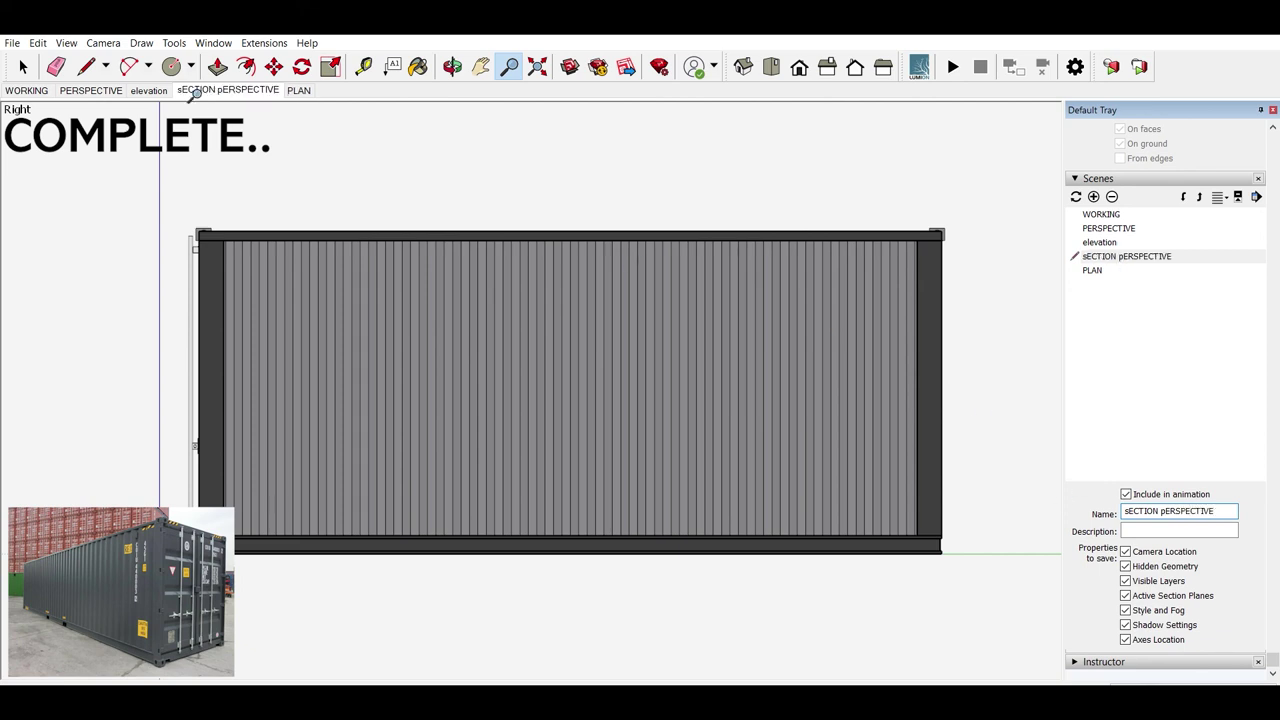
left_click(23, 66)
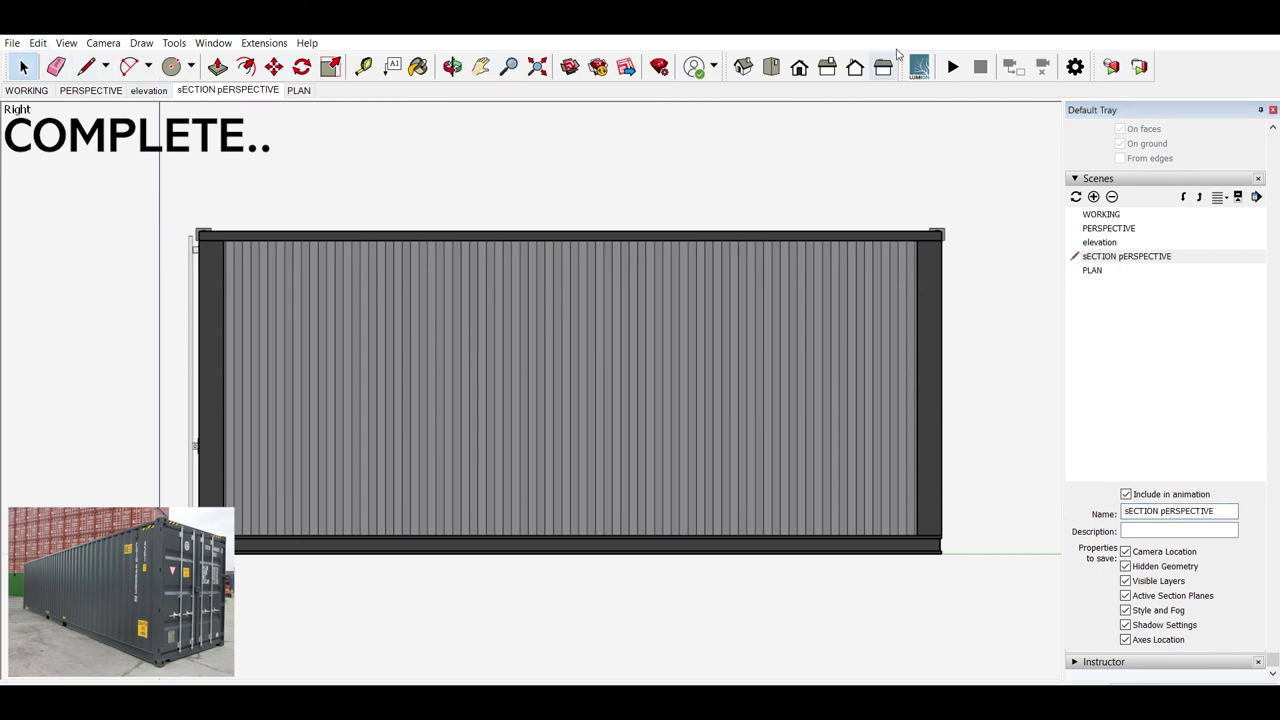
left_click(750, 60)
key("shift+z")
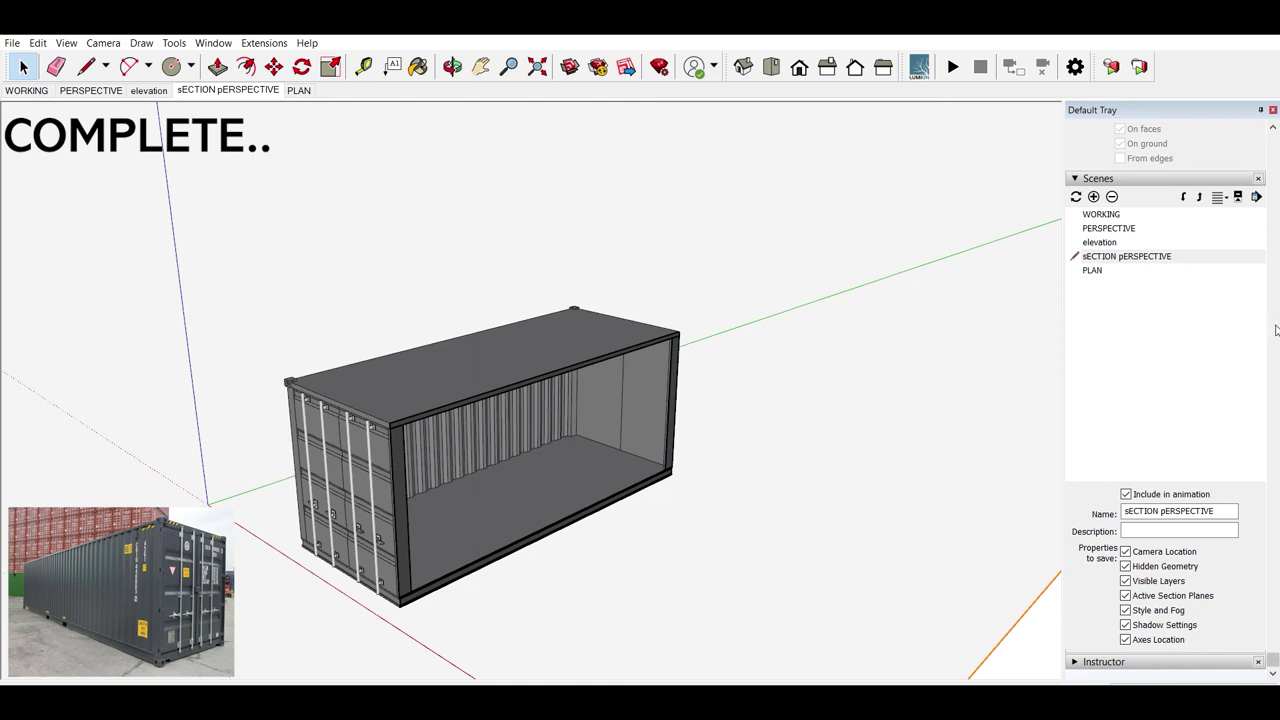
Step: Hide the elevation section layer and orbit around the container
scroll("up", 3)
scroll("up", 3)
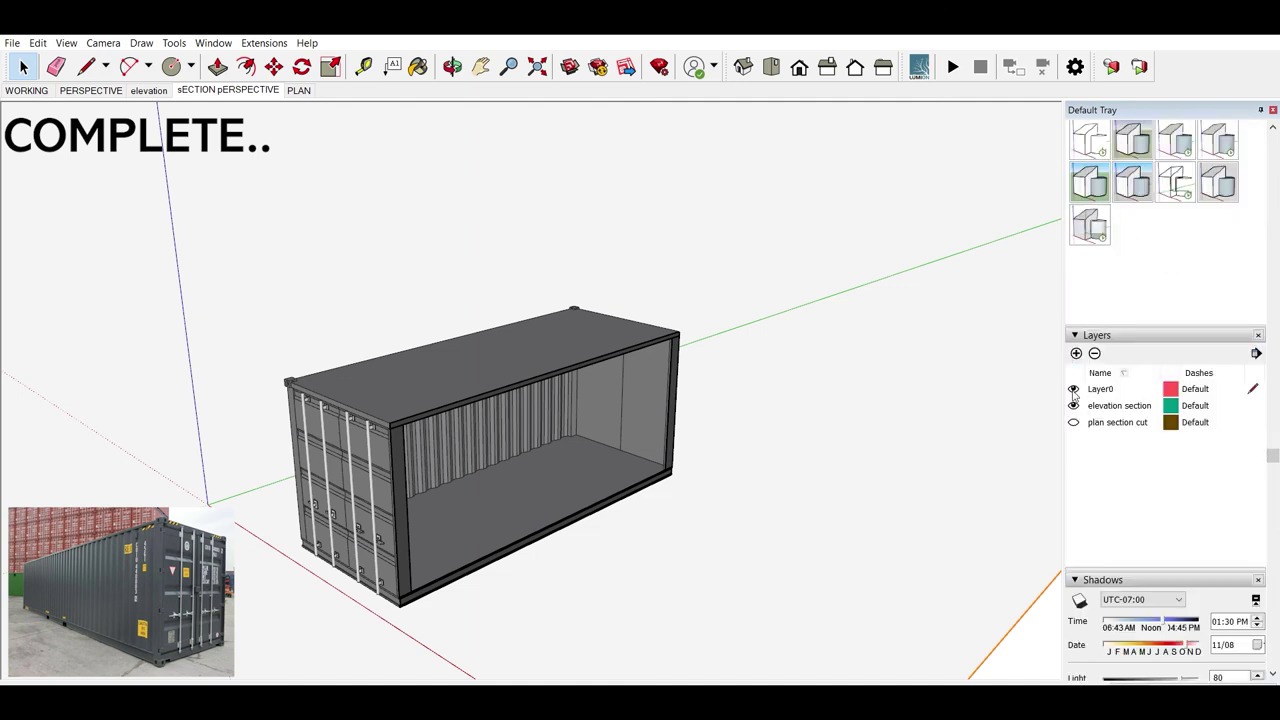
left_click(1073, 404)
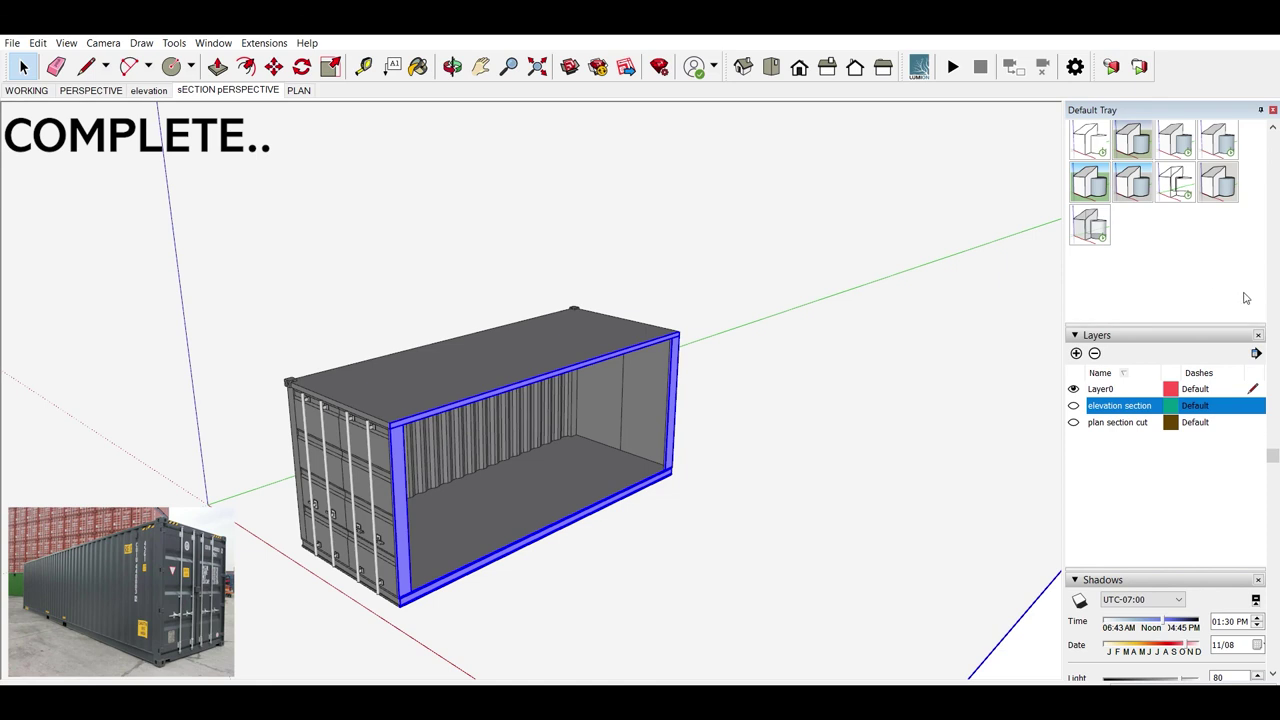
scroll("up", 3)
scroll("up", 3)
scroll("up", 3)
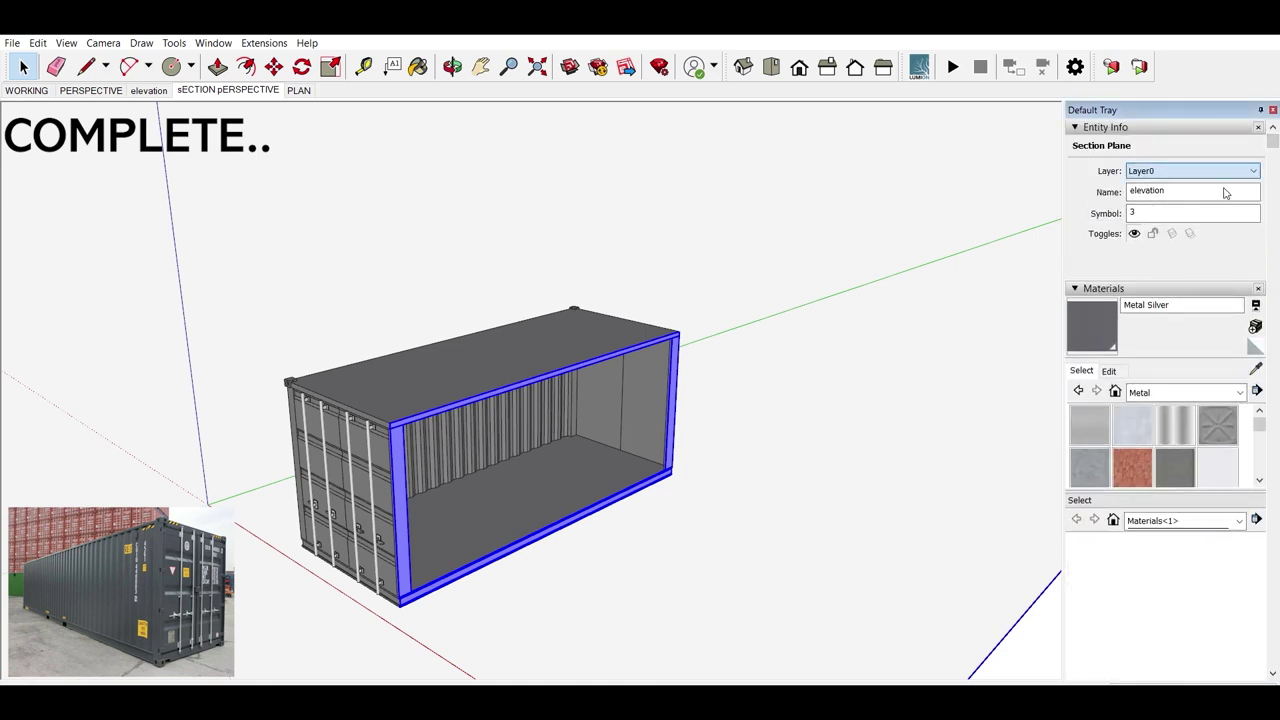
left_click_drag(592, 433, 443, 355)
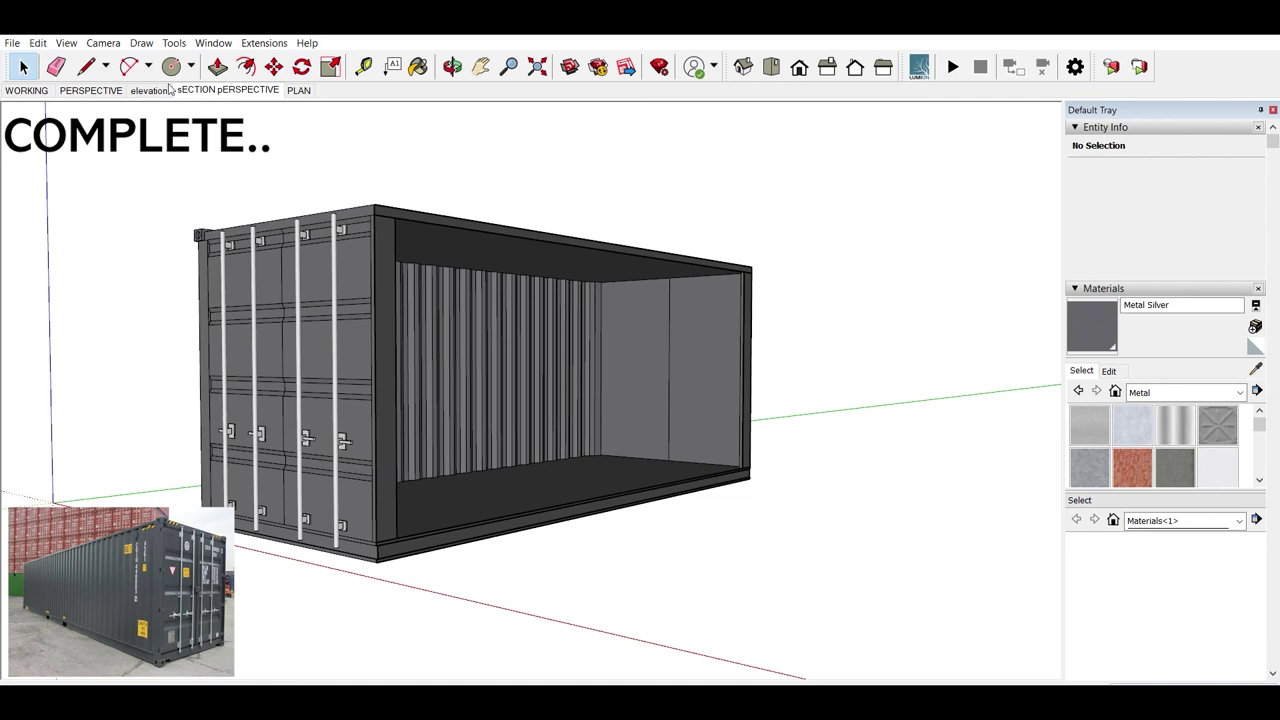
Step: Go to the elevation scene and hide its elevation section layer
left_click(148, 90)
left_click(678, 172)
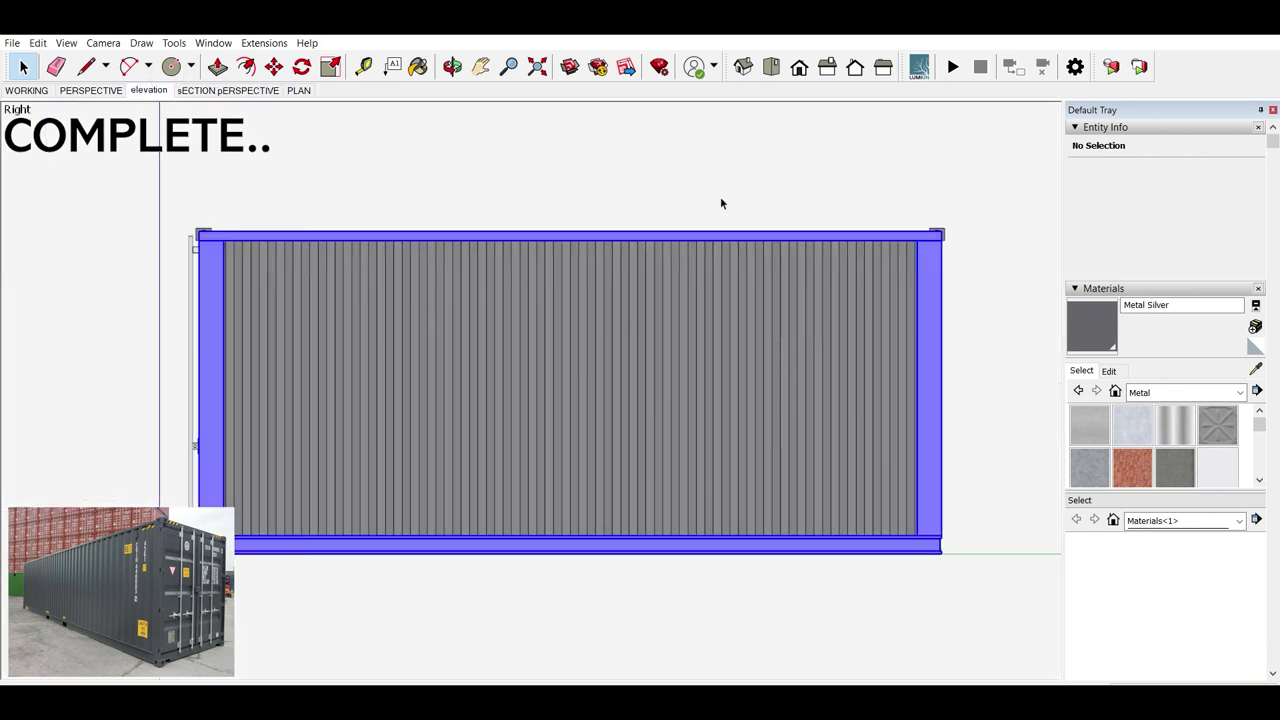
scroll("down", 3)
scroll("down", 3)
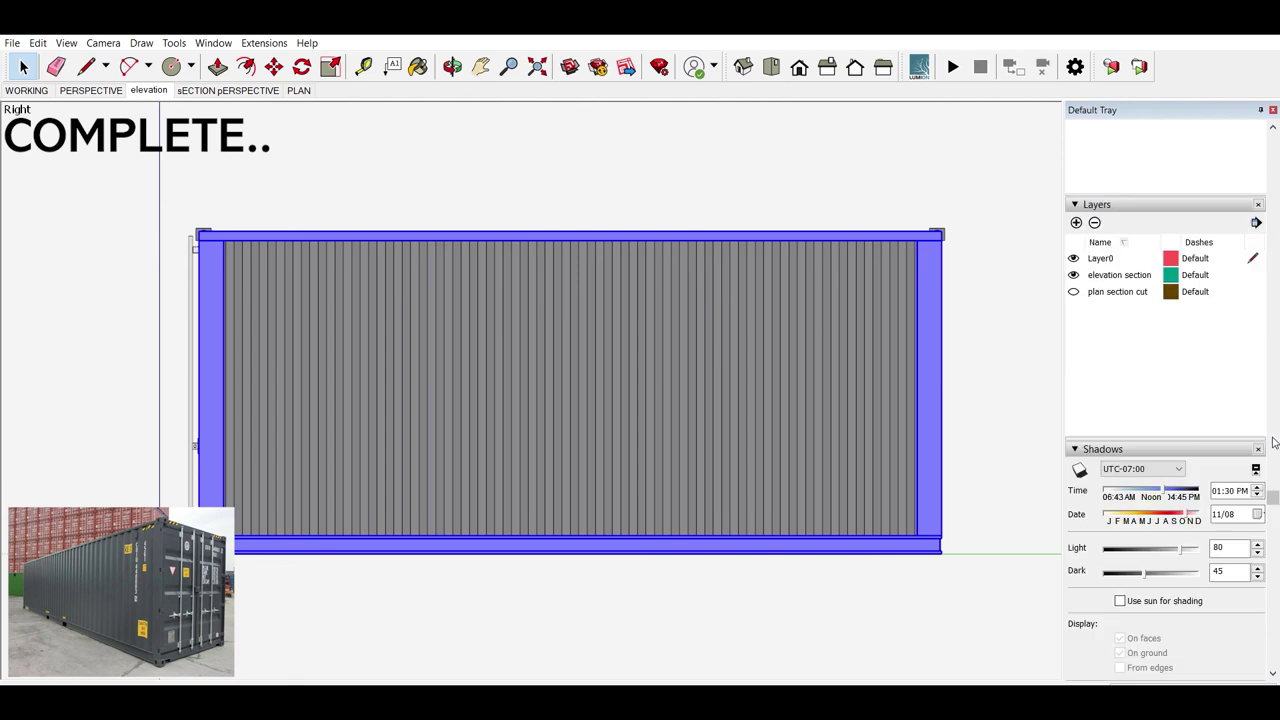
left_click(1073, 274)
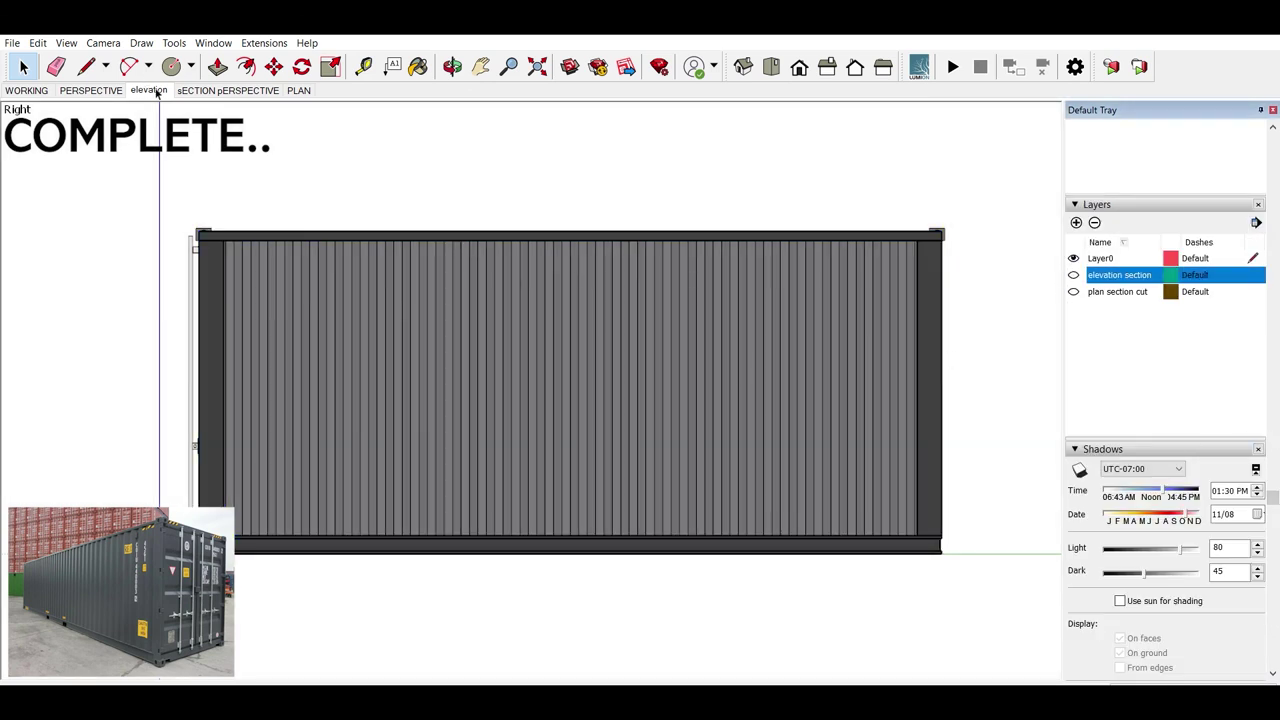
Step: Orbit the sECTION pERSPECTIVE and PERSPECTIVE scenes to view the container from the side
left_click(200, 90)
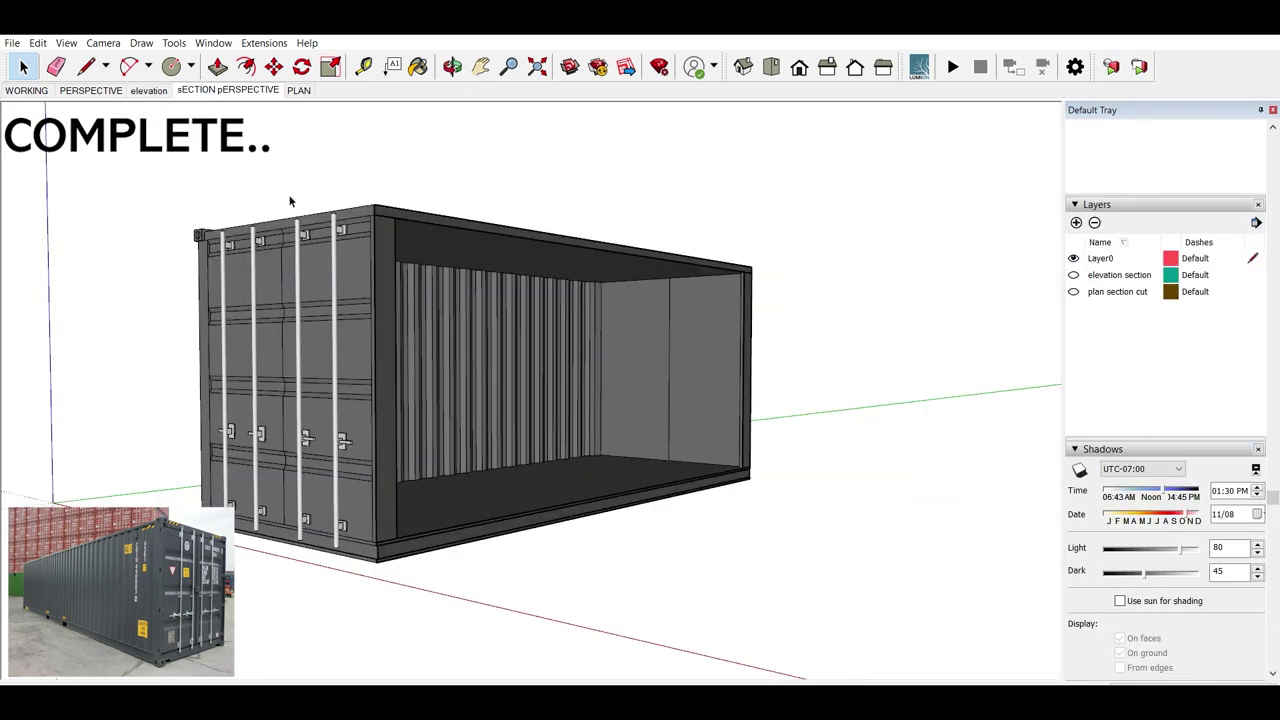
left_click_drag(316, 238, 94, 334)
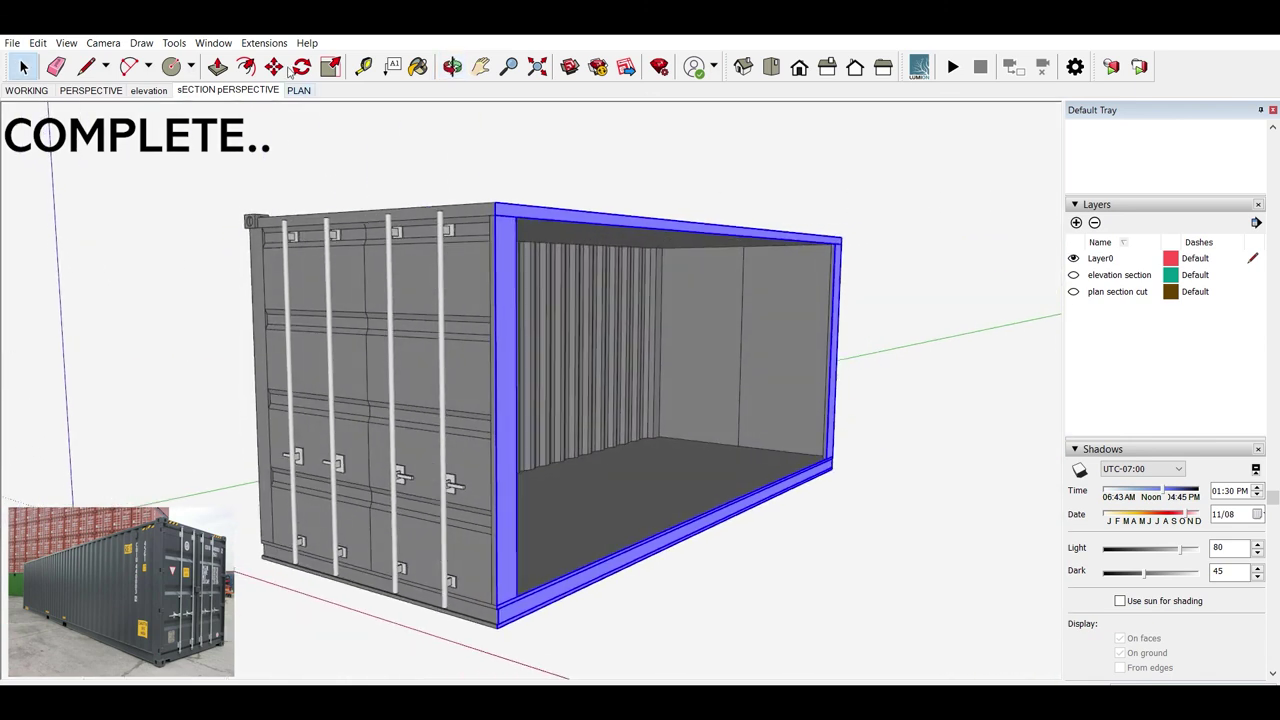
left_click(266, 86)
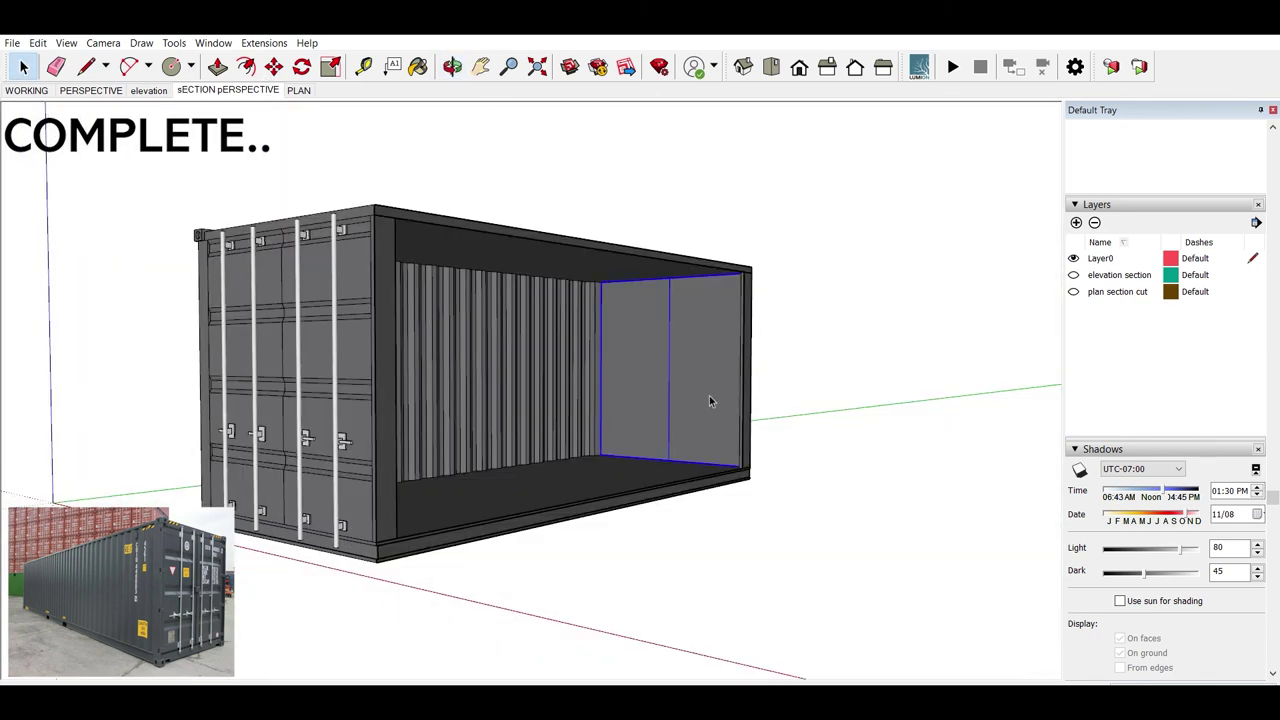
left_click_drag(709, 395, 320, 350)
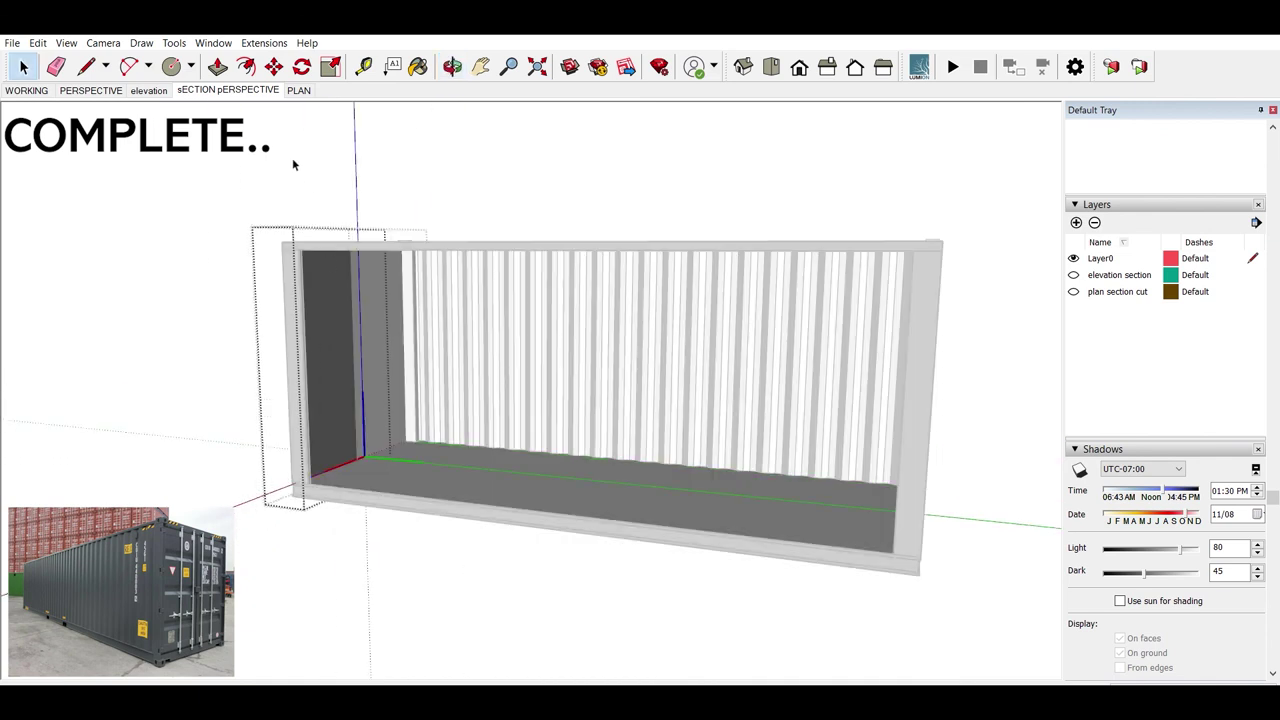
left_click(148, 90)
left_click(90, 90)
left_click_drag(435, 436, 399, 345)
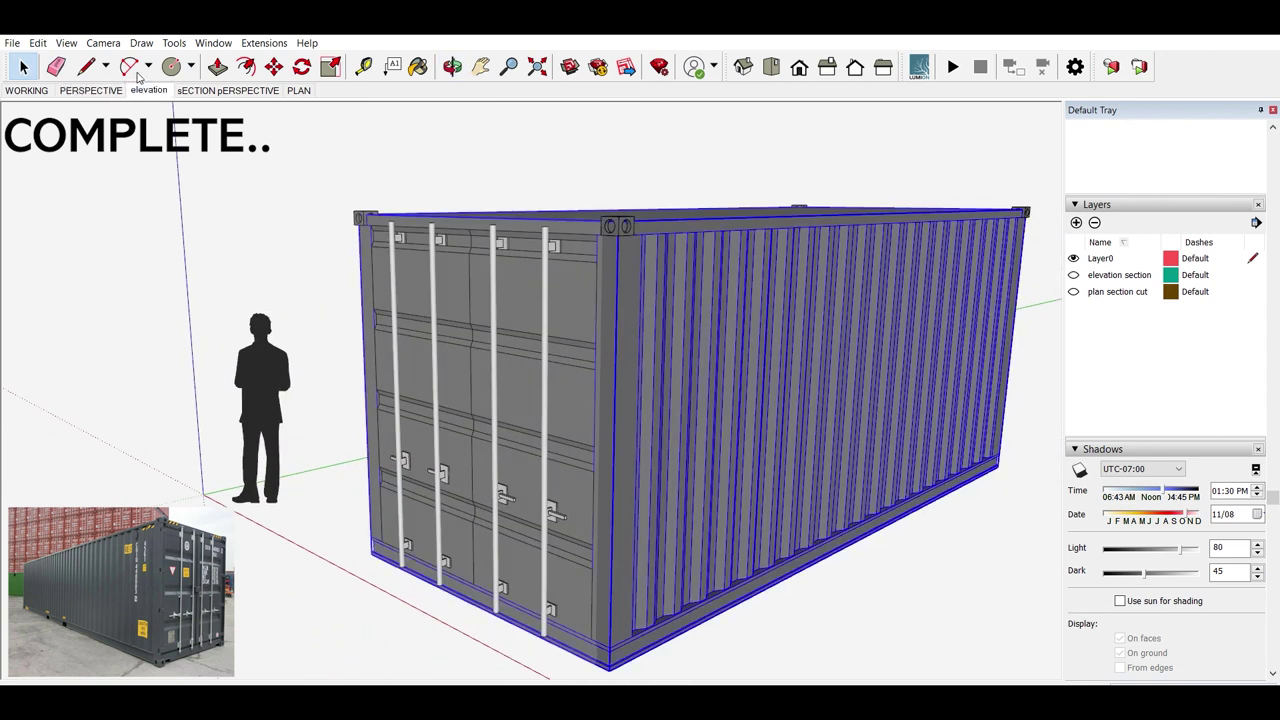
Step: Cycle through the section perspective, PLAN, elevation and PERSPECTIVE scenes, then hide the elevation section layer
left_click(228, 90)
left_click(299, 90)
left_click(148, 90)
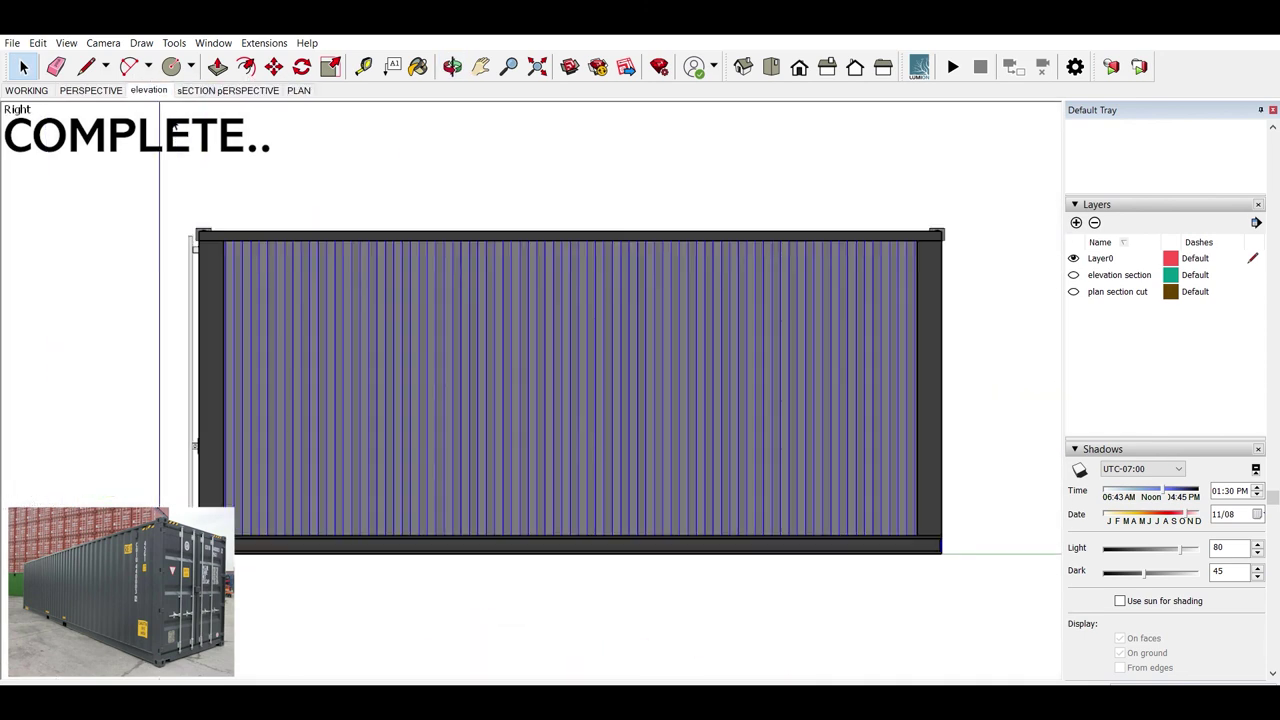
left_click(90, 90)
left_click(873, 501)
left_click(1074, 276)
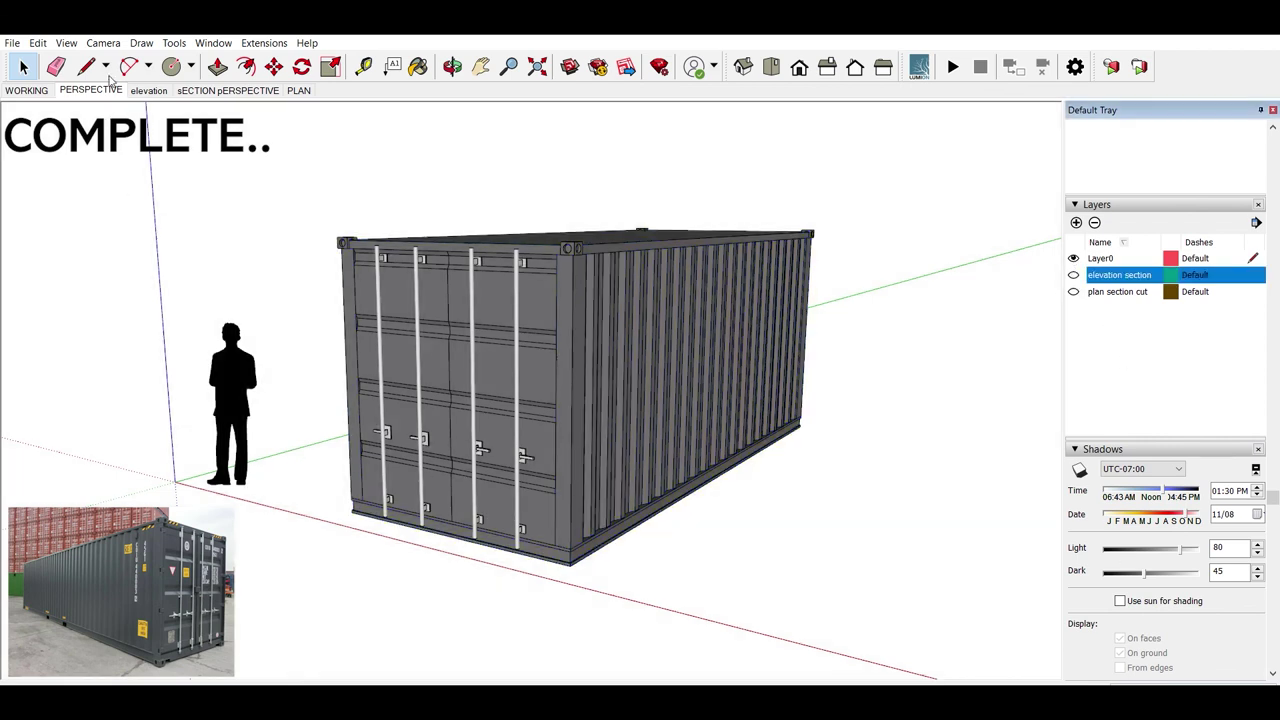
Step: Orbit to the door end and place the 8' 10" height dimension
left_click_drag(337, 429, 650, 550)
scroll("up", 3)
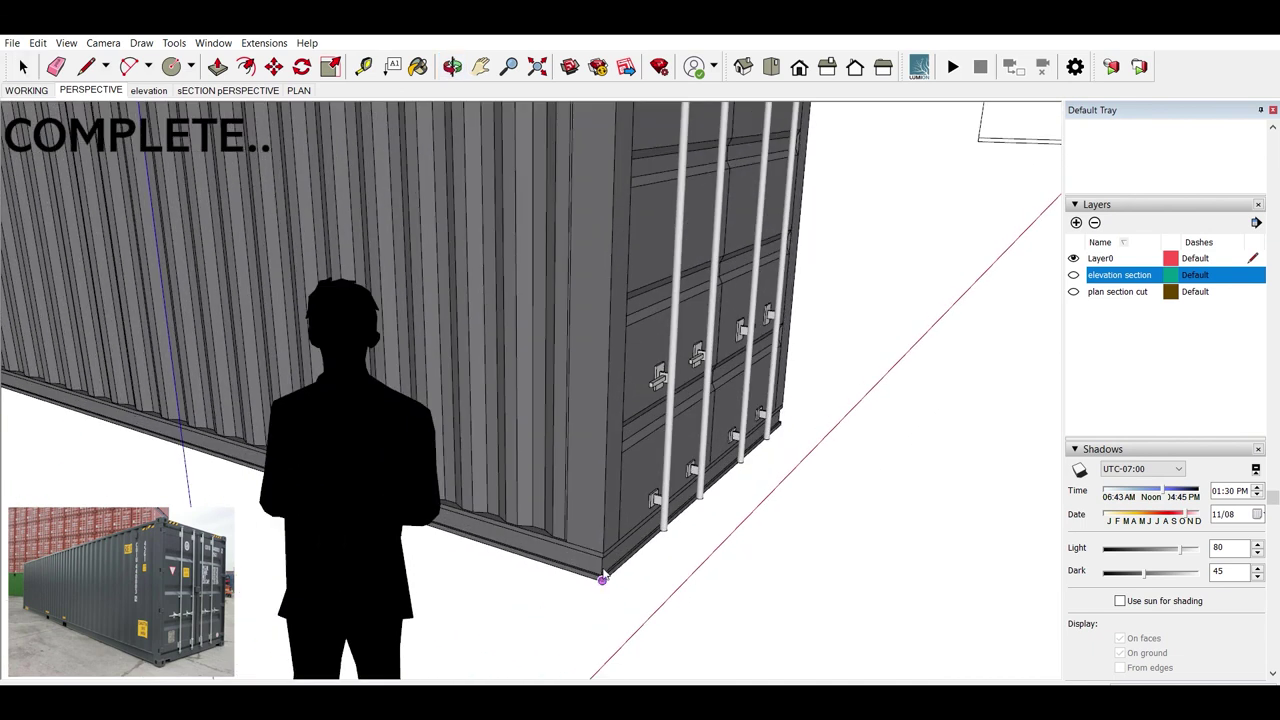
scroll("down", 3)
scroll("up", 3)
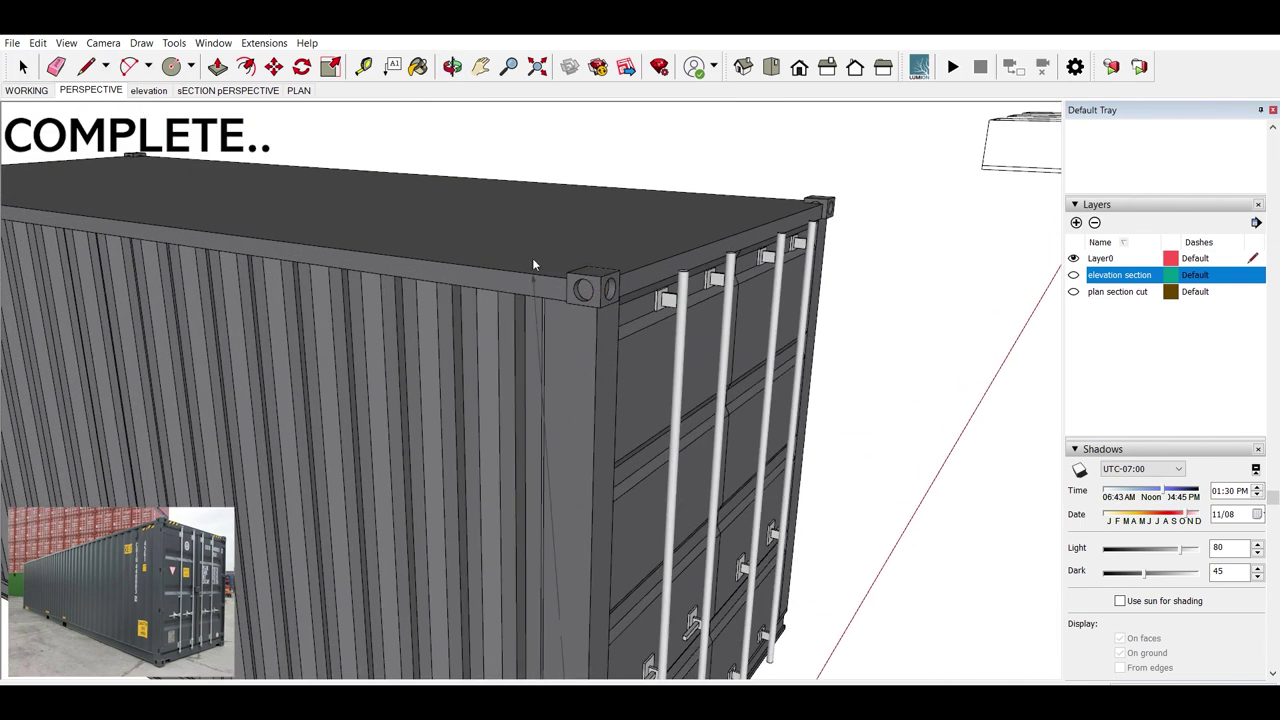
scroll("up", 3)
scroll("down", 3)
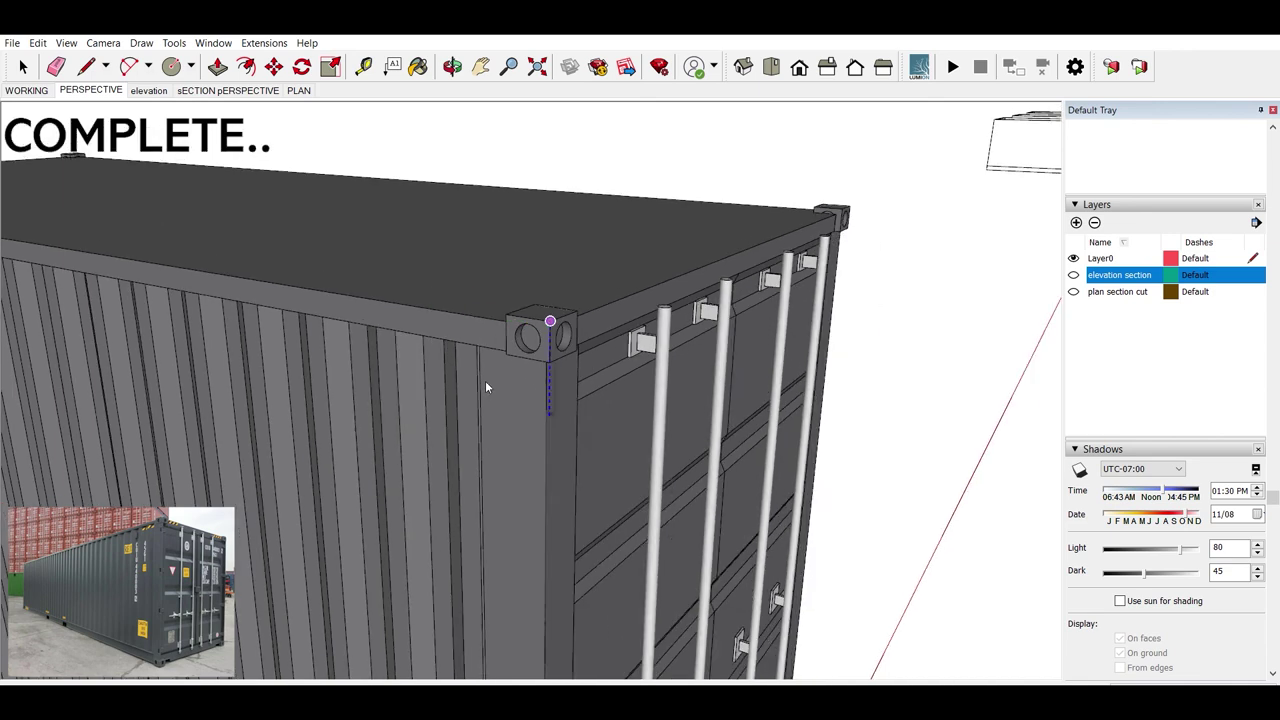
scroll("down", 3)
left_click_drag(490, 370, 124, 342)
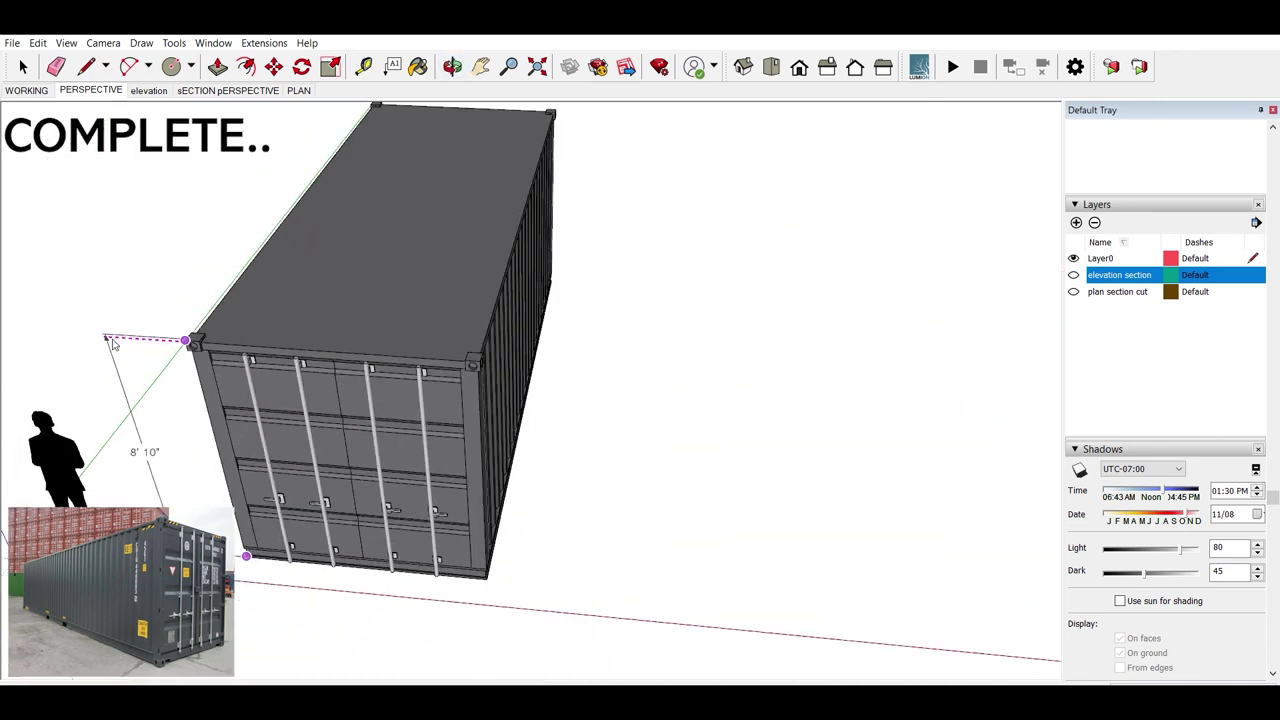
left_click(126, 340)
Step: Dimension the container length at 20' 3 11/16" between the top corner castings
scroll("up", 3)
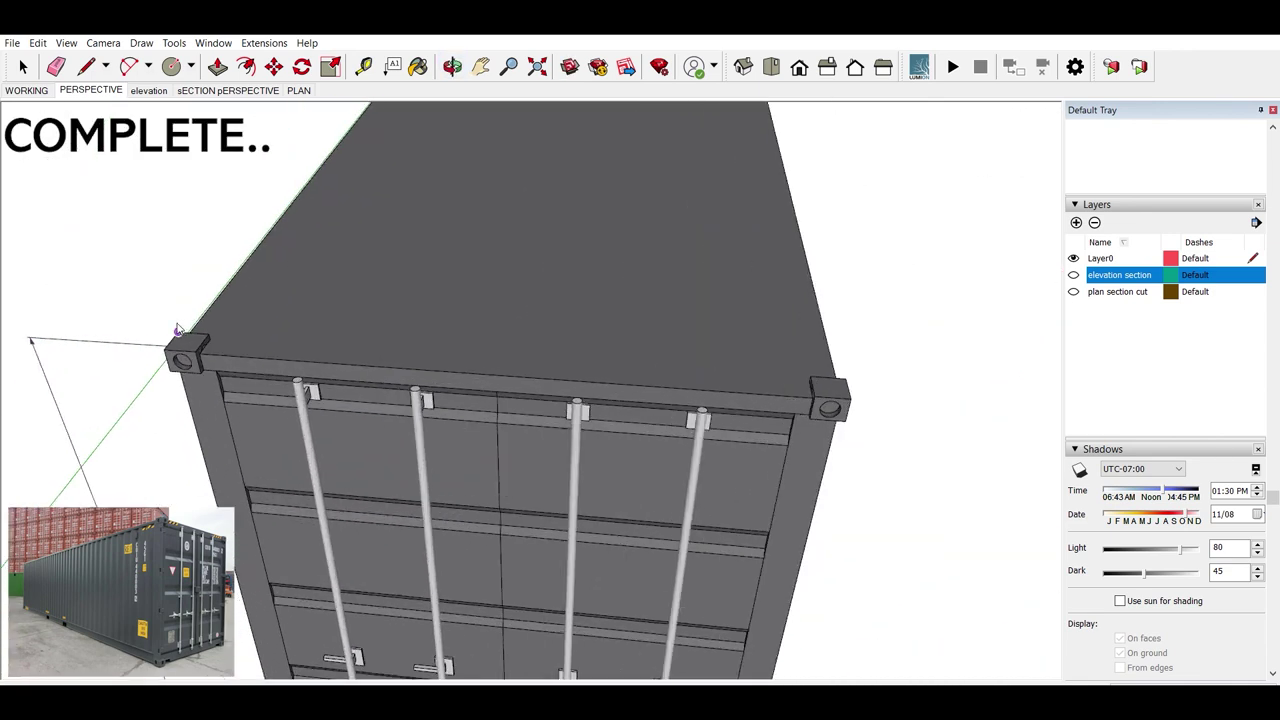
scroll("down", 3)
left_click_drag(160, 352, 774, 164)
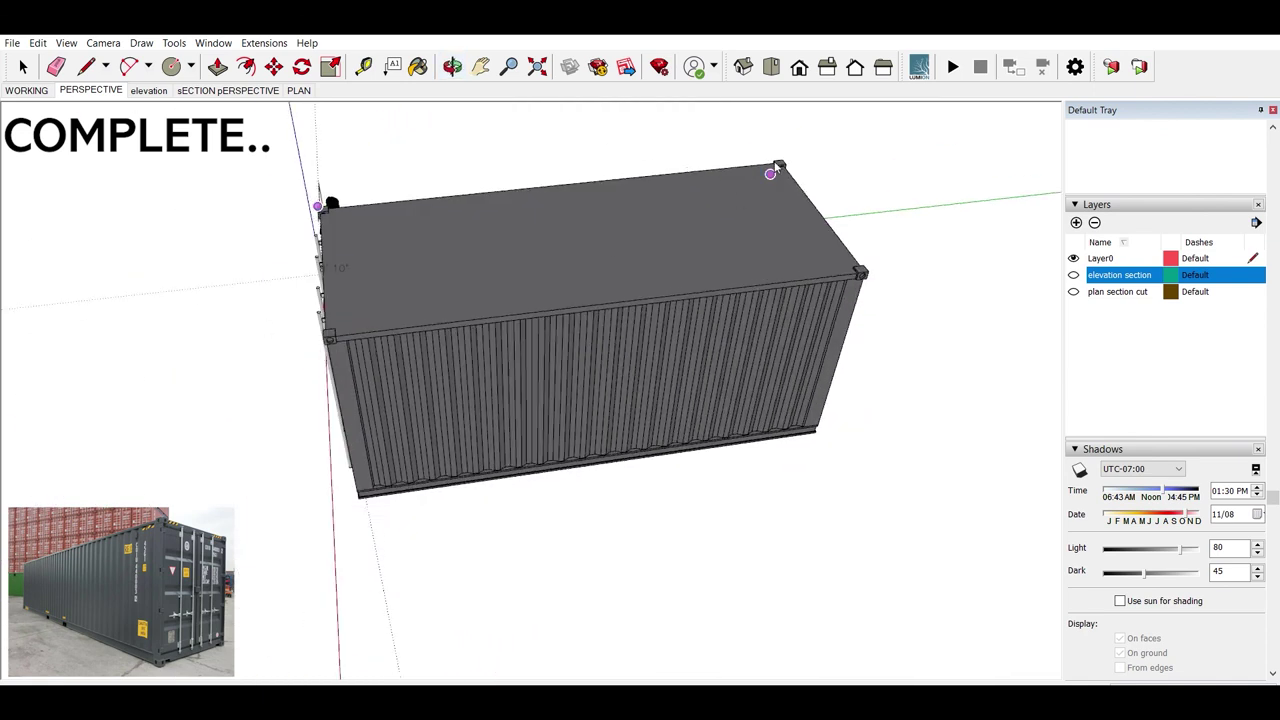
scroll("up", 3)
left_click(786, 152)
left_click_drag(794, 108, 677, 317)
left_click(426, 209)
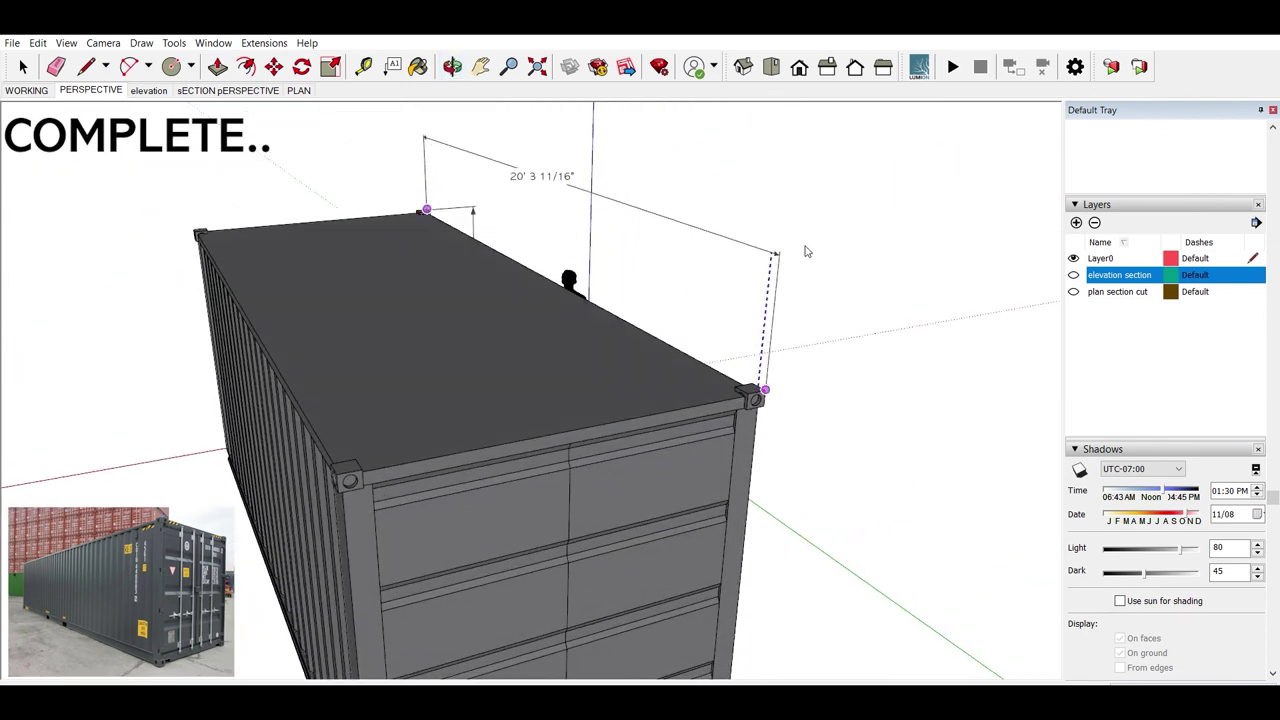
left_click(780, 287)
key("space")
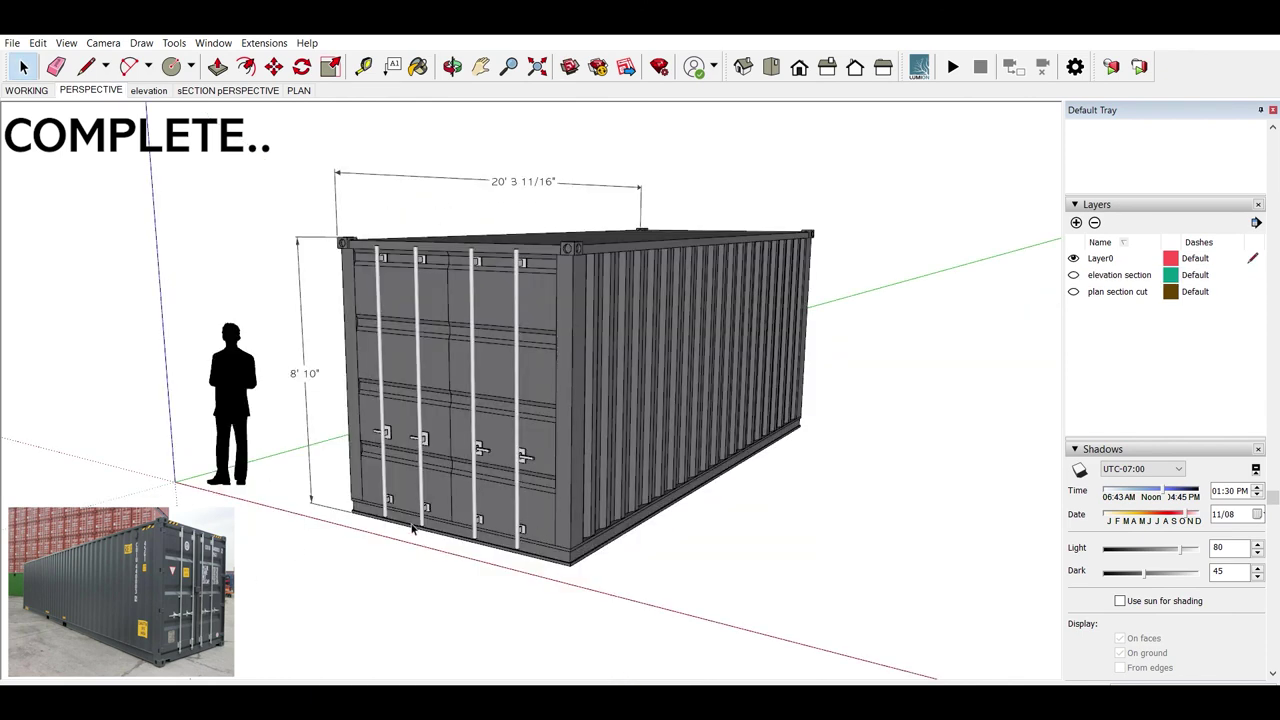
Step: Orbit around the dimensioned container, then return to the PERSPECTIVE and elevation scenes
left_click_drag(428, 460, 663, 327)
scroll("up", 3)
scroll("down", 3)
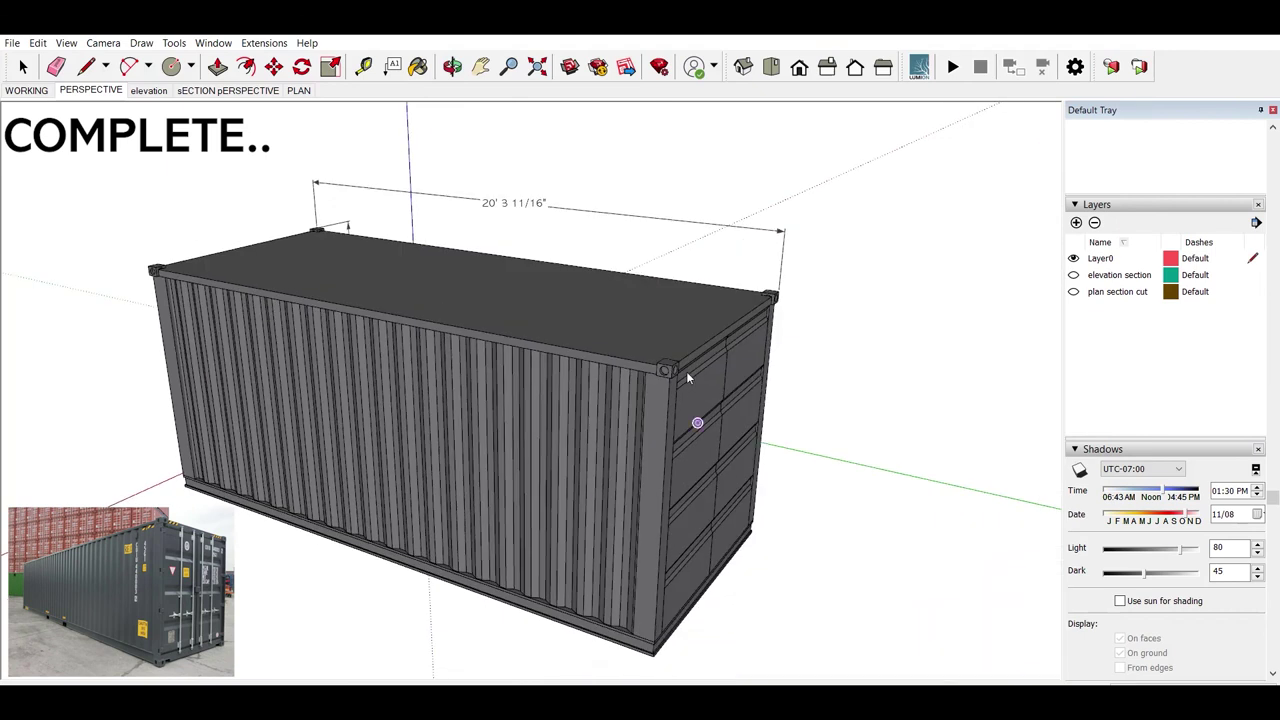
scroll("up", 3)
scroll("up", 3)
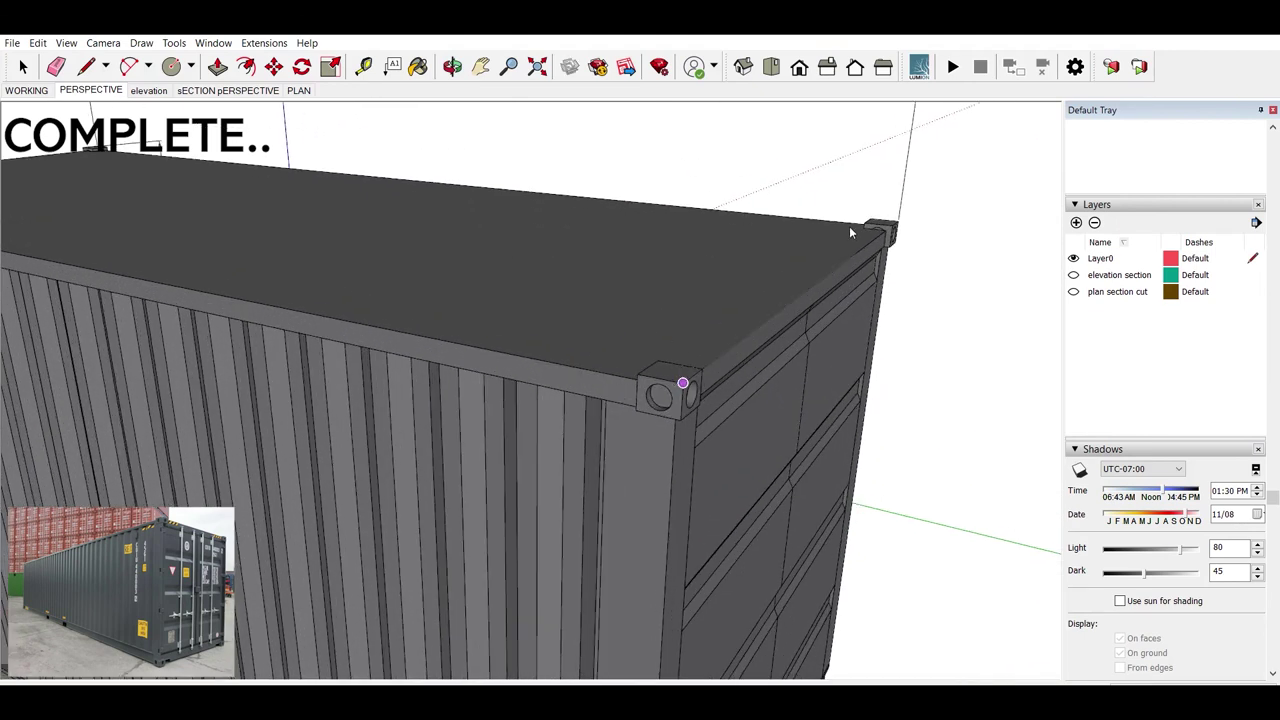
left_click_drag(848, 235, 313, 410)
scroll("up", 3)
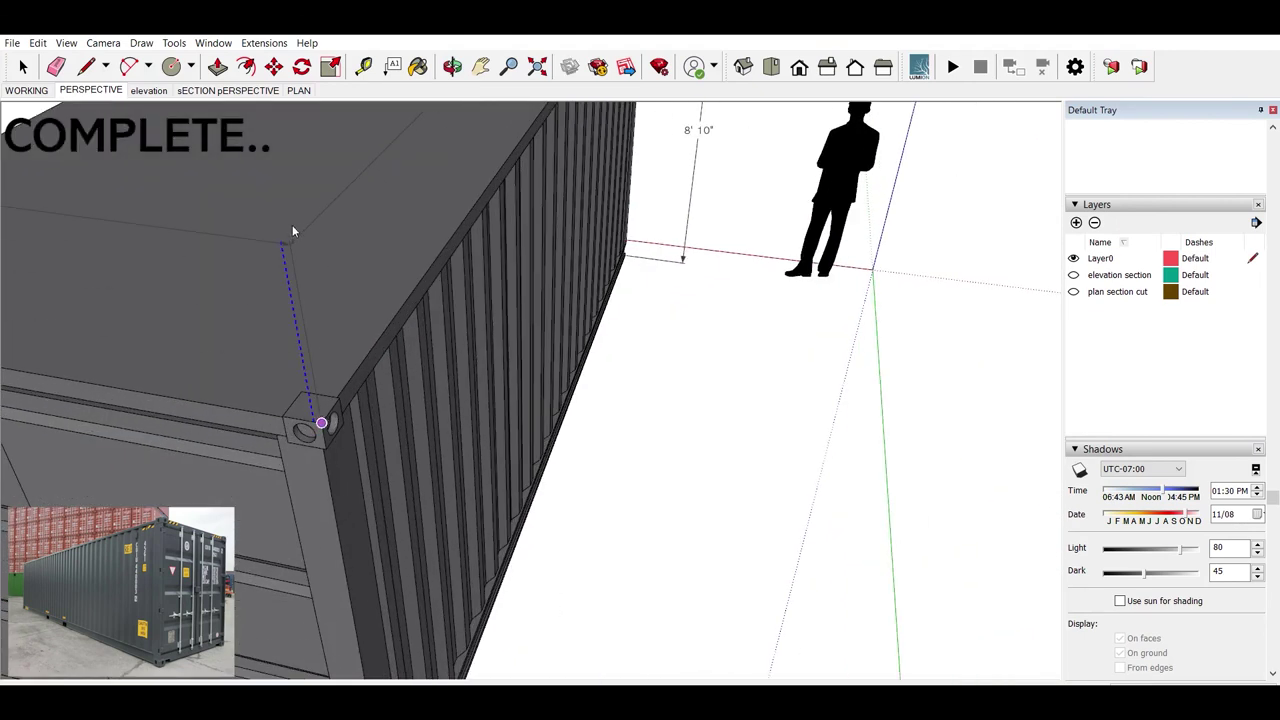
left_click(90, 90)
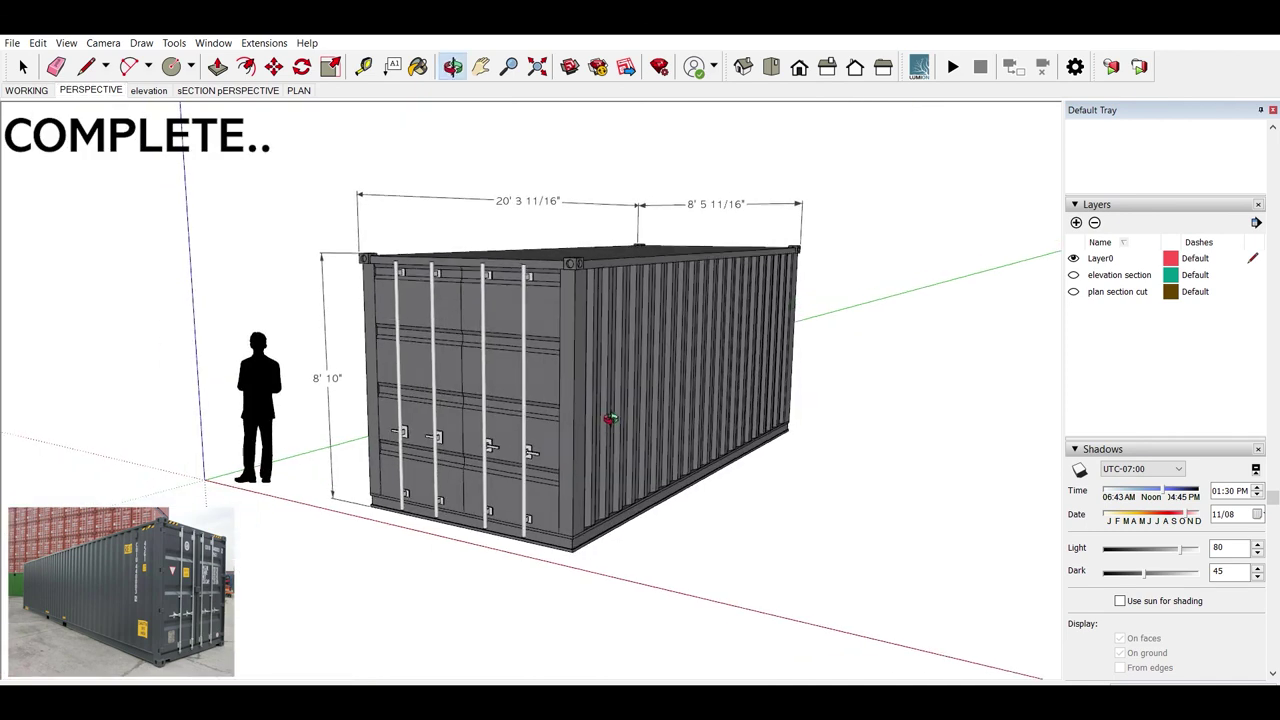
left_click_drag(562, 350, 517, 385)
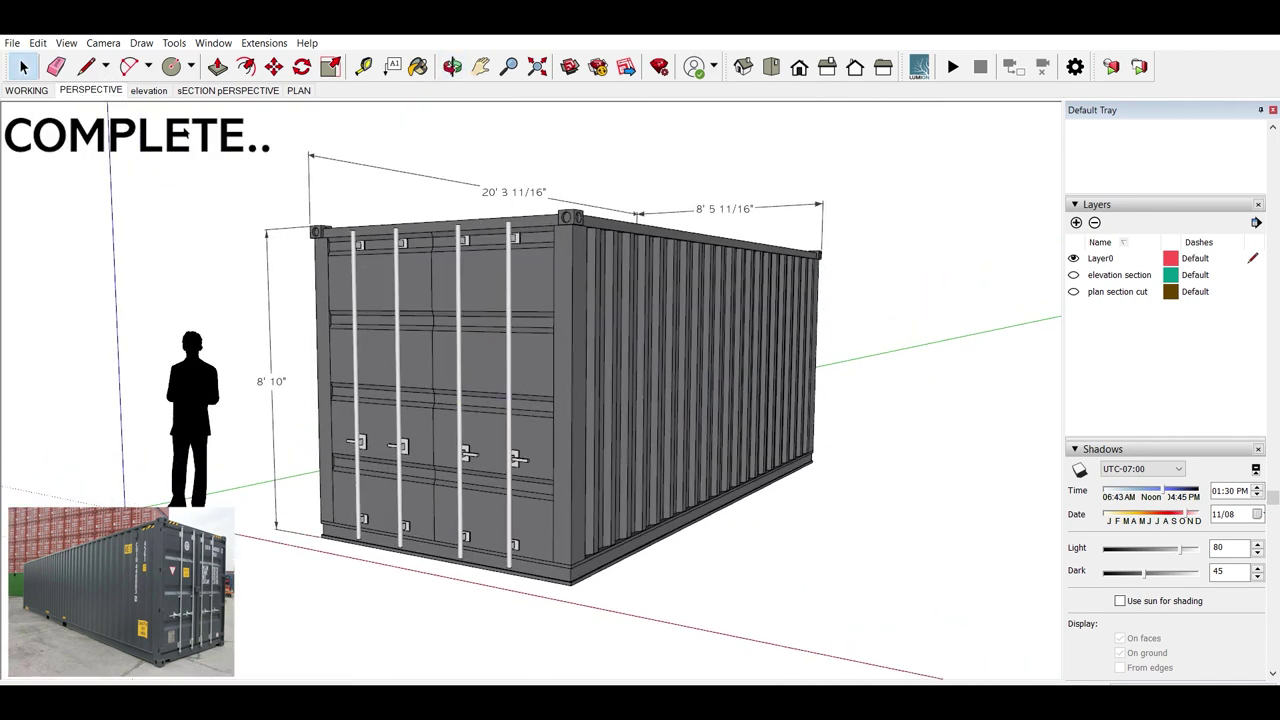
left_click(150, 89)
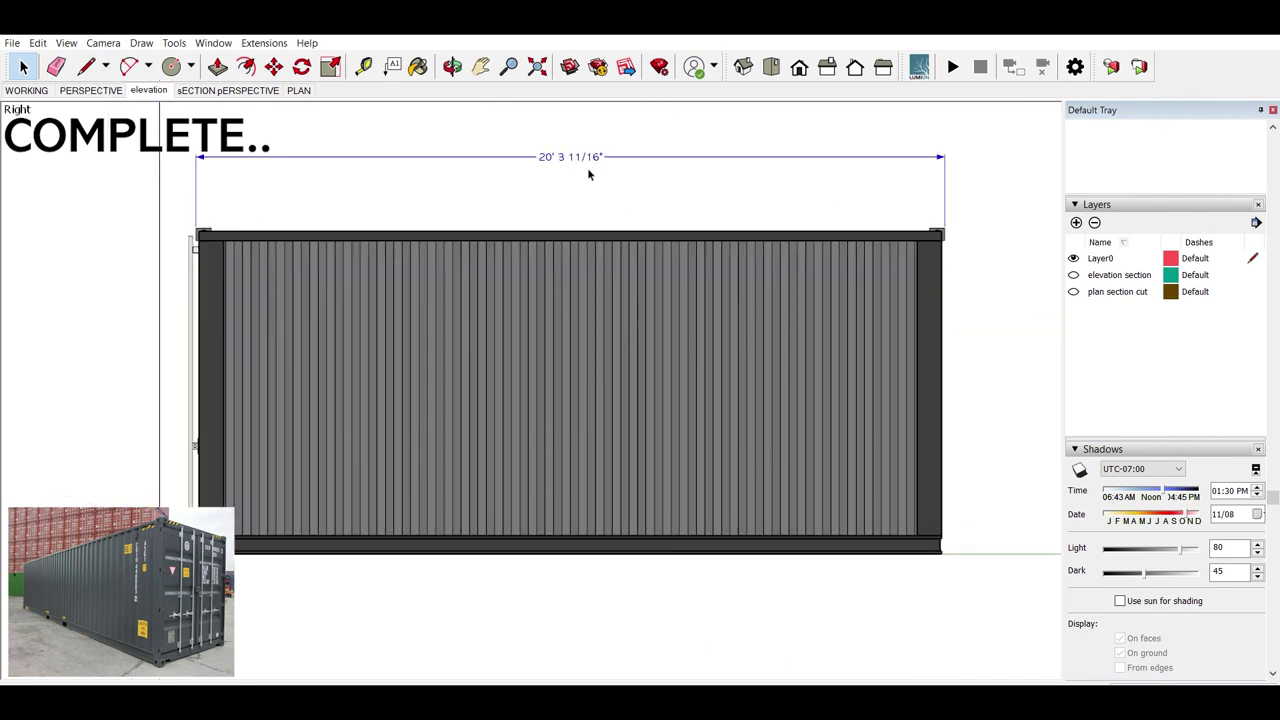
Step: Orbit from the elevation scene to a 3D door-end view showing the sliced-open interior
scroll("down", 3)
left_click_drag(545, 420, 822, 414)
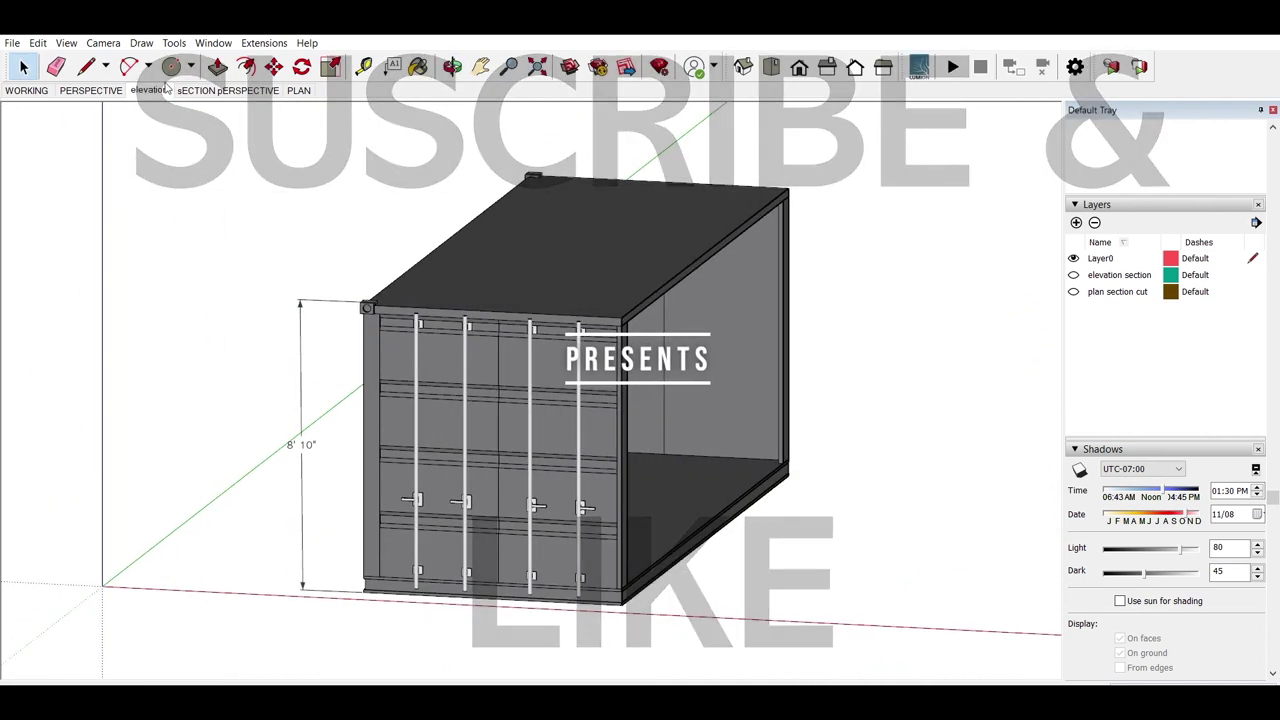